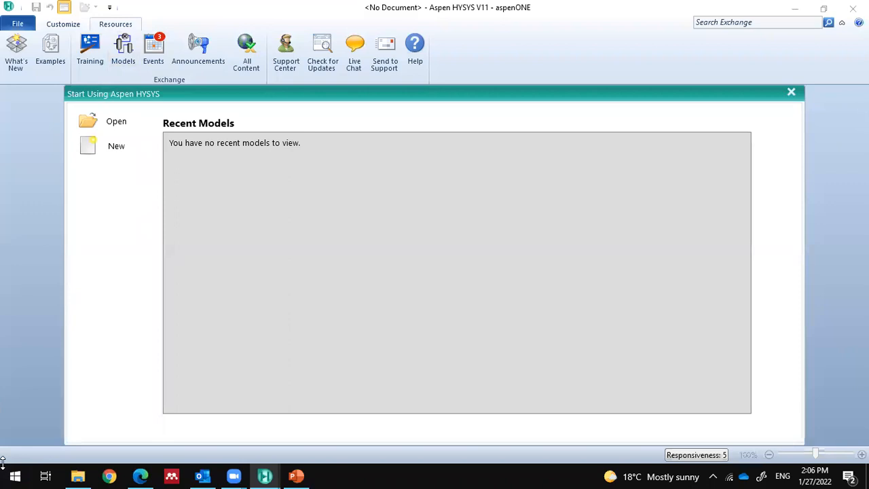
Step: Search the computer's installed programs for hysys
{"action": "left_click", "coordinate": [5, 472]}
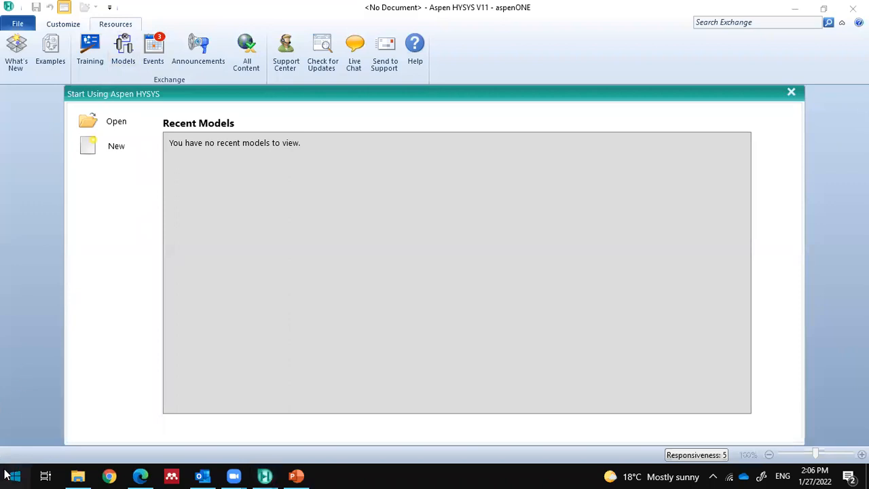
{"action": "type", "text": "hysys"}
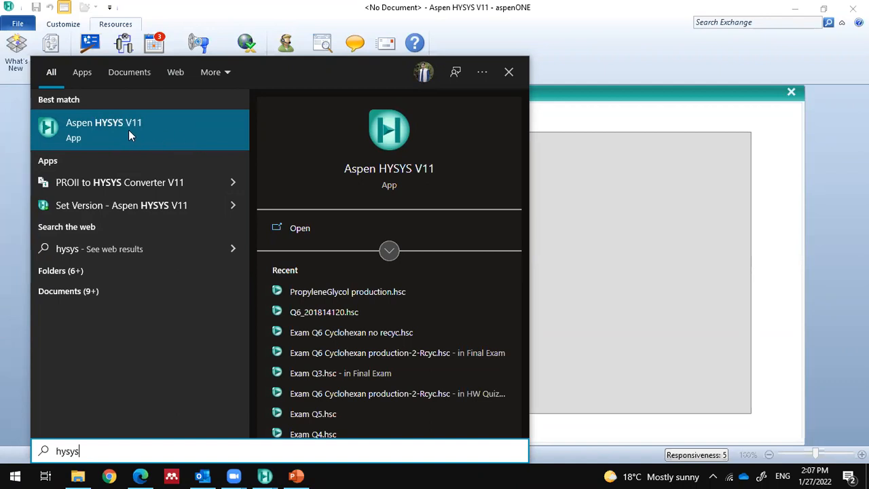
{"action": "left_click", "coordinate": [815, 151]}
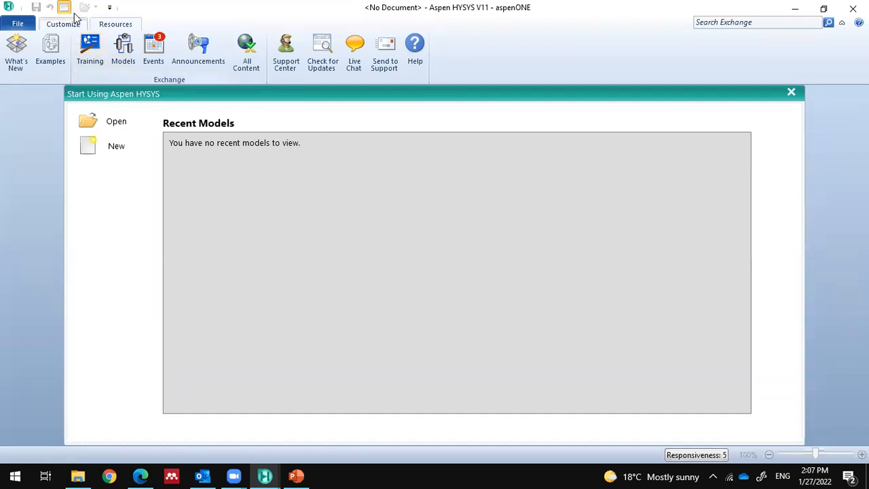
{"action": "left_click", "coordinate": [767, 2]}
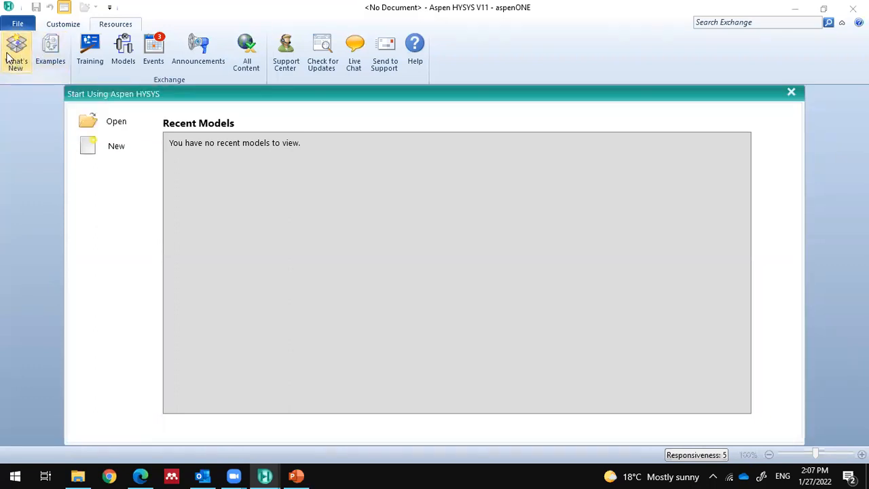
Step: Browse the example cases in the Samples folder and its Acid Gas Cleaning subfolder, and leave without opening one
{"action": "left_click", "coordinate": [47, 55]}
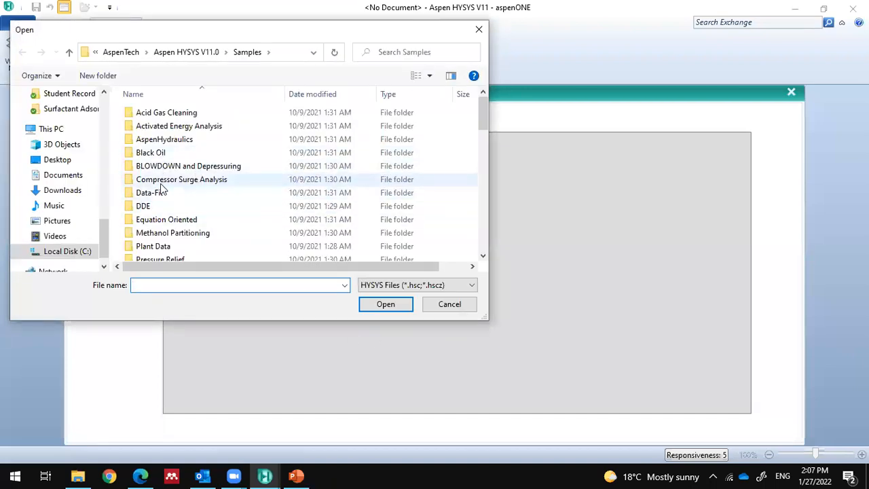
{"action": "double_click", "coordinate": [175, 114]}
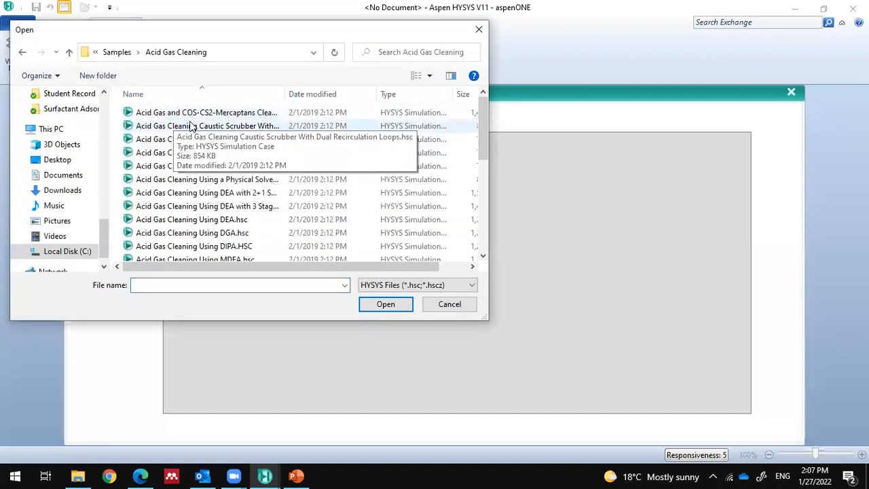
{"action": "scroll", "coordinate": [197, 169], "scroll_direction": "down", "scroll_amount": 5}
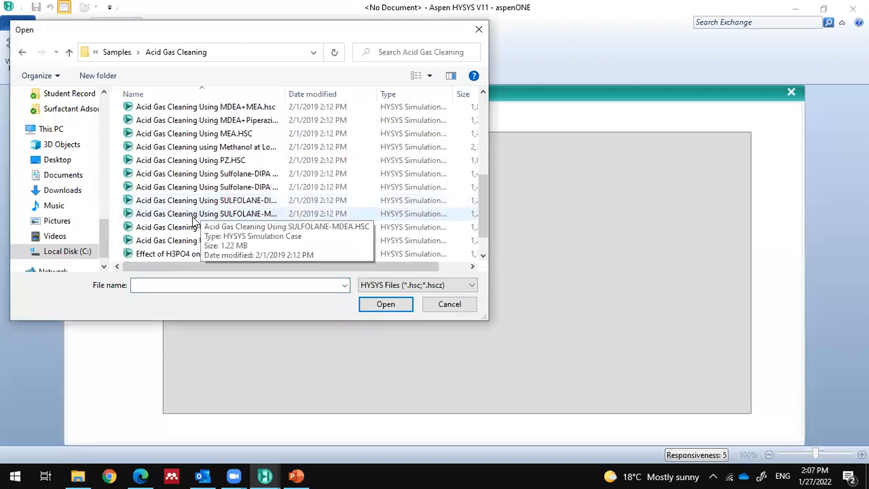
{"action": "scroll", "coordinate": [196, 177], "scroll_direction": "down", "scroll_amount": 1}
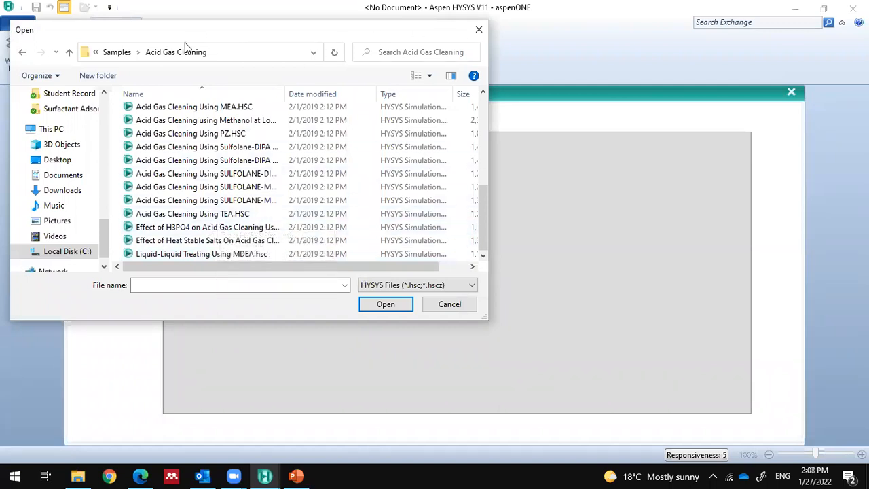
{"action": "left_click", "coordinate": [117, 52]}
{"action": "scroll", "coordinate": [204, 185], "scroll_direction": "down", "scroll_amount": 3}
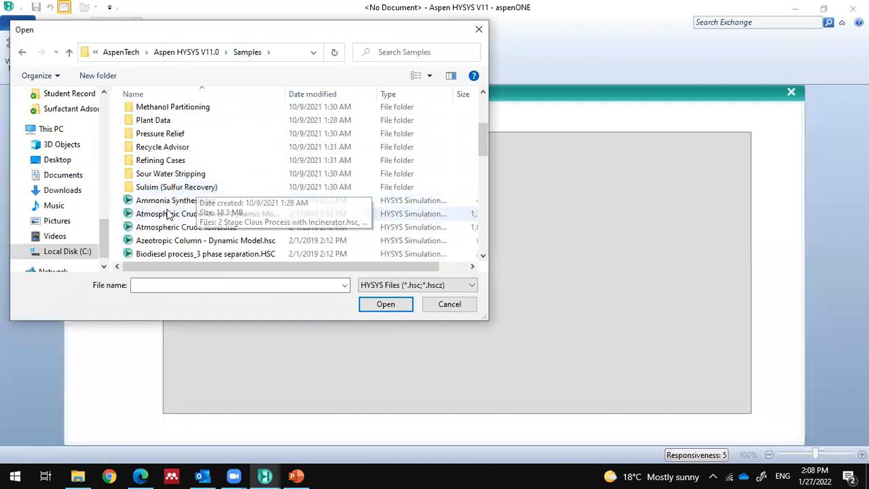
{"action": "scroll", "coordinate": [238, 220], "scroll_direction": "down", "scroll_amount": 2}
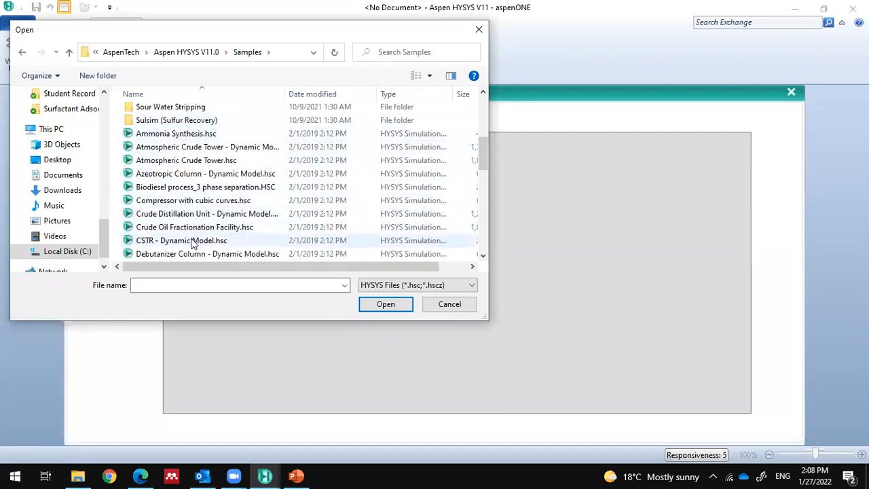
{"action": "left_click", "coordinate": [474, 35]}
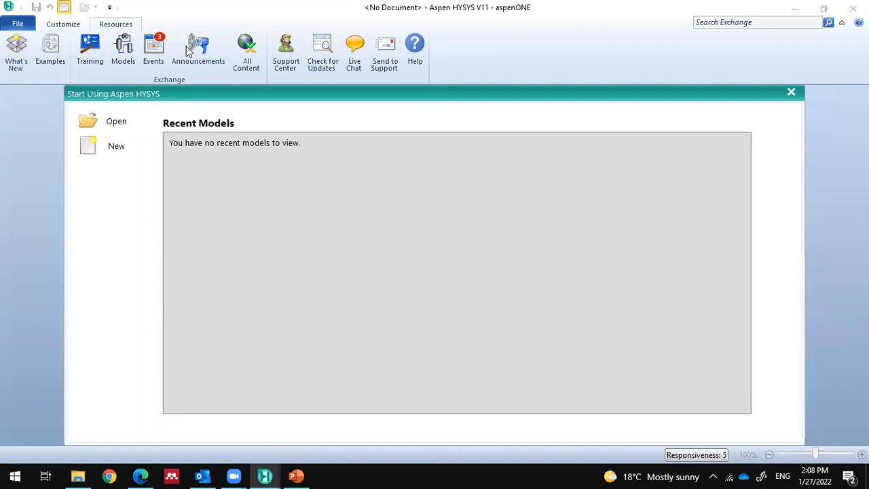
Step: Create a new simulation case and add a component list to it
{"action": "left_click", "coordinate": [124, 149]}
{"action": "left_click", "coordinate": [113, 134]}
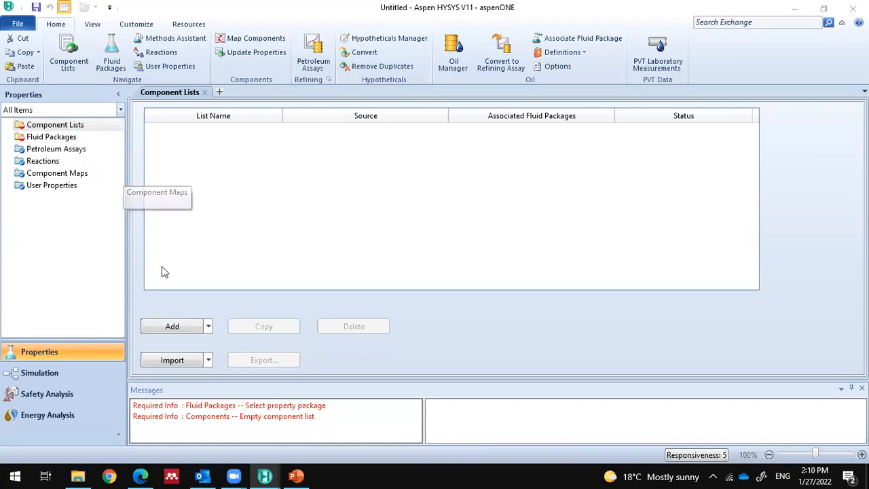
{"action": "left_click", "coordinate": [183, 327]}
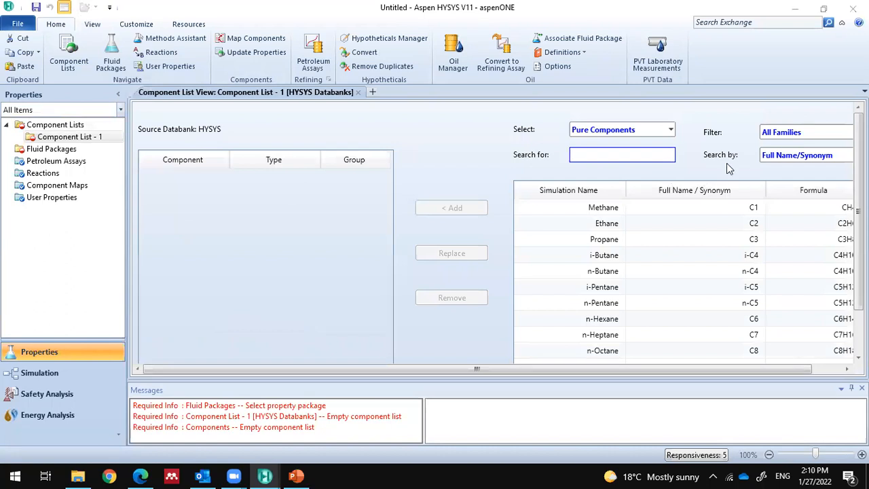
Step: Search the pure components for water by full name or synonym, and clear the search term
{"action": "left_click_drag", "start_coordinate": [652, 370], "coordinate": [683, 369]}
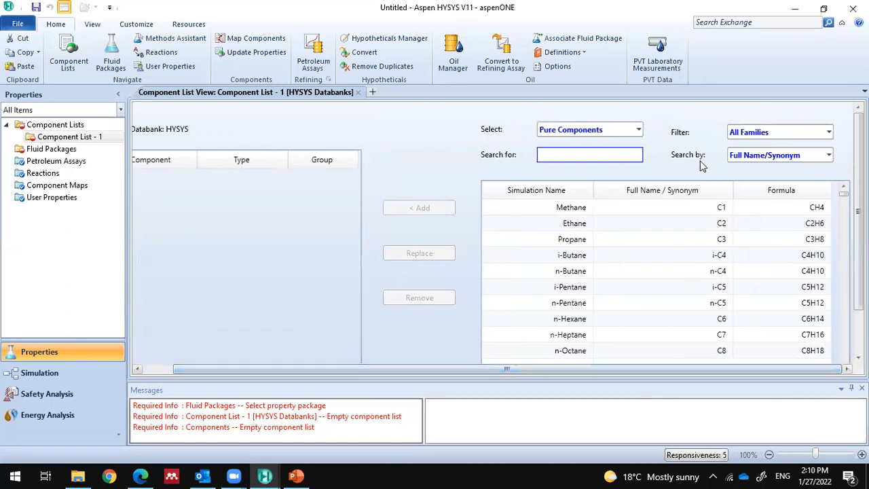
{"action": "mouse_move", "coordinate": [845, 194]}
{"action": "left_mouse_down"}
{"action": "mouse_move", "coordinate": [839, 350]}
{"action": "mouse_move", "coordinate": [831, 183]}
{"action": "left_mouse_up"}
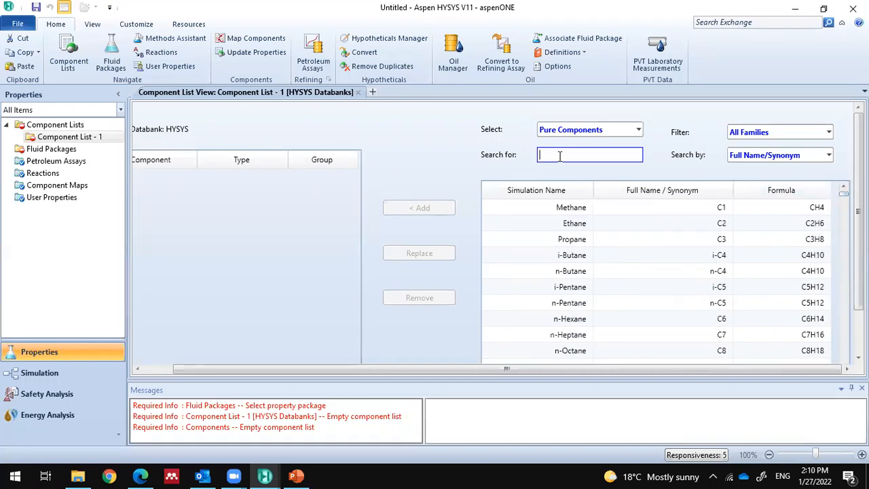
{"action": "type", "text": "water"}
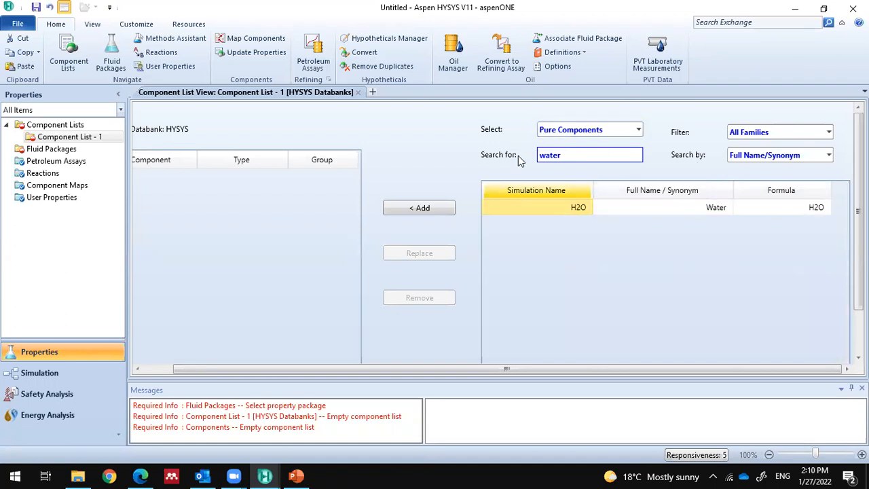
{"action": "double_click", "coordinate": [561, 155]}
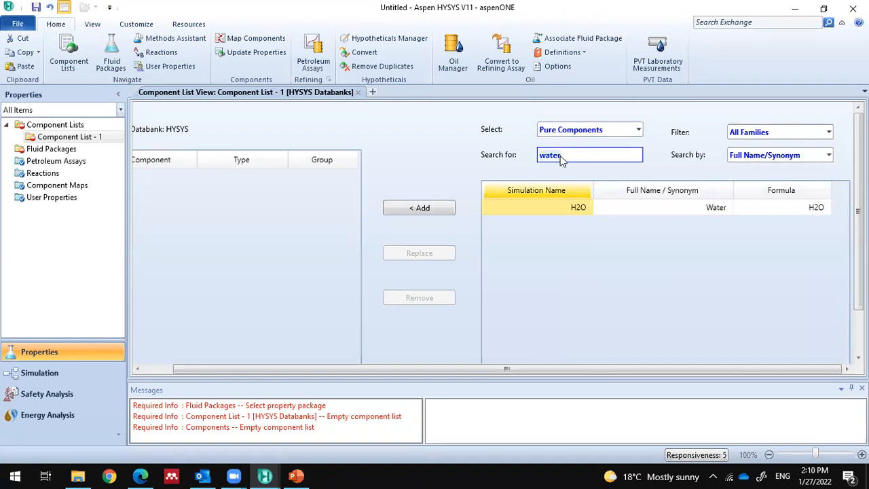
{"action": "key", "text": "BackSpace"}
Step: Check the available search criteria, keep Full Name/Synonym, and search the pure components for methanol
{"action": "left_click", "coordinate": [754, 155]}
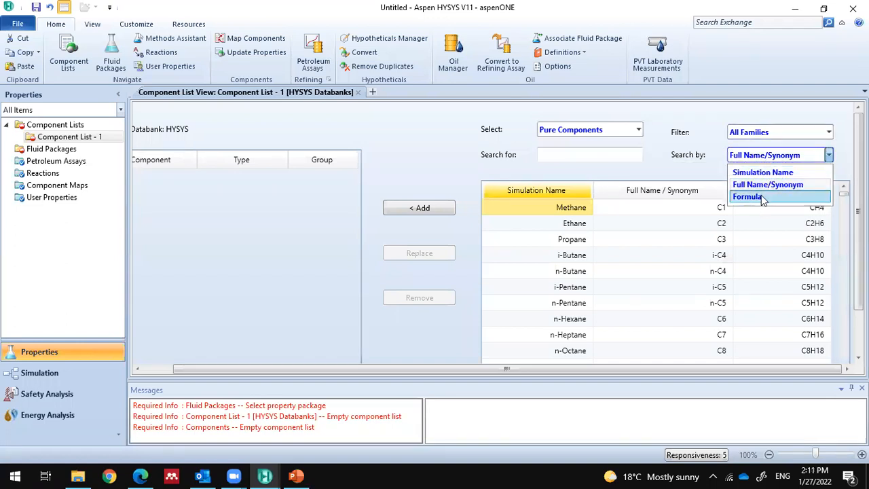
{"action": "left_click", "coordinate": [597, 167]}
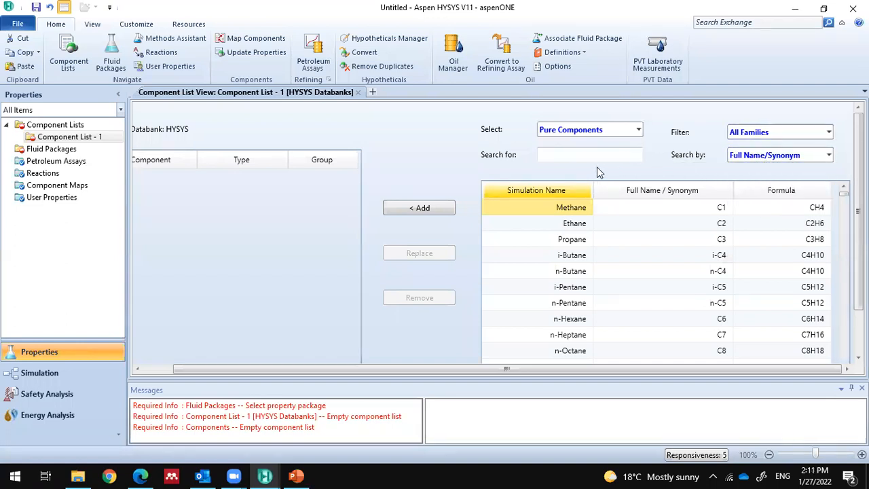
{"action": "left_click", "coordinate": [587, 157]}
{"action": "type", "text": "methanol"}
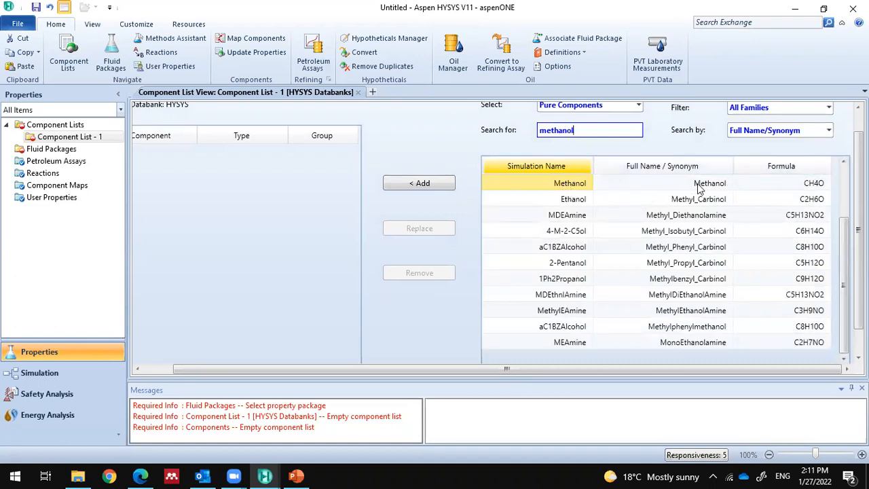
Step: Search the pure components for carbon di, and shorten the search term to carbon
{"action": "left_click_drag", "start_coordinate": [593, 131], "coordinate": [508, 141]}
{"action": "type", "text": "cs"}
{"action": "type", "text": "arbon di"}
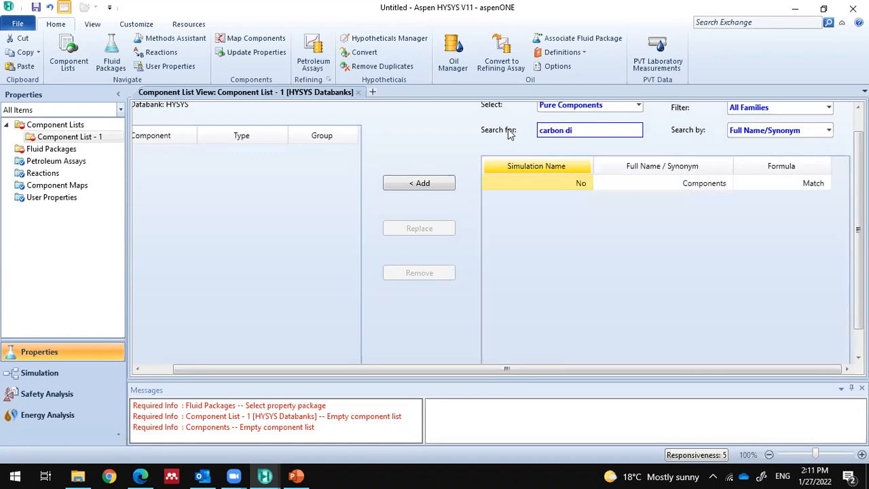
{"action": "key", "text": "BackSpace"}
{"action": "key", "text": "BackSpace"}
{"action": "key", "text": "BackSpace"}
{"action": "key", "text": "BackSpace"}
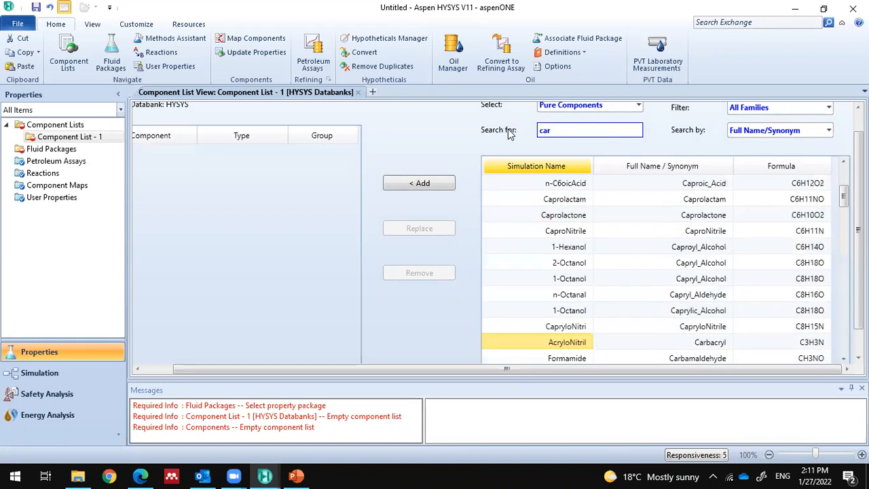
{"action": "type", "text": "bon"}
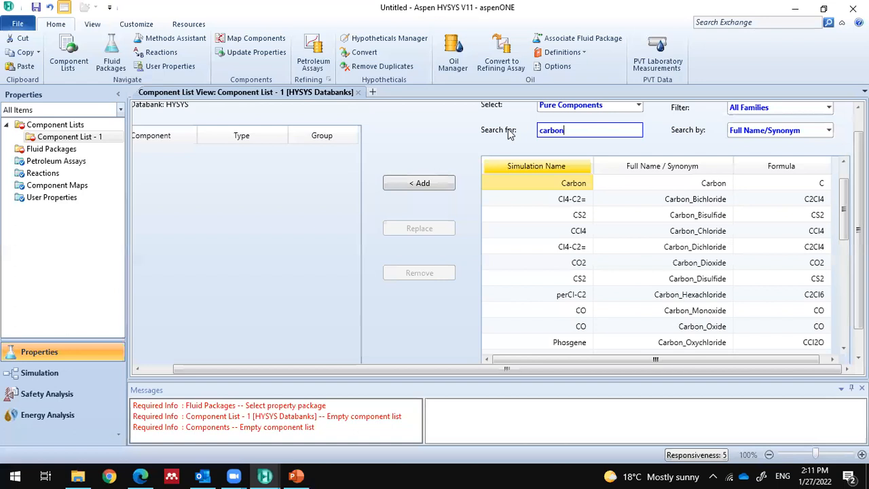
Step: Extend the component search to carbon dioxide, and replace the term with the formula CO2
{"action": "type", "text": " dioxide"}
{"action": "key", "text": "BackSpace"}
{"action": "key", "text": "BackSpace"}
{"action": "key", "text": "BackSpace"}
{"action": "key", "text": "BackSpace"}
{"action": "key", "text": "BackSpace"}
{"action": "key", "text": "BackSpace"}
{"action": "key", "text": "BackSpace"}
{"action": "key", "text": "BackSpace"}
{"action": "key", "text": "BackSpace"}
{"action": "key", "text": "BackSpace"}
{"action": "key", "text": "BackSpace"}
{"action": "key", "text": "BackSpace"}
{"action": "key", "text": "BackSpace"}
{"action": "key", "text": "BackSpace"}
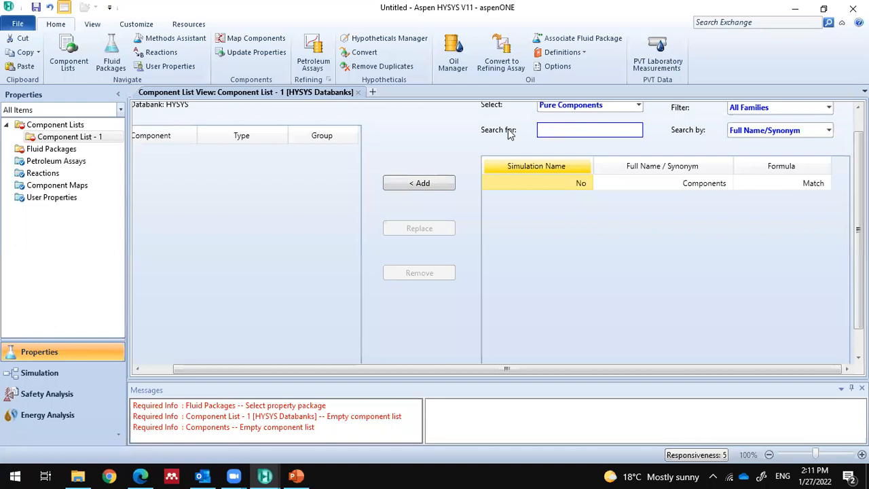
{"action": "type", "text": "CO2"}
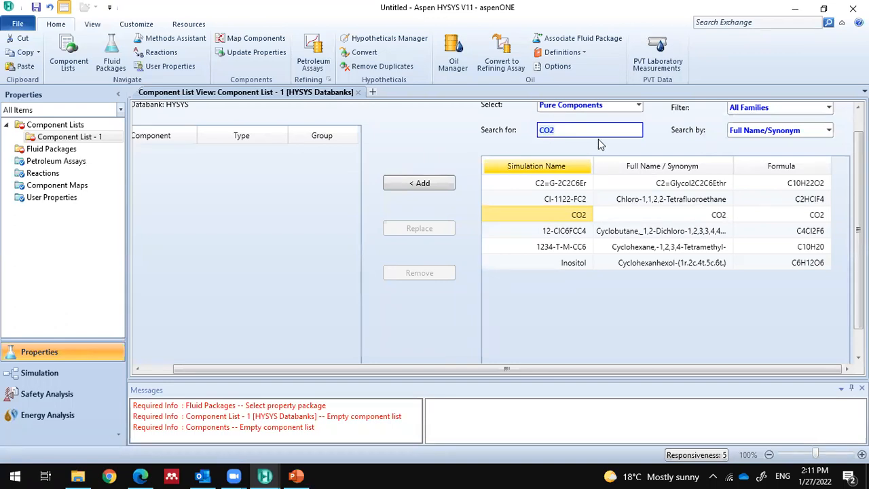
Step: Search the pure components for water and add H2O to the component list
{"action": "type", "text": "water"}
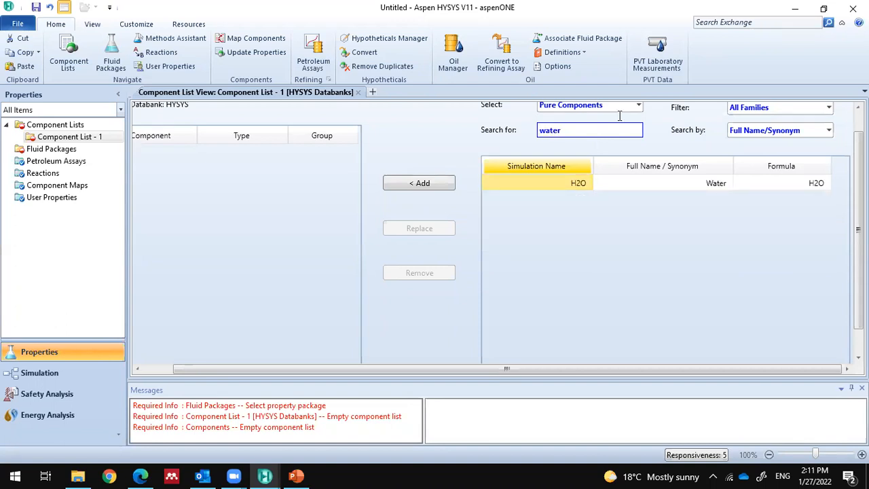
{"action": "double_click", "coordinate": [588, 184]}
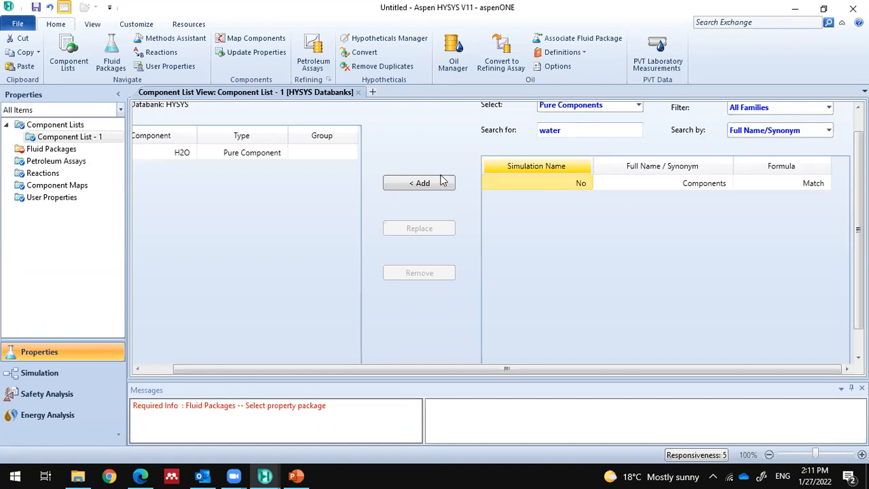
Step: Remove H2O from the component list and add it back from the search results
{"action": "left_click", "coordinate": [265, 154]}
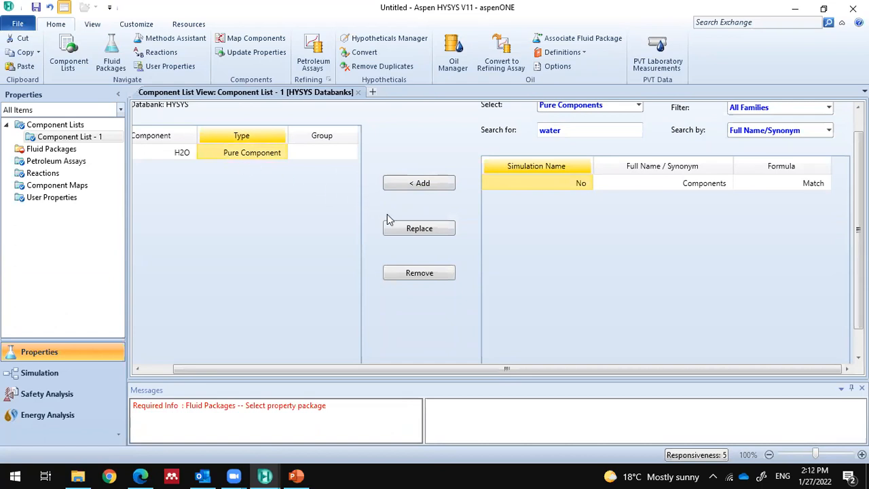
{"action": "left_click", "coordinate": [419, 272]}
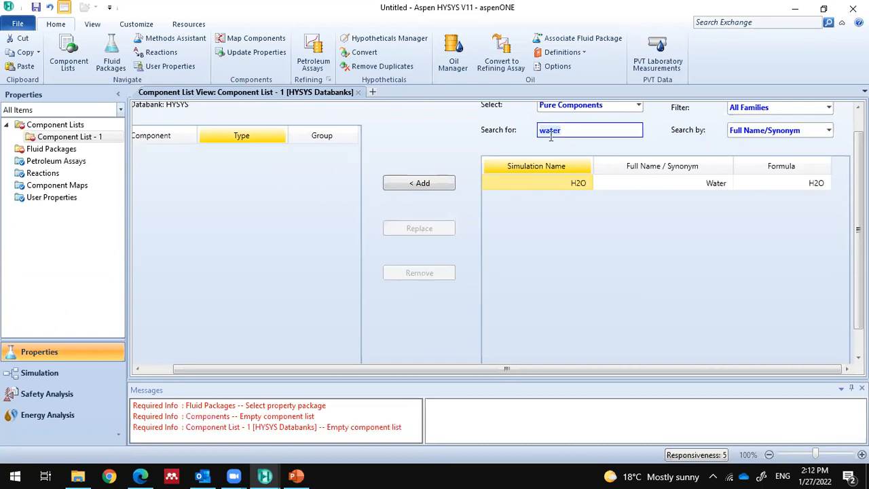
{"action": "left_click", "coordinate": [569, 194]}
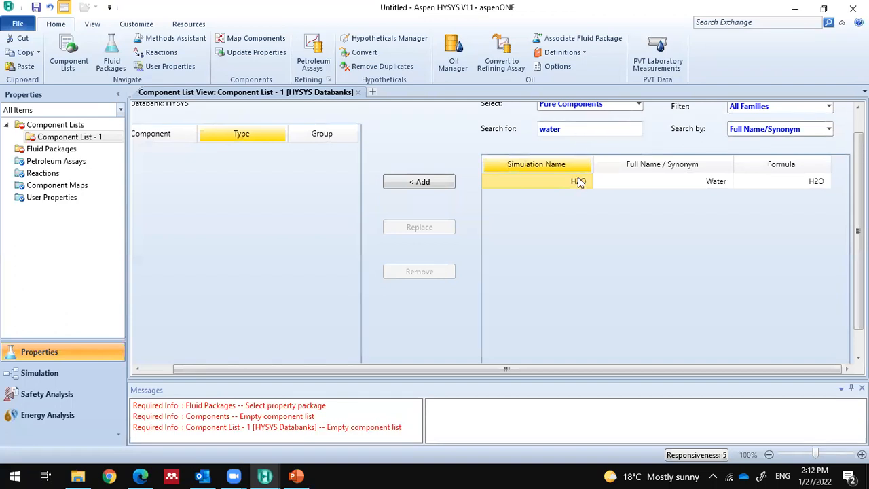
{"action": "left_click", "coordinate": [434, 182]}
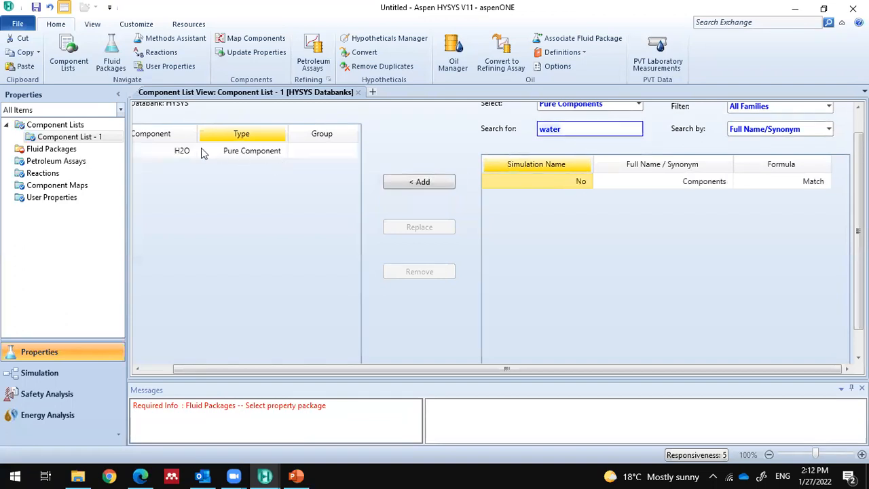
Step: Search the pure components for methanol and add Methanol to the component list
{"action": "scroll", "coordinate": [389, 178], "scroll_direction": "up", "scroll_amount": 1}
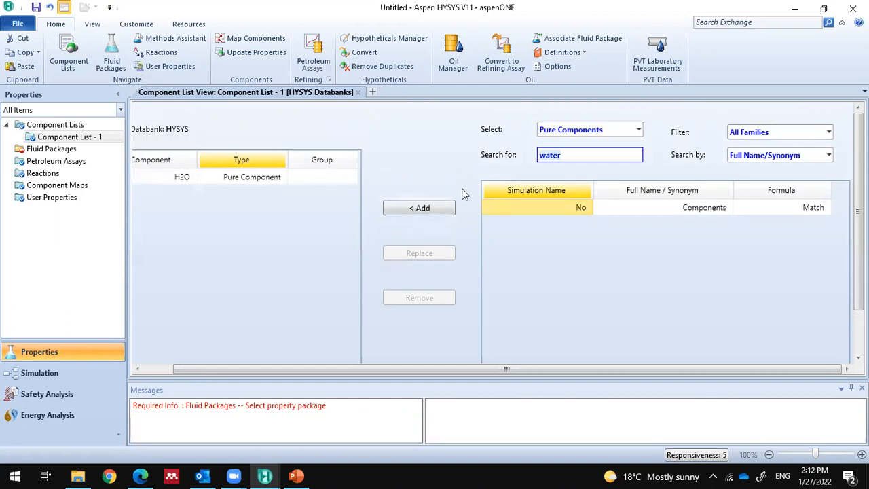
{"action": "type", "text": "methanol"}
{"action": "scroll", "coordinate": [586, 161], "scroll_direction": "down", "scroll_amount": 1}
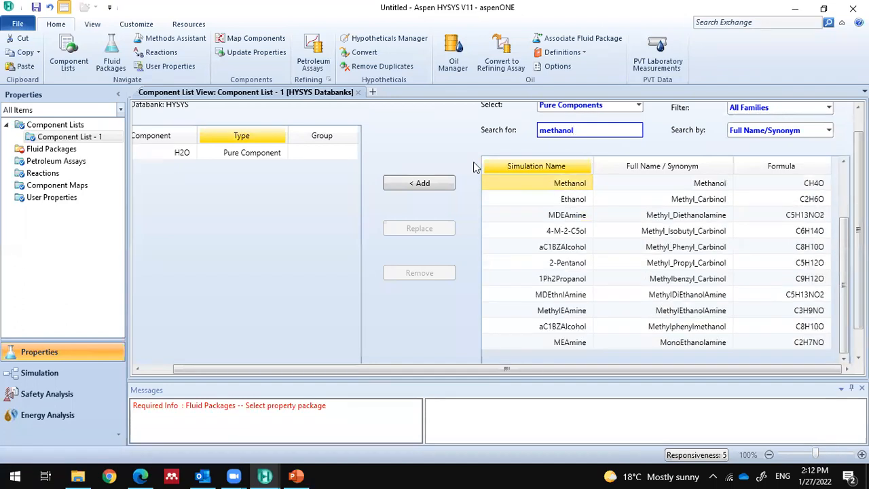
{"action": "left_click", "coordinate": [411, 184]}
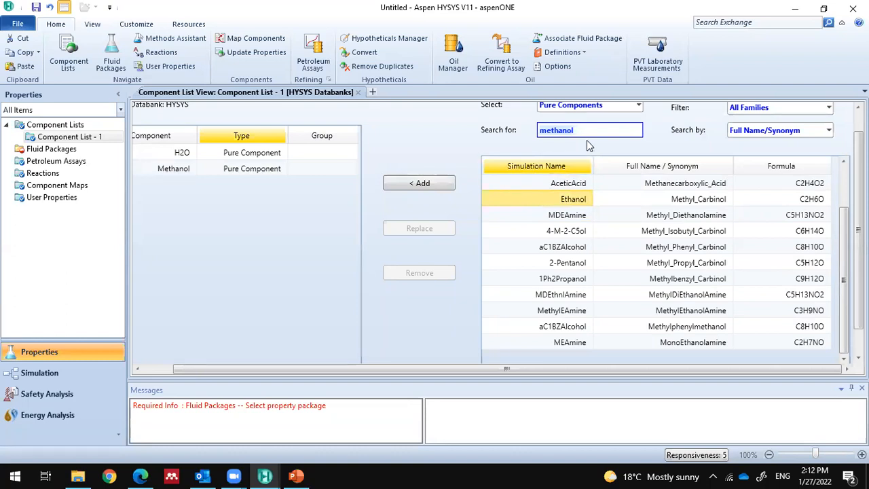
Step: Add AceticAcid from the methanol search results to the component list
{"action": "left_click", "coordinate": [574, 186]}
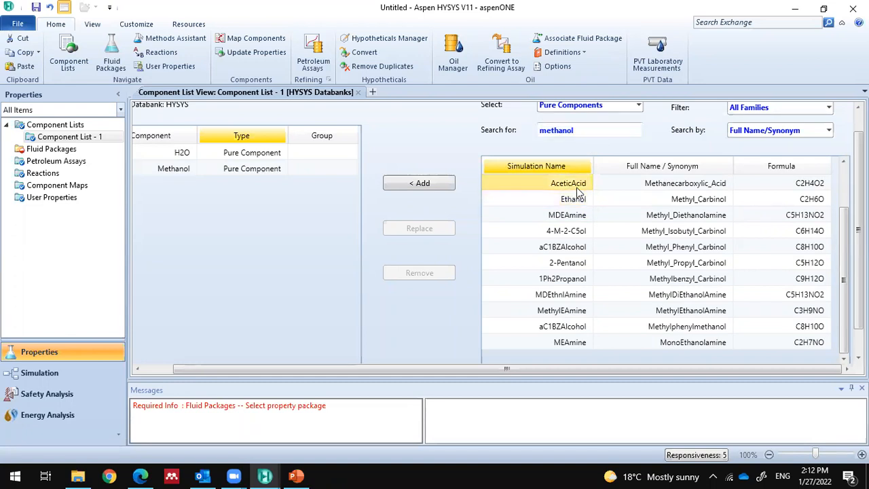
{"action": "left_click", "coordinate": [397, 187]}
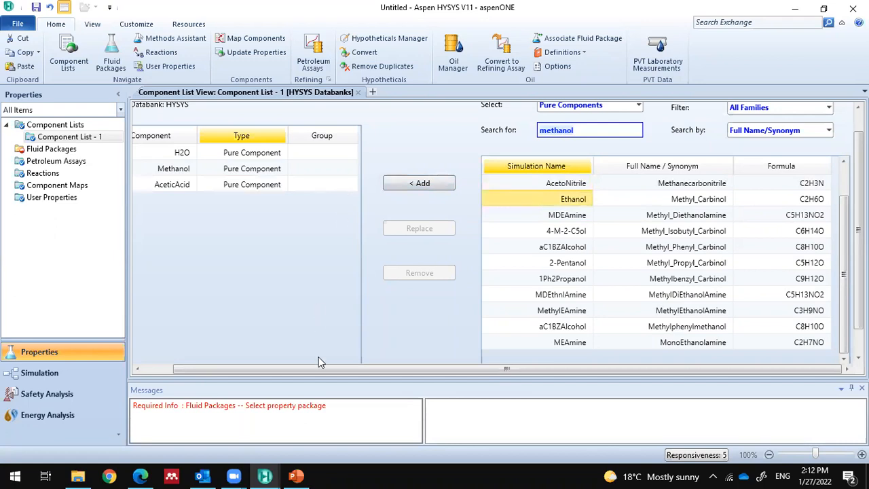
{"action": "left_click_drag", "start_coordinate": [307, 369], "coordinate": [230, 360]}
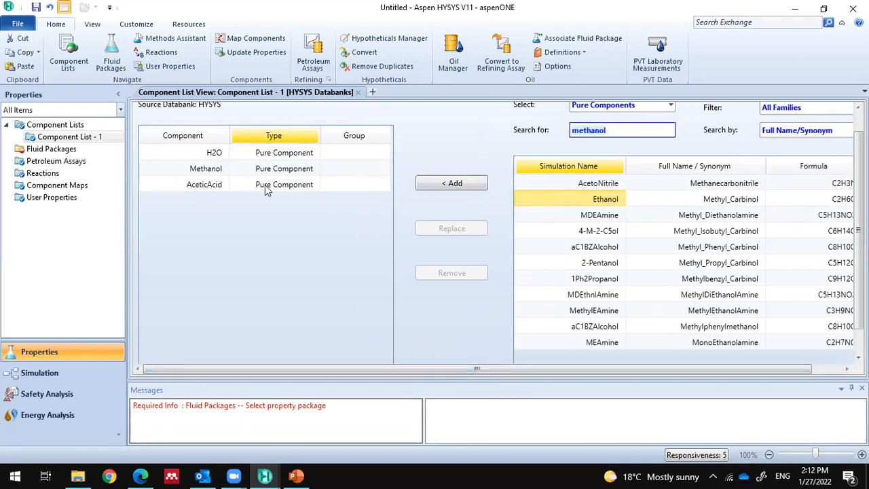
{"action": "scroll", "coordinate": [413, 198], "scroll_direction": "up", "scroll_amount": 1}
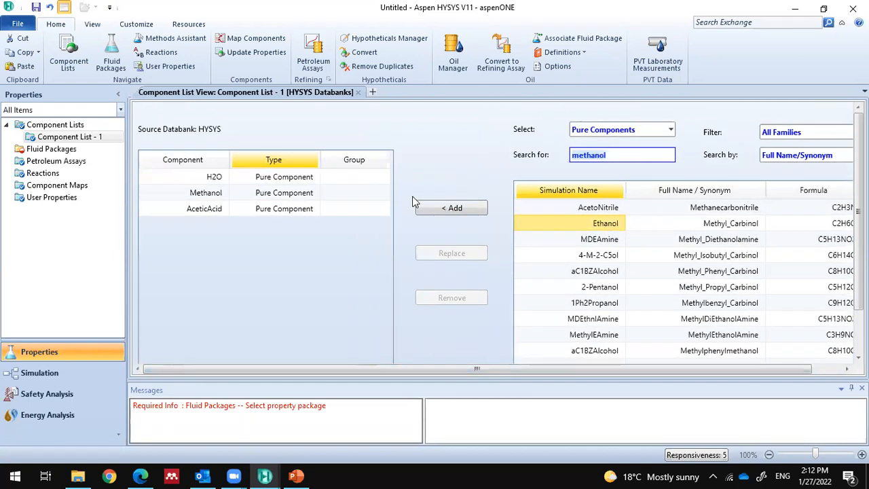
Step: Save the case to the Desktop as Test case Introduction in the HYSYS Simulation Cases (*.hsc) format
{"action": "left_click", "coordinate": [27, 25]}
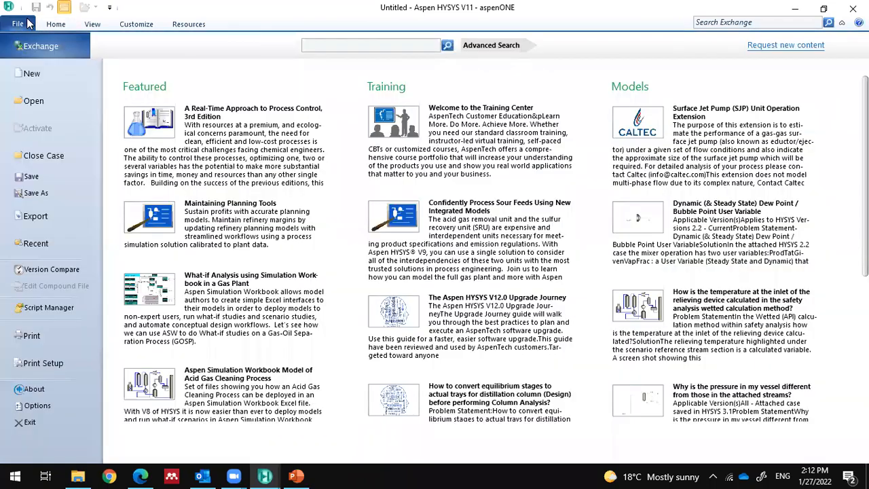
{"action": "left_click", "coordinate": [75, 197]}
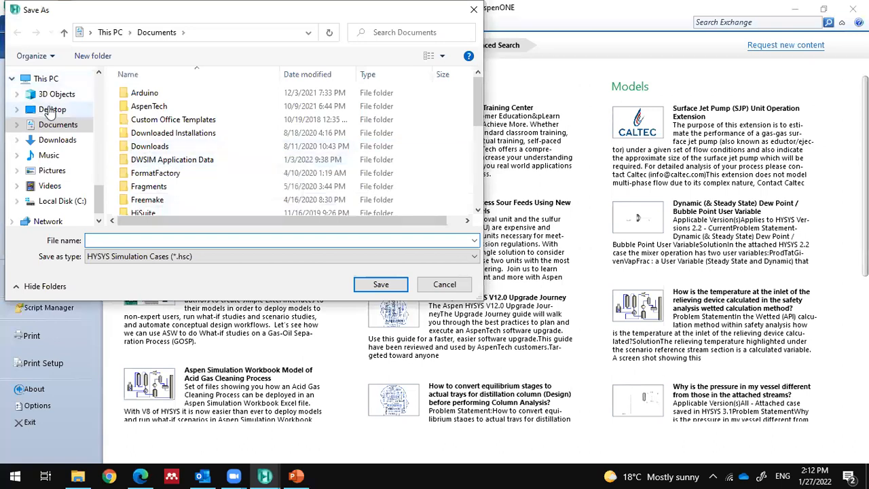
{"action": "left_click", "coordinate": [53, 111]}
{"action": "left_click", "coordinate": [179, 237]}
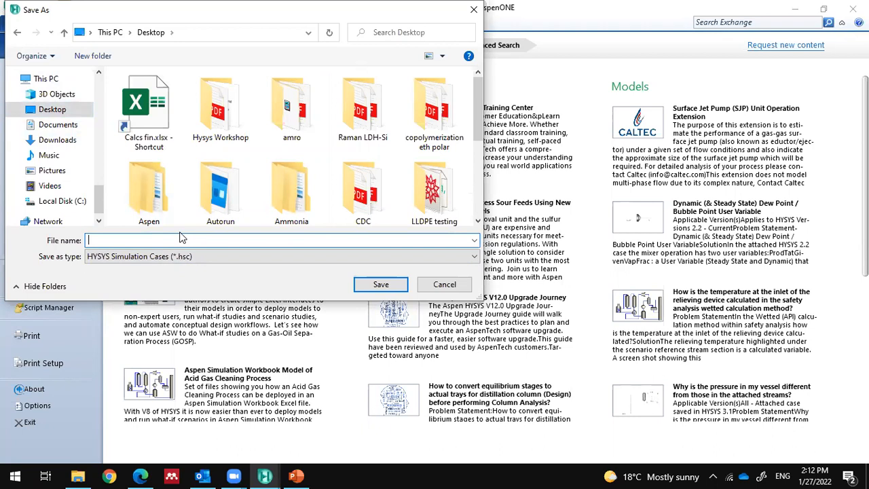
{"action": "type", "text": "Test"}
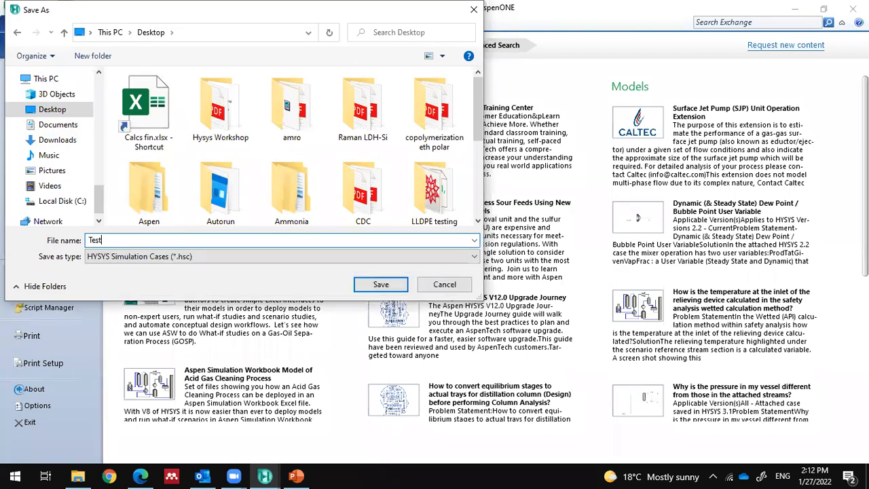
{"action": "type", "text": " case Introduction"}
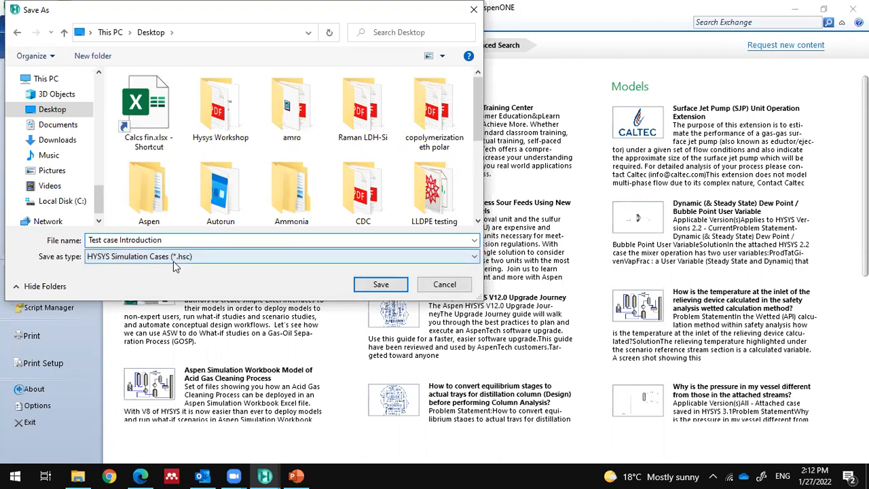
{"action": "left_click", "coordinate": [192, 261]}
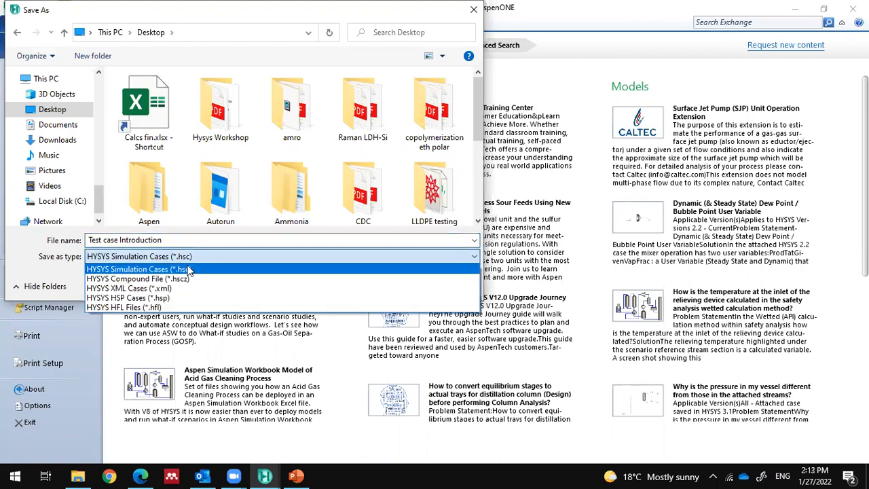
{"action": "left_click", "coordinate": [188, 269]}
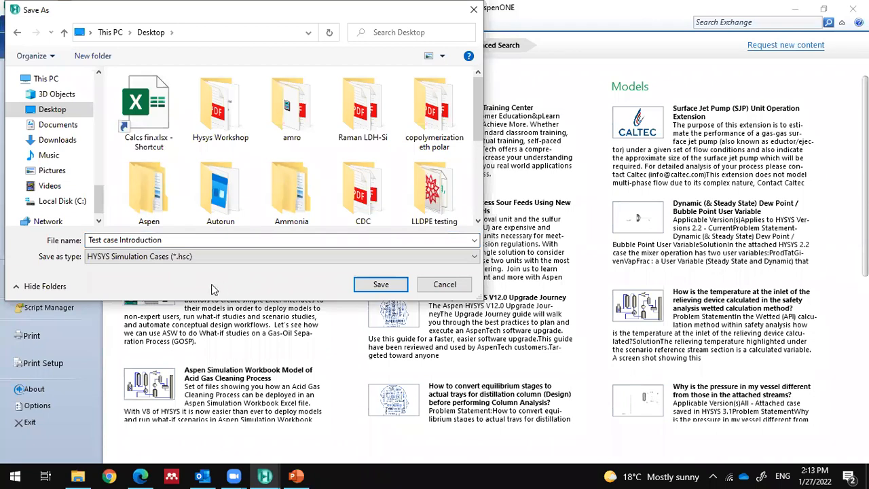
{"action": "left_click", "coordinate": [188, 262]}
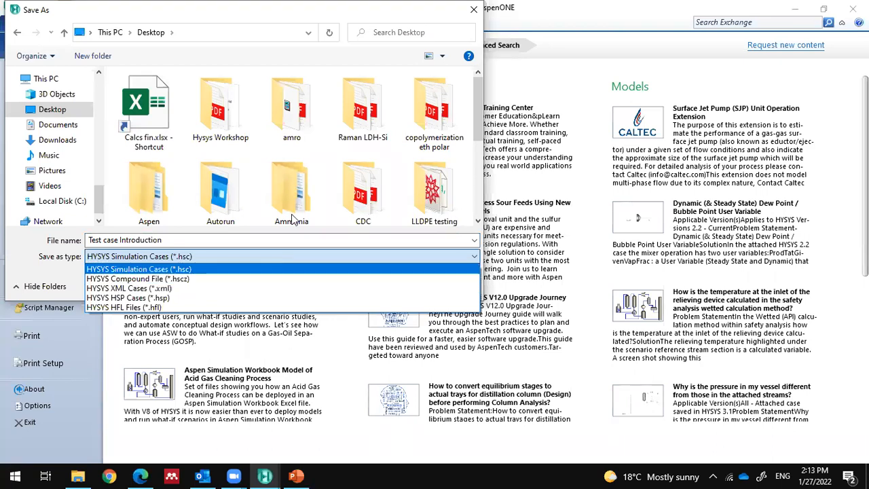
{"action": "left_click", "coordinate": [333, 269]}
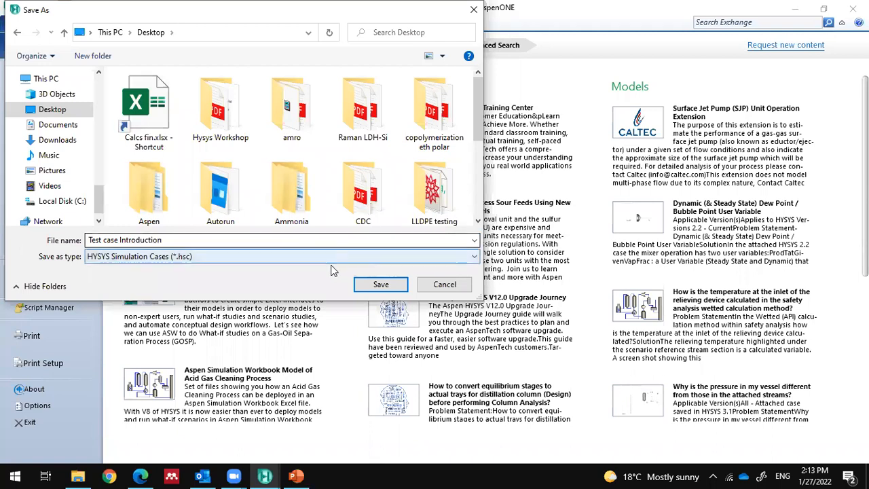
{"action": "left_click", "coordinate": [382, 292]}
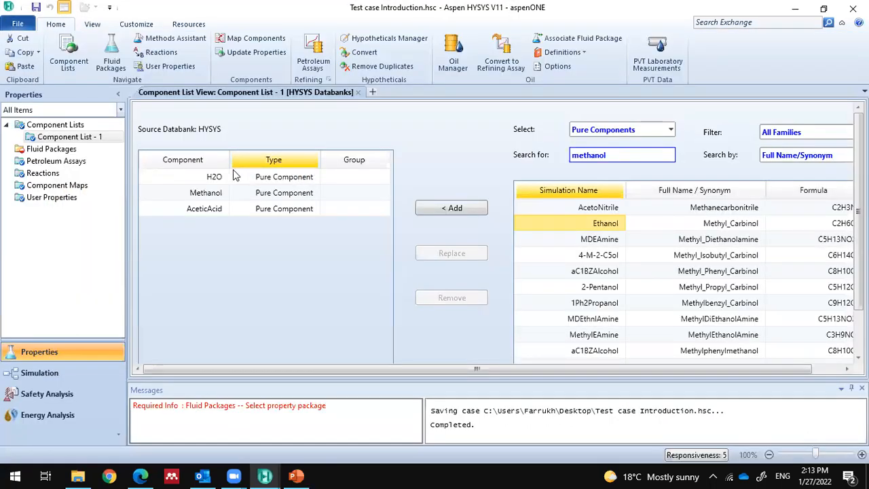
Step: Add a new fluid package based on Component List - 1
{"action": "left_click", "coordinate": [67, 149]}
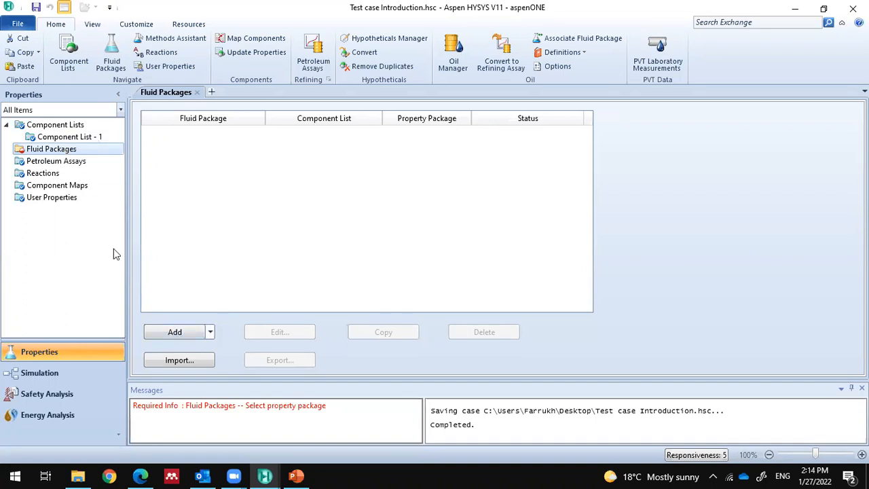
{"action": "left_click", "coordinate": [170, 333]}
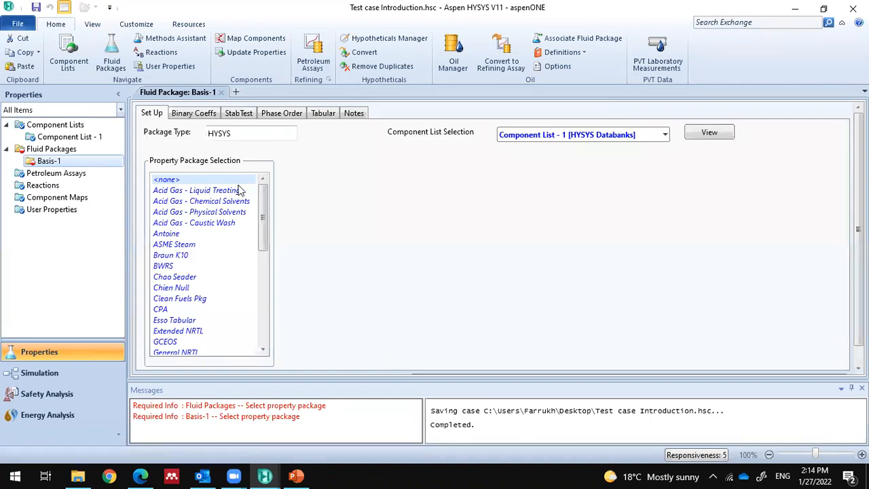
{"action": "mouse_move", "coordinate": [264, 192]}
{"action": "left_mouse_down"}
{"action": "mouse_move", "coordinate": [264, 202]}
{"action": "mouse_move", "coordinate": [263, 192]}
{"action": "left_mouse_up"}
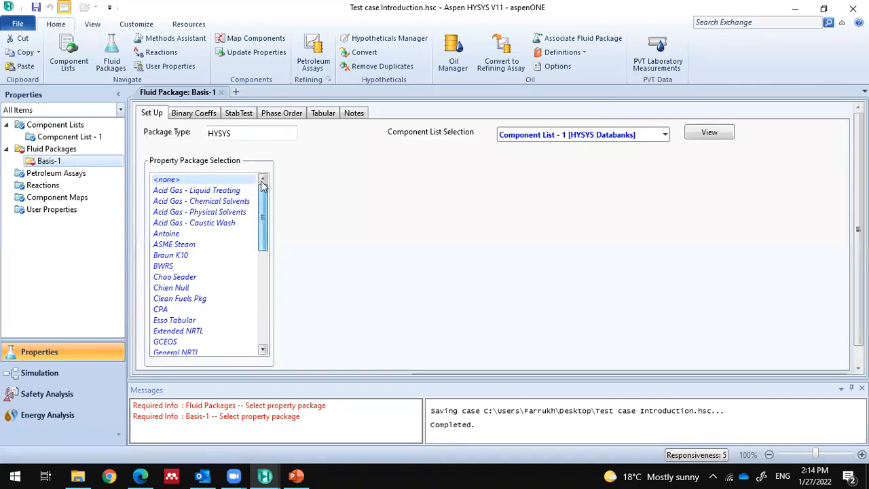
Step: Try the Acid Gas - Liquid Treating, Acid Gas - Chemical Solvents and Antoine property packages in turn for the new fluid package
{"action": "left_click", "coordinate": [221, 190]}
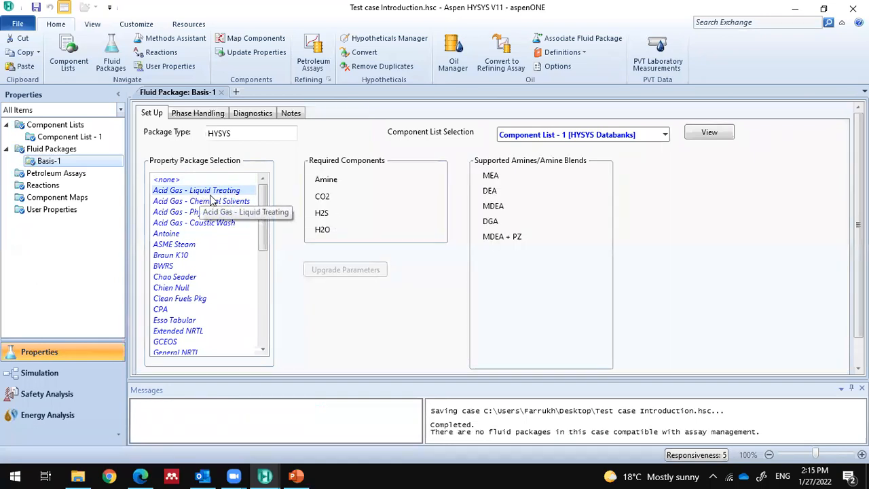
{"action": "left_click", "coordinate": [207, 202]}
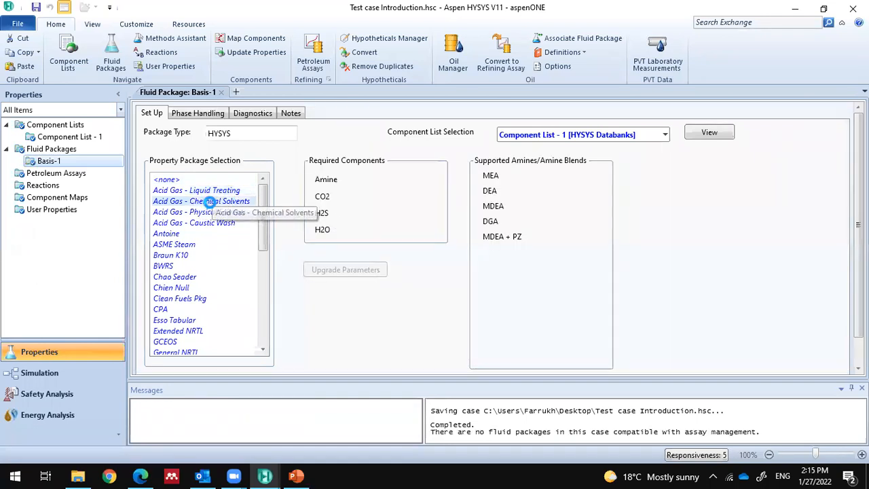
{"action": "left_click", "coordinate": [175, 235]}
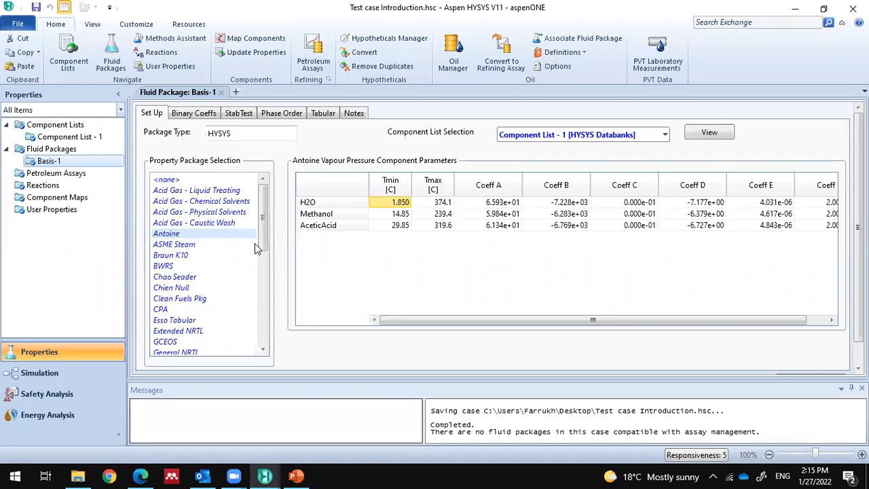
Step: Try Peng-Robinson as the property package, cancel that choice, and select NRTL for the fluid package instead
{"action": "scroll", "coordinate": [203, 286], "scroll_direction": "down", "scroll_amount": 2}
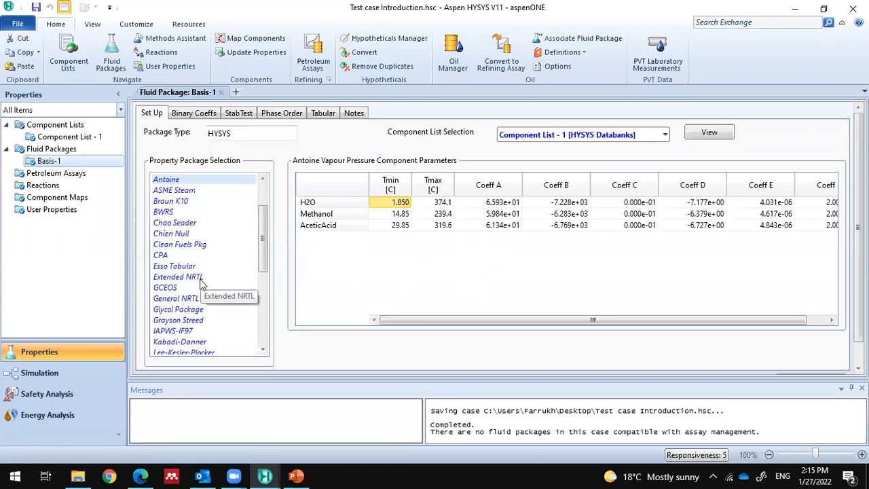
{"action": "scroll", "coordinate": [198, 292], "scroll_direction": "down", "scroll_amount": 2}
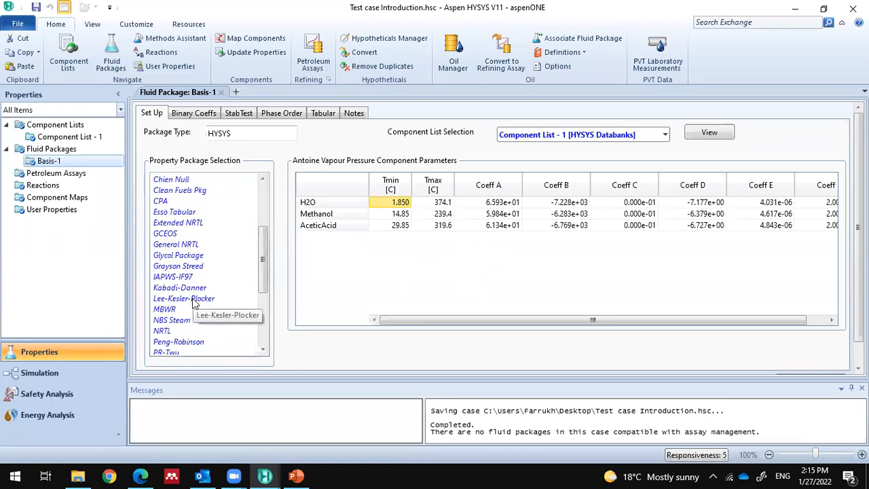
{"action": "scroll", "coordinate": [183, 309], "scroll_direction": "down", "scroll_amount": 2}
{"action": "left_click", "coordinate": [185, 288]}
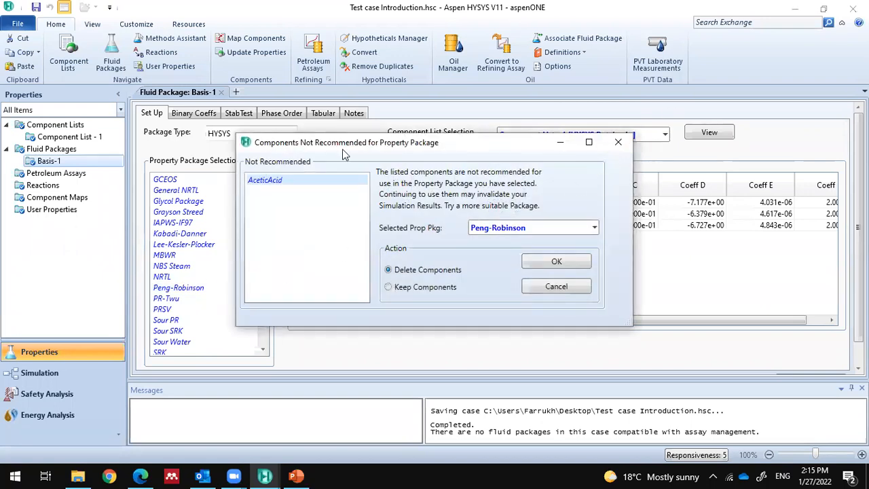
{"action": "left_click", "coordinate": [619, 142]}
{"action": "left_click", "coordinate": [174, 280]}
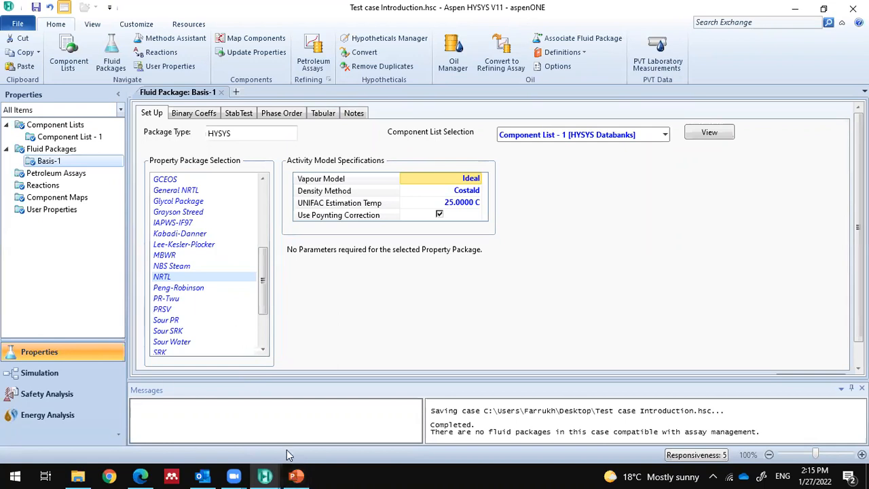
Step: Switch to PowerPoint to consult the Aspen Tutorial slides on choosing a thermodynamic package
{"action": "left_click", "coordinate": [296, 476]}
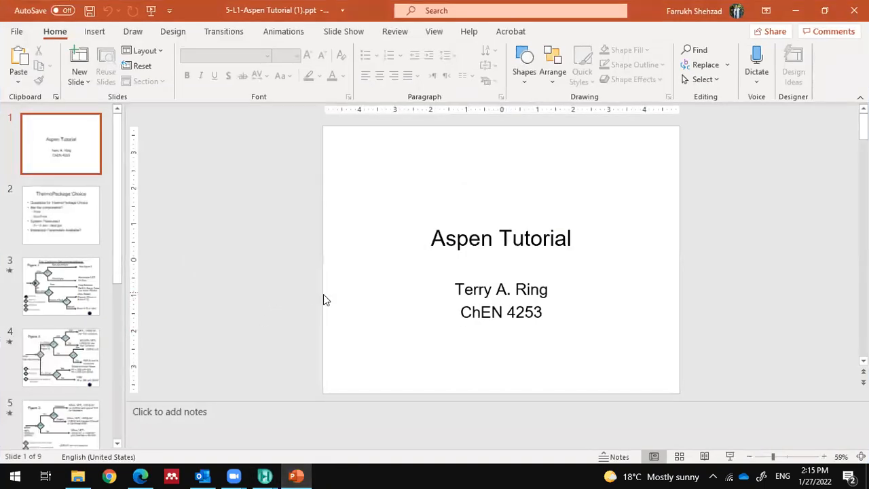
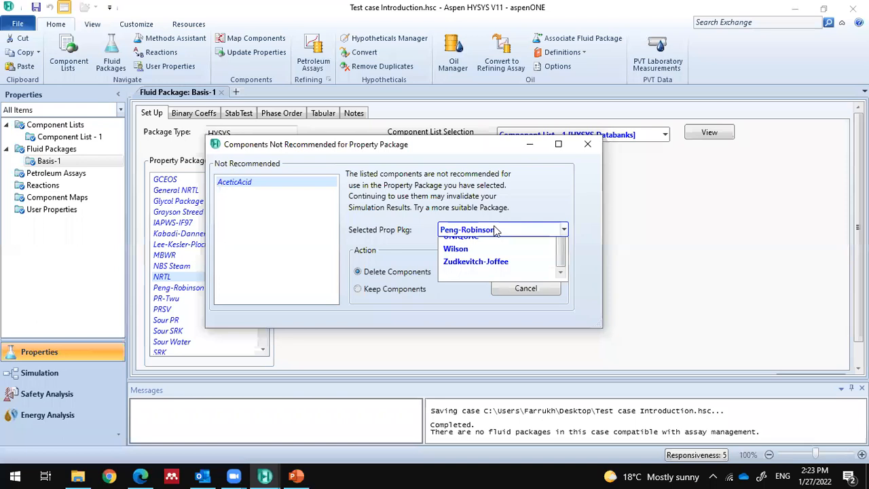
Step: Cancel the pending Peng-Robinson selection, and try NBS Steam as the property package before cancelling it too
{"action": "left_click", "coordinate": [589, 178]}
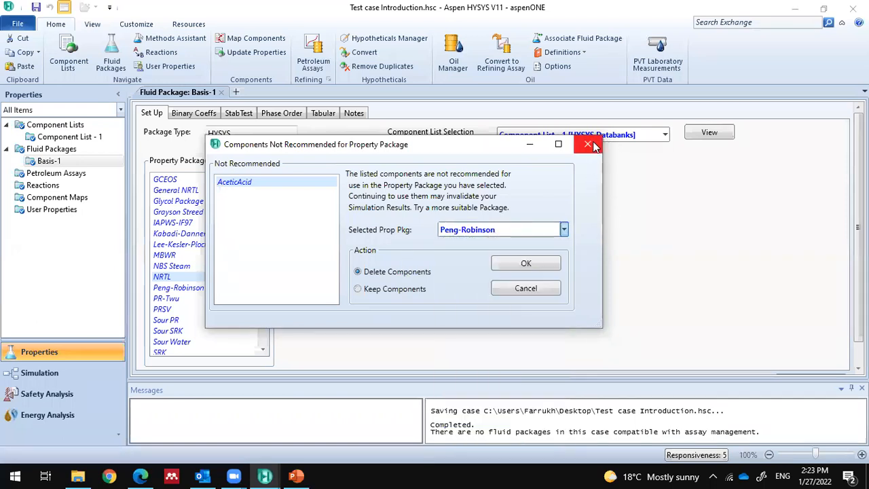
{"action": "left_click", "coordinate": [588, 144]}
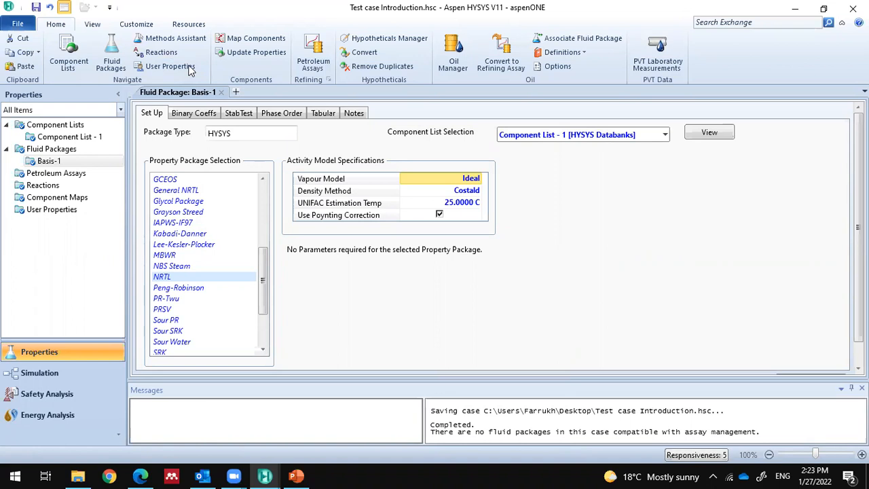
{"action": "left_click", "coordinate": [174, 269]}
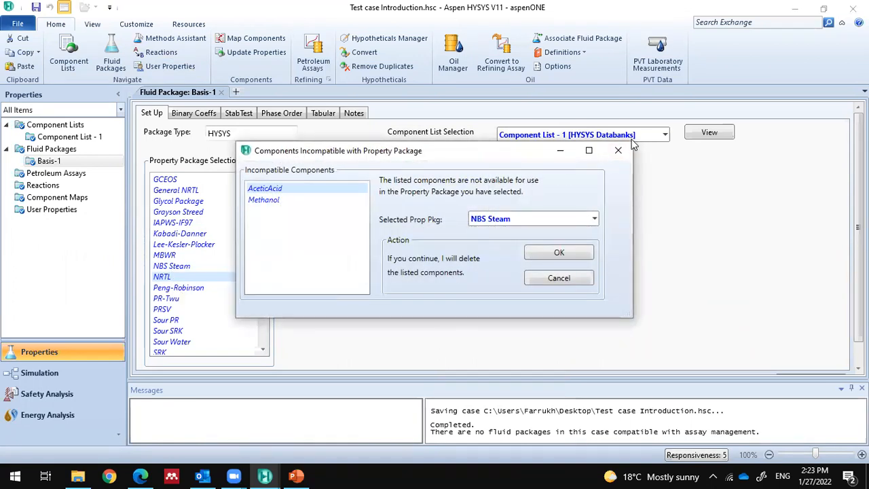
{"action": "left_click", "coordinate": [619, 150]}
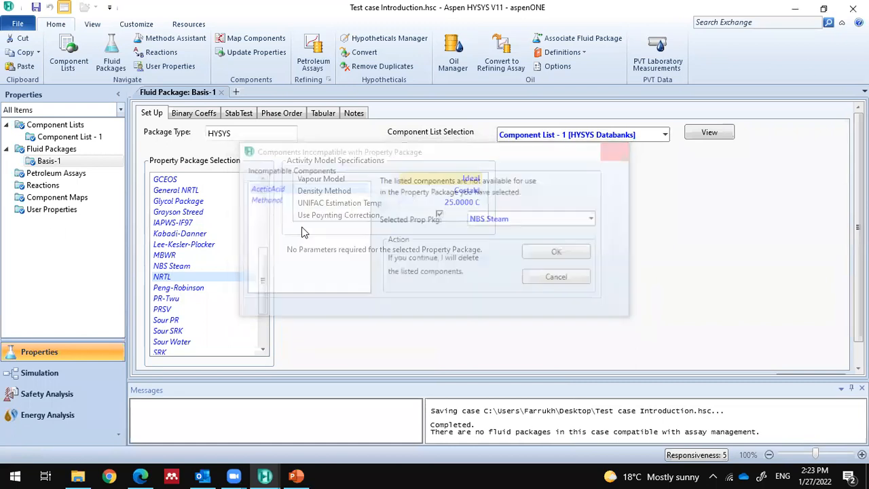
{"action": "left_click", "coordinate": [195, 278]}
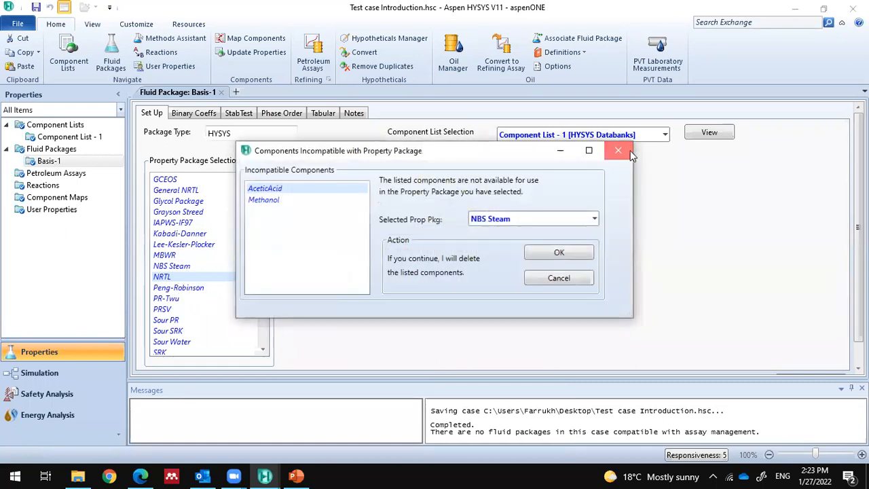
{"action": "left_click", "coordinate": [629, 153]}
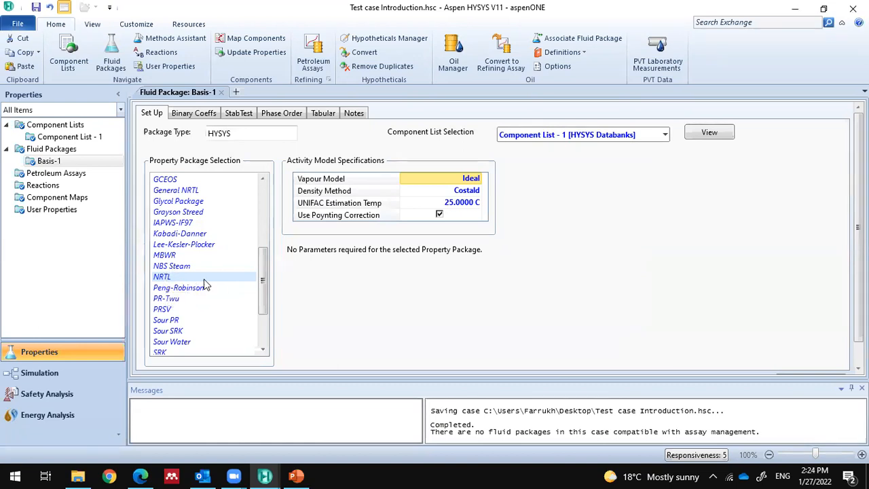
Step: Review the fluid packages overview, the Basis-1 setup and Component List - 1
{"action": "left_click", "coordinate": [53, 151]}
{"action": "left_click", "coordinate": [57, 163]}
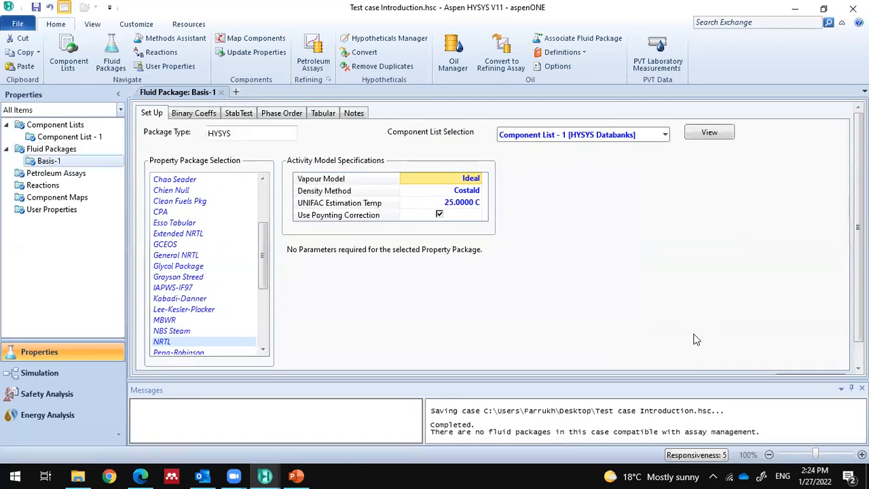
{"action": "left_click", "coordinate": [49, 138]}
{"action": "left_click", "coordinate": [53, 150]}
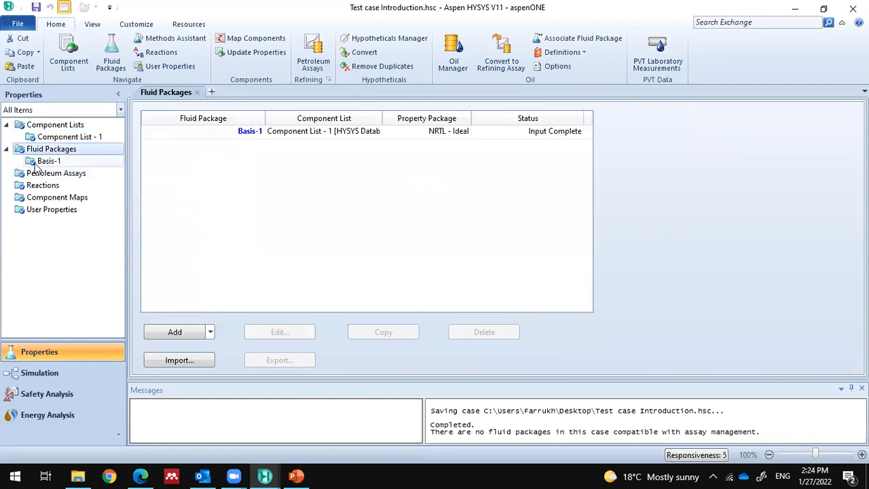
{"action": "left_click", "coordinate": [33, 162]}
{"action": "left_click", "coordinate": [42, 149]}
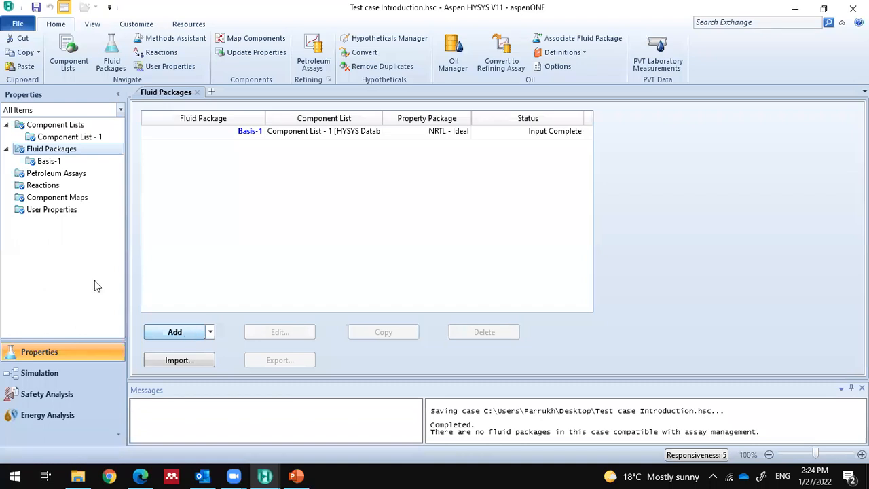
Step: Add a second fluid package and choose Sour SRK as its property package
{"action": "left_click", "coordinate": [177, 332]}
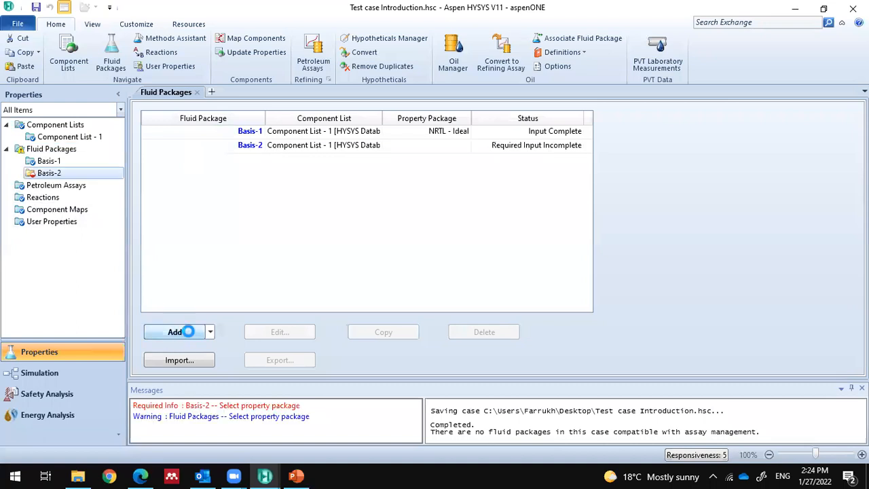
{"action": "double_click", "coordinate": [411, 145]}
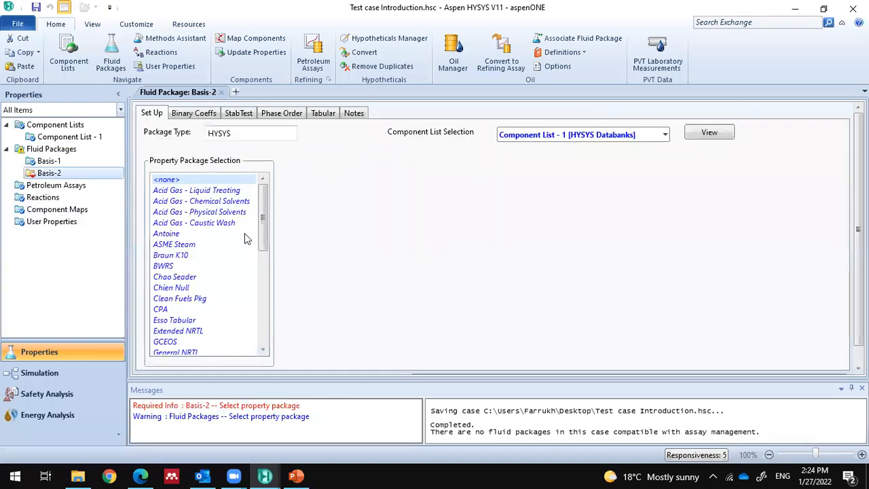
{"action": "left_click_drag", "start_coordinate": [265, 227], "coordinate": [268, 322]}
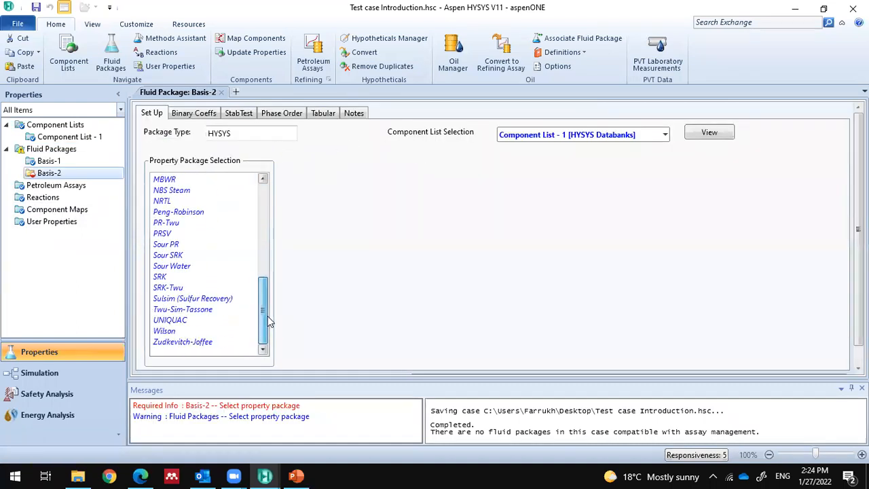
{"action": "left_click", "coordinate": [172, 238]}
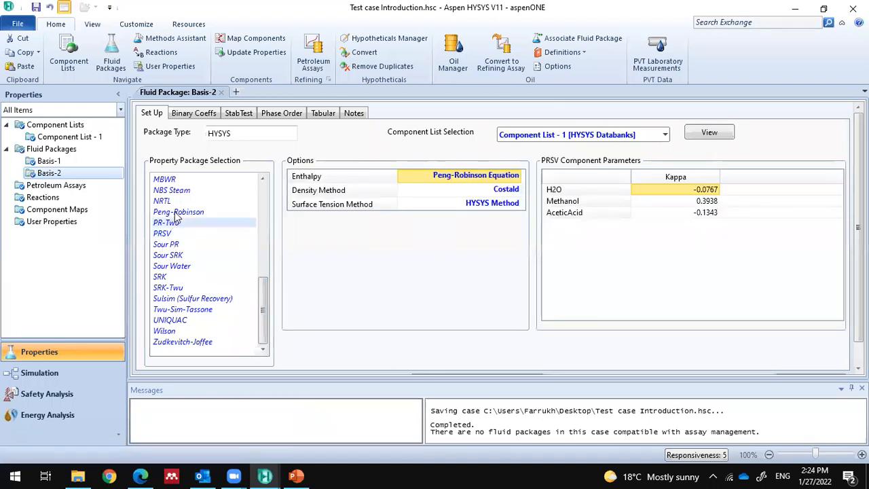
{"action": "left_click", "coordinate": [175, 222]}
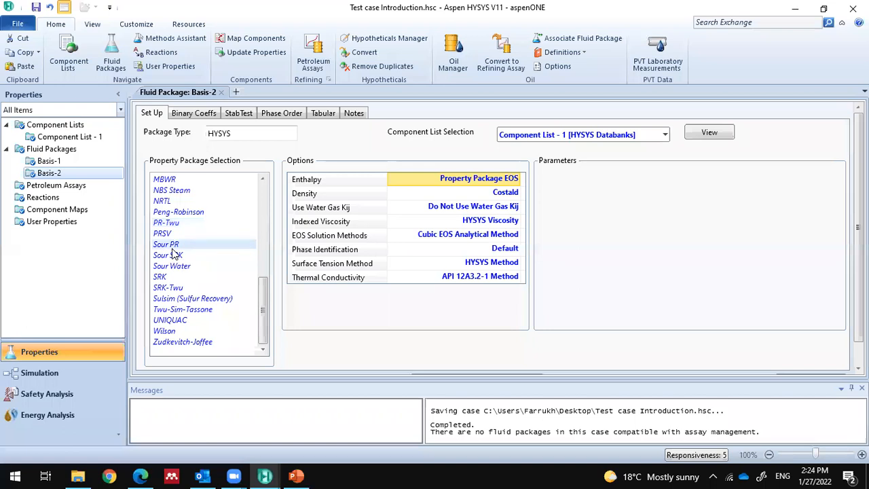
{"action": "left_click", "coordinate": [173, 249]}
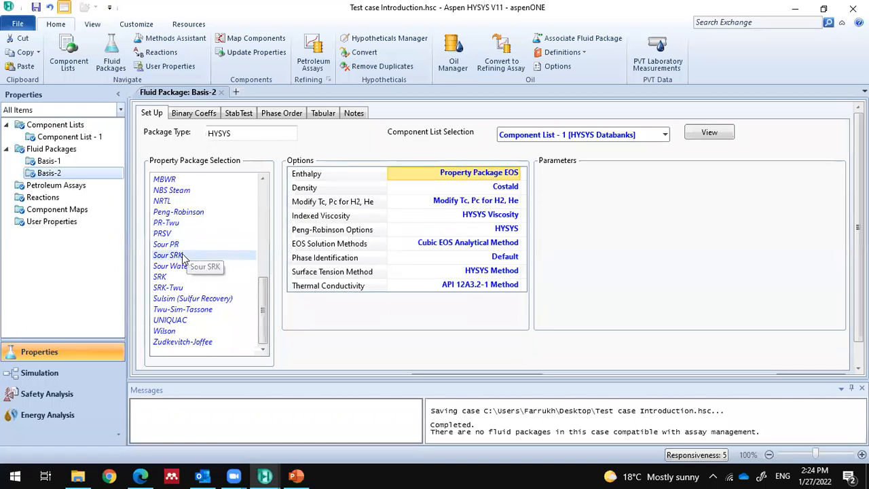
{"action": "left_click", "coordinate": [170, 256]}
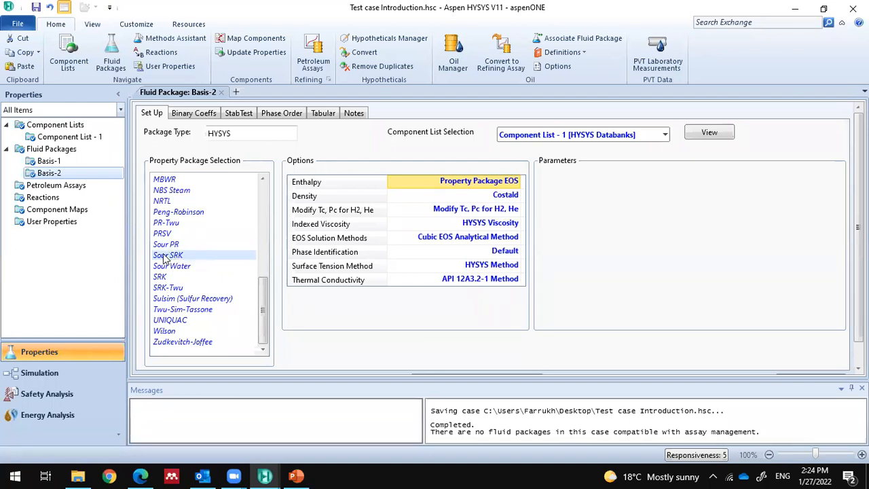
Step: Rename the Basis-1 fluid package as NRTL
{"action": "right_click", "coordinate": [59, 175]}
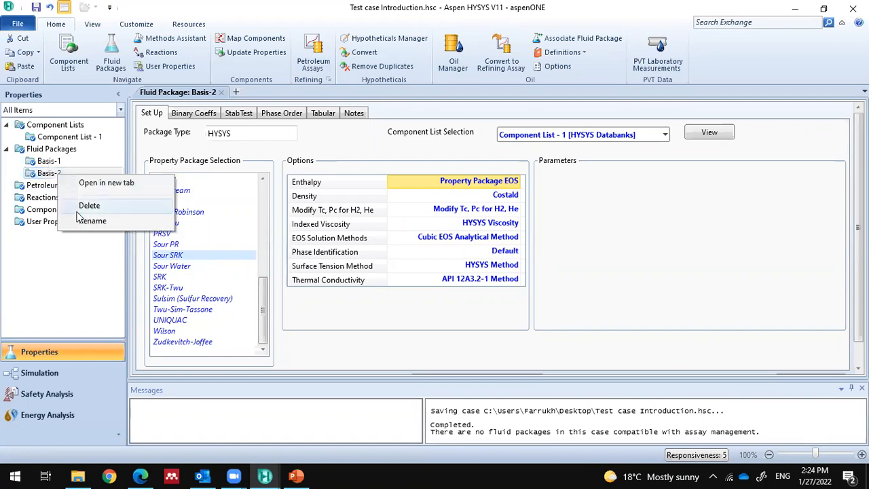
{"action": "left_click", "coordinate": [50, 163]}
{"action": "double_click", "coordinate": [50, 163]}
{"action": "right_click", "coordinate": [54, 163]}
{"action": "left_click", "coordinate": [73, 206]}
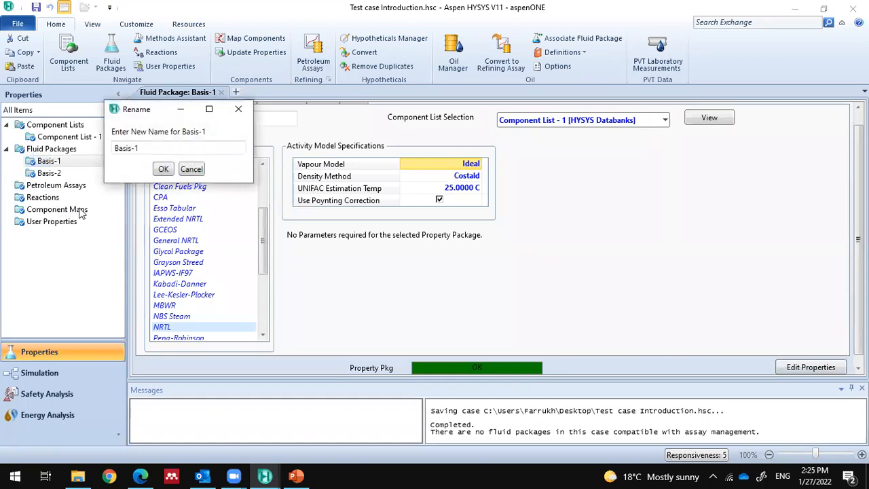
{"action": "left_click", "coordinate": [169, 148]}
{"action": "left_click_drag", "start_coordinate": [140, 149], "coordinate": [111, 150]}
{"action": "type", "text": "NRTL"}
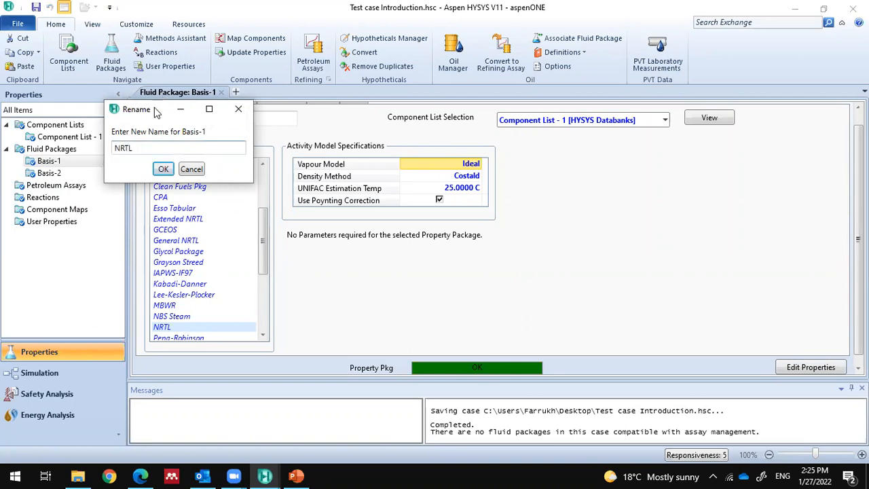
{"action": "left_click", "coordinate": [163, 169]}
Step: Rename the Basis-2 fluid package as Sour SRK
{"action": "left_click", "coordinate": [49, 173]}
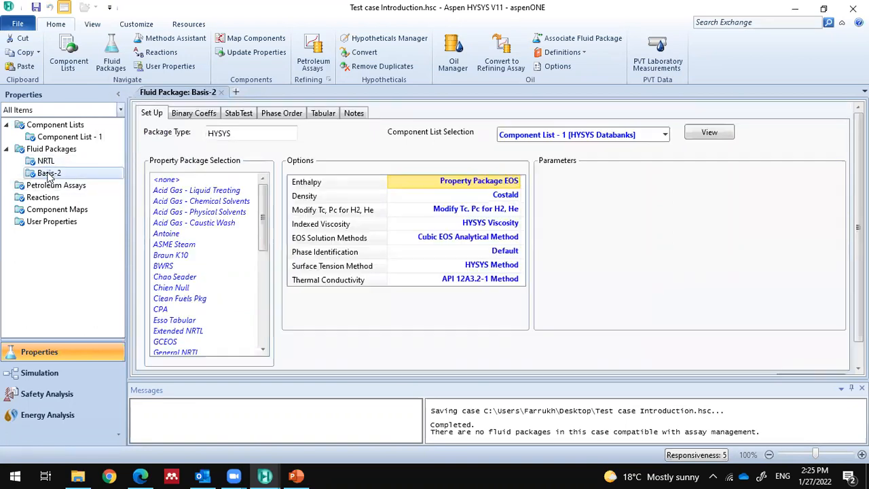
{"action": "right_click", "coordinate": [49, 176]}
{"action": "left_click", "coordinate": [85, 218]}
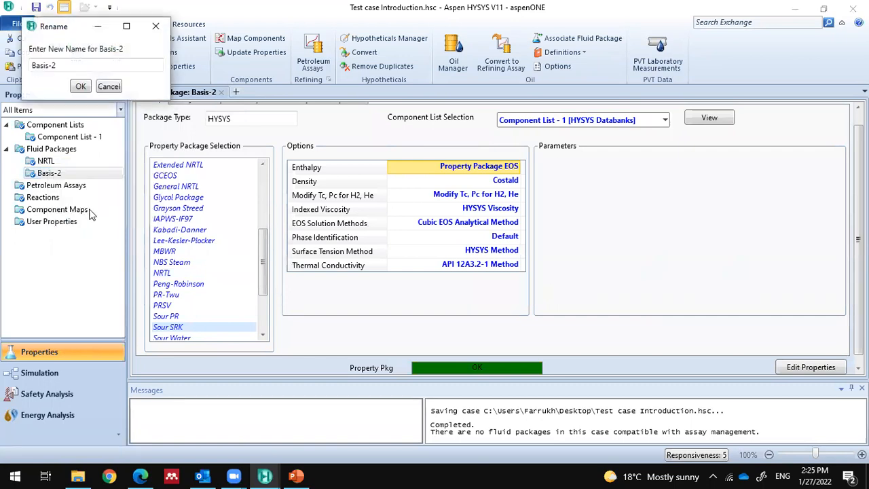
{"action": "left_click", "coordinate": [61, 64]}
{"action": "key", "text": "ctrl+a"}
{"action": "type", "text": "Sour D"}
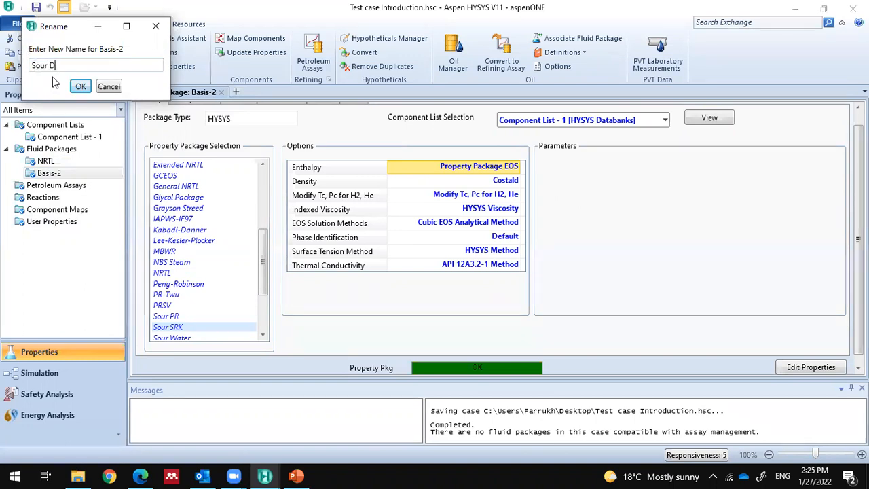
{"action": "key", "text": "BackSpace"}
{"action": "type", "text": "SRK"}
{"action": "left_click", "coordinate": [82, 88]}
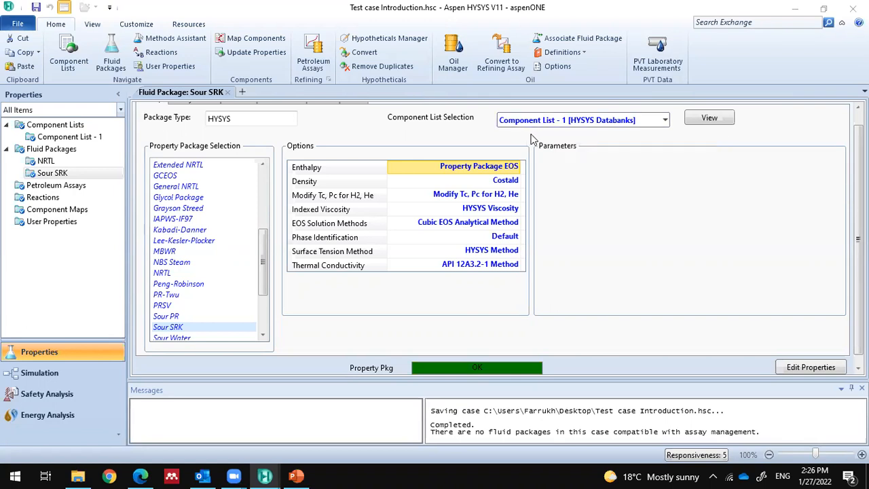
Step: Open Component List - 1 and clear the methanol search to show the full list of pure components
{"action": "left_click", "coordinate": [46, 126]}
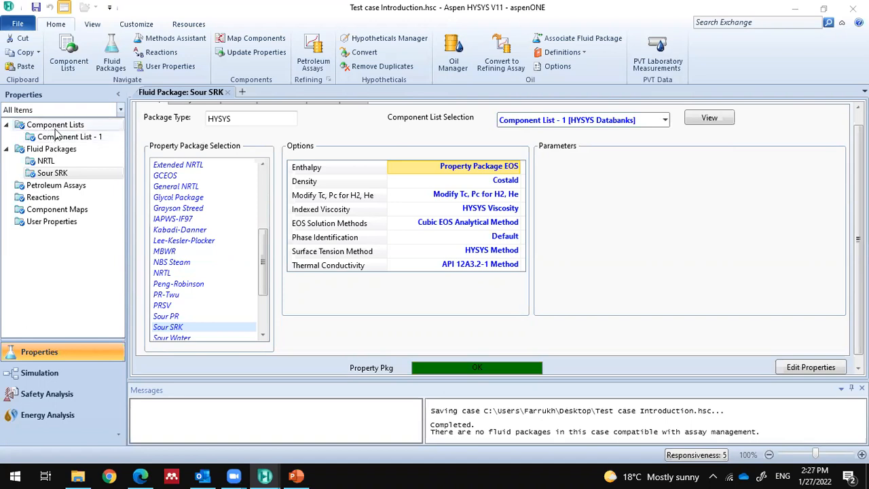
{"action": "left_click", "coordinate": [59, 138]}
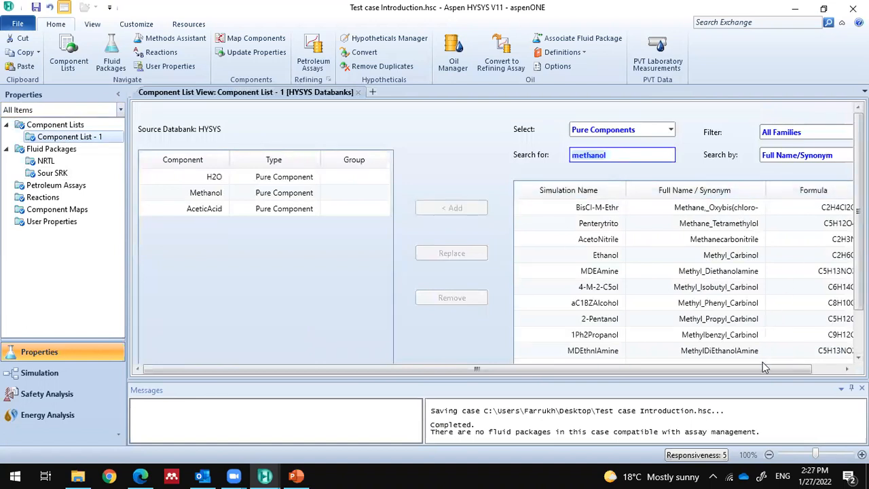
{"action": "scroll", "coordinate": [781, 357], "scroll_direction": "right", "scroll_amount": 1}
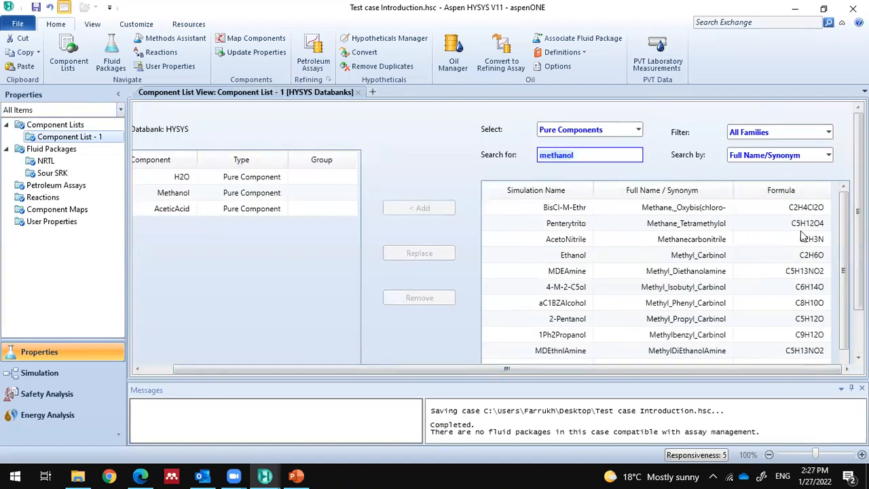
{"action": "left_click_drag", "start_coordinate": [842, 261], "coordinate": [842, 299]}
{"action": "scroll", "coordinate": [806, 257], "scroll_direction": "up", "scroll_amount": 1}
{"action": "key", "text": "BackSpace"}
Step: Examine the hypothetical component options, including the initial and final boiling points, and return to the pure components
{"action": "left_click", "coordinate": [575, 129]}
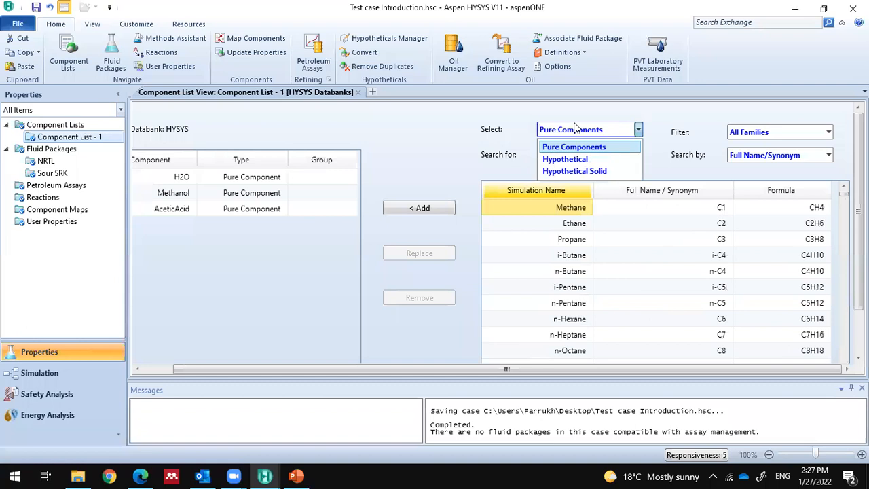
{"action": "left_click", "coordinate": [592, 159]}
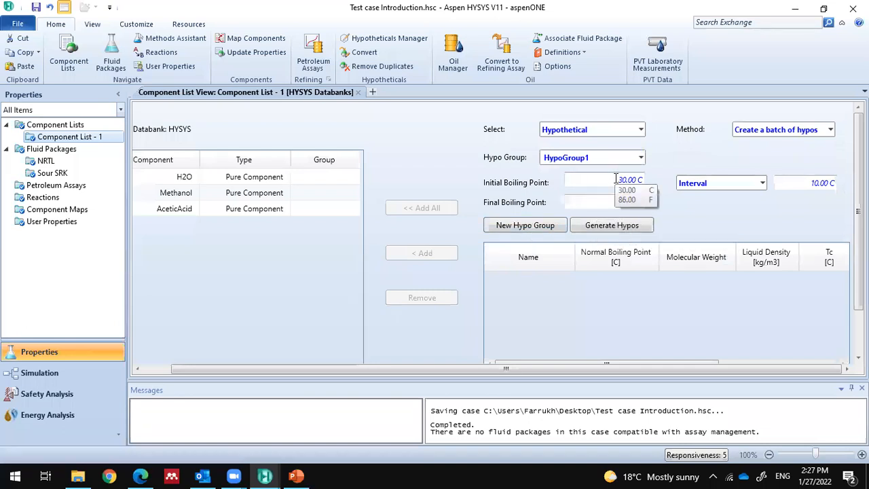
{"action": "left_click", "coordinate": [638, 182]}
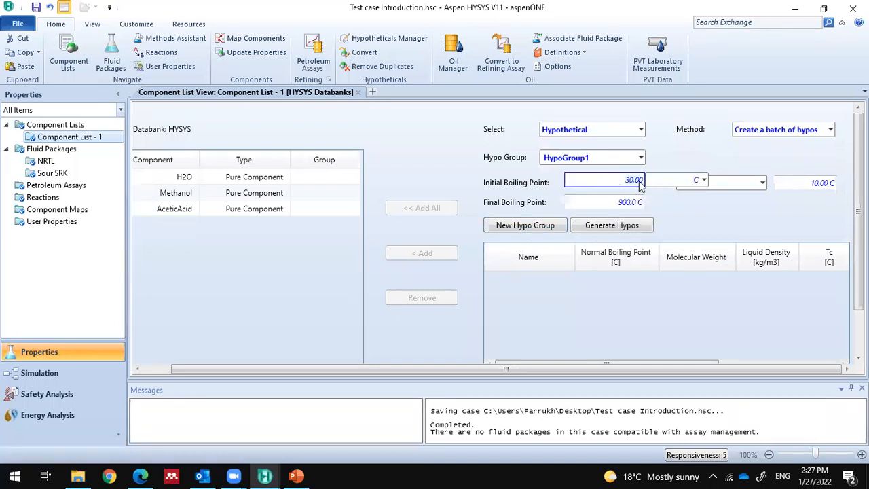
{"action": "left_click", "coordinate": [593, 203]}
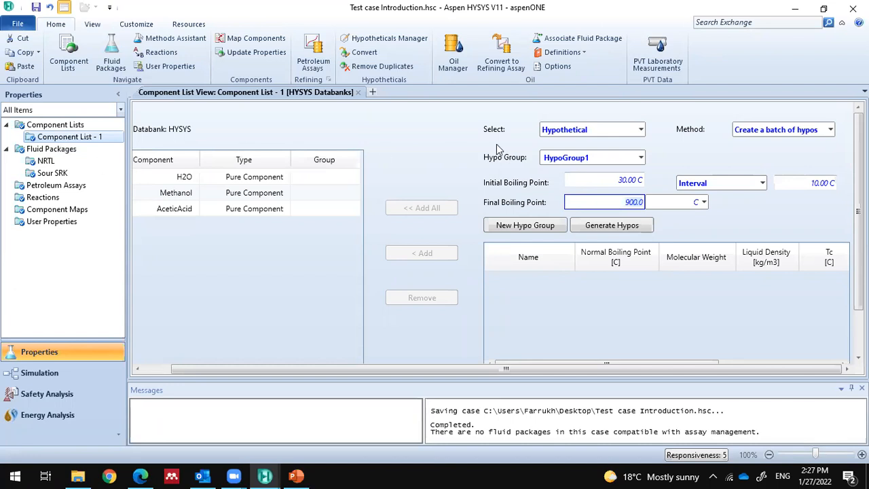
{"action": "left_click", "coordinate": [590, 131]}
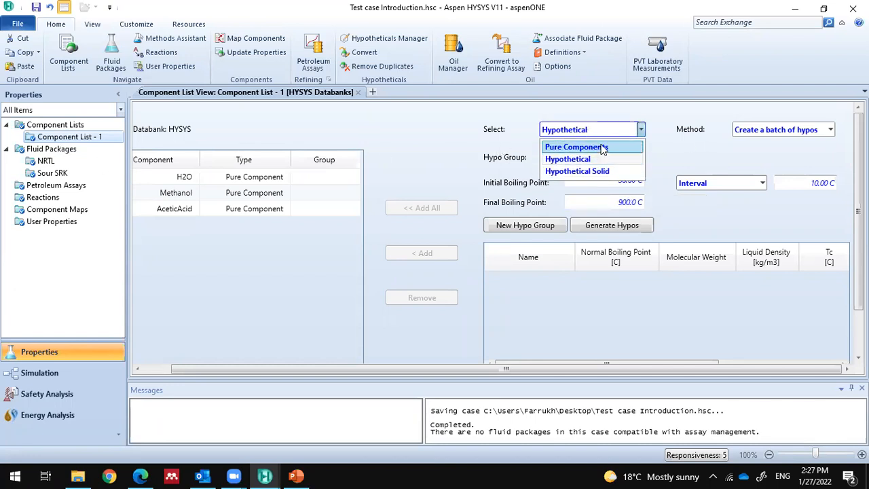
{"action": "left_click", "coordinate": [602, 147]}
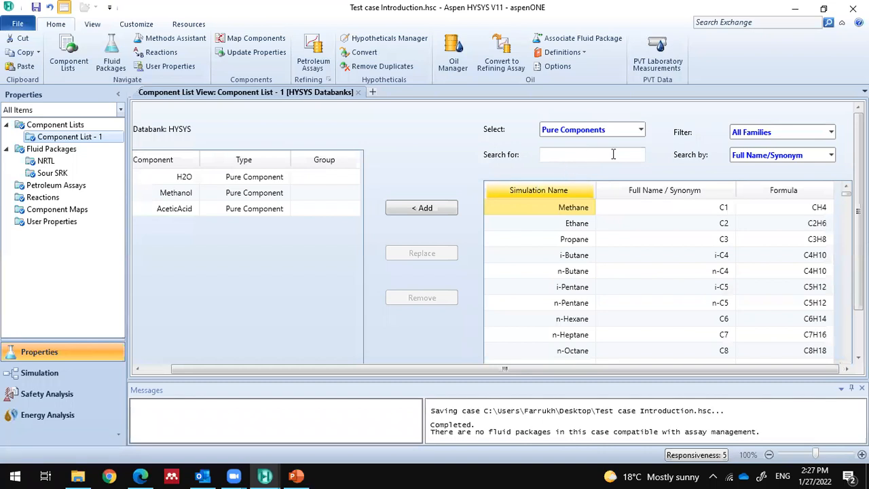
Step: Browse the pure components list, and review the Sour SRK fluid package and the petroleum assays summary
{"action": "scroll", "coordinate": [615, 275], "scroll_direction": "down", "scroll_amount": 5}
{"action": "scroll", "coordinate": [616, 275], "scroll_direction": "up", "scroll_amount": 5}
{"action": "left_click", "coordinate": [577, 228]}
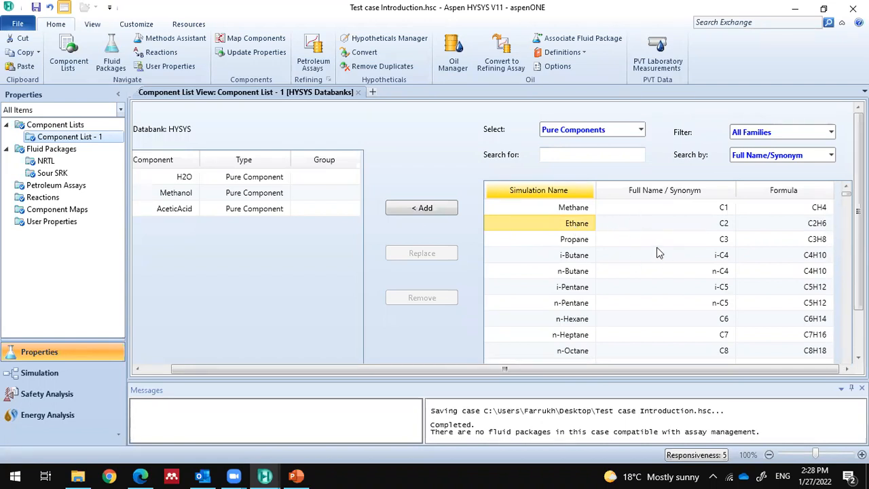
{"action": "scroll", "coordinate": [637, 268], "scroll_direction": "down", "scroll_amount": 3}
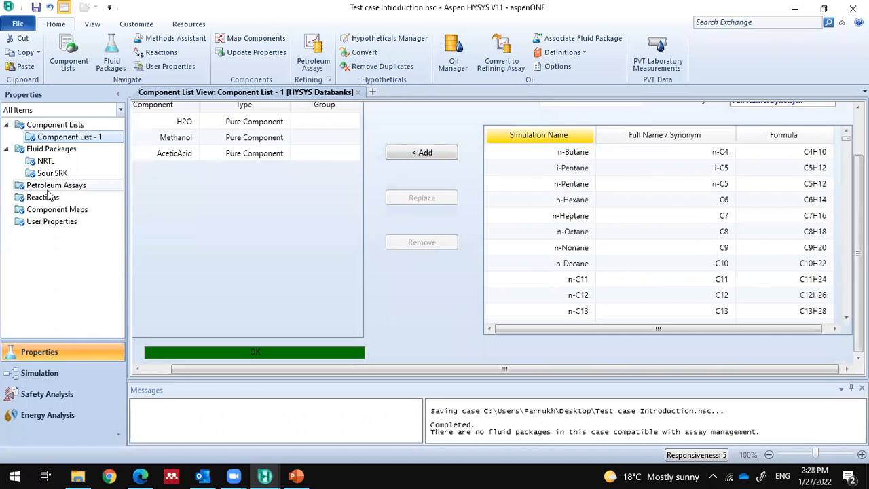
{"action": "double_click", "coordinate": [59, 173]}
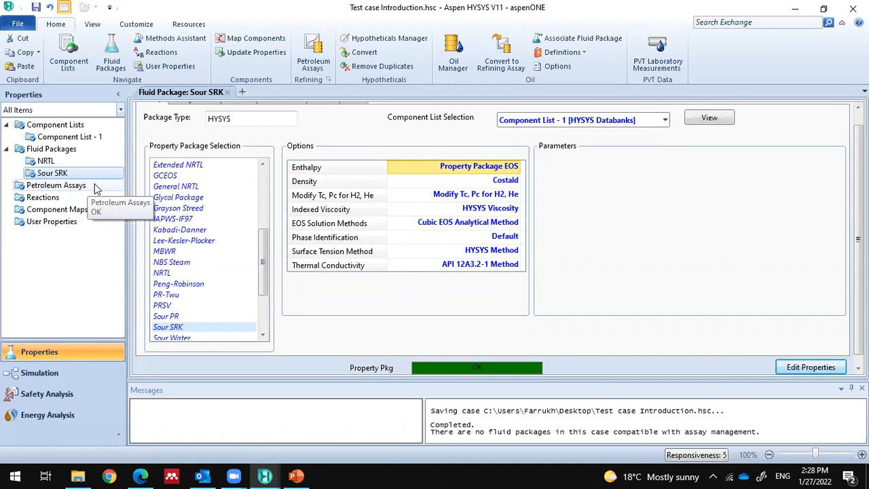
{"action": "left_click", "coordinate": [72, 178]}
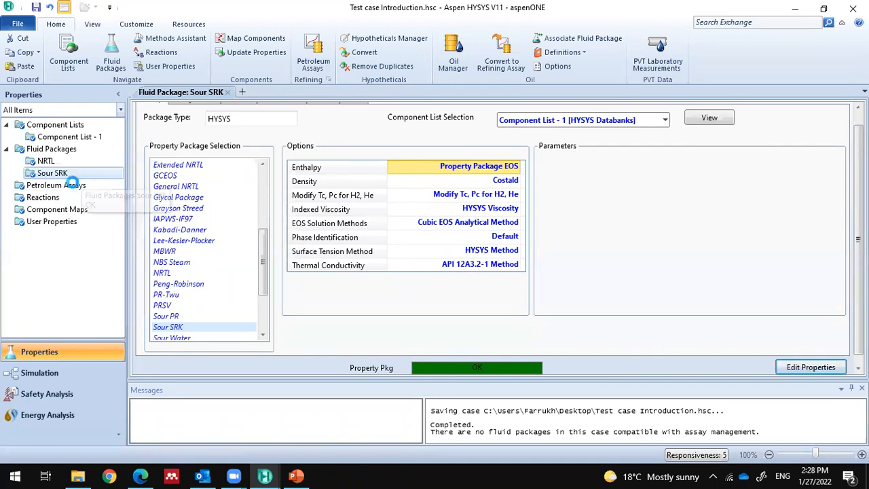
{"action": "left_click", "coordinate": [58, 186]}
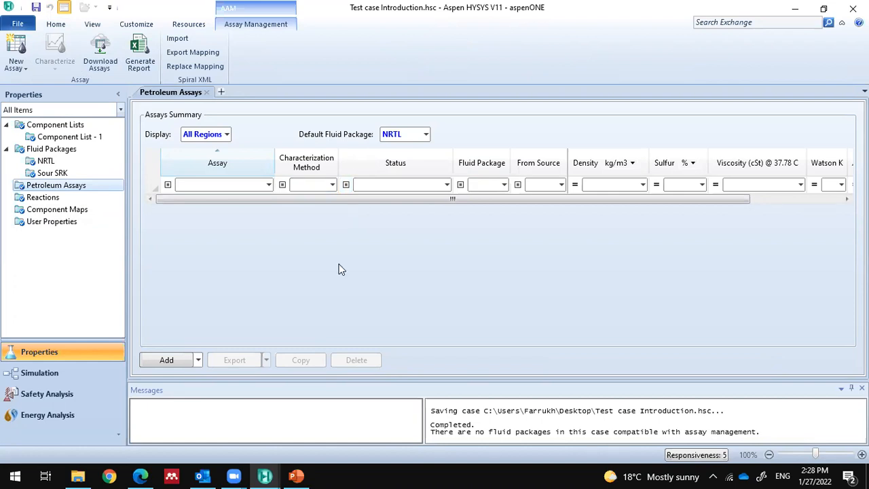
Step: Create a new reaction set for the case
{"action": "left_click", "coordinate": [46, 199]}
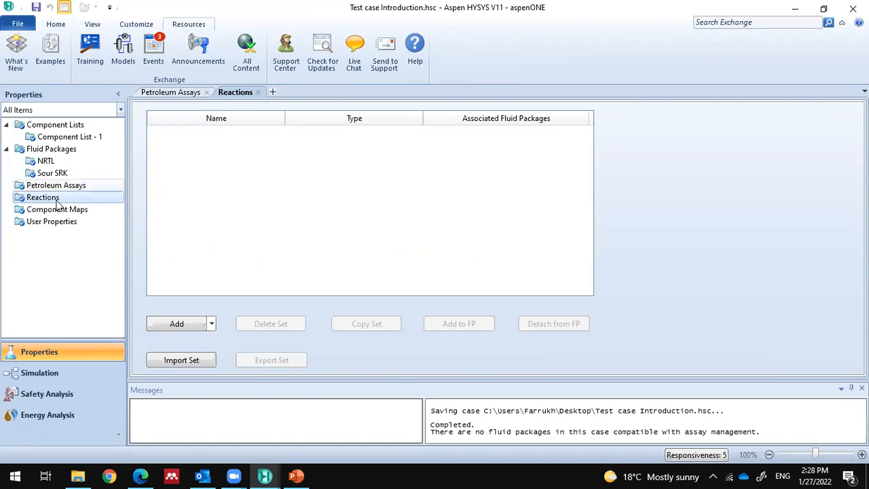
{"action": "left_click", "coordinate": [193, 327]}
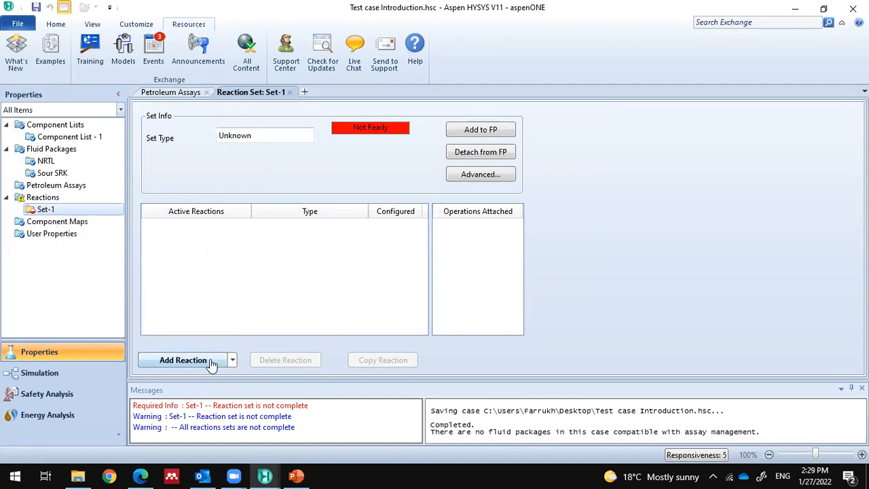
{"action": "left_click", "coordinate": [233, 361]}
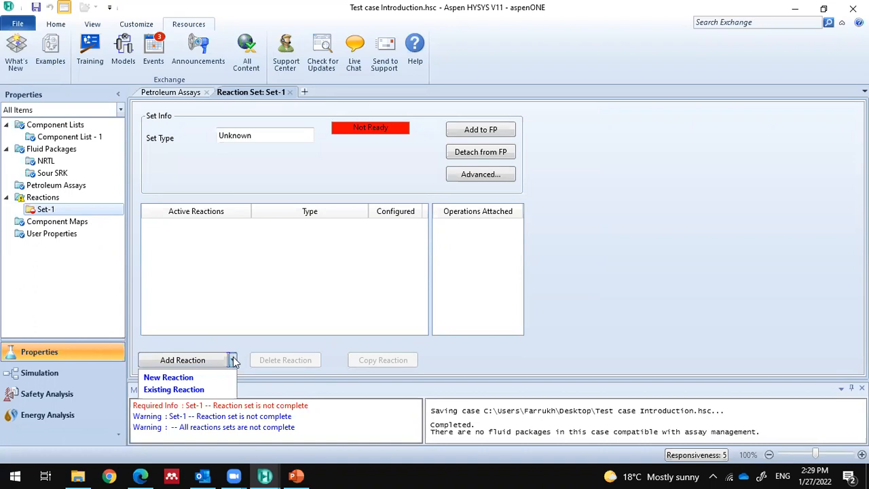
{"action": "left_click", "coordinate": [196, 392]}
{"action": "left_click", "coordinate": [350, 292]}
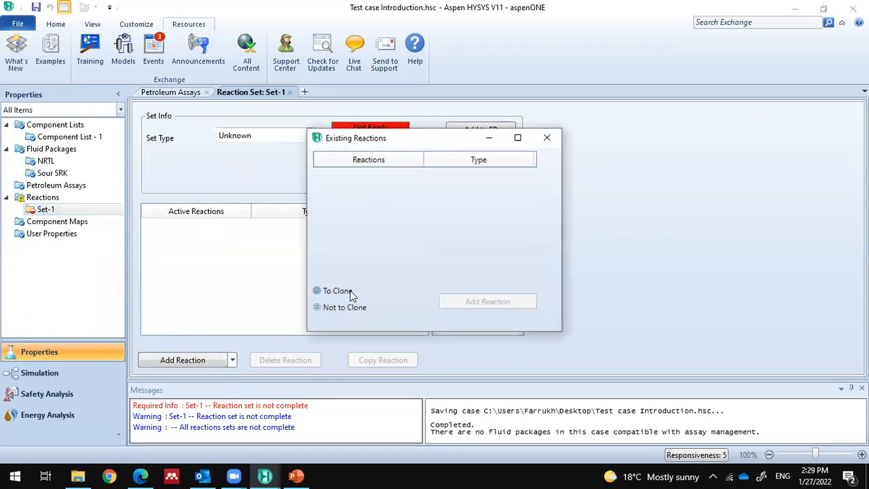
{"action": "left_click", "coordinate": [547, 139]}
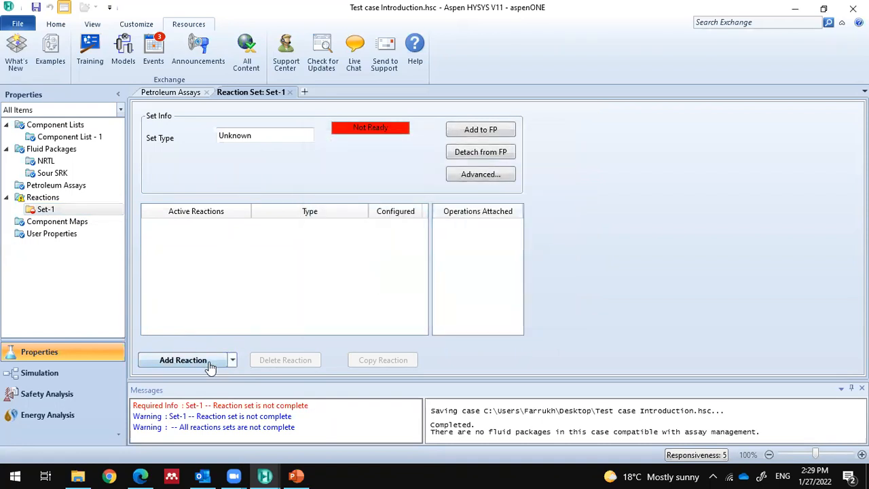
Step: Add a Hysys conversion reaction to reaction set Set-1
{"action": "left_click", "coordinate": [210, 367]}
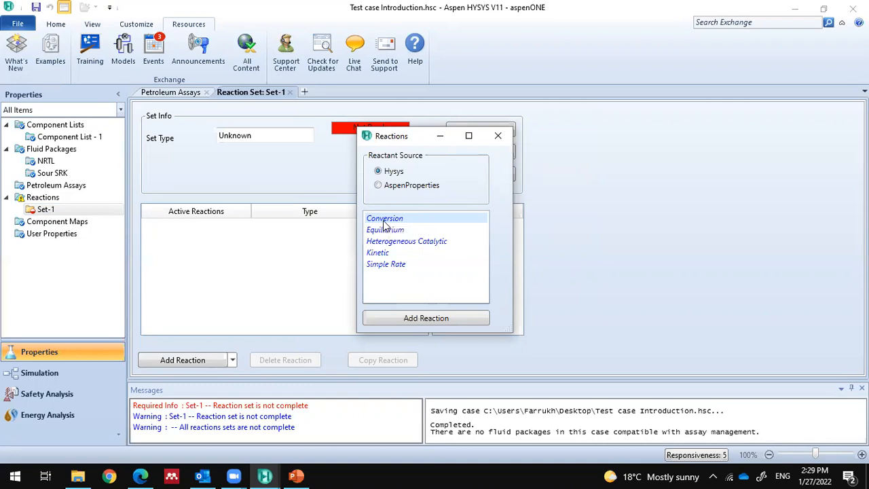
{"action": "left_click", "coordinate": [440, 317]}
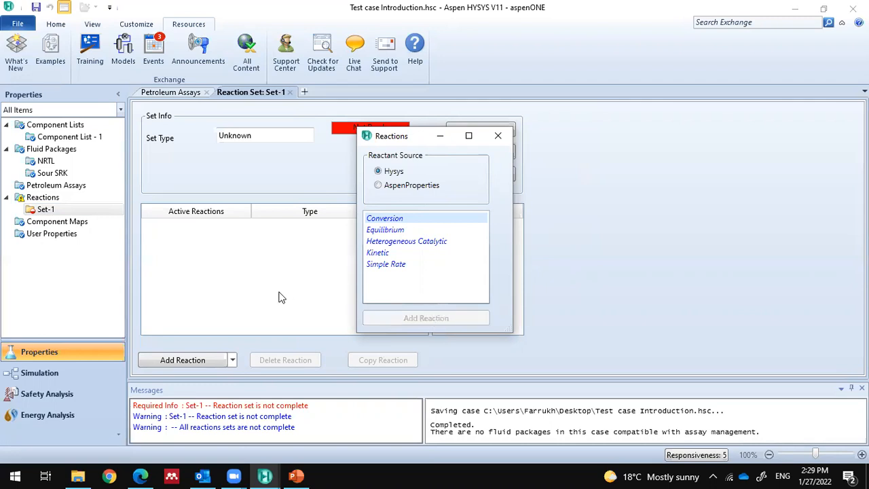
{"action": "left_click", "coordinate": [498, 136]}
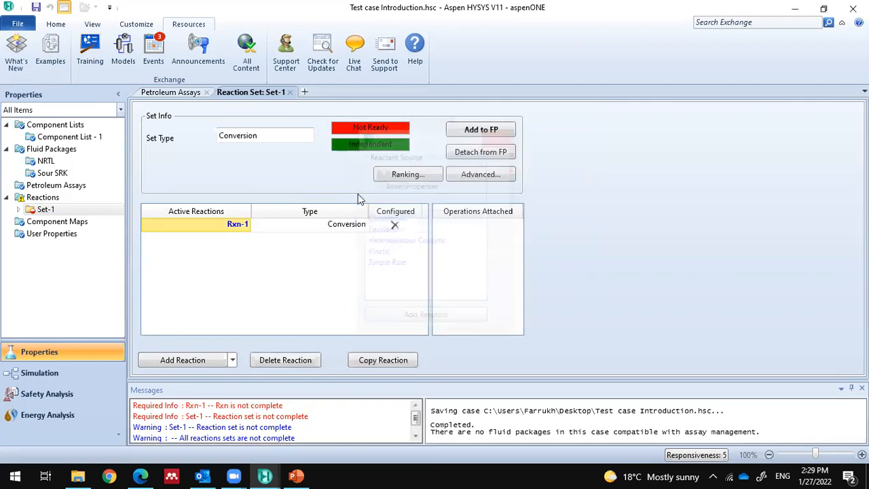
Step: Open the conversion reaction and add methanol, H2O and acetic acid as its stoichiometry components
{"action": "double_click", "coordinate": [231, 225]}
{"action": "left_click", "coordinate": [122, 156]}
{"action": "left_click", "coordinate": [125, 155]}
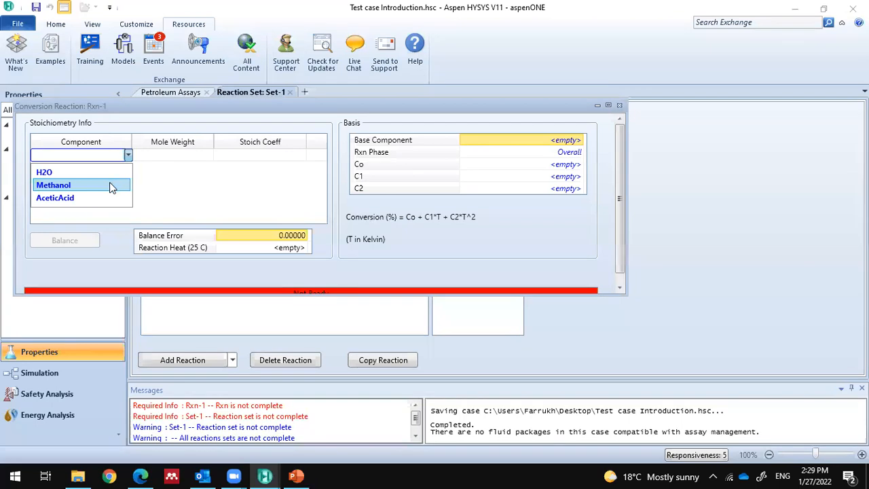
{"action": "left_click", "coordinate": [110, 182]}
{"action": "left_click", "coordinate": [126, 168]}
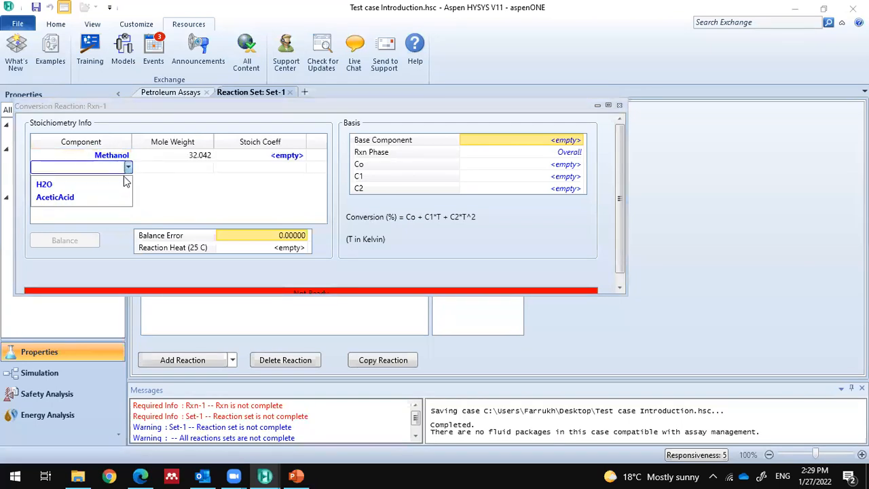
{"action": "left_click", "coordinate": [117, 185]}
{"action": "left_click", "coordinate": [126, 180]}
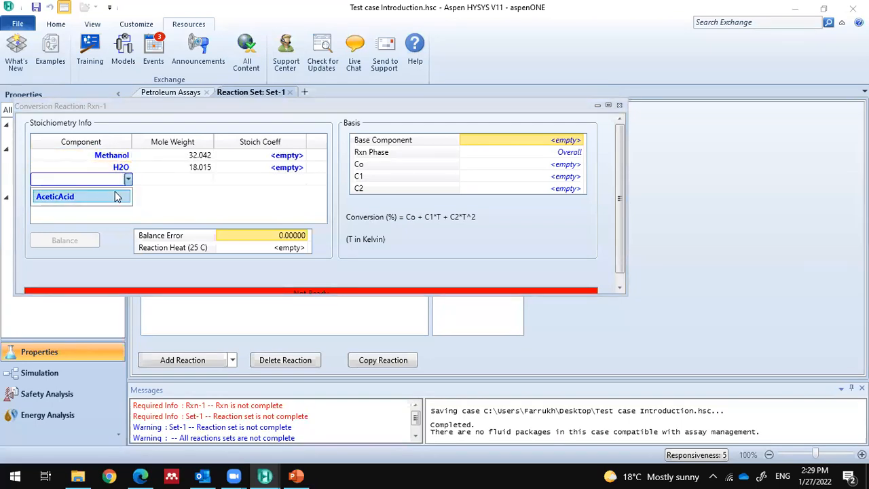
{"action": "left_click", "coordinate": [119, 196]}
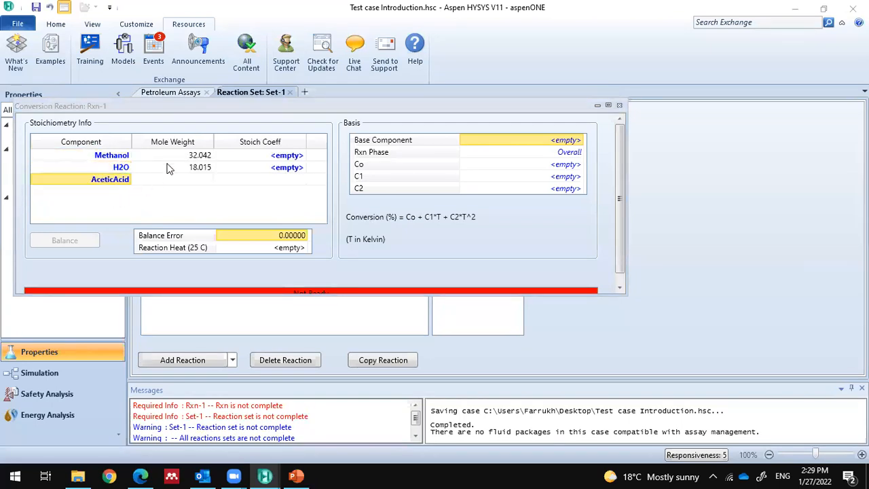
{"action": "left_click", "coordinate": [257, 167]}
{"action": "left_click", "coordinate": [263, 157]}
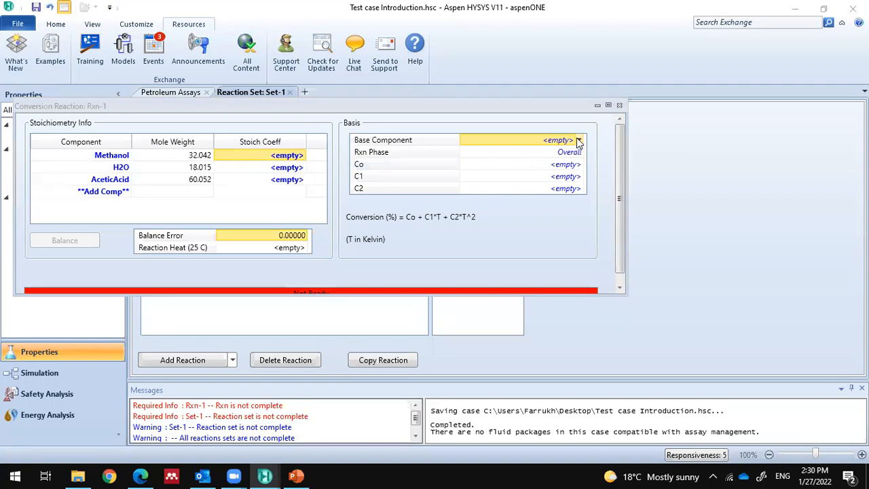
Step: Examine the base component and reaction phase options in the conversion reaction's basis, keeping the Overall phase
{"action": "left_click", "coordinate": [579, 143]}
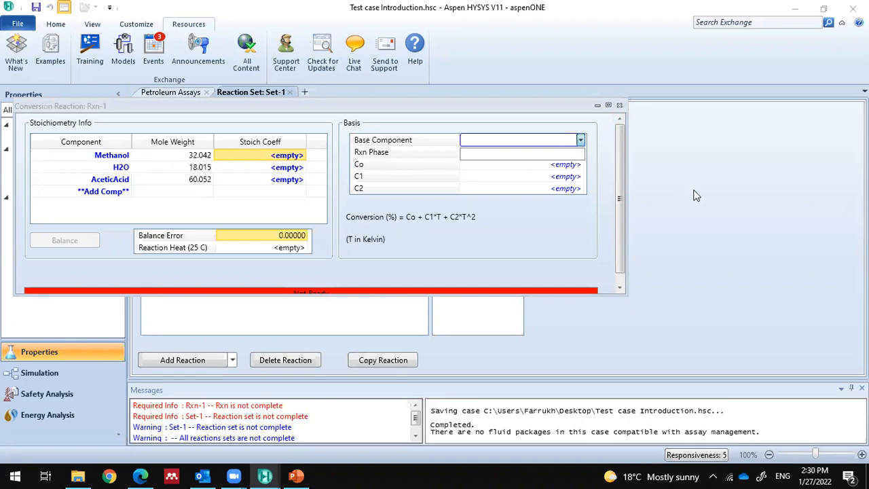
{"action": "left_click", "coordinate": [561, 154]}
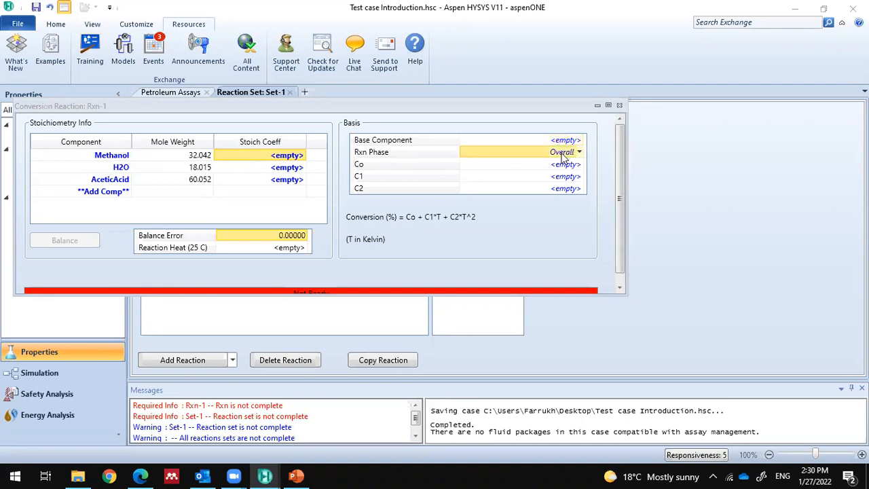
{"action": "left_click", "coordinate": [580, 153]}
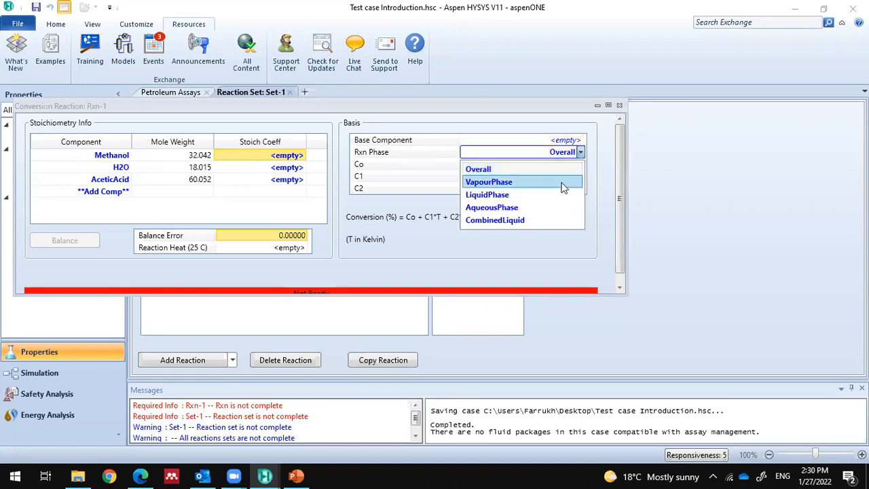
{"action": "left_click", "coordinate": [597, 150]}
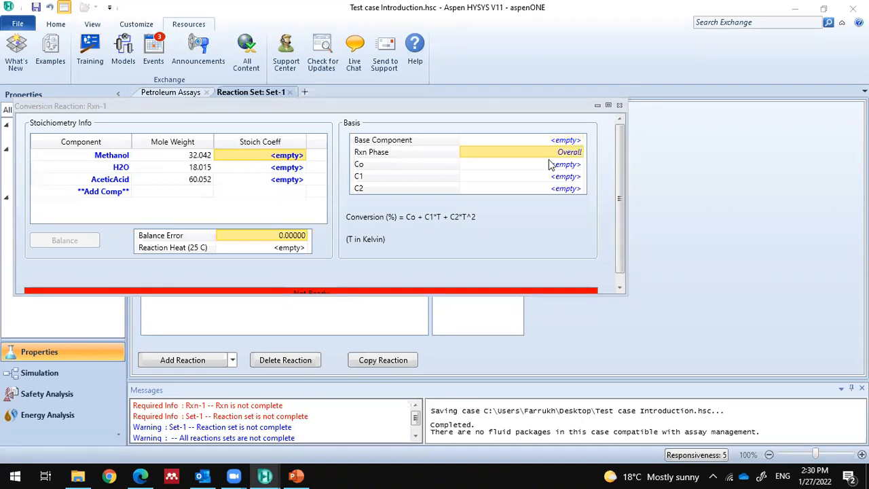
Step: Try a Co value of 50 in the conversion basis, clear it again and close the reaction
{"action": "left_click", "coordinate": [560, 166]}
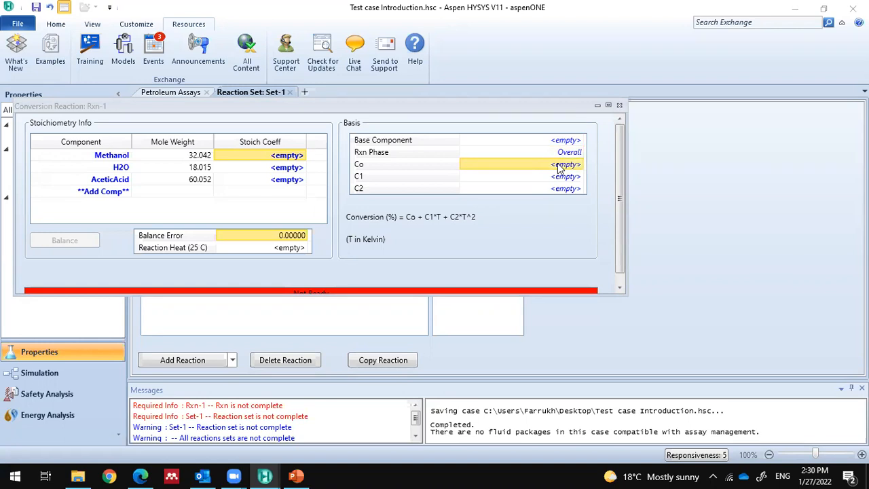
{"action": "type", "text": "0."}
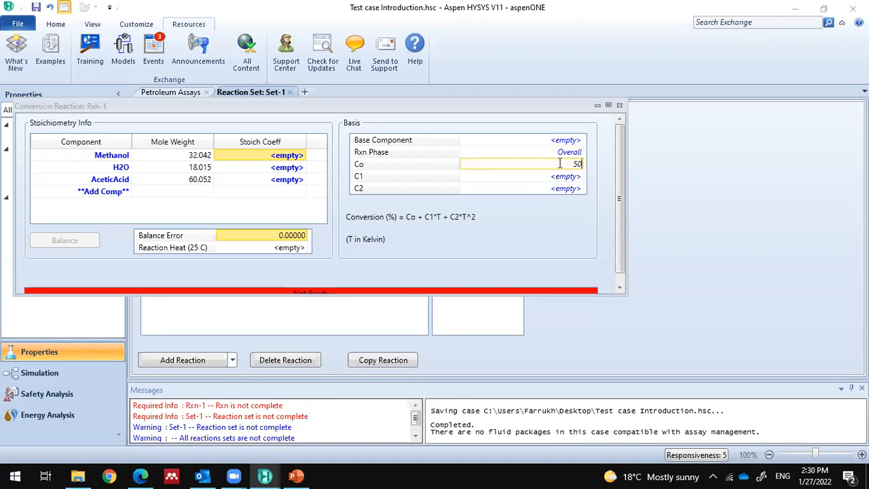
{"action": "key", "text": "Return"}
{"action": "key", "text": "Delete"}
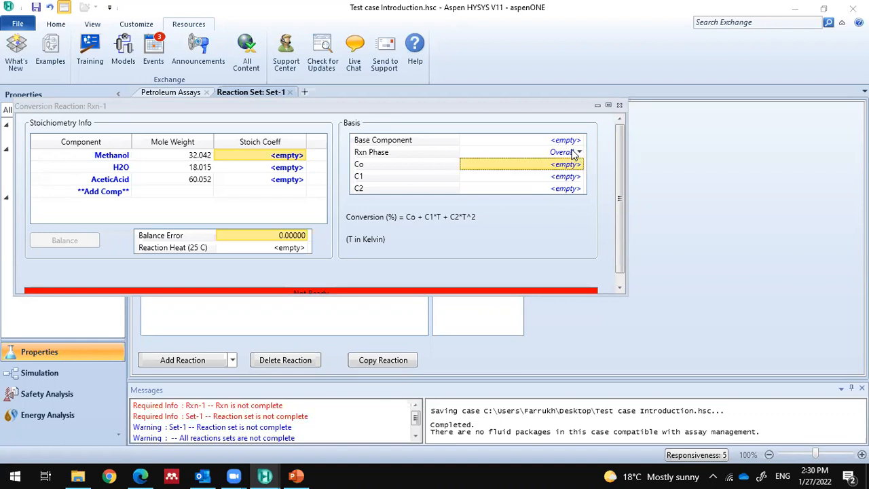
{"action": "left_click", "coordinate": [619, 106]}
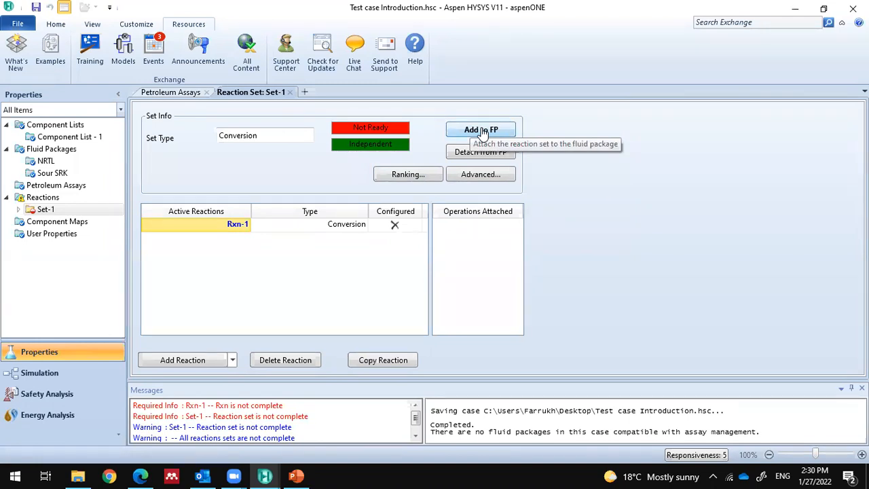
Step: Try to add equilibrium reactions to Set-1 alongside the existing conversion reaction
{"action": "left_click", "coordinate": [182, 353]}
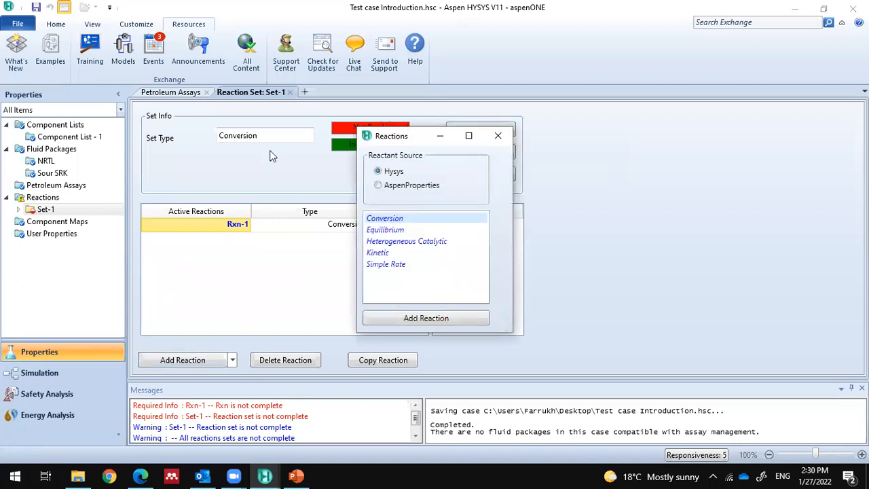
{"action": "left_click", "coordinate": [403, 230]}
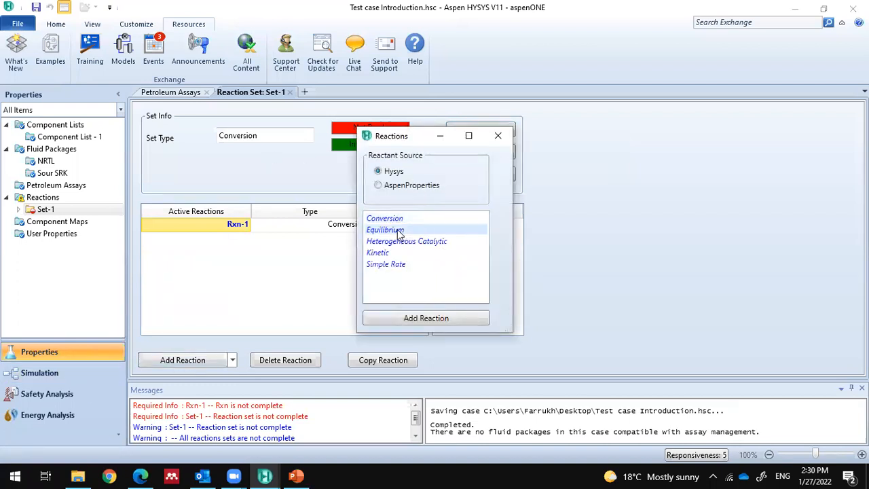
{"action": "left_click", "coordinate": [407, 318]}
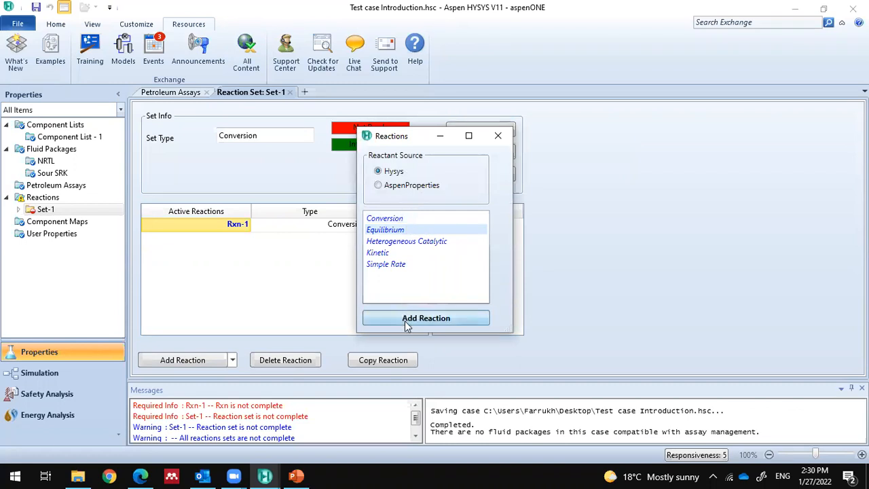
{"action": "left_click", "coordinate": [500, 138]}
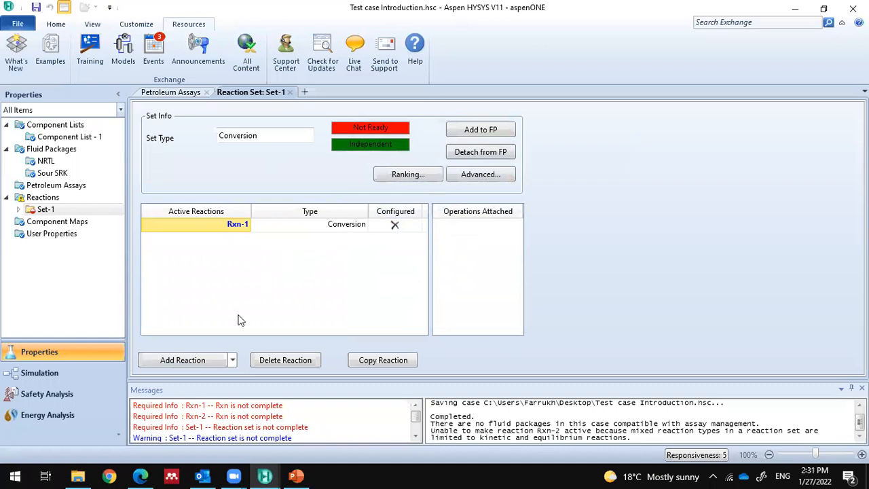
{"action": "left_click", "coordinate": [203, 361]}
{"action": "double_click", "coordinate": [385, 230]}
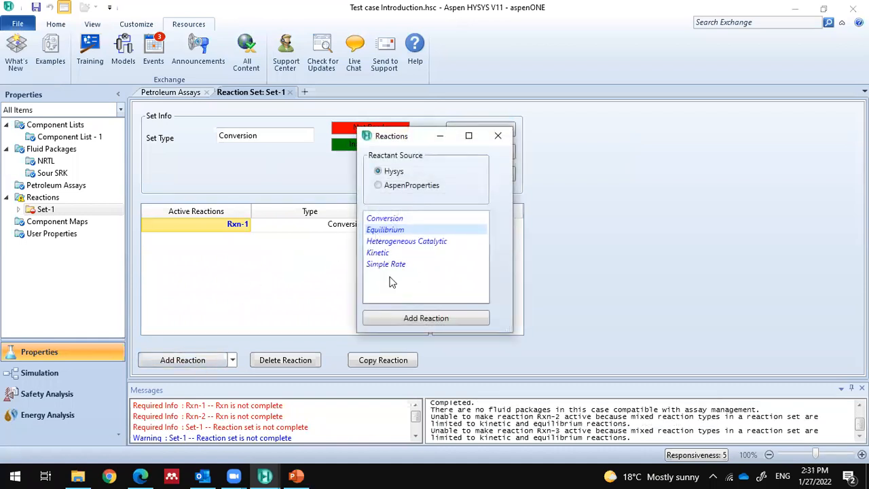
{"action": "left_click", "coordinate": [407, 319]}
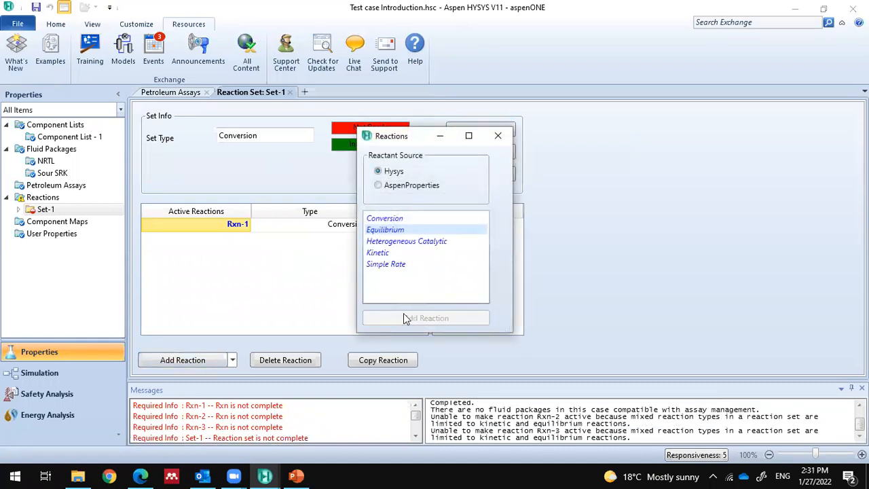
{"action": "left_click", "coordinate": [498, 136]}
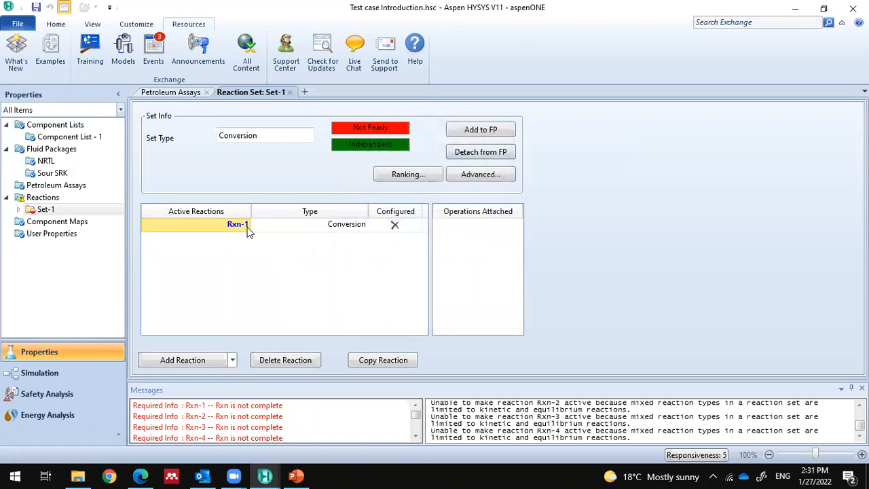
Step: Delete the conversion reaction Rxn-1 from the reaction set
{"action": "left_click", "coordinate": [399, 227]}
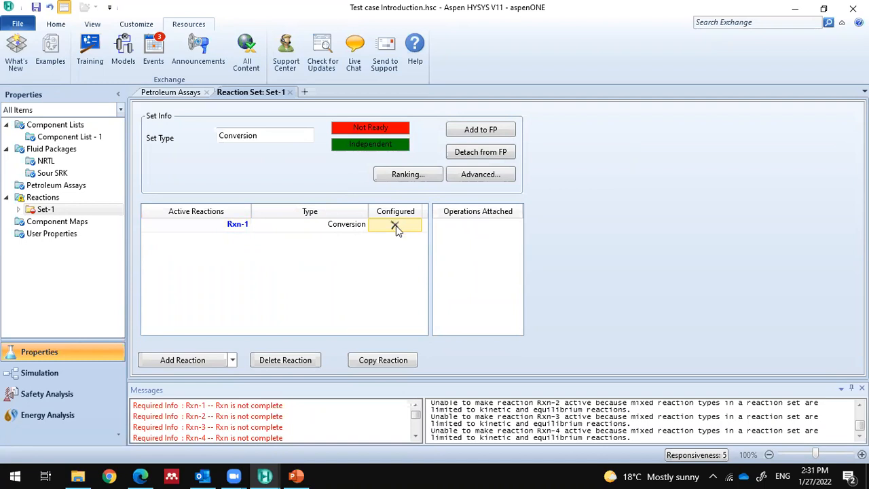
{"action": "left_click", "coordinate": [244, 224]}
{"action": "left_click", "coordinate": [397, 227]}
{"action": "left_click", "coordinate": [235, 230]}
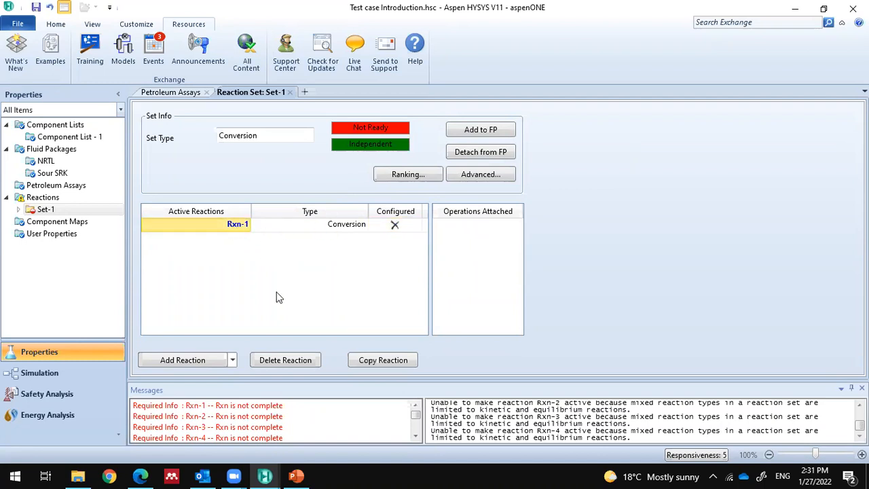
{"action": "left_click", "coordinate": [290, 360]}
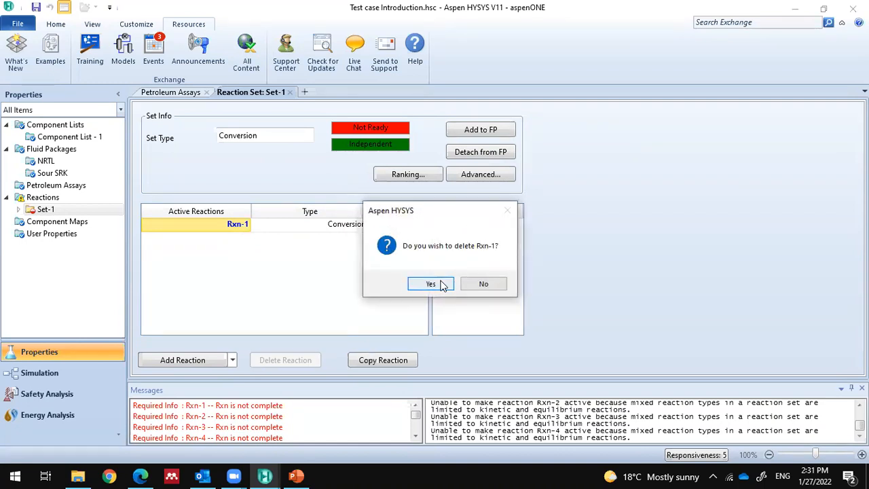
{"action": "left_click", "coordinate": [440, 286]}
Step: Add a Hysys equilibrium reaction to the emptied Set-1 and open it for configuration
{"action": "left_click", "coordinate": [182, 360]}
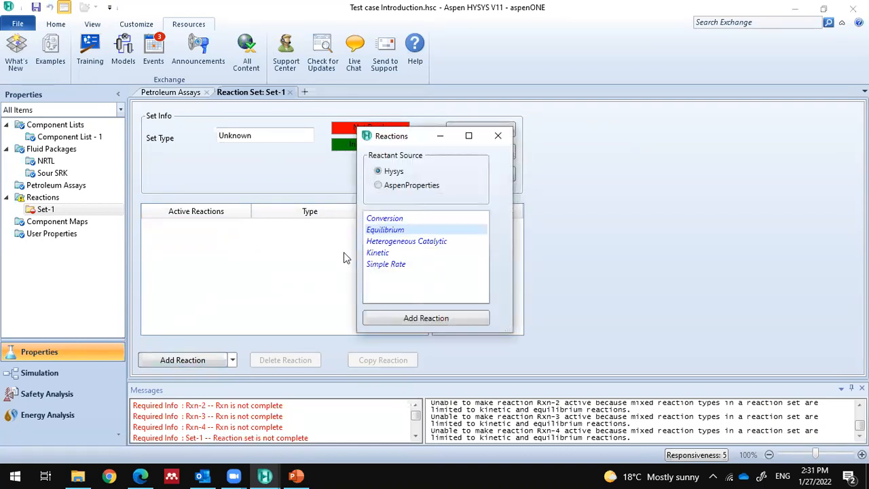
{"action": "double_click", "coordinate": [397, 236]}
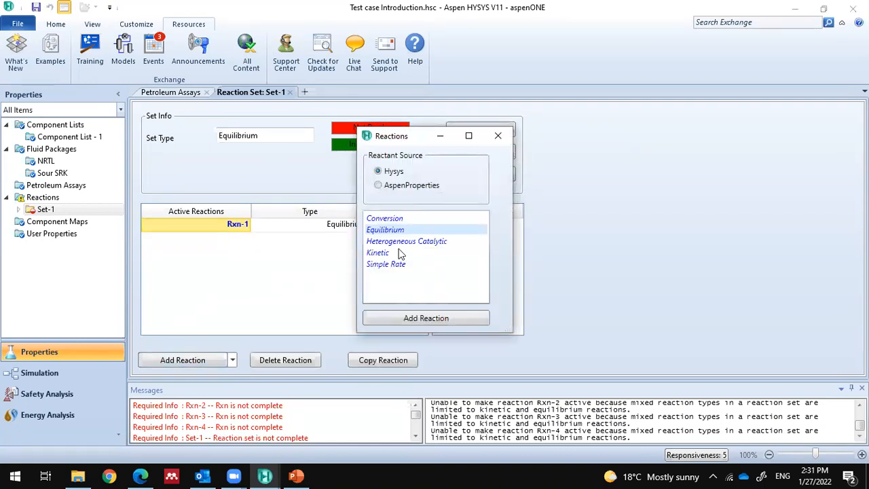
{"action": "left_click", "coordinate": [498, 136]}
{"action": "double_click", "coordinate": [232, 225]}
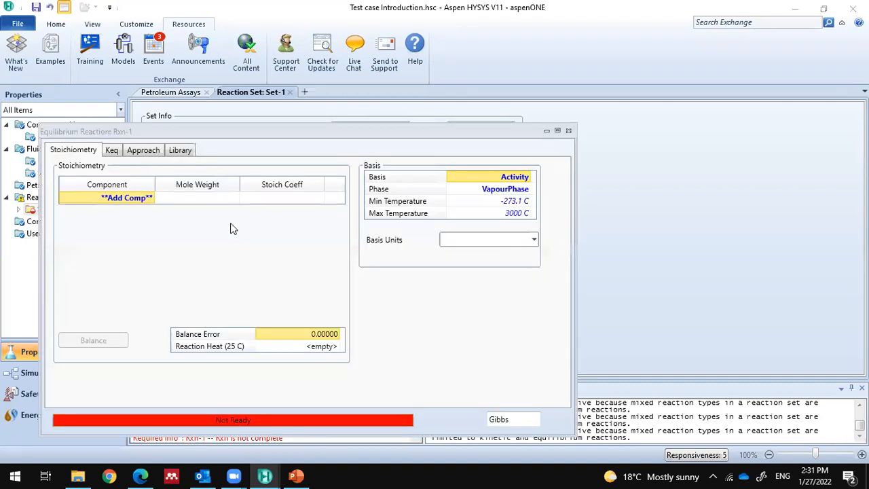
Step: Add H2O, acetic acid and methanol as stoichiometry components of the equilibrium reaction
{"action": "left_click", "coordinate": [153, 196]}
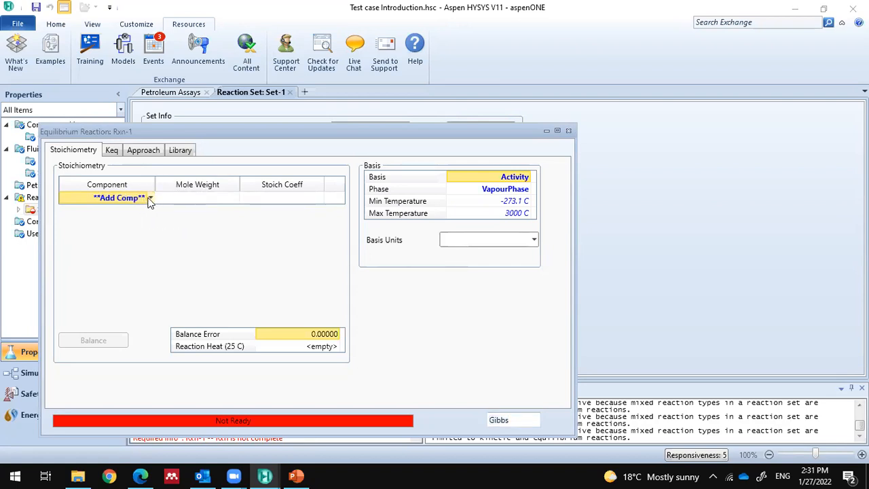
{"action": "left_click", "coordinate": [151, 199]}
{"action": "left_click", "coordinate": [142, 215]}
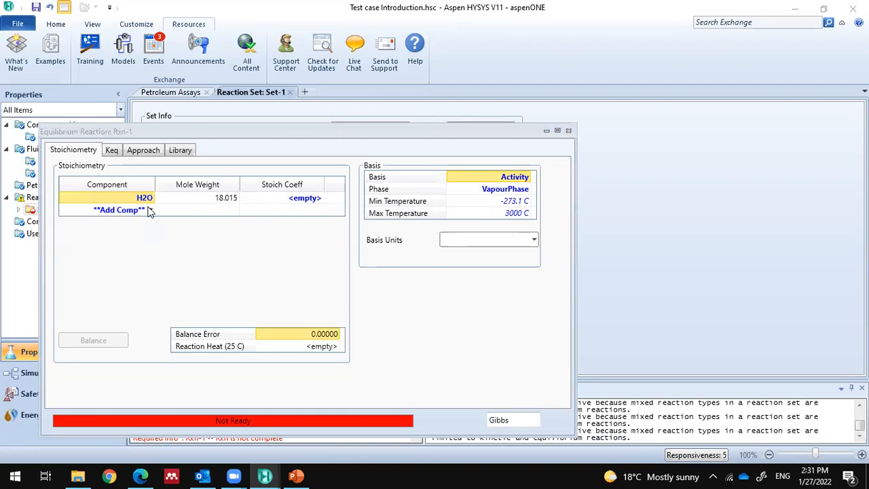
{"action": "left_click", "coordinate": [153, 210]}
{"action": "left_click", "coordinate": [146, 237]}
{"action": "left_click", "coordinate": [155, 222]}
{"action": "left_click", "coordinate": [88, 236]}
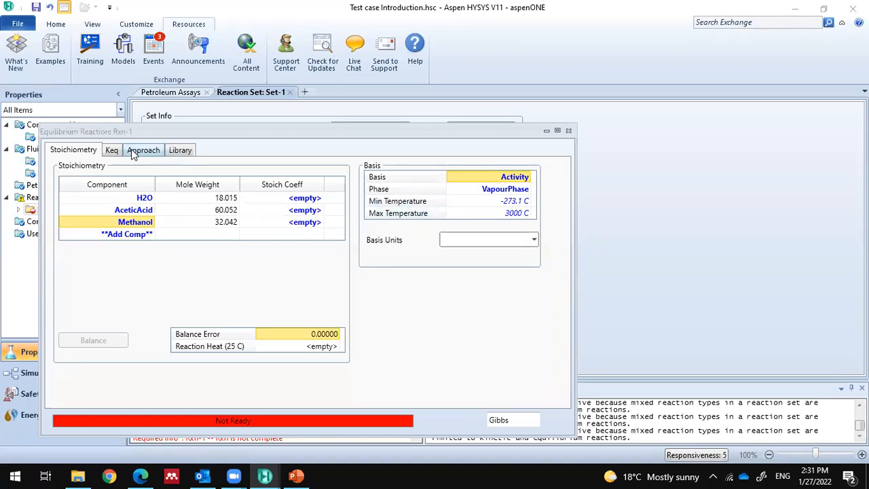
Step: Review the Ln(Keq) Equation source for the equilibrium reaction and set its Keq source to Keq vs T Table
{"action": "left_click", "coordinate": [115, 154]}
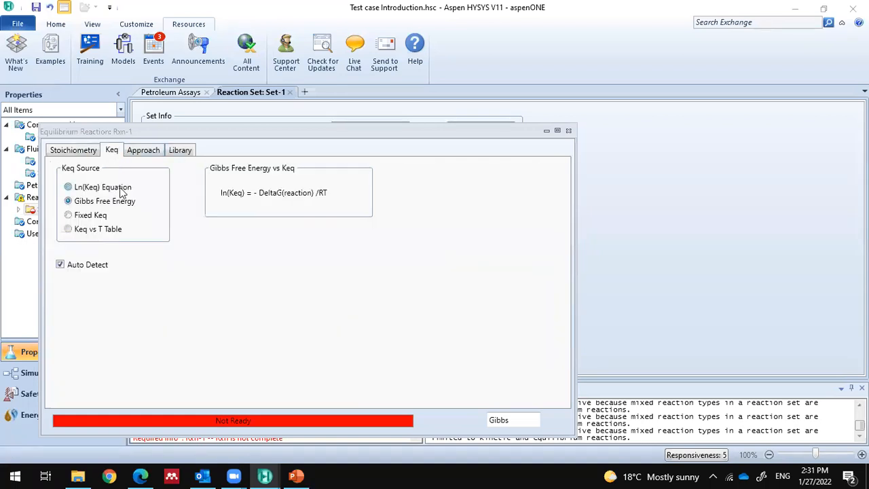
{"action": "left_click", "coordinate": [121, 192]}
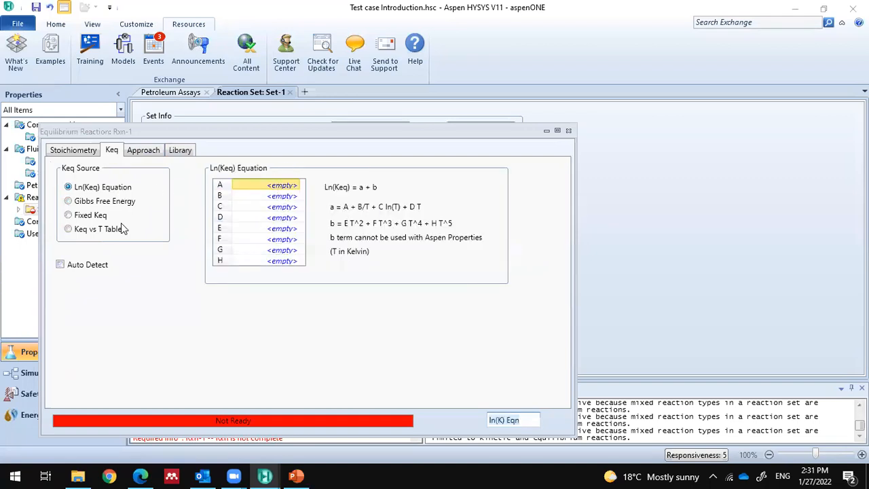
{"action": "left_click", "coordinate": [96, 230]}
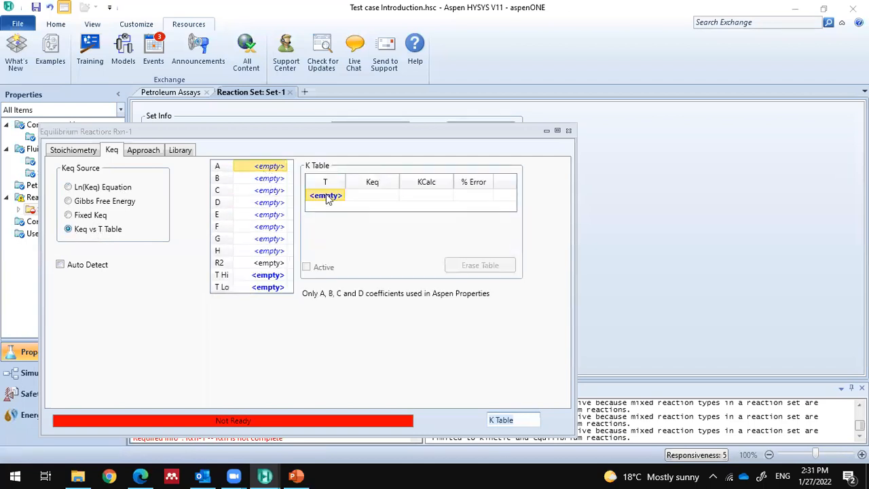
Step: Set the equilibrium reaction's Keq source to Gibbs Free Energy and review its library equilibrium reactions
{"action": "left_click", "coordinate": [376, 196]}
{"action": "left_click", "coordinate": [432, 197]}
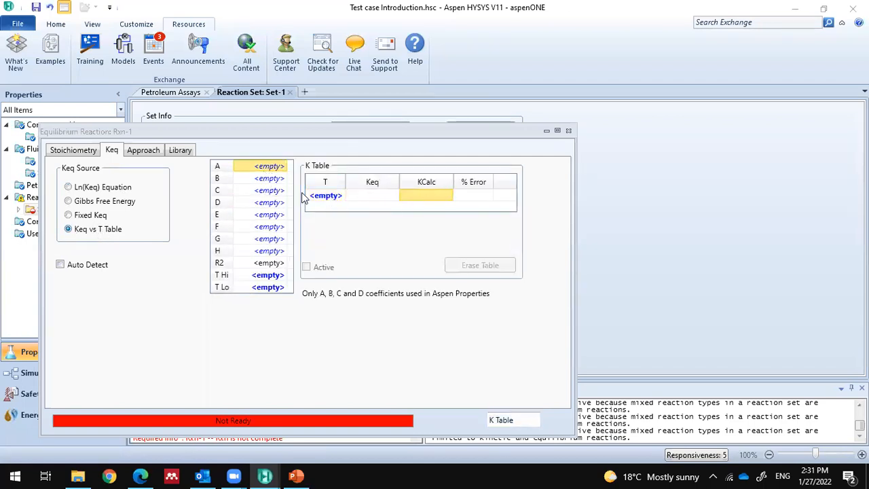
{"action": "left_click", "coordinate": [104, 188]}
{"action": "left_click", "coordinate": [102, 201]}
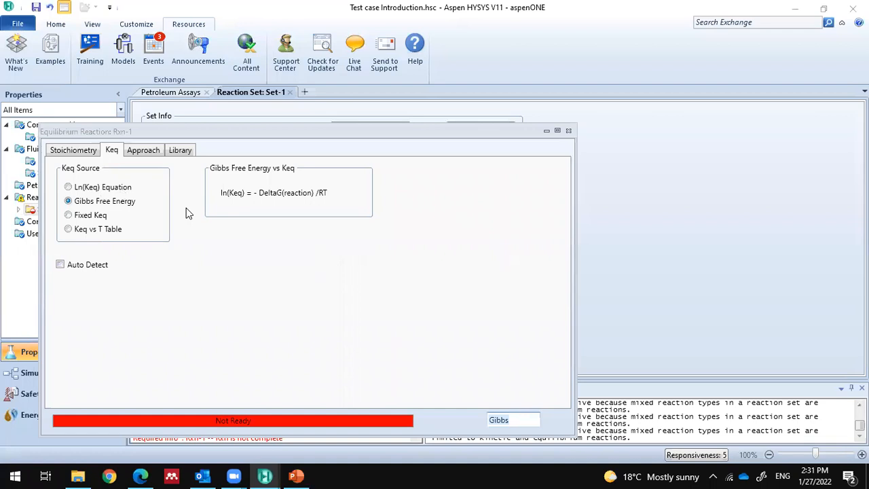
{"action": "left_click", "coordinate": [171, 154]}
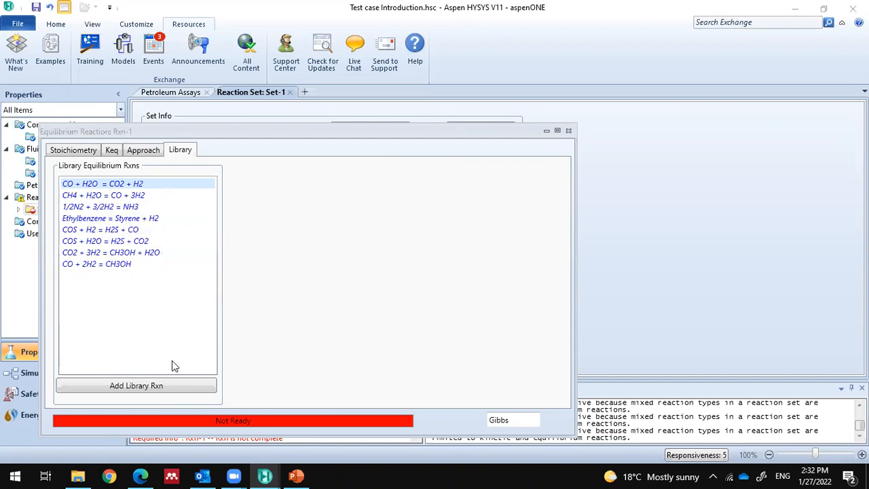
{"action": "left_click", "coordinate": [569, 132]}
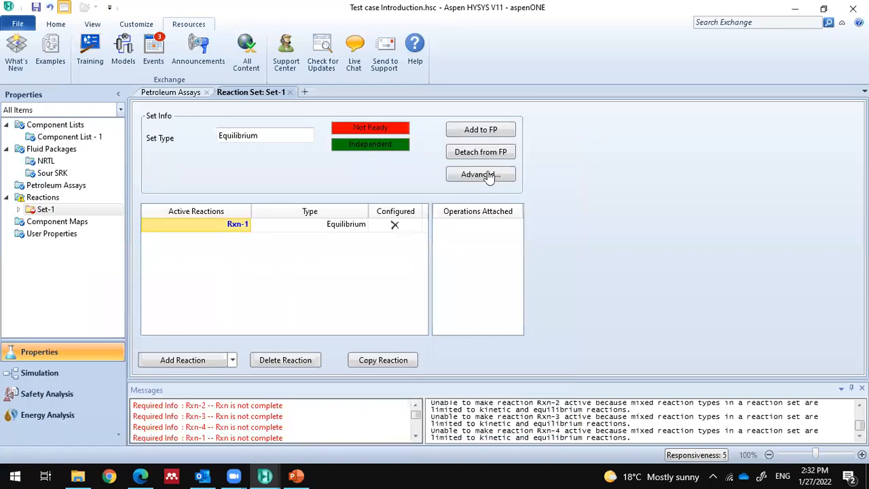
Step: Delete the equilibrium reaction Rxn-1 from Set-1
{"action": "left_click", "coordinate": [397, 225]}
{"action": "left_click", "coordinate": [229, 226]}
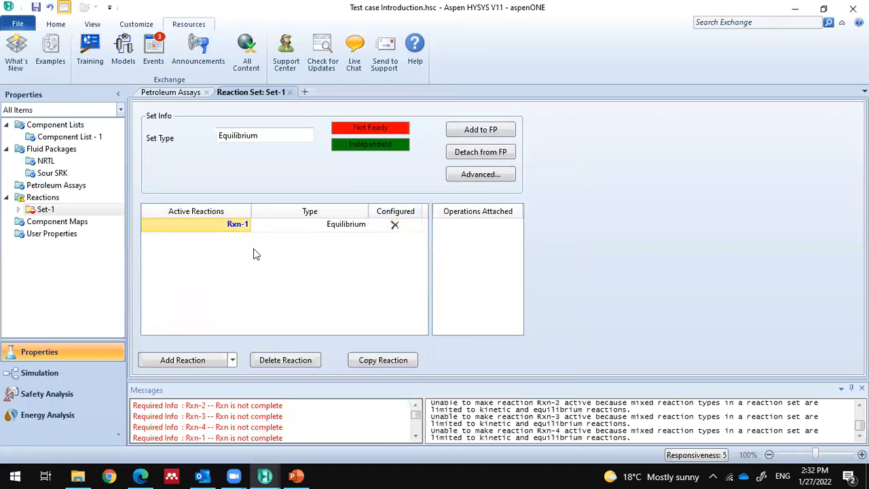
{"action": "left_click", "coordinate": [306, 362]}
{"action": "left_click", "coordinate": [433, 283]}
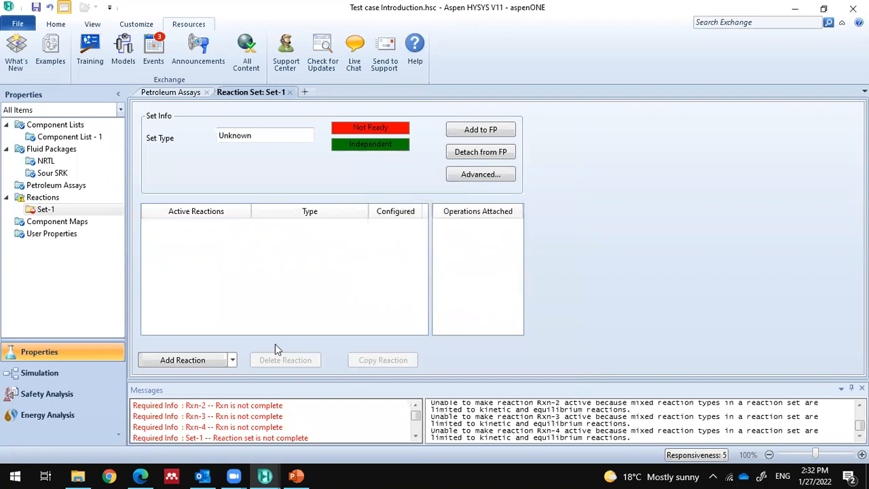
Step: Add a Hysys kinetic reaction to Set-1 and review its stoichiometry, basis and rate parameter settings
{"action": "left_click", "coordinate": [209, 363]}
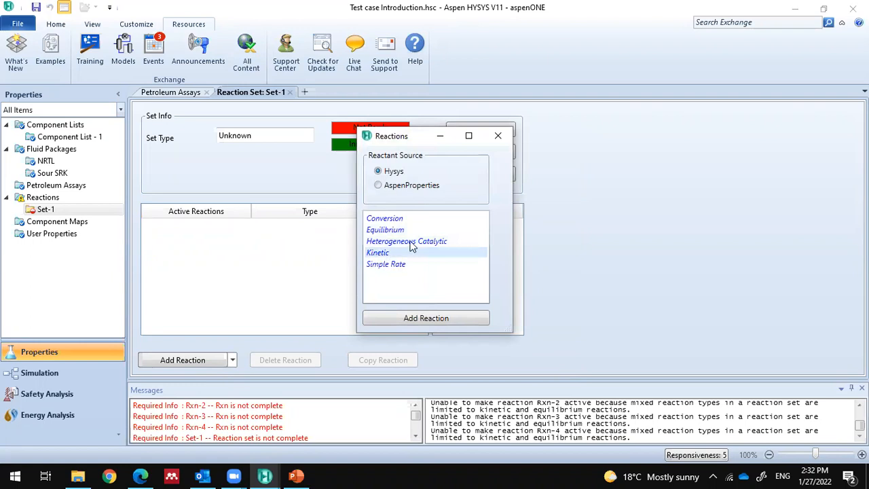
{"action": "left_click", "coordinate": [379, 254]}
{"action": "left_click", "coordinate": [408, 317]}
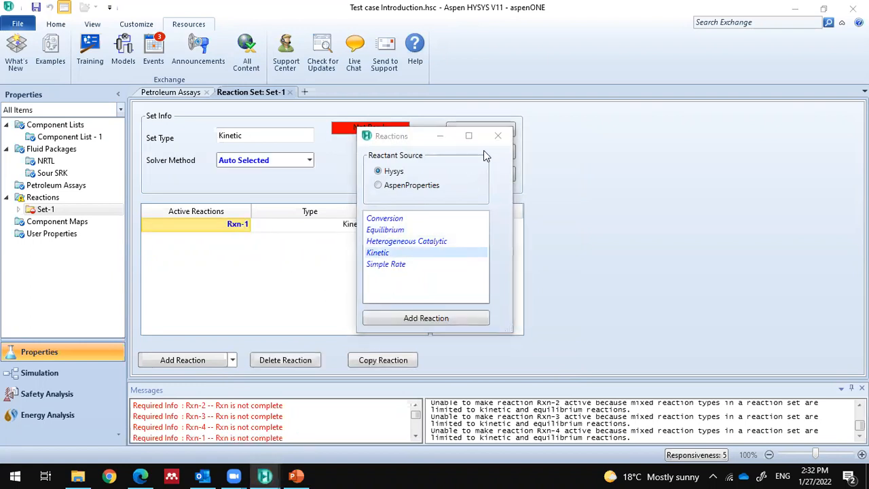
{"action": "left_click", "coordinate": [498, 135]}
{"action": "double_click", "coordinate": [233, 224]}
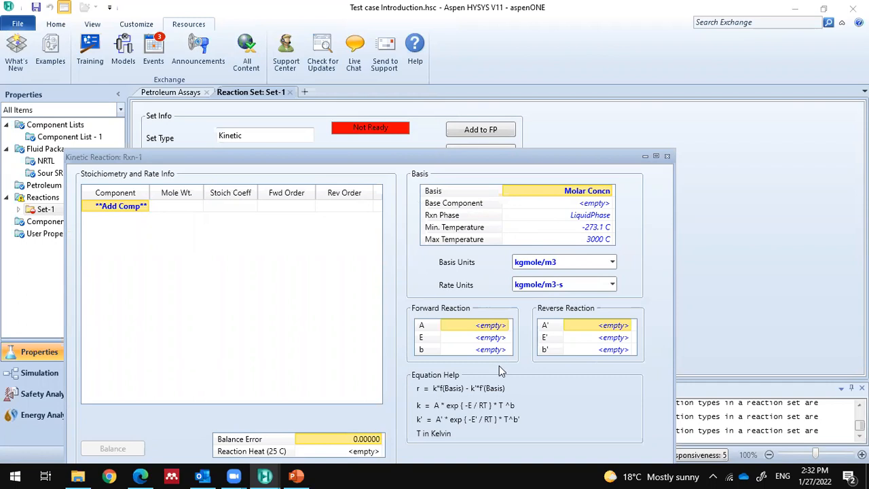
{"action": "left_click", "coordinate": [667, 157]}
Step: Delete the kinetic reaction Rxn-1 from Set-1
{"action": "left_click", "coordinate": [229, 224]}
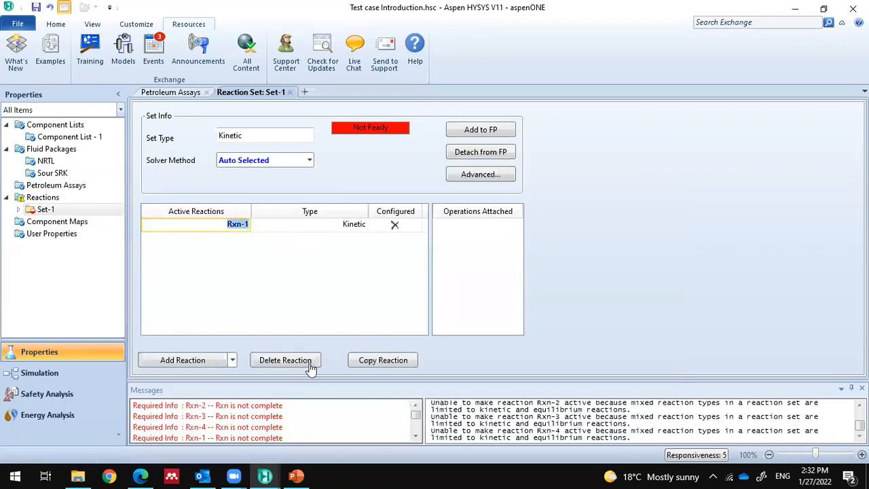
{"action": "left_click", "coordinate": [306, 361]}
{"action": "left_click", "coordinate": [429, 284]}
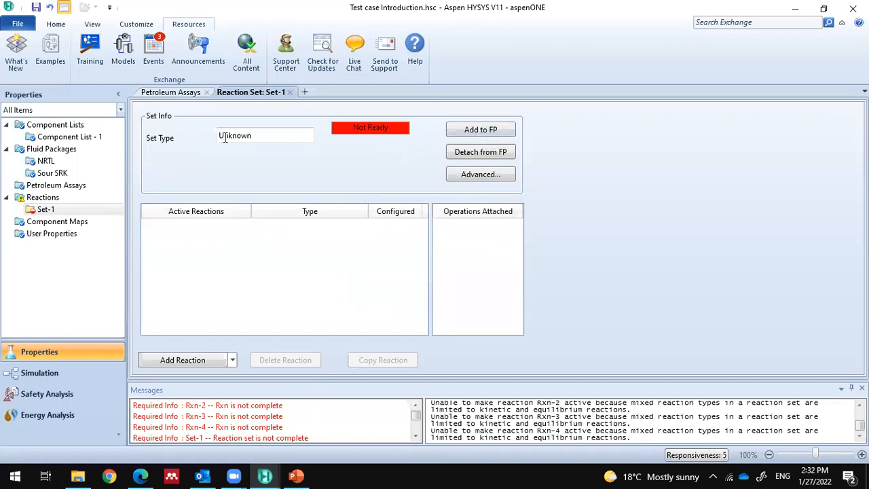
Step: Delete the reaction set Set-1 from the case's reactions
{"action": "left_click", "coordinate": [42, 197]}
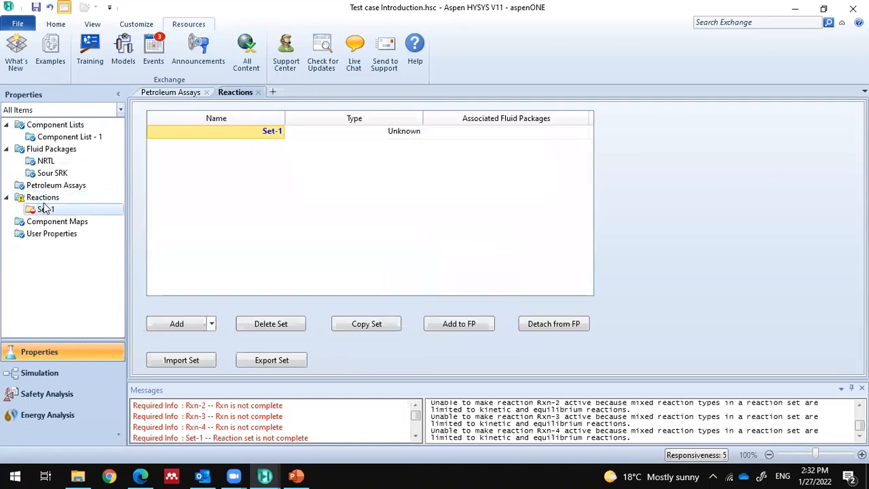
{"action": "right_click", "coordinate": [43, 208]}
{"action": "left_click", "coordinate": [71, 233]}
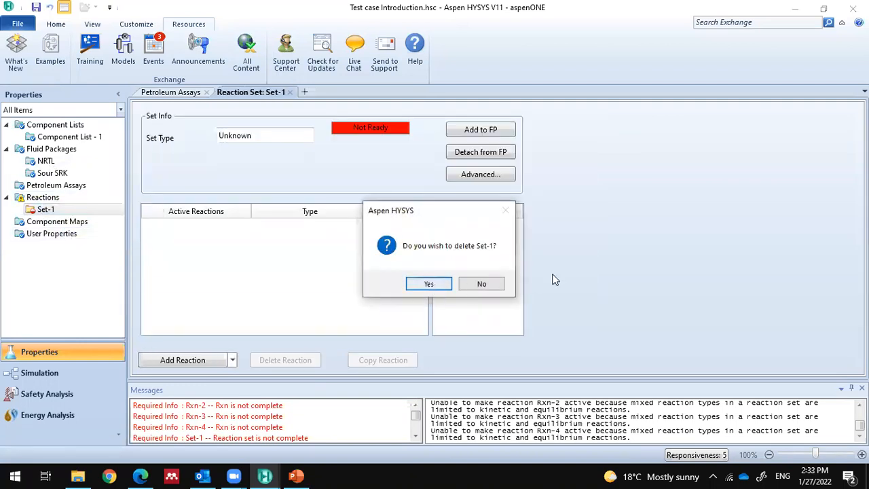
{"action": "left_click", "coordinate": [429, 284]}
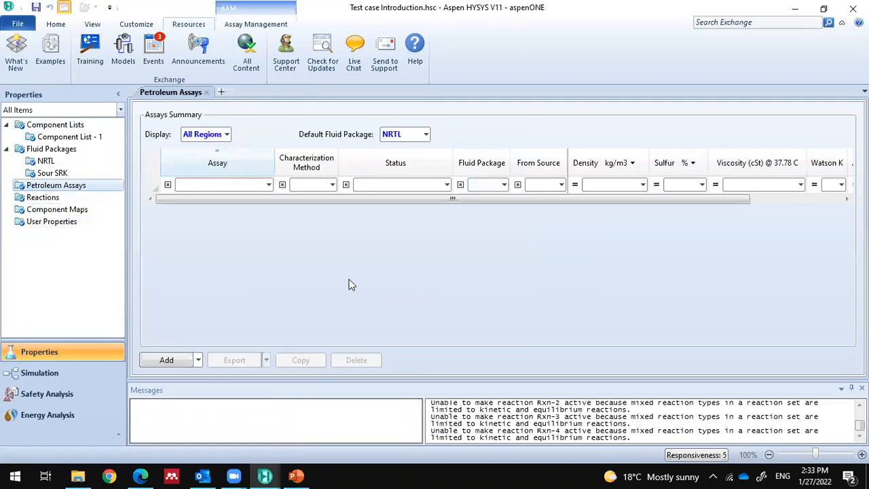
Step: Review the components in Component List - 1 and the settings of the NRTL fluid package
{"action": "left_click", "coordinate": [58, 139]}
{"action": "double_click", "coordinate": [58, 138]}
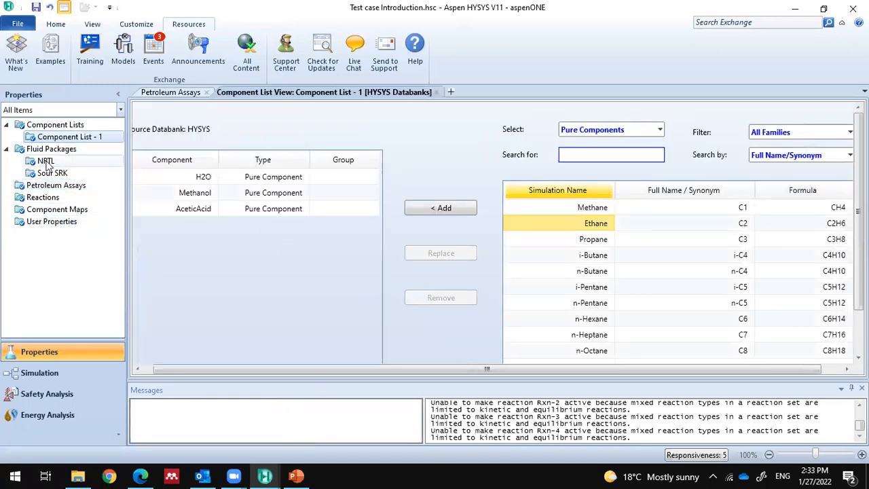
{"action": "left_click", "coordinate": [46, 162]}
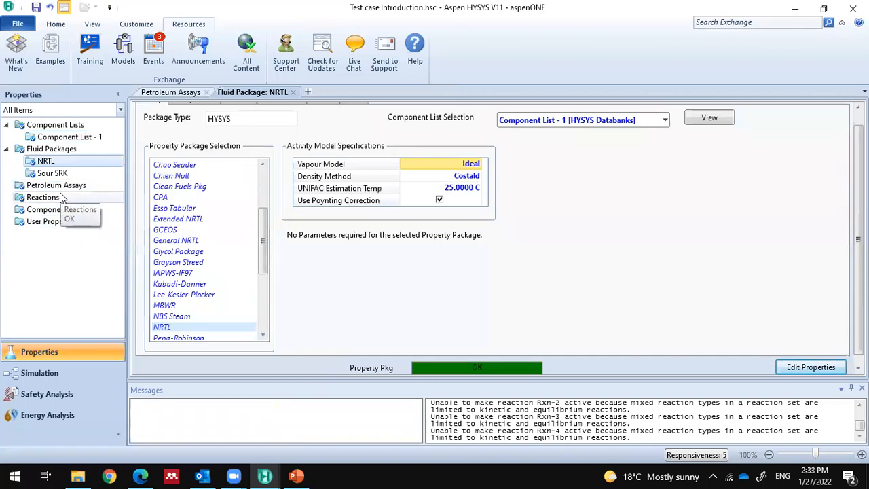
Step: Switch to the simulation environment and move the Model Palette aside to free the flowsheet area
{"action": "left_click", "coordinate": [39, 375]}
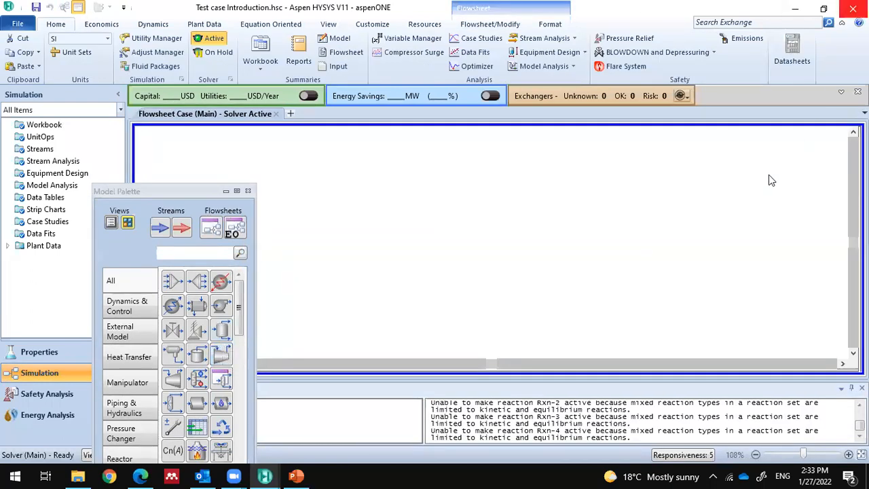
{"action": "left_click_drag", "start_coordinate": [80, 114], "coordinate": [80, 66]}
{"action": "left_click_drag", "start_coordinate": [158, 179], "coordinate": [161, 160]}
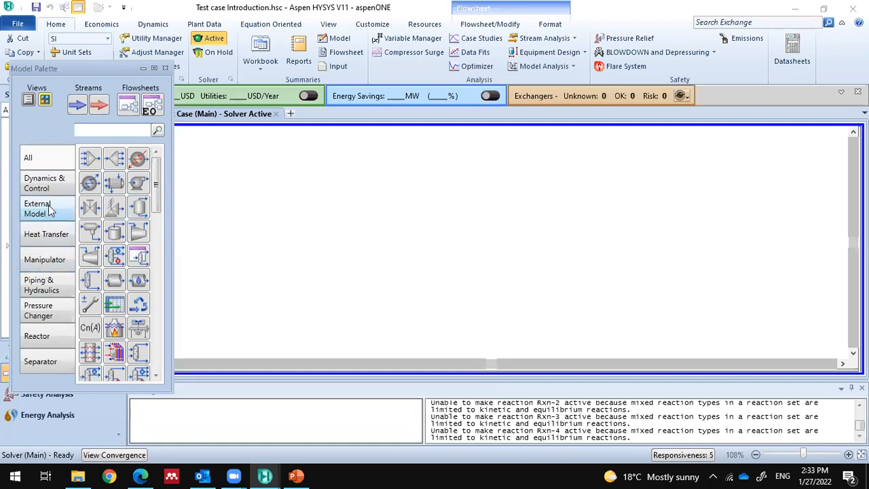
Step: Browse the Model Palette's heat transfer, reactor, separator, pressure changer and manipulator equipment, and return to the full equipment list
{"action": "left_click", "coordinate": [45, 234]}
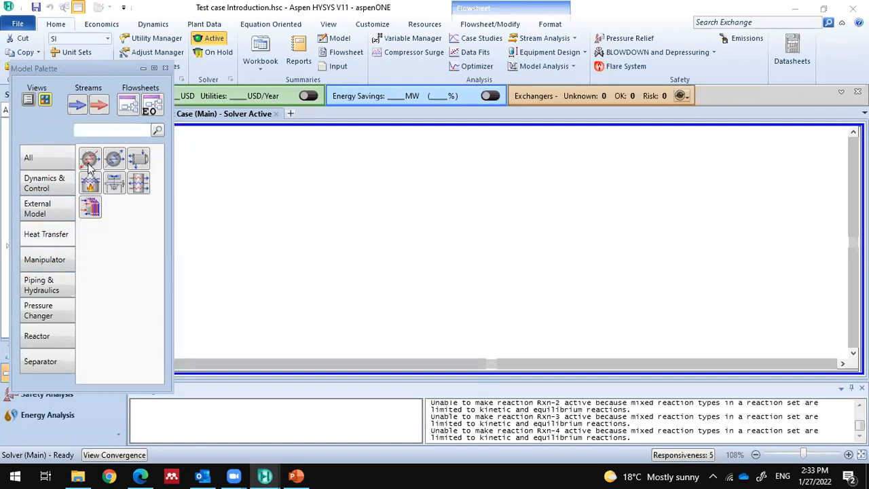
{"action": "left_click", "coordinate": [42, 340]}
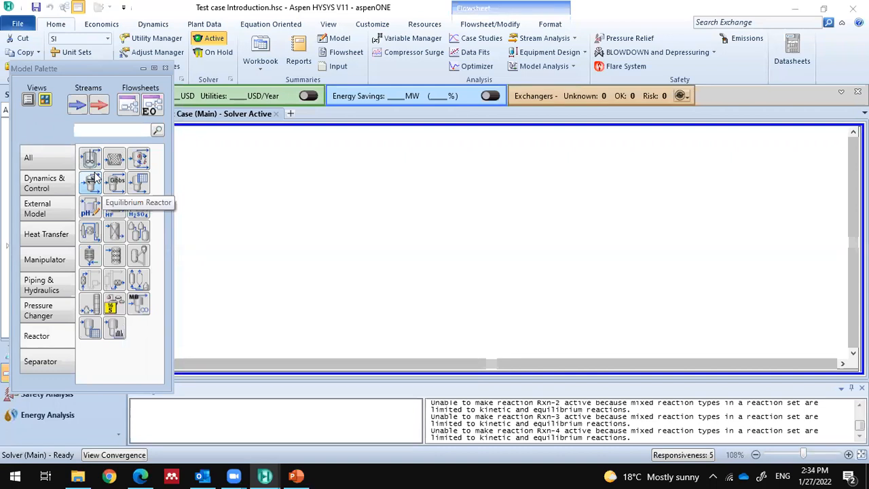
{"action": "left_click", "coordinate": [54, 365]}
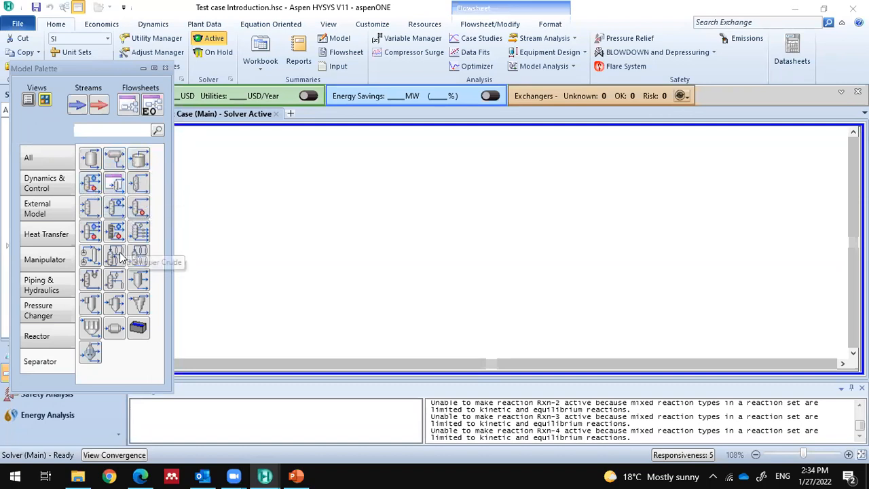
{"action": "left_click", "coordinate": [48, 309]}
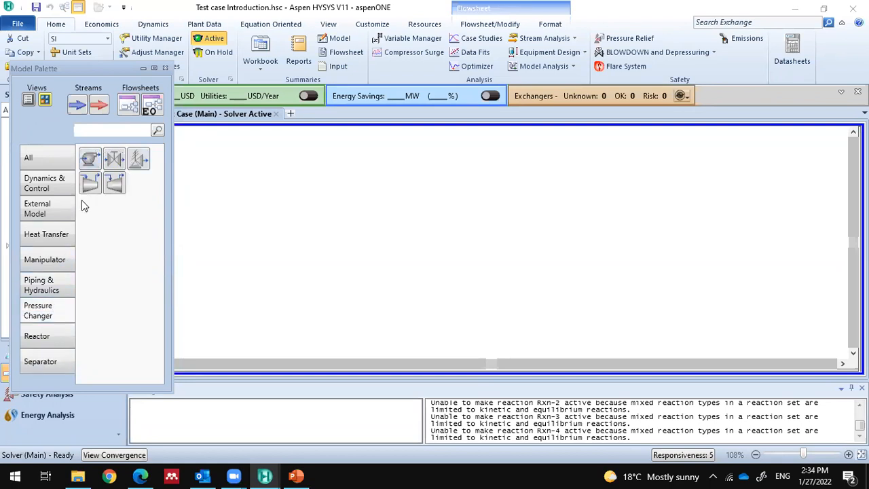
{"action": "left_click", "coordinate": [55, 262]}
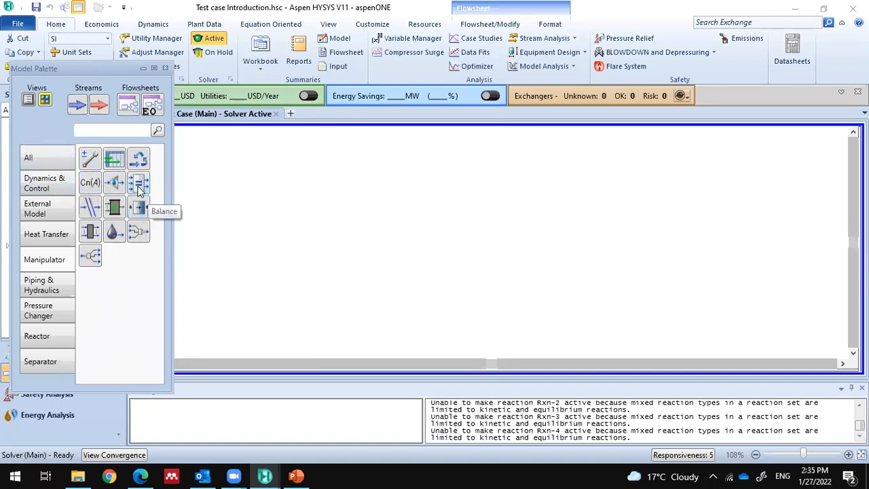
{"action": "left_click", "coordinate": [49, 168]}
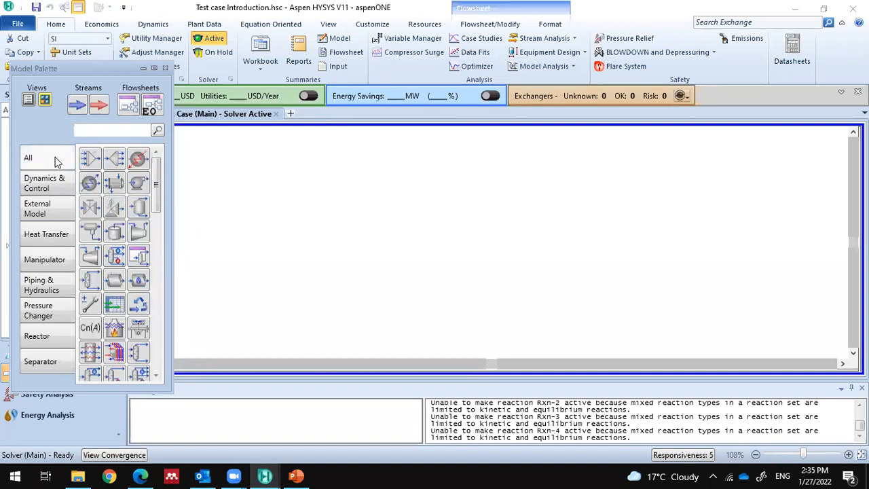
Step: Save the case and move the Model Palette clear of the unit set selection
{"action": "left_click", "coordinate": [36, 8]}
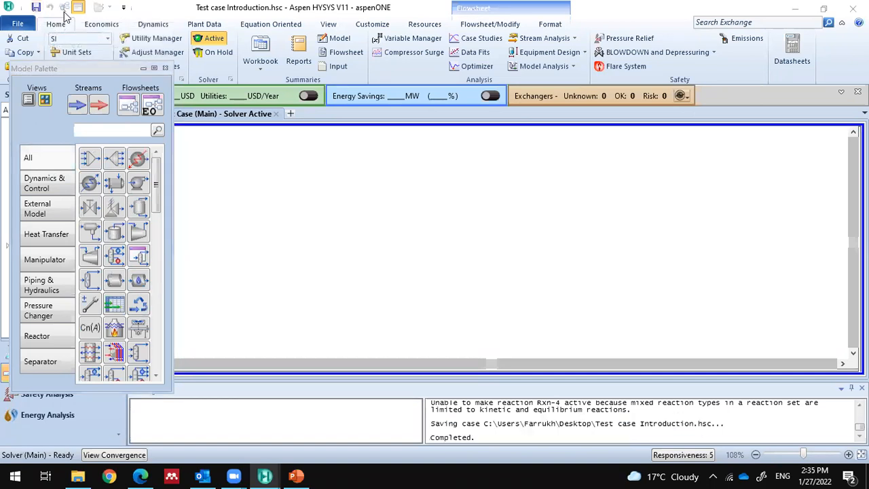
{"action": "left_click_drag", "start_coordinate": [49, 68], "coordinate": [40, 86]}
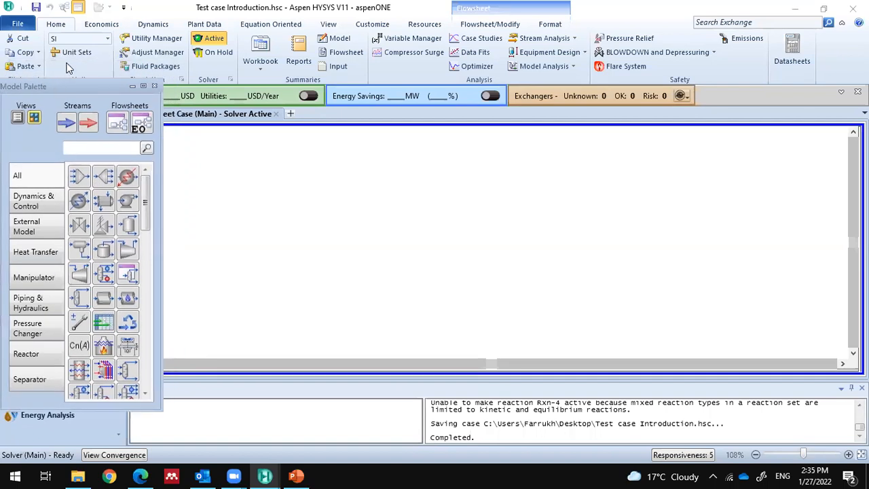
Step: Try the Field and EuroSI unit sets and set the case's unit set to NewUser1
{"action": "left_click", "coordinate": [107, 42]}
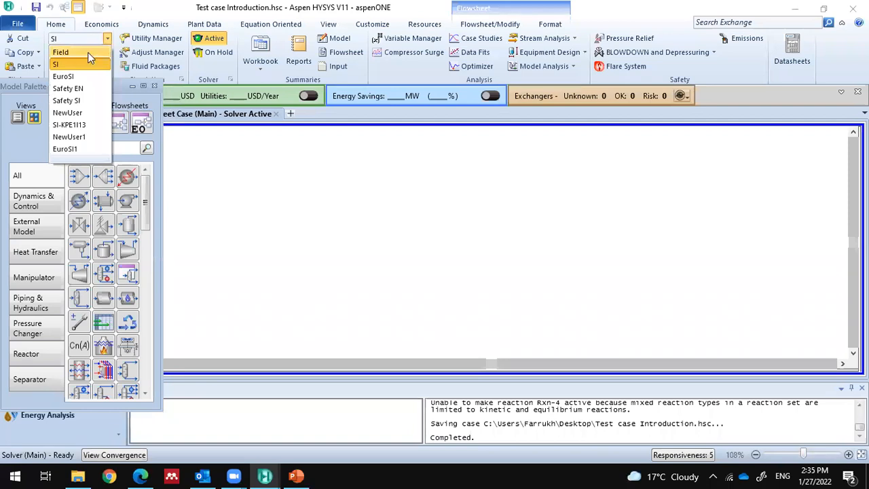
{"action": "left_click", "coordinate": [89, 53]}
{"action": "left_click", "coordinate": [106, 38]}
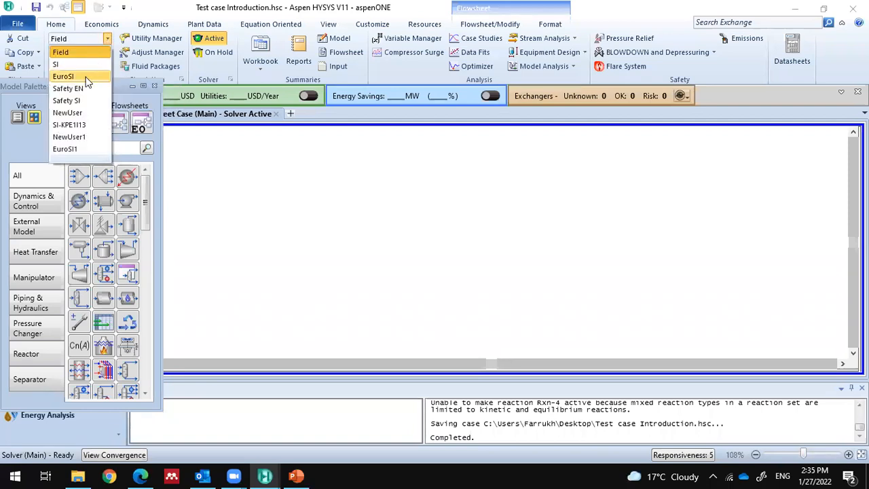
{"action": "left_click", "coordinate": [86, 77]}
{"action": "left_click", "coordinate": [108, 41]}
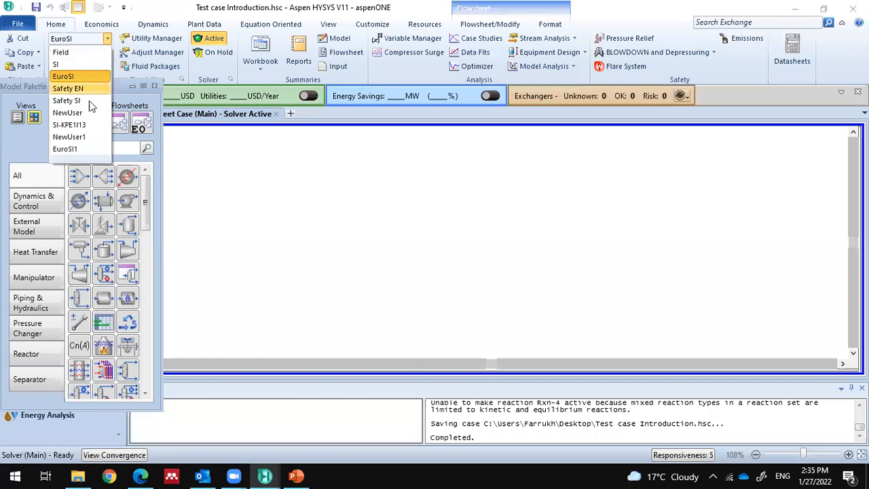
{"action": "left_click", "coordinate": [87, 138]}
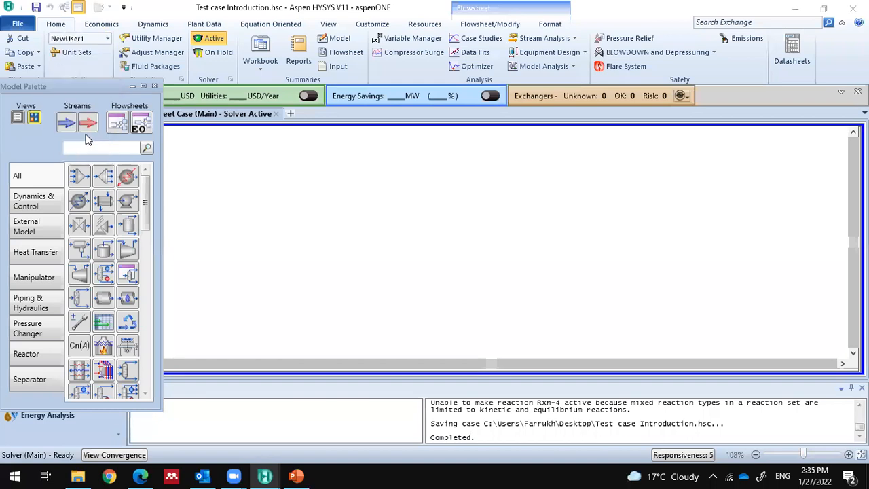
Step: Open the NewUser1 display units, change the Angle unit to rad and set it back to deg
{"action": "left_click", "coordinate": [78, 52]}
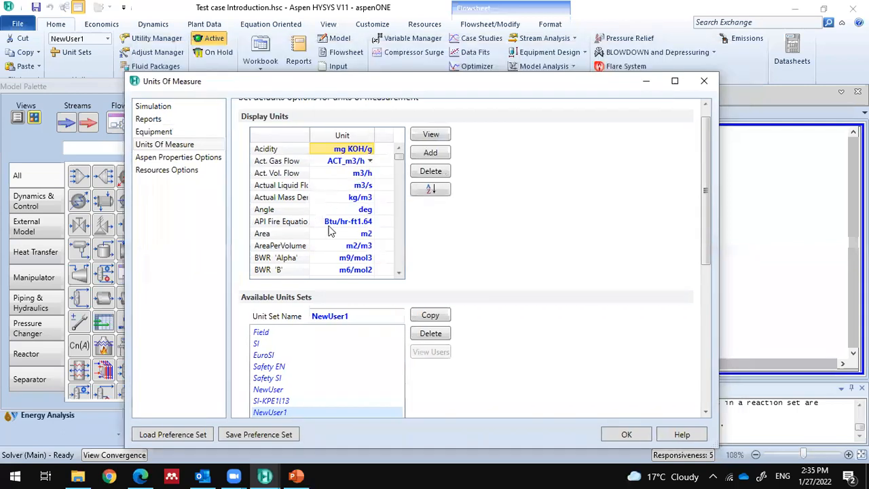
{"action": "left_click", "coordinate": [360, 210]}
{"action": "left_click", "coordinate": [370, 211]}
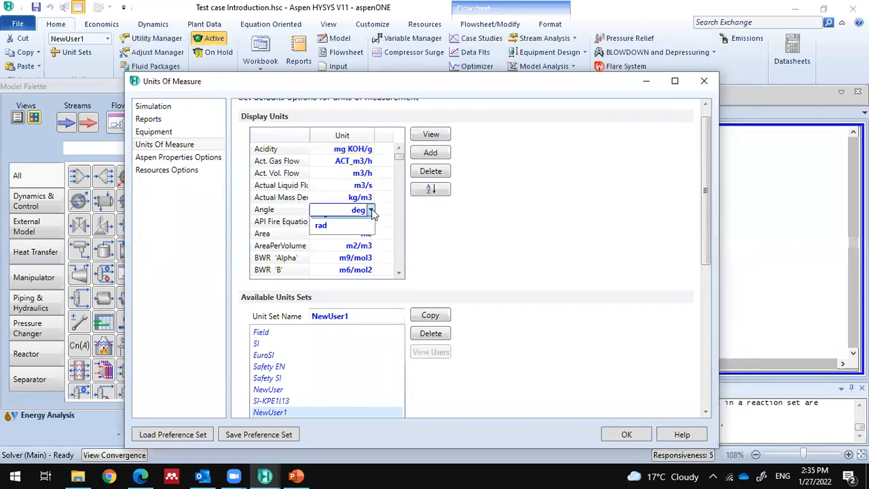
{"action": "left_click", "coordinate": [355, 239]}
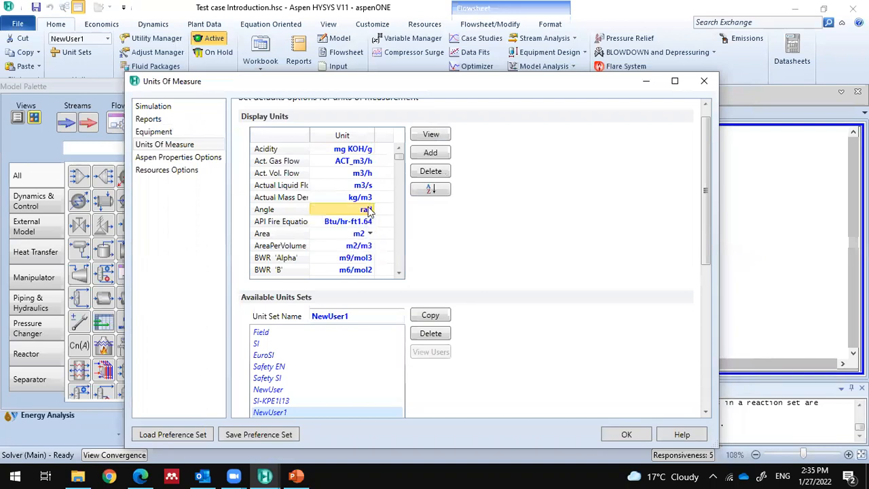
{"action": "left_click", "coordinate": [370, 210]}
{"action": "left_click", "coordinate": [354, 227]}
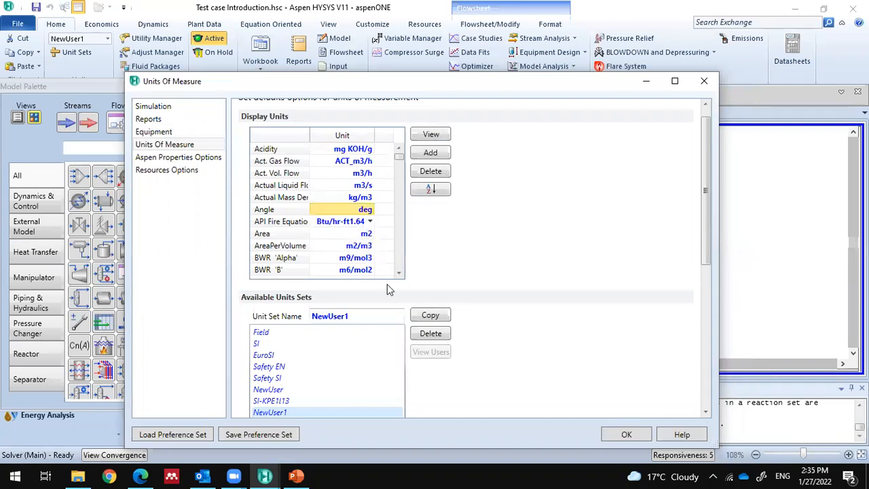
{"action": "scroll", "coordinate": [387, 285], "scroll_direction": "down", "scroll_amount": 1}
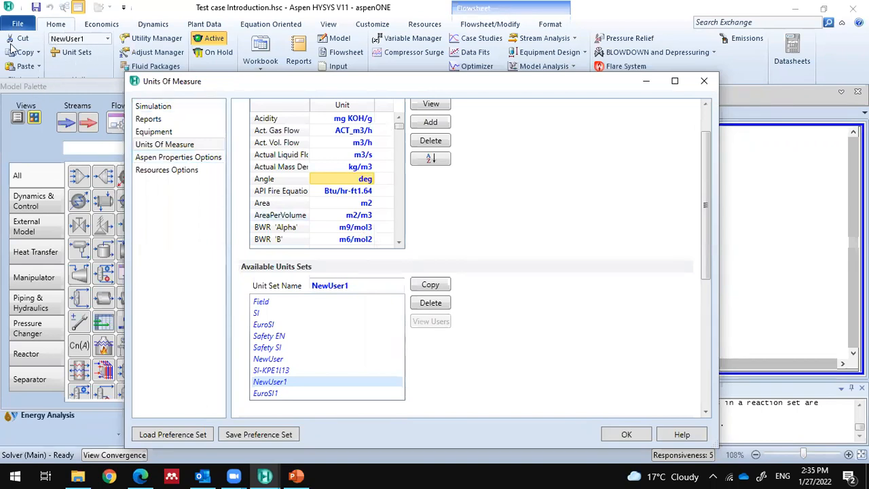
Step: Look through the remaining display units of the NewUser1 set and close the units of measure settings
{"action": "scroll", "coordinate": [380, 234], "scroll_direction": "down", "scroll_amount": 6}
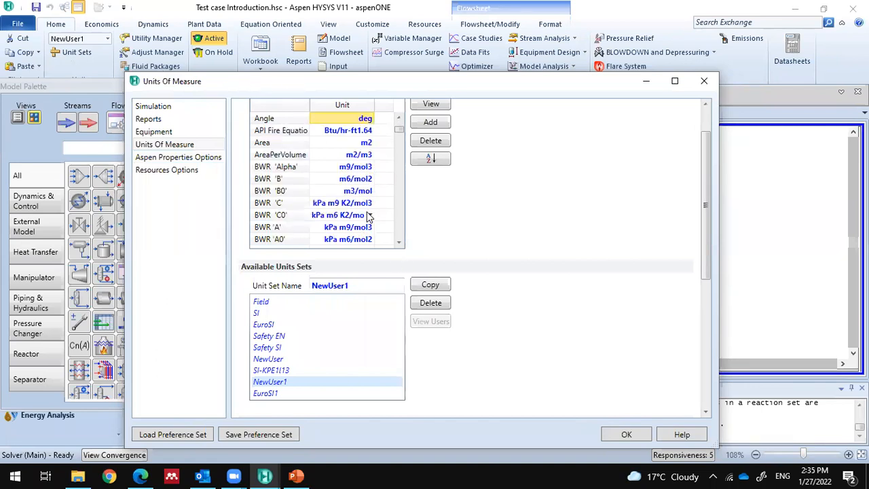
{"action": "scroll", "coordinate": [379, 238], "scroll_direction": "down", "scroll_amount": 3}
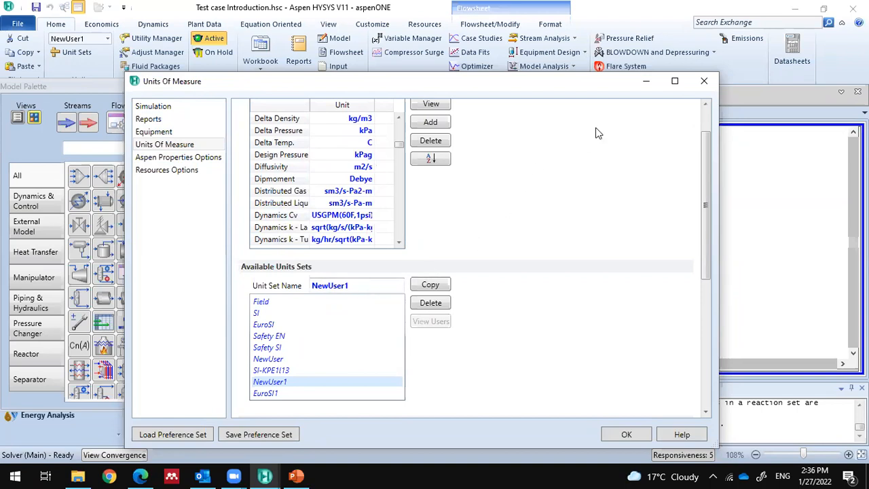
{"action": "left_click", "coordinate": [704, 81]}
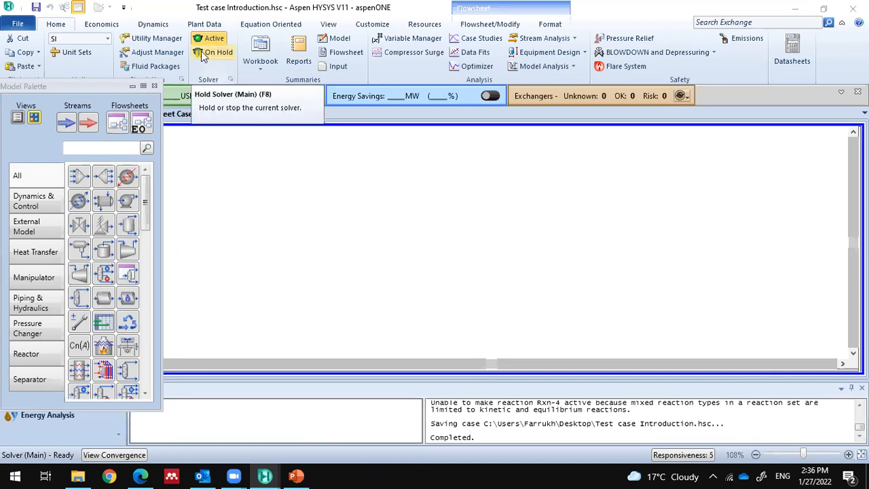
Step: Put the solver on hold and set it back to active
{"action": "left_click", "coordinate": [201, 55]}
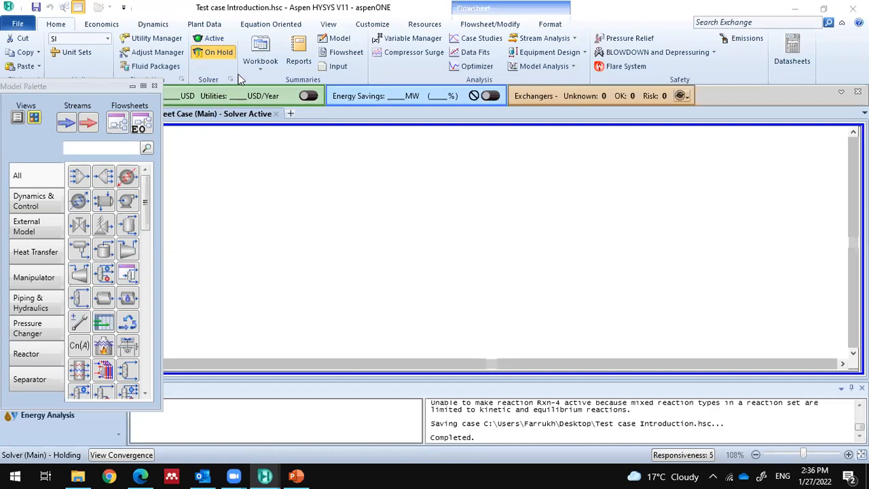
{"action": "left_click", "coordinate": [214, 39]}
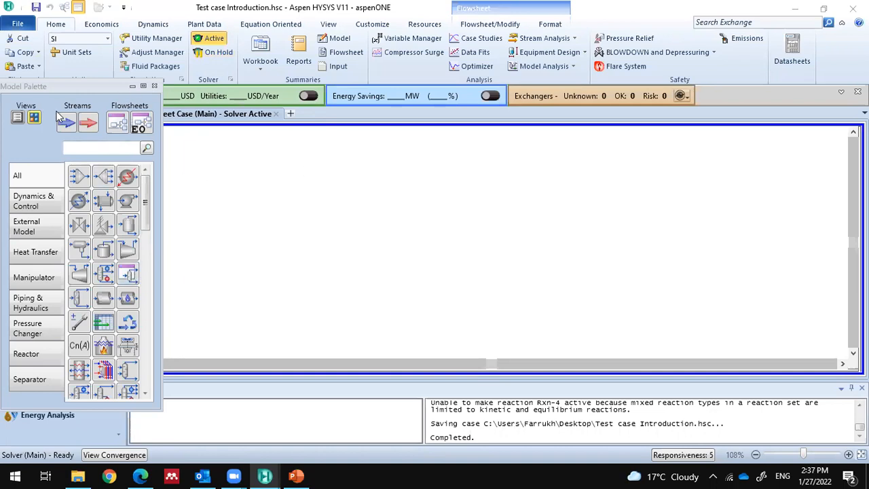
Step: Move the Model Palette off the flowsheet, place a material stream in the flowsheet's upper-left area, and bring the palette back into view
{"action": "left_click_drag", "start_coordinate": [62, 89], "coordinate": [80, 84]}
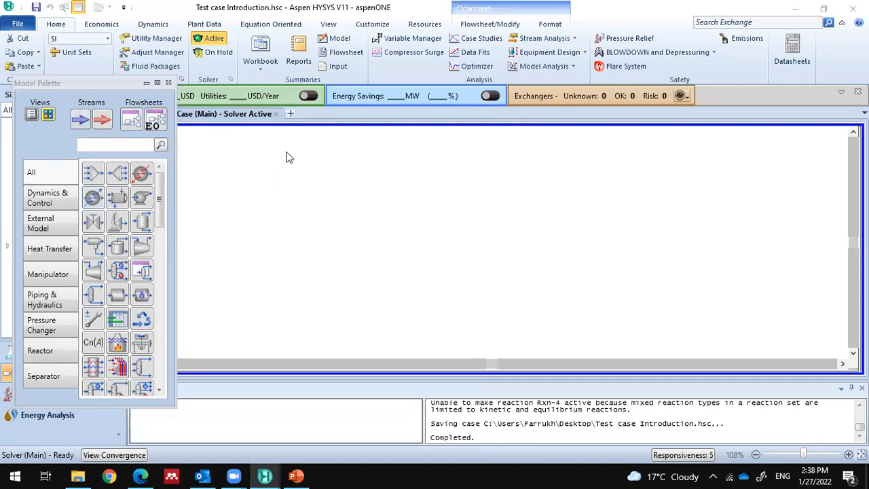
{"action": "left_click_drag", "start_coordinate": [68, 83], "coordinate": [16, 72]}
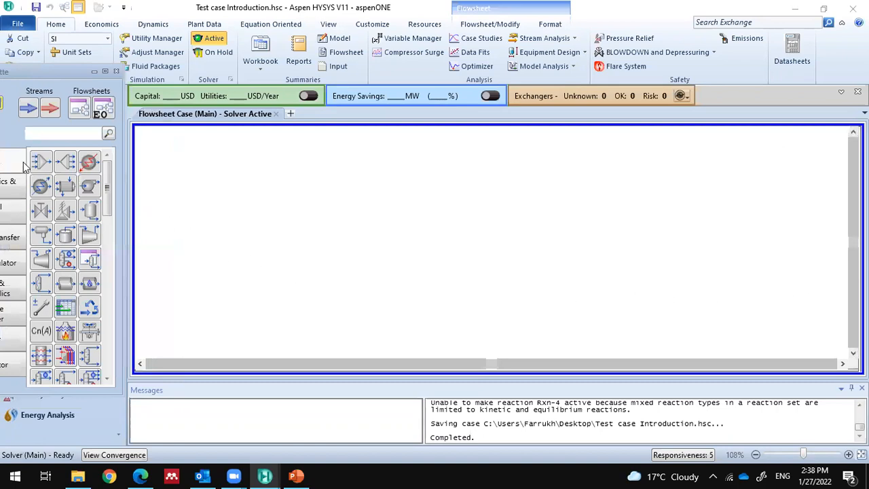
{"action": "left_click", "coordinate": [28, 110]}
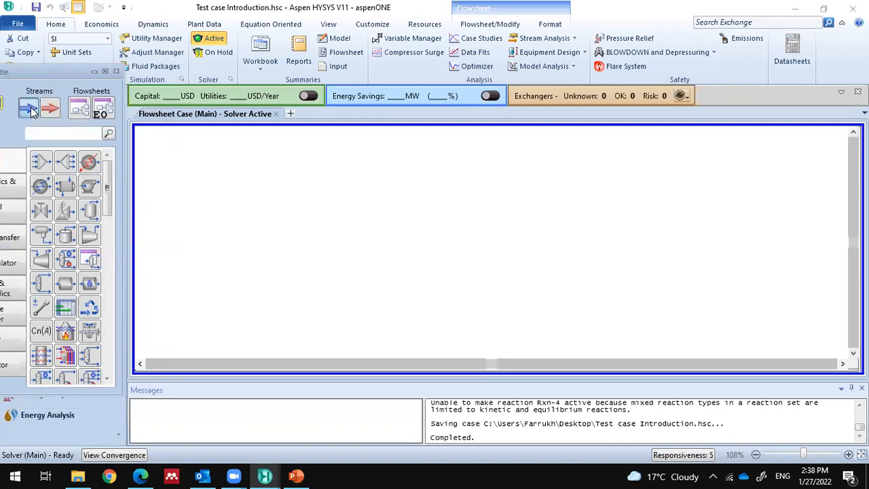
{"action": "left_click", "coordinate": [217, 172]}
{"action": "left_click", "coordinate": [238, 196]}
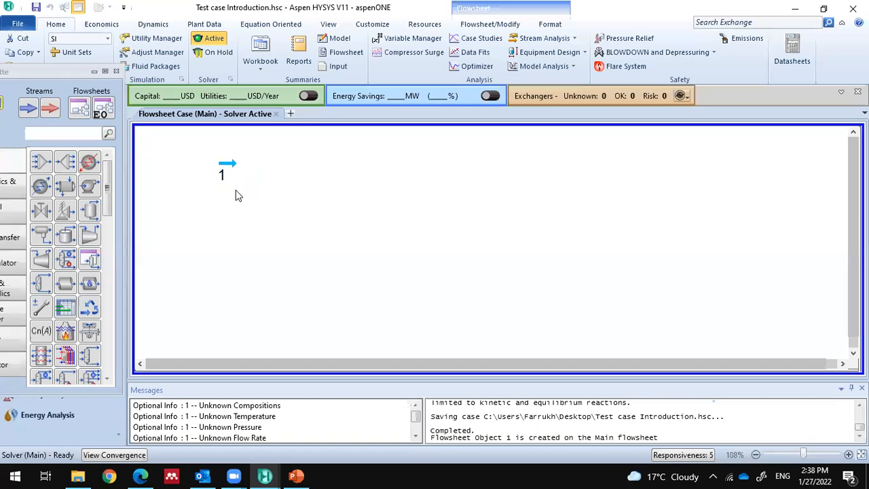
{"action": "mouse_move", "coordinate": [228, 181]}
{"action": "left_click_drag", "start_coordinate": [63, 76], "coordinate": [97, 75]}
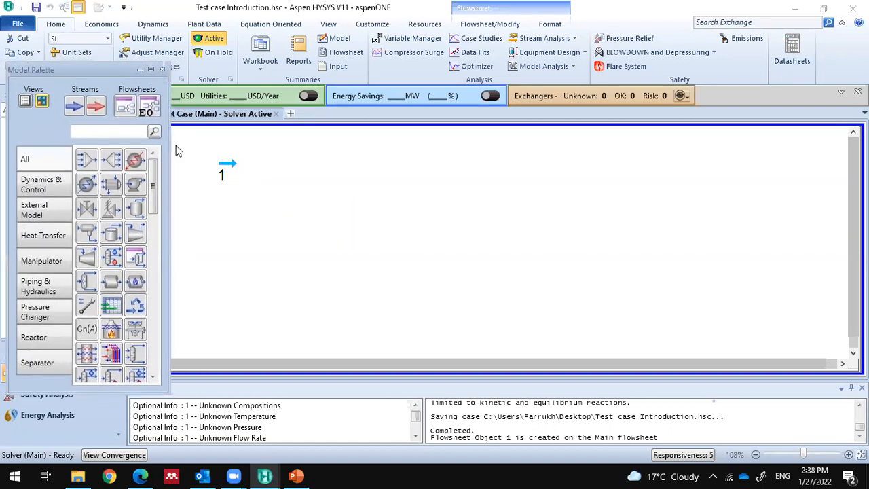
Step: Open material stream 1 and place its window clear of the Model Palette
{"action": "double_click", "coordinate": [232, 163]}
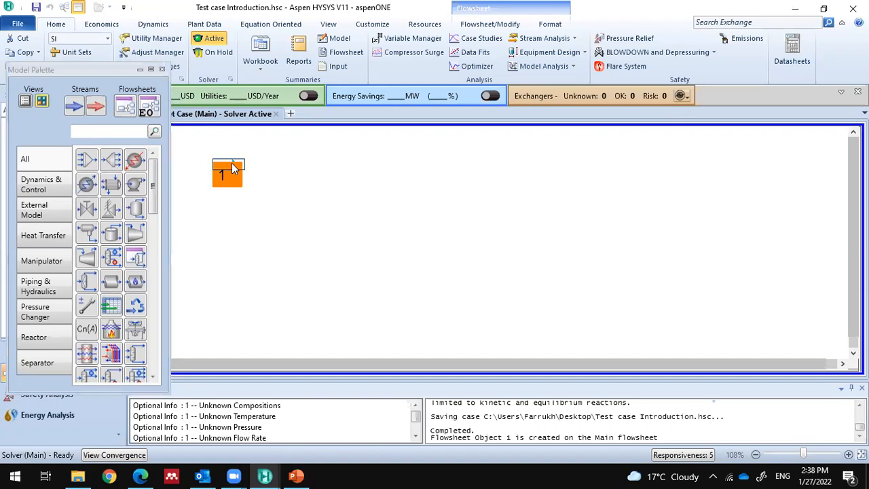
{"action": "left_click_drag", "start_coordinate": [369, 107], "coordinate": [421, 151]}
{"action": "left_click", "coordinate": [483, 148]}
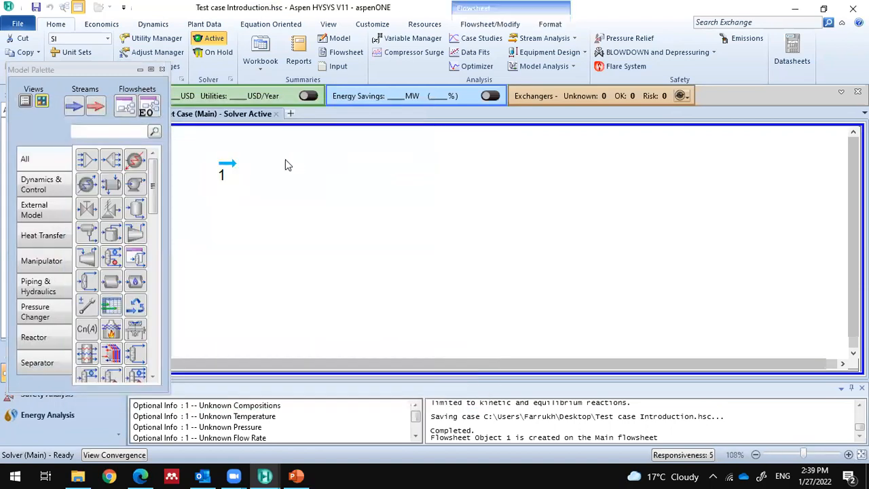
{"action": "double_click", "coordinate": [230, 167]}
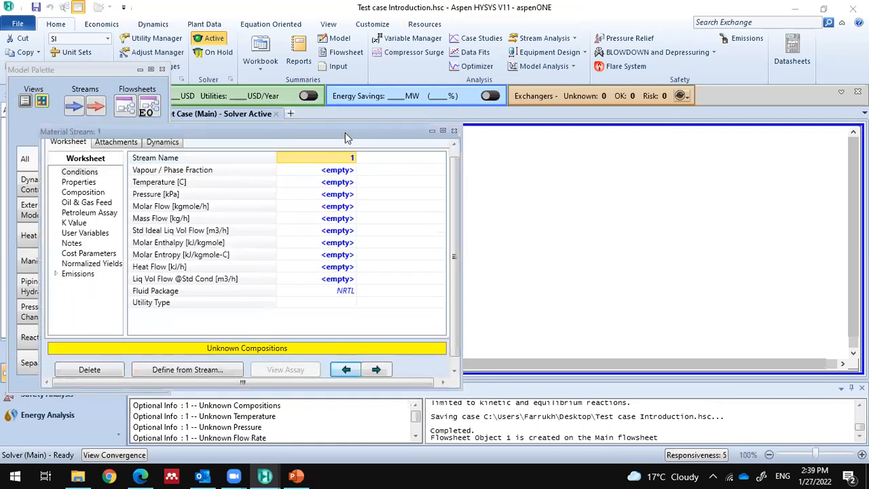
{"action": "left_click_drag", "start_coordinate": [345, 133], "coordinate": [544, 143]}
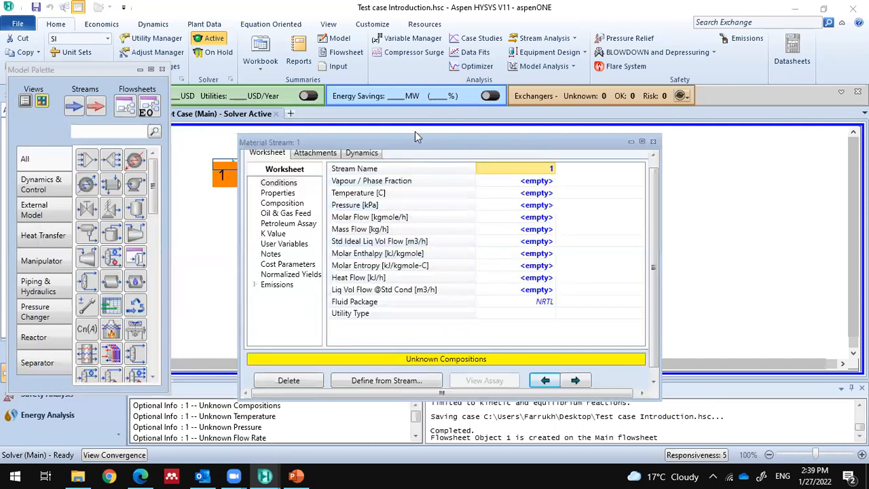
{"action": "left_click_drag", "start_coordinate": [415, 134], "coordinate": [402, 130]}
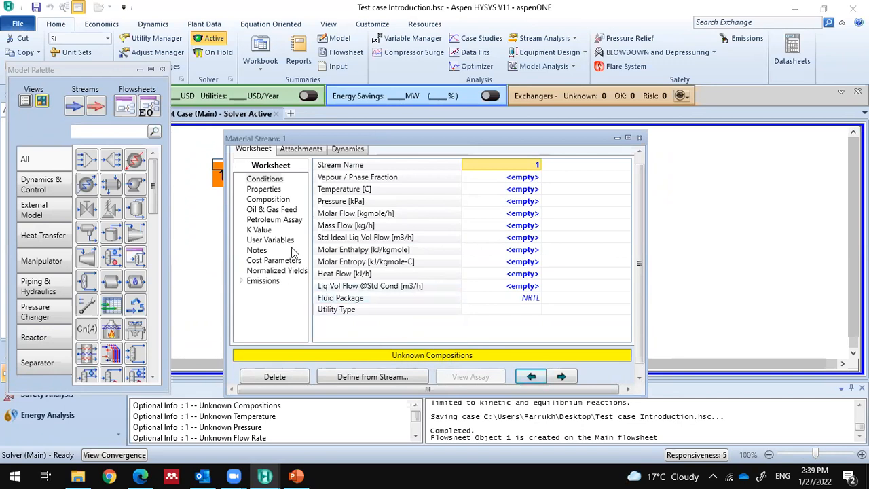
Step: Show stream 1's composition with its H2O, Methanol and AceticAcid components and open it for editing
{"action": "left_click", "coordinate": [269, 199]}
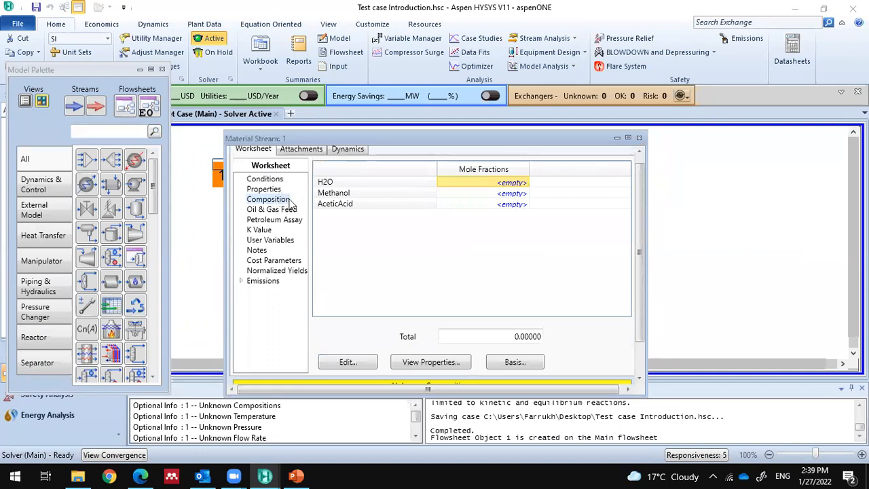
{"action": "left_click", "coordinate": [329, 182]}
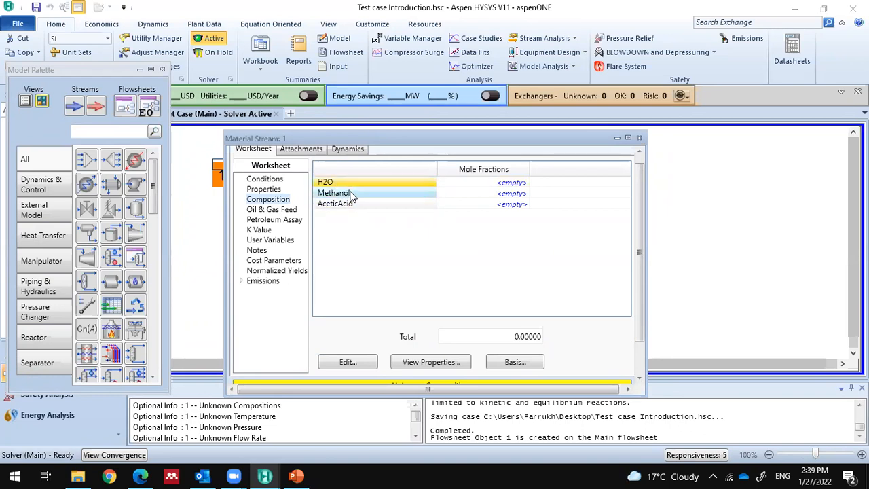
{"action": "left_click", "coordinate": [354, 194]}
{"action": "left_click", "coordinate": [355, 204]}
{"action": "left_click", "coordinate": [361, 186]}
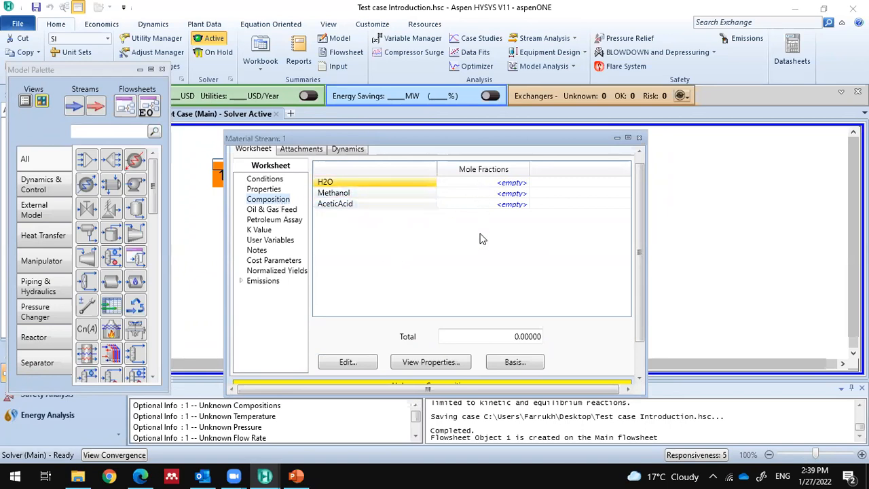
{"action": "left_click", "coordinate": [485, 184]}
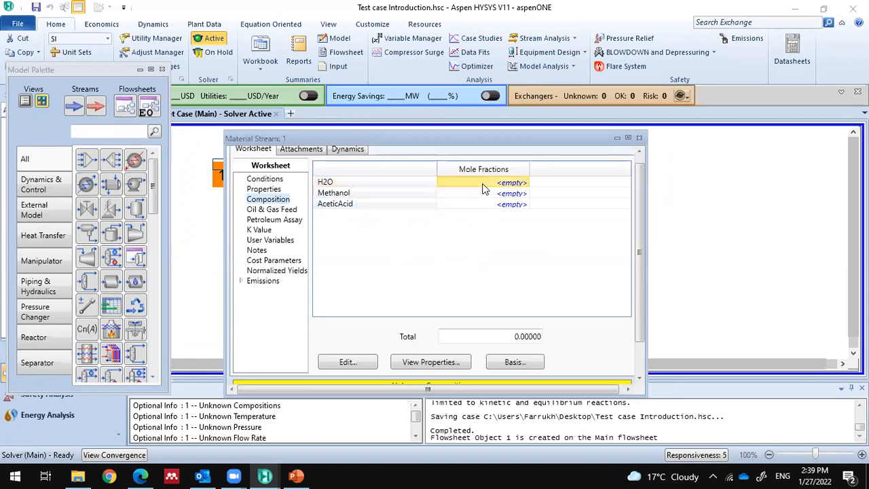
{"action": "left_click", "coordinate": [347, 363]}
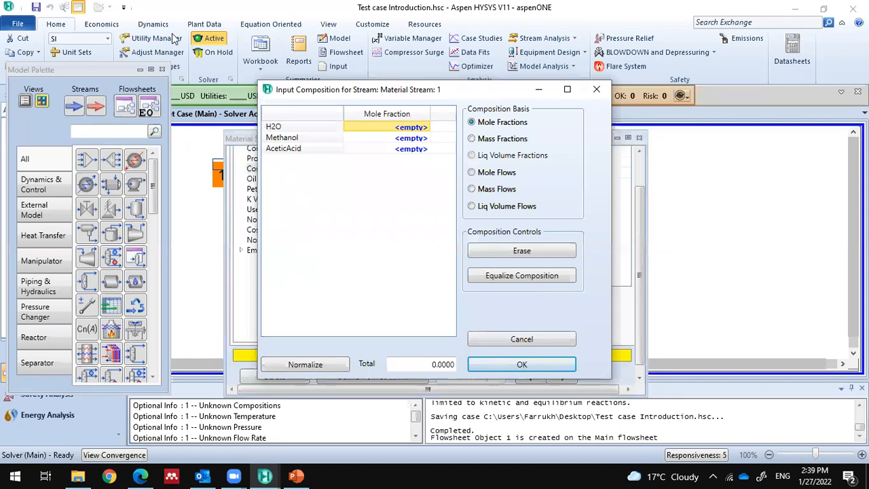
Step: Try the Mass Fractions, Mole Flows, Mass Flows and Liq Volume Flows composition bases and return to Mole Fractions
{"action": "left_click", "coordinate": [504, 140]}
{"action": "left_click", "coordinate": [510, 179]}
{"action": "left_click", "coordinate": [513, 190]}
{"action": "left_click", "coordinate": [516, 206]}
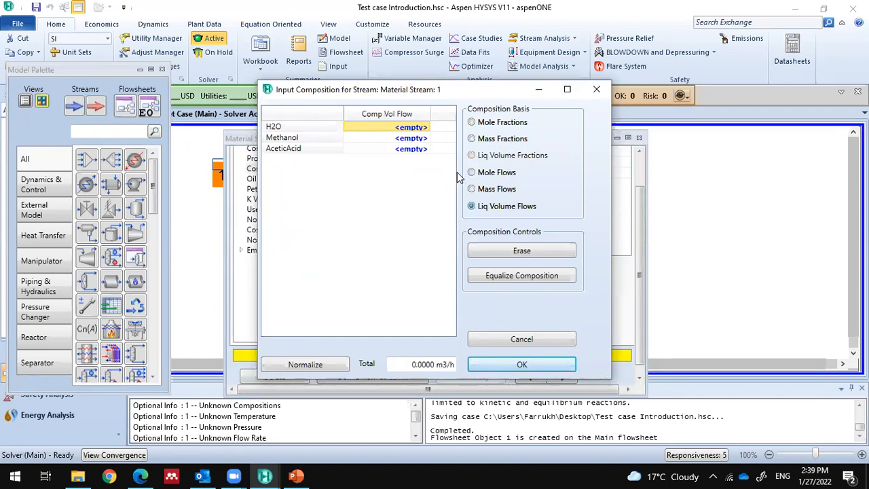
{"action": "left_click", "coordinate": [513, 123]}
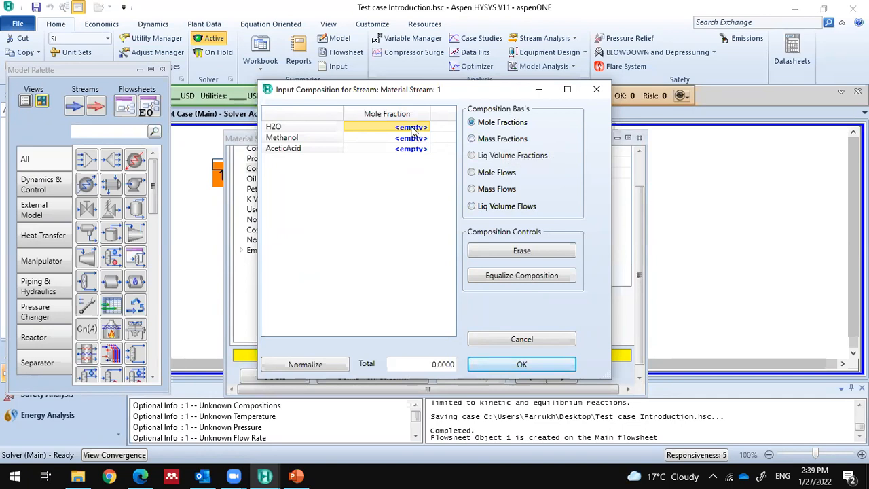
Step: Enter mole fractions of 0.5 for H2O and 0.2 for Methanol, and try equalizing the composition across all components
{"action": "type", "text": "0.5"}
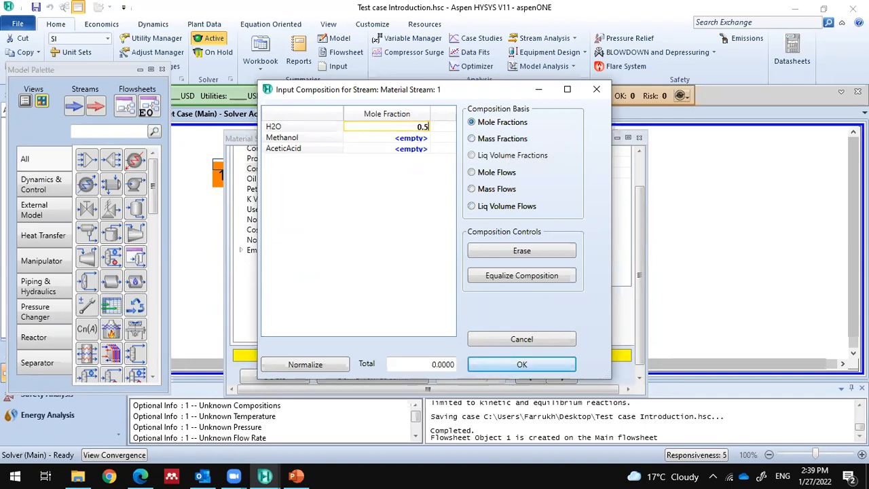
{"action": "key", "text": "Return"}
{"action": "type", "text": "0.2"}
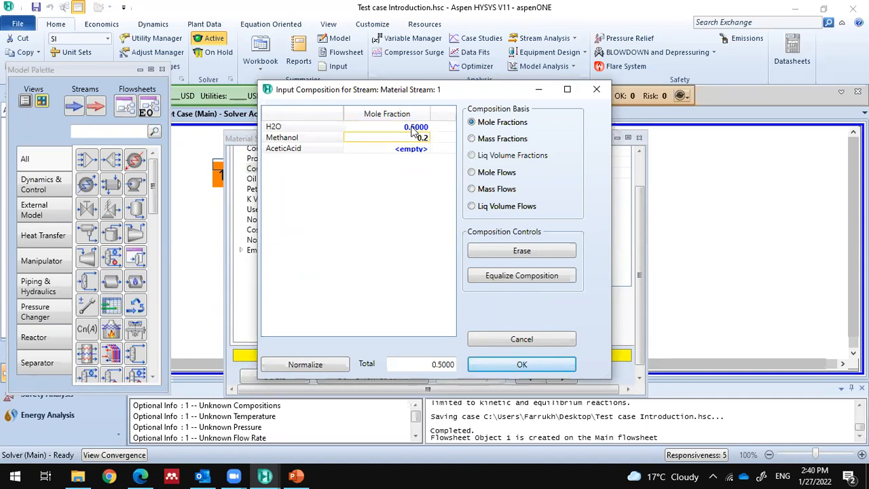
{"action": "key", "text": "Return"}
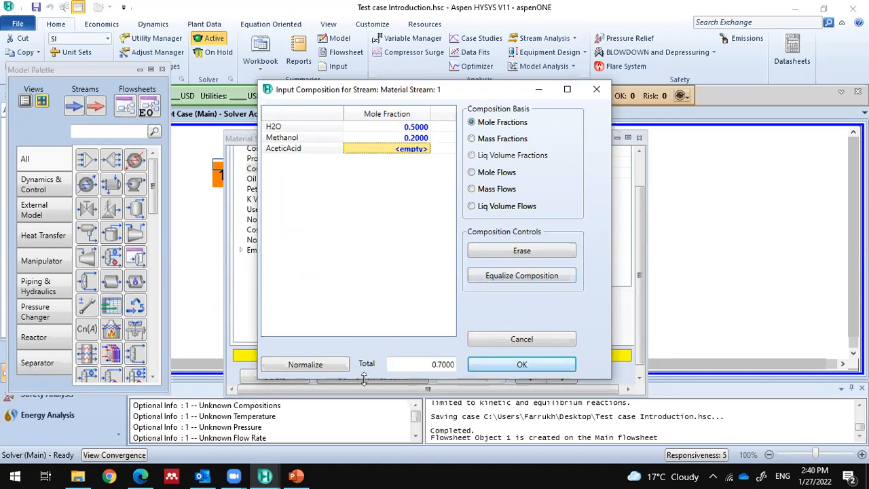
{"action": "left_click", "coordinate": [487, 277]}
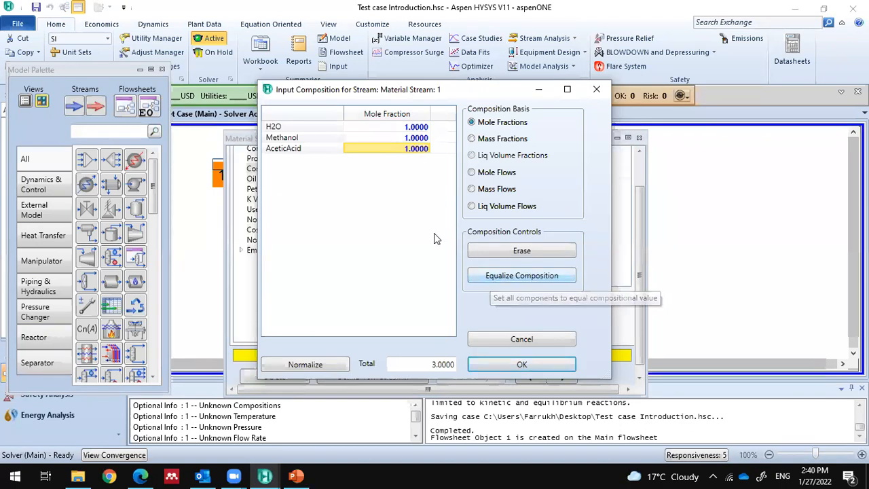
{"action": "left_click", "coordinate": [407, 138]}
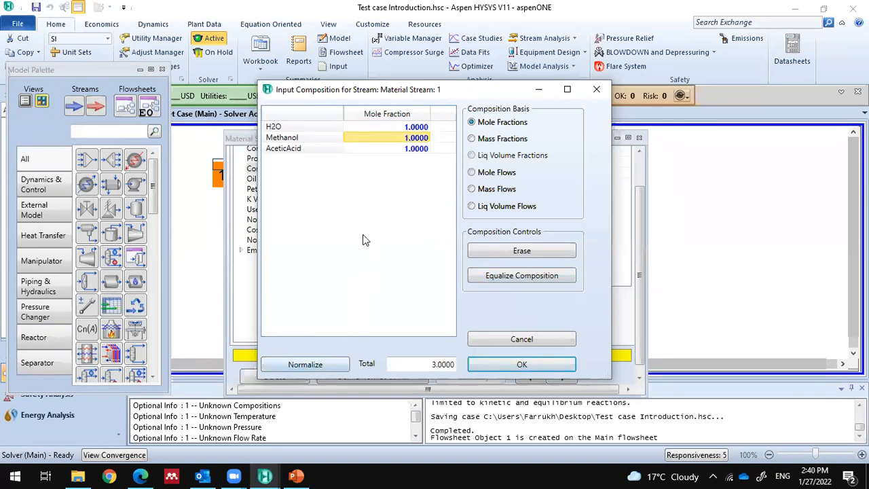
Step: Set stream 1's mole fractions to 0.5 for H2O, 0.2 for Methanol and 0.3 for AceticAcid, and accept the composition
{"action": "left_click", "coordinate": [416, 130]}
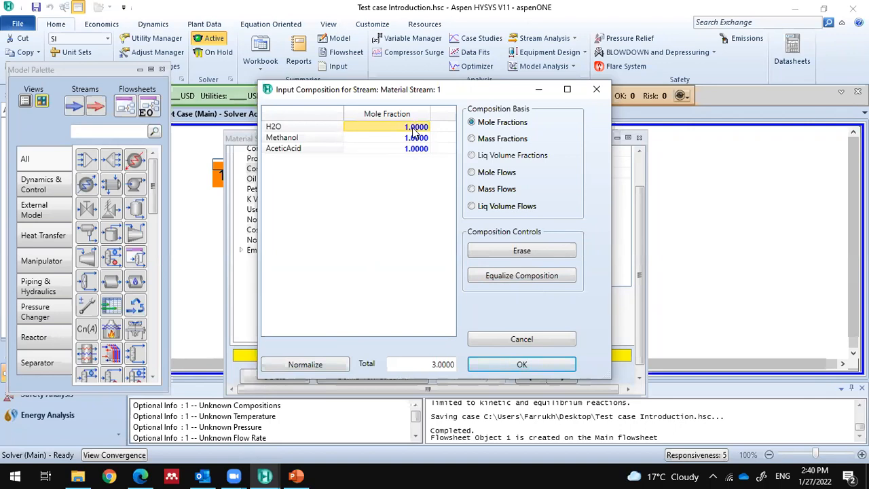
{"action": "type", "text": "0.5"}
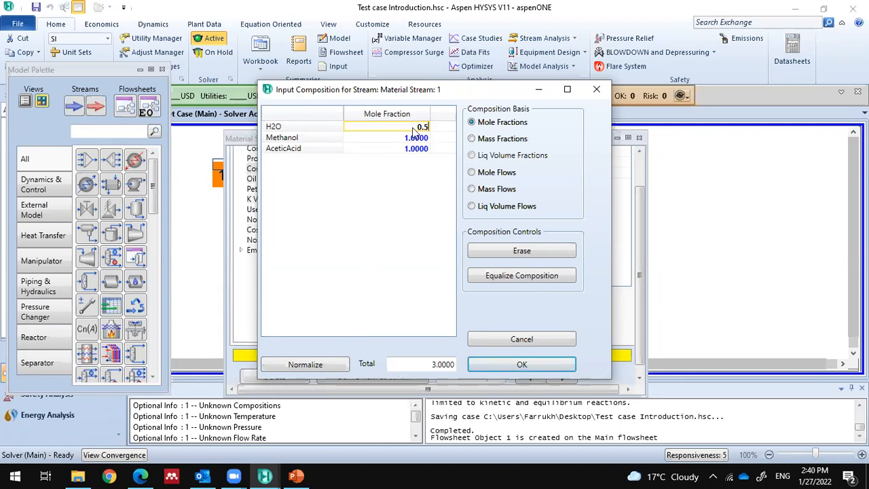
{"action": "key", "text": "Return"}
{"action": "type", "text": "0.2"}
{"action": "key", "text": "Return"}
{"action": "type", "text": "0"}
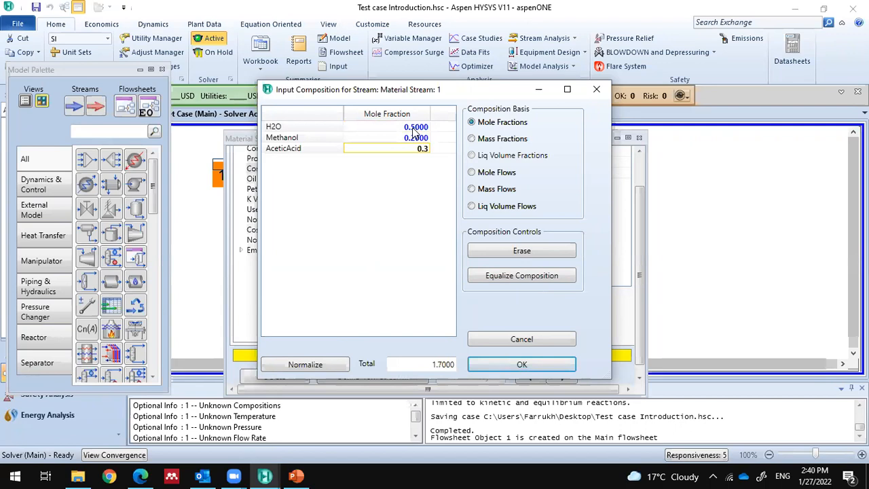
{"action": "type", "text": ".3"}
{"action": "left_click", "coordinate": [387, 129]}
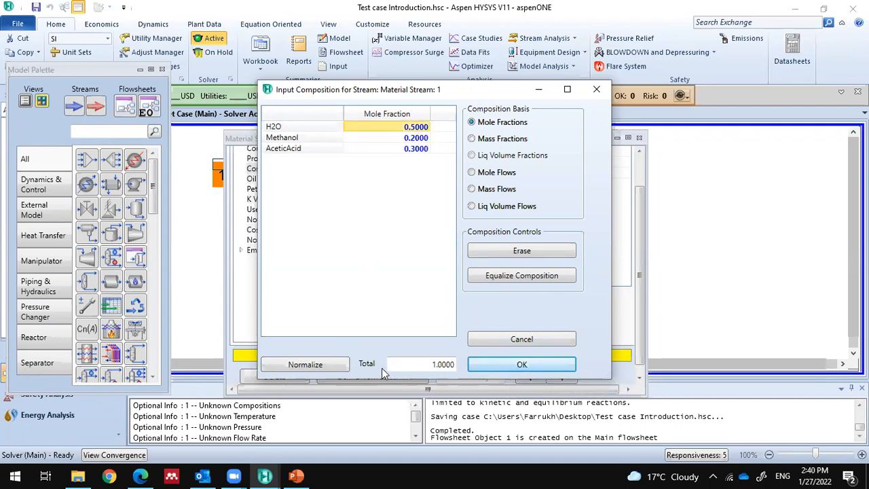
{"action": "left_click", "coordinate": [522, 365]}
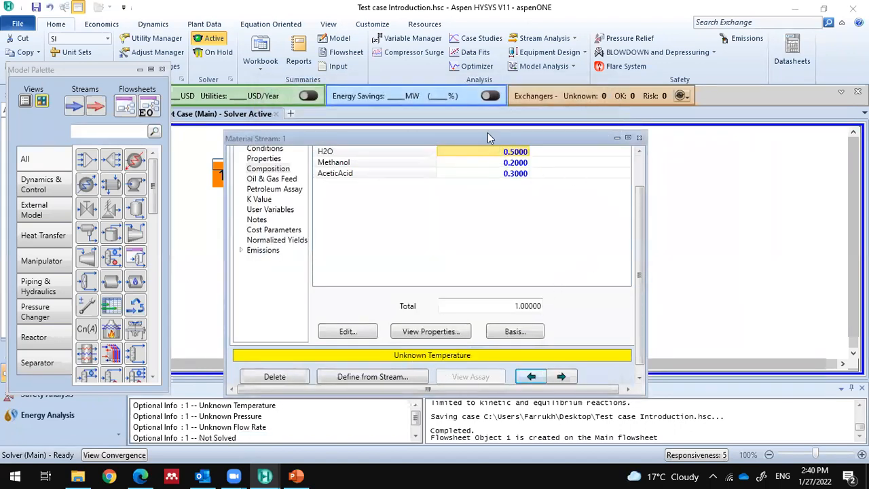
Step: Show stream 1's conditions and set its temperature to 55 C
{"action": "left_click_drag", "start_coordinate": [488, 132], "coordinate": [487, 105]}
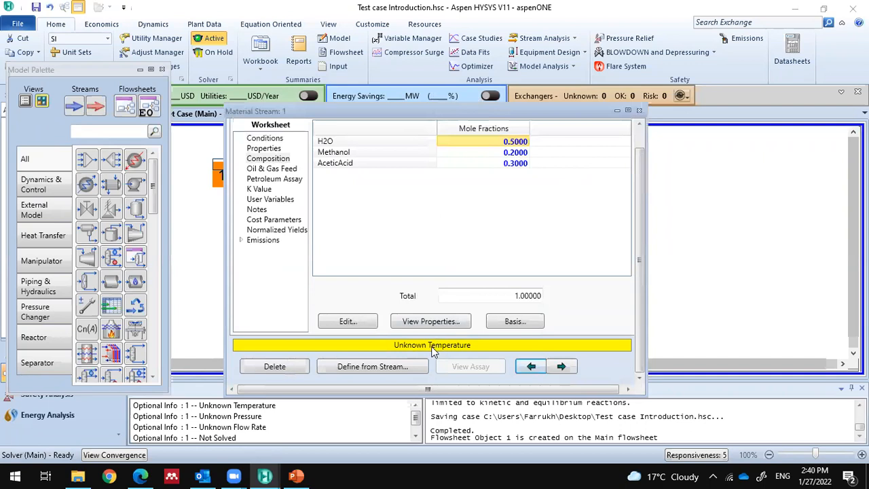
{"action": "scroll", "coordinate": [453, 340], "scroll_direction": "up", "scroll_amount": 1}
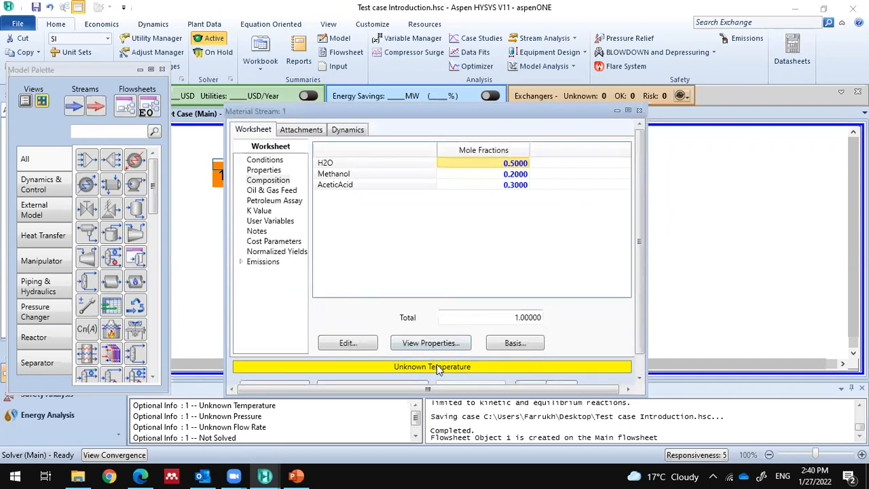
{"action": "left_click", "coordinate": [265, 161]}
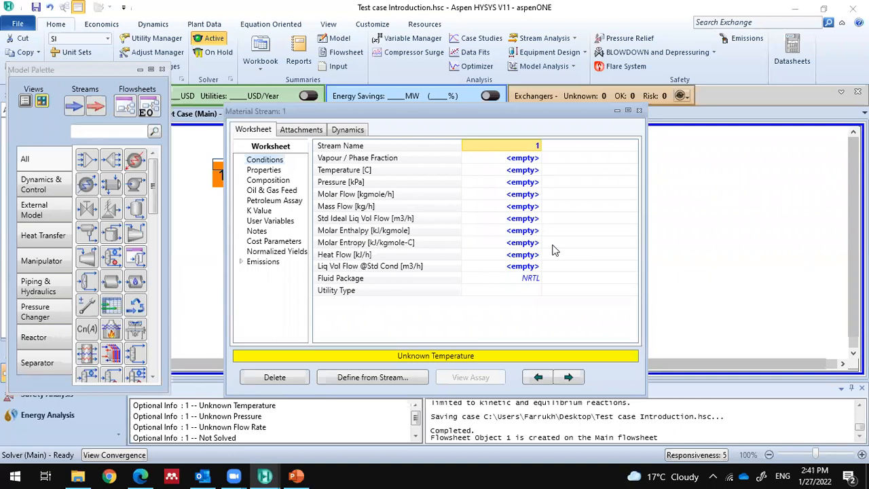
{"action": "left_click", "coordinate": [527, 172]}
{"action": "left_click", "coordinate": [523, 183]}
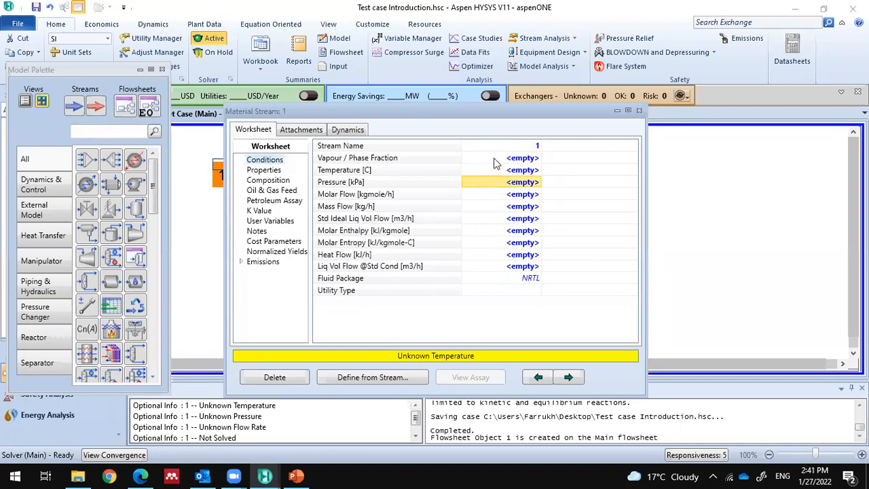
{"action": "left_click", "coordinate": [534, 159]}
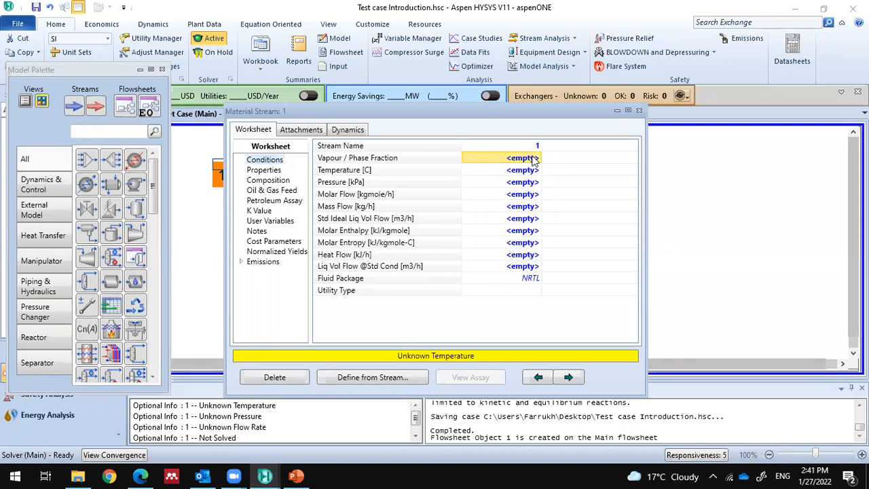
{"action": "left_click", "coordinate": [522, 173]}
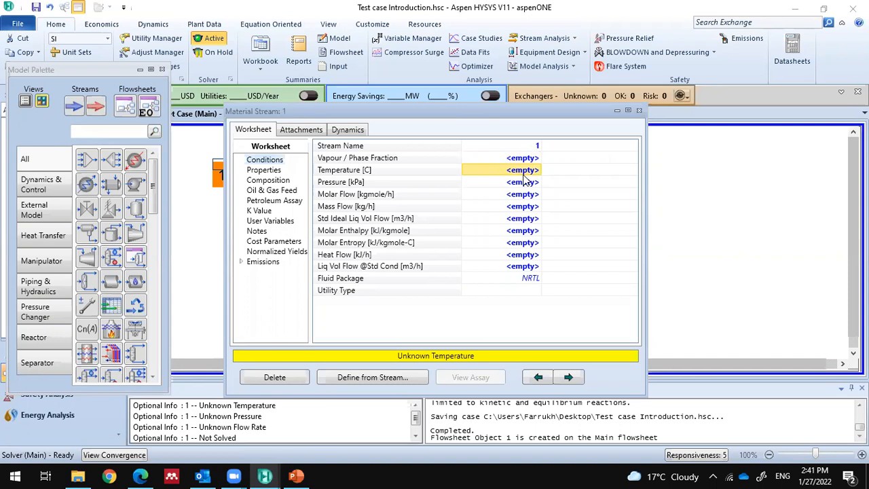
{"action": "type", "text": "55"}
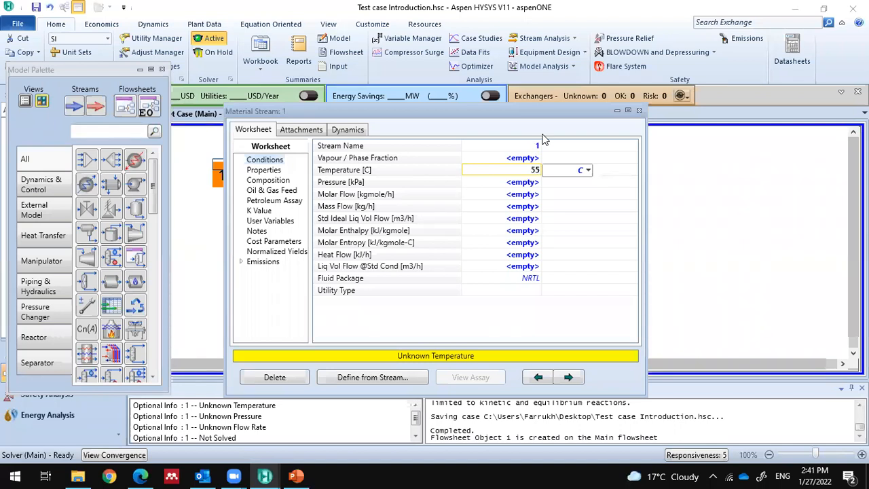
{"action": "left_click", "coordinate": [588, 171]}
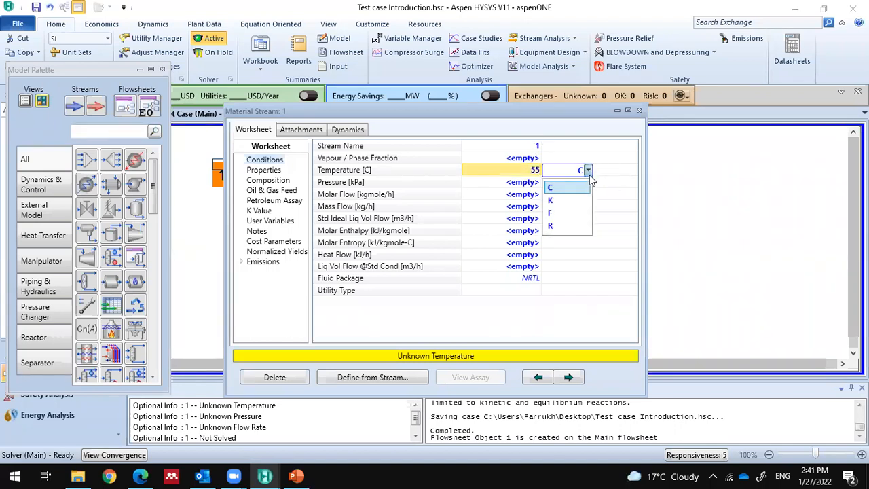
{"action": "left_click", "coordinate": [565, 189]}
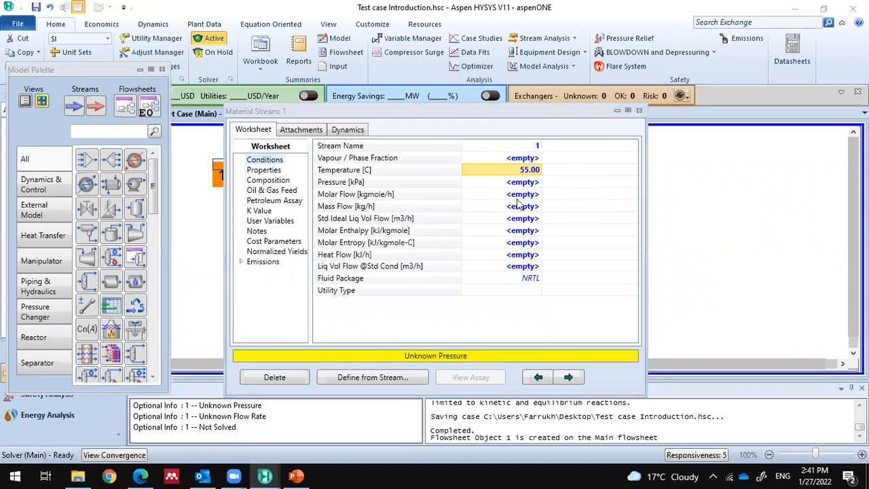
Step: Set stream 1's pressure to 2 bar, choosing bar as the unit for the entered value
{"action": "left_click", "coordinate": [523, 183]}
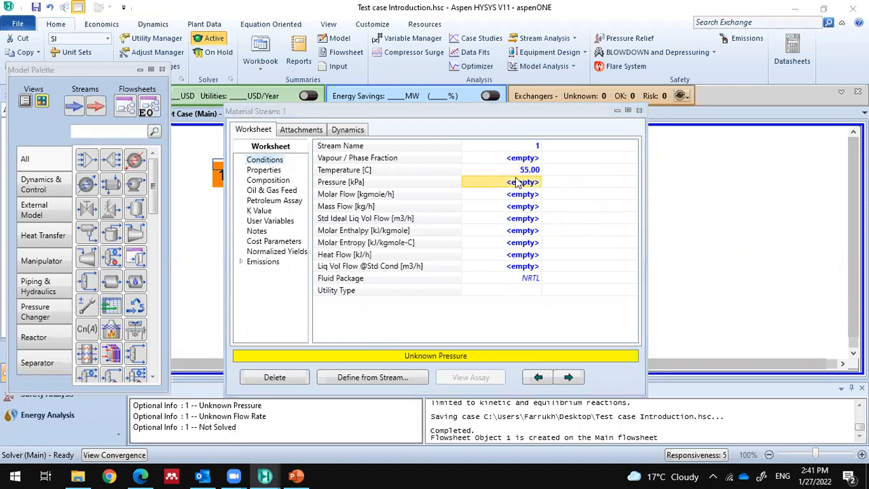
{"action": "type", "text": "2"}
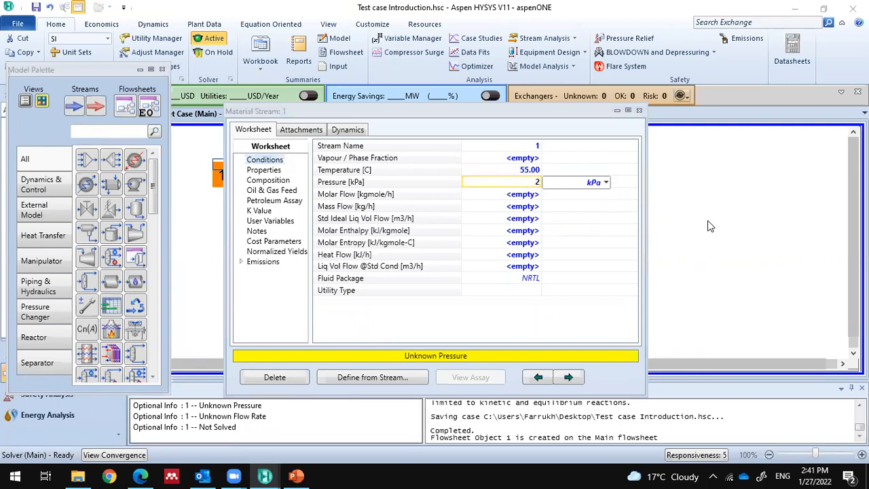
{"action": "left_click", "coordinate": [607, 183]}
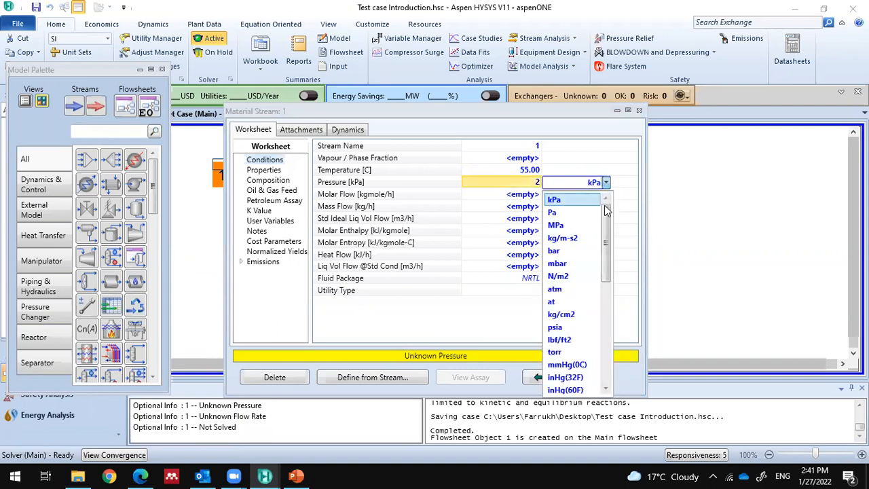
{"action": "left_click_drag", "start_coordinate": [605, 231], "coordinate": [607, 256]}
{"action": "left_click", "coordinate": [570, 226]}
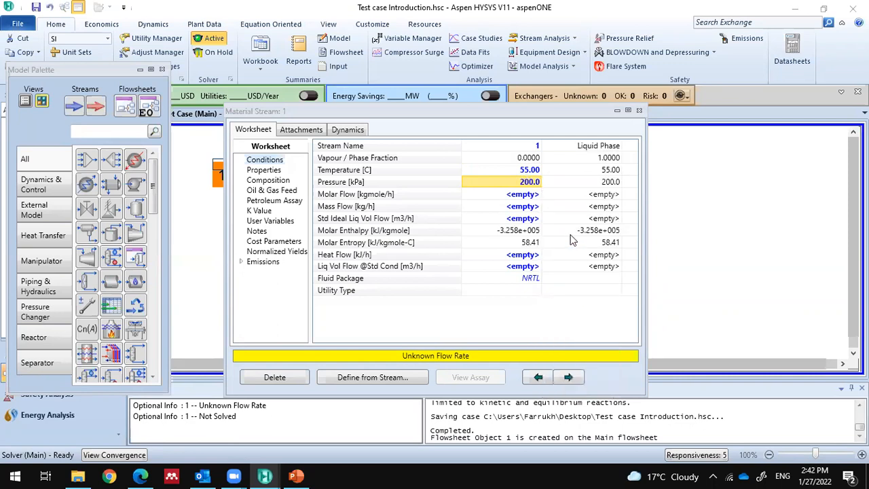
Step: Set stream 1's molar flow to 100 kgmole/h
{"action": "left_click", "coordinate": [530, 197]}
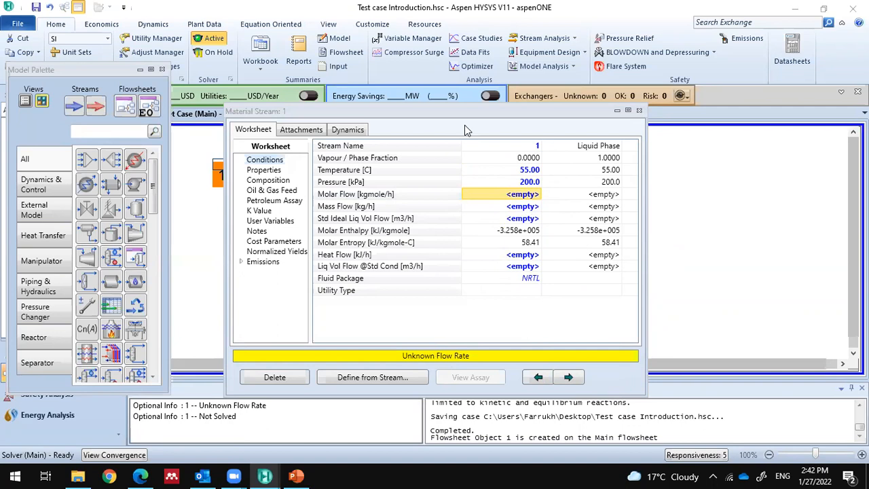
{"action": "type", "text": "100"}
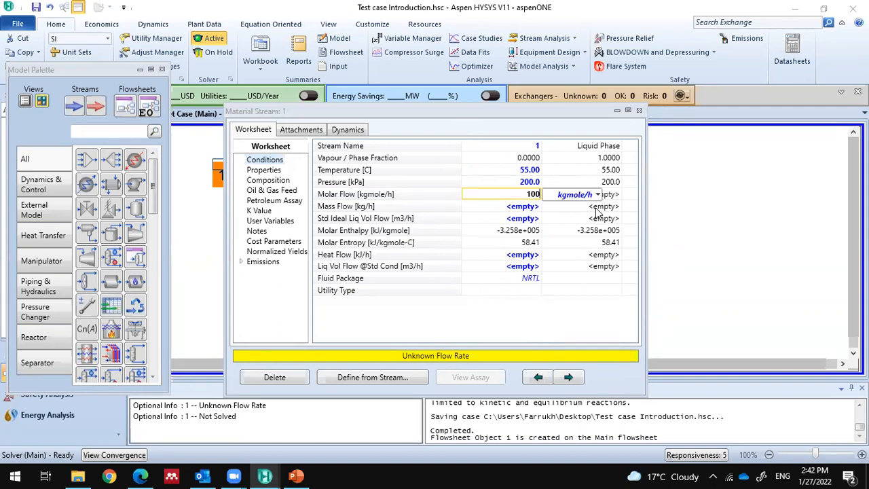
{"action": "left_click", "coordinate": [598, 195]}
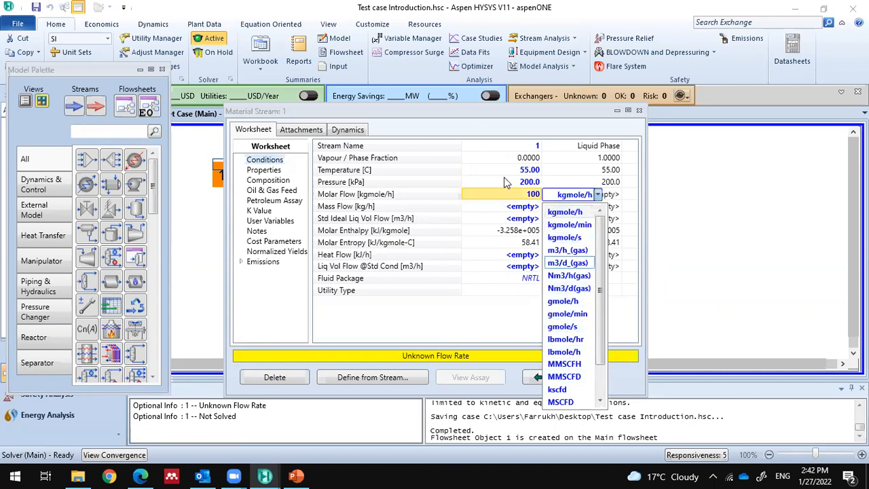
{"action": "left_click", "coordinate": [565, 212]}
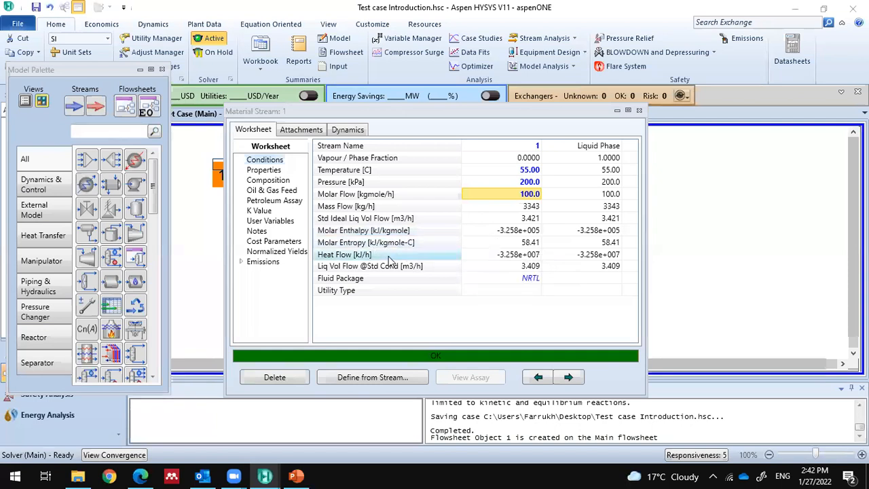
Step: Examine the calculated physical properties of stream 1, from molecular weight and density through to the heat capacity and viscosity rows
{"action": "left_click", "coordinate": [275, 180]}
{"action": "left_click", "coordinate": [273, 170]}
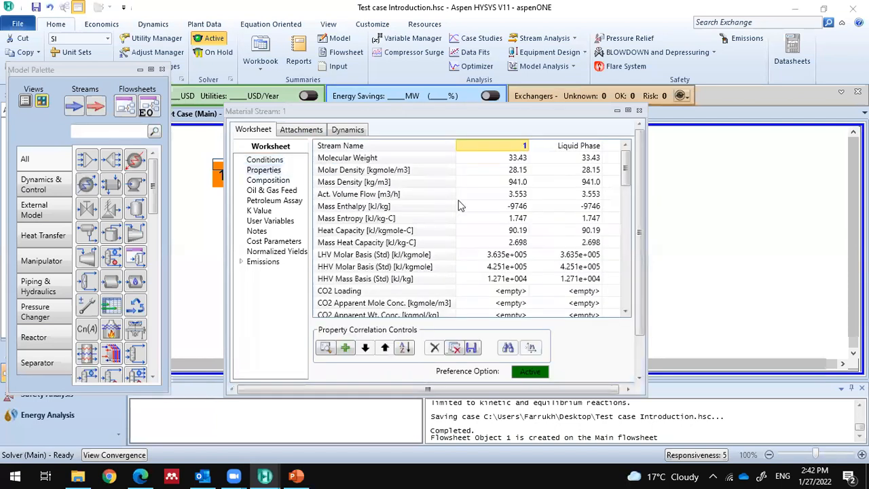
{"action": "left_click_drag", "start_coordinate": [626, 165], "coordinate": [637, 289]}
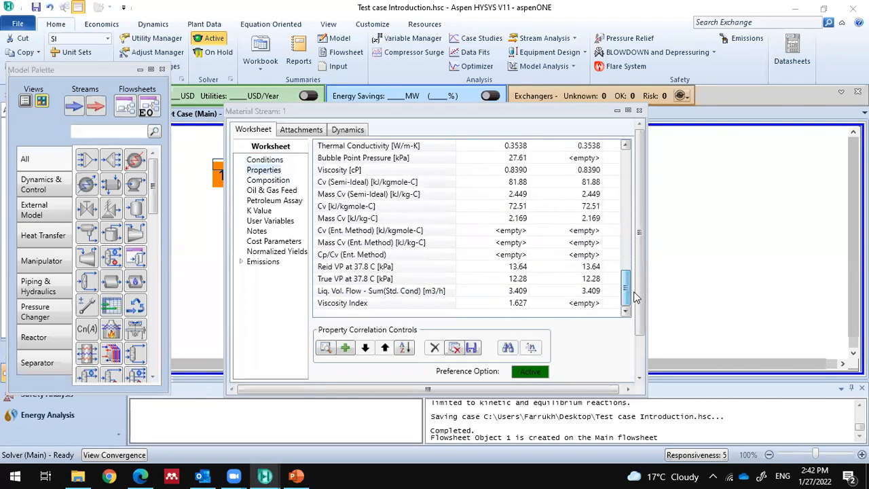
{"action": "left_click", "coordinate": [341, 208]}
{"action": "scroll", "coordinate": [341, 207], "scroll_direction": "up", "scroll_amount": 2}
{"action": "left_click", "coordinate": [343, 220]}
{"action": "left_click", "coordinate": [342, 231]}
{"action": "scroll", "coordinate": [346, 204], "scroll_direction": "up", "scroll_amount": 10}
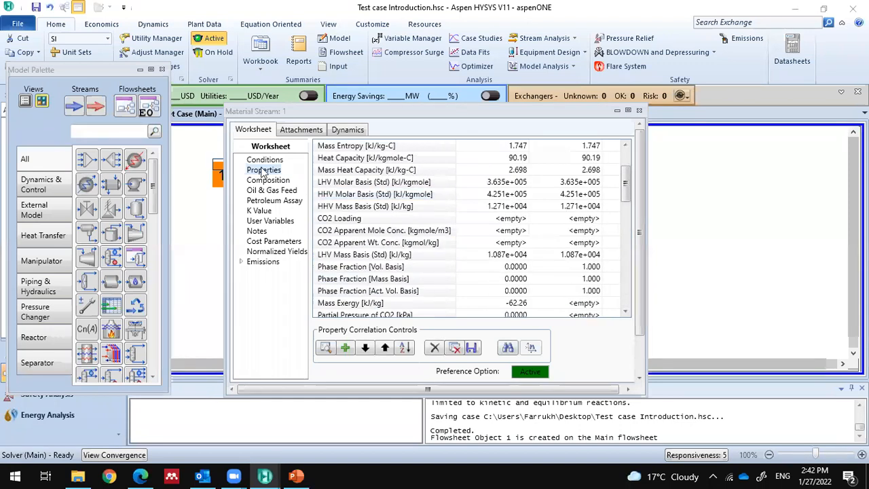
Step: Return to stream 1's conditions and change its fluid package to Sour SRK
{"action": "left_click", "coordinate": [273, 161]}
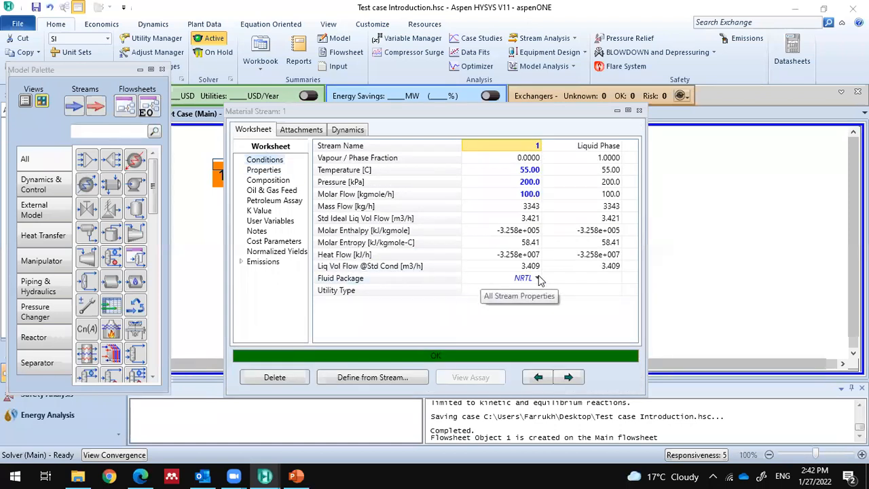
{"action": "left_click", "coordinate": [538, 279]}
{"action": "left_click", "coordinate": [489, 300]}
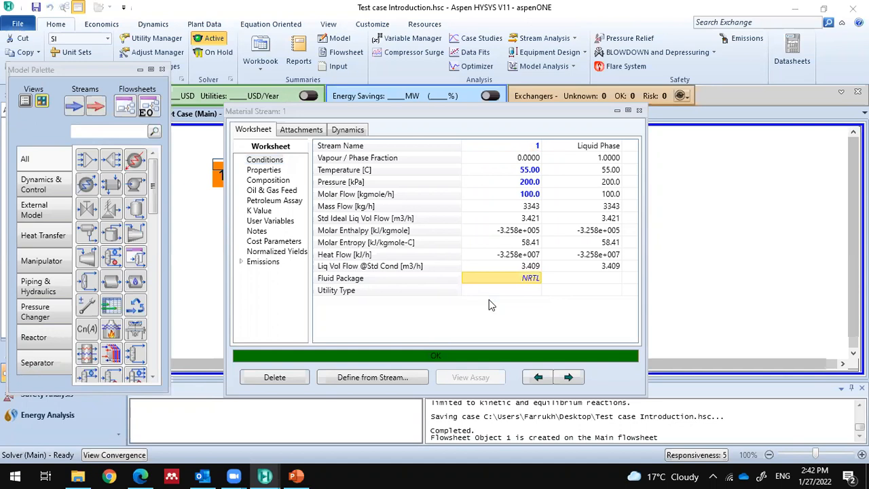
{"action": "left_click", "coordinate": [538, 279]}
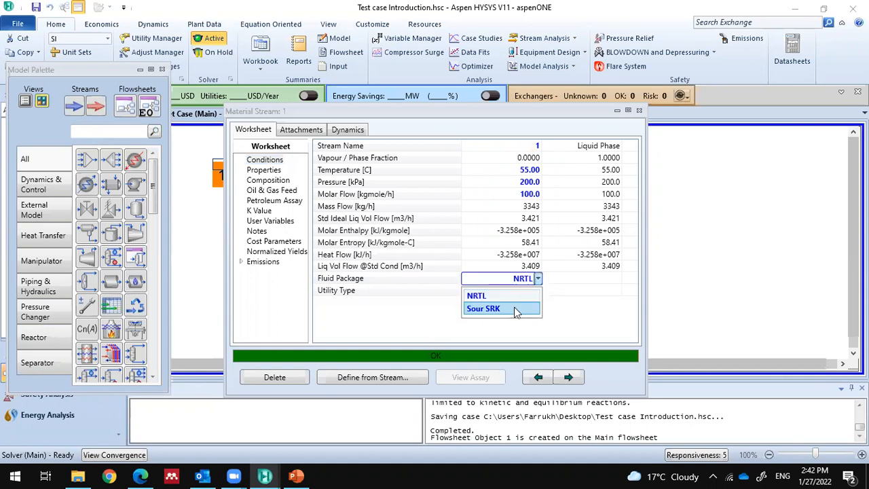
{"action": "left_click", "coordinate": [516, 307]}
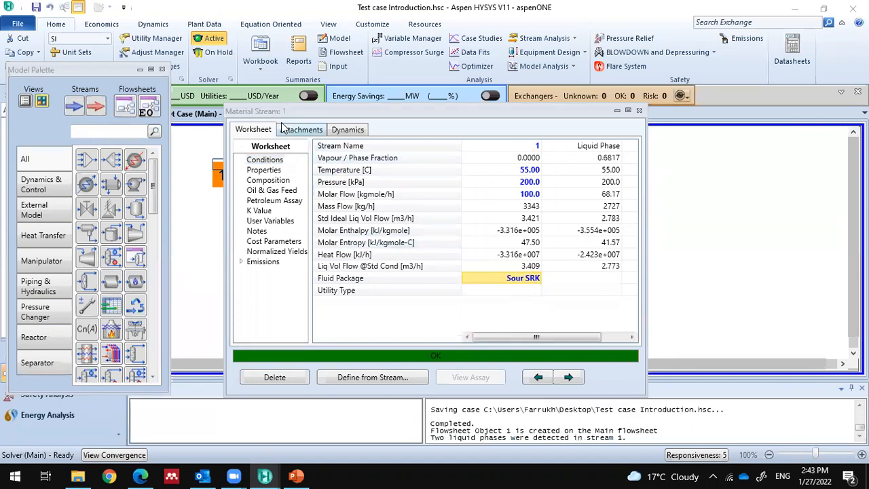
Step: Review stream 1's petroleum assay page, phase compositions and physical properties under the Sour SRK fluid package
{"action": "left_click", "coordinate": [275, 202]}
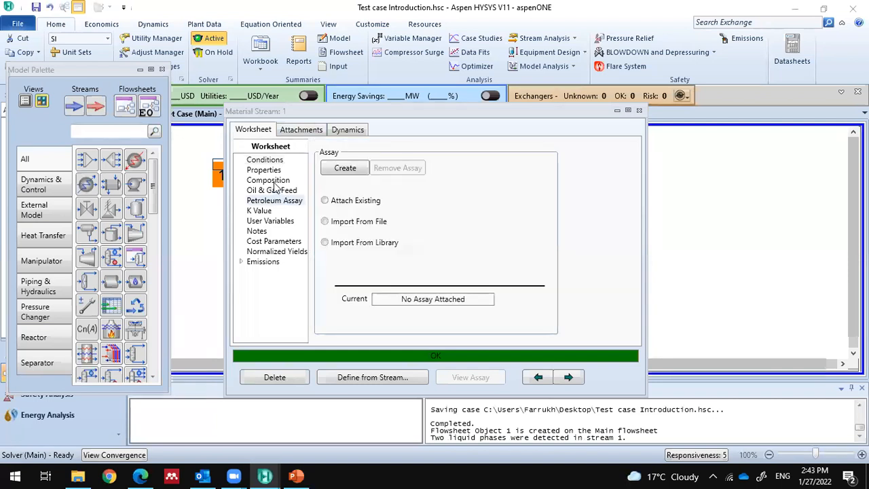
{"action": "left_click", "coordinate": [277, 181]}
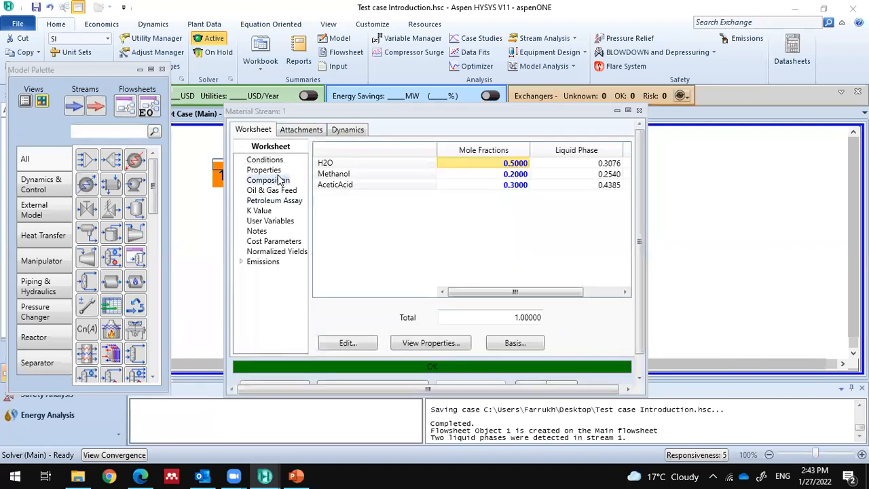
{"action": "left_click", "coordinate": [266, 170]}
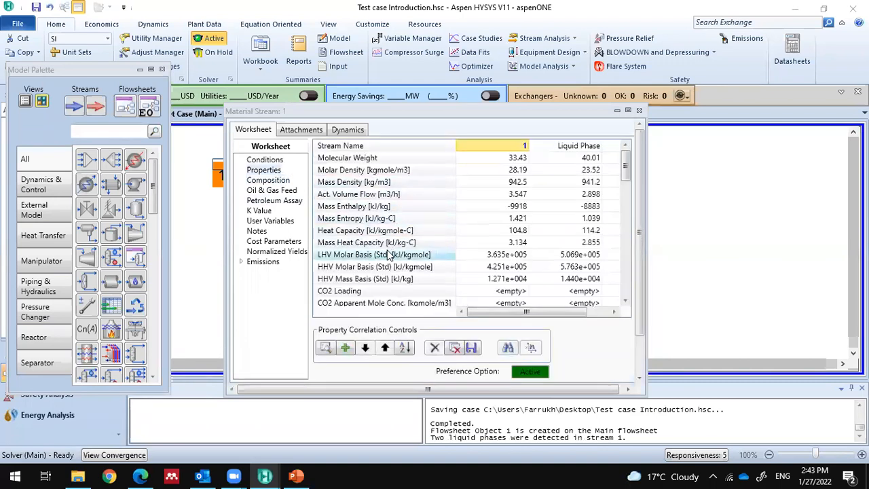
{"action": "scroll", "coordinate": [353, 244], "scroll_direction": "down", "scroll_amount": 2}
{"action": "scroll", "coordinate": [359, 262], "scroll_direction": "down", "scroll_amount": 4}
{"action": "scroll", "coordinate": [366, 275], "scroll_direction": "down", "scroll_amount": 8}
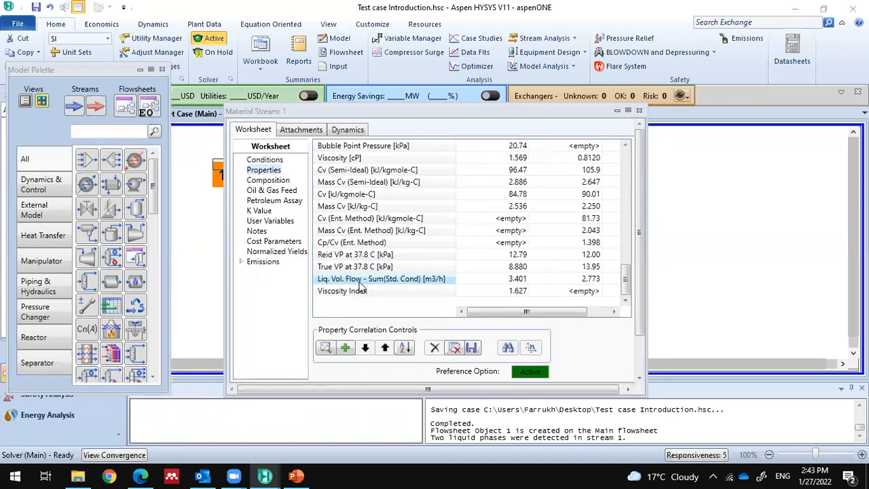
{"action": "scroll", "coordinate": [360, 286], "scroll_direction": "up", "scroll_amount": 2}
{"action": "scroll", "coordinate": [357, 266], "scroll_direction": "up", "scroll_amount": 2}
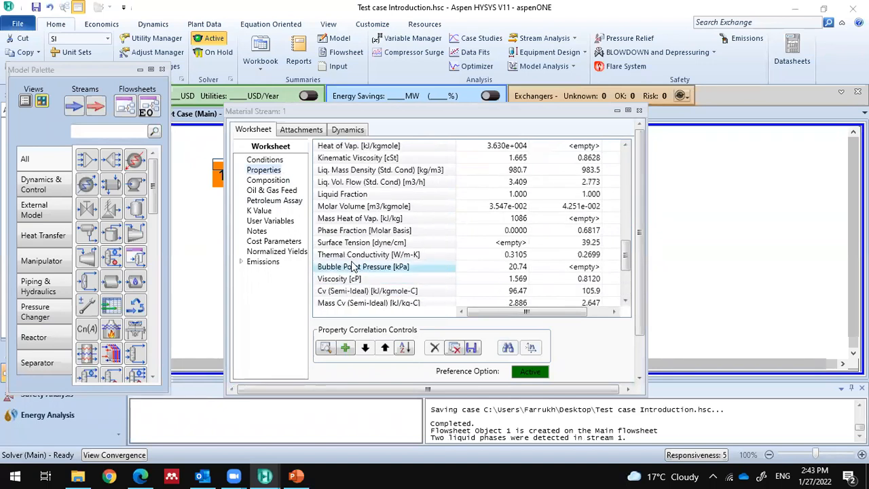
{"action": "left_click", "coordinate": [508, 206]}
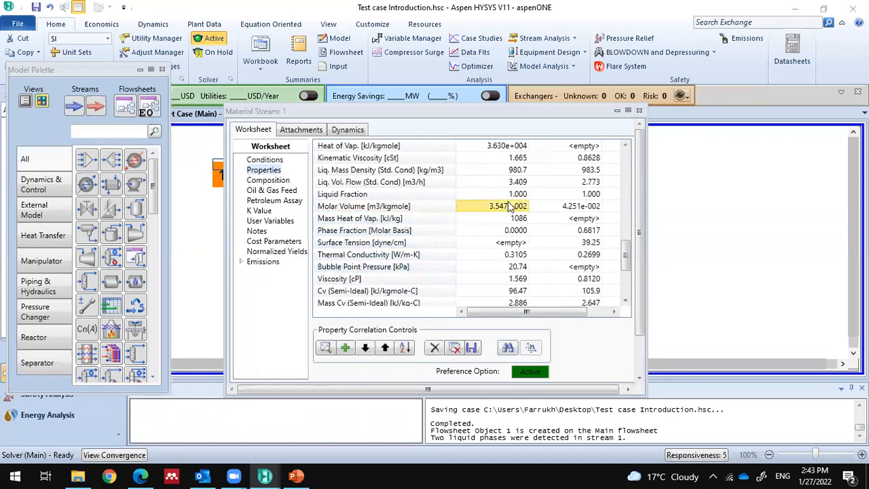
{"action": "mouse_move", "coordinate": [500, 221]}
Step: Return to stream 1's conditions and set its fluid package back to NRTL
{"action": "left_click", "coordinate": [271, 161]}
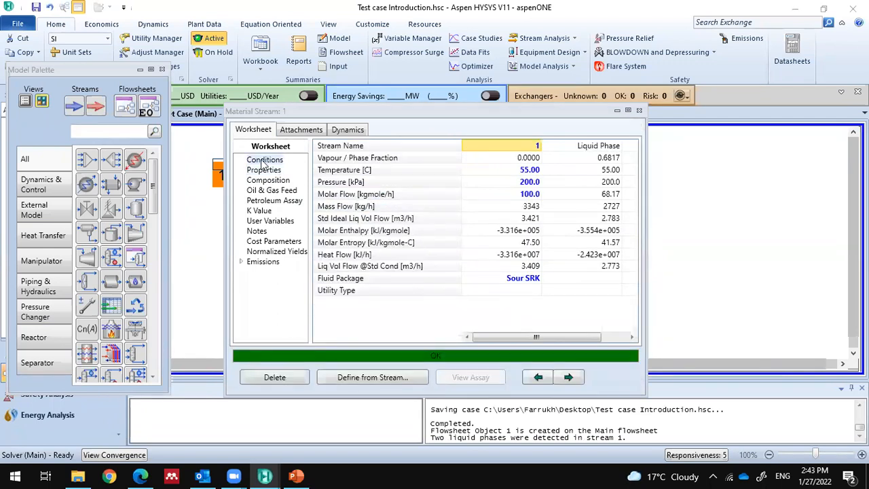
{"action": "left_click", "coordinate": [533, 279]}
{"action": "left_click", "coordinate": [538, 278]}
{"action": "left_click", "coordinate": [506, 293]}
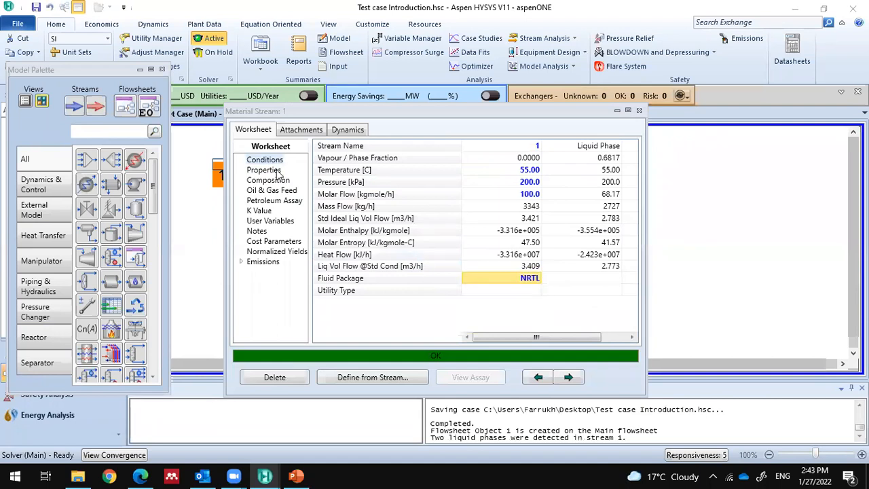
Step: Check stream 1's phase composition and physical properties again under the NRTL fluid package for comparison
{"action": "left_click", "coordinate": [271, 180]}
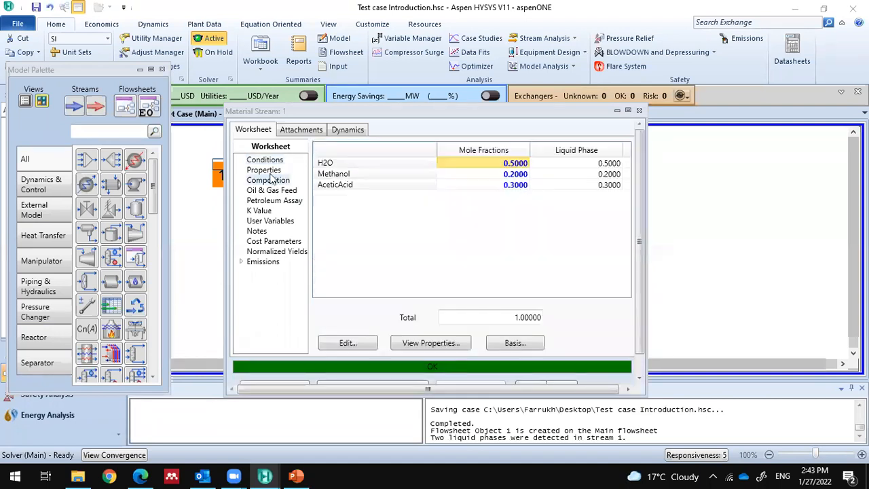
{"action": "left_click", "coordinate": [267, 171]}
{"action": "scroll", "coordinate": [374, 282], "scroll_direction": "down", "scroll_amount": 5}
{"action": "scroll", "coordinate": [372, 286], "scroll_direction": "down", "scroll_amount": 5}
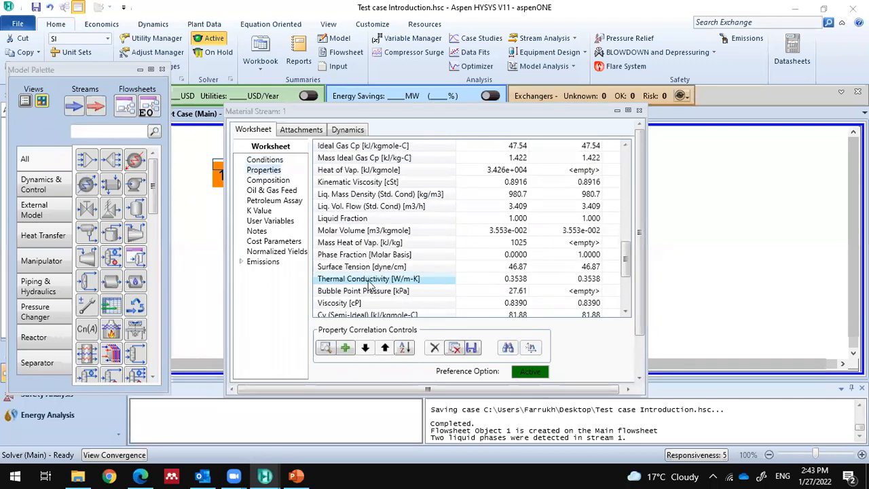
{"action": "scroll", "coordinate": [360, 272], "scroll_direction": "down", "scroll_amount": 4}
{"action": "scroll", "coordinate": [352, 216], "scroll_direction": "up", "scroll_amount": 2}
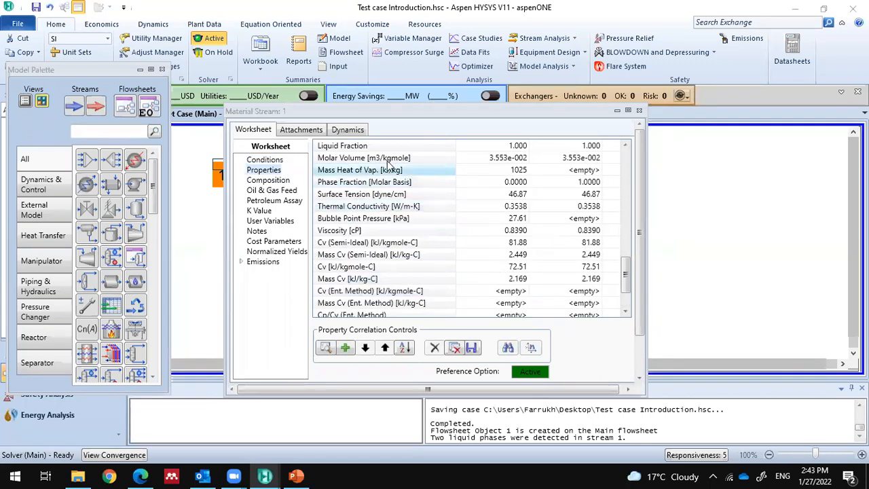
Step: Check stream 1's molar volume under NRTL, return to its conditions and close the stream window
{"action": "left_click", "coordinate": [501, 159]}
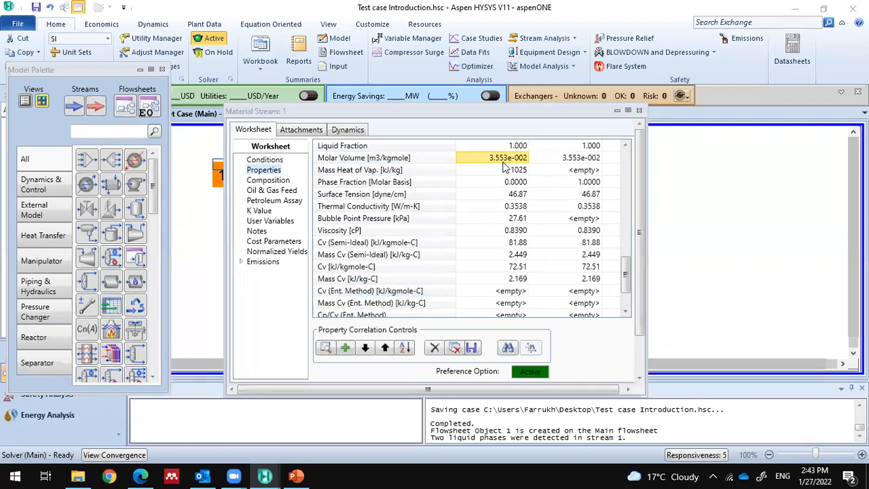
{"action": "mouse_move", "coordinate": [480, 164]}
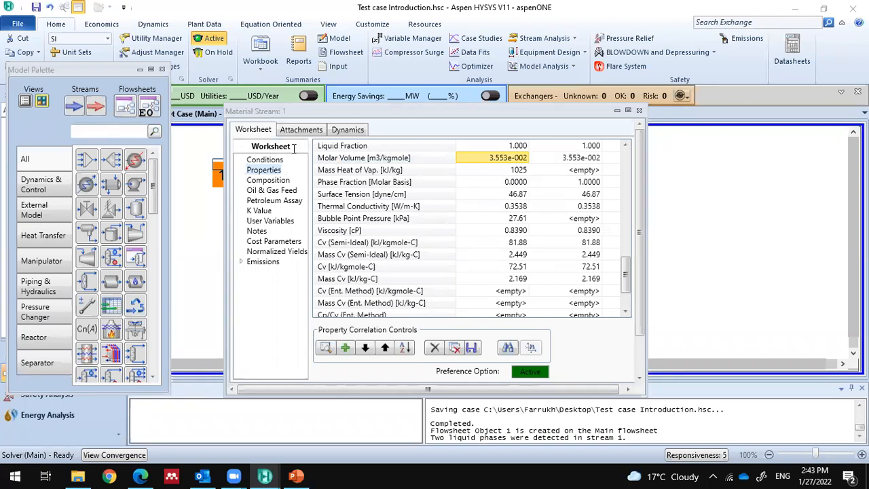
{"action": "left_click", "coordinate": [276, 161]}
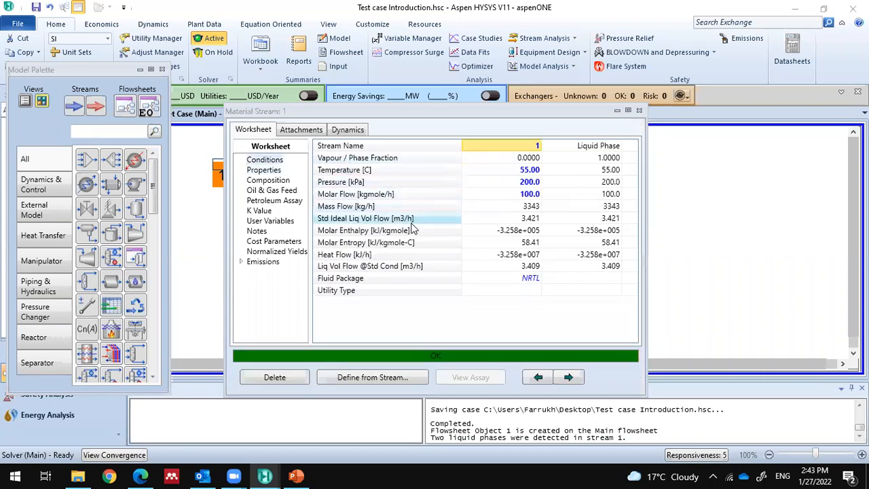
{"action": "left_click", "coordinate": [639, 112]}
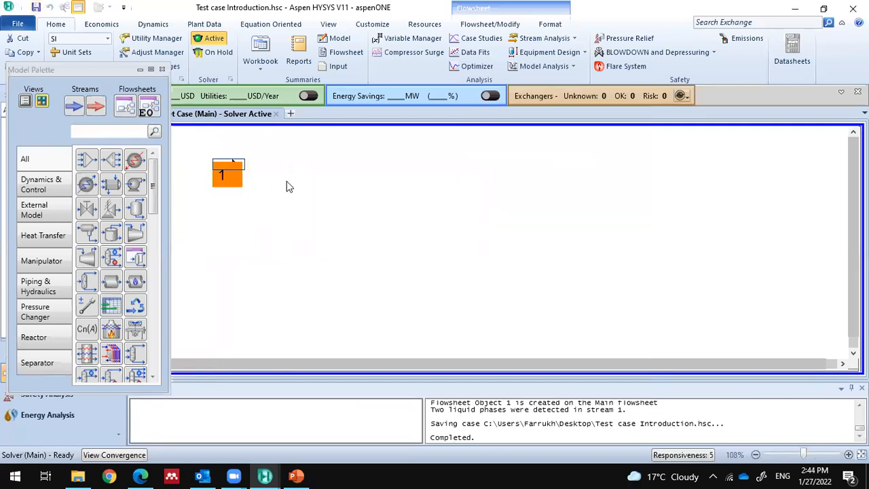
Step: Rename material stream 1 as S1 and close its window
{"action": "mouse_move", "coordinate": [228, 177]}
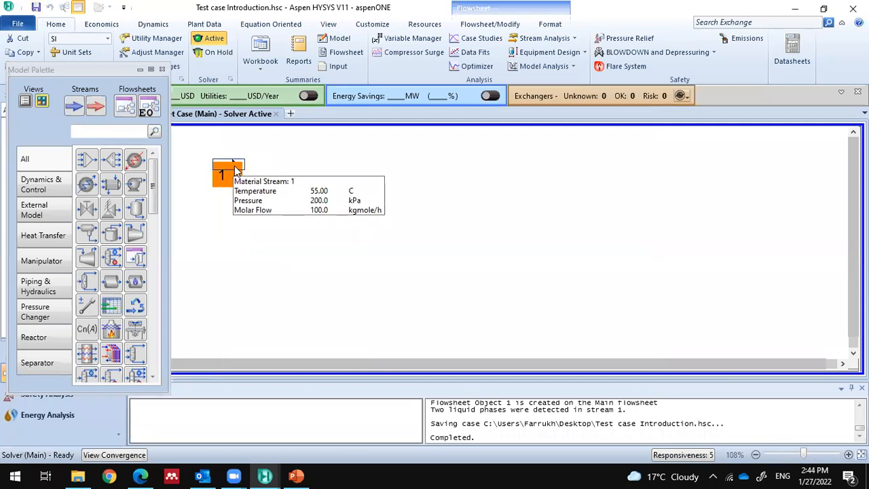
{"action": "double_click", "coordinate": [228, 174]}
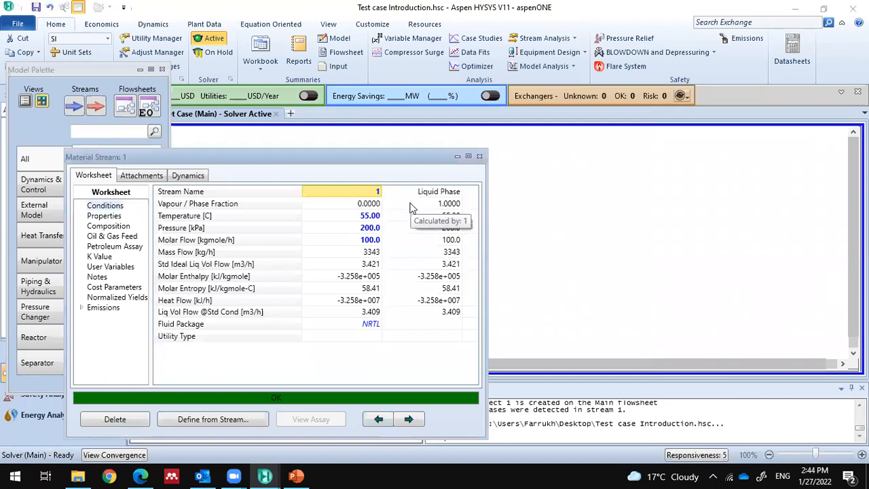
{"action": "type", "text": "S1"}
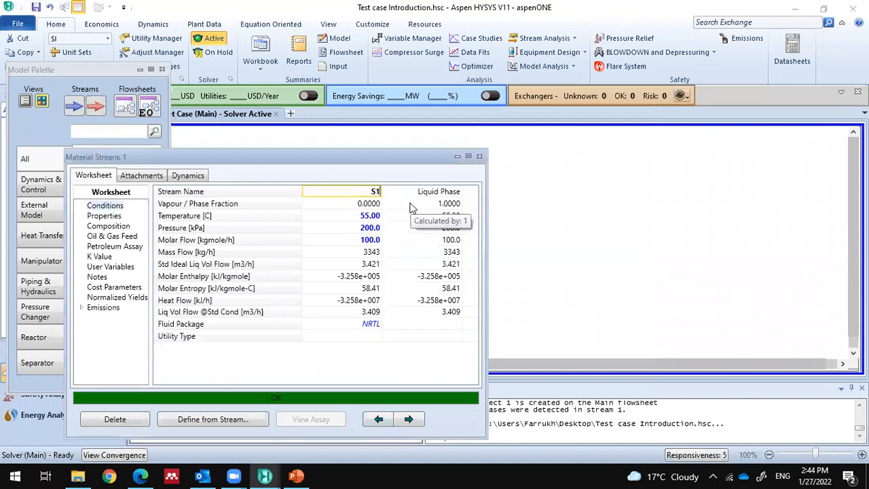
{"action": "key", "text": "Return"}
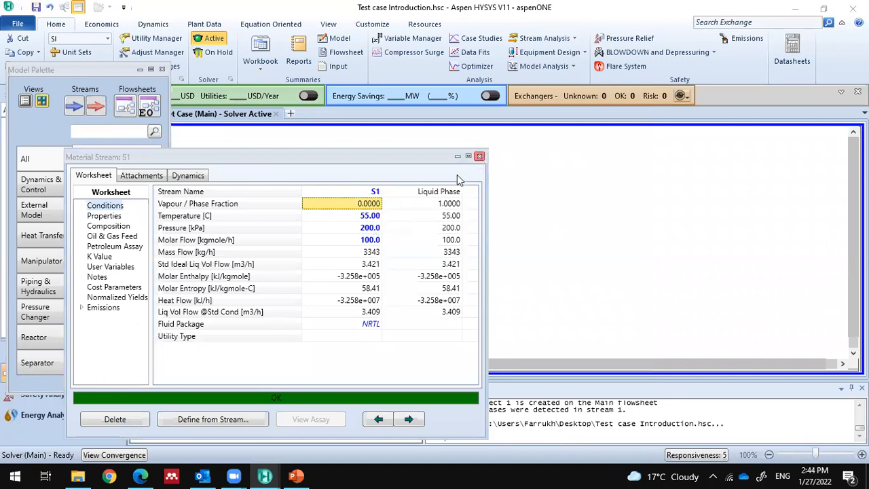
{"action": "left_click", "coordinate": [480, 156]}
Step: Add a second material stream to the flowsheet just below S1
{"action": "mouse_move", "coordinate": [226, 175]}
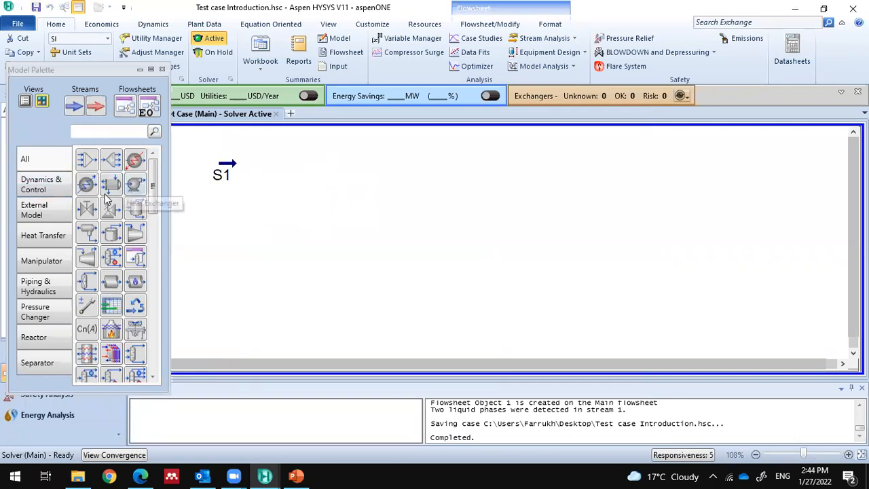
{"action": "left_click", "coordinate": [74, 105]}
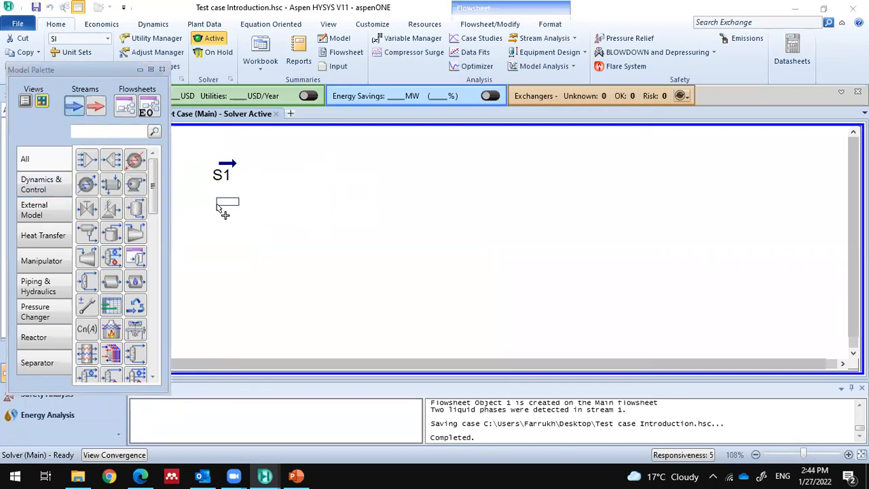
{"action": "left_click", "coordinate": [219, 217]}
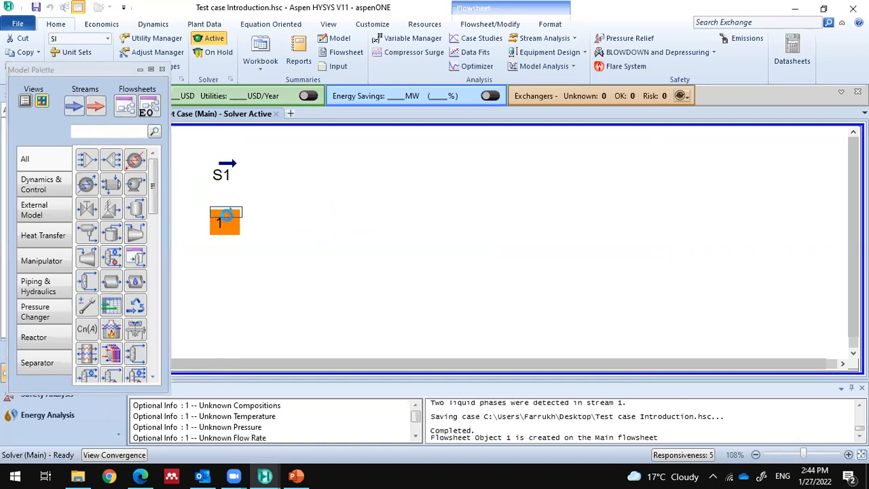
{"action": "left_click", "coordinate": [506, 182]}
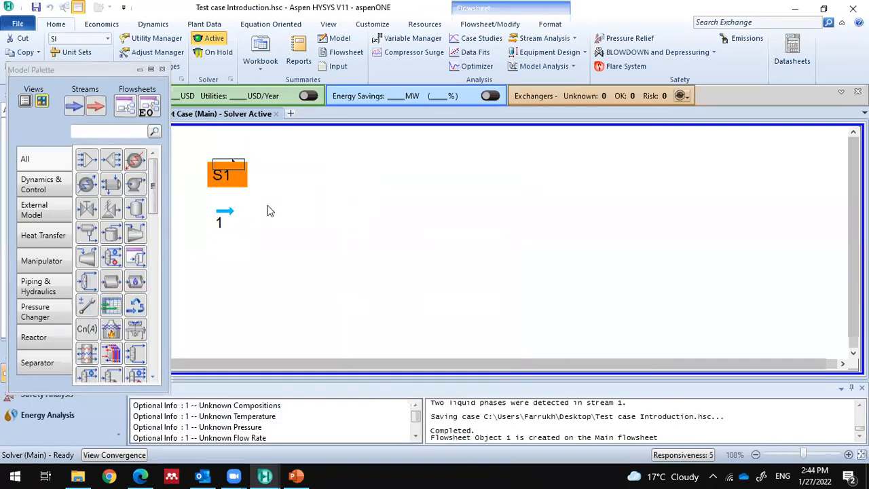
Step: Set stream S1's composition to mole fractions of 0.1 H2O, 0.5 methanol and 0.4 acetic acid
{"action": "left_click", "coordinate": [68, 176]}
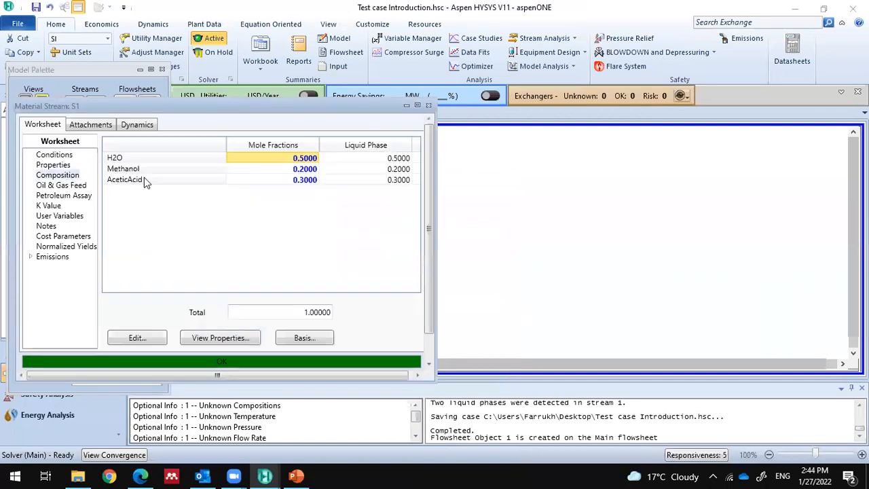
{"action": "type", "text": "0.1"}
{"action": "key", "text": "Return"}
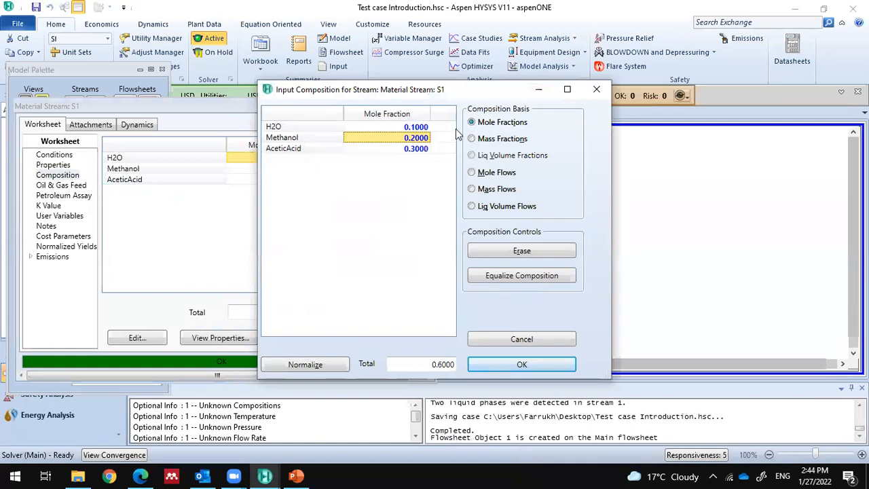
{"action": "type", "text": "0.5"}
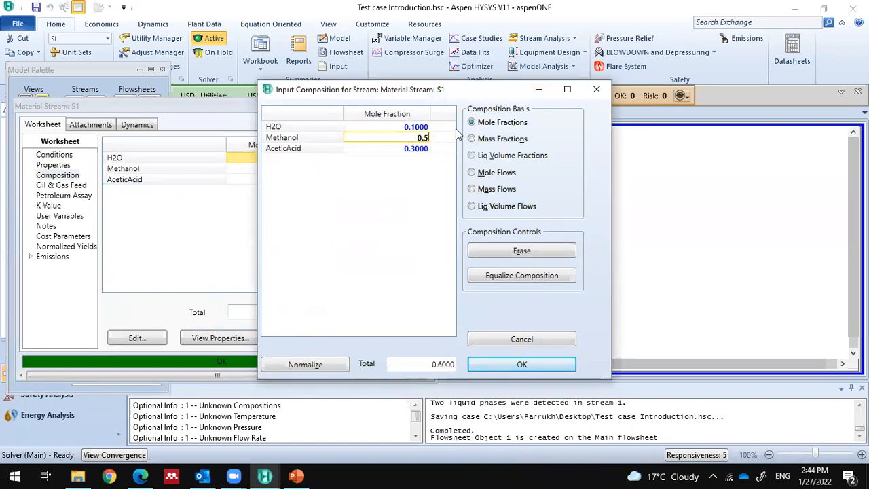
{"action": "left_click", "coordinate": [418, 150]}
{"action": "type", "text": "0"}
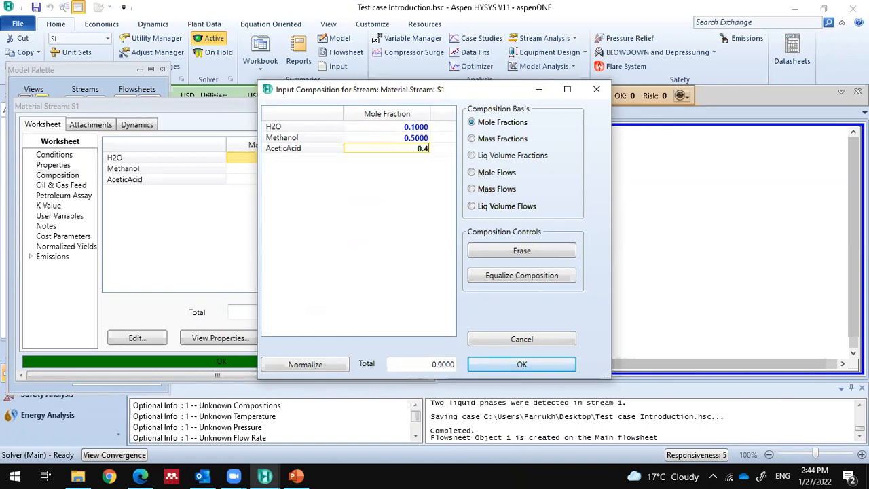
{"action": "type", "text": ".4"}
{"action": "left_click", "coordinate": [522, 364]}
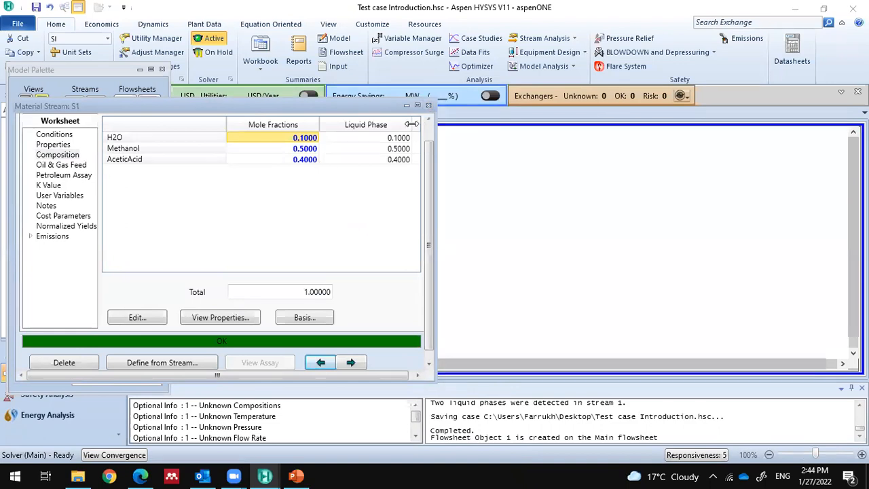
Step: Review stream S1's physical properties with the new composition, including its molar volume, and close the stream window
{"action": "left_click", "coordinate": [61, 146]}
{"action": "scroll", "coordinate": [204, 225], "scroll_direction": "down", "scroll_amount": 10}
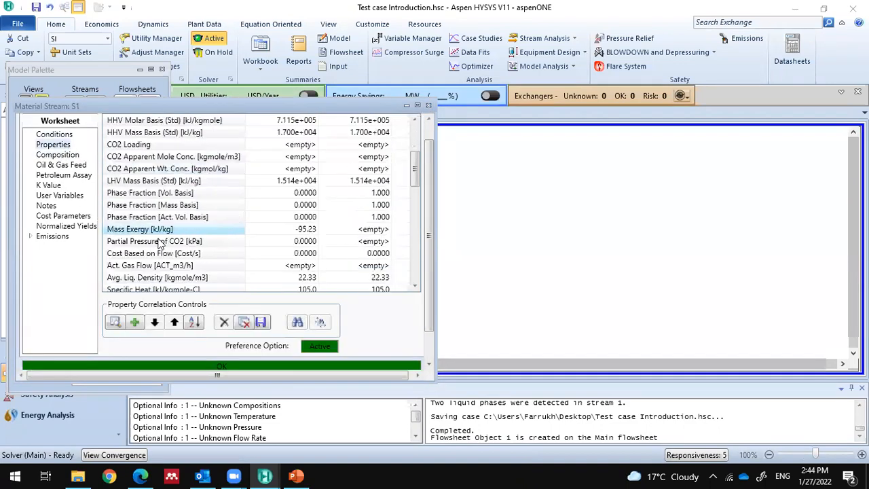
{"action": "scroll", "coordinate": [180, 234], "scroll_direction": "down", "scroll_amount": 3}
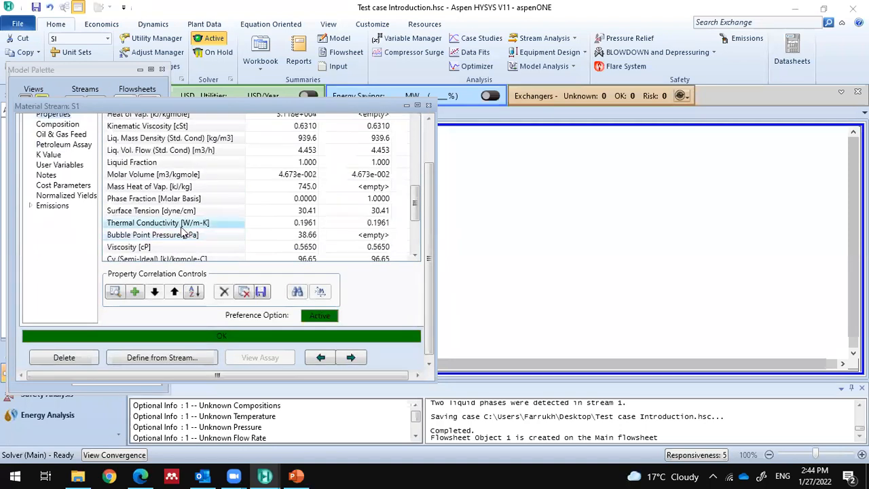
{"action": "scroll", "coordinate": [182, 232], "scroll_direction": "down", "scroll_amount": 4}
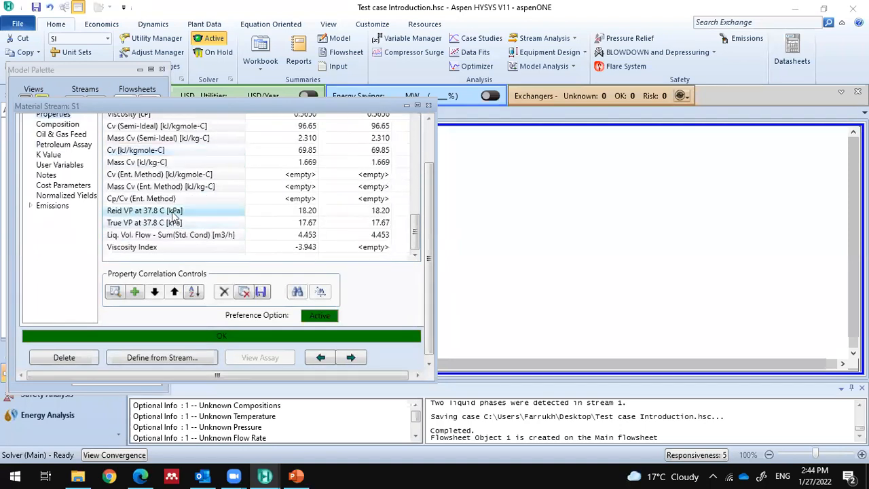
{"action": "scroll", "coordinate": [173, 203], "scroll_direction": "up", "scroll_amount": 2}
{"action": "scroll", "coordinate": [167, 149], "scroll_direction": "up", "scroll_amount": 2}
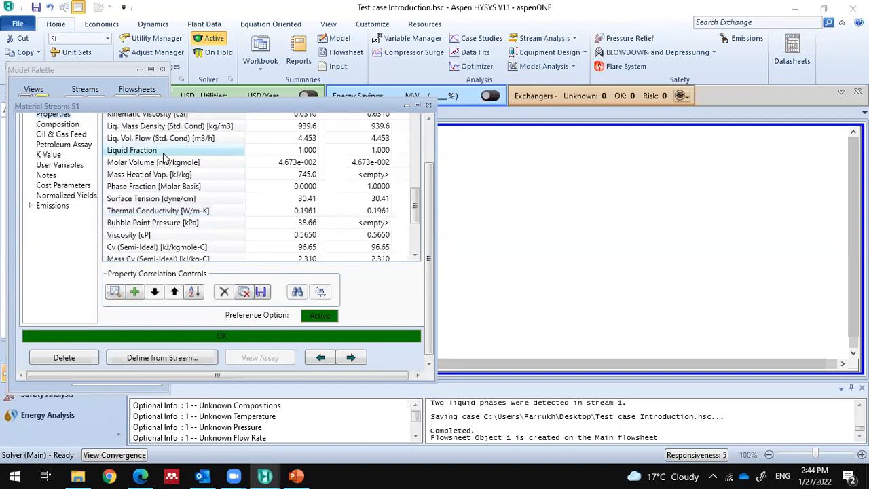
{"action": "left_click", "coordinate": [283, 167]}
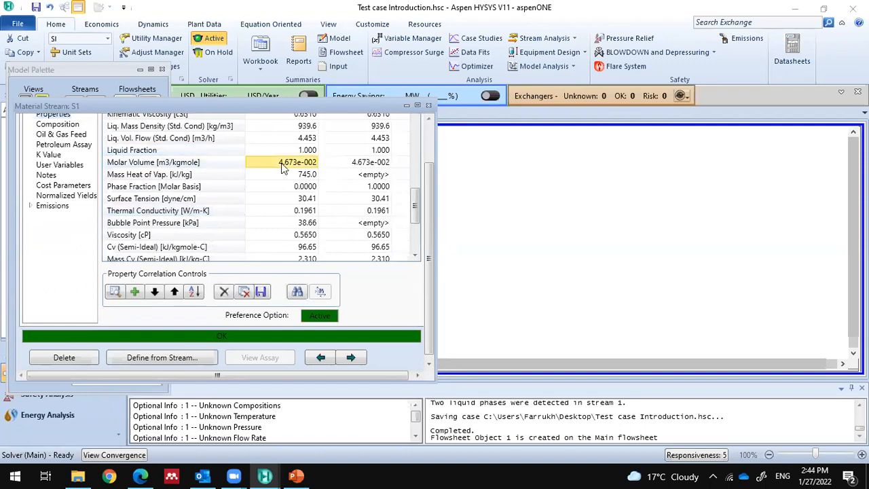
{"action": "left_click", "coordinate": [429, 107]}
Step: Open the new material stream below S1 and rename it S2-Water
{"action": "double_click", "coordinate": [224, 220]}
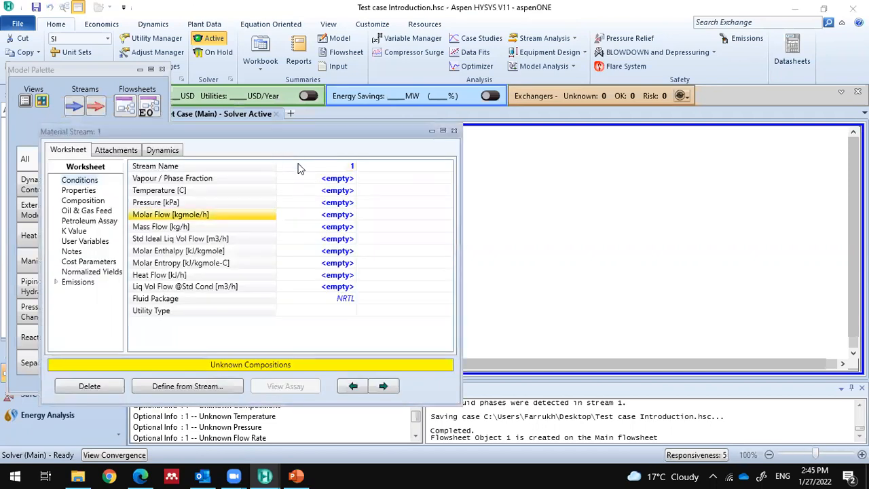
{"action": "left_click", "coordinate": [301, 166]}
{"action": "type", "text": "S2"}
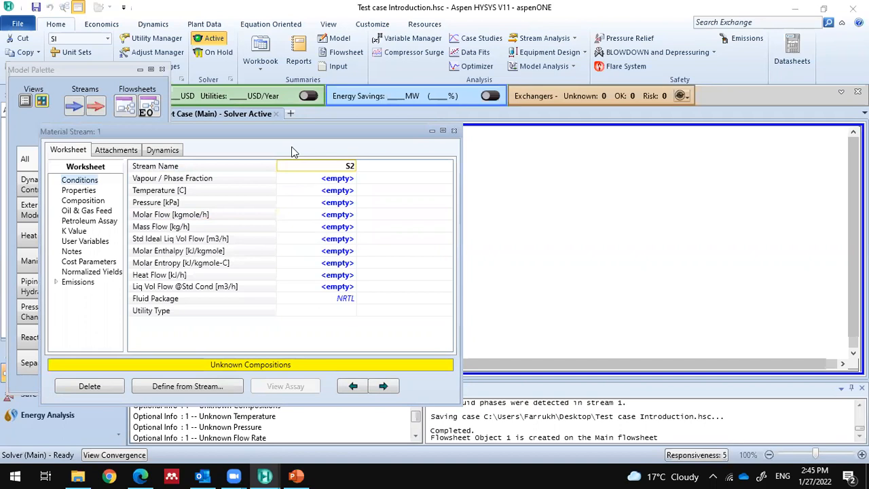
{"action": "type", "text": "-Water"}
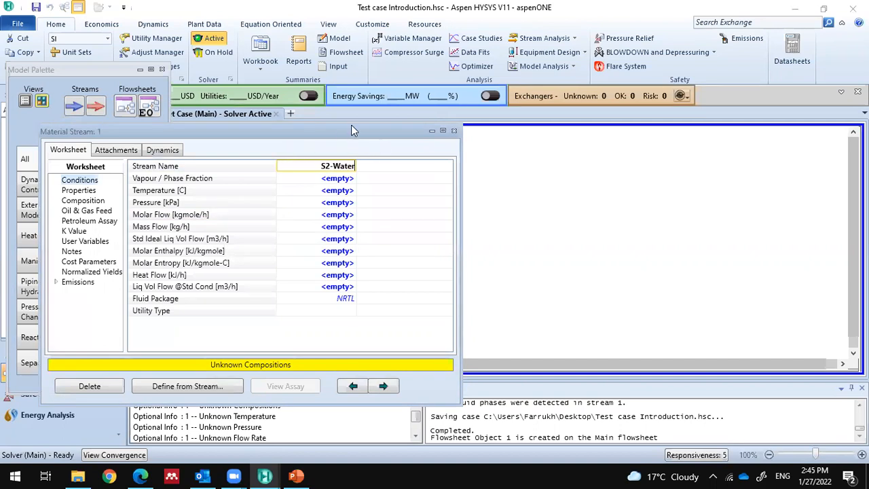
{"action": "left_click_drag", "start_coordinate": [352, 130], "coordinate": [538, 84]}
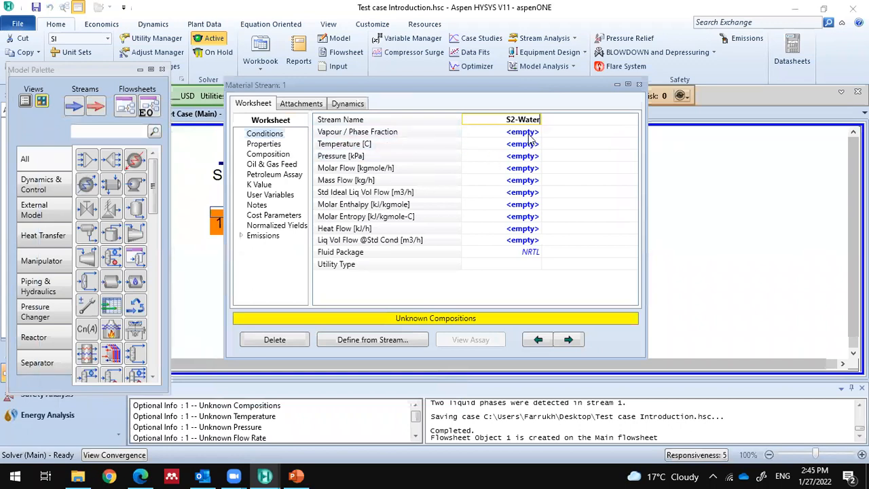
{"action": "key", "text": "Return"}
Step: Define stream S2-Water's composition as pure water with an H2O mole fraction of 1
{"action": "left_click", "coordinate": [271, 154]}
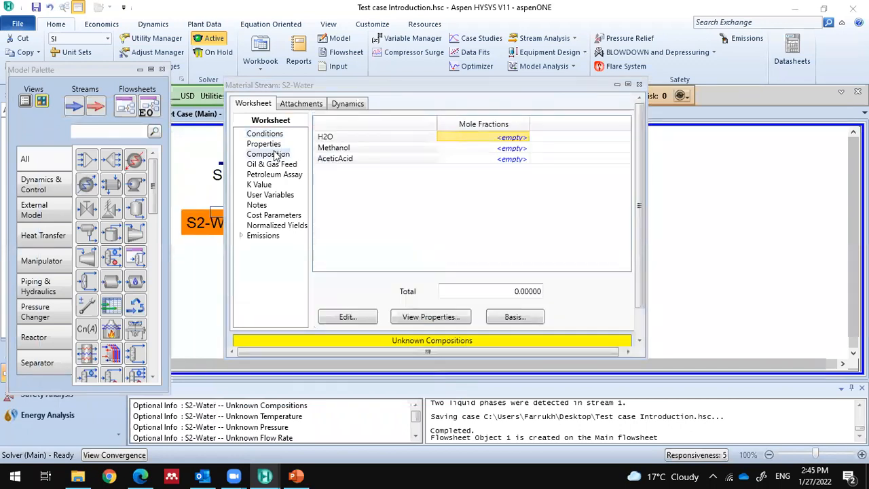
{"action": "left_click", "coordinate": [348, 316]}
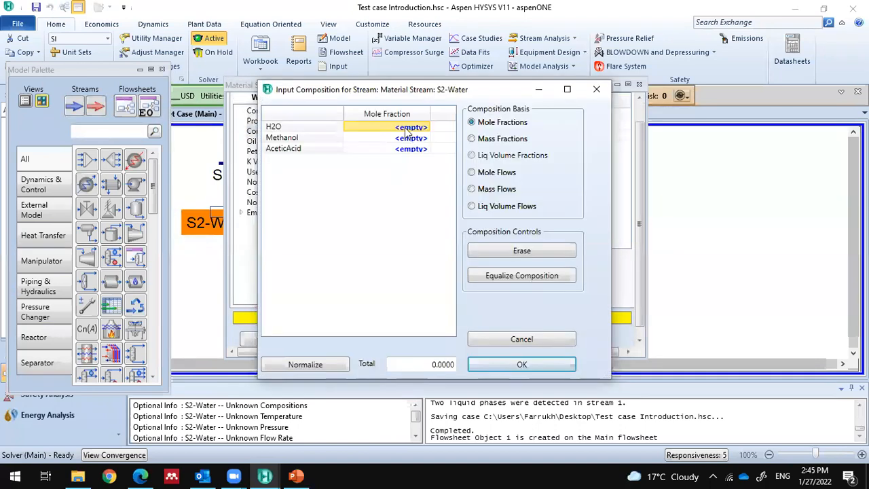
{"action": "type", "text": "1"}
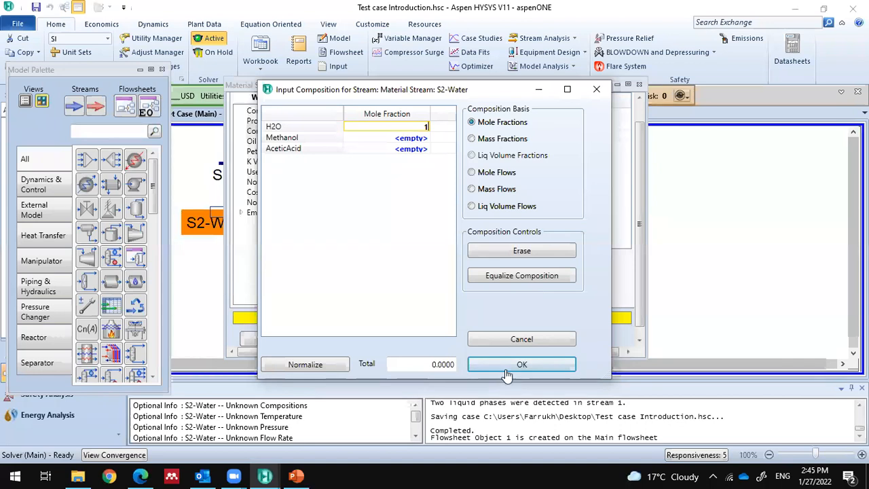
{"action": "key", "text": "Return"}
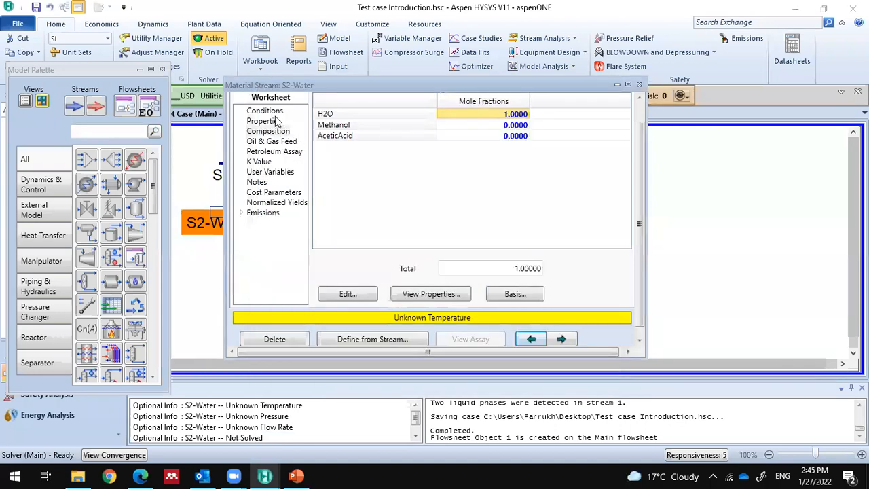
Step: Examine the physical properties of stream S2-Water
{"action": "left_click", "coordinate": [264, 121]}
{"action": "left_click_drag", "start_coordinate": [353, 87], "coordinate": [332, 119]}
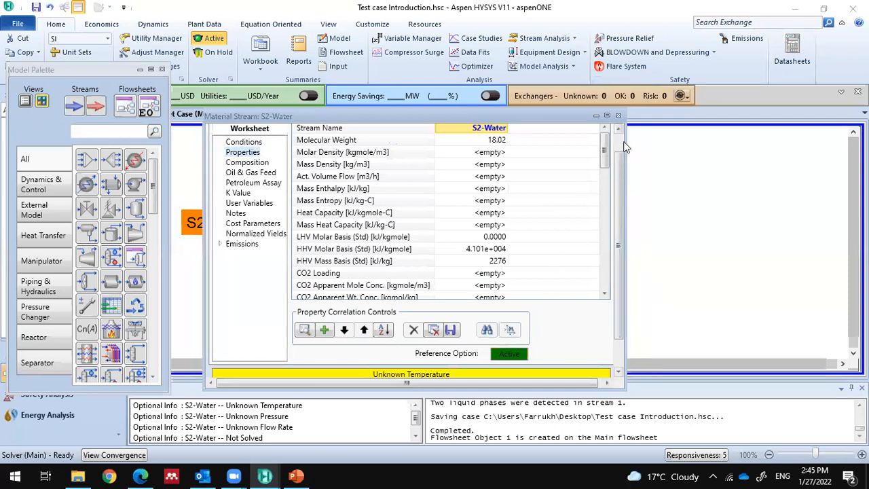
{"action": "left_click", "coordinate": [623, 133]}
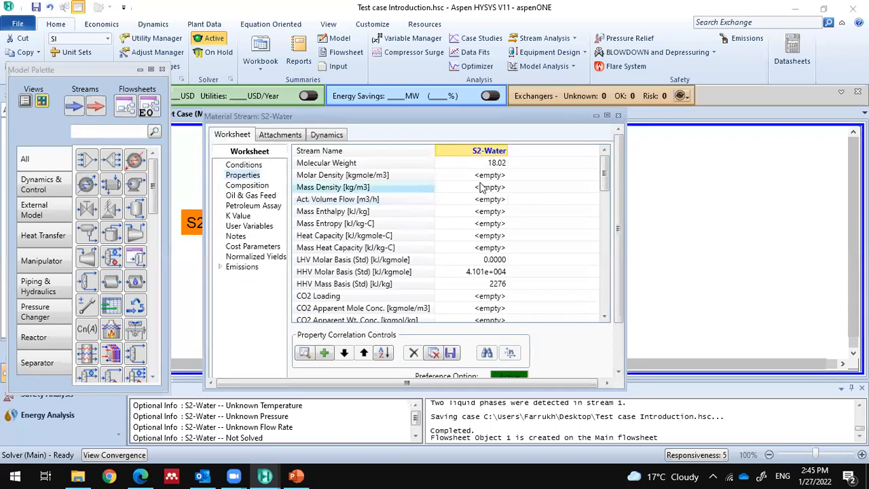
Step: Set the vapour/phase fraction of stream S2-Water to 0 in its conditions
{"action": "left_click", "coordinate": [236, 166]}
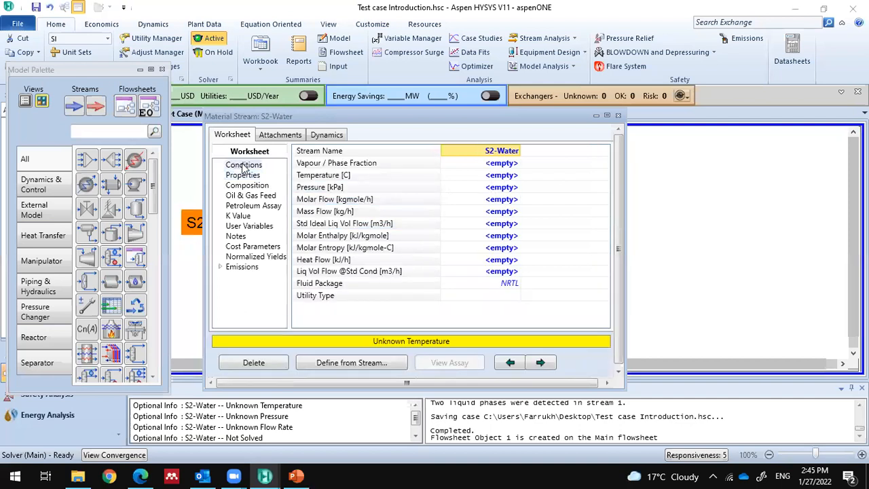
{"action": "left_click", "coordinate": [492, 178]}
{"action": "left_click", "coordinate": [500, 191]}
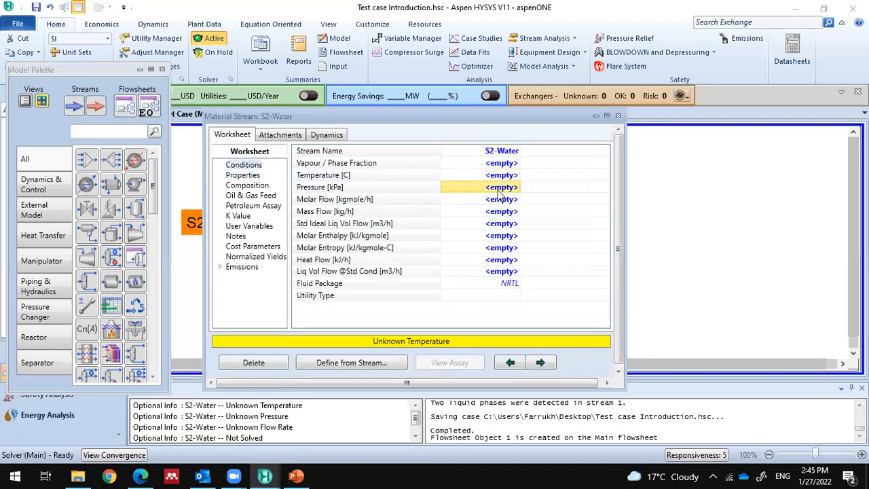
{"action": "left_click", "coordinate": [480, 166]}
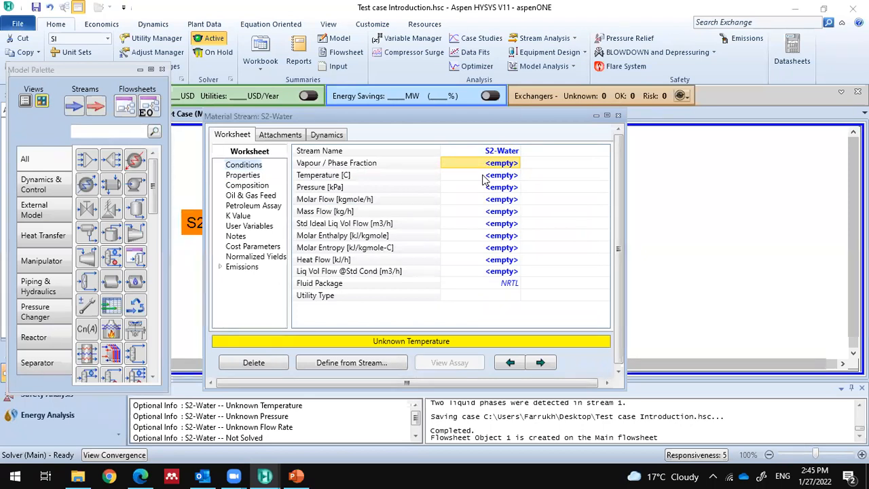
{"action": "type", "text": "0"}
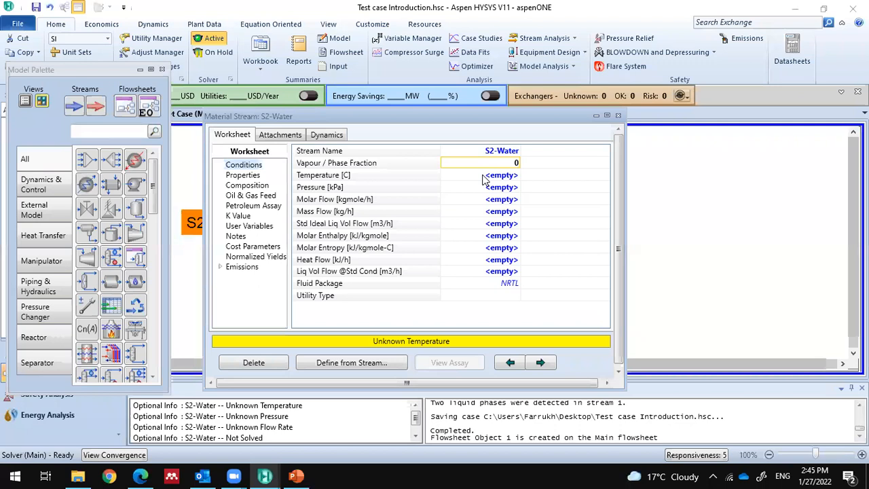
{"action": "left_click", "coordinate": [484, 178]}
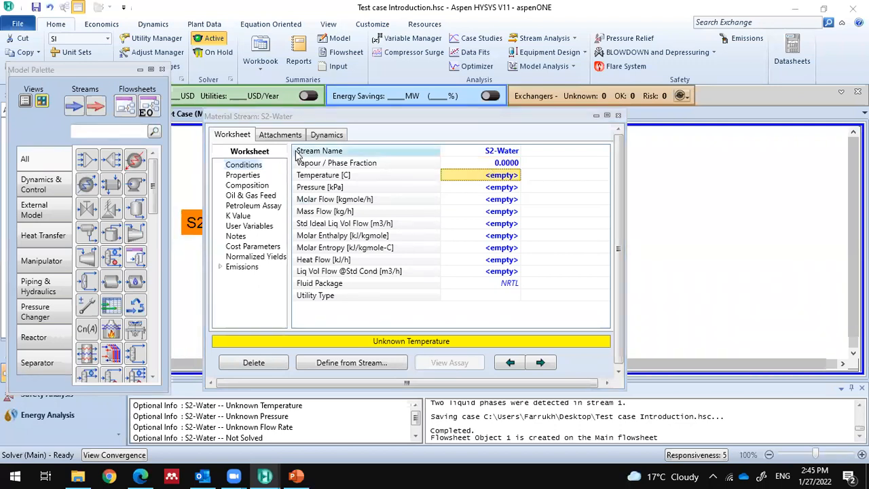
Step: Switch S2-Water's vapour/phase fraction to 1 and set it back to 0
{"action": "left_click", "coordinate": [358, 165]}
{"action": "left_click", "coordinate": [487, 166]}
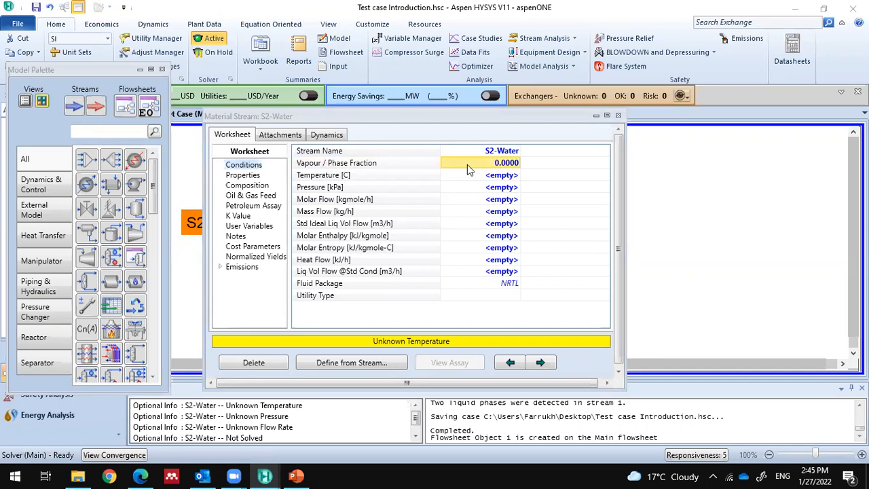
{"action": "type", "text": "1"}
{"action": "key", "text": "Return"}
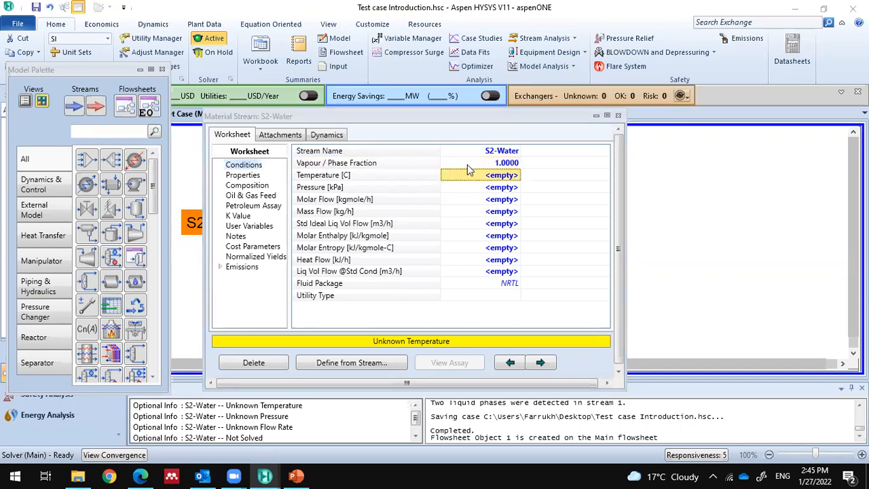
{"action": "left_click", "coordinate": [465, 165]}
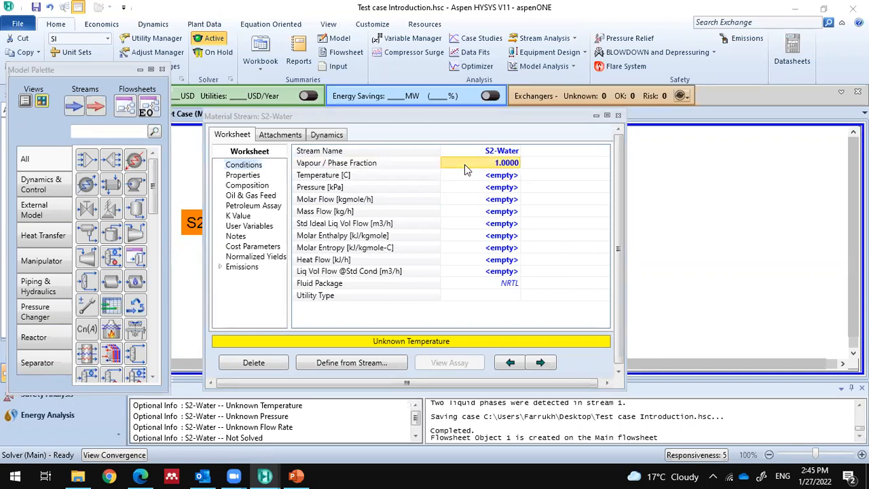
{"action": "type", "text": "0"}
{"action": "key", "text": "Return"}
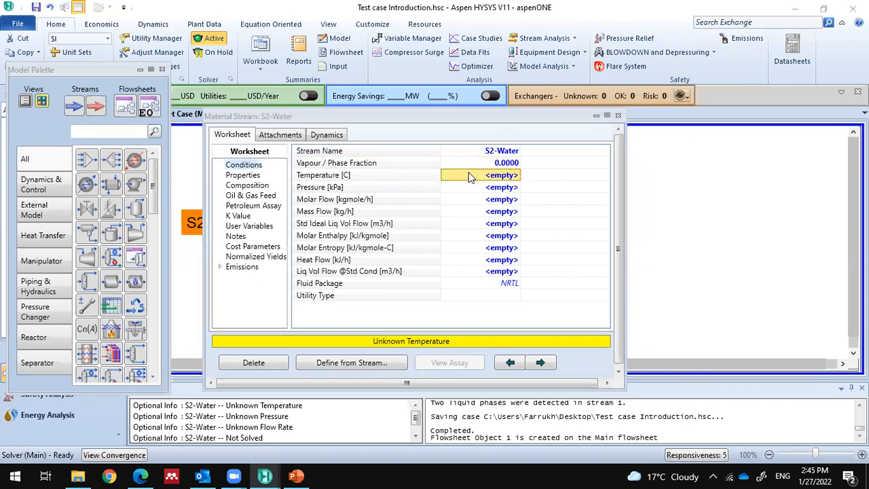
Step: Specify S2-Water's pressure as 1 atm and check the stream's calculated temperature
{"action": "left_click", "coordinate": [499, 185]}
{"action": "left_click", "coordinate": [499, 177]}
{"action": "left_click", "coordinate": [498, 188]}
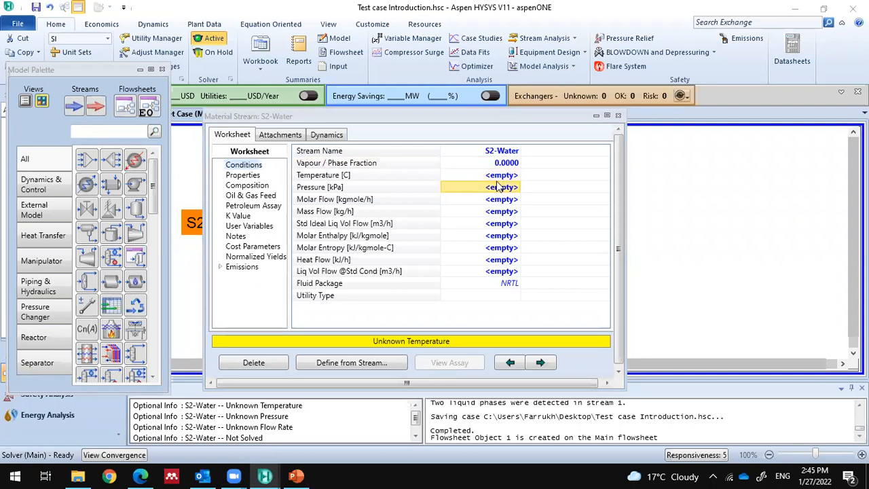
{"action": "type", "text": "1"}
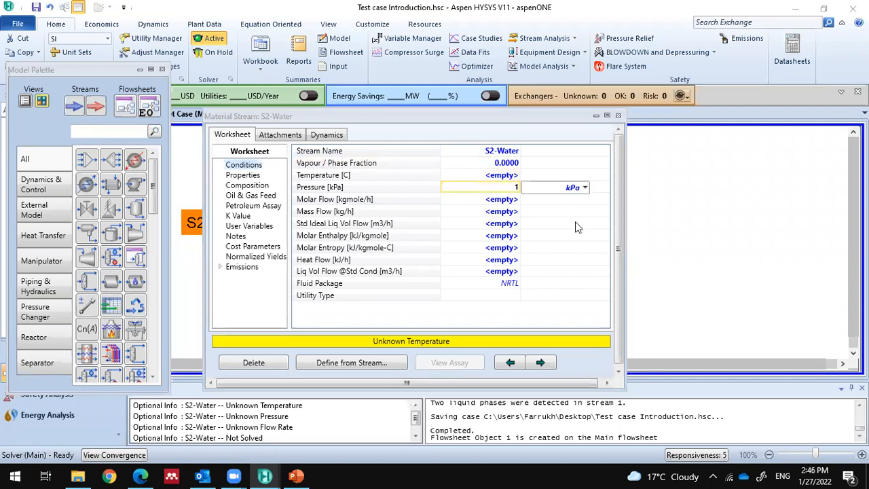
{"action": "left_click", "coordinate": [585, 188]}
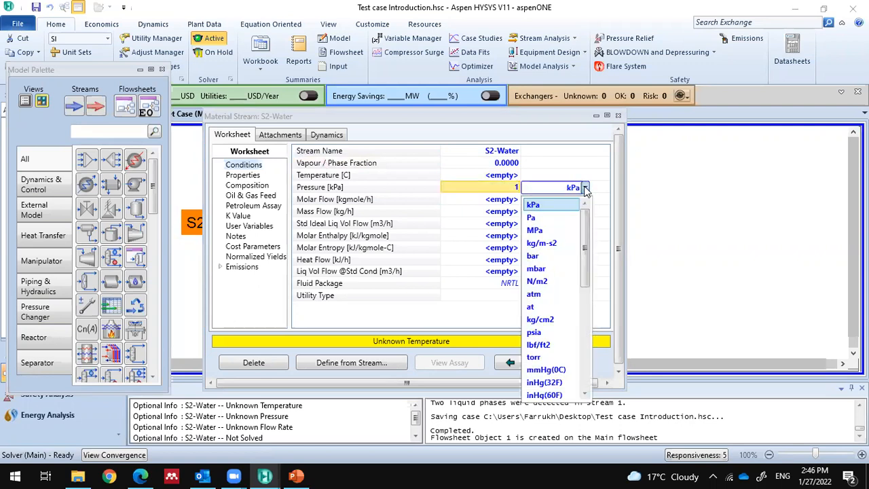
{"action": "left_click", "coordinate": [563, 294]}
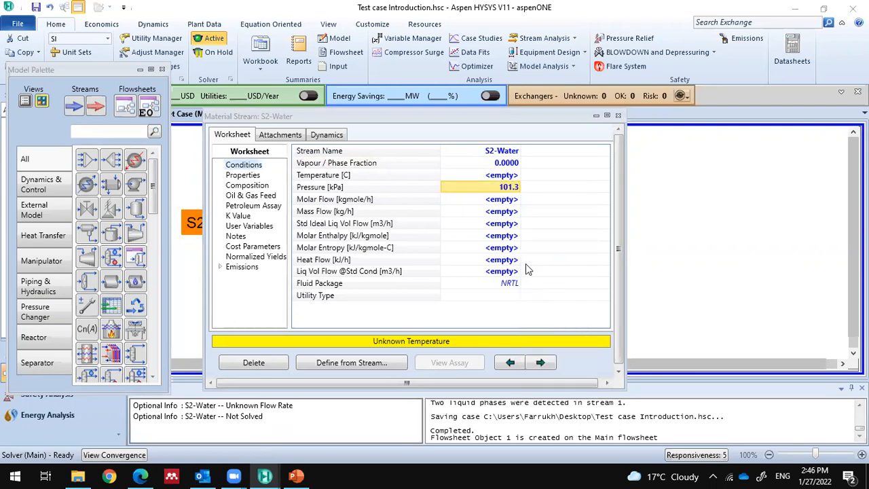
{"action": "left_click", "coordinate": [497, 176]}
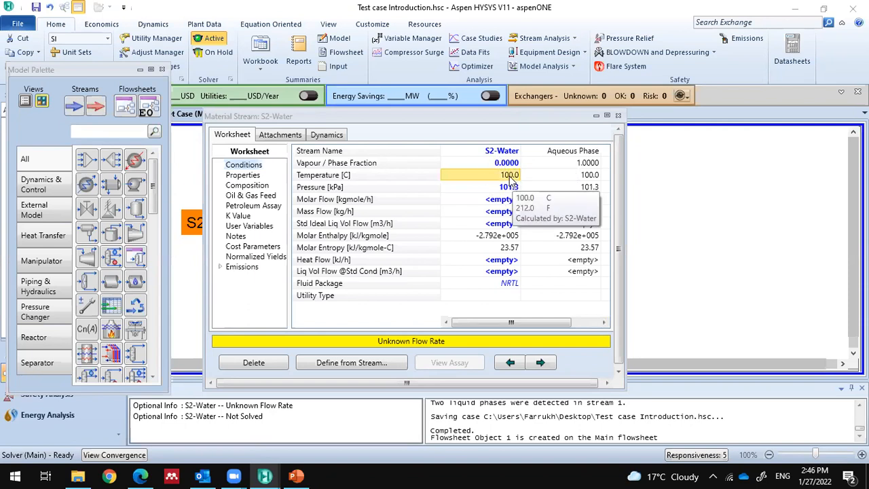
Step: Raise S2-Water's pressure to 2 atm
{"action": "left_click", "coordinate": [511, 187]}
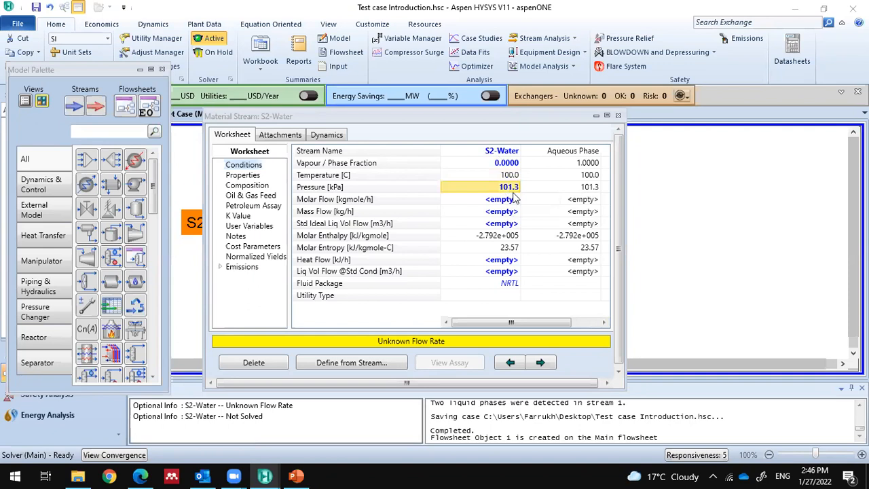
{"action": "type", "text": "2"}
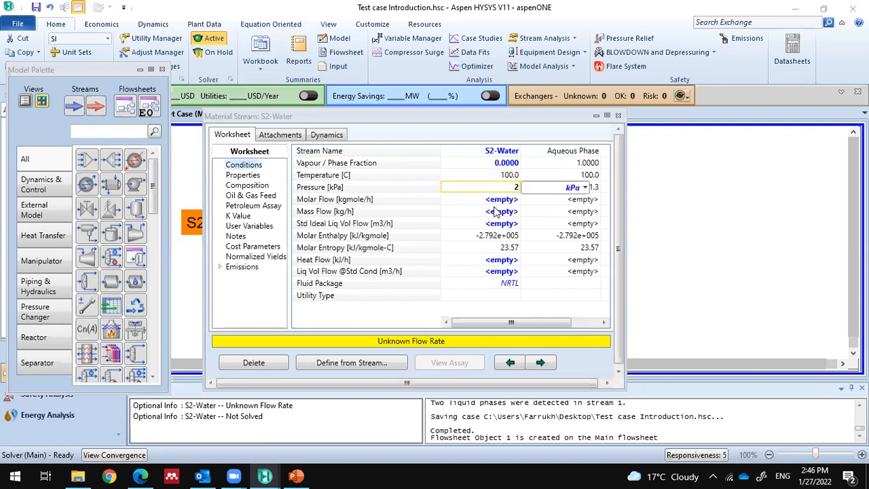
{"action": "left_click", "coordinate": [585, 187]}
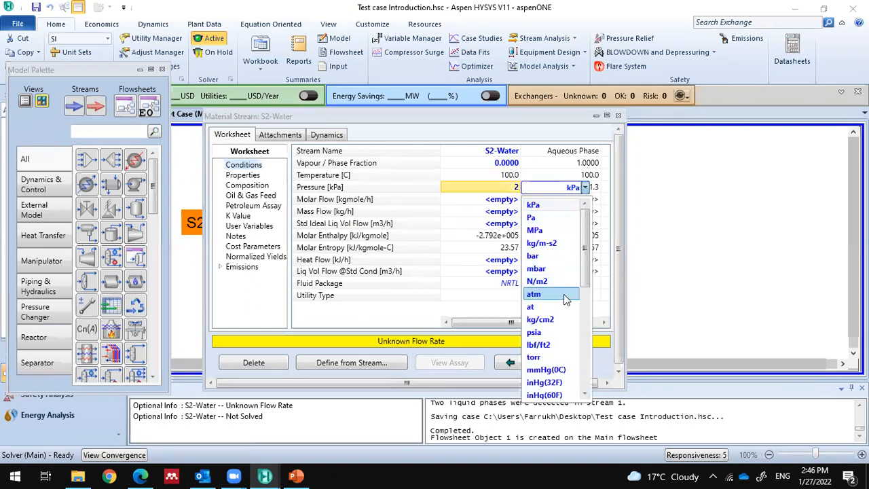
{"action": "left_click", "coordinate": [543, 243]}
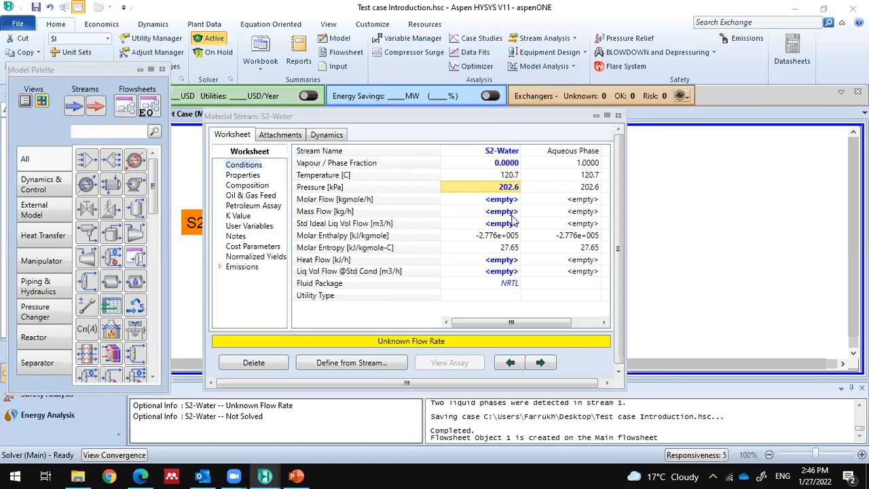
Step: Enter a mass flow of 15 kg/h for stream S2-Water
{"action": "left_click", "coordinate": [506, 200]}
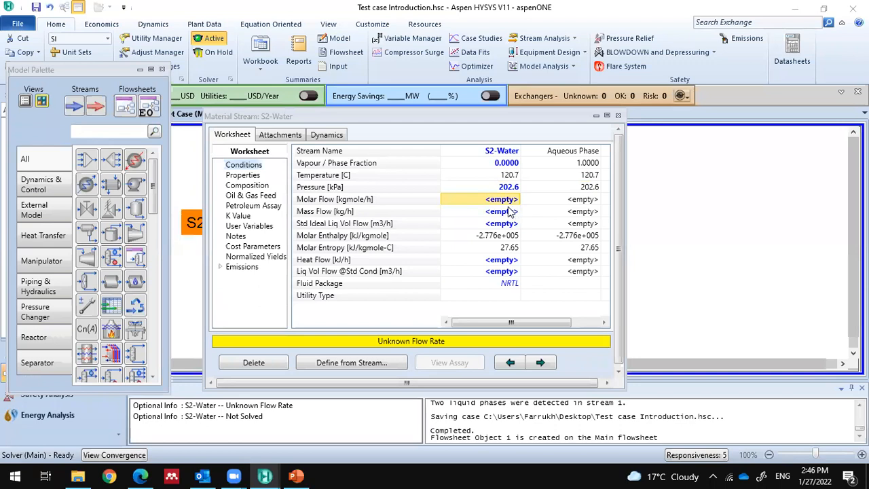
{"action": "left_click", "coordinate": [506, 212]}
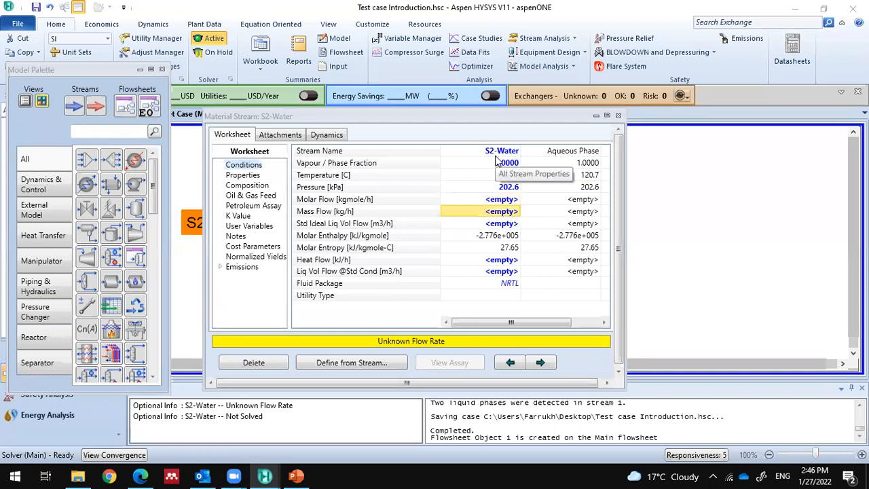
{"action": "type", "text": "1"}
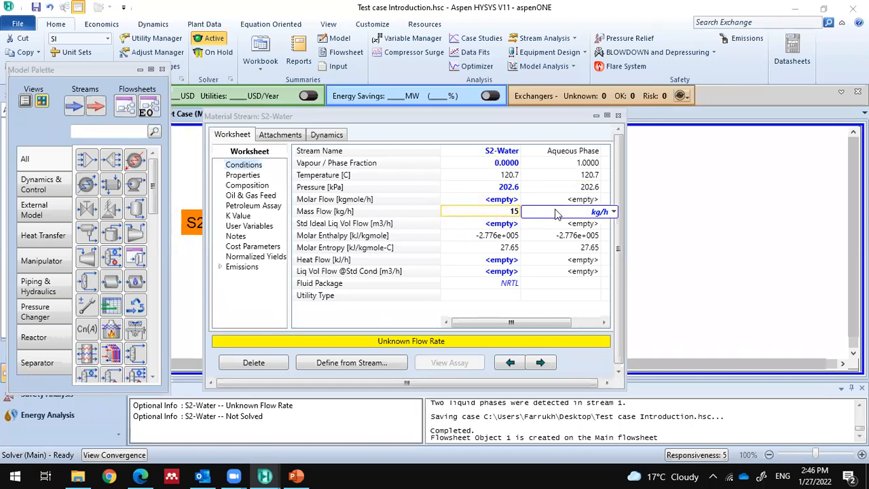
{"action": "type", "text": "5"}
{"action": "key", "text": "Return"}
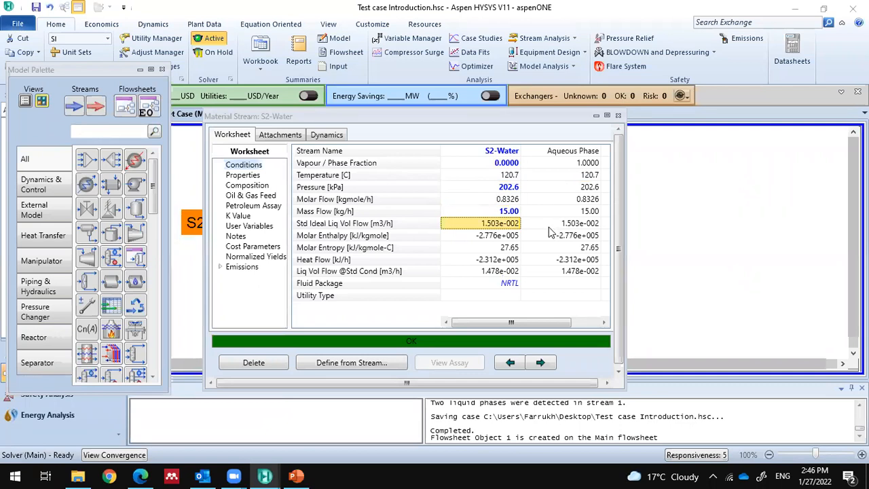
Step: Change S2-Water's mass flow to 25 kg/h
{"action": "left_click", "coordinate": [513, 212]}
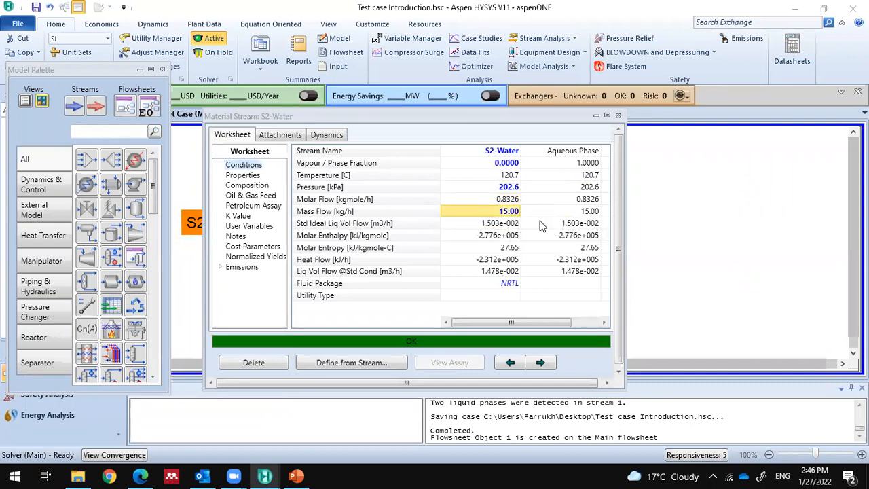
{"action": "type", "text": "25"}
{"action": "key", "text": "Return"}
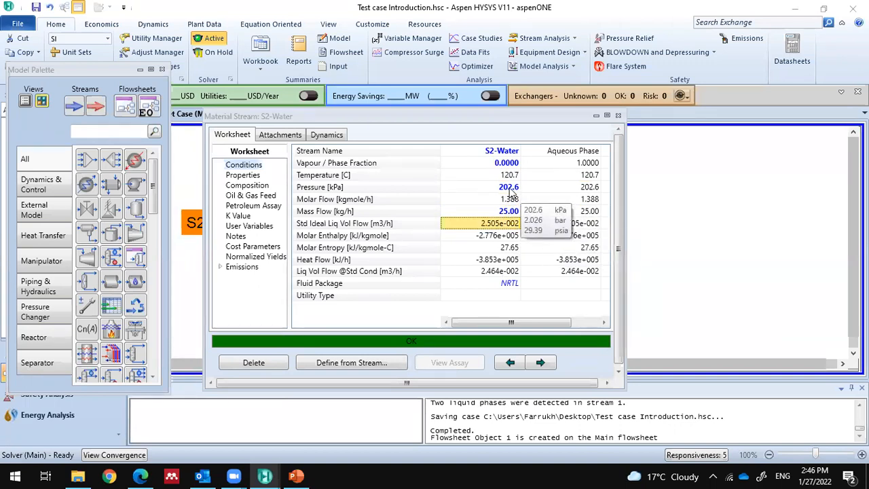
Step: Try a vapour/phase fraction of 1 for S2-Water to compare the stream conditions, and restore it to 0
{"action": "left_click", "coordinate": [506, 166]}
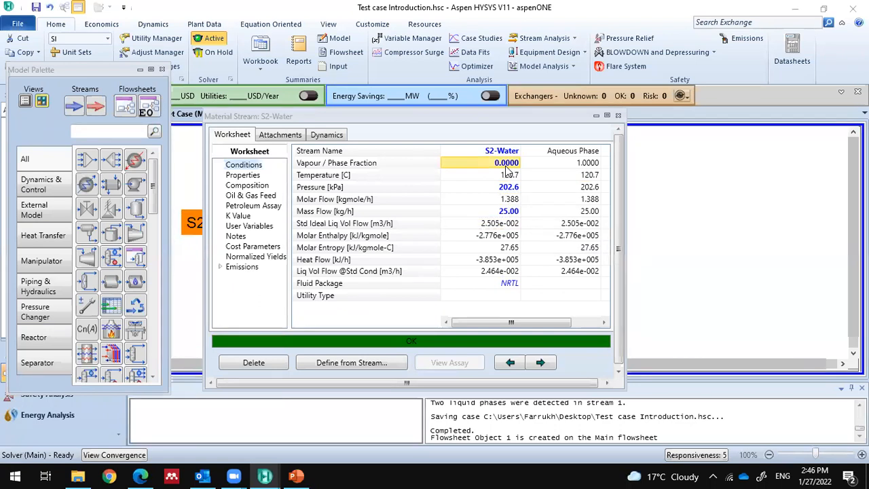
{"action": "type", "text": "1"}
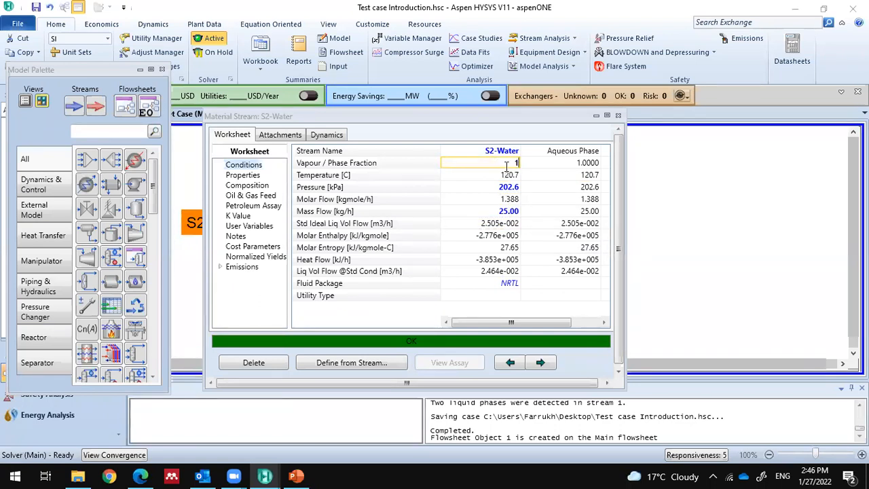
{"action": "key", "text": "Return"}
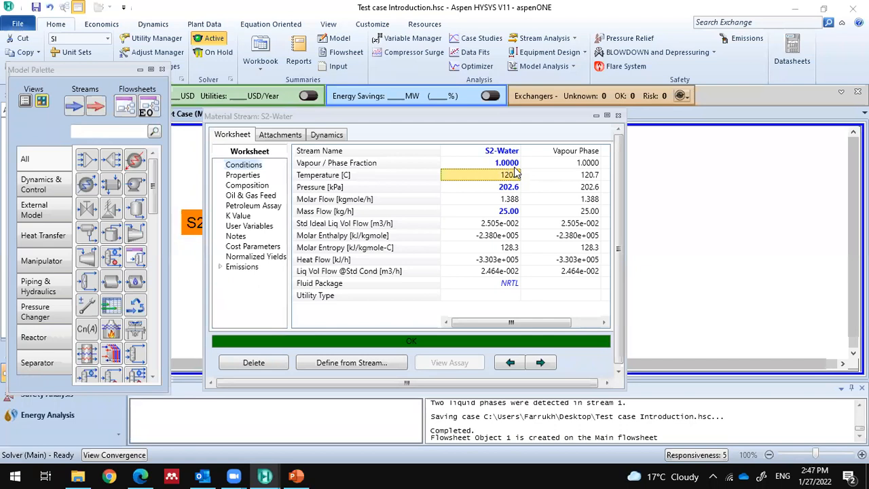
{"action": "key", "text": "Up"}
{"action": "type", "text": "0"}
{"action": "key", "text": "Return"}
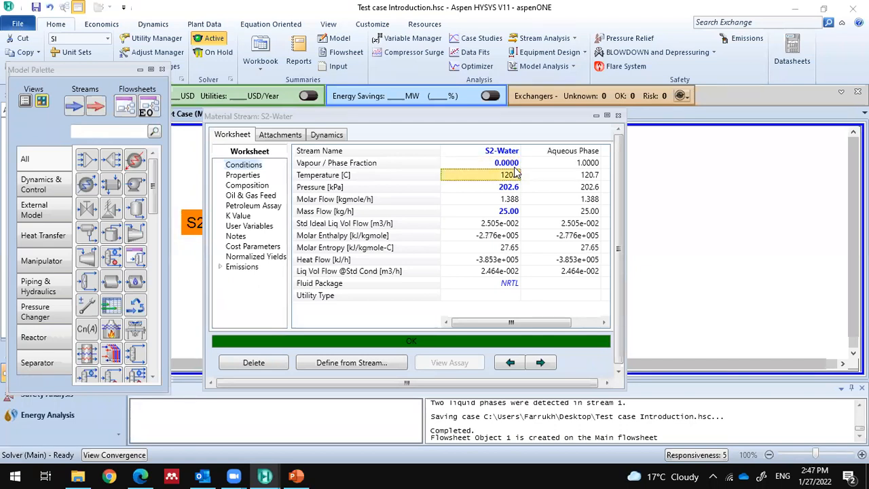
Step: Set S2-Water's pressure back to 1 atm
{"action": "left_click", "coordinate": [516, 198]}
{"action": "left_click", "coordinate": [514, 188]}
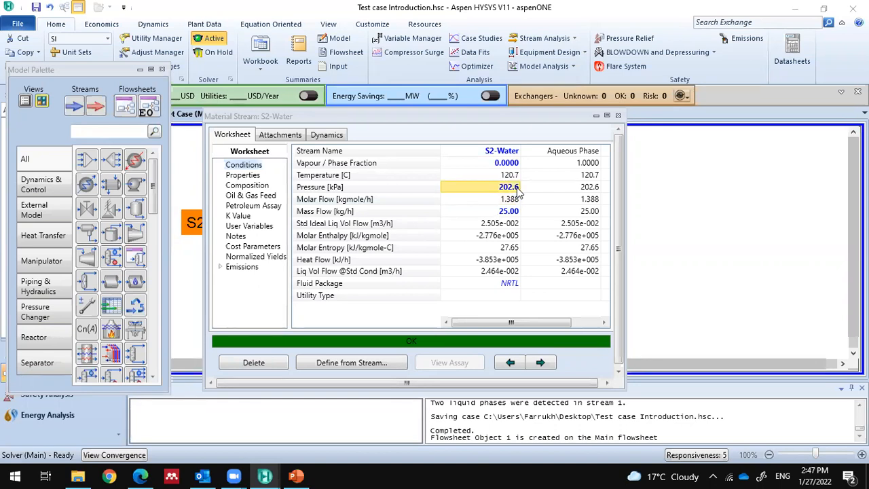
{"action": "type", "text": "2"}
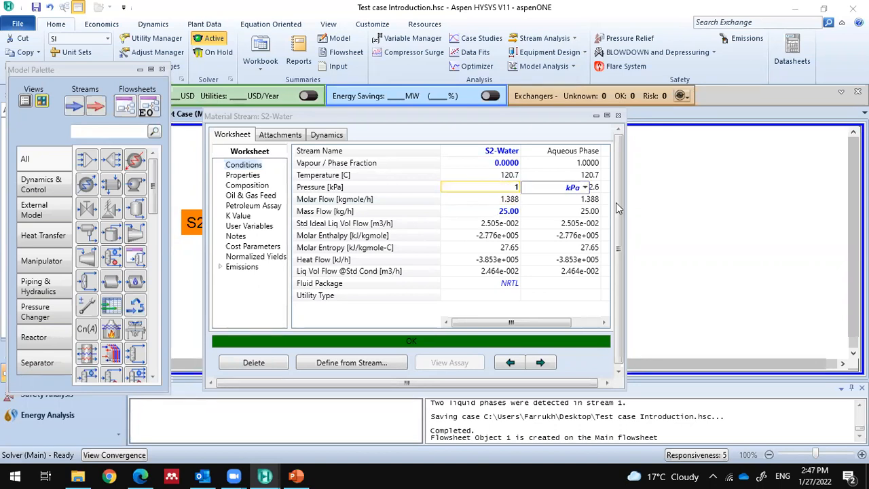
{"action": "left_click", "coordinate": [584, 187]}
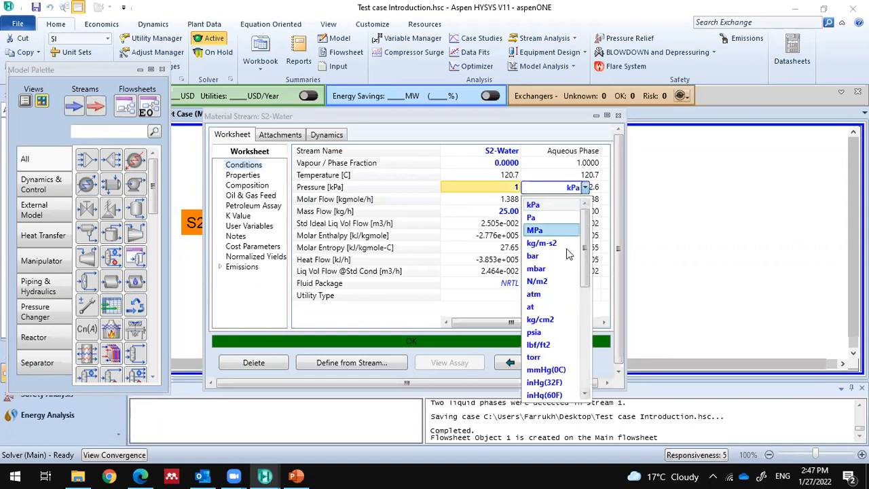
{"action": "left_click", "coordinate": [544, 294]}
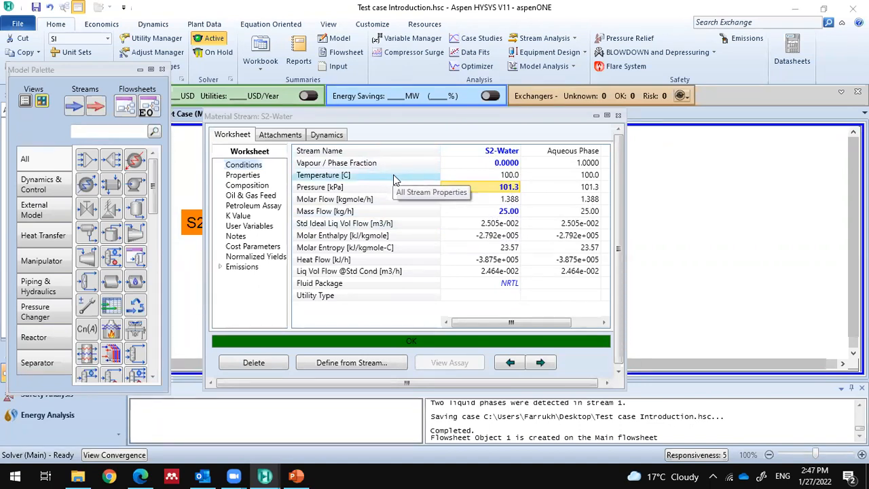
{"action": "left_click", "coordinate": [510, 165]}
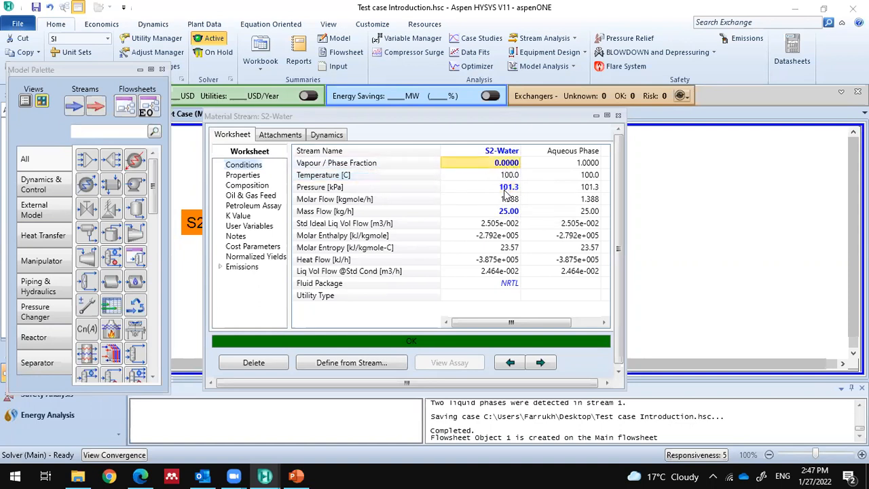
{"action": "left_click", "coordinate": [506, 190]}
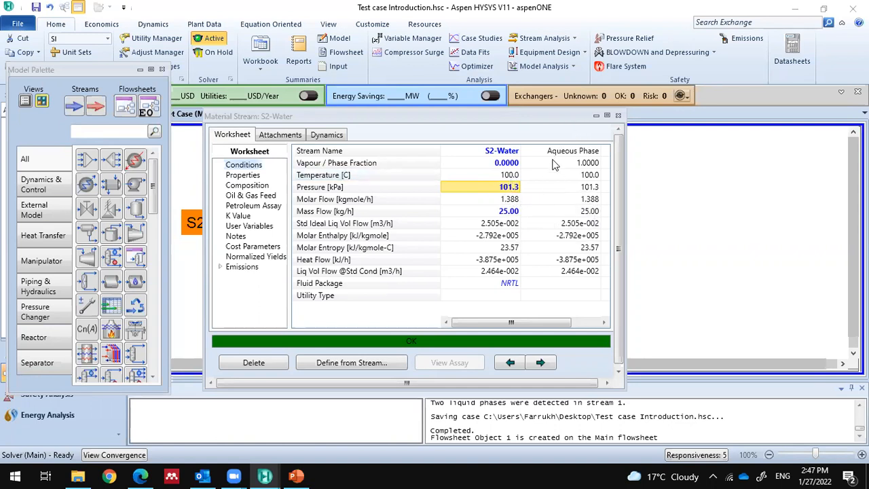
{"action": "left_click", "coordinate": [503, 154]}
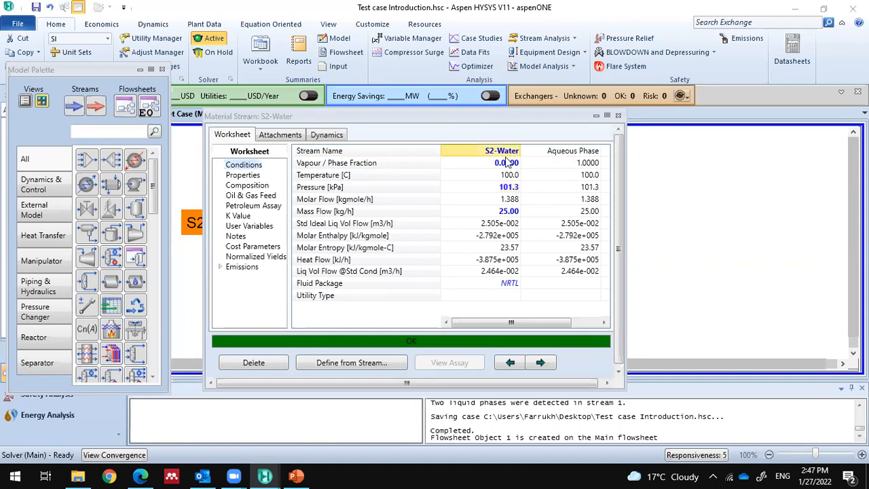
Step: Examine S2-Water's specified and calculated conditions and its mass-fraction composition
{"action": "left_click", "coordinate": [508, 163]}
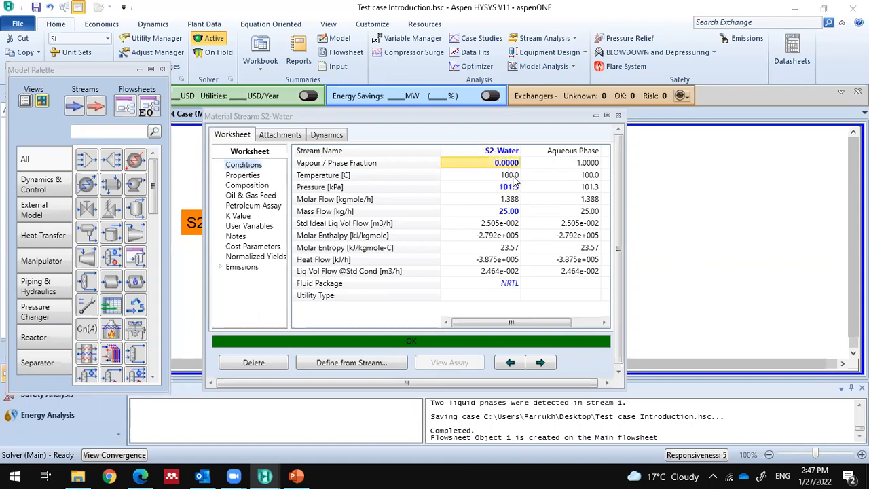
{"action": "key", "text": "Down"}
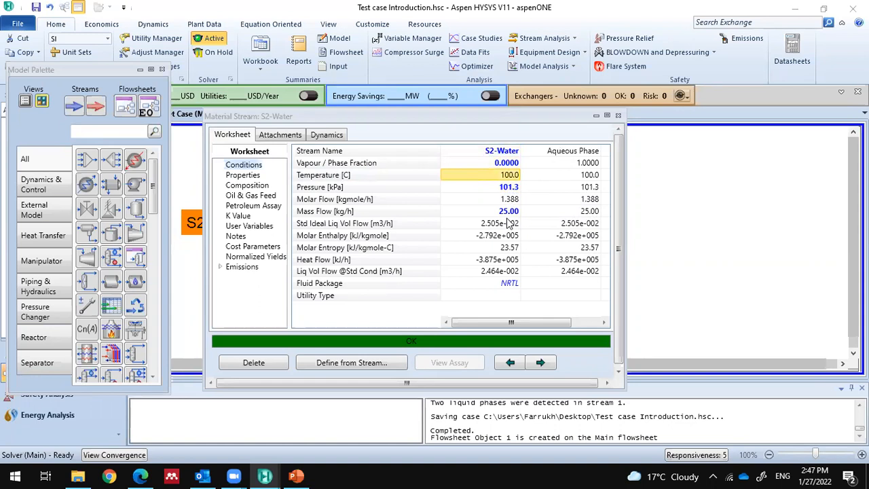
{"action": "left_click", "coordinate": [509, 201]}
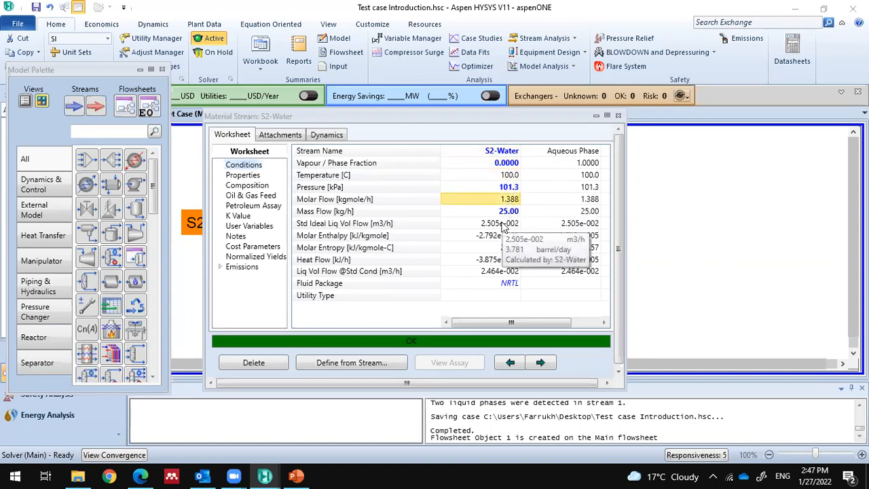
{"action": "left_click", "coordinate": [503, 225]}
{"action": "double_click", "coordinate": [511, 230]}
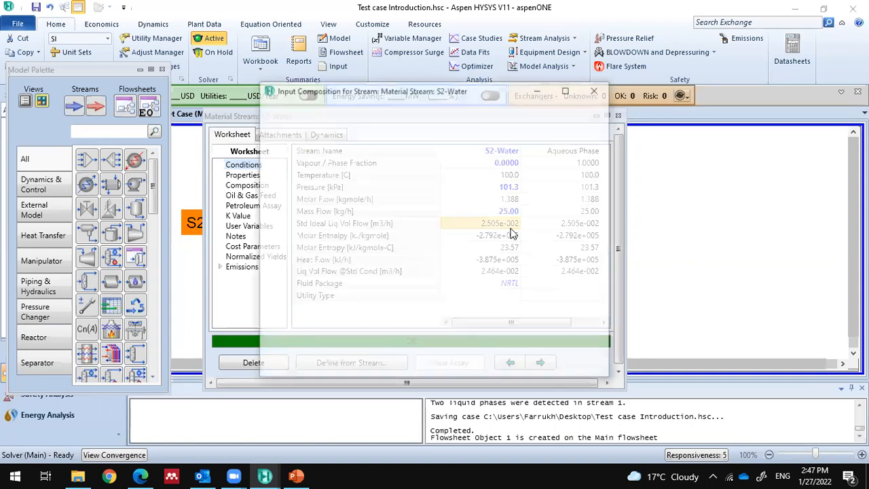
{"action": "left_click", "coordinate": [570, 86]}
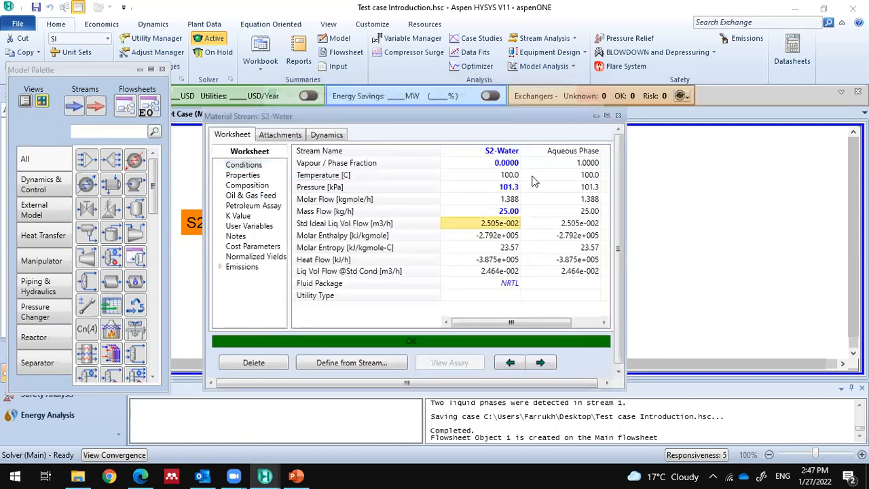
{"action": "left_click", "coordinate": [509, 211]}
{"action": "double_click", "coordinate": [513, 213]}
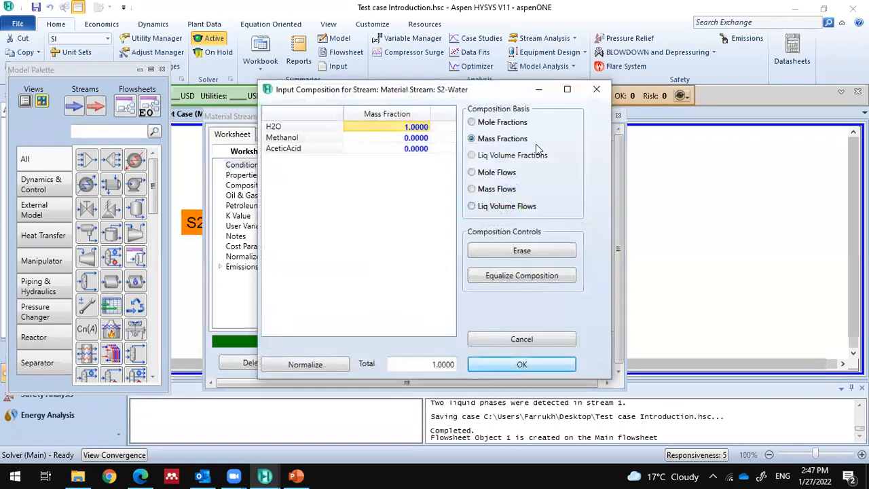
{"action": "key", "text": "Escape"}
Step: Set S2-Water's mass flow to 30 kg/h and close the stream's window
{"action": "left_click", "coordinate": [517, 188]}
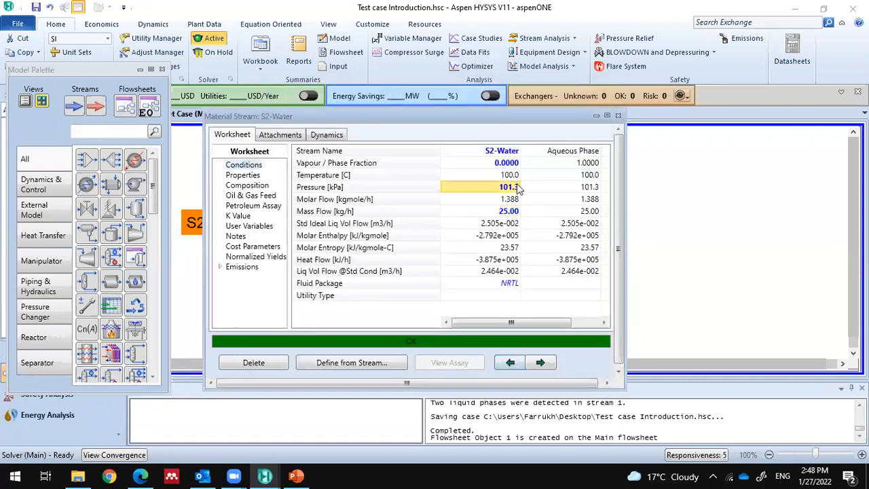
{"action": "left_click", "coordinate": [508, 212]}
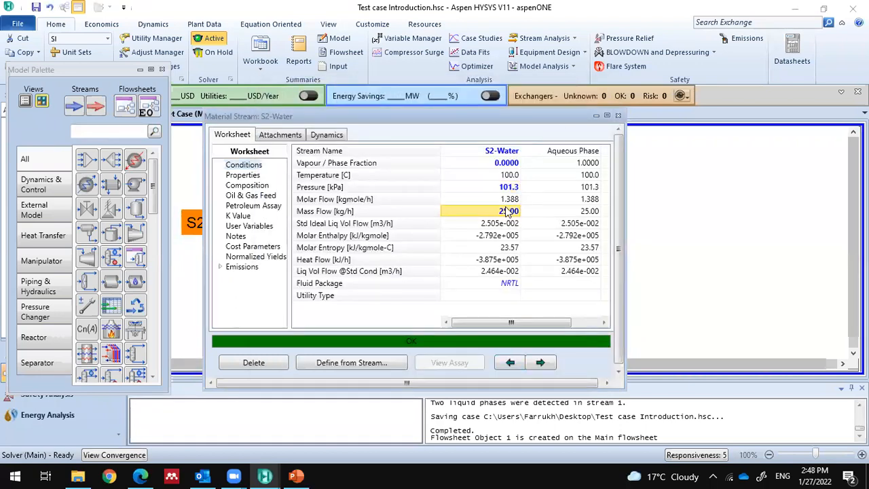
{"action": "type", "text": "30"}
{"action": "key", "text": "Return"}
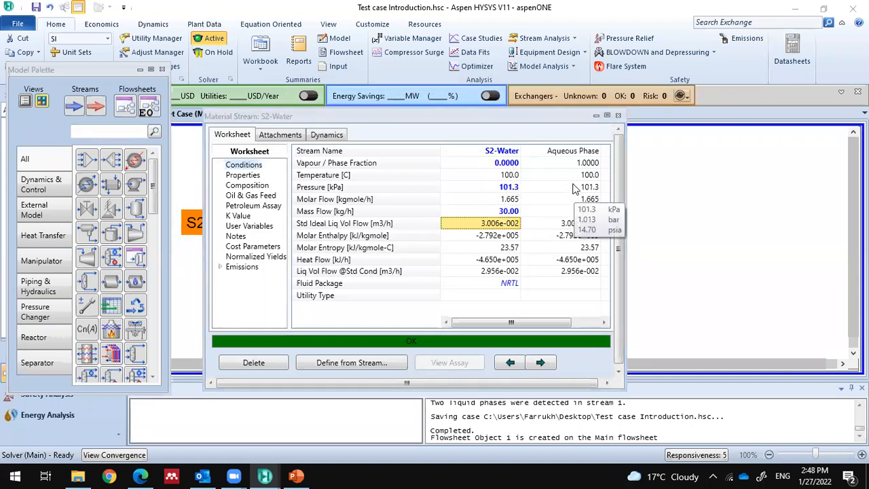
{"action": "left_click", "coordinate": [619, 116]}
Step: Arrange streams S1 and S2-Water on the flowsheet, lining up S2-Water directly below S1
{"action": "left_click", "coordinate": [573, 152]}
{"action": "left_click", "coordinate": [231, 234]}
{"action": "left_click_drag", "start_coordinate": [230, 229], "coordinate": [230, 230]}
{"action": "left_click_drag", "start_coordinate": [230, 177], "coordinate": [240, 175]}
{"action": "left_click", "coordinate": [267, 207]}
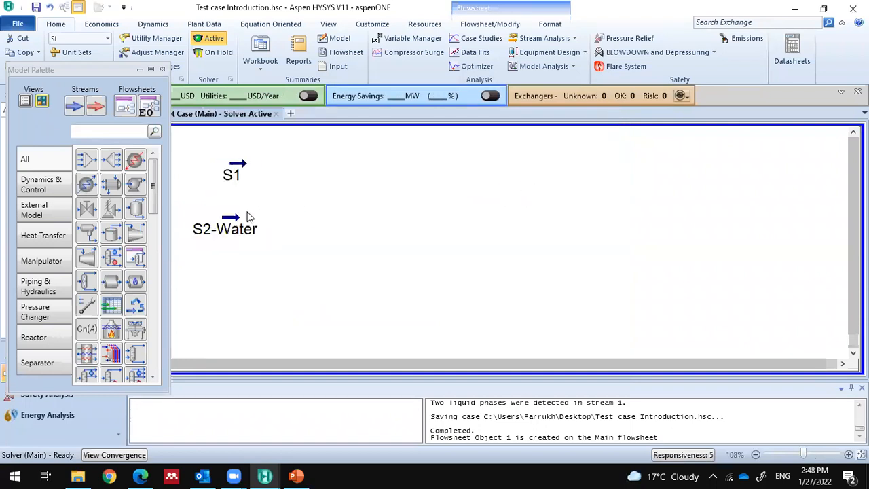
{"action": "left_click", "coordinate": [255, 234]}
{"action": "mouse_move", "coordinate": [242, 232]}
{"action": "left_mouse_down"}
{"action": "mouse_move", "coordinate": [250, 215]}
{"action": "mouse_move", "coordinate": [251, 231]}
{"action": "mouse_move", "coordinate": [250, 220]}
{"action": "left_mouse_up"}
{"action": "left_click", "coordinate": [287, 218]}
{"action": "left_click", "coordinate": [259, 222]}
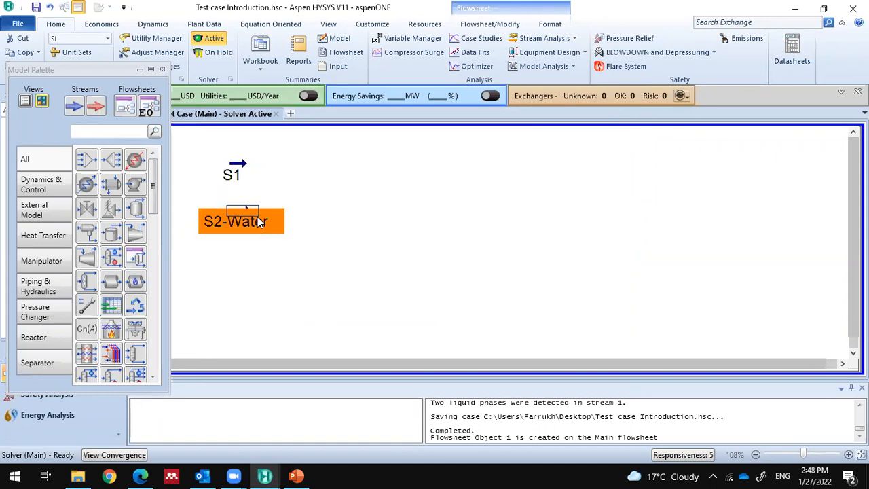
{"action": "left_click", "coordinate": [309, 216]}
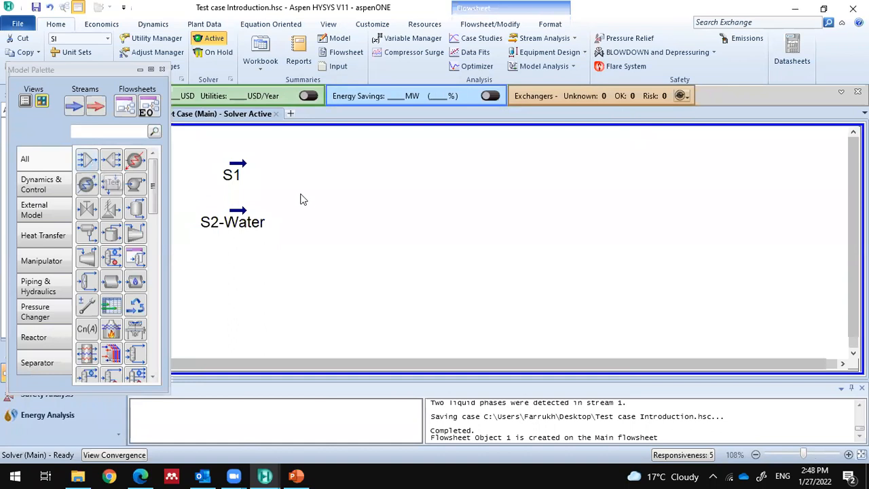
Step: Place a mixer on the flowsheet to the right of streams S1 and S2-Water
{"action": "left_click", "coordinate": [83, 160]}
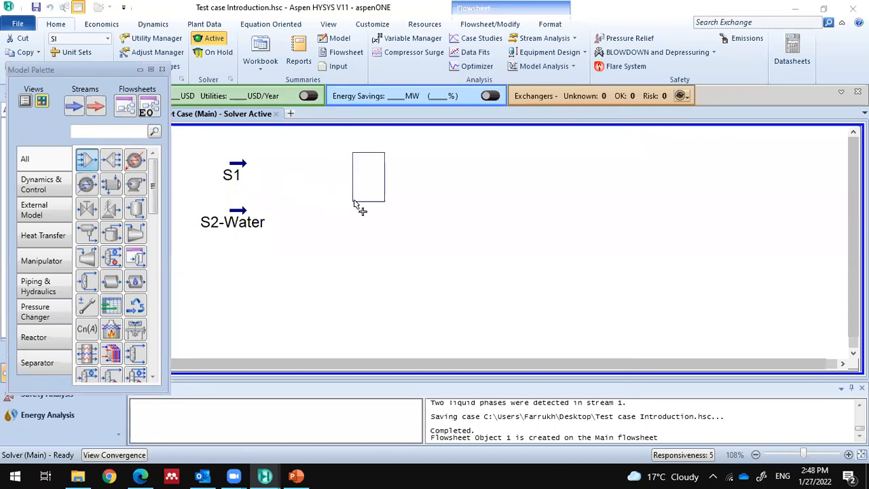
{"action": "left_click", "coordinate": [330, 206]}
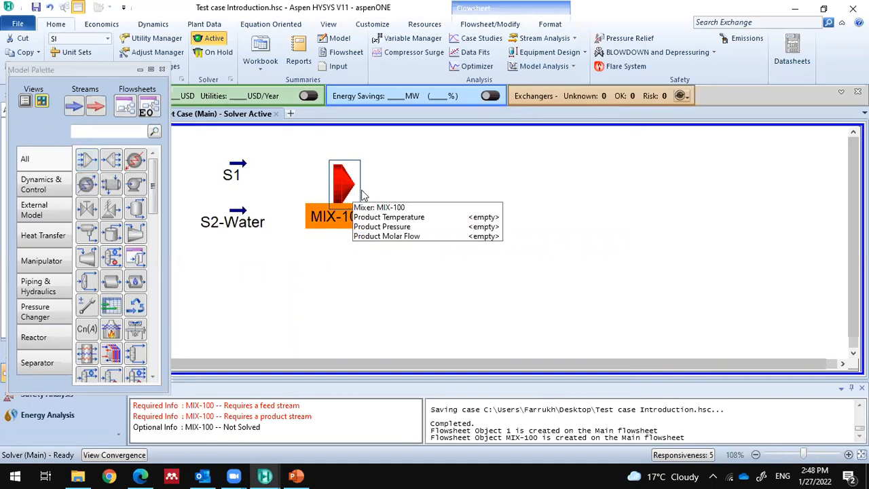
{"action": "left_click", "coordinate": [405, 183]}
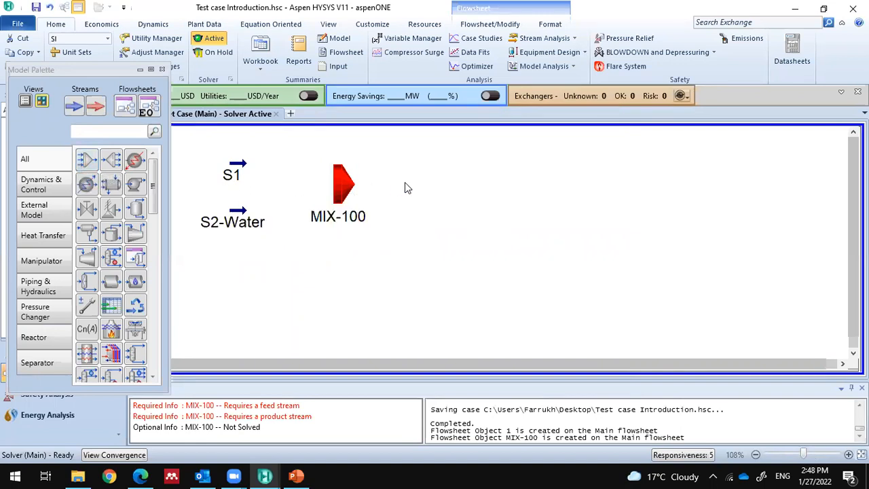
Step: Open the mixer's connections and attach S1 and S2-Water as its inlet streams
{"action": "double_click", "coordinate": [344, 195]}
{"action": "left_click_drag", "start_coordinate": [379, 156], "coordinate": [564, 87]}
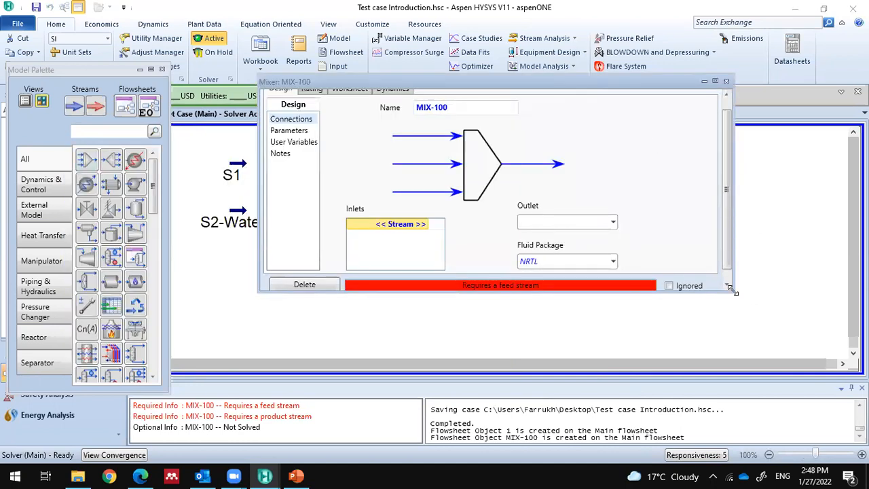
{"action": "left_click_drag", "start_coordinate": [732, 288], "coordinate": [816, 386]}
{"action": "left_click", "coordinate": [415, 237]}
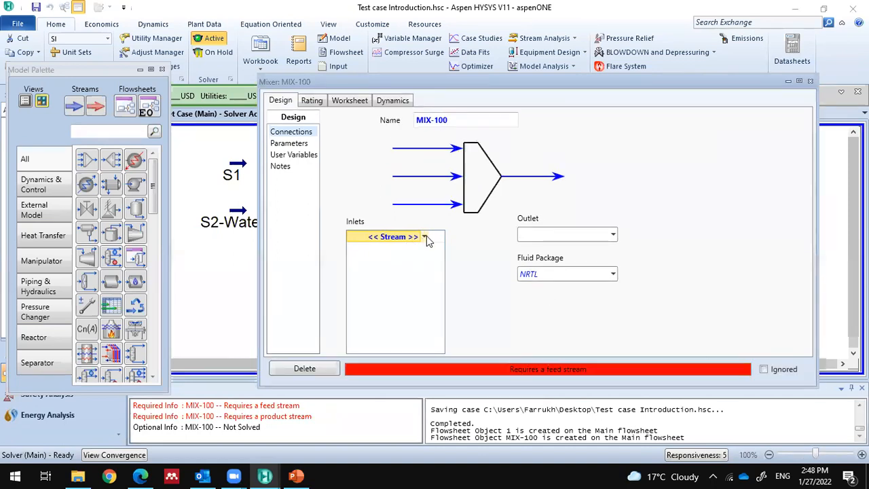
{"action": "left_click", "coordinate": [425, 237]}
{"action": "left_click", "coordinate": [454, 228]}
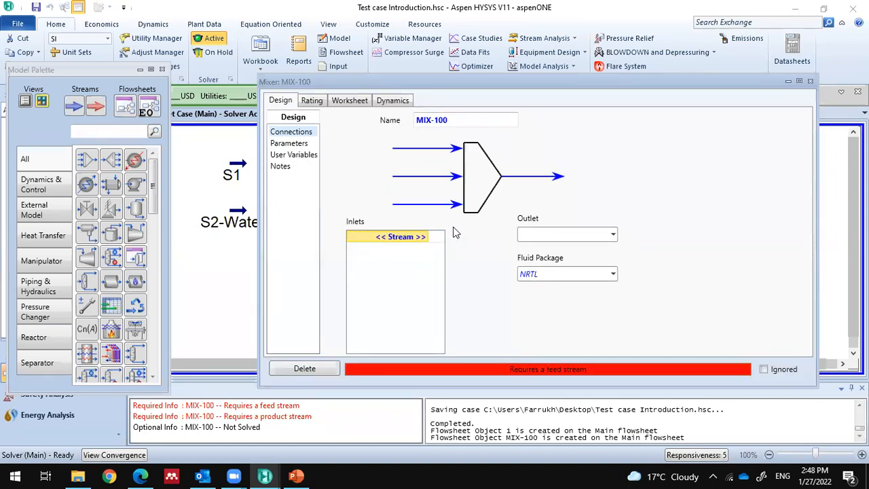
{"action": "left_click", "coordinate": [414, 237]}
{"action": "left_click", "coordinate": [425, 237]}
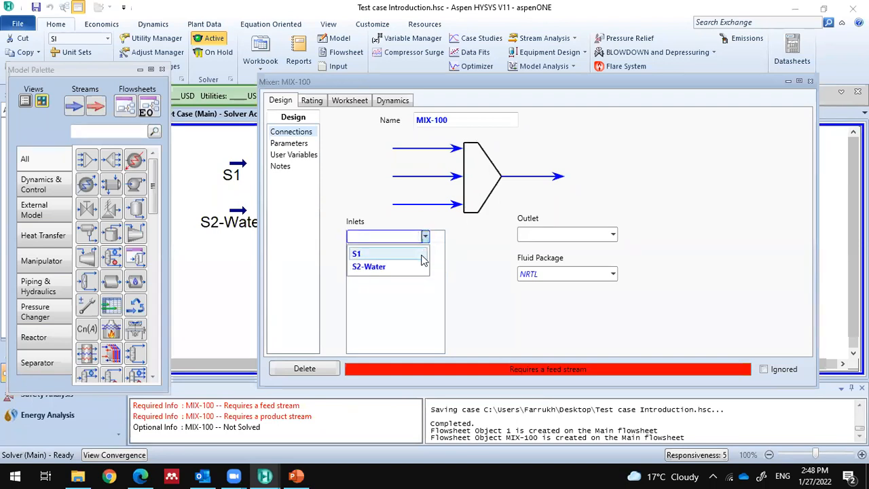
{"action": "left_click", "coordinate": [422, 254]}
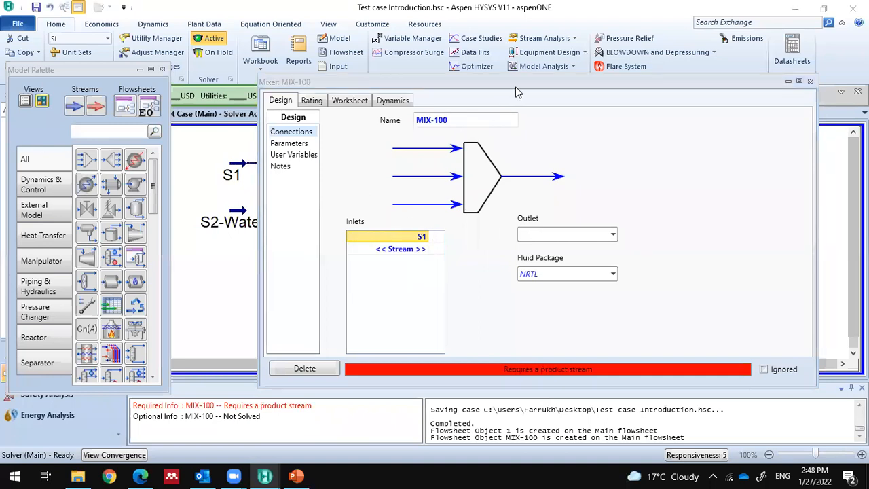
{"action": "left_click", "coordinate": [426, 232]}
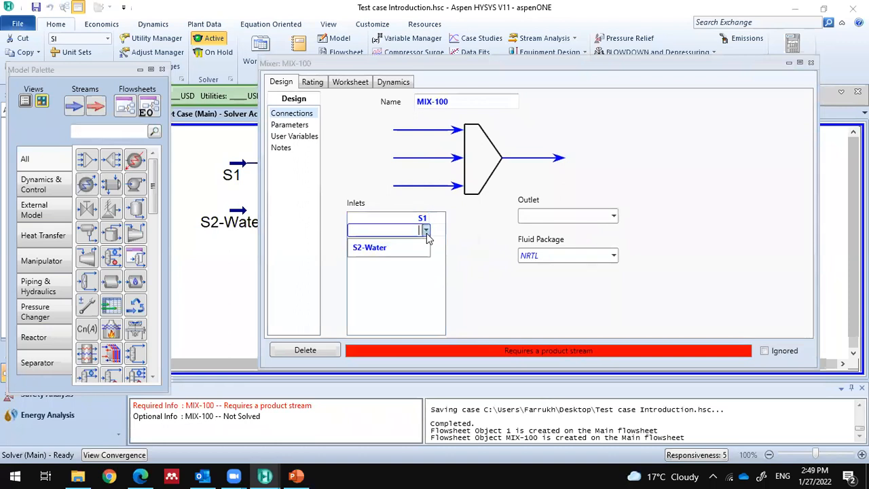
{"action": "left_click", "coordinate": [398, 247]}
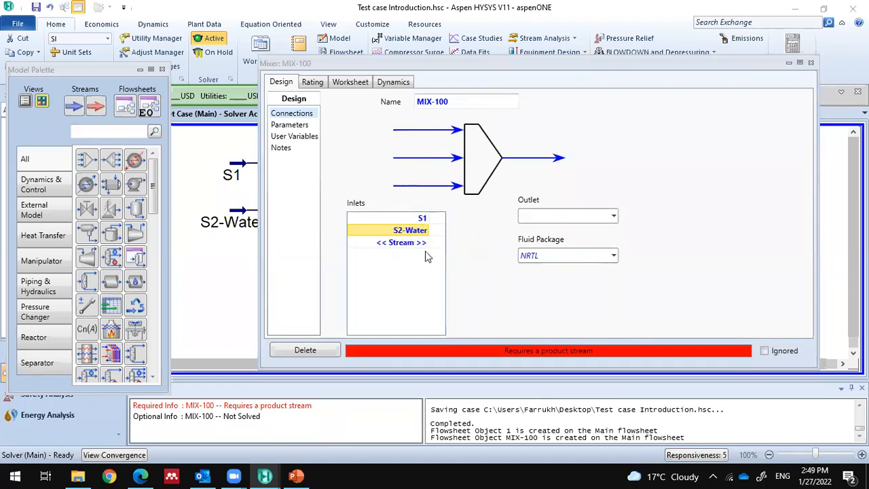
{"action": "left_click", "coordinate": [401, 243]}
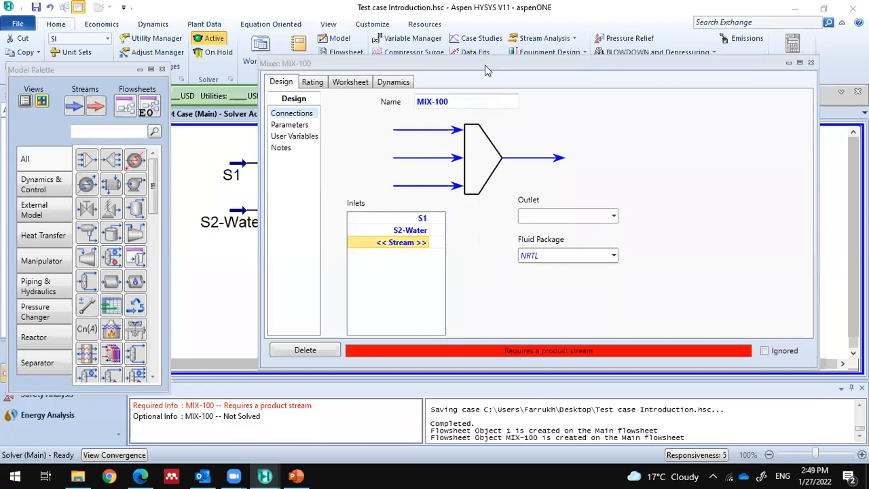
Step: Create the mixer's outlet stream with the name S3-Mixed, leaving NRTL as the fluid package
{"action": "left_click_drag", "start_coordinate": [486, 70], "coordinate": [277, 159]}
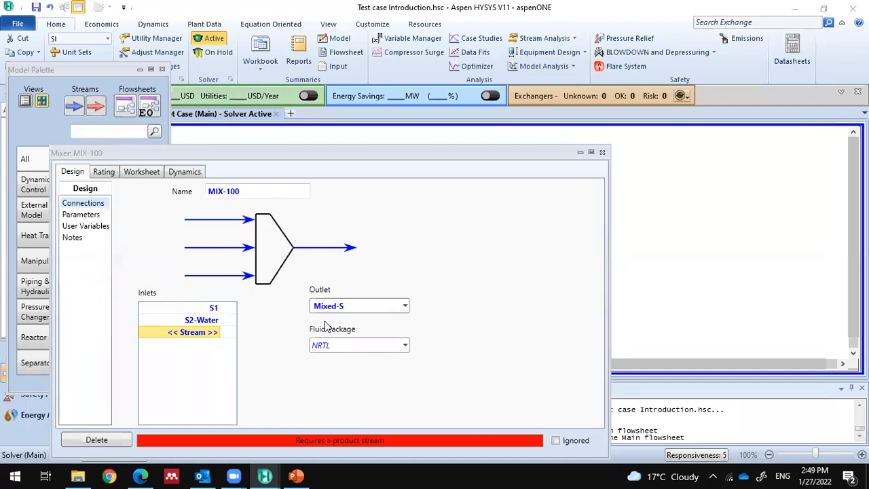
{"action": "key", "text": "BackSpace"}
{"action": "left_click", "coordinate": [379, 345]}
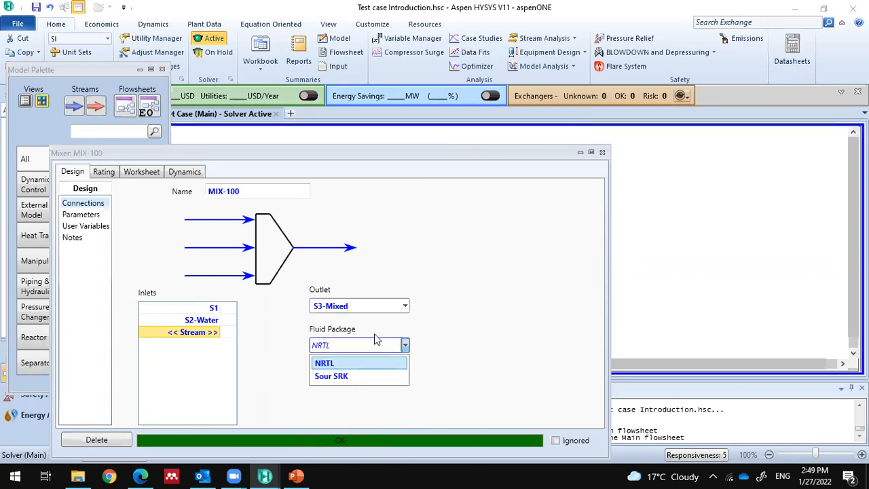
{"action": "left_click", "coordinate": [446, 329]}
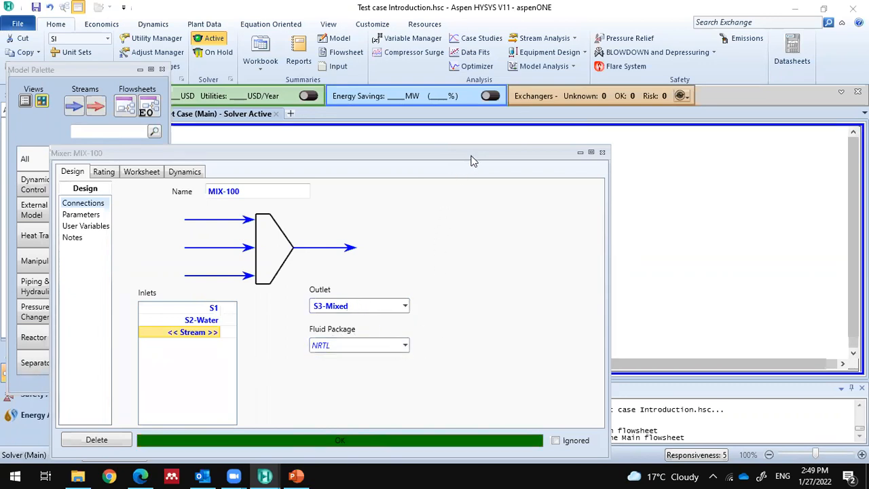
{"action": "left_click_drag", "start_coordinate": [472, 157], "coordinate": [555, 36]}
{"action": "left_click", "coordinate": [452, 186]}
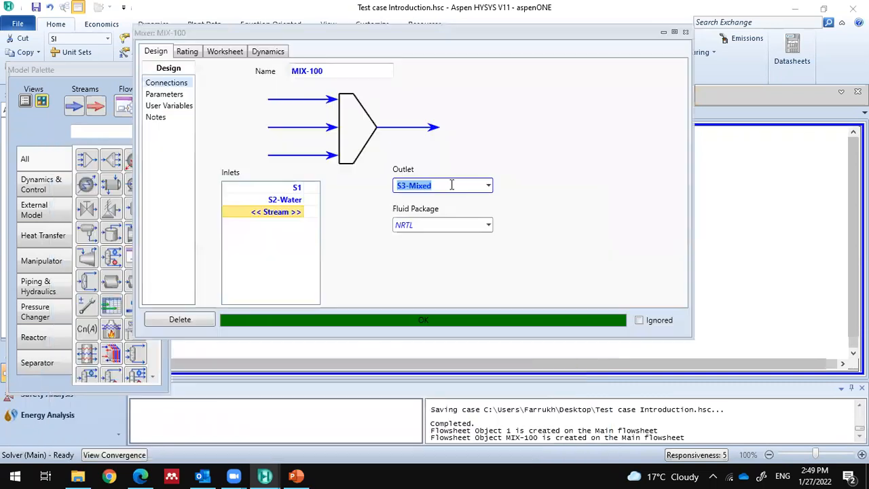
{"action": "left_click", "coordinate": [384, 262]}
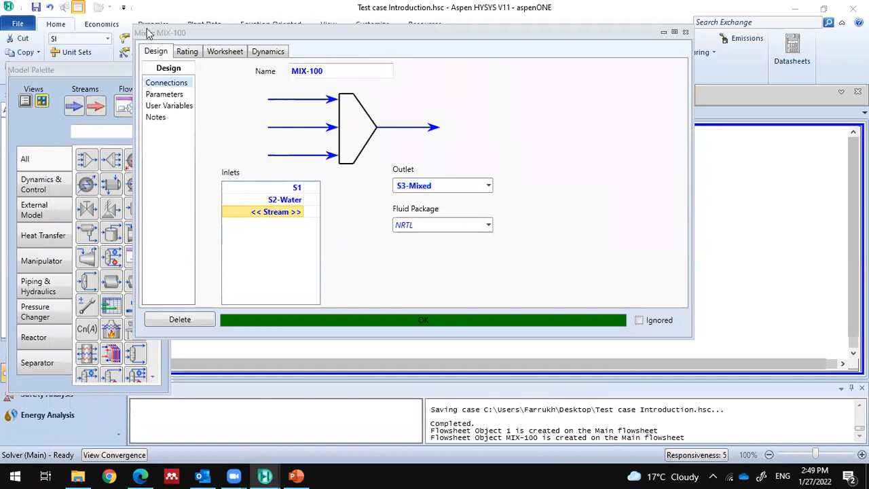
Step: Close the mixer's window and align S1 and S2-Water with the mixer's inlets so their connecting lines run straight
{"action": "left_click_drag", "start_coordinate": [146, 31], "coordinate": [127, 143]}
{"action": "left_click", "coordinate": [664, 144]}
{"action": "left_click_drag", "start_coordinate": [406, 199], "coordinate": [462, 199]}
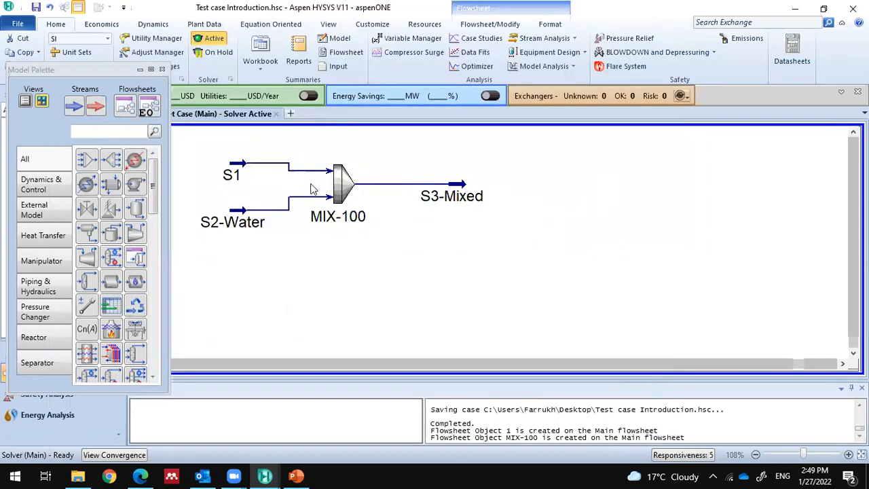
{"action": "left_click_drag", "start_coordinate": [231, 169], "coordinate": [219, 171]}
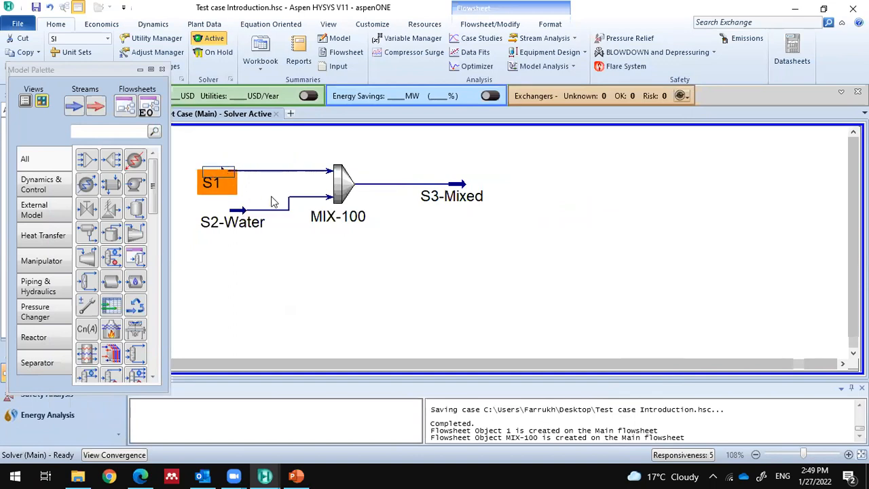
{"action": "left_click_drag", "start_coordinate": [246, 213], "coordinate": [224, 201]}
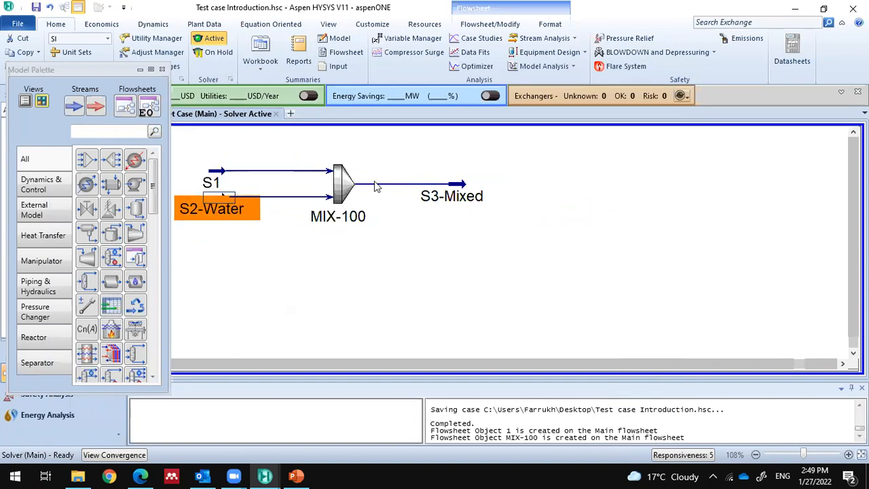
Step: Open the mixer's window and review its design parameters, user variables, connections and rating pages
{"action": "double_click", "coordinate": [447, 191]}
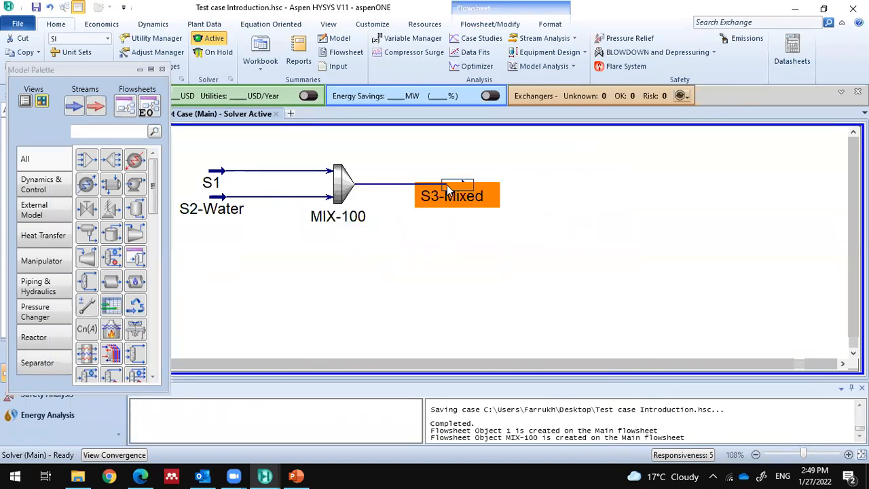
{"action": "left_click", "coordinate": [505, 182]}
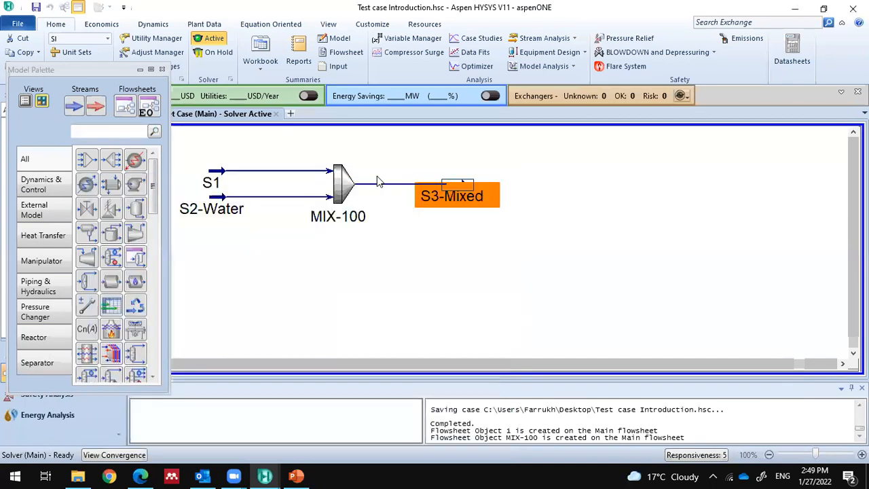
{"action": "left_click", "coordinate": [339, 185]}
{"action": "double_click", "coordinate": [339, 185]}
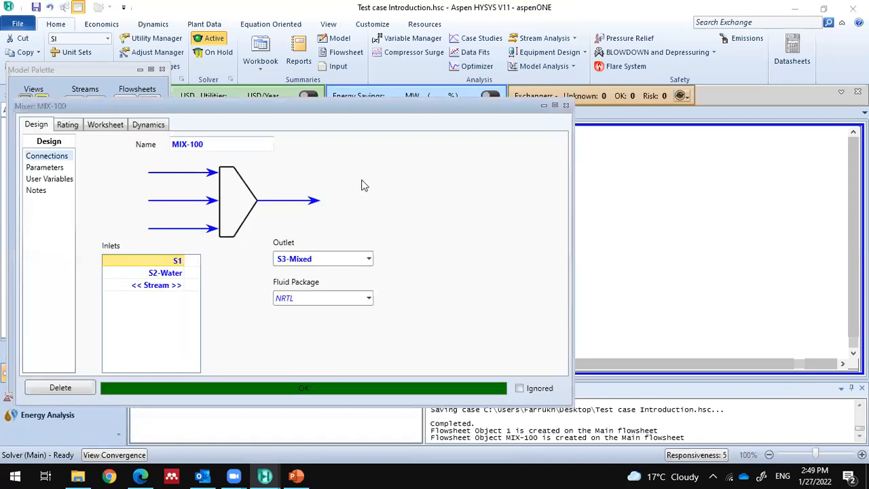
{"action": "left_click", "coordinate": [555, 105]}
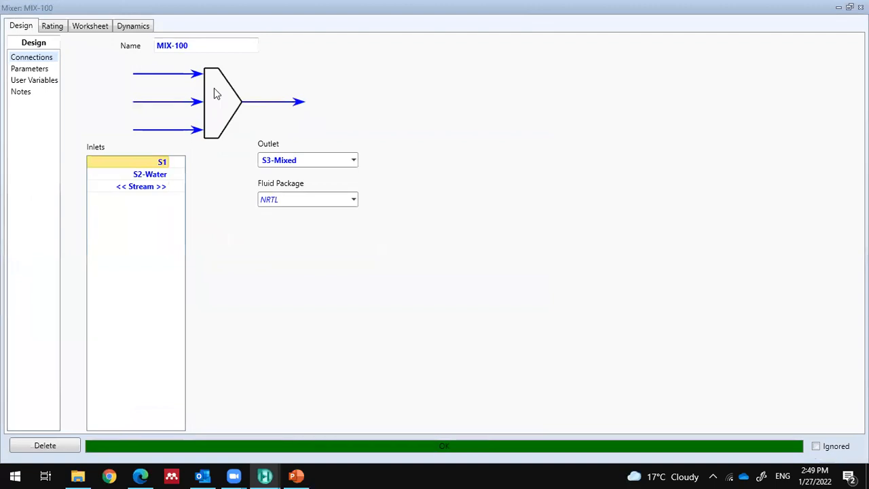
{"action": "left_click", "coordinate": [43, 71]}
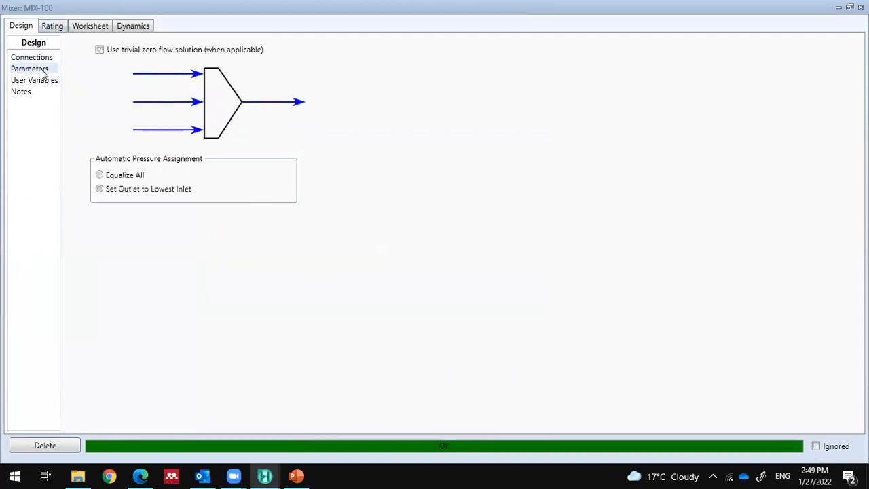
{"action": "left_click", "coordinate": [45, 81]}
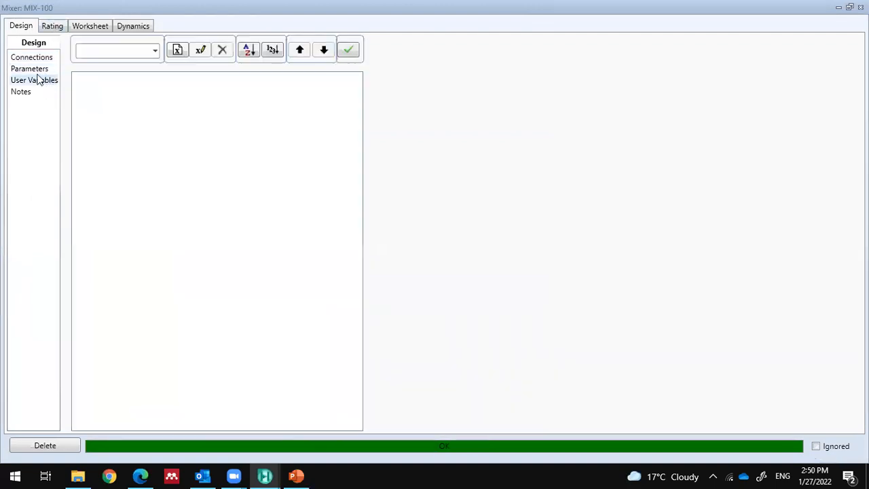
{"action": "left_click", "coordinate": [35, 59]}
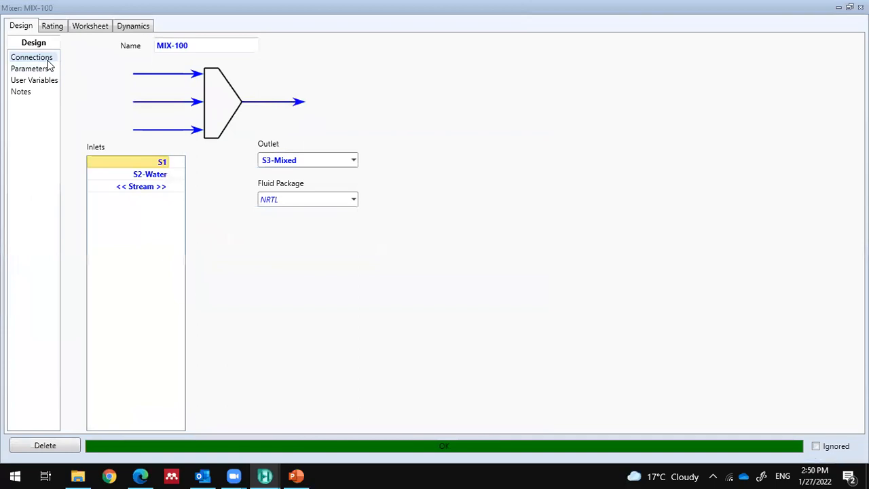
{"action": "left_click", "coordinate": [46, 26]}
Step: Compare the temperatures and pressures of S1, S2-Water and S3-Mixed in the mixer's worksheet conditions
{"action": "left_click", "coordinate": [97, 33]}
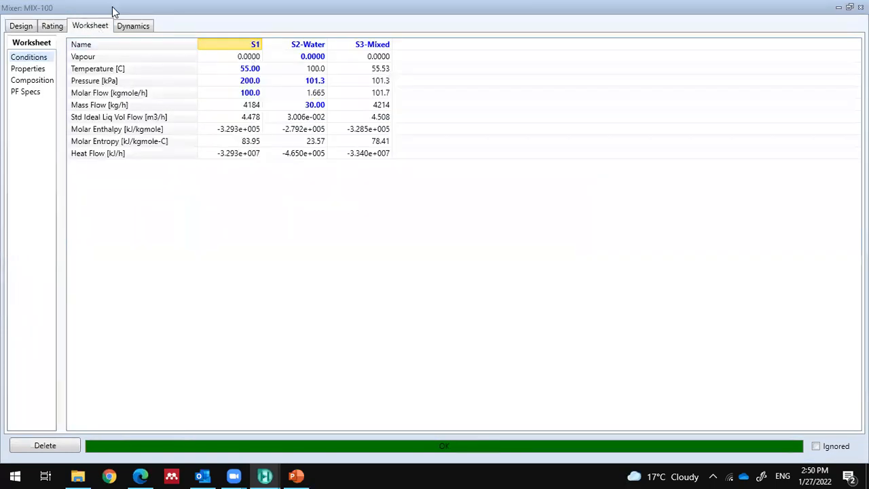
{"action": "double_click", "coordinate": [114, 12]}
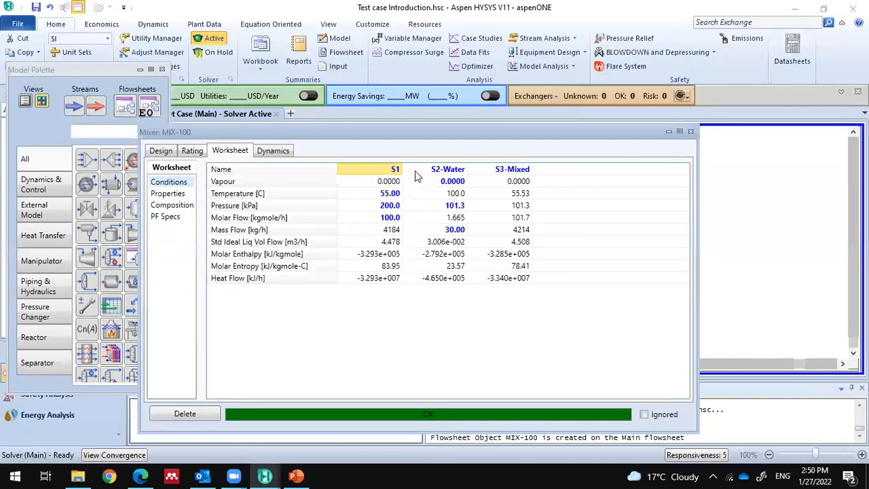
{"action": "left_click", "coordinate": [383, 195]}
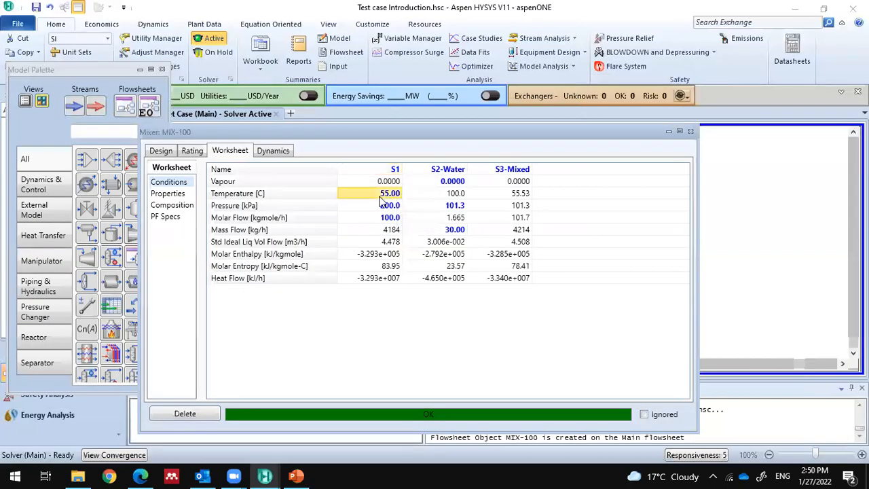
{"action": "left_click", "coordinate": [453, 195]}
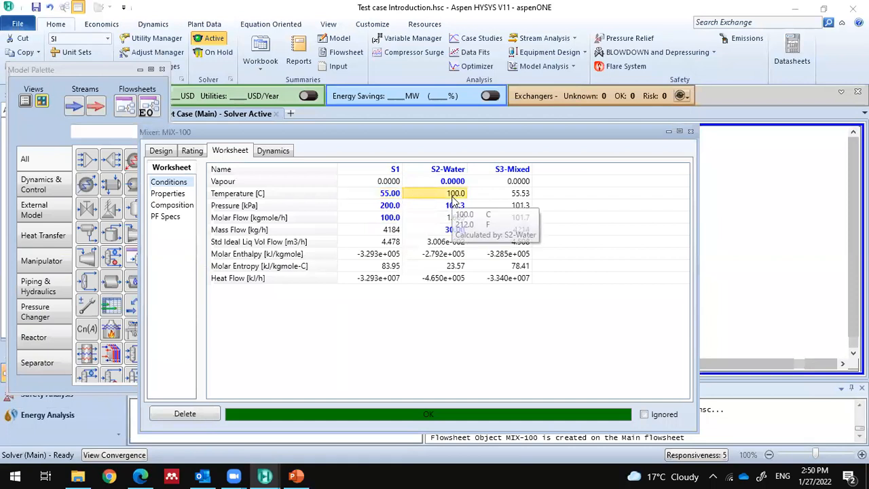
{"action": "left_click", "coordinate": [520, 193]}
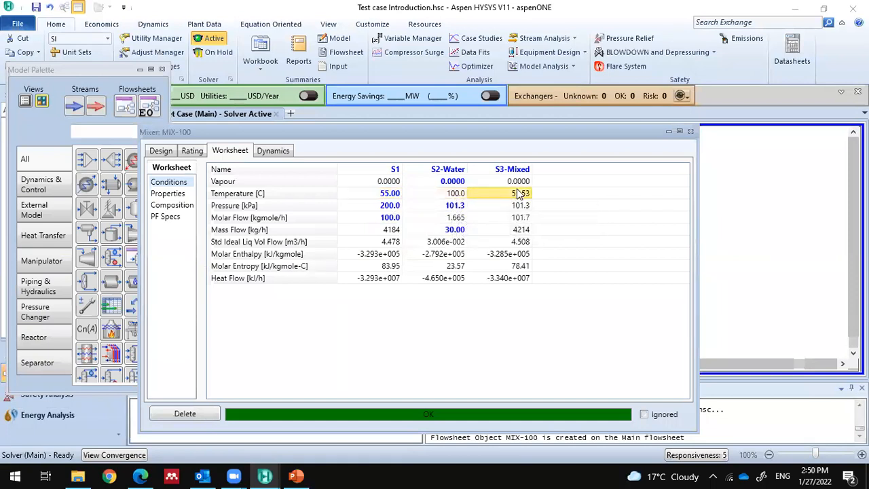
{"action": "mouse_move", "coordinate": [534, 205]}
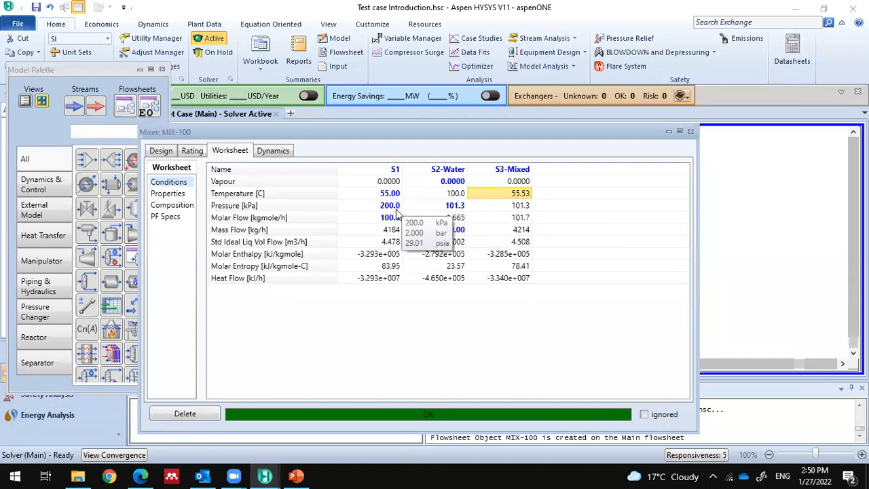
{"action": "left_click", "coordinate": [513, 211]}
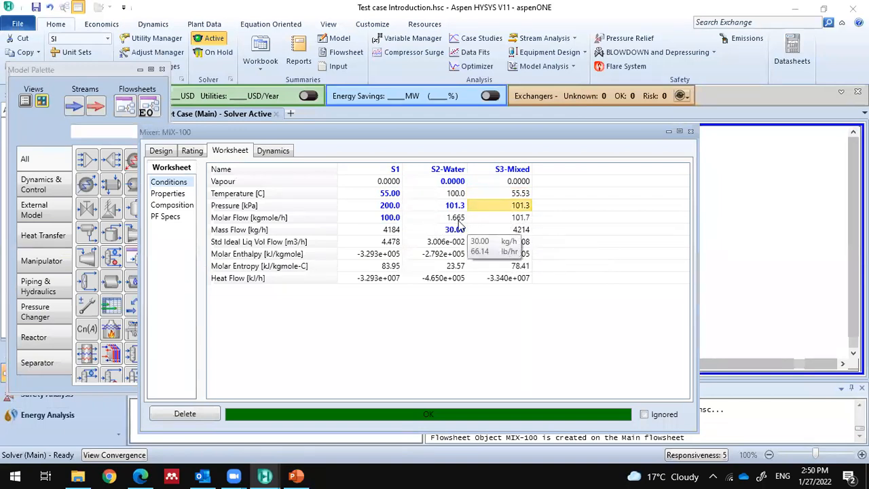
{"action": "left_click", "coordinate": [517, 194]}
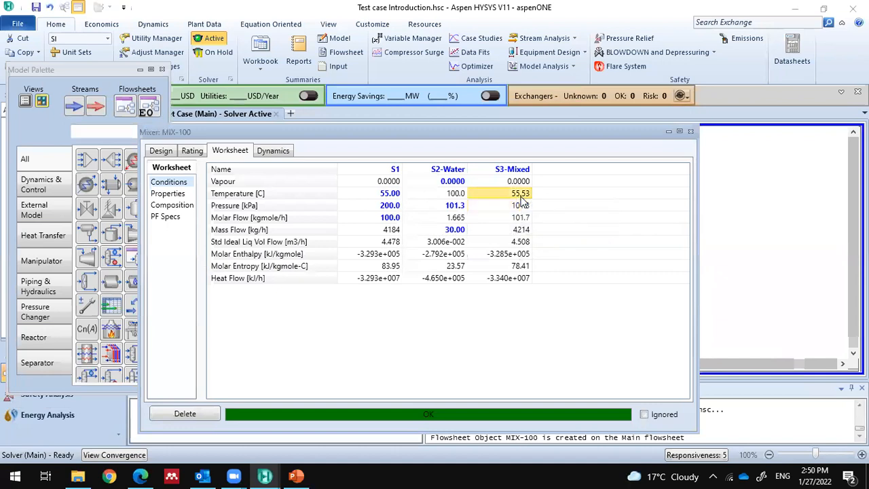
Step: Compare the molar flows of the mixer's three streams, check S2-Water's mass flow, and close the mixer's window
{"action": "left_click", "coordinate": [447, 218]}
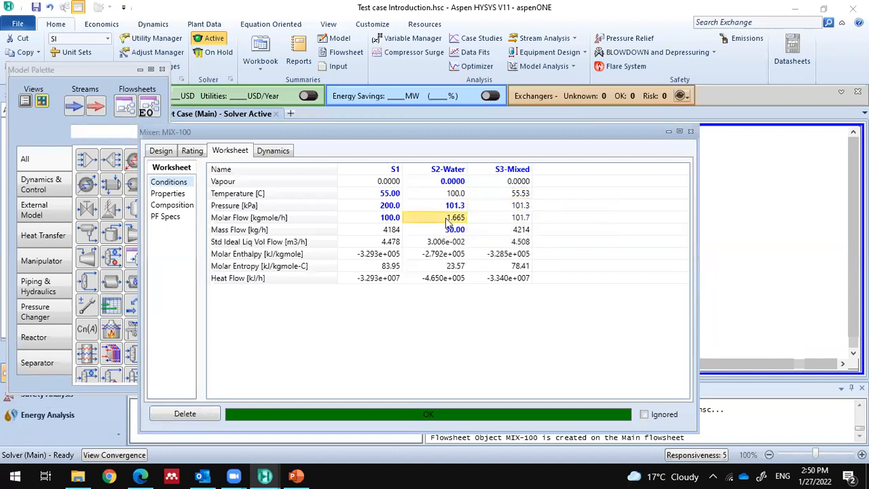
{"action": "left_click", "coordinate": [392, 219]}
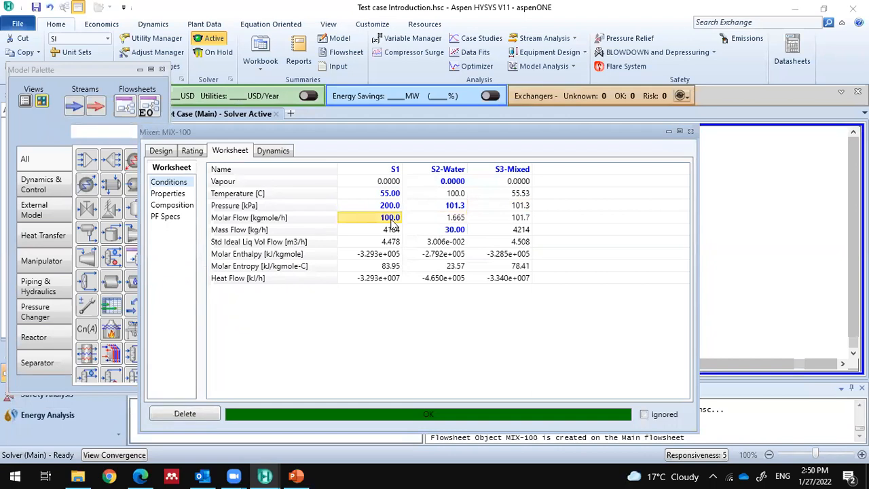
{"action": "left_click", "coordinate": [511, 220]}
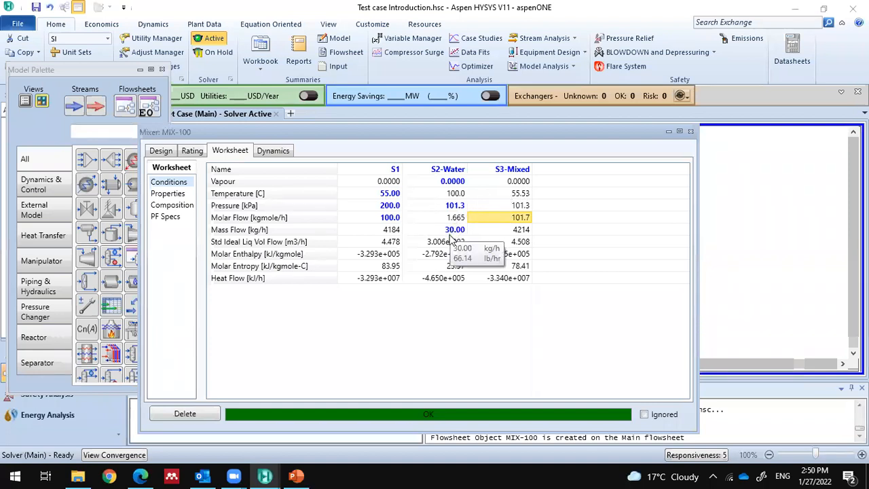
{"action": "left_click", "coordinate": [455, 230]}
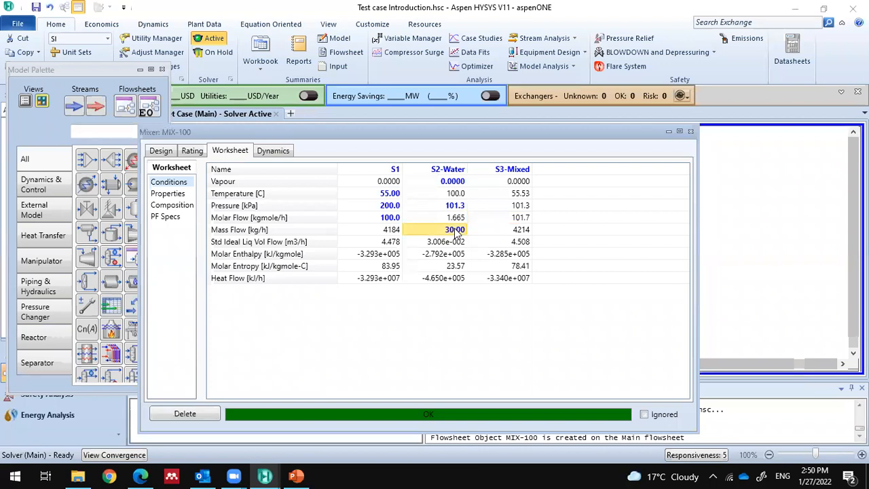
{"action": "left_click", "coordinate": [690, 133]}
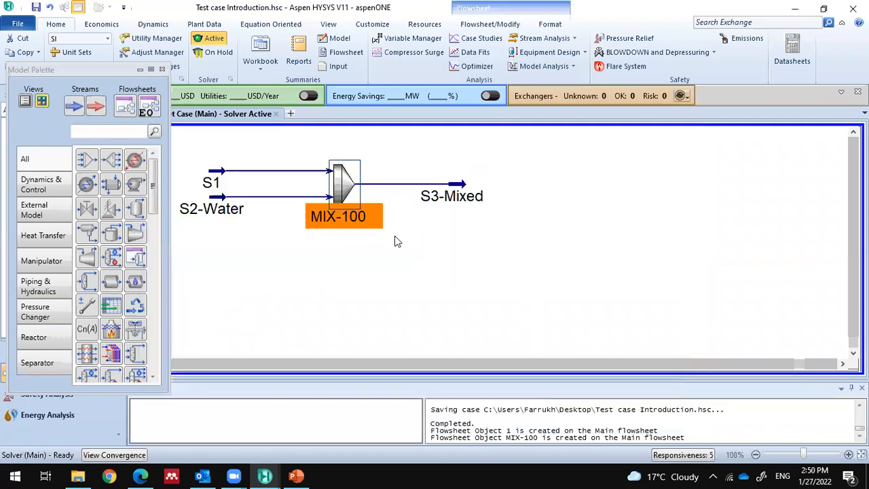
Step: Reopen the mixer's worksheet, set S2-Water's mass flow to 65 kg/h, and check S3-Mixed's temperature and molar flow
{"action": "double_click", "coordinate": [346, 180]}
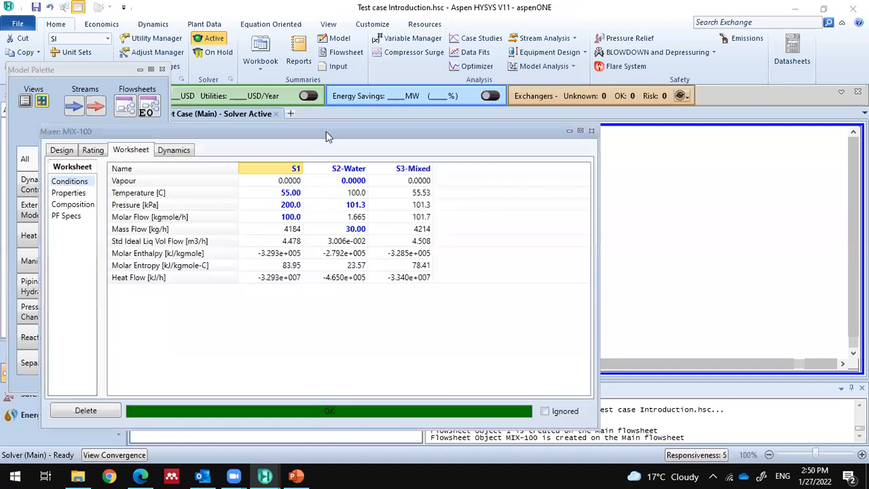
{"action": "left_click_drag", "start_coordinate": [326, 131], "coordinate": [443, 107]}
{"action": "left_click", "coordinate": [476, 207]}
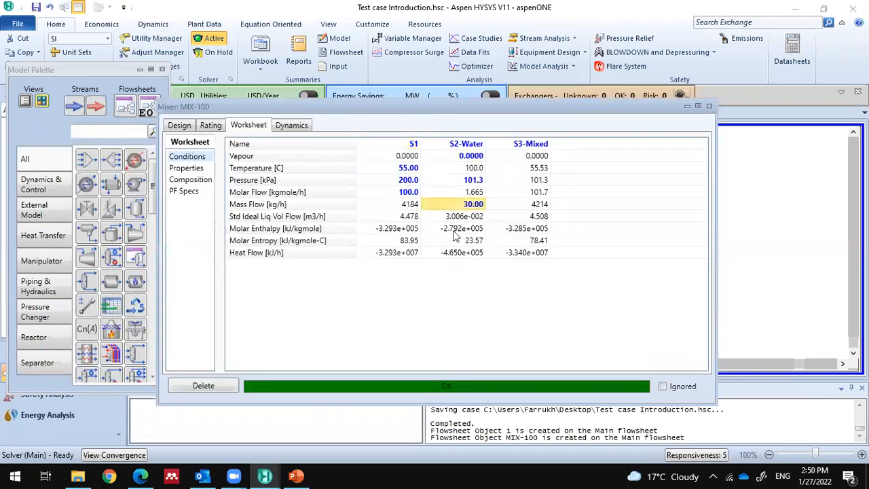
{"action": "mouse_move", "coordinate": [455, 235]}
{"action": "type", "text": "65"}
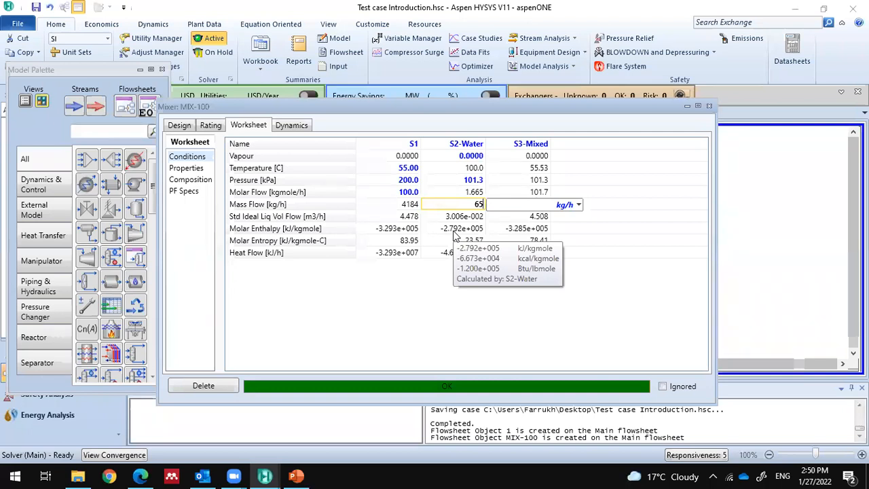
{"action": "key", "text": "Return"}
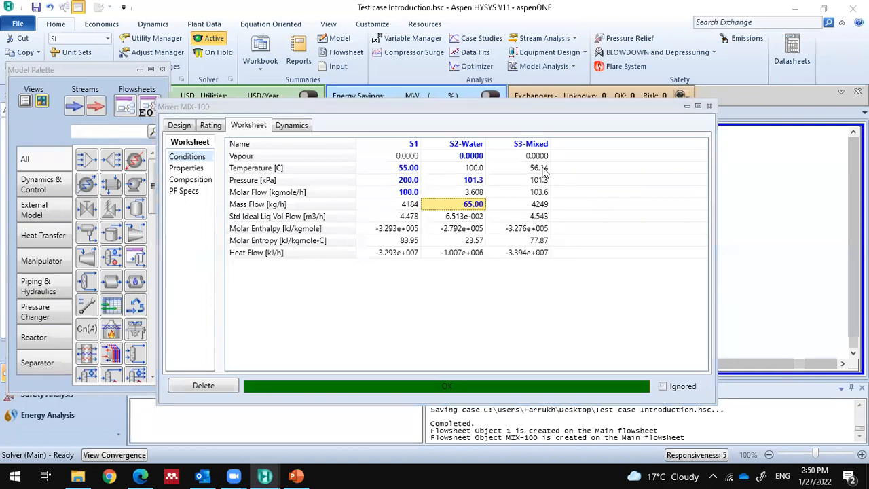
{"action": "left_click", "coordinate": [543, 170]}
{"action": "left_click", "coordinate": [542, 193]}
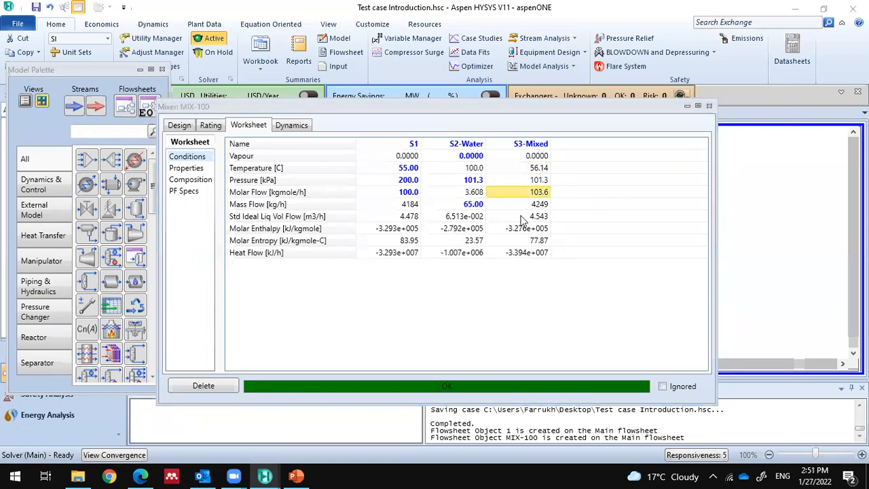
Step: Set S2-Water's mass flow to 120 kg/h and check the effect on S3-Mixed's temperature
{"action": "left_click", "coordinate": [475, 205]}
{"action": "type", "text": "120"}
{"action": "key", "text": "Return"}
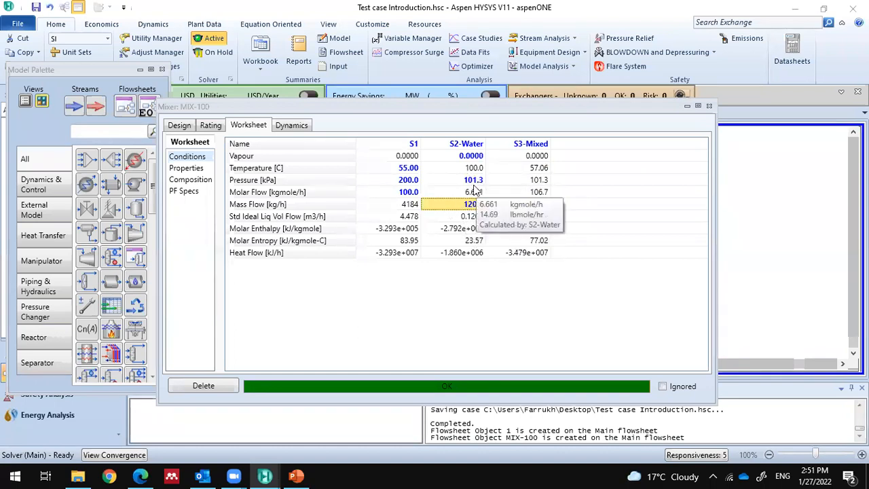
{"action": "left_click", "coordinate": [538, 168]}
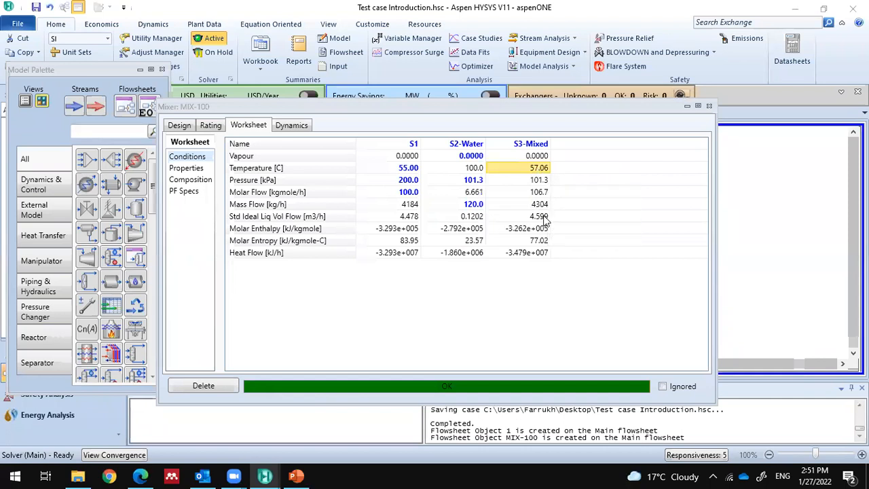
Step: Set S2-Water's mass flow to 200 kg/h and check the effect on S3-Mixed's temperature
{"action": "left_click", "coordinate": [474, 205]}
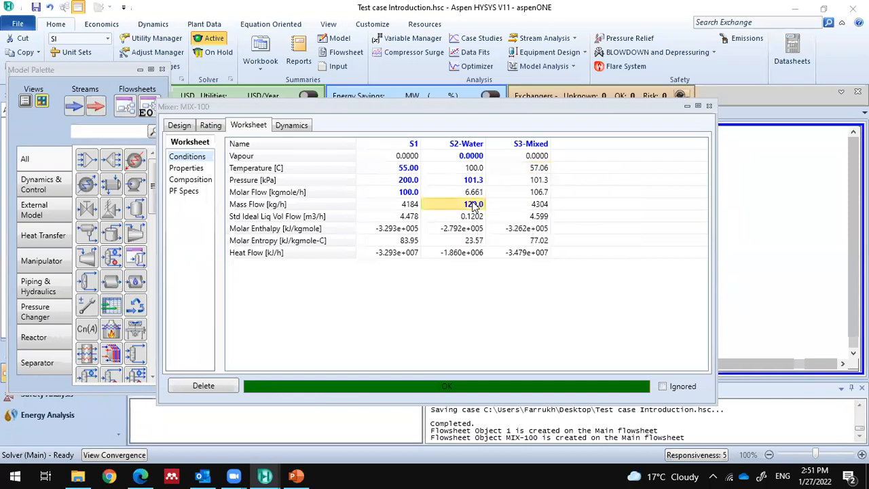
{"action": "type", "text": "200"}
{"action": "key", "text": "Return"}
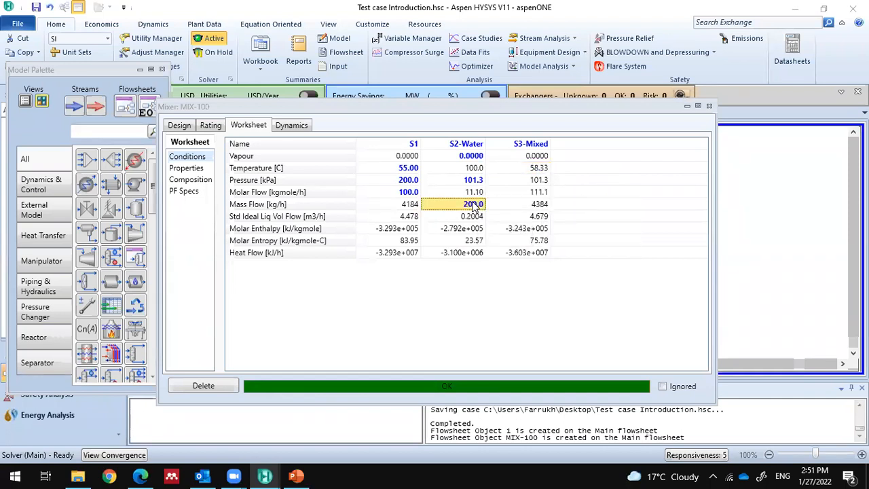
{"action": "left_click", "coordinate": [533, 168]}
{"action": "left_click", "coordinate": [478, 208]}
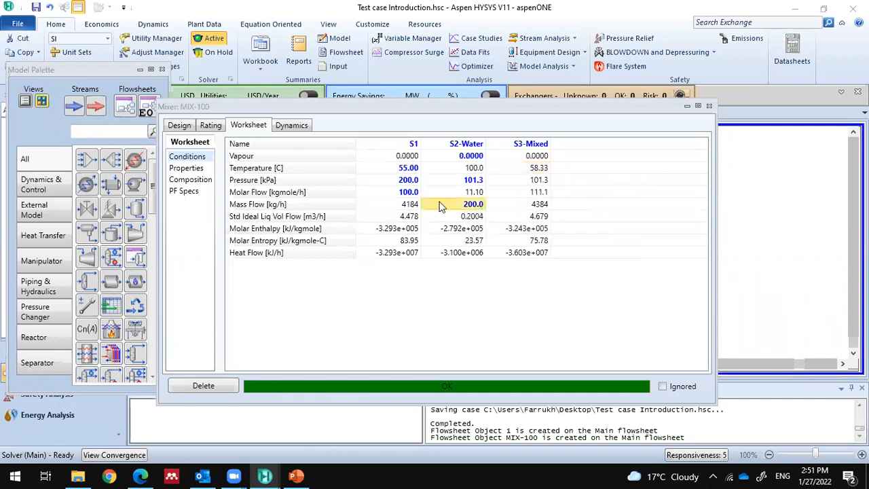
Step: Set S1's molar flow to 50 kgmole/h in the mixer's worksheet
{"action": "left_click", "coordinate": [408, 193]}
{"action": "type", "text": "50"}
{"action": "key", "text": "Return"}
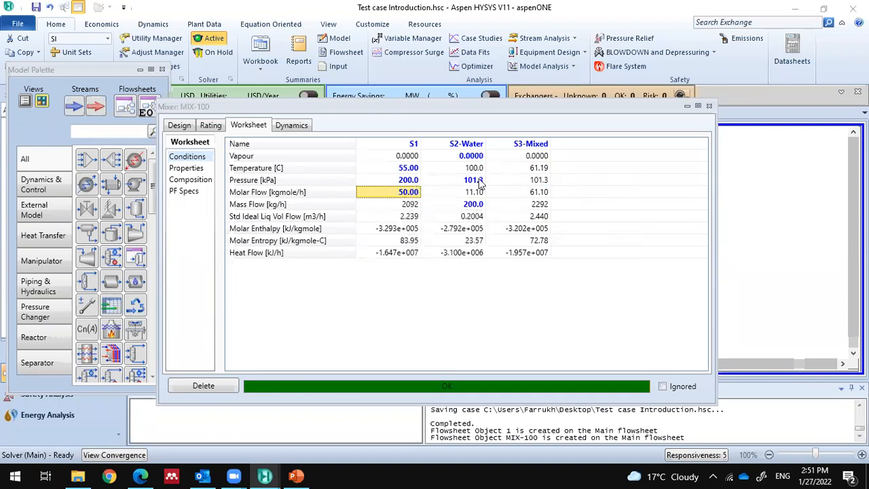
Step: Close the mixer's window and move the mixer and S3-Mixed closer to the inlet streams on the flowsheet
{"action": "left_click", "coordinate": [708, 107]}
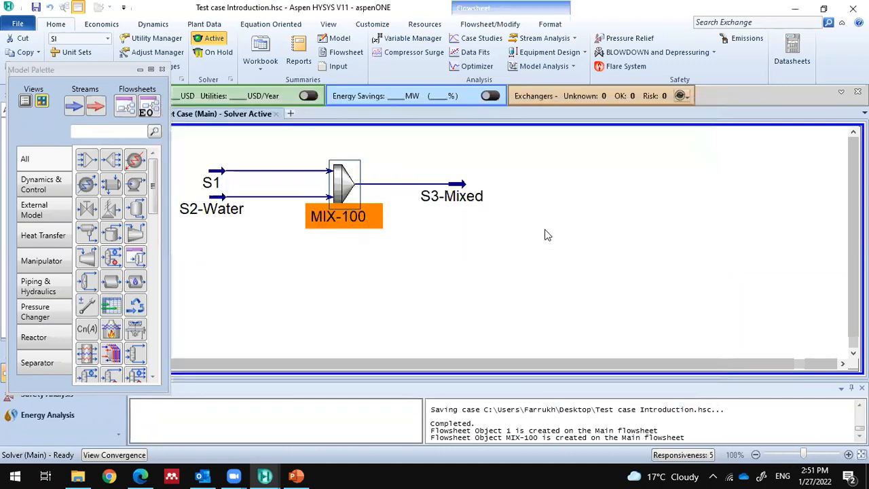
{"action": "left_click_drag", "start_coordinate": [341, 187], "coordinate": [295, 194]}
{"action": "left_click_drag", "start_coordinate": [464, 188], "coordinate": [385, 192]}
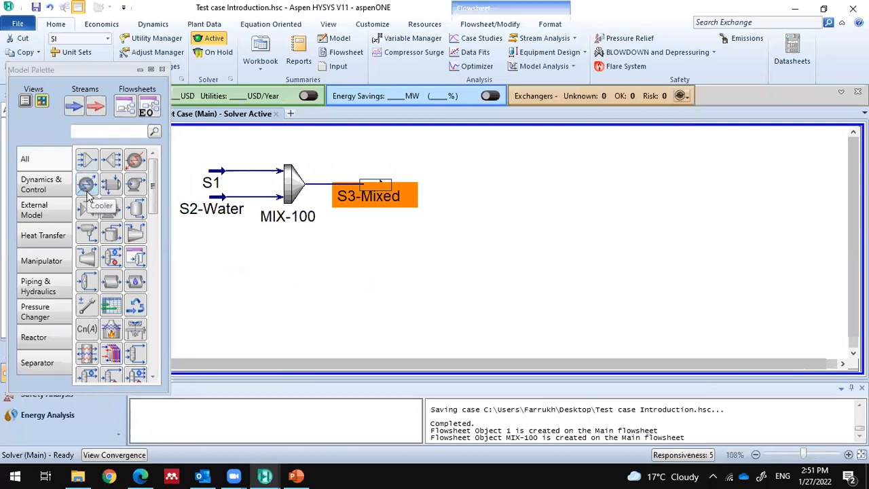
Step: Place a heater on the flowsheet to the right of S3-Mixed and open its connections
{"action": "left_click", "coordinate": [135, 163]}
{"action": "left_click", "coordinate": [437, 204]}
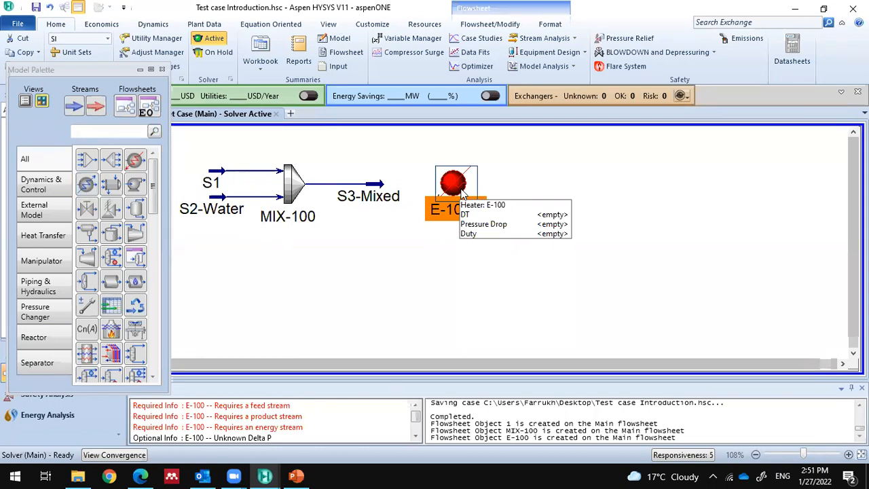
{"action": "double_click", "coordinate": [461, 195]}
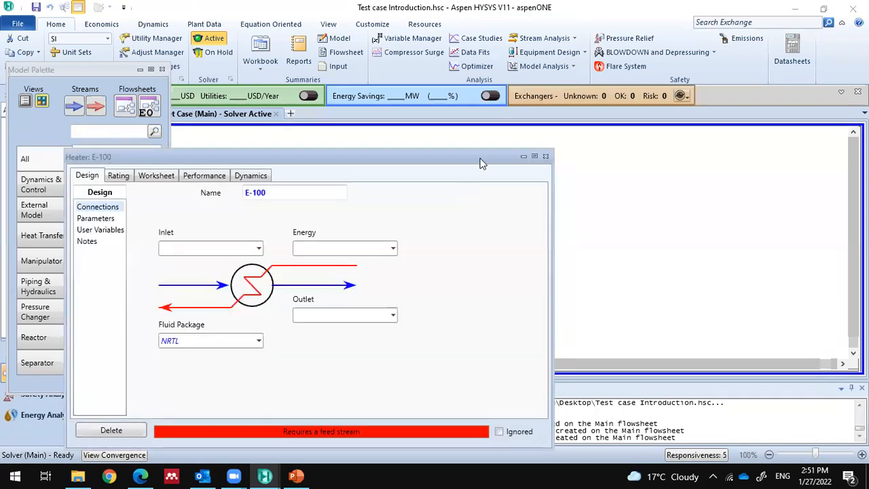
Step: Reopen the heater from the flowsheet and connect S3-Mixed as its inlet stream
{"action": "left_click", "coordinate": [545, 156]}
{"action": "double_click", "coordinate": [454, 191]}
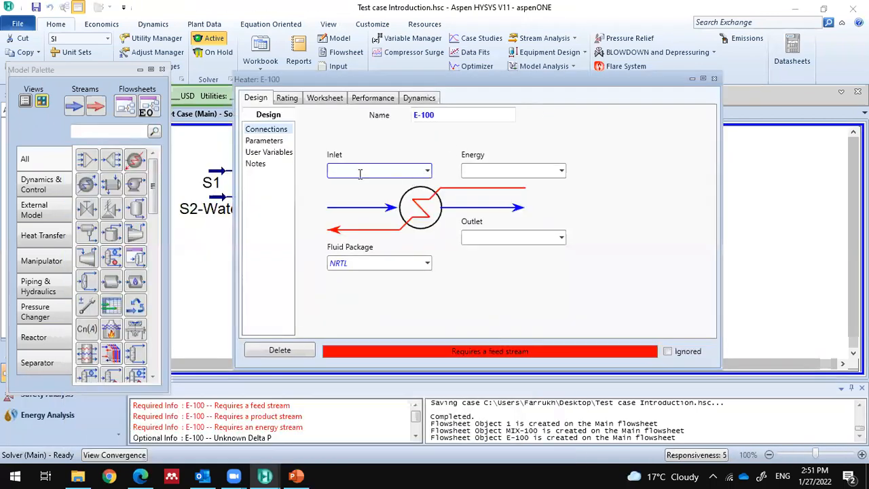
{"action": "left_click", "coordinate": [494, 170]}
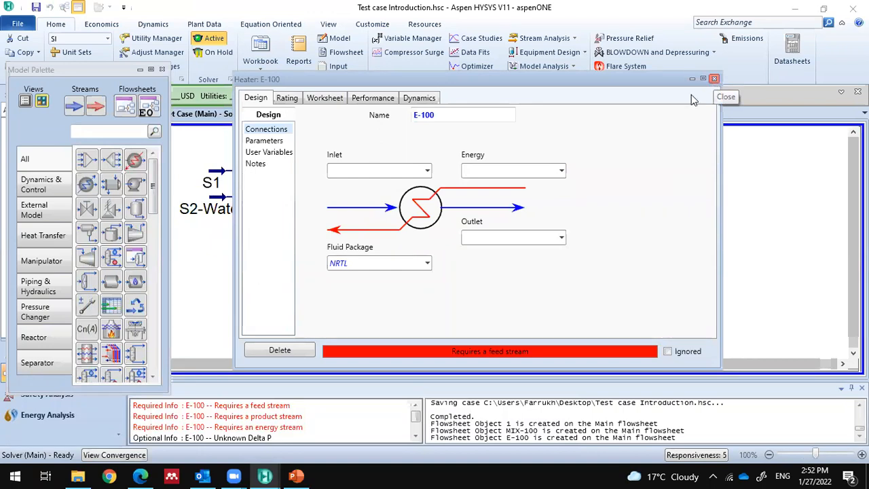
{"action": "left_click", "coordinate": [429, 173]}
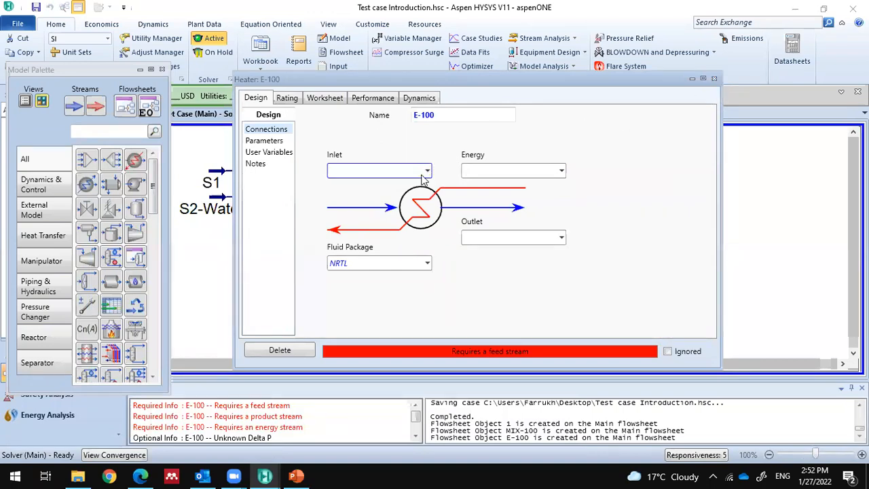
{"action": "left_click", "coordinate": [411, 189]}
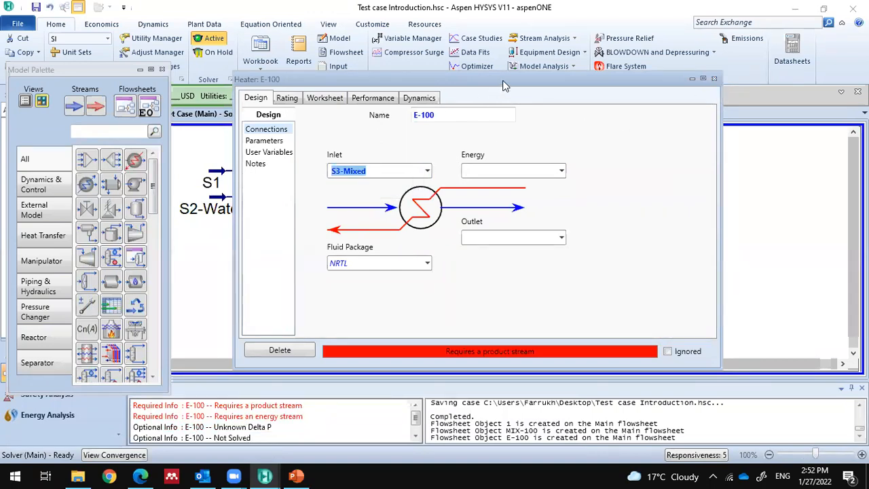
Step: Connect a new outlet stream S4-Heated and a new energy stream Qin to the heater
{"action": "left_click_drag", "start_coordinate": [507, 84], "coordinate": [544, 116]}
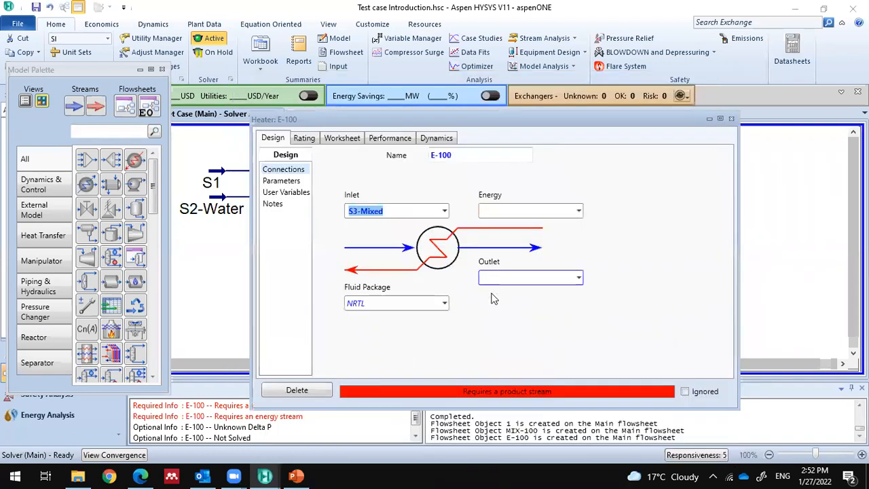
{"action": "left_click", "coordinate": [524, 280]}
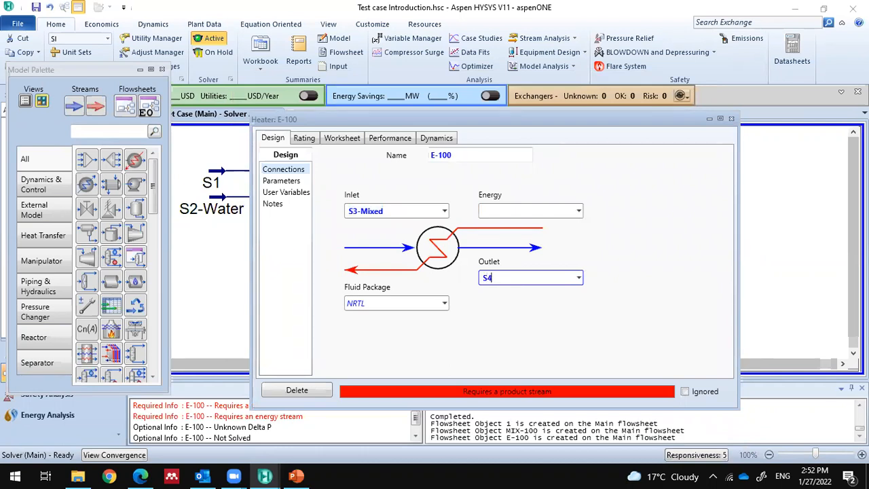
{"action": "type", "text": "S4_"}
{"action": "key", "text": "BackSpace"}
{"action": "type", "text": "-Heated"}
{"action": "left_click", "coordinate": [525, 215]}
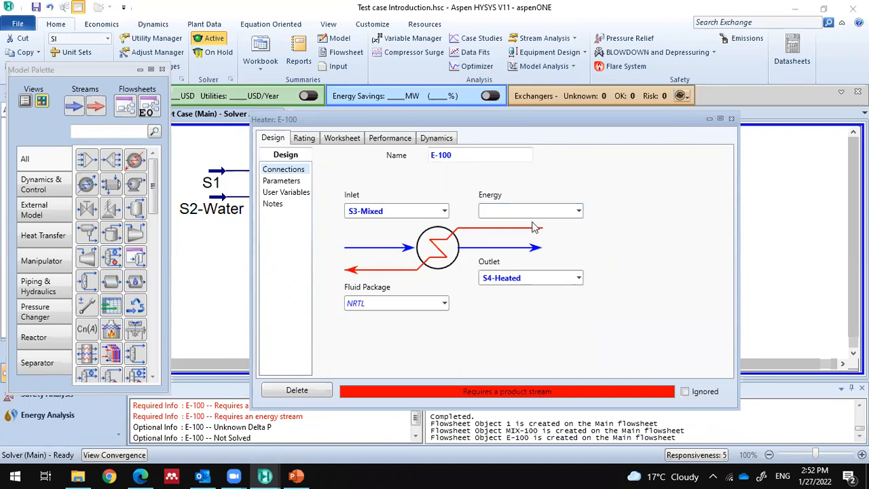
{"action": "type", "text": "Qin"}
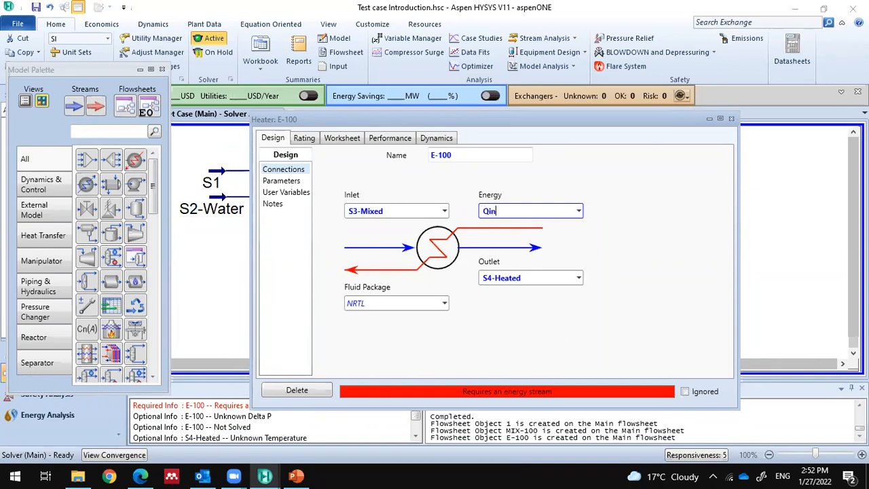
{"action": "key", "text": "Return"}
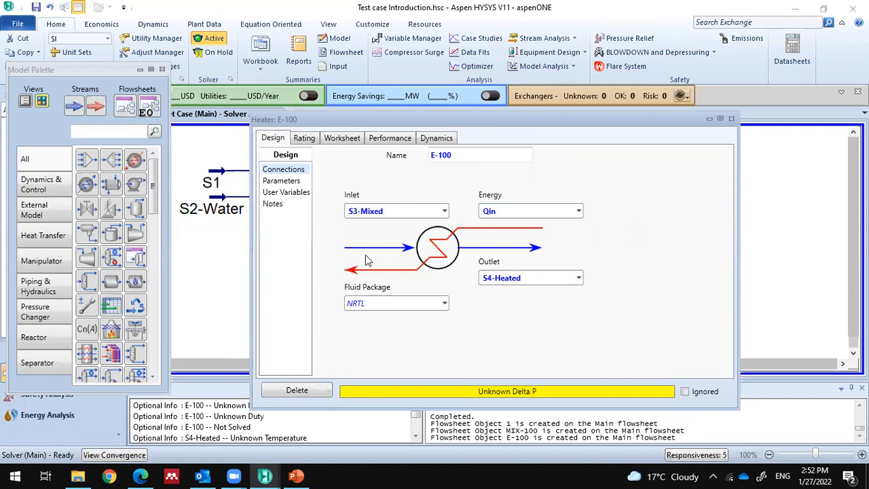
Step: Set the heater's Delta P parameter to 10 kPa
{"action": "left_click", "coordinate": [290, 183]}
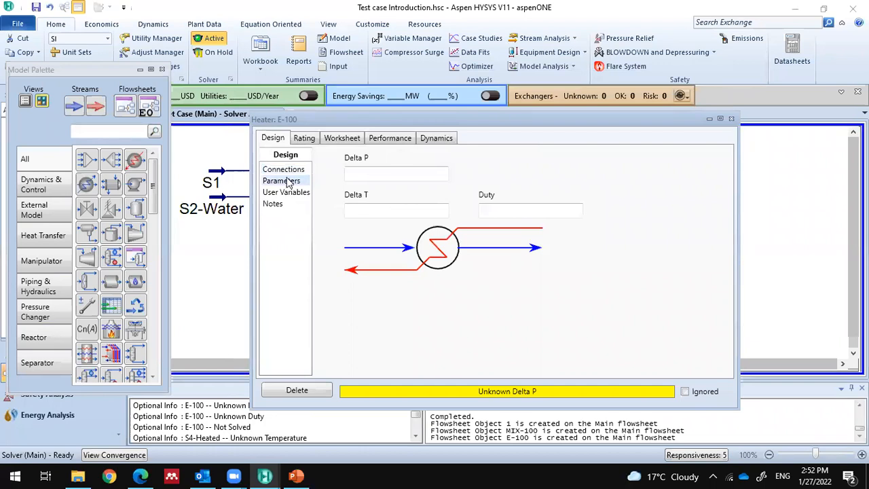
{"action": "left_click_drag", "start_coordinate": [351, 113], "coordinate": [347, 101]}
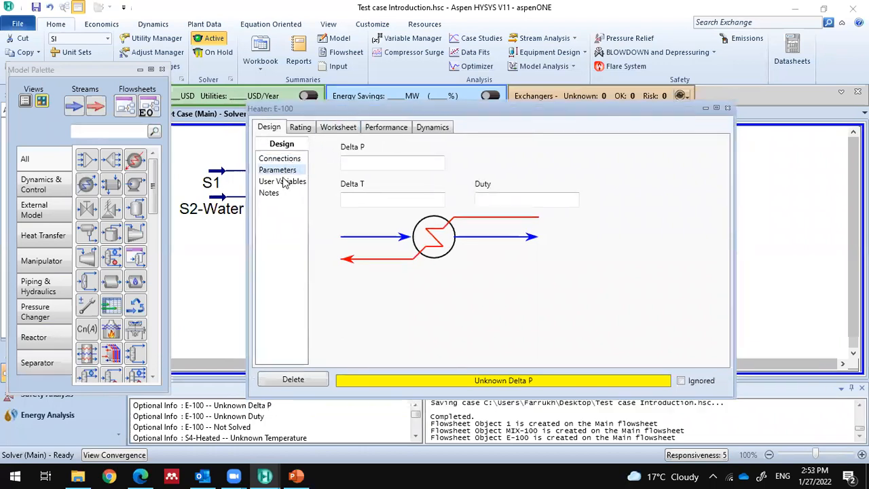
{"action": "left_click", "coordinate": [366, 165]}
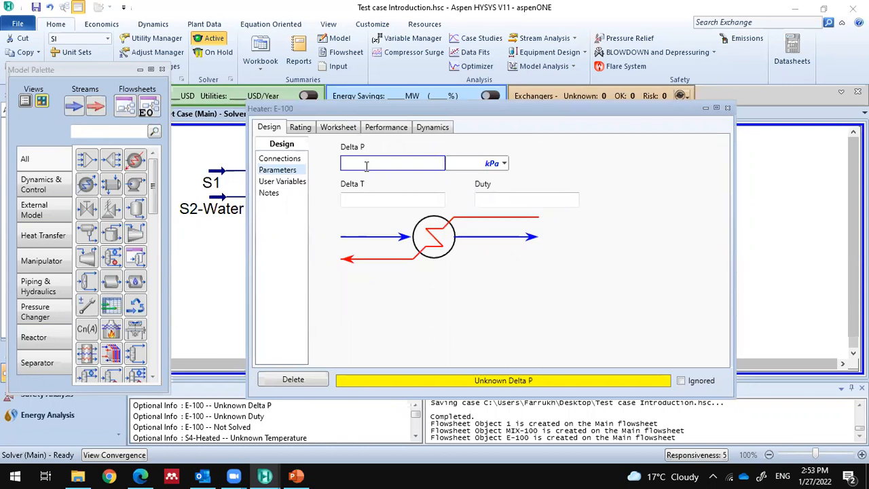
{"action": "type", "text": "10"}
{"action": "left_click", "coordinate": [401, 202]}
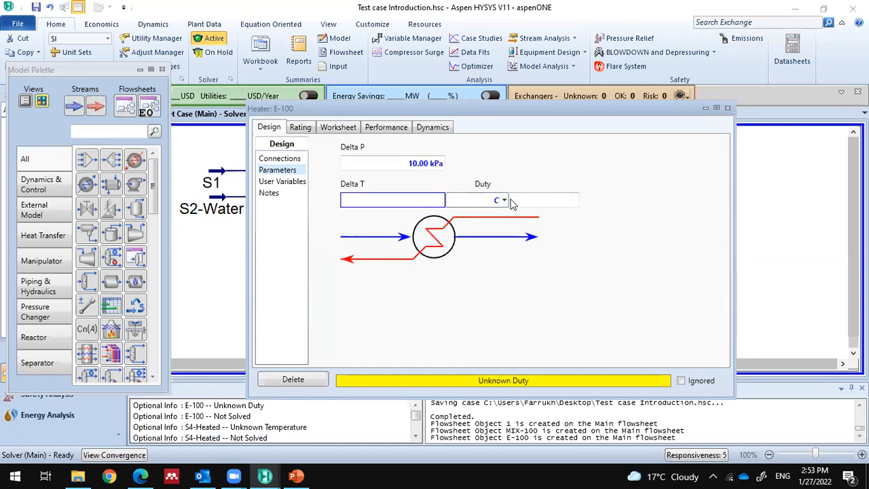
Step: Open the stream conditions in the heater's worksheet
{"action": "left_click", "coordinate": [343, 130]}
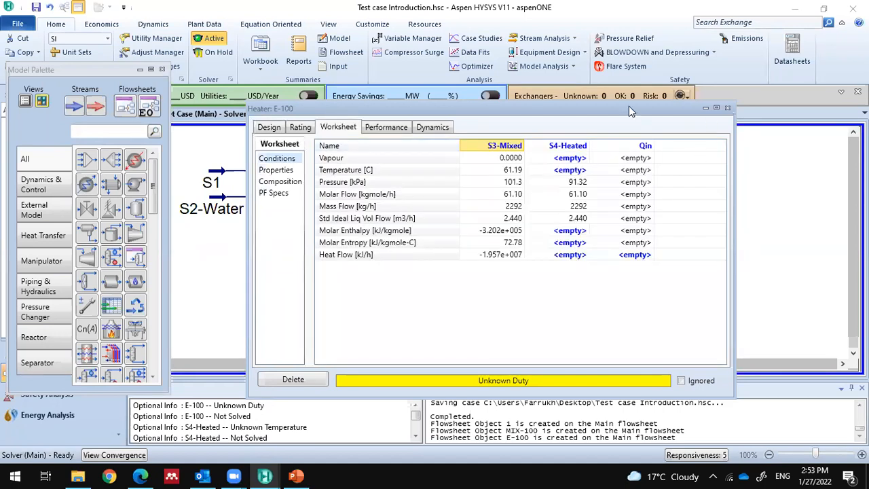
{"action": "left_click_drag", "start_coordinate": [629, 106], "coordinate": [600, 86]}
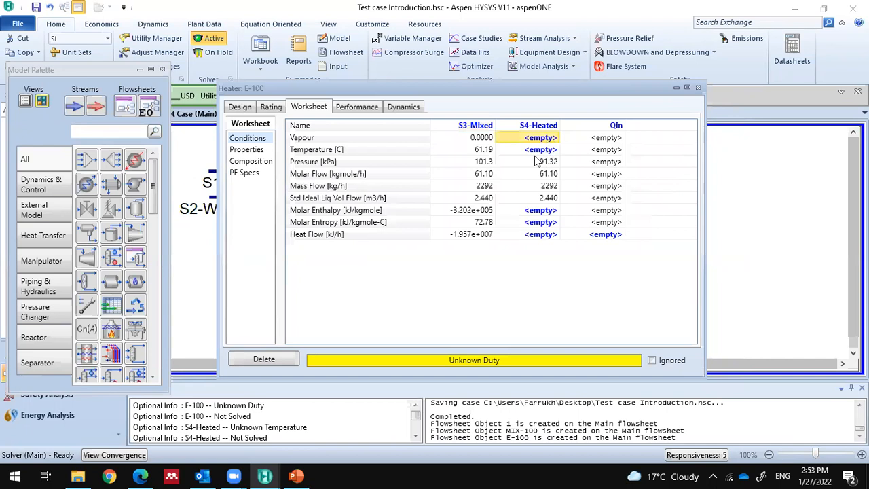
Step: Set the vapour fraction of stream S4-Heated to 1 in heater E-100's worksheet conditions and close the heater window
{"action": "left_click", "coordinate": [478, 139]}
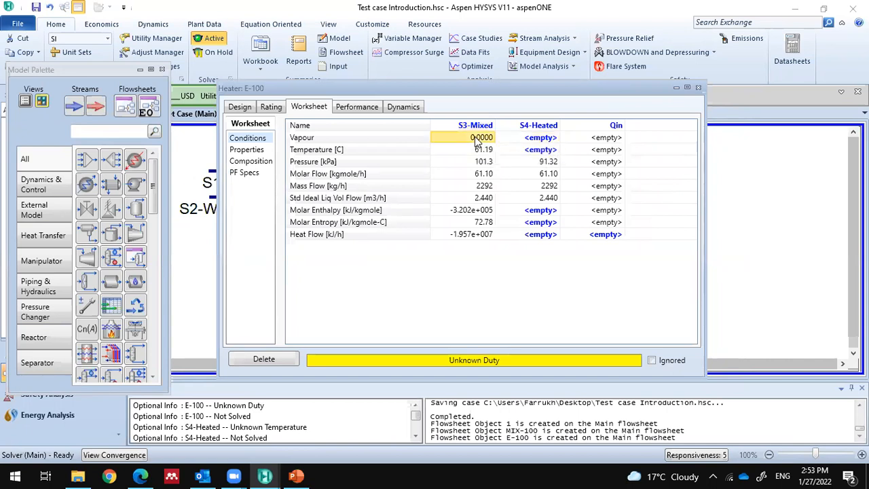
{"action": "left_click", "coordinate": [528, 139]}
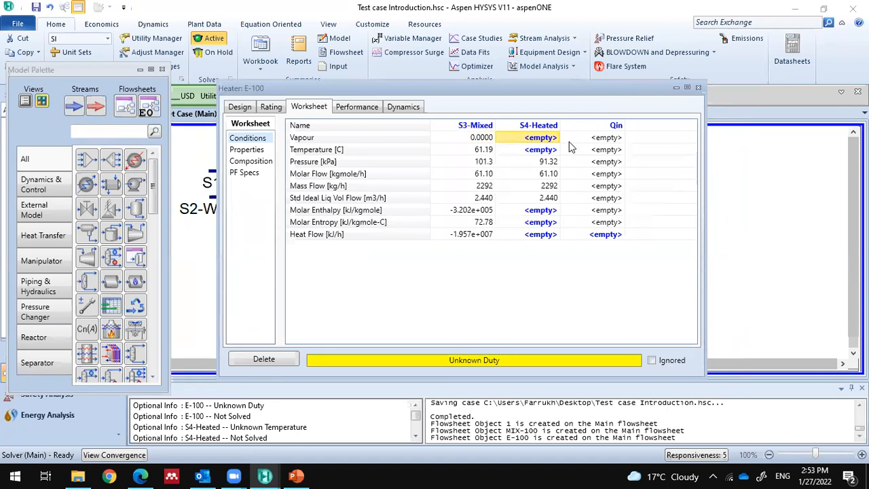
{"action": "type", "text": "1"}
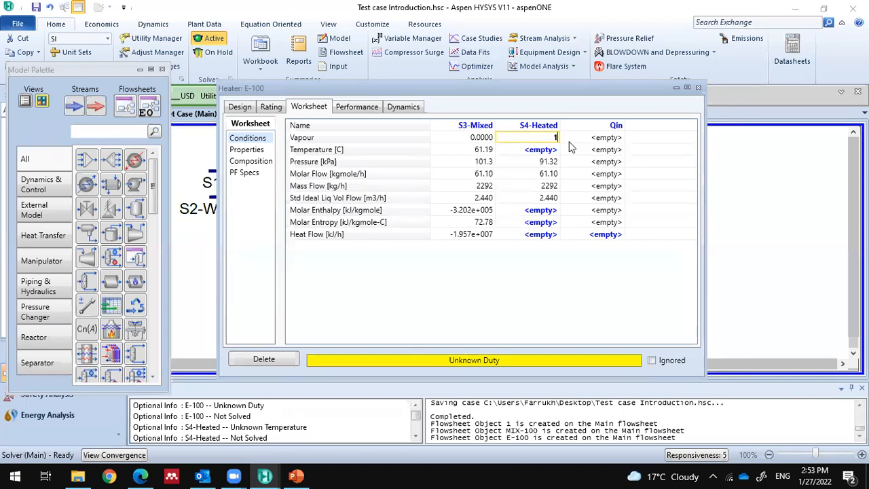
{"action": "key", "text": "Return"}
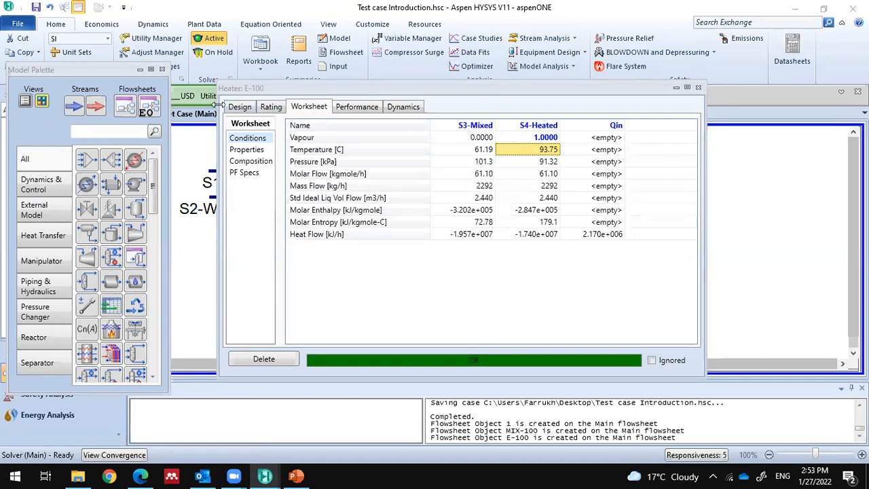
{"action": "left_click", "coordinate": [700, 89]}
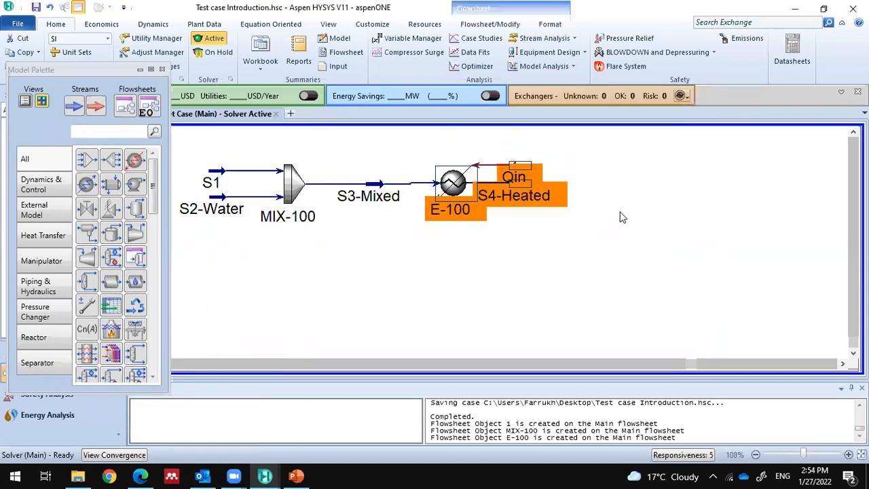
Step: Move energy stream Qin above heater E-100's outlet side and stream S4-Heated below it on the flowsheet
{"action": "left_click_drag", "start_coordinate": [515, 168], "coordinate": [525, 139]}
{"action": "left_click_drag", "start_coordinate": [517, 197], "coordinate": [531, 216]}
Step: Show the results table for heater E-100 on the flowsheet, place it beneath the heater, and delete the table
{"action": "left_click", "coordinate": [454, 185]}
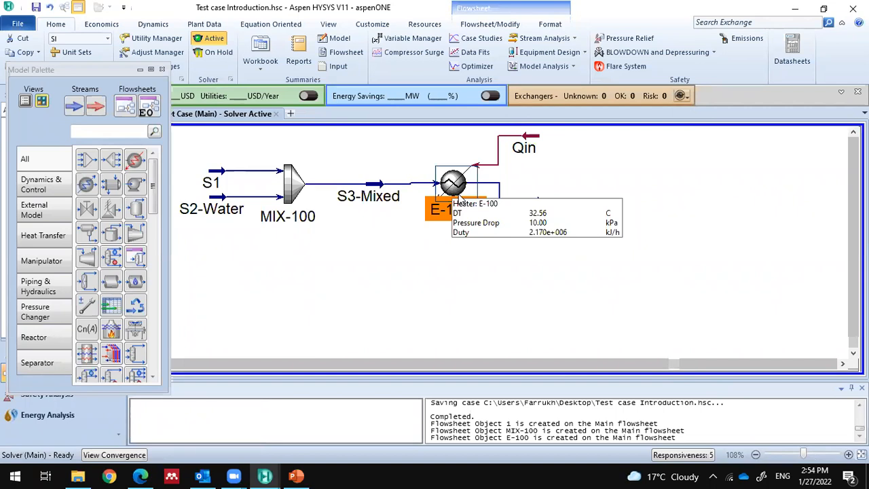
{"action": "right_click", "coordinate": [458, 196]}
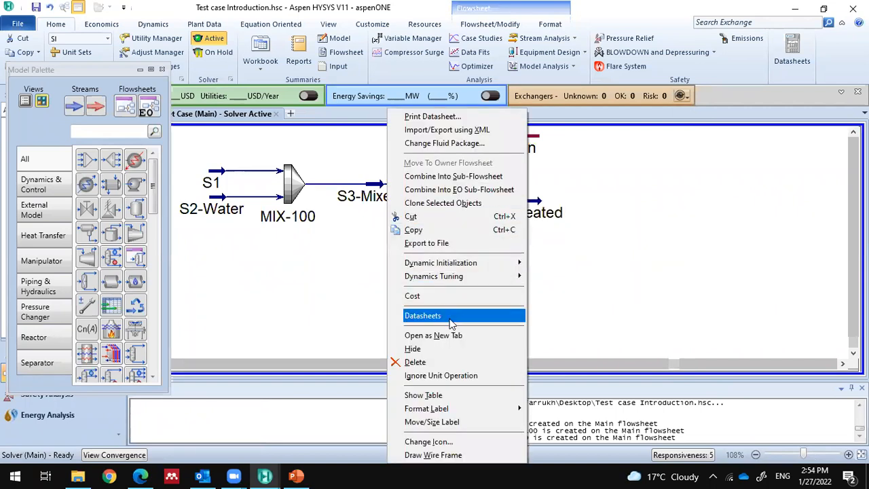
{"action": "left_click", "coordinate": [440, 395]}
{"action": "left_click_drag", "start_coordinate": [442, 311], "coordinate": [444, 285]}
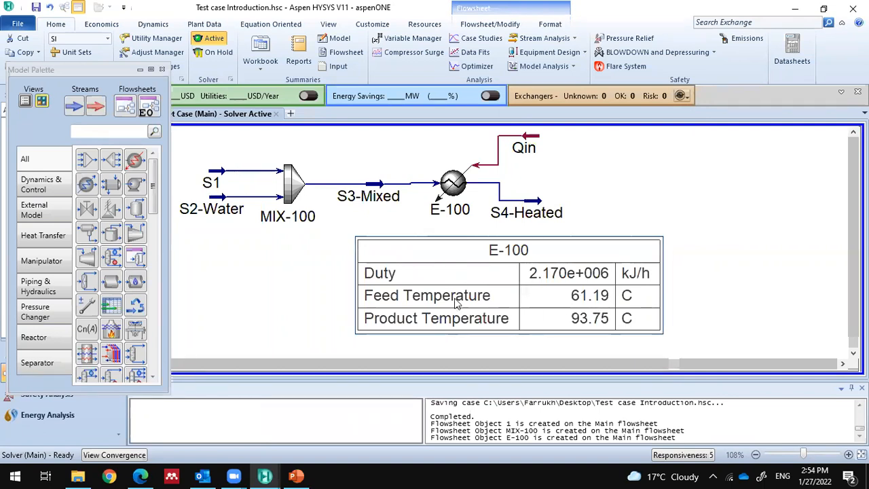
{"action": "key", "text": "Delete"}
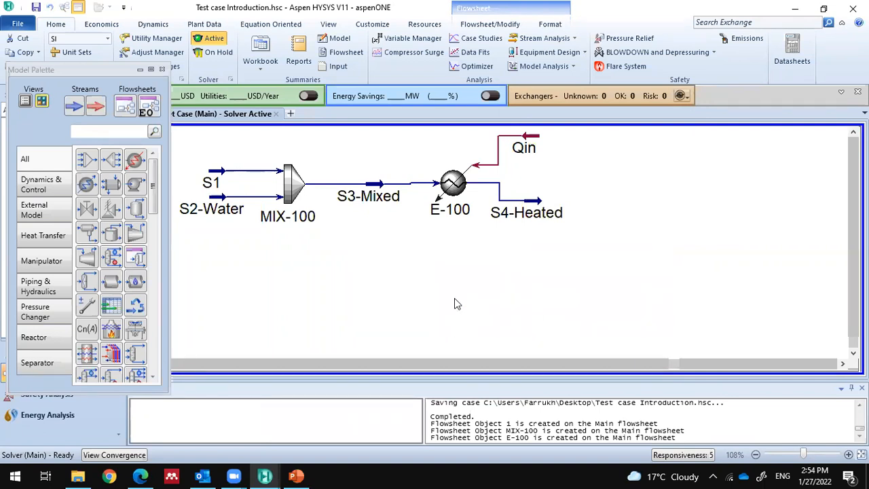
Step: Clear S4-Heated's vapour fraction in heater E-100's worksheet and specify the stream's temperature as 90 °C
{"action": "double_click", "coordinate": [446, 203]}
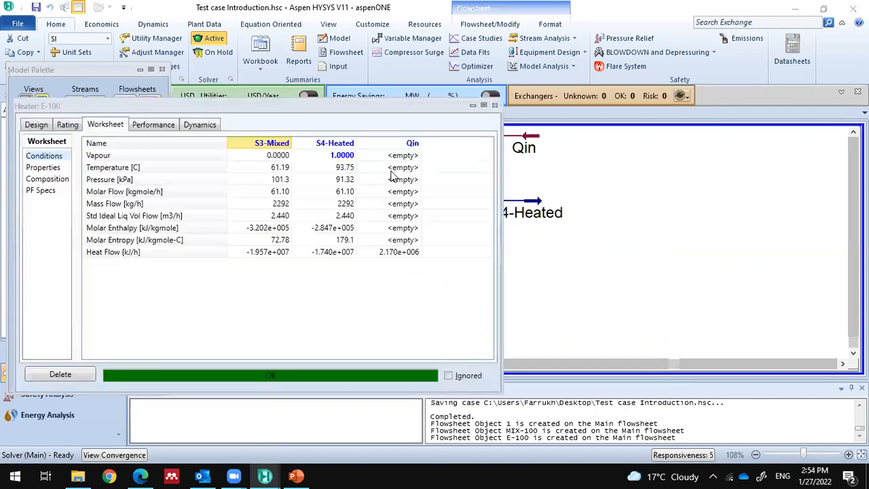
{"action": "left_click", "coordinate": [353, 157]}
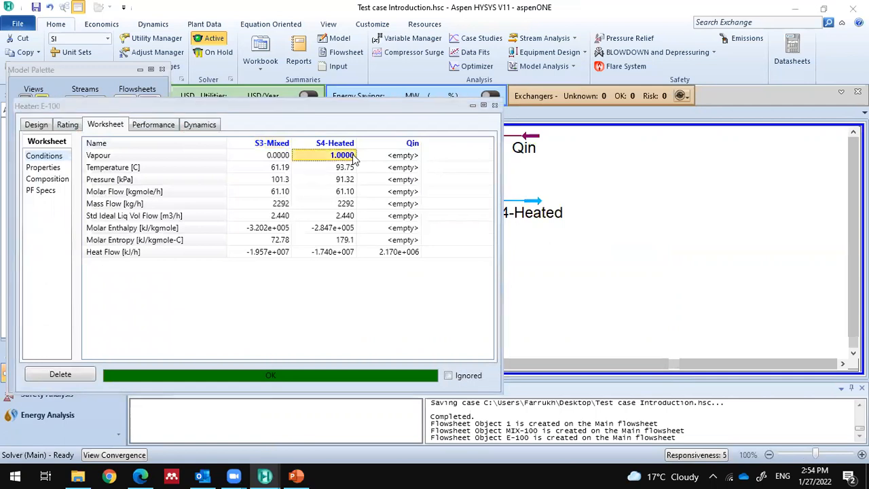
{"action": "key", "text": "Delete"}
{"action": "left_click", "coordinate": [324, 170]}
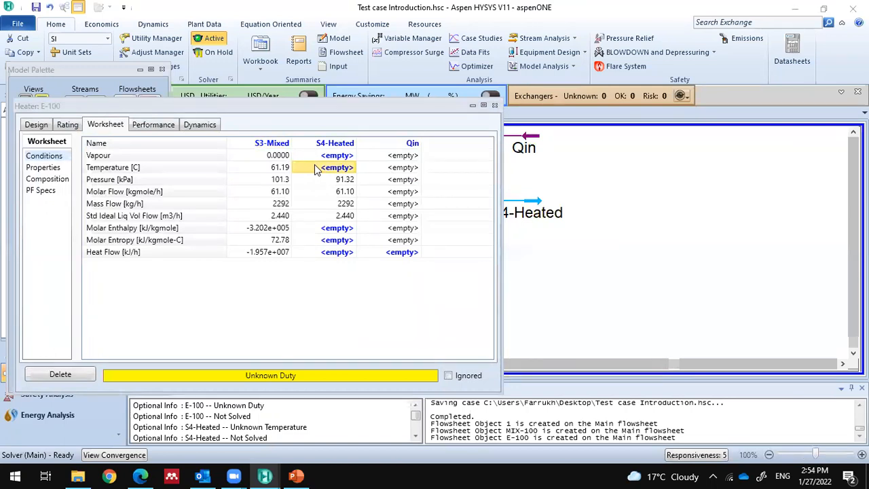
{"action": "type", "text": "90"}
{"action": "key", "text": "Return"}
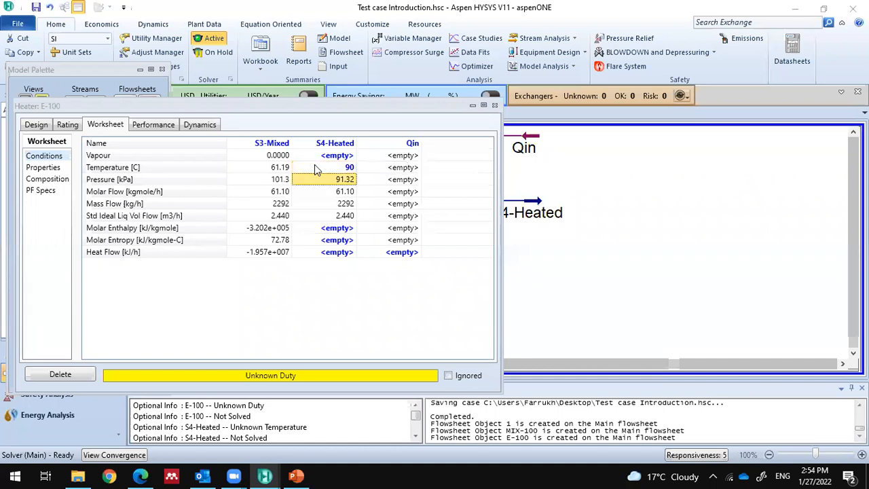
{"action": "left_click", "coordinate": [333, 168]}
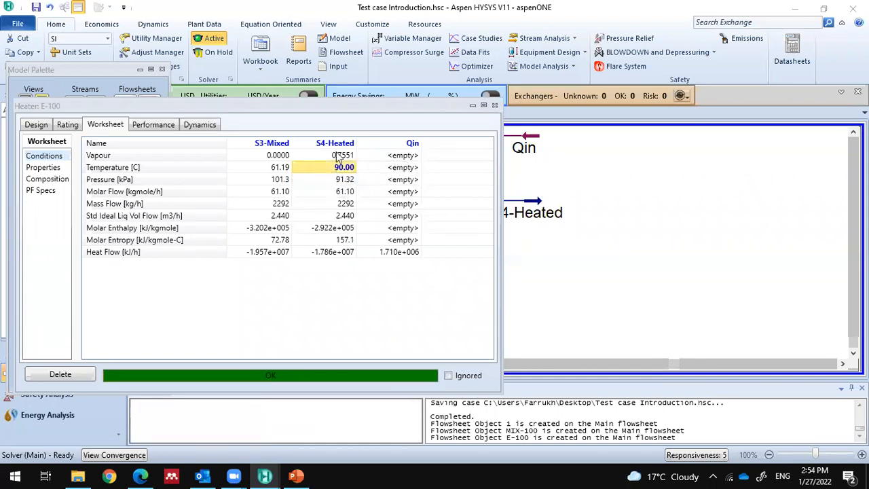
Step: Review heater E-100's nozzle rating, stream connections and design parameters, including its duty, and close the heater window
{"action": "left_click", "coordinate": [68, 125]}
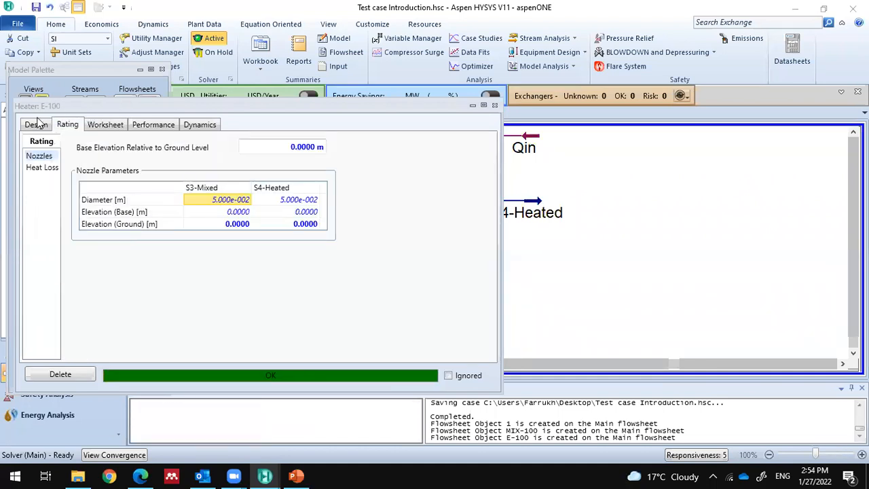
{"action": "left_click", "coordinate": [36, 125]}
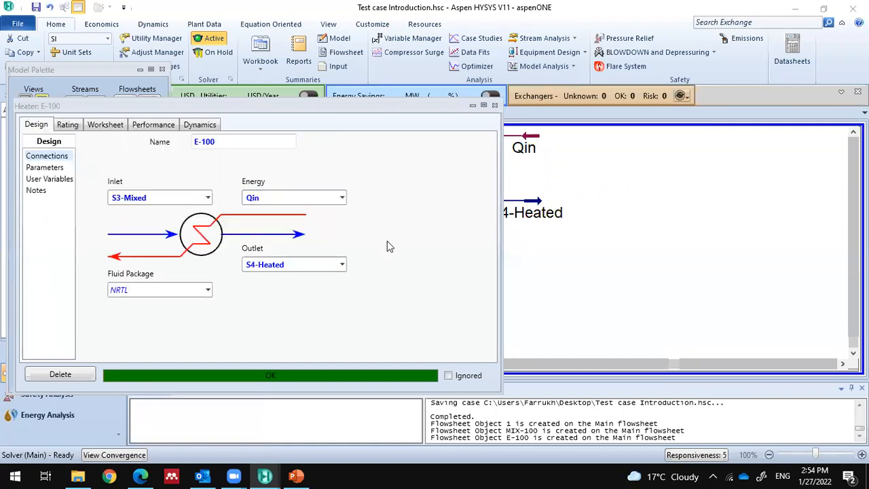
{"action": "left_click", "coordinate": [45, 168]}
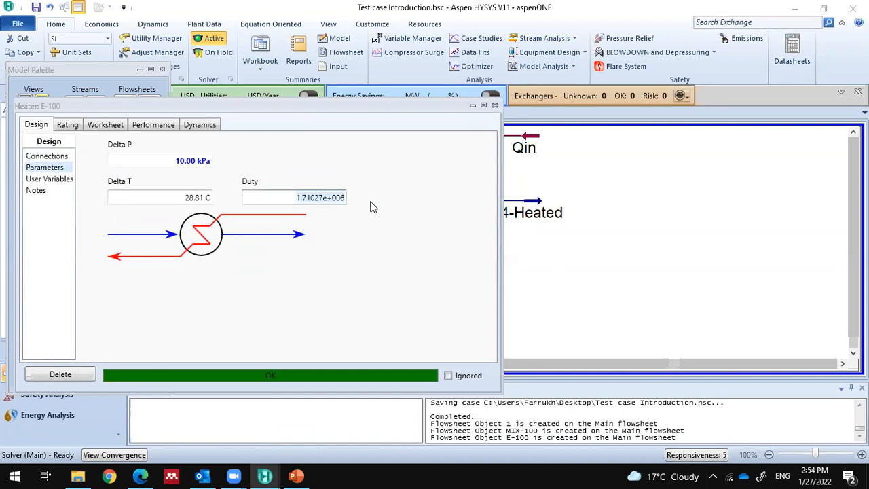
{"action": "left_click", "coordinate": [494, 109]}
Step: Move stream S4-Heated farther down and away from heater E-100, and lower energy stream Qin slightly on the flowsheet
{"action": "left_click_drag", "start_coordinate": [537, 197], "coordinate": [557, 223]}
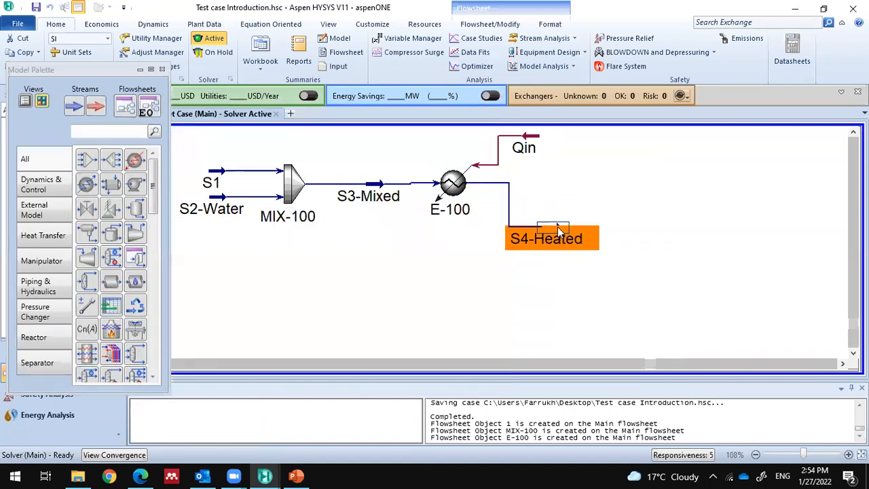
{"action": "left_click", "coordinate": [539, 158]}
{"action": "left_click_drag", "start_coordinate": [539, 157], "coordinate": [550, 169]}
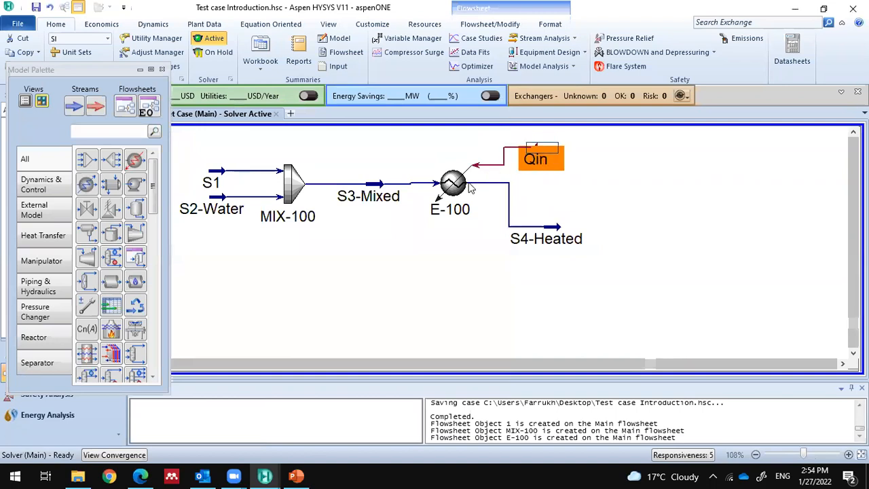
{"action": "left_click", "coordinate": [403, 183]}
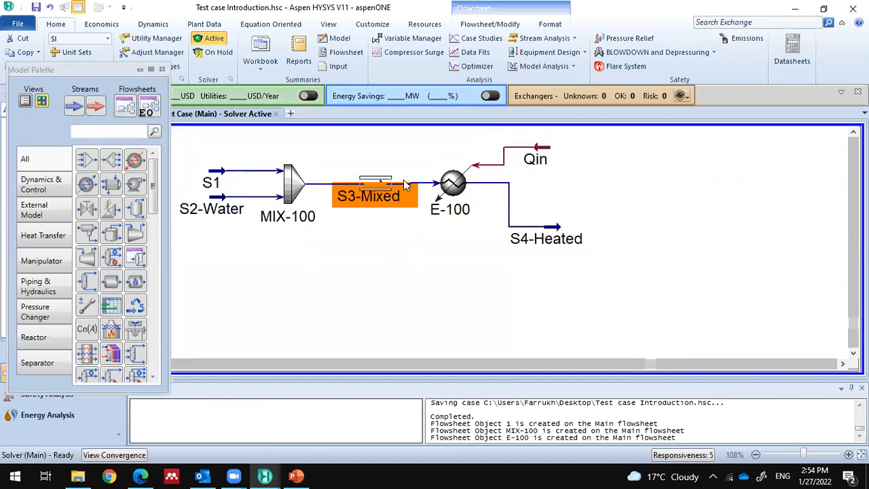
Step: Compare the pressures of S3-Mixed and S4-Heated in heater E-100's worksheet conditions and close the heater window
{"action": "left_click", "coordinate": [455, 191]}
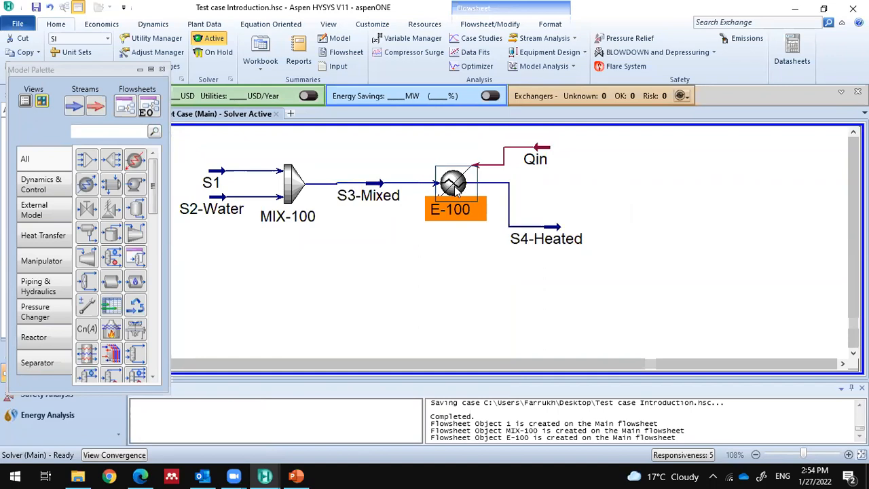
{"action": "double_click", "coordinate": [455, 191]}
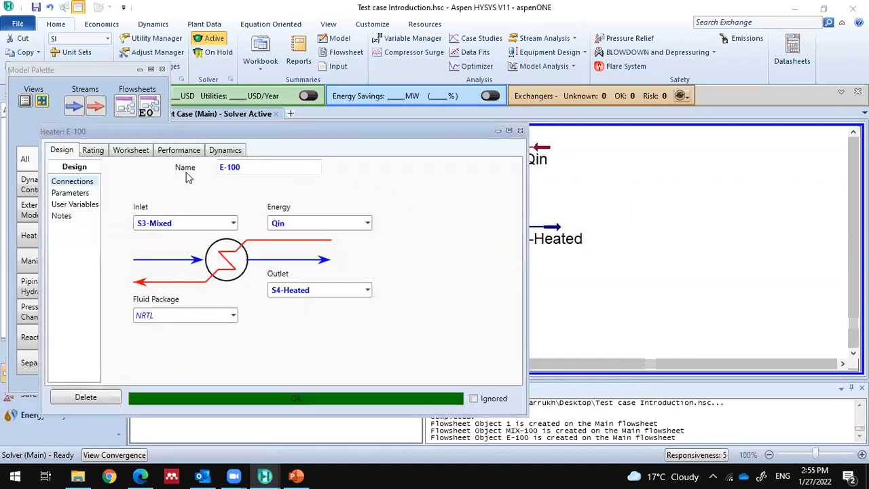
{"action": "left_click", "coordinate": [521, 130]}
{"action": "double_click", "coordinate": [461, 192]}
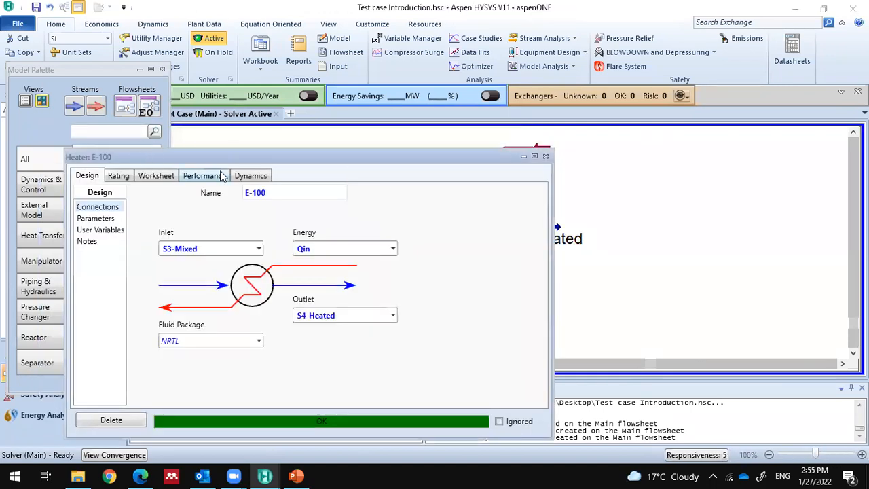
{"action": "left_click", "coordinate": [163, 176]}
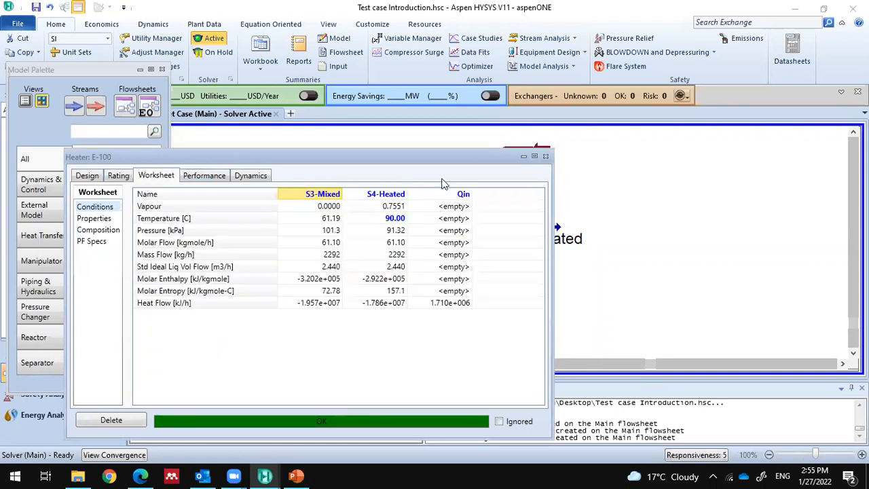
{"action": "left_click", "coordinate": [534, 157]}
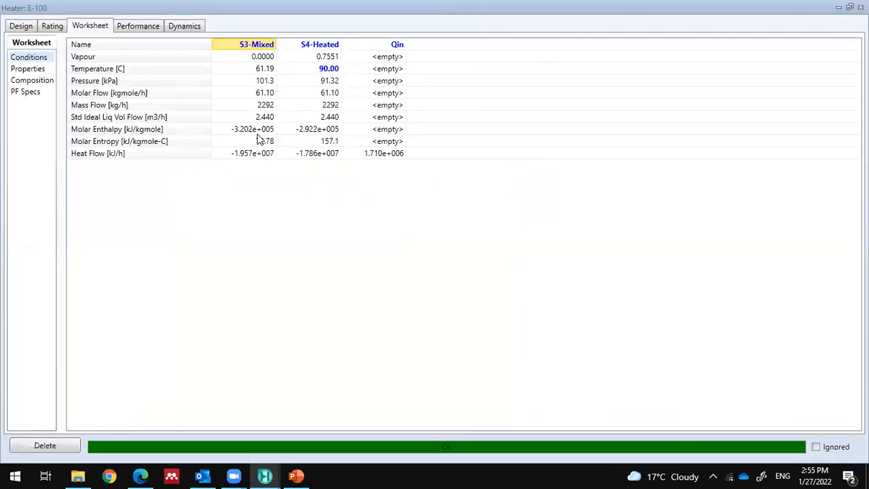
{"action": "left_click", "coordinate": [266, 82]}
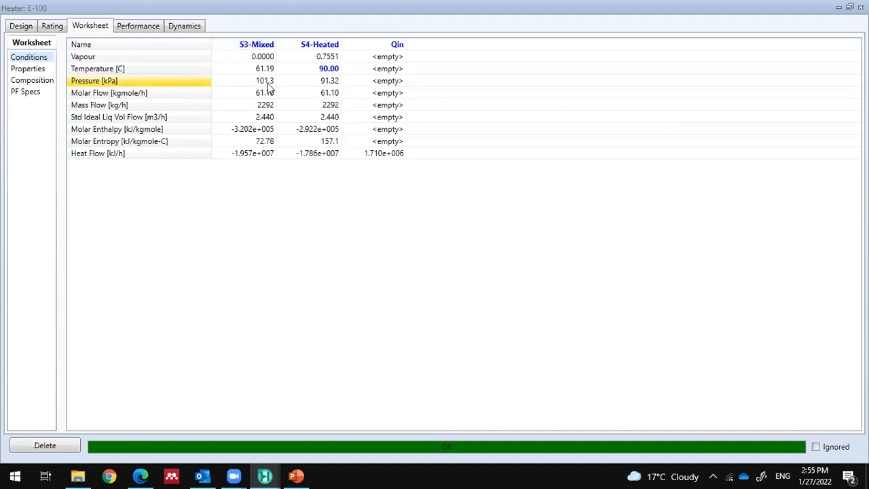
{"action": "left_click", "coordinate": [328, 83]}
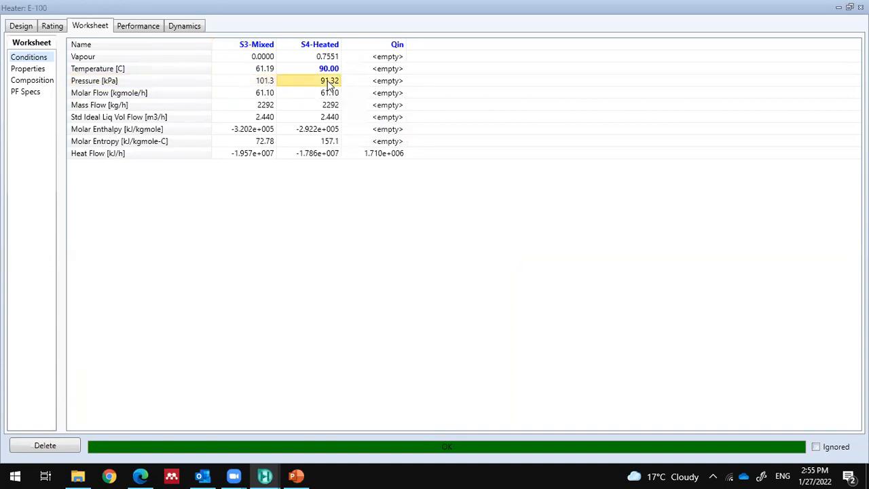
{"action": "mouse_move", "coordinate": [275, 82]}
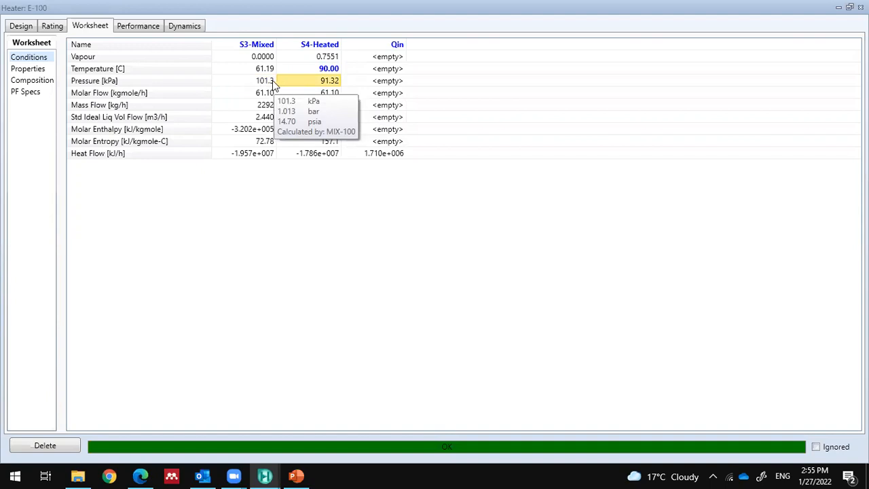
{"action": "mouse_move", "coordinate": [303, 87]}
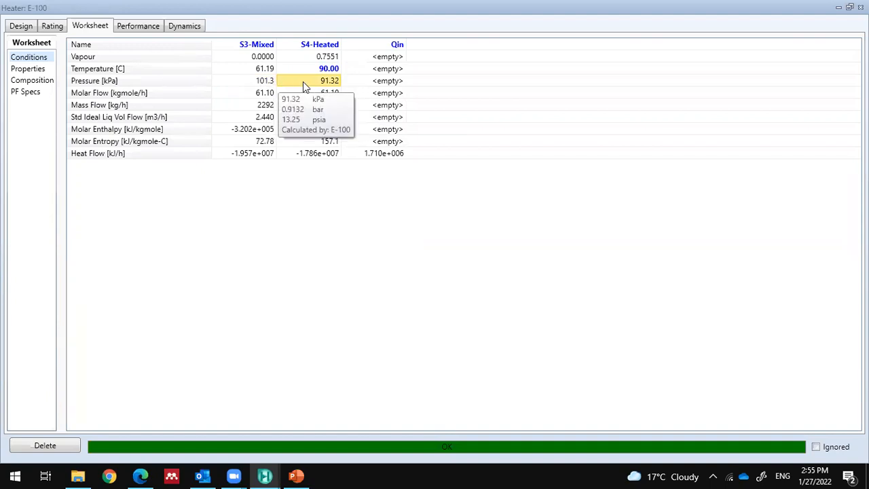
{"action": "left_click_drag", "start_coordinate": [54, 7], "coordinate": [37, 131]}
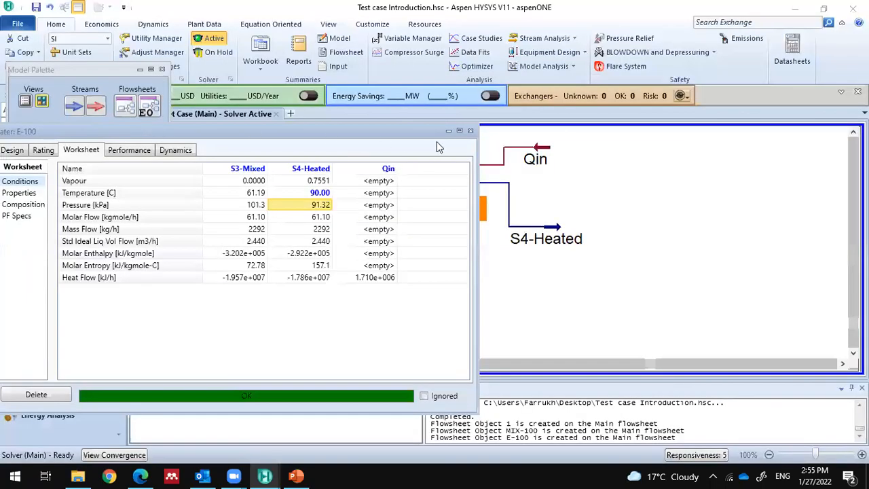
{"action": "left_click", "coordinate": [472, 133]}
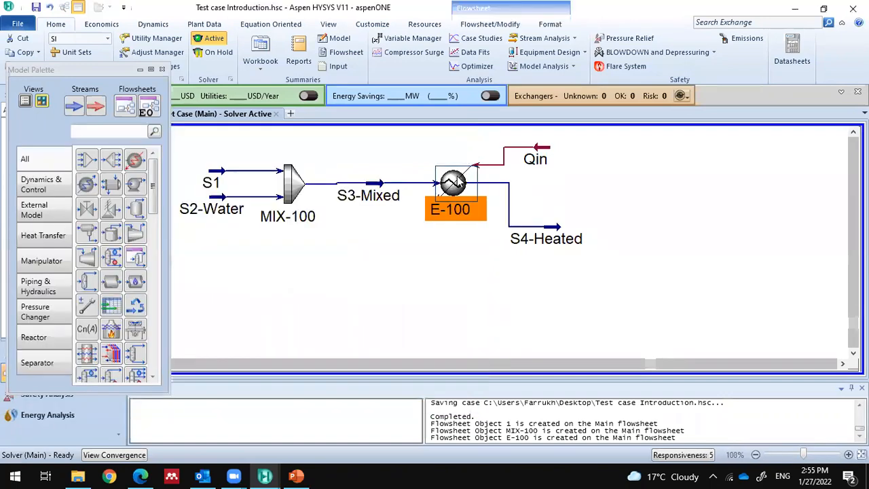
Step: Set heater E-100's pressure drop (Delta P) to 0 kPa in its design parameters and close the heater window
{"action": "double_click", "coordinate": [458, 180]}
{"action": "left_click", "coordinate": [116, 202]}
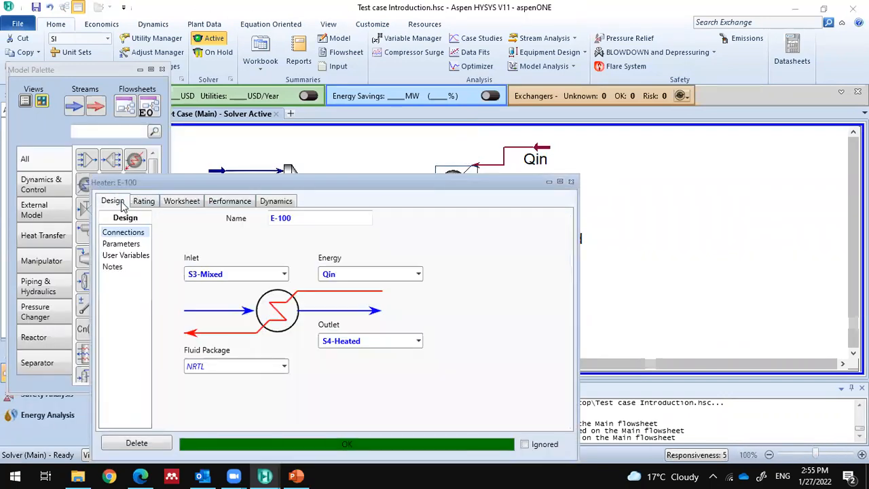
{"action": "left_click", "coordinate": [121, 243]}
{"action": "left_click", "coordinate": [293, 240]}
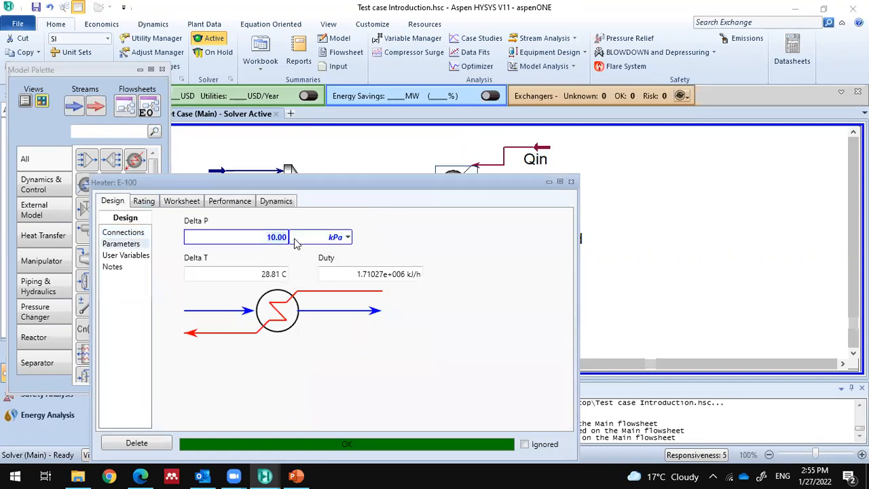
{"action": "type", "text": "0"}
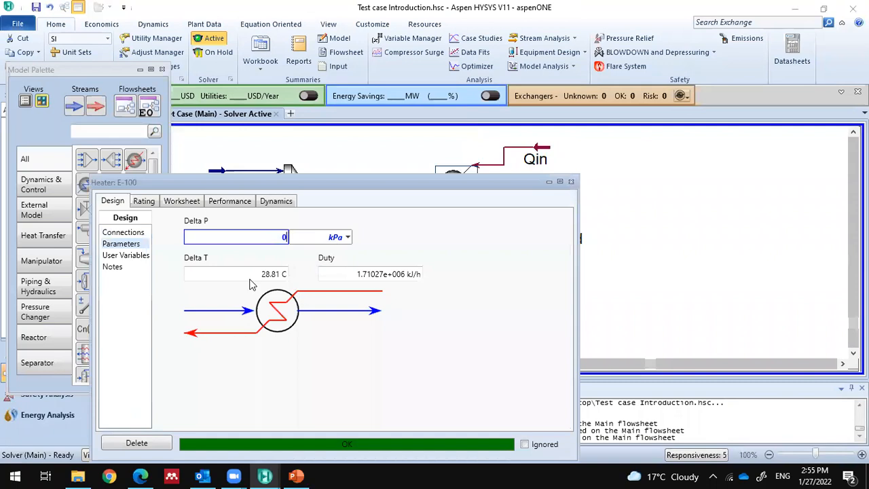
{"action": "left_click", "coordinate": [248, 275]}
{"action": "left_click", "coordinate": [571, 182]}
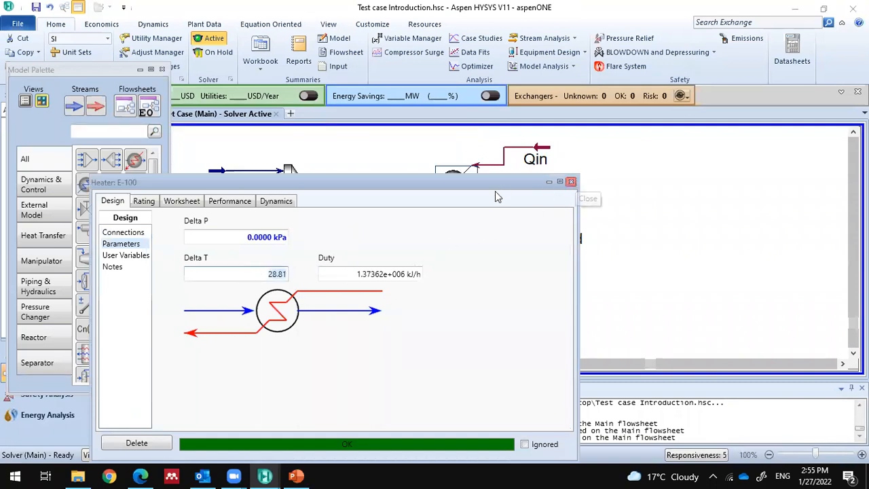
Step: Reopen heater E-100, compare the pressures of S3-Mixed and S4-Heated in its worksheet, and review its nozzle rating and connections
{"action": "double_click", "coordinate": [453, 199]}
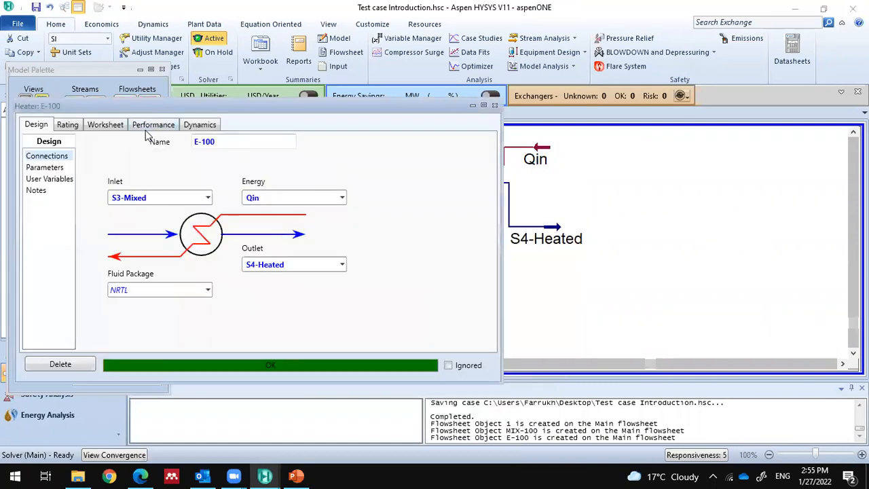
{"action": "left_click", "coordinate": [108, 125]}
{"action": "left_click", "coordinate": [283, 180]}
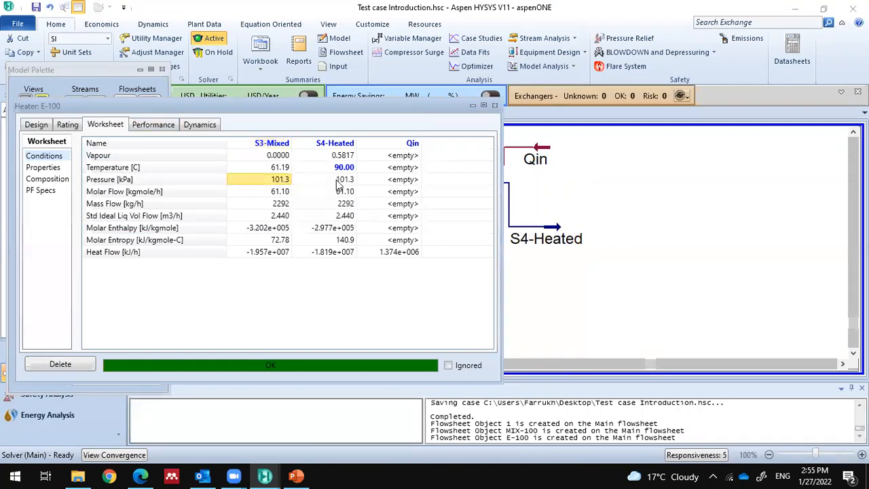
{"action": "left_click", "coordinate": [341, 180]}
{"action": "left_click", "coordinate": [38, 126]}
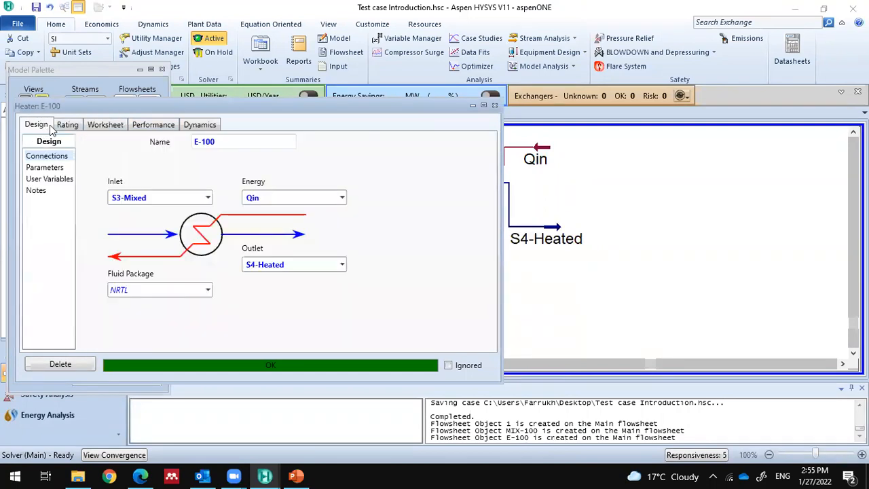
{"action": "left_click", "coordinate": [111, 127]}
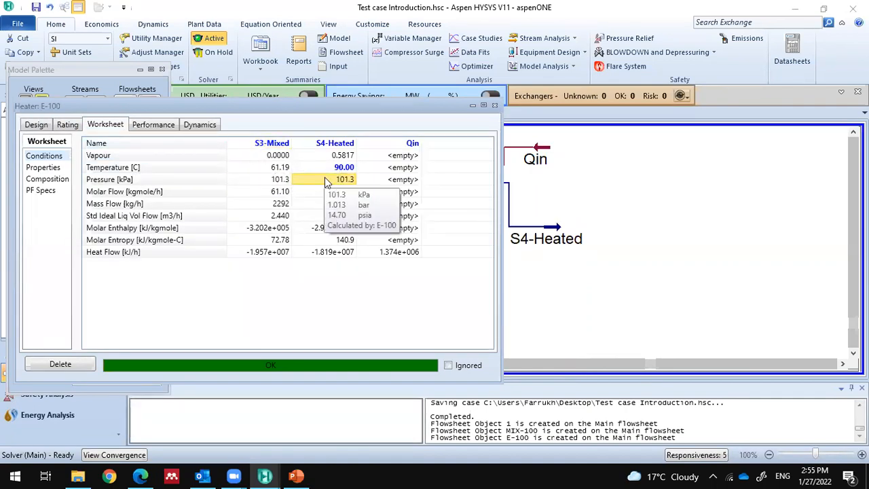
{"action": "left_click", "coordinate": [63, 127]}
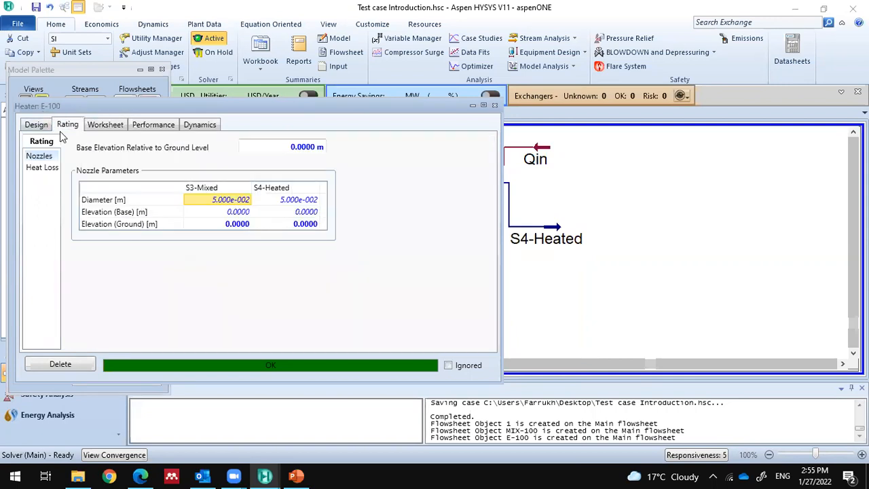
{"action": "left_click", "coordinate": [48, 126]}
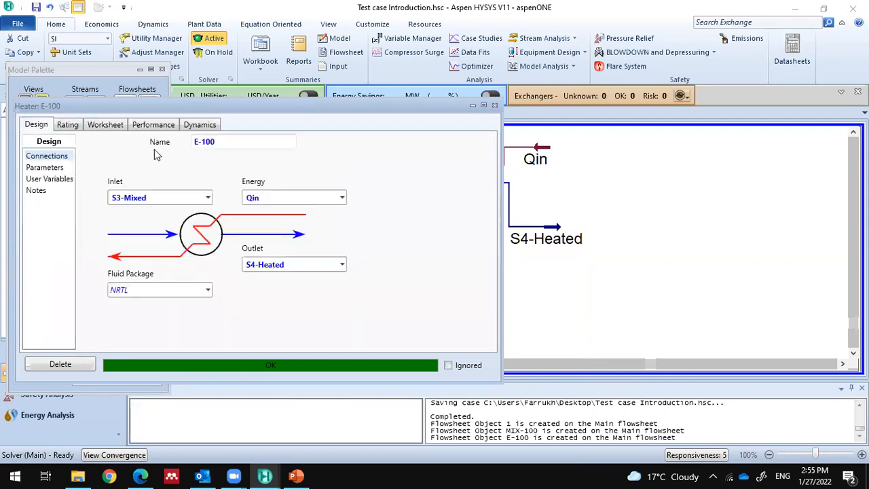
Step: Set heater E-100's pressure drop (Delta P) to 10 kPa in its design parameters
{"action": "left_click", "coordinate": [63, 169]}
{"action": "left_click", "coordinate": [187, 160]}
{"action": "type", "text": "10"}
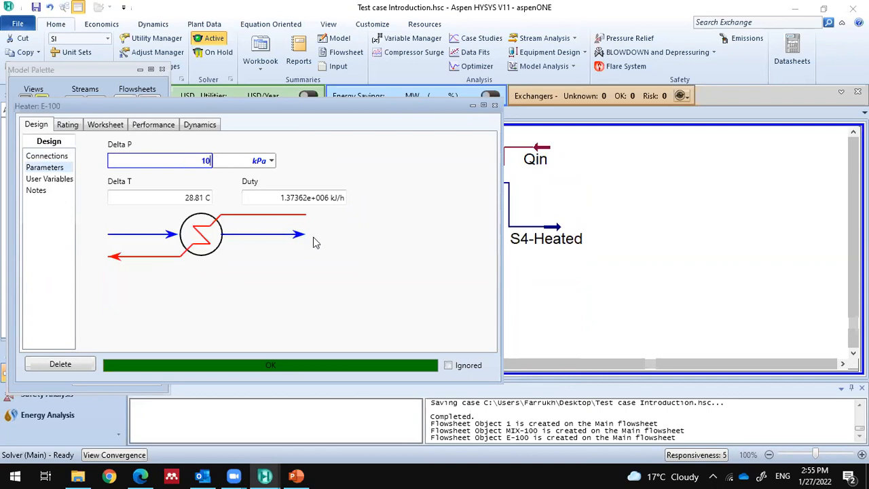
{"action": "key", "text": "Return"}
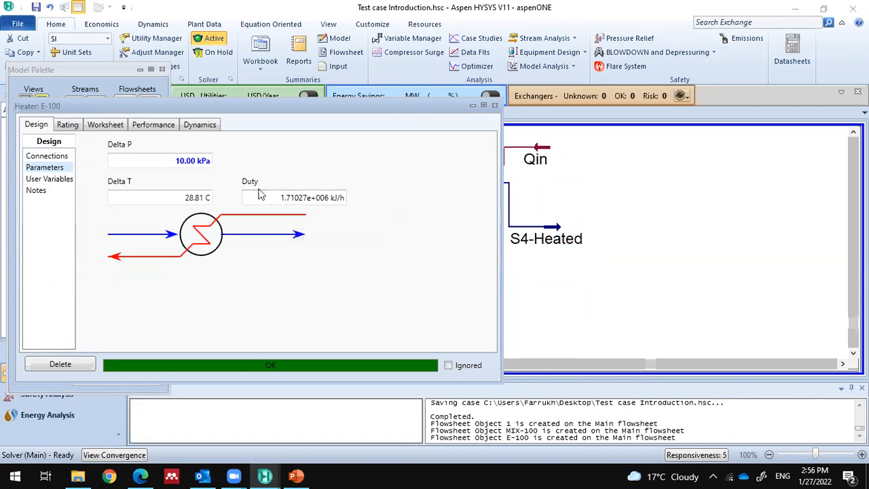
Step: Return heater E-100's Delta P to 0 kPa and check the duty
{"action": "left_click", "coordinate": [178, 166]}
{"action": "type", "text": "0"}
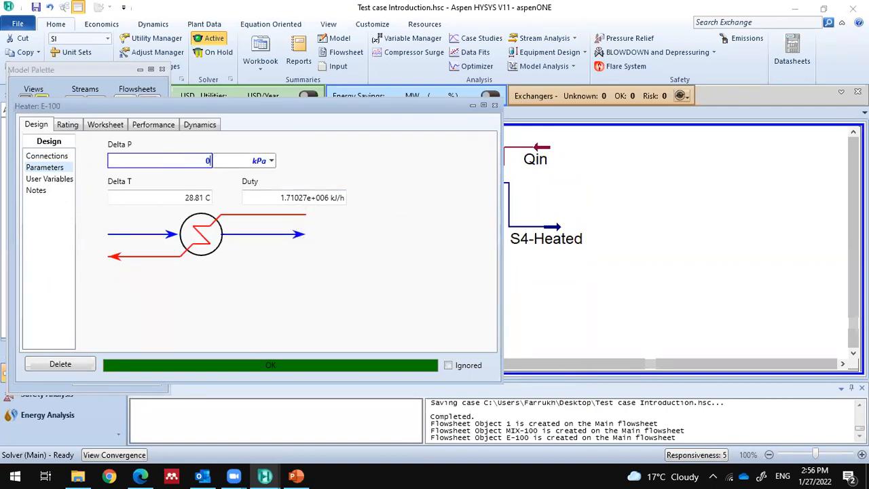
{"action": "left_click", "coordinate": [195, 198]}
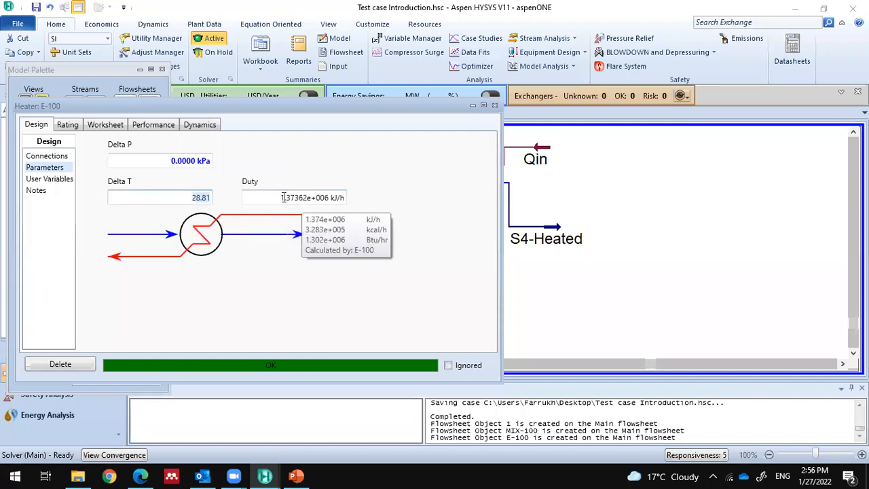
{"action": "key", "text": "Return"}
Step: Set heater E-100's Delta P to 10 kPa, check the duty again, and close the heater window
{"action": "left_click", "coordinate": [192, 163]}
{"action": "type", "text": "10"}
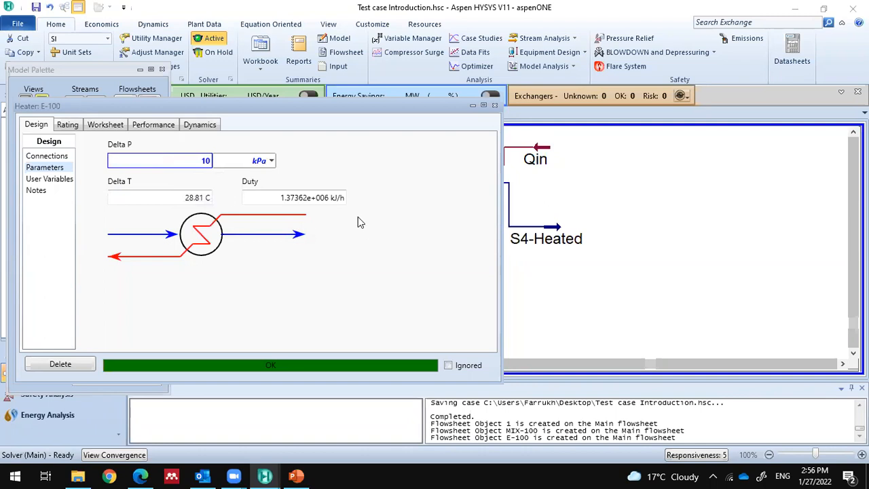
{"action": "left_click", "coordinate": [316, 197]}
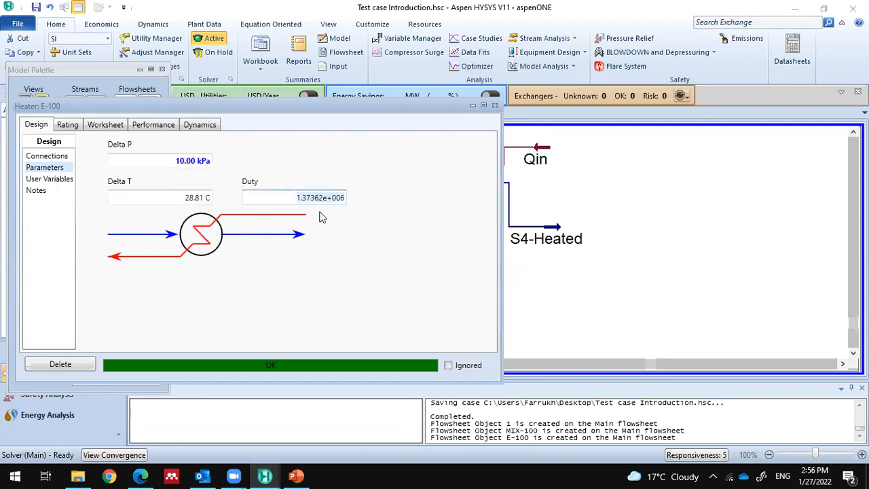
{"action": "left_click", "coordinate": [341, 195]}
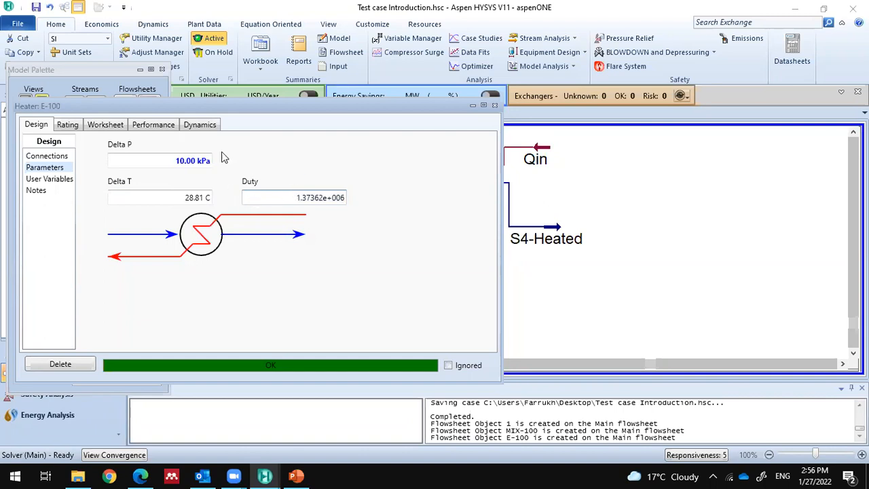
{"action": "left_click", "coordinate": [204, 162]}
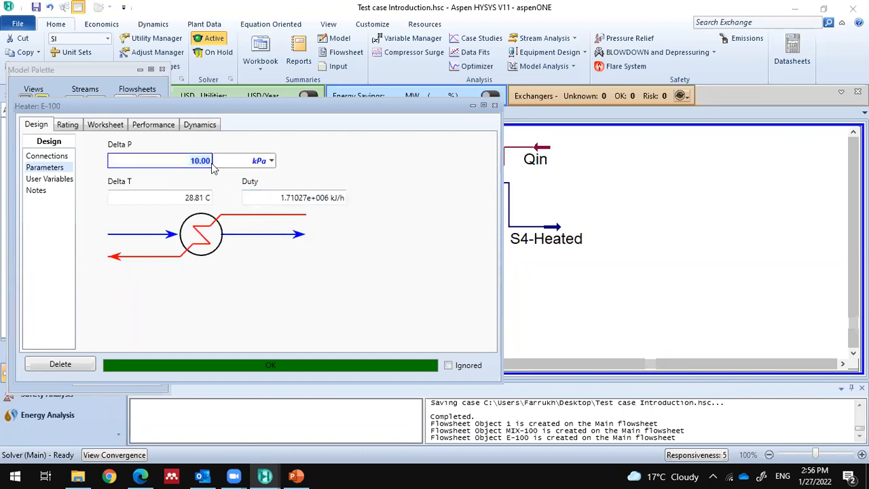
{"action": "left_click", "coordinate": [316, 197]}
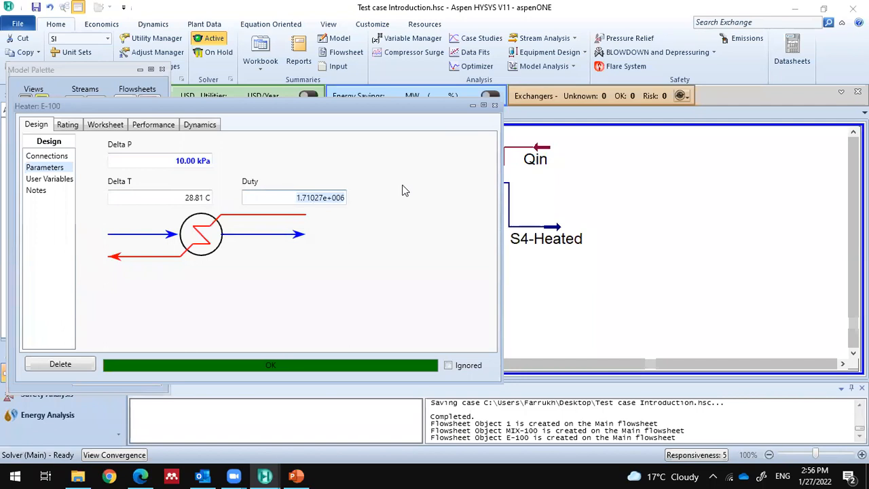
{"action": "left_click", "coordinate": [495, 106]}
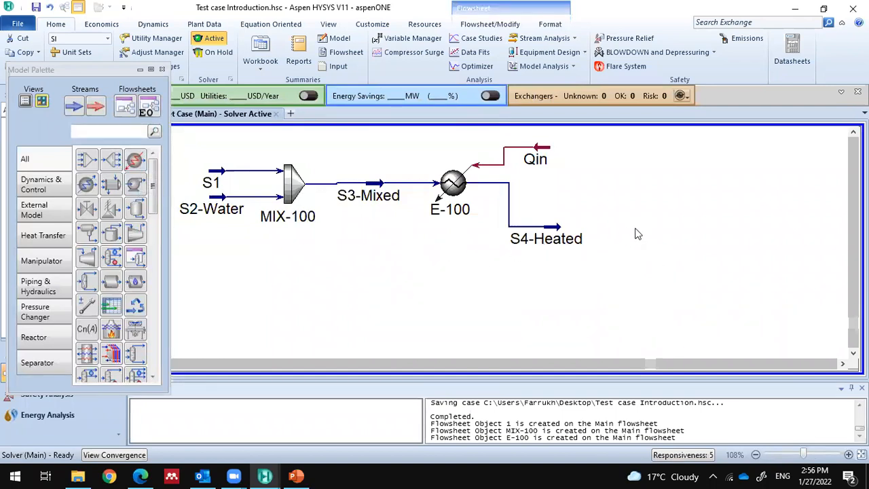
Step: Add a Separator to the flowsheet downstream of stream S4-Heated, open its property window briefly and close it
{"action": "mouse_move", "coordinate": [600, 249]}
{"action": "mouse_move", "coordinate": [540, 164]}
{"action": "scroll", "coordinate": [103, 279], "scroll_direction": "down", "scroll_amount": 1}
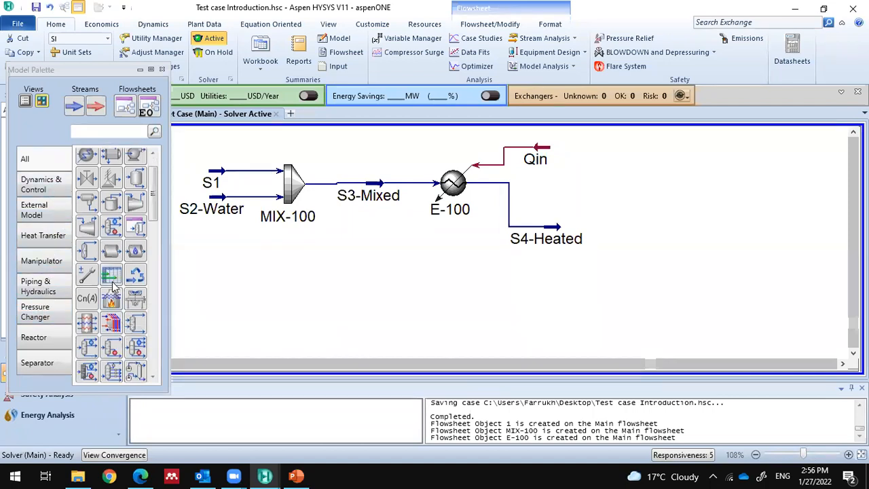
{"action": "left_click", "coordinate": [135, 182]}
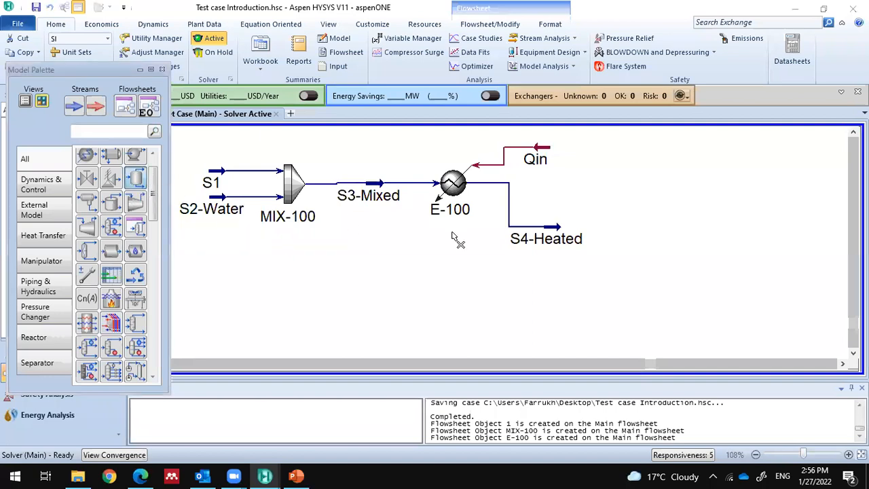
{"action": "left_click", "coordinate": [685, 238]}
{"action": "left_click", "coordinate": [642, 240]}
{"action": "double_click", "coordinate": [645, 243]}
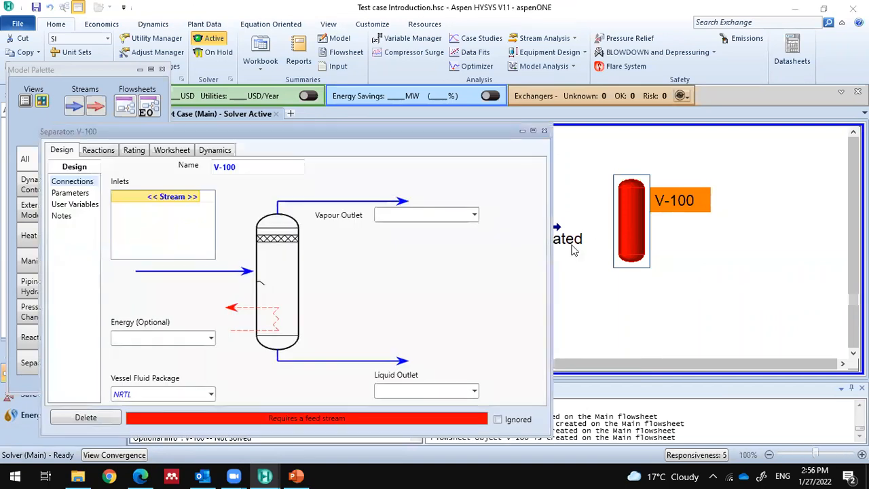
{"action": "left_click", "coordinate": [545, 131]}
Step: Connect separator V-100 with S4-Heated as inlet, S5-Vapor as vapour outlet and S6-Liquid as liquid outlet, and close its window
{"action": "double_click", "coordinate": [620, 198]}
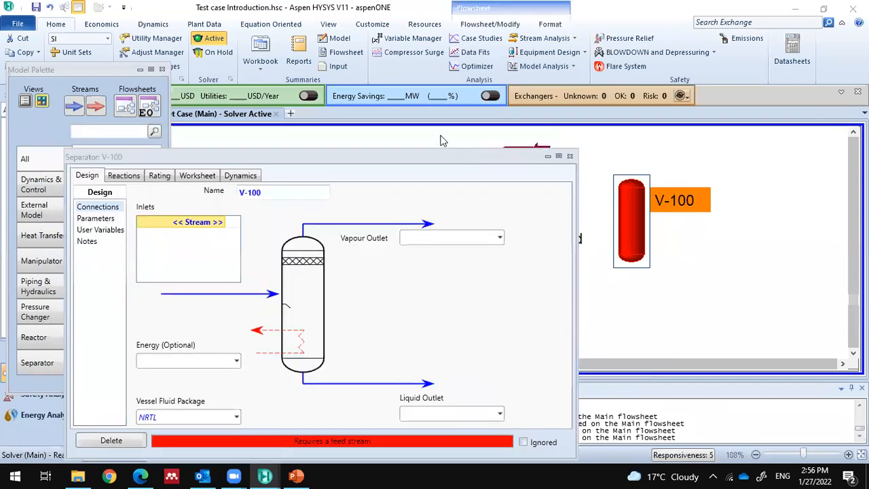
{"action": "left_click_drag", "start_coordinate": [419, 157], "coordinate": [458, 91]}
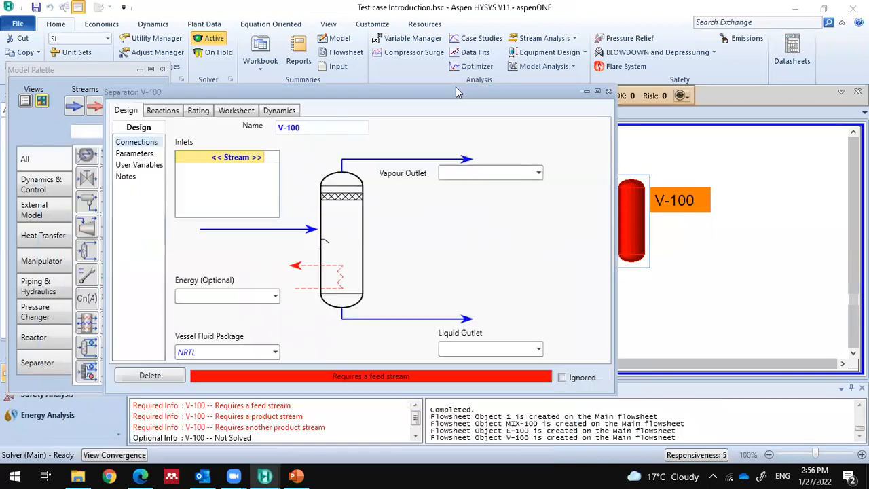
{"action": "left_click", "coordinate": [261, 159]}
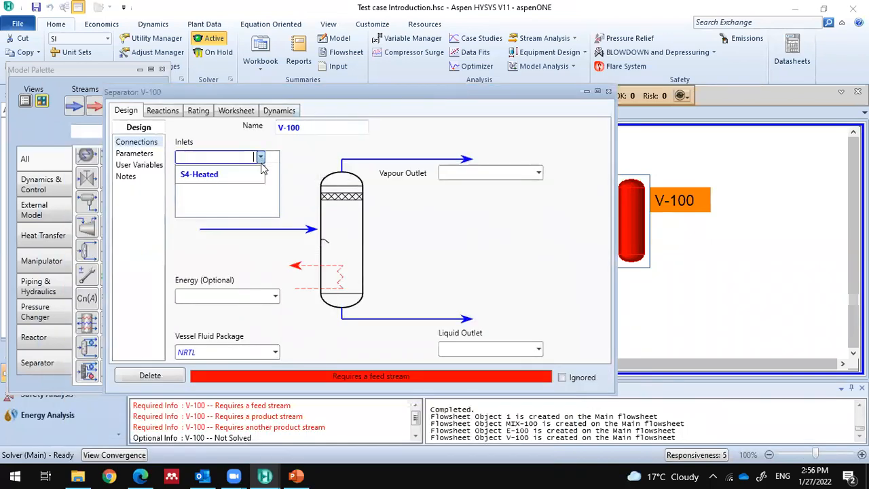
{"action": "left_click", "coordinate": [239, 176]}
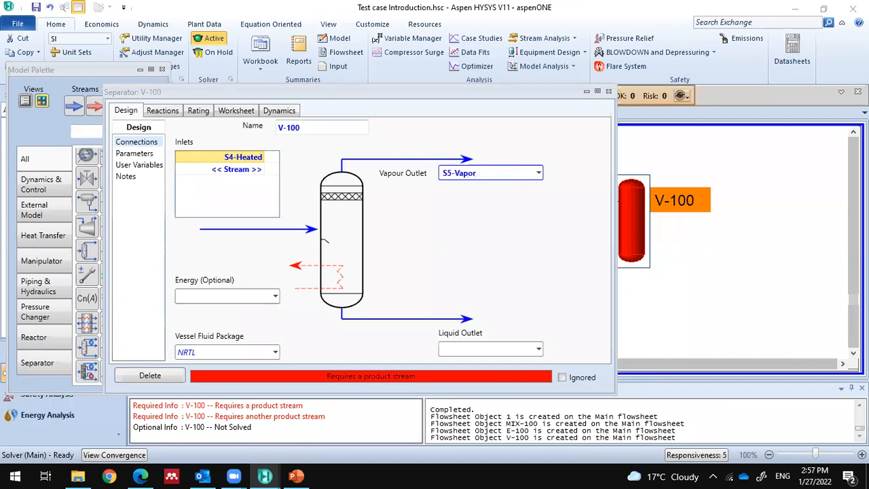
{"action": "left_click", "coordinate": [508, 349]}
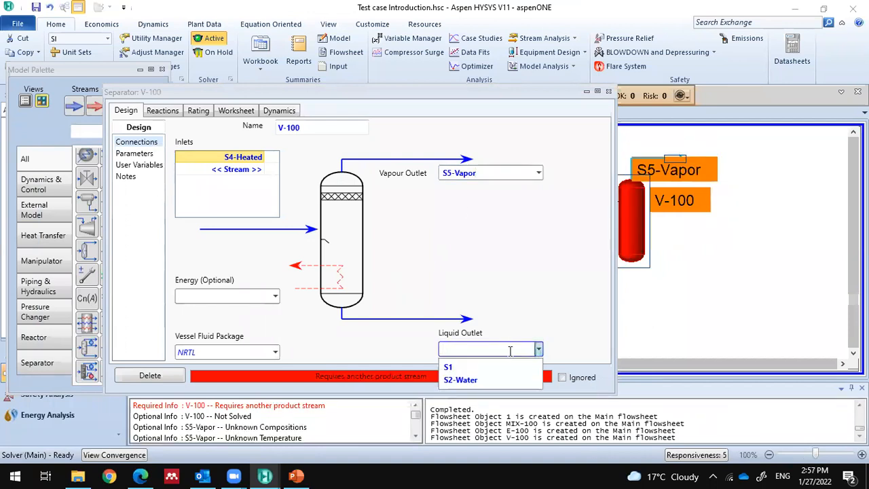
{"action": "type", "text": "S6-Liqu"}
{"action": "left_click", "coordinate": [456, 237]}
{"action": "left_click", "coordinate": [508, 170]}
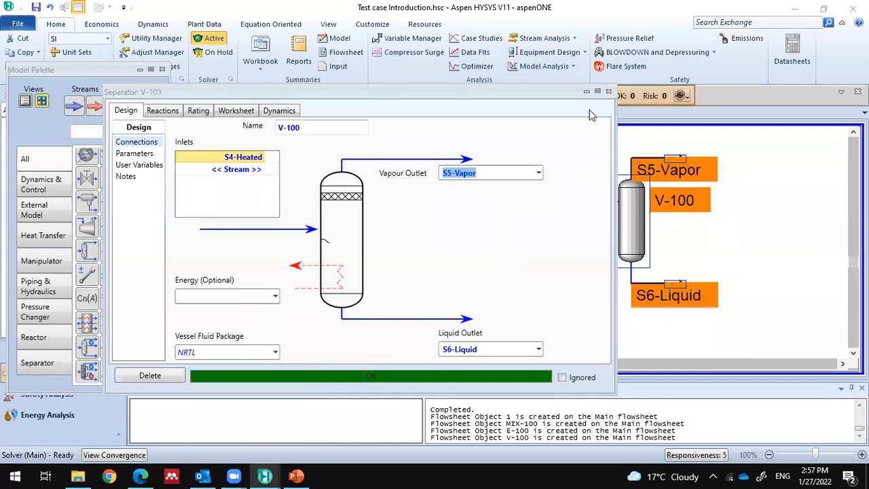
{"action": "left_click", "coordinate": [165, 112]}
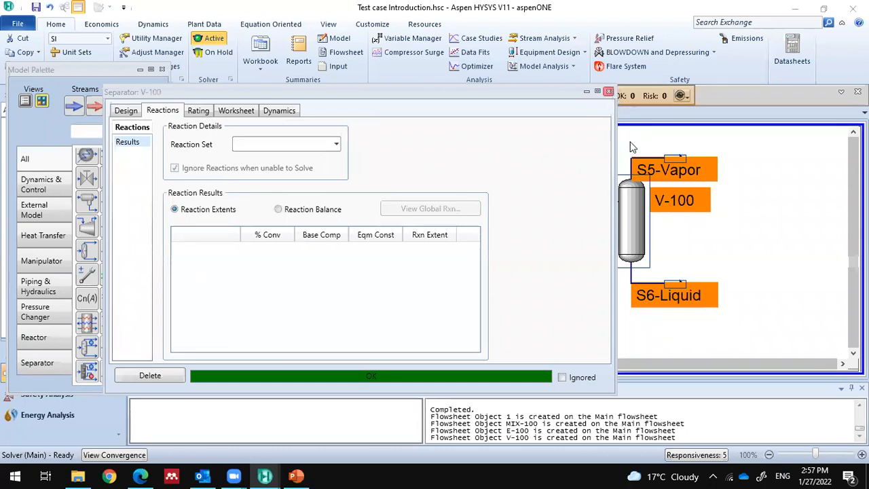
{"action": "left_click", "coordinate": [609, 91]}
Step: Move streams S5-Vapor and S6-Liquid farther from separator V-100, and lower the separator slightly on the flowsheet
{"action": "left_click_drag", "start_coordinate": [678, 166], "coordinate": [706, 169]}
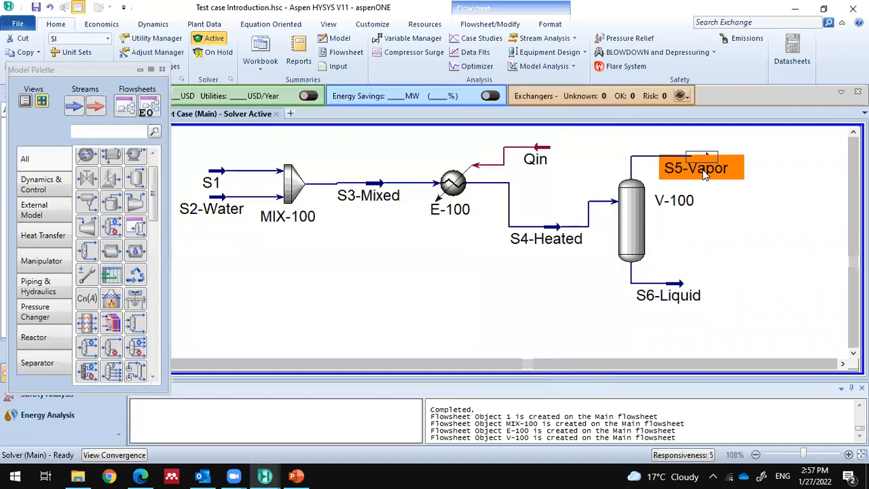
{"action": "left_click_drag", "start_coordinate": [683, 294], "coordinate": [713, 295]}
{"action": "left_click_drag", "start_coordinate": [675, 203], "coordinate": [675, 209]}
{"action": "left_click", "coordinate": [725, 211]}
Step: Check the summary conditions of stream S5-Vapor and view the worksheet conditions of stream S6-Liquid
{"action": "mouse_move", "coordinate": [722, 175]}
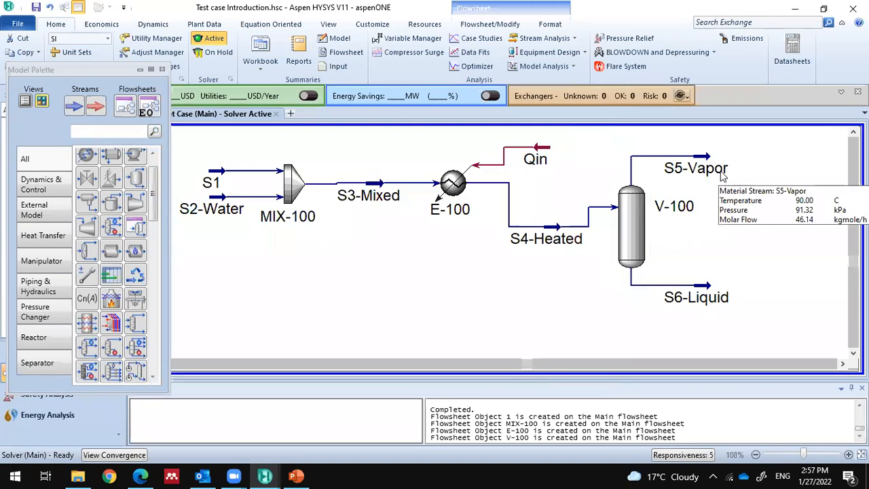
{"action": "left_click", "coordinate": [654, 221]}
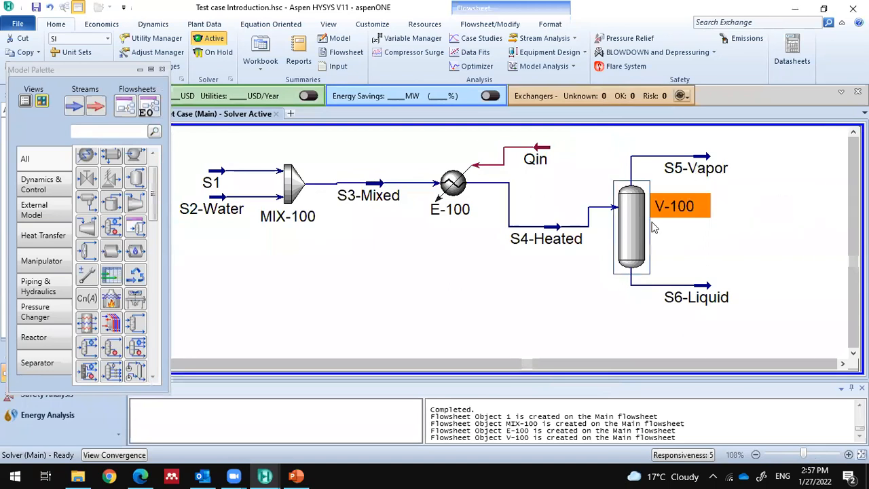
{"action": "double_click", "coordinate": [710, 298]}
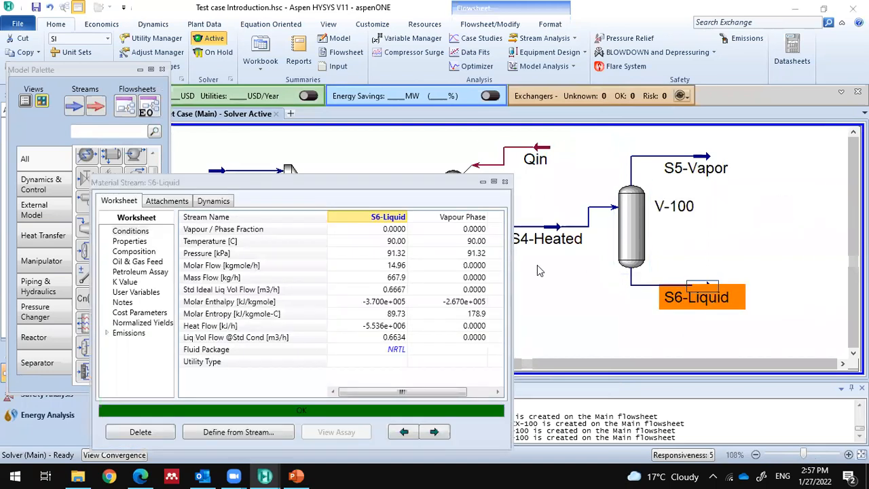
Step: Examine the S6-Liquid pressure and mass flow in separator V-100's worksheet, and compare the molar flows of S6-Liquid and S5-Vapor
{"action": "left_click", "coordinate": [630, 208]}
{"action": "double_click", "coordinate": [629, 208]}
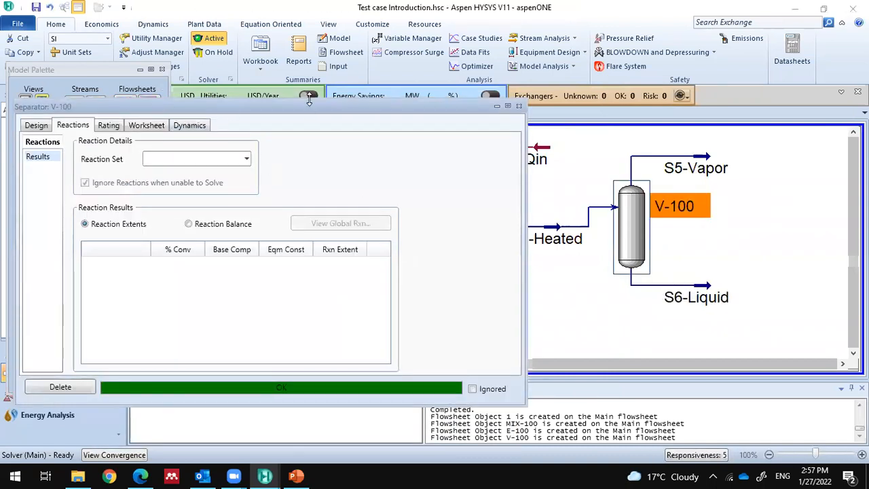
{"action": "left_click", "coordinate": [150, 125]}
{"action": "left_click_drag", "start_coordinate": [252, 112], "coordinate": [443, 87]}
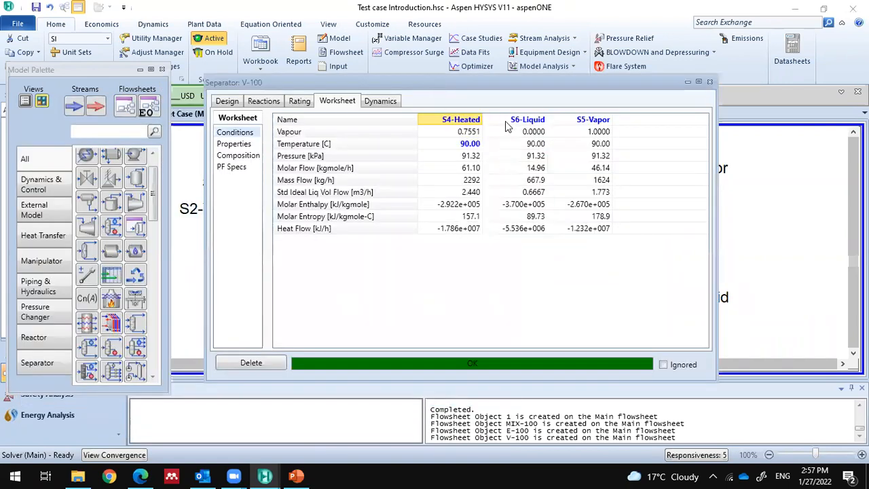
{"action": "left_click", "coordinate": [535, 156]}
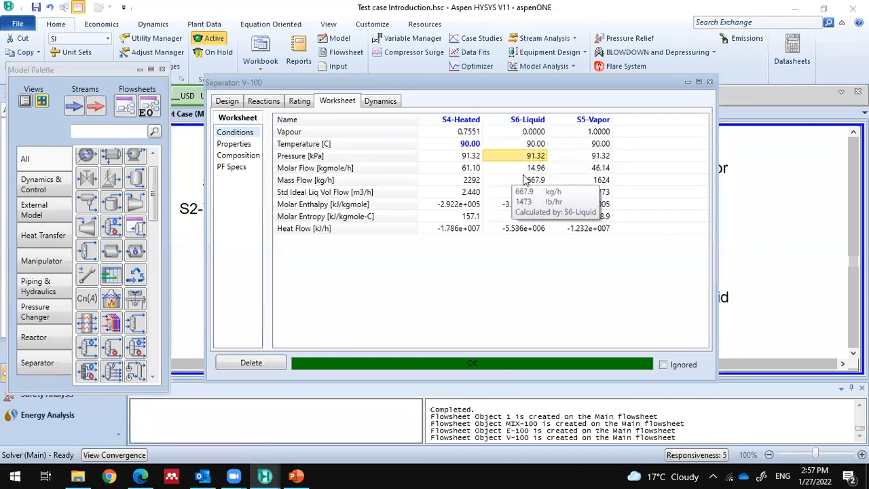
{"action": "left_click", "coordinate": [536, 179]}
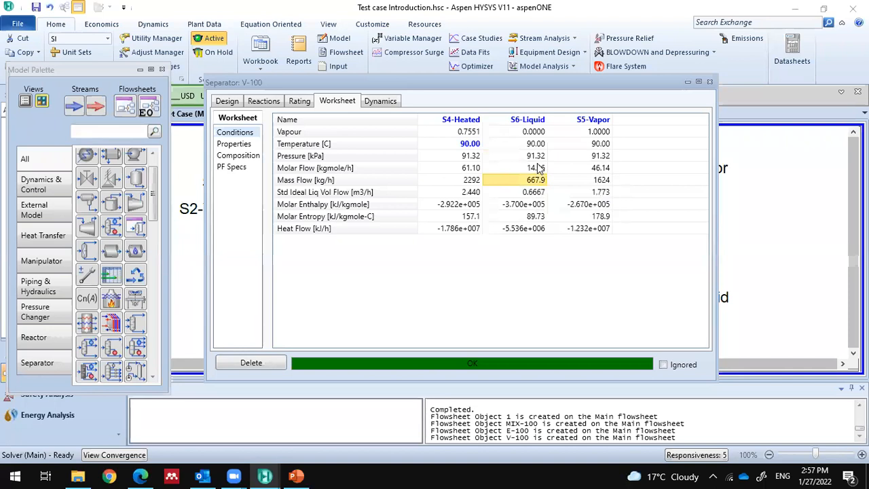
{"action": "left_click", "coordinate": [537, 169]}
{"action": "left_click", "coordinate": [589, 170]}
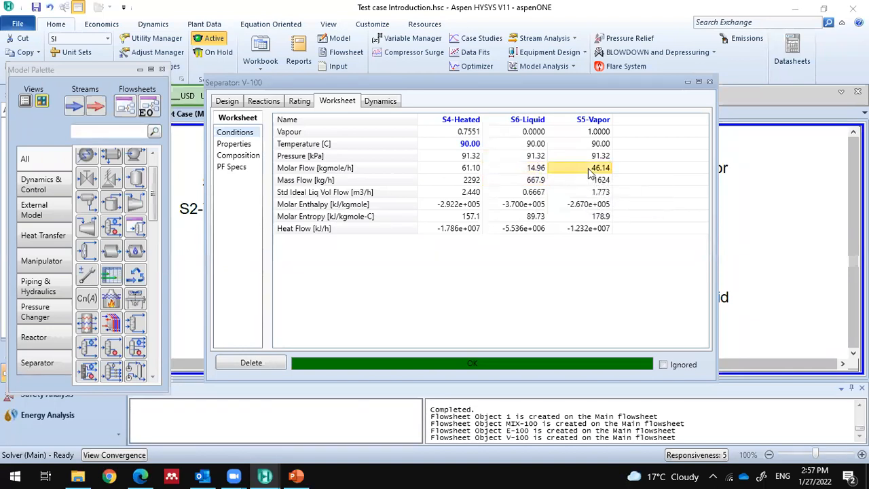
Step: Examine the stream properties and compare the component compositions in separator V-100's worksheet, then close its window
{"action": "left_click", "coordinate": [246, 145]}
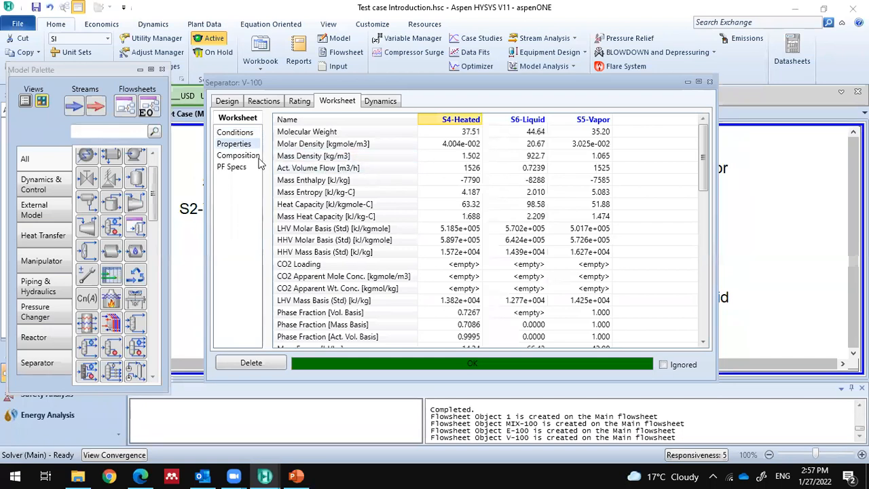
{"action": "left_click", "coordinate": [253, 157]}
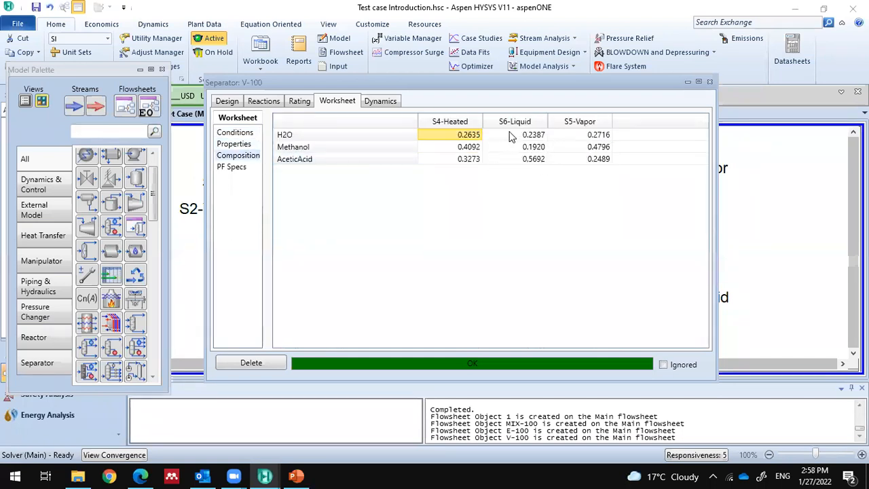
{"action": "left_click", "coordinate": [534, 158]}
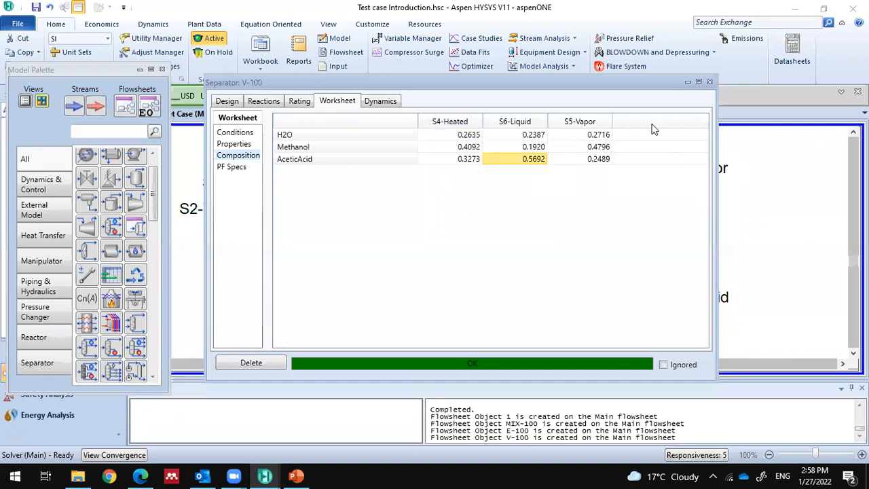
{"action": "left_click", "coordinate": [710, 82]}
{"action": "left_click", "coordinate": [747, 208]}
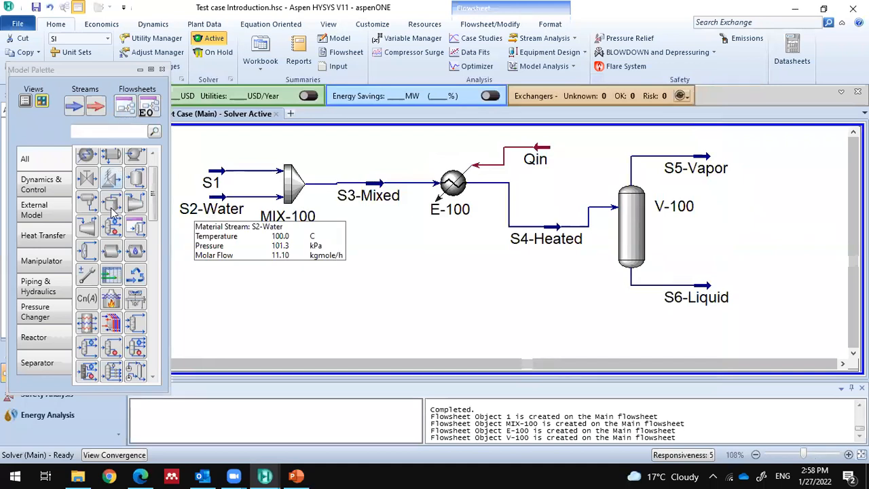
Step: Move the entire existing process up and to the left on the flowsheet to free space below it
{"action": "left_click_drag", "start_coordinate": [199, 150], "coordinate": [270, 180]}
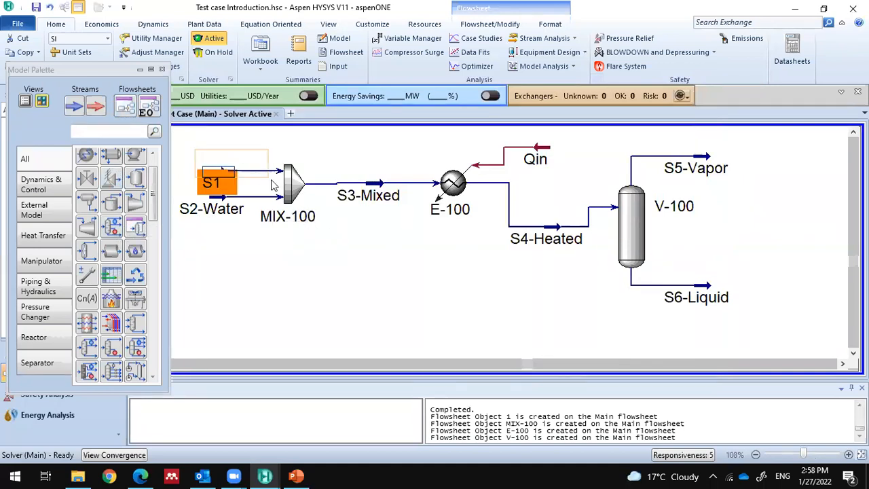
{"action": "left_click", "coordinate": [750, 190]}
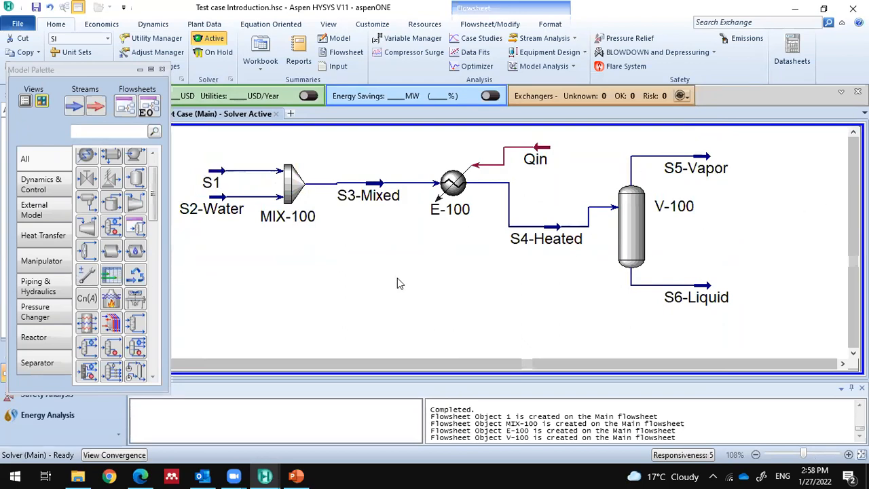
{"action": "scroll", "coordinate": [155, 191], "scroll_direction": "up", "scroll_amount": 1}
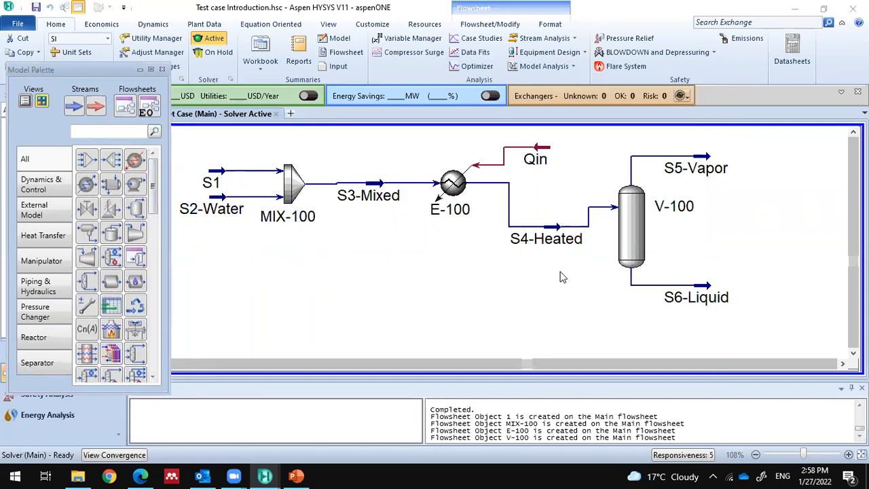
{"action": "scroll", "coordinate": [573, 278], "scroll_direction": "down", "scroll_amount": 2}
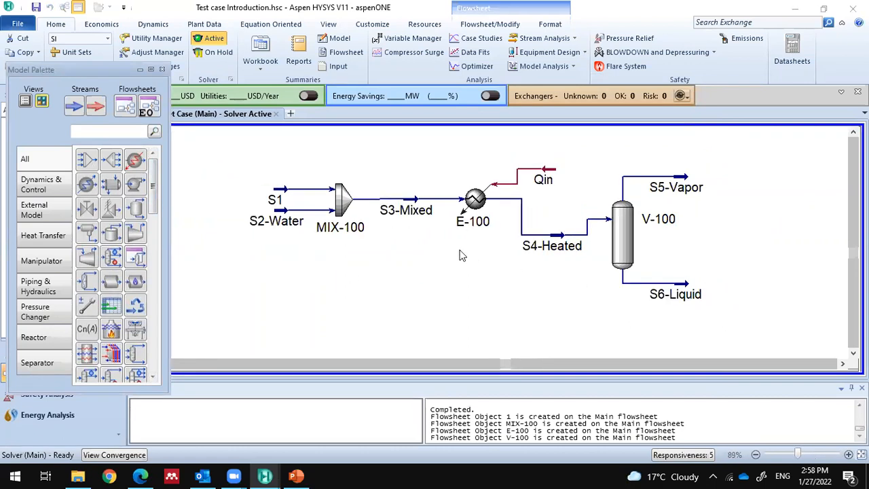
{"action": "left_click_drag", "start_coordinate": [232, 166], "coordinate": [711, 310]}
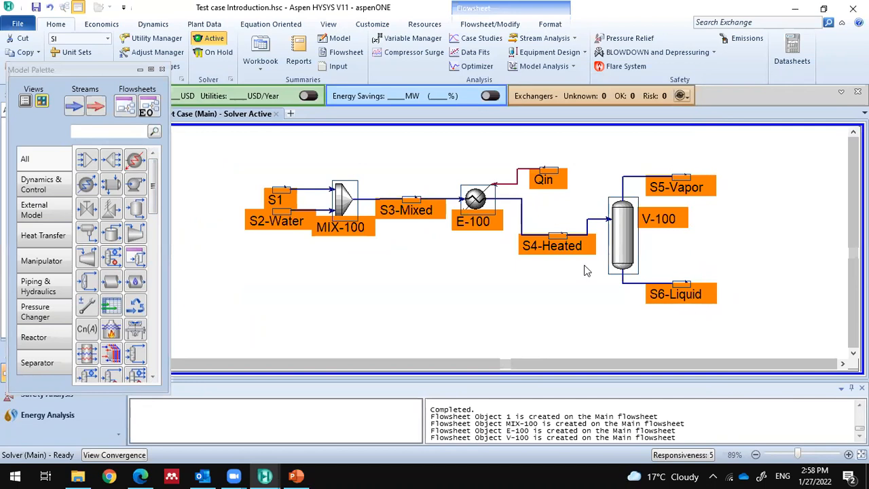
{"action": "scroll", "coordinate": [529, 257], "scroll_direction": "down", "scroll_amount": 2}
{"action": "left_click_drag", "start_coordinate": [293, 148], "coordinate": [687, 302]}
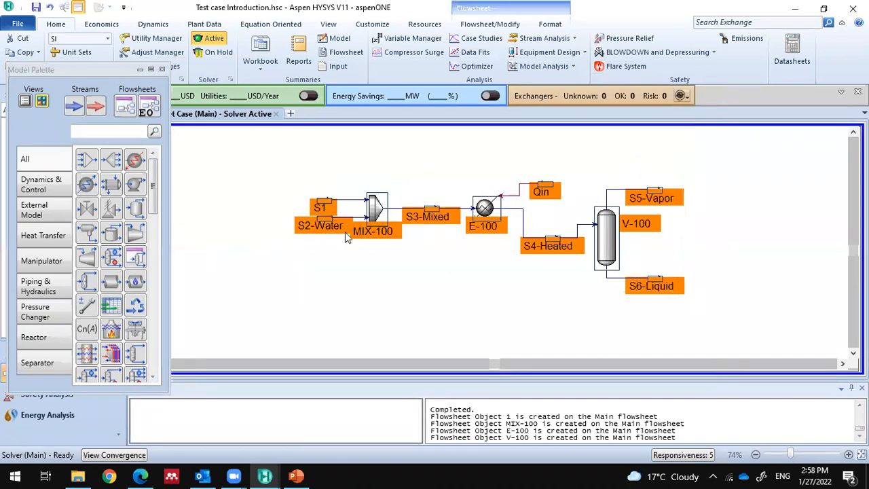
{"action": "left_click_drag", "start_coordinate": [385, 211], "coordinate": [267, 167]}
{"action": "left_click", "coordinate": [413, 257]}
{"action": "scroll", "coordinate": [412, 257], "scroll_direction": "down", "scroll_amount": 1}
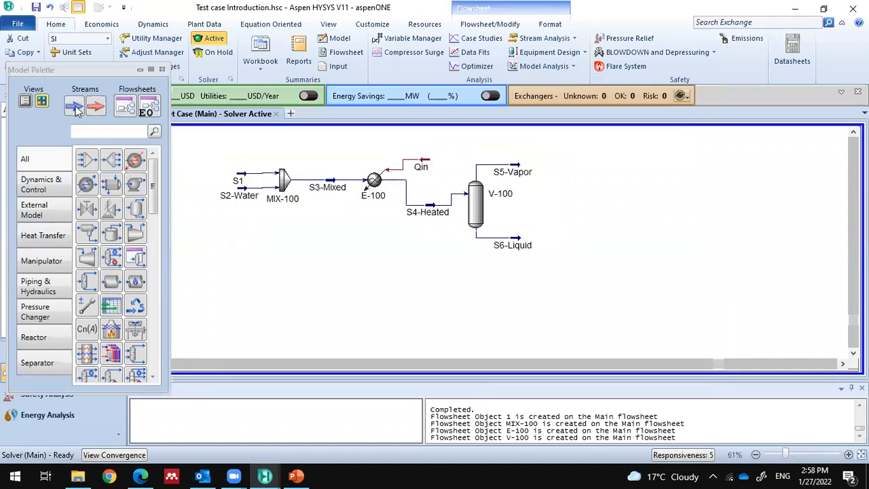
Step: Add a new material stream below the existing process and name it S1-Separation
{"action": "left_click", "coordinate": [74, 106]}
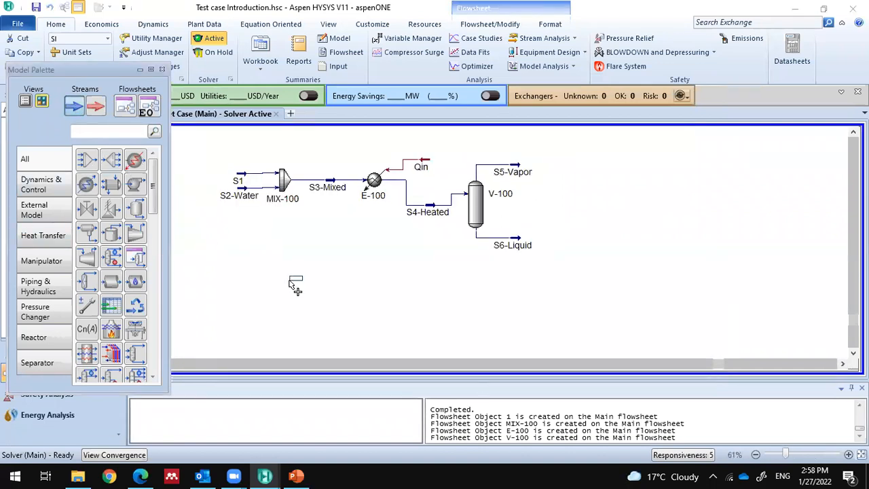
{"action": "left_click", "coordinate": [260, 301]}
{"action": "double_click", "coordinate": [263, 301]}
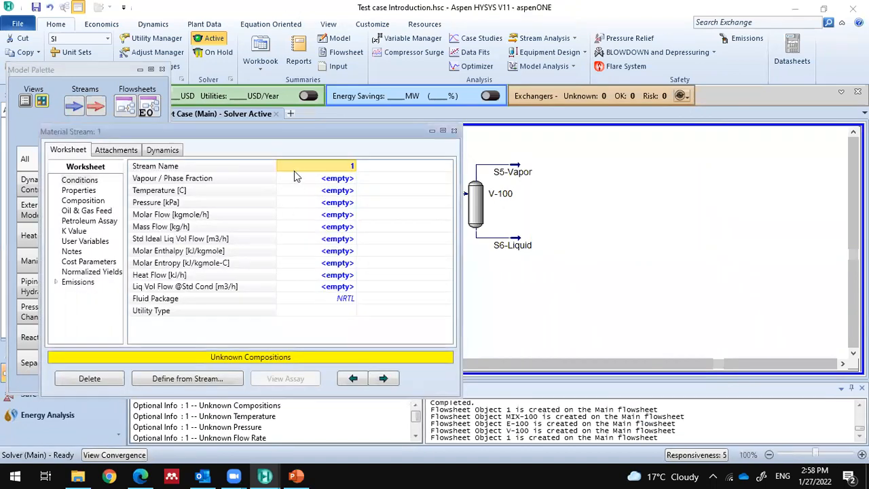
{"action": "type", "text": "S1-"}
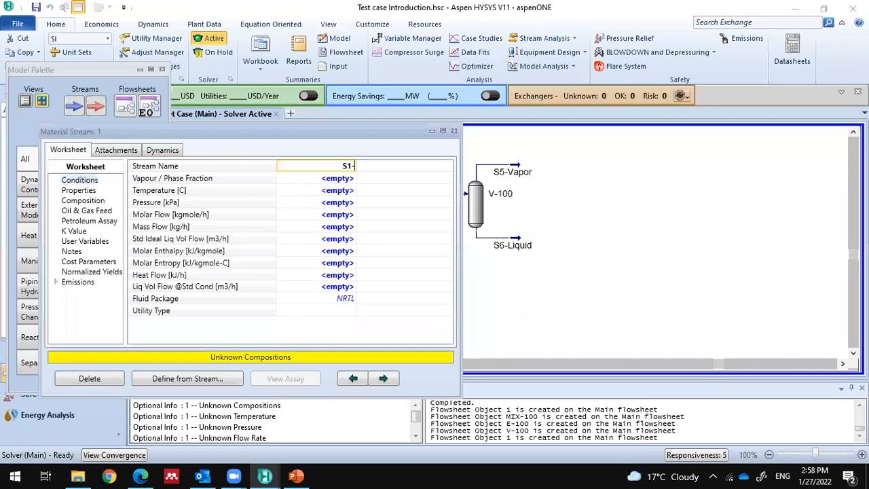
{"action": "type", "text": "Separation"}
{"action": "key", "text": "BackSpace"}
{"action": "key", "text": "BackSpace"}
{"action": "type", "text": "n"}
{"action": "key", "text": "BackSpace"}
{"action": "type", "text": "on"}
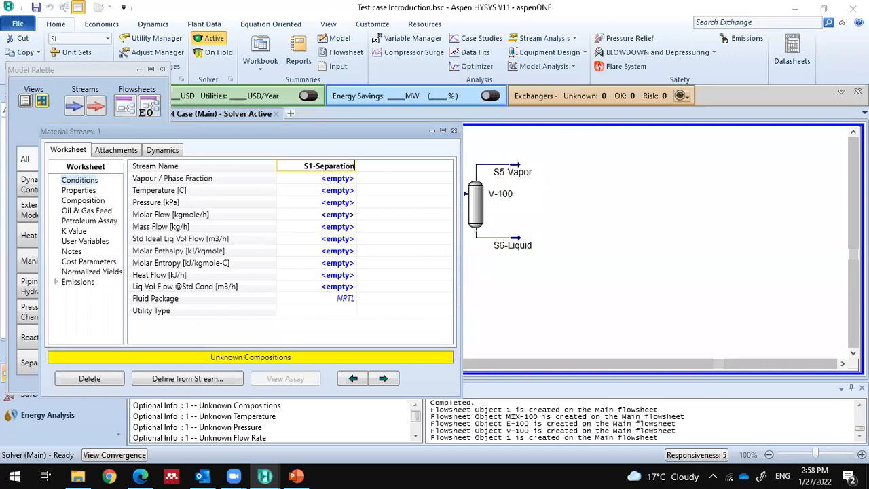
{"action": "key", "text": "Return"}
{"action": "left_click", "coordinate": [304, 180]}
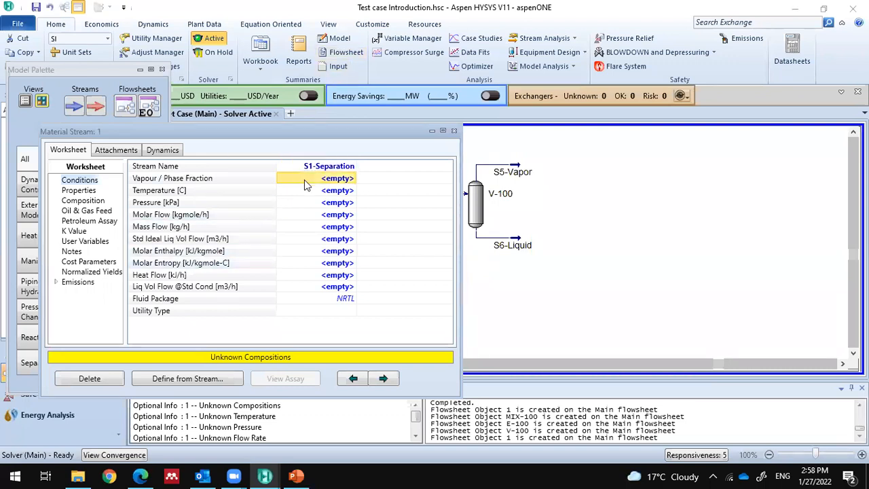
Step: Define the composition of stream S1-Separation with mole fractions of 0.85 H2O and 0.15 Methanol
{"action": "left_click", "coordinate": [83, 201]}
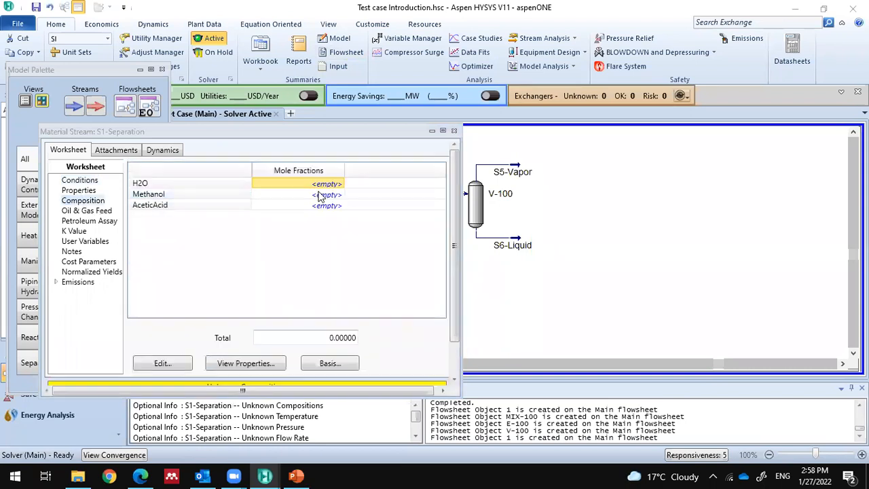
{"action": "left_click", "coordinate": [174, 363]}
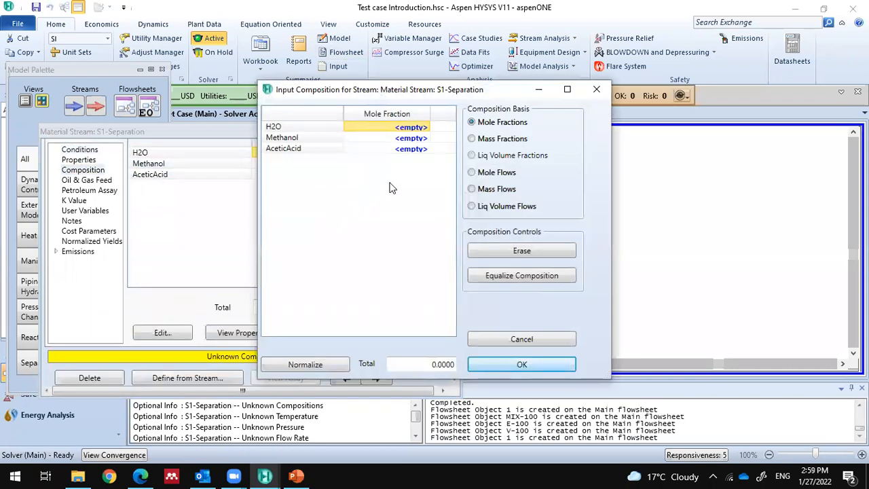
{"action": "left_click", "coordinate": [417, 131]}
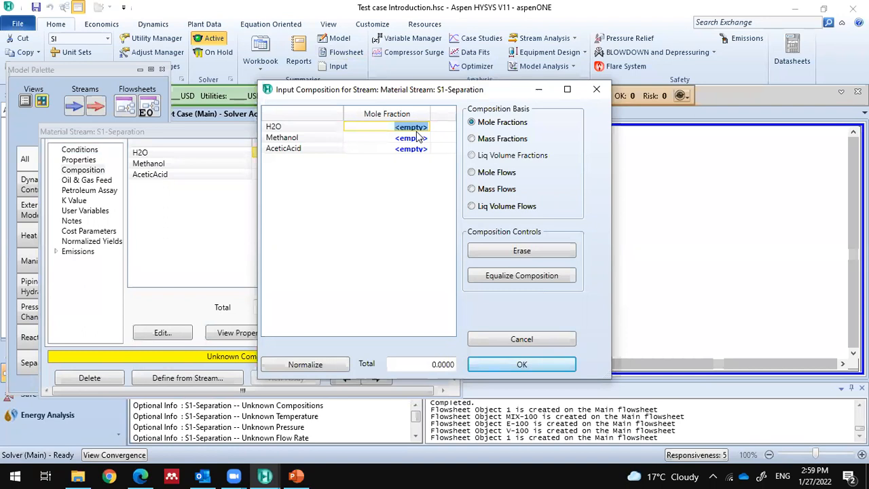
{"action": "type", "text": "0.85"}
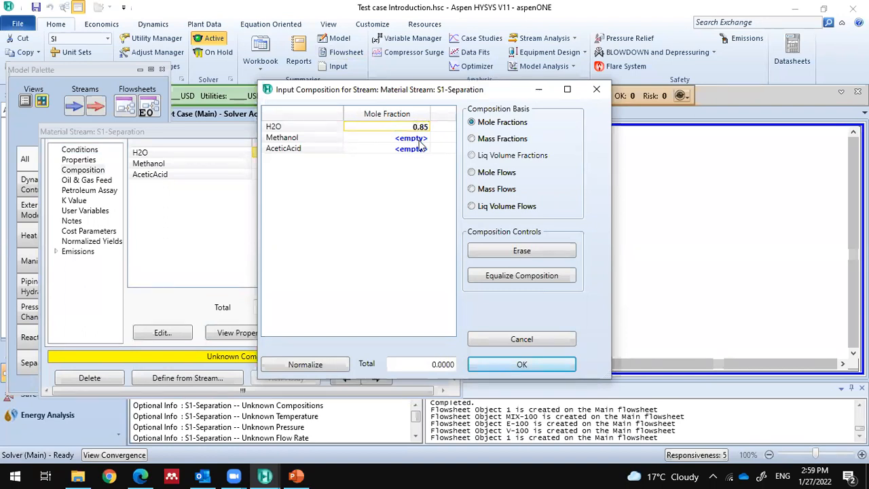
{"action": "left_click", "coordinate": [418, 140]}
{"action": "type", "text": "0.15"}
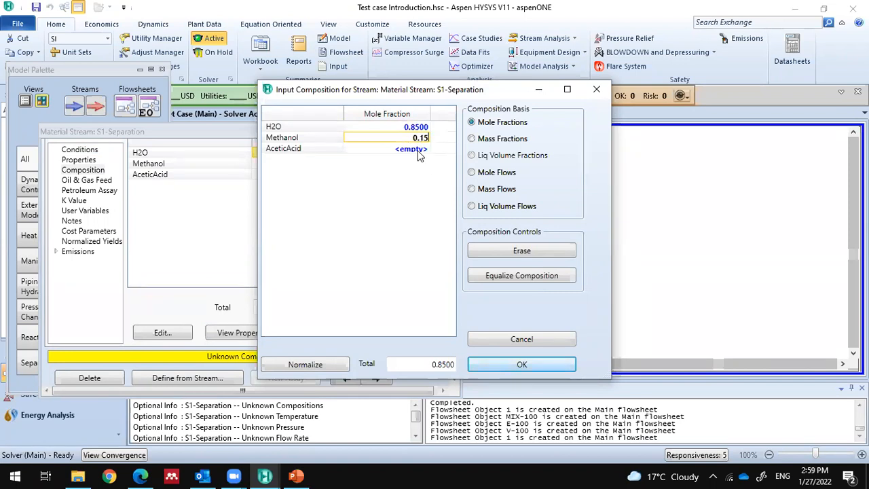
{"action": "key", "text": "Return"}
{"action": "left_click", "coordinate": [520, 367]}
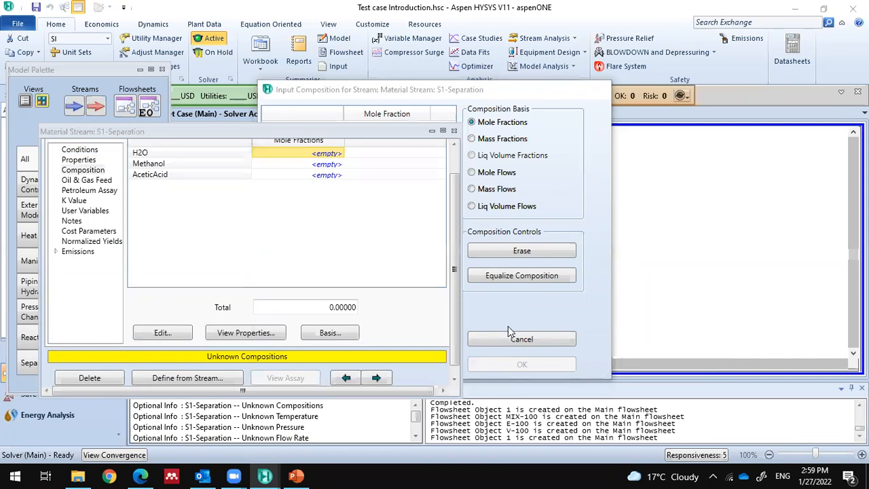
Step: Set the temperature of stream S1-Separation to 60 °C and its pressure to 101.3 kPa
{"action": "left_click", "coordinate": [78, 151]}
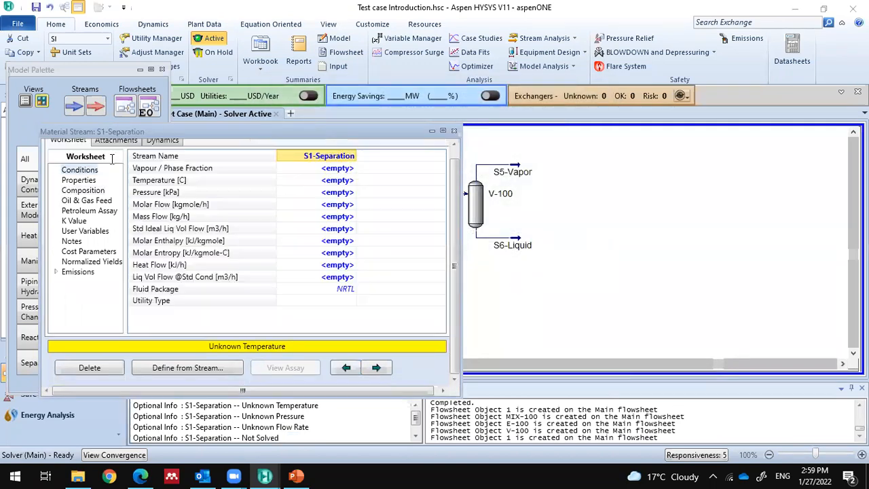
{"action": "left_click", "coordinate": [334, 181]}
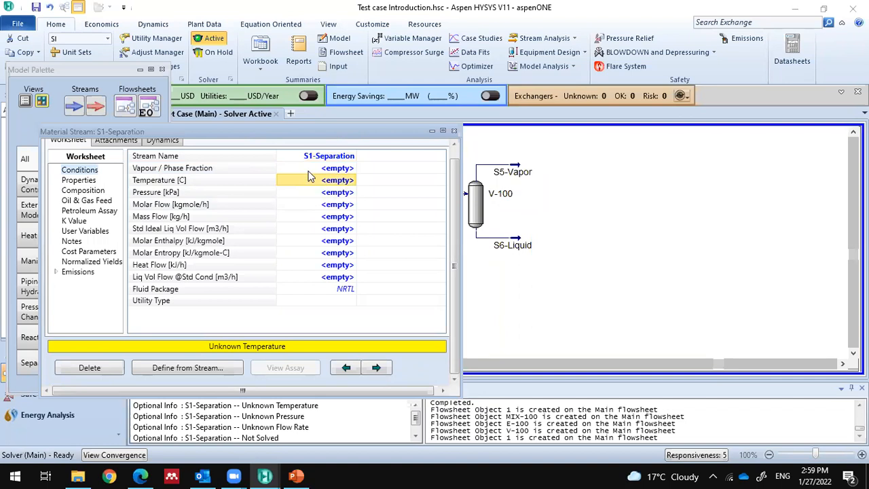
{"action": "type", "text": "75"}
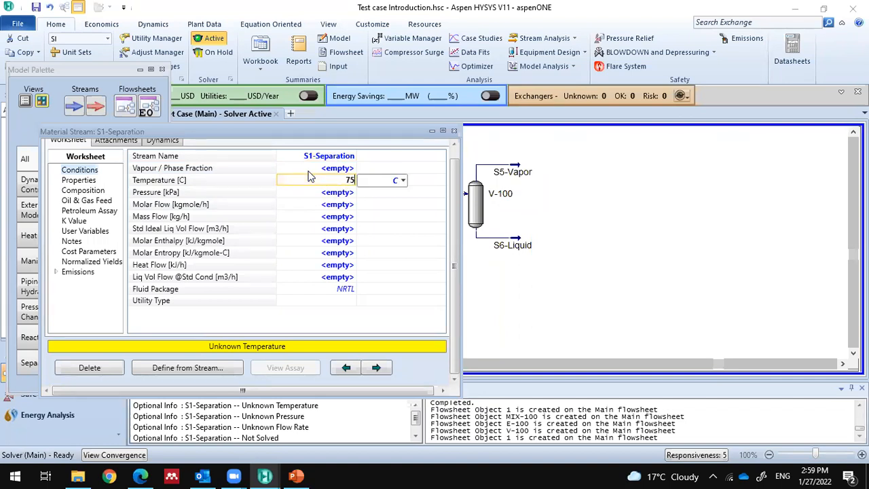
{"action": "type", "text": "60"}
{"action": "key", "text": "Return"}
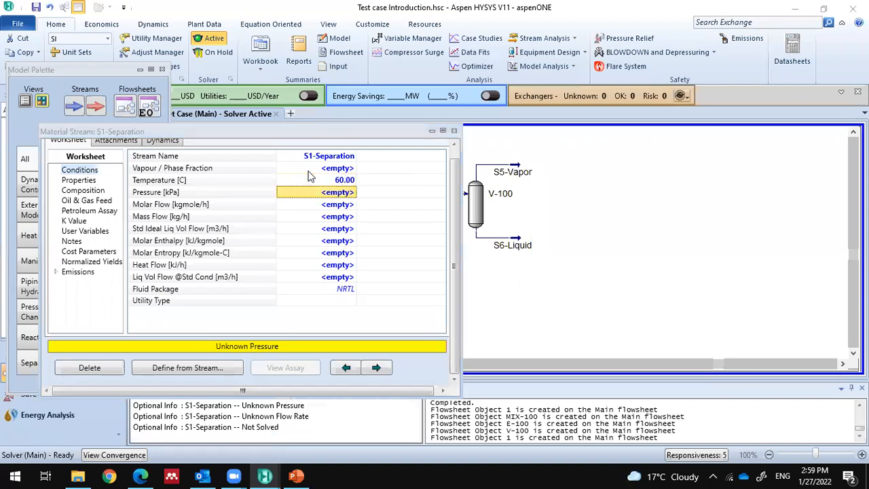
{"action": "type", "text": "1"}
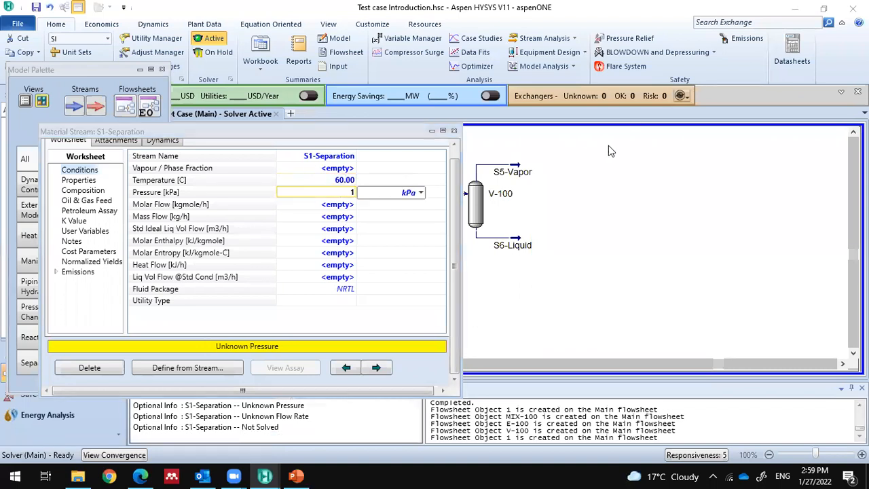
{"action": "left_click", "coordinate": [422, 193]}
{"action": "left_click", "coordinate": [379, 302]}
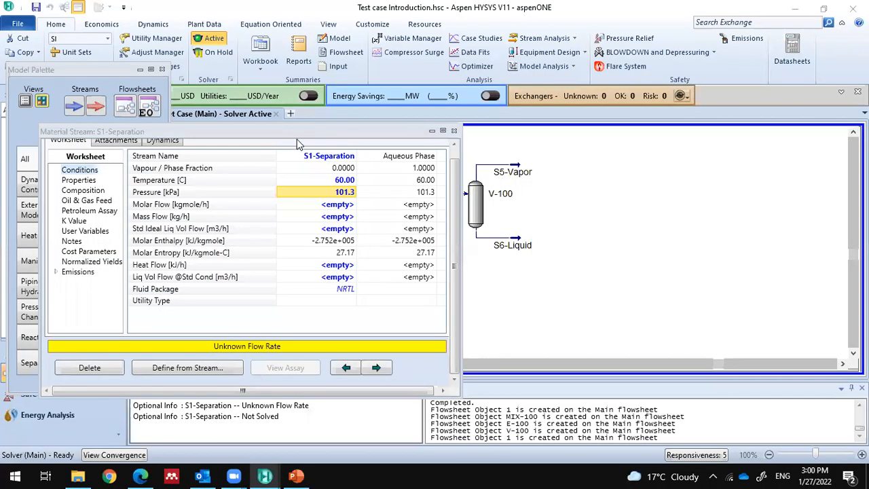
Step: Set the molar flow of stream S1-Separation to 150 kgmole/h and close the stream window
{"action": "left_click", "coordinate": [331, 217]}
{"action": "left_click", "coordinate": [334, 208]}
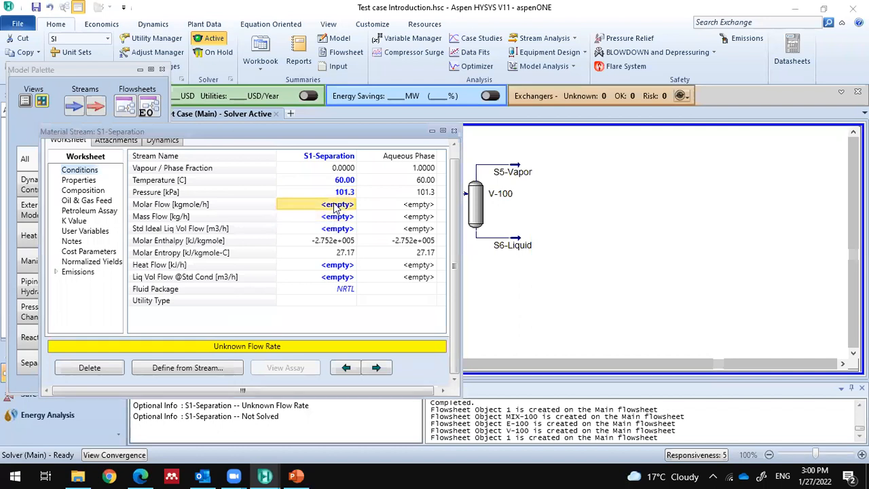
{"action": "type", "text": "150"}
{"action": "key", "text": "Return"}
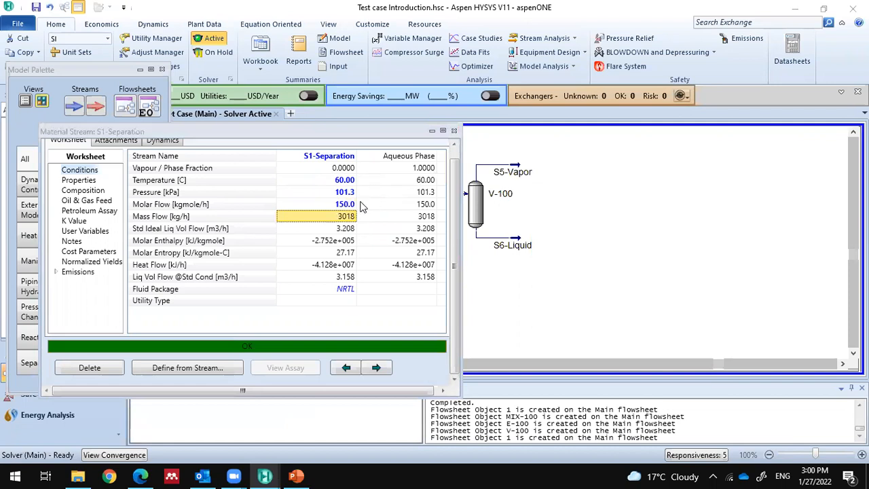
{"action": "left_click", "coordinate": [453, 131]}
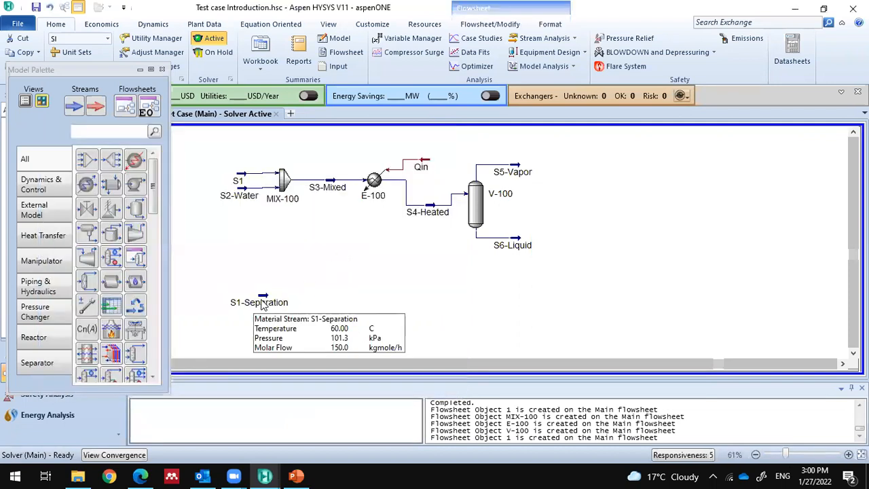
Step: Save the case and place a Shortcut Column on the flowsheet just downstream of S1-Separation
{"action": "left_click", "coordinate": [263, 303]}
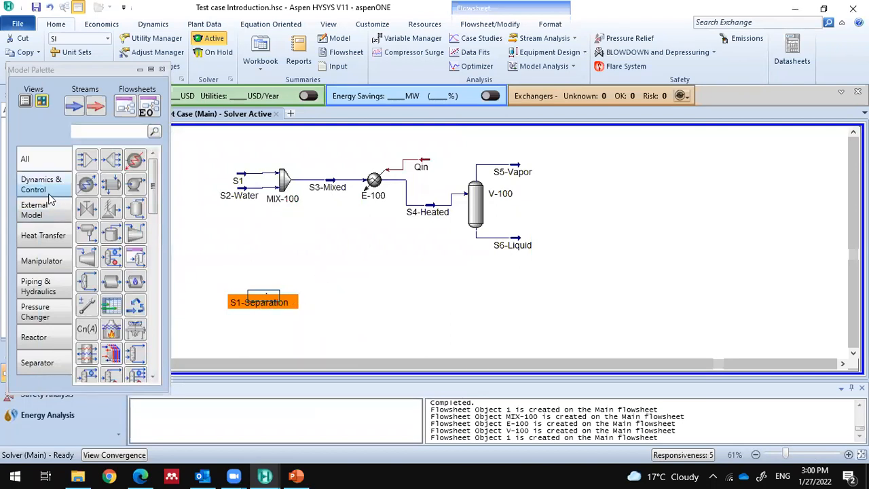
{"action": "left_click", "coordinate": [37, 363]}
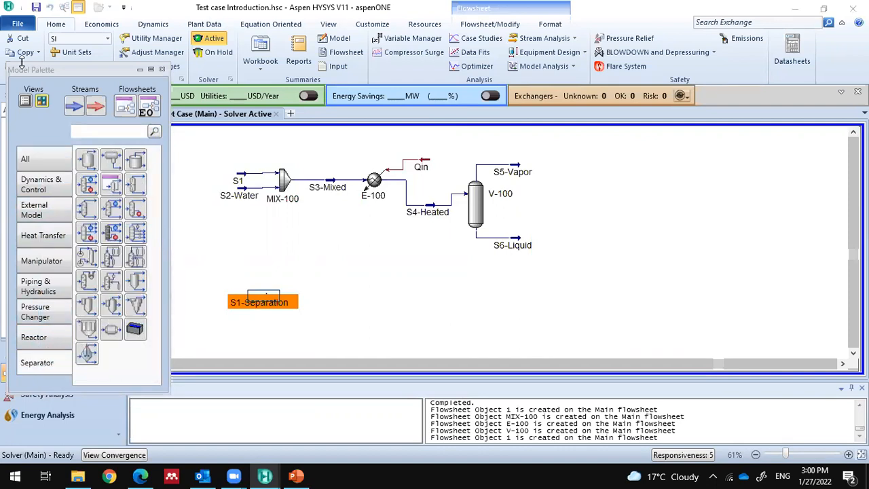
{"action": "key", "text": "ctrl+s"}
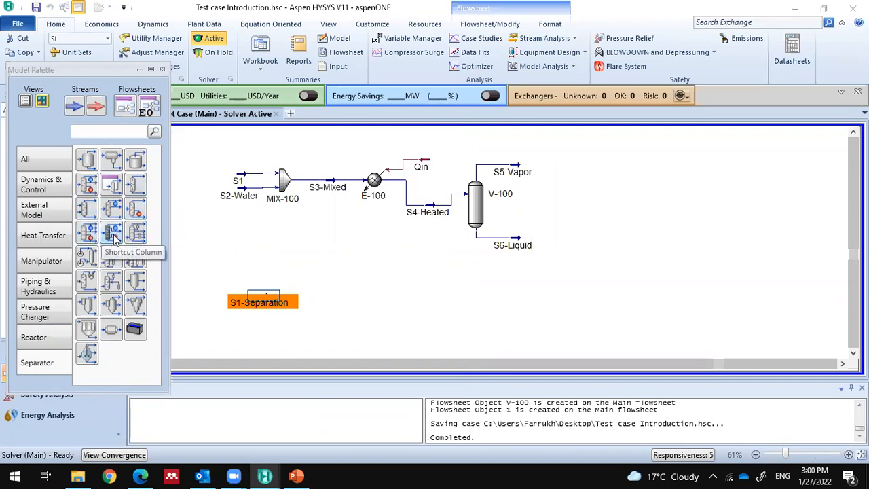
{"action": "left_click_drag", "start_coordinate": [115, 237], "coordinate": [320, 316]}
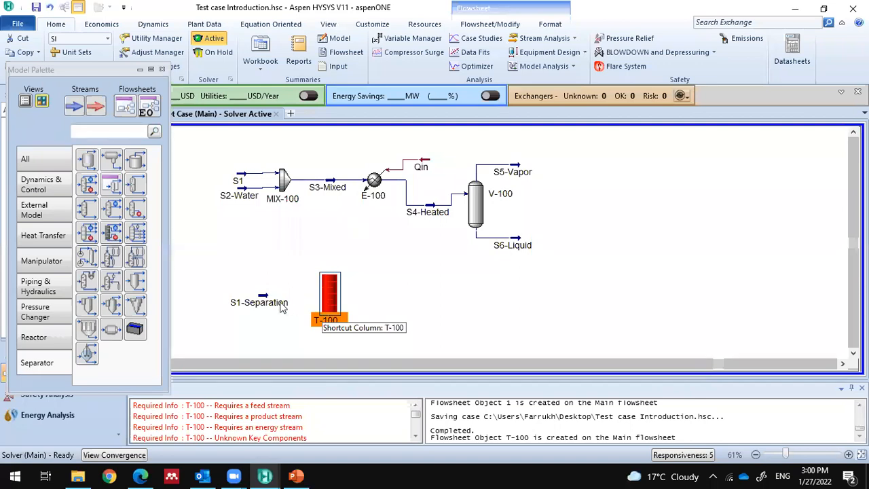
Step: Move stream S1-Separation closer to the shortcut column T-100 and connect it as the column's inlet
{"action": "left_click_drag", "start_coordinate": [291, 306], "coordinate": [302, 306]}
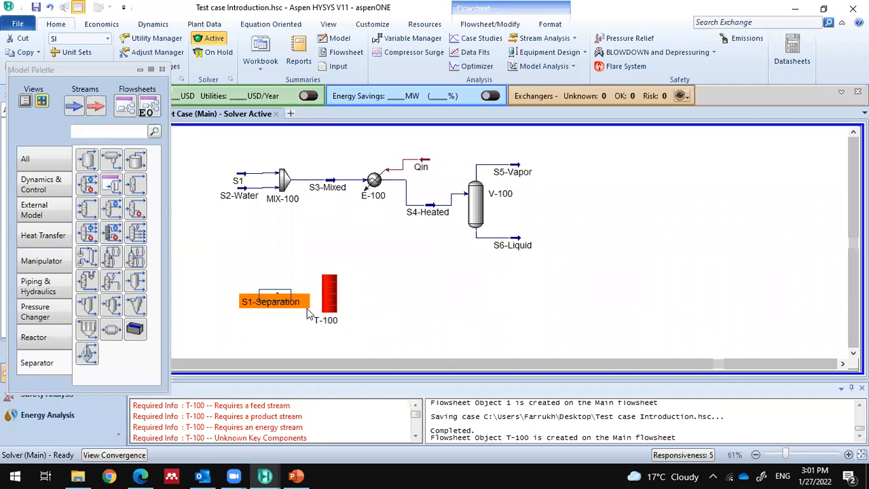
{"action": "left_click", "coordinate": [331, 290]}
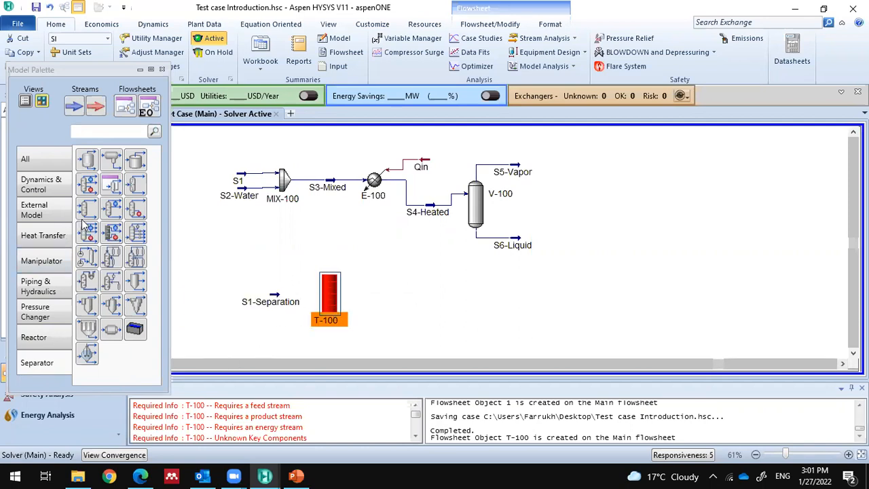
{"action": "double_click", "coordinate": [330, 295]}
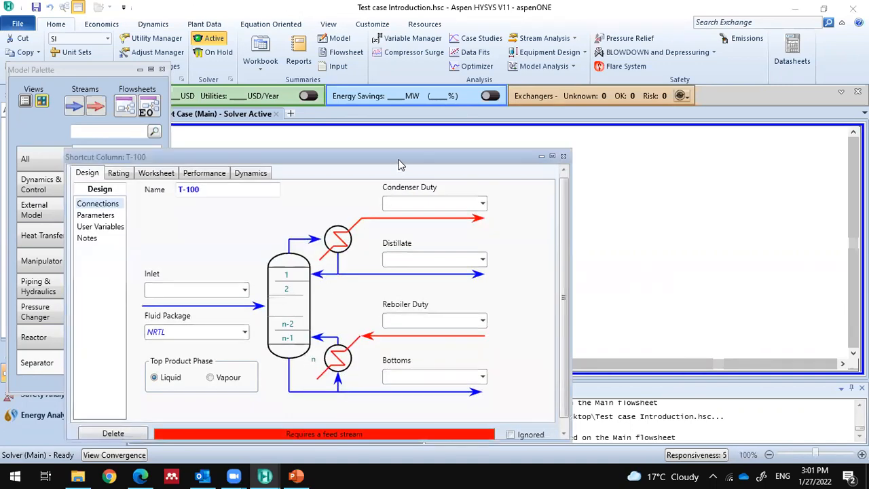
{"action": "left_click_drag", "start_coordinate": [414, 154], "coordinate": [550, 88]}
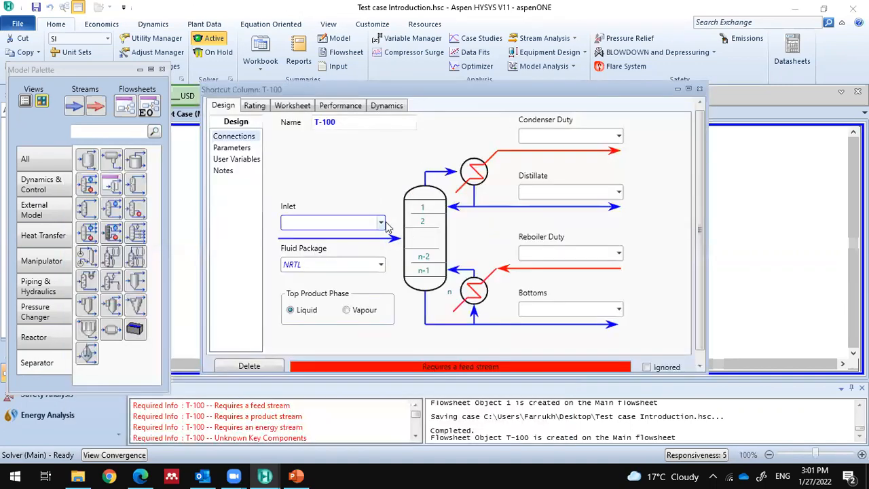
{"action": "left_click", "coordinate": [383, 224]}
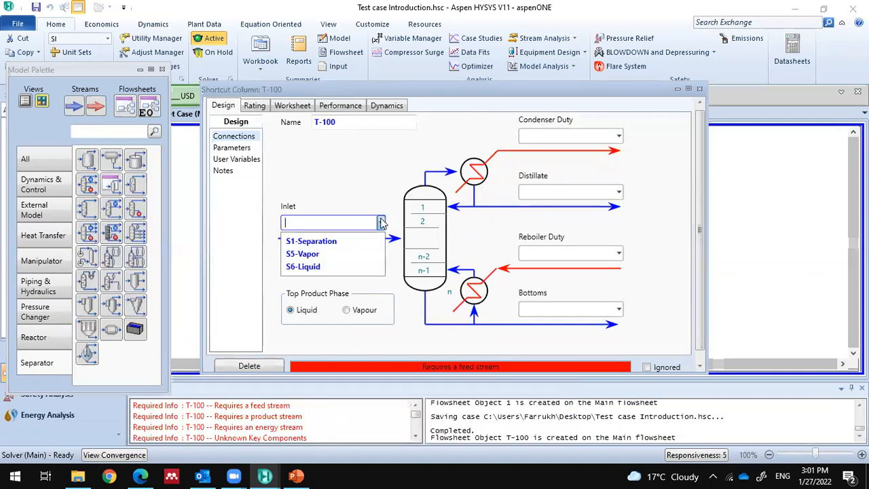
{"action": "left_click", "coordinate": [372, 239]}
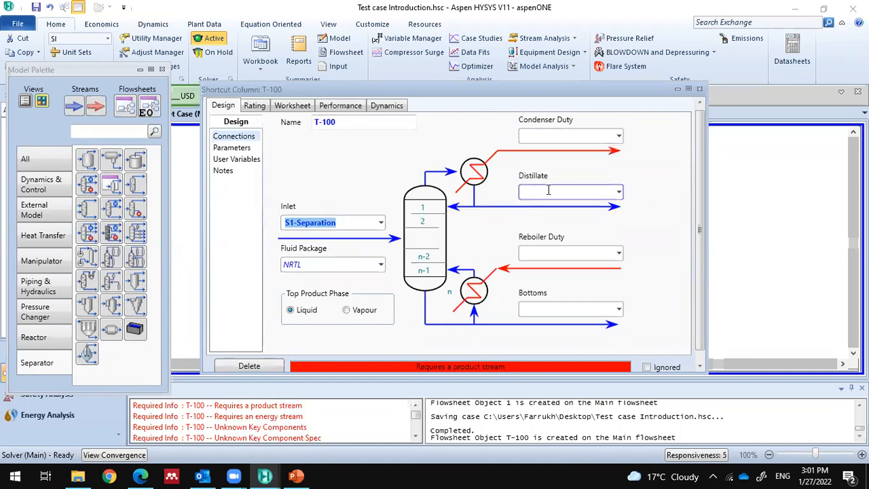
Step: Name the column's product streams Distillate for the overhead product and Bottom for the bottoms product
{"action": "left_click", "coordinate": [618, 194]}
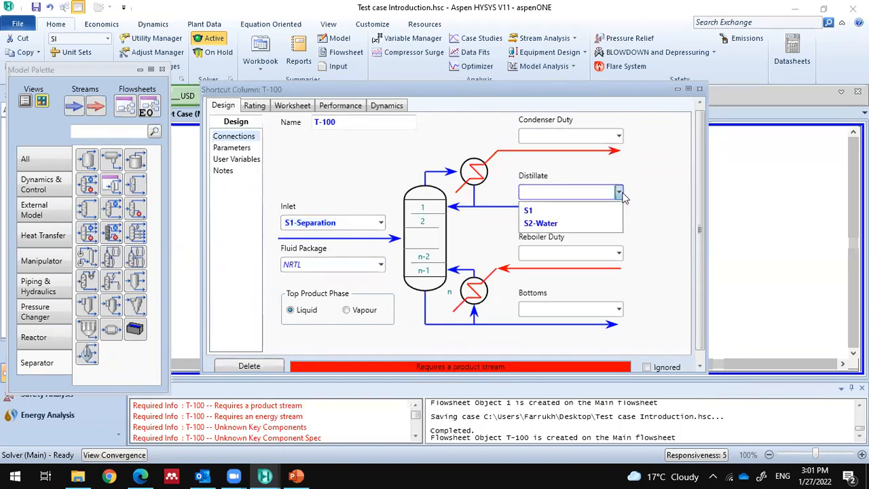
{"action": "left_click", "coordinate": [619, 194]}
{"action": "type", "text": "Distillate"}
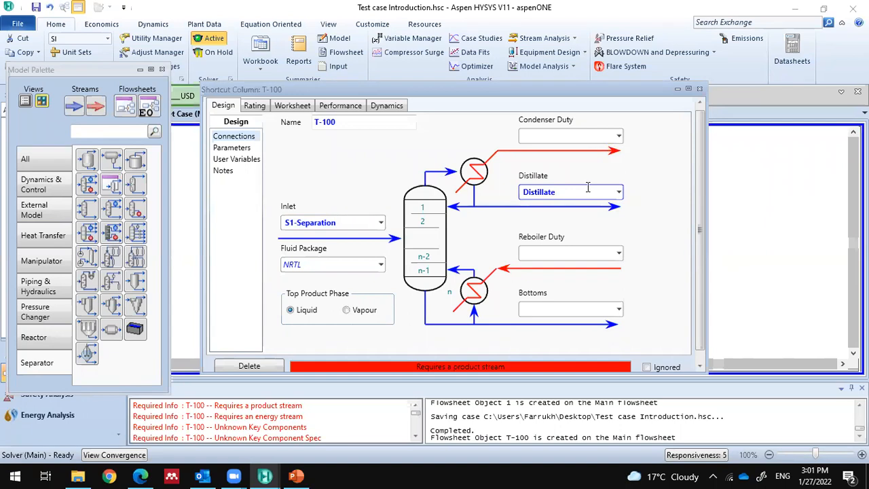
{"action": "type", "text": "Bottom"}
Step: Name the column's energy streams Qc for the condenser duty and Qrb for the reboiler duty
{"action": "left_click", "coordinate": [588, 136]}
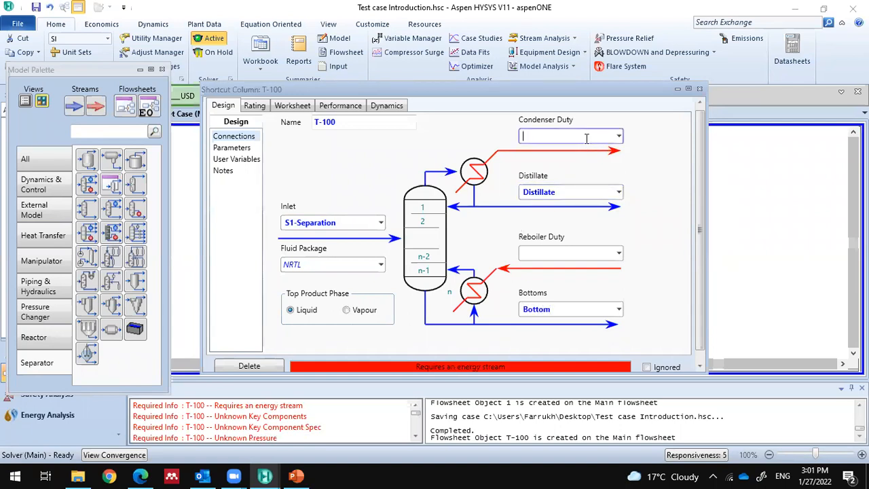
{"action": "type", "text": "Qc"}
{"action": "key", "text": "Return"}
{"action": "left_click", "coordinate": [572, 249]}
{"action": "type", "text": "Qrb"}
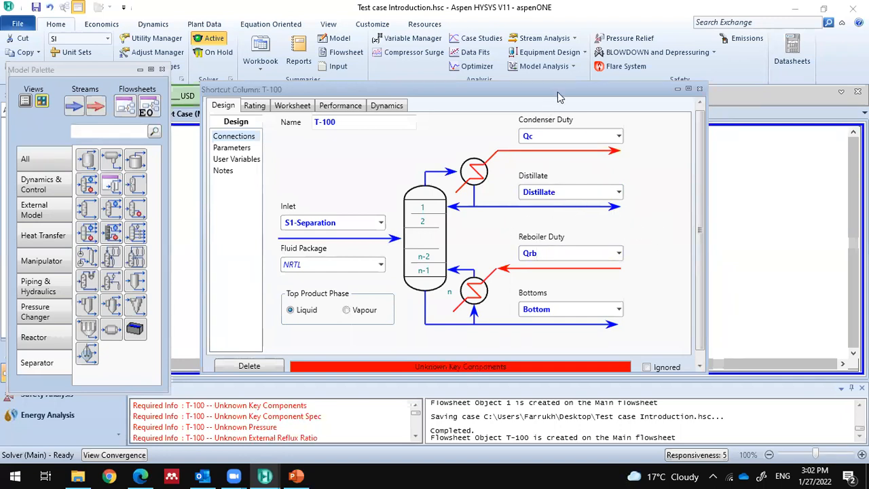
Step: In the column's design parameters, choose Methanol as the light key in the bottoms and H2O as the heavy key in the distillate
{"action": "left_click_drag", "start_coordinate": [557, 92], "coordinate": [509, 103]}
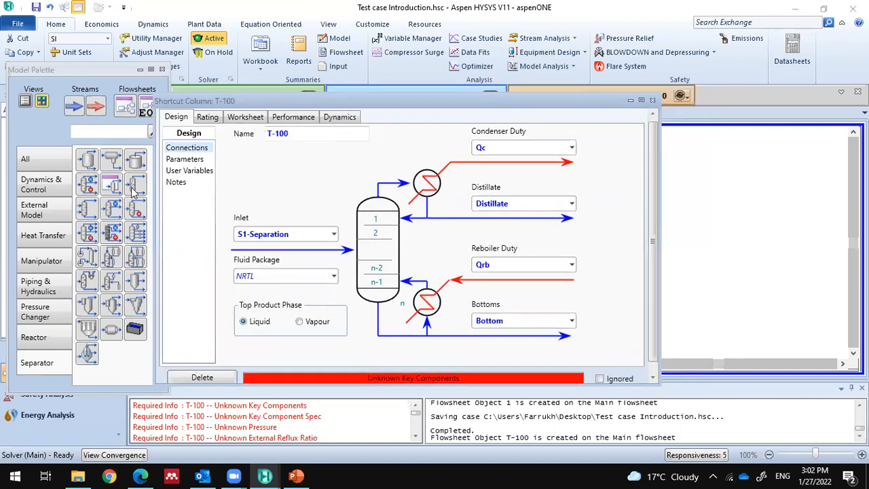
{"action": "left_click", "coordinate": [189, 163]}
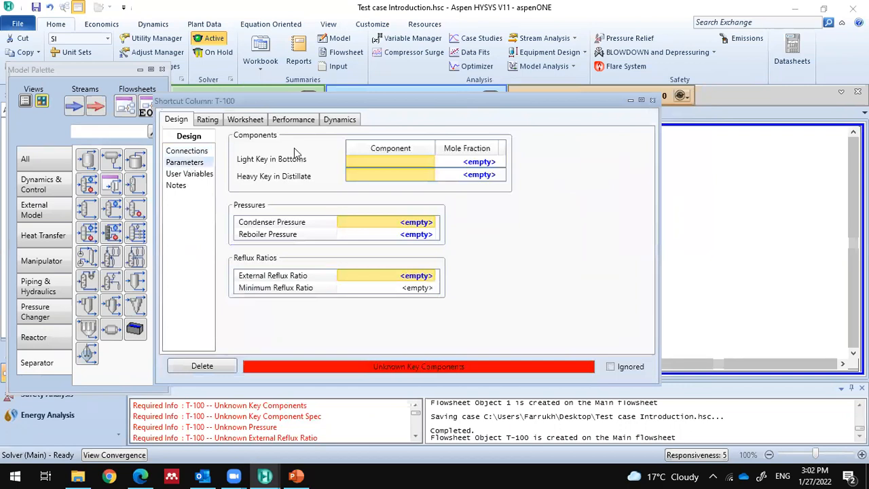
{"action": "left_click_drag", "start_coordinate": [336, 96], "coordinate": [344, 63]}
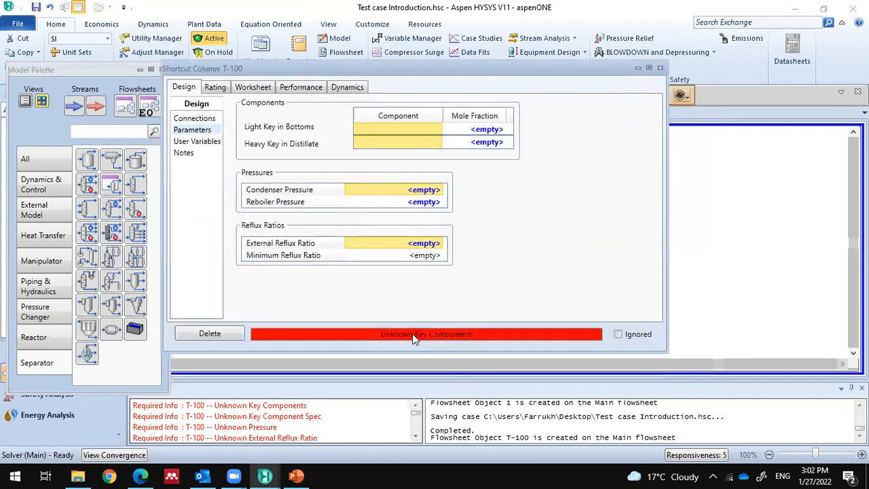
{"action": "left_click", "coordinate": [414, 127]}
{"action": "left_click", "coordinate": [436, 130]}
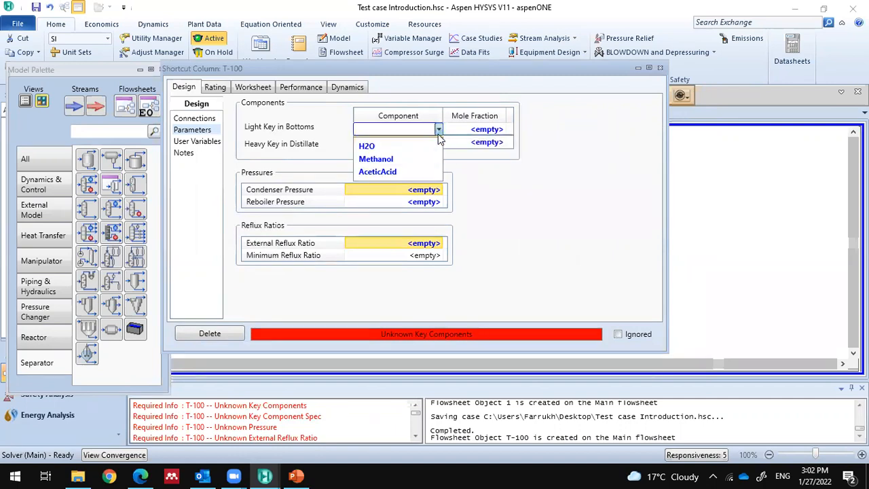
{"action": "left_click", "coordinate": [419, 158]}
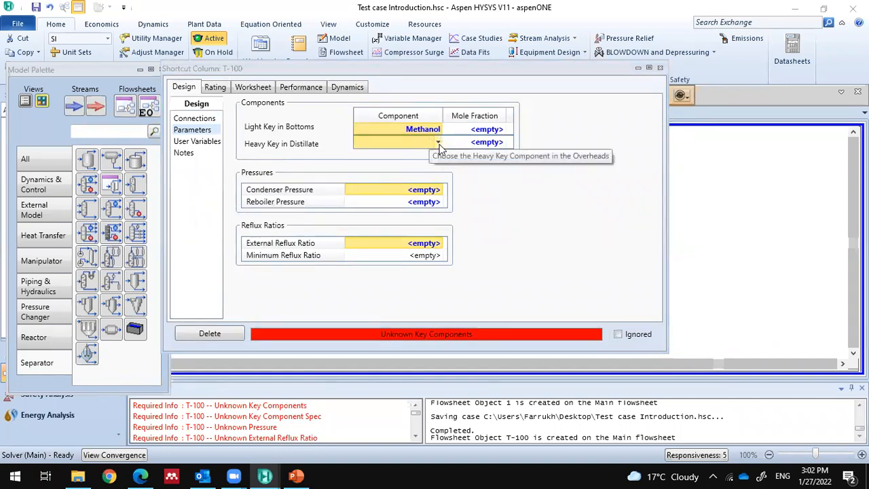
{"action": "left_click", "coordinate": [438, 143]}
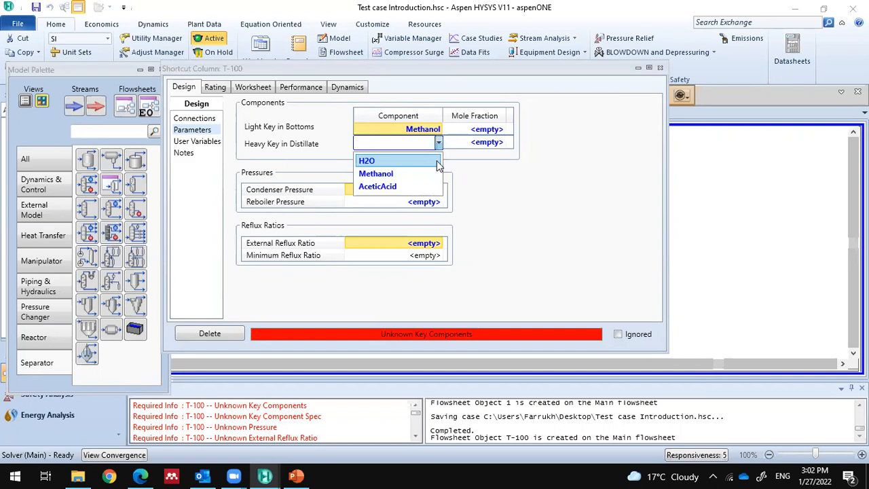
{"action": "left_click", "coordinate": [438, 163]}
Step: Set the key mole fractions to 0.05 for Methanol in the bottoms and 0.03 for H2O in the distillate
{"action": "left_click", "coordinate": [484, 131]}
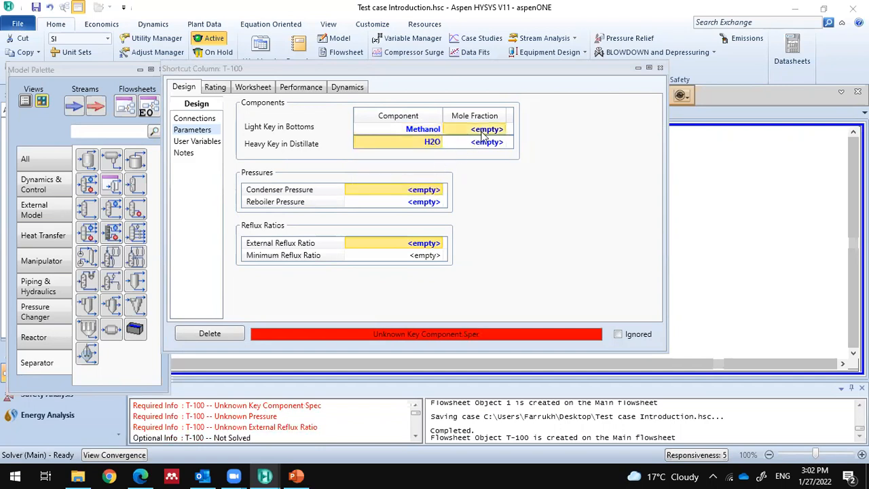
{"action": "type", "text": "0.0"}
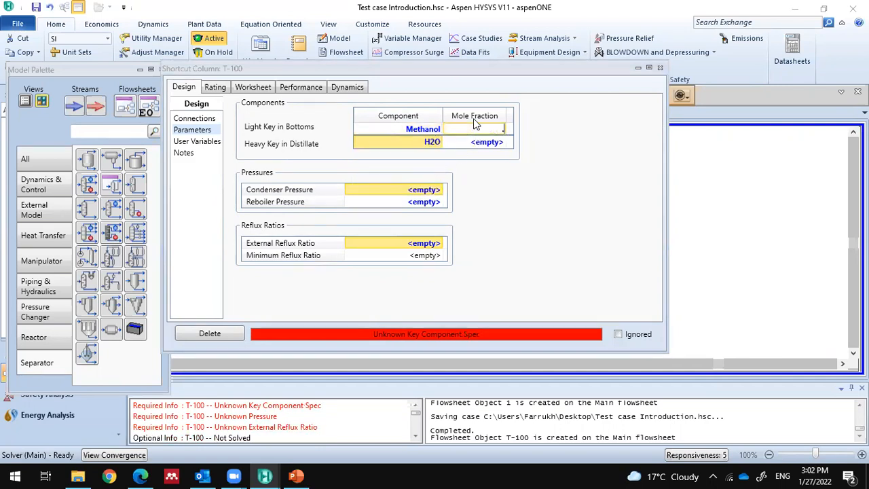
{"action": "type", "text": "5"}
{"action": "left_click", "coordinate": [486, 144]}
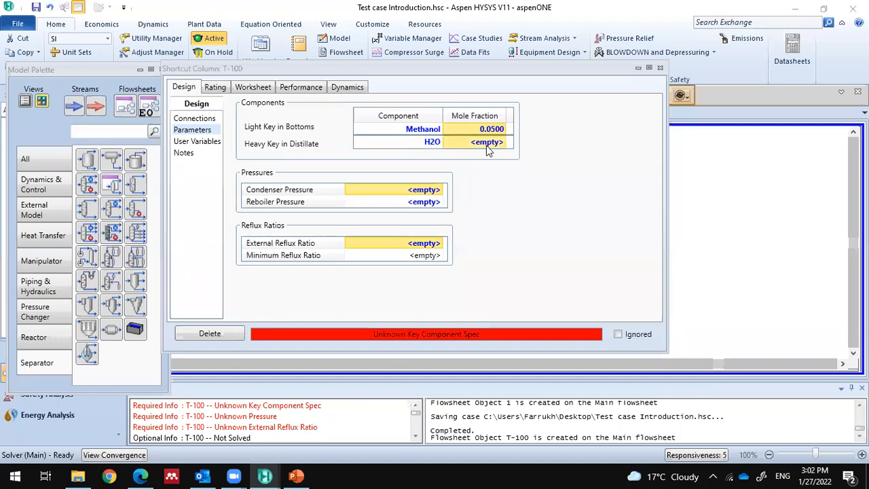
{"action": "type", "text": "0.03"}
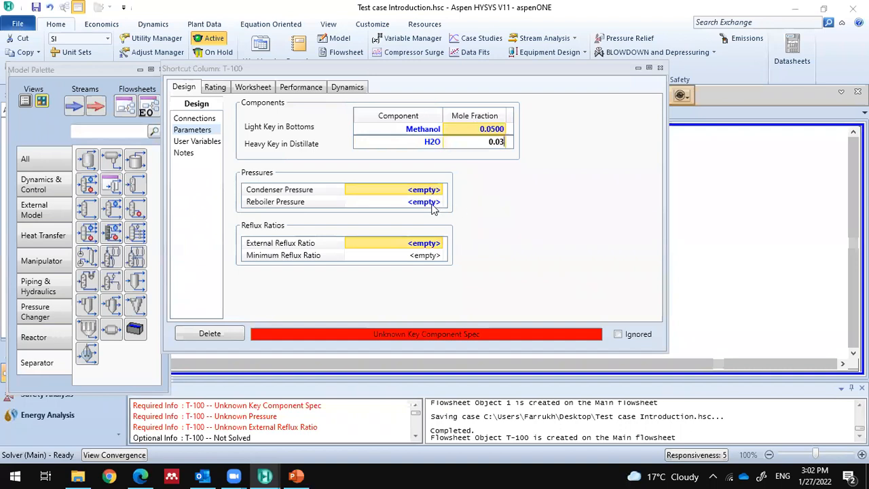
Step: Set the column's condenser pressure to 90 kPa
{"action": "left_click", "coordinate": [416, 195]}
{"action": "left_click", "coordinate": [427, 202]}
{"action": "left_click", "coordinate": [427, 191]}
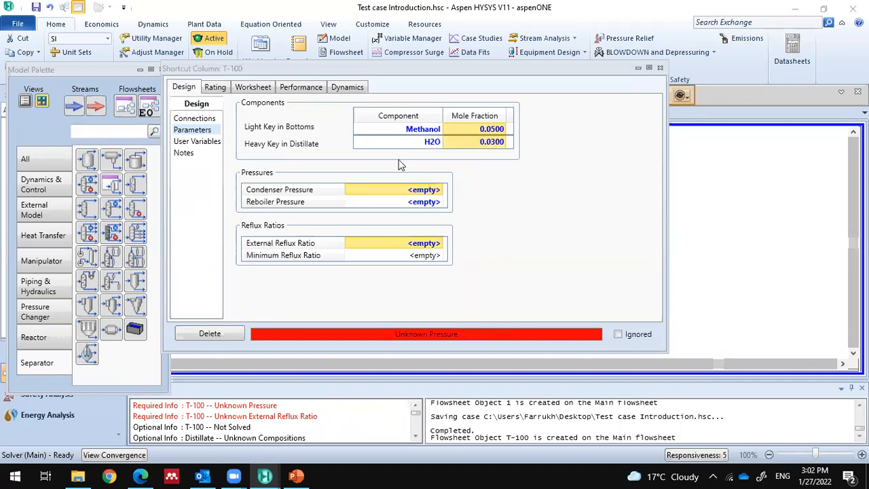
{"action": "type", "text": "90"}
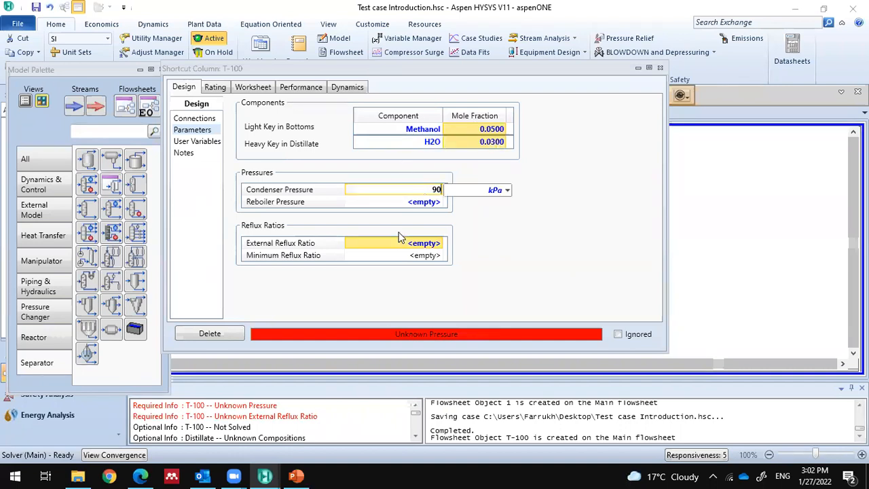
Step: Set the column's reboiler pressure to 101.32 kPa
{"action": "left_click", "coordinate": [409, 204]}
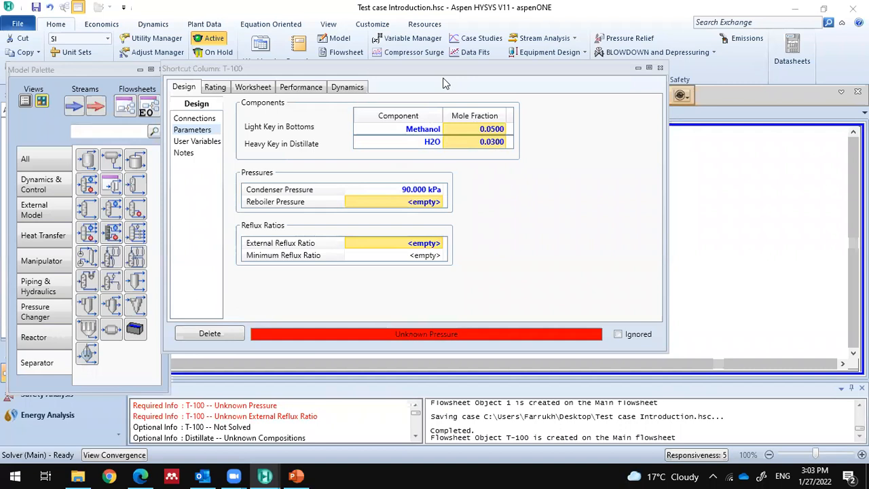
{"action": "left_click_drag", "start_coordinate": [443, 73], "coordinate": [453, 98]}
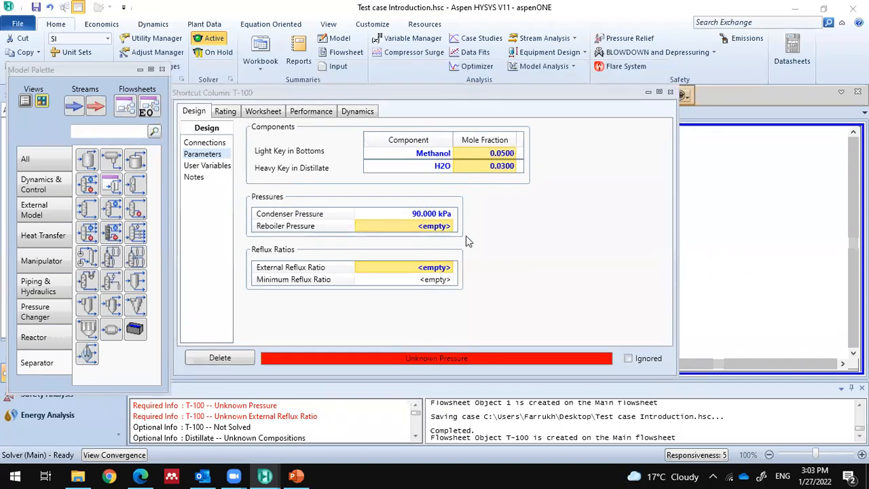
{"action": "type", "text": "101.32"}
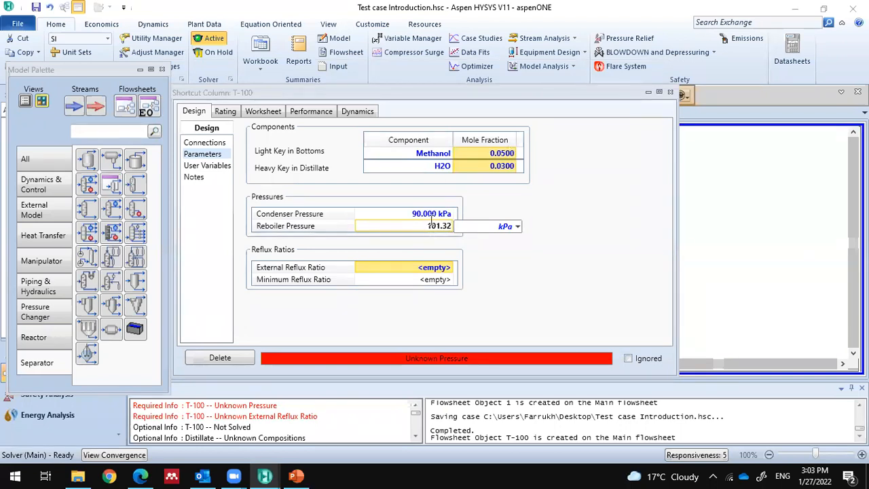
{"action": "left_click", "coordinate": [477, 227]}
Step: Re-enter the column's reboiler pressure as 1 atm
{"action": "left_click", "coordinate": [441, 226]}
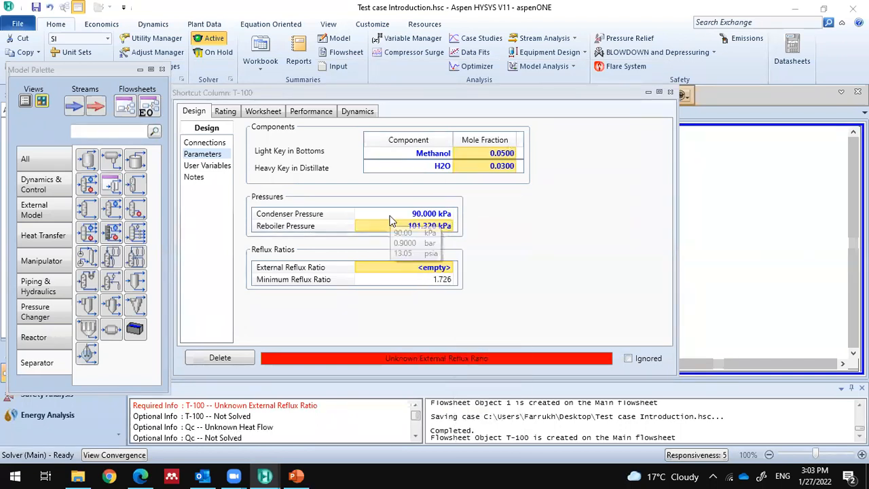
{"action": "type", "text": "1"}
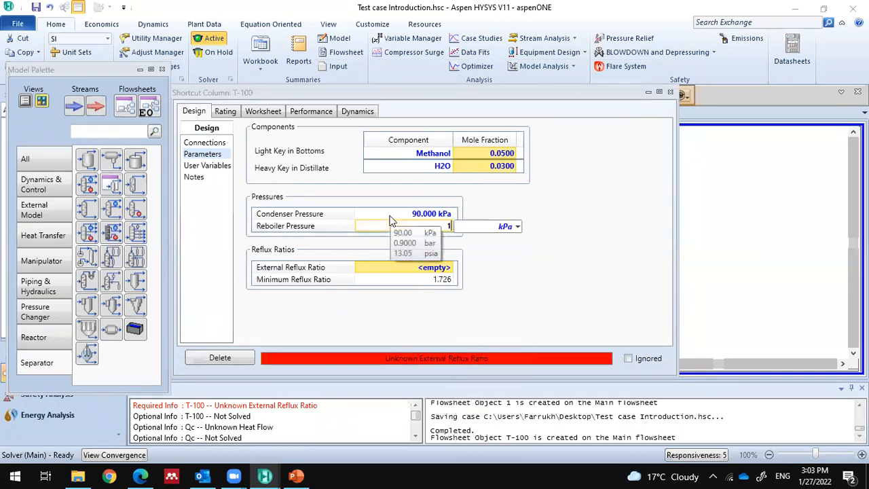
{"action": "left_click", "coordinate": [518, 227]}
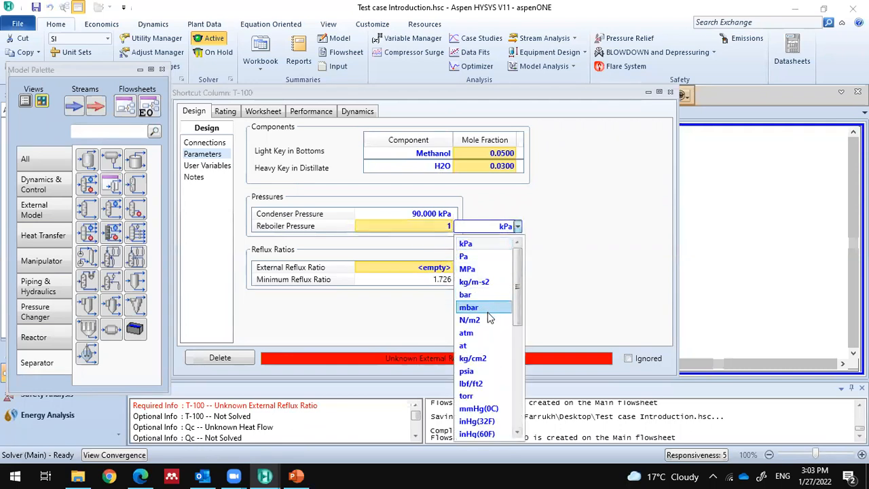
{"action": "left_click", "coordinate": [467, 333]}
{"action": "left_click", "coordinate": [446, 282]}
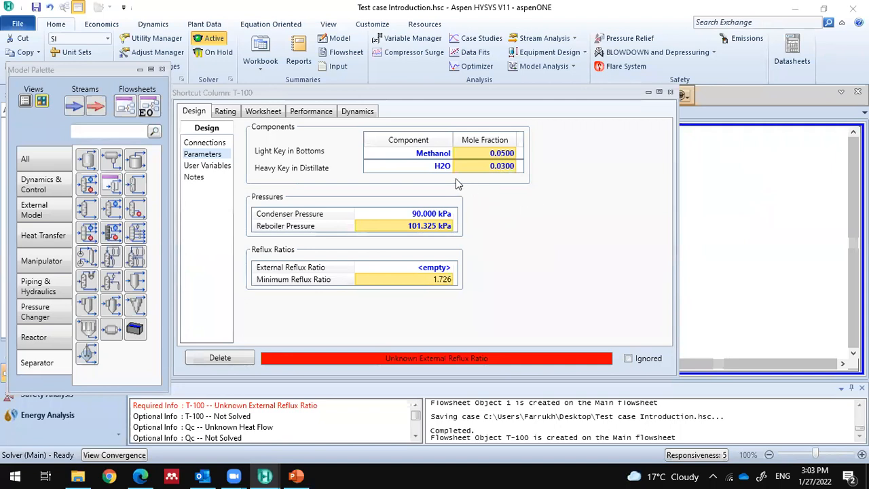
Step: Switch to Calculator and multiply the minimum reflux ratio by 1.3 (1.726 × 1.3)
{"action": "left_click", "coordinate": [440, 268]}
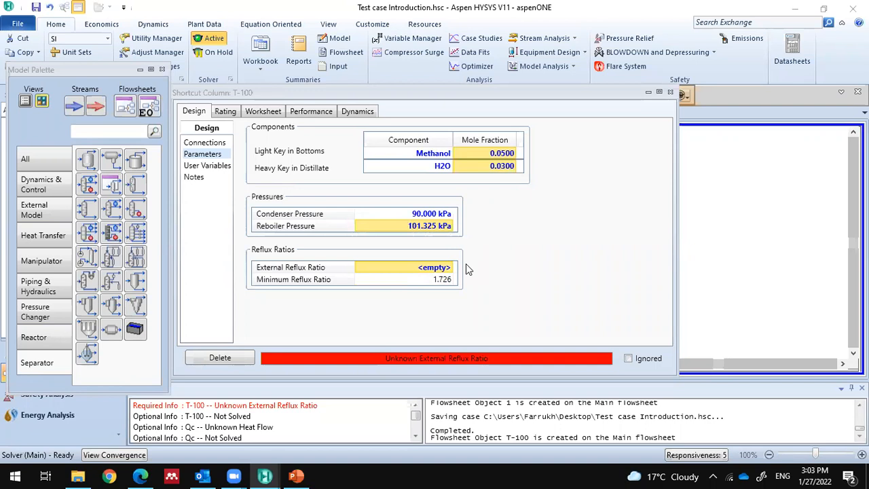
{"action": "key", "text": "super"}
{"action": "type", "text": "calc"}
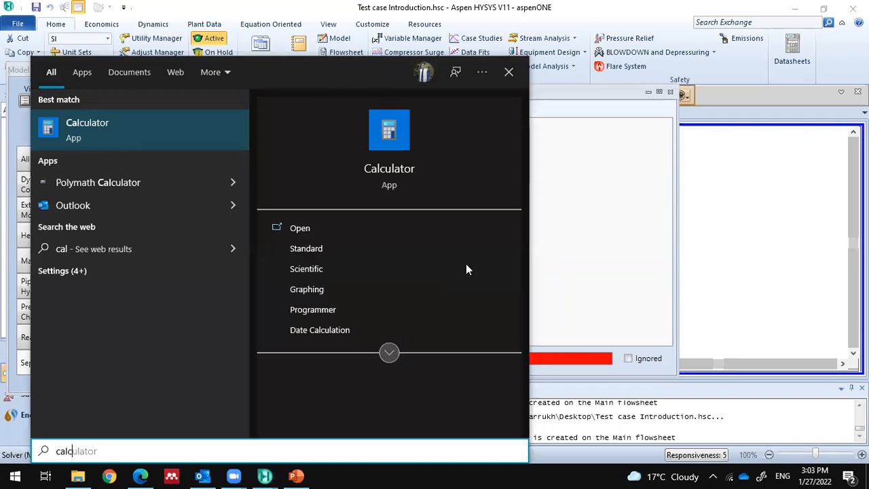
{"action": "key", "text": "Return"}
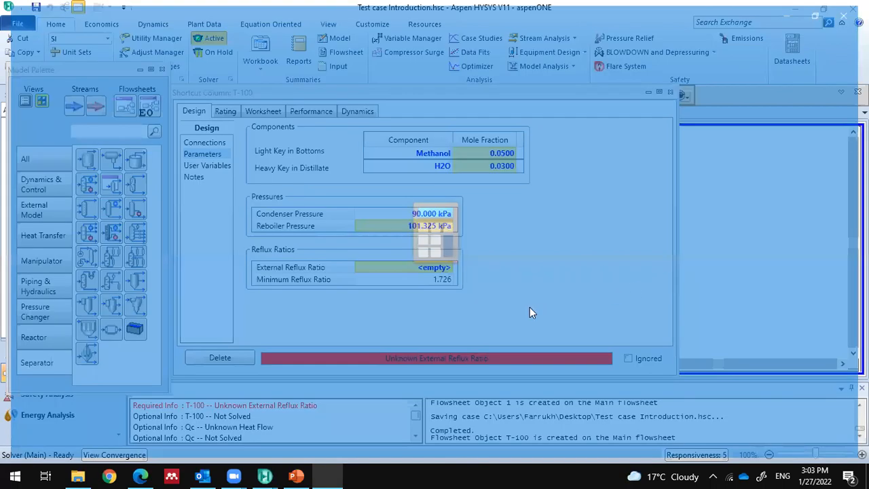
{"action": "type", "text": "1."}
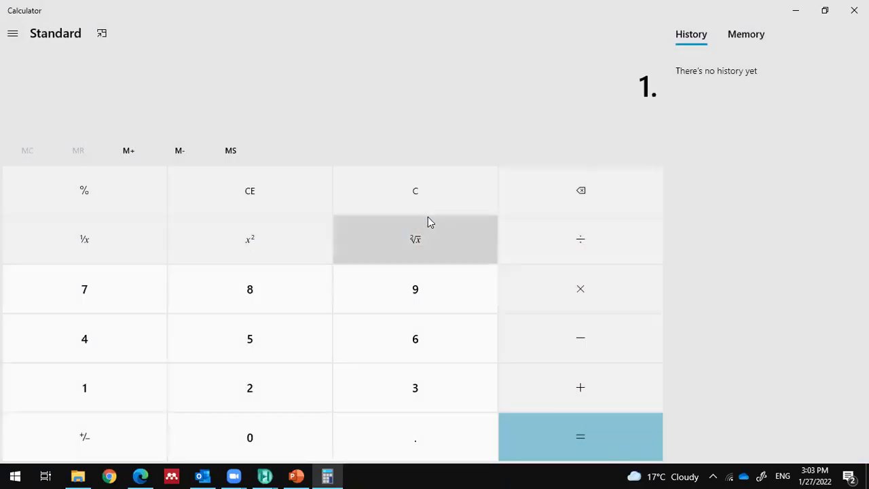
{"action": "type", "text": "726 × 1.3"}
{"action": "key", "text": "Return"}
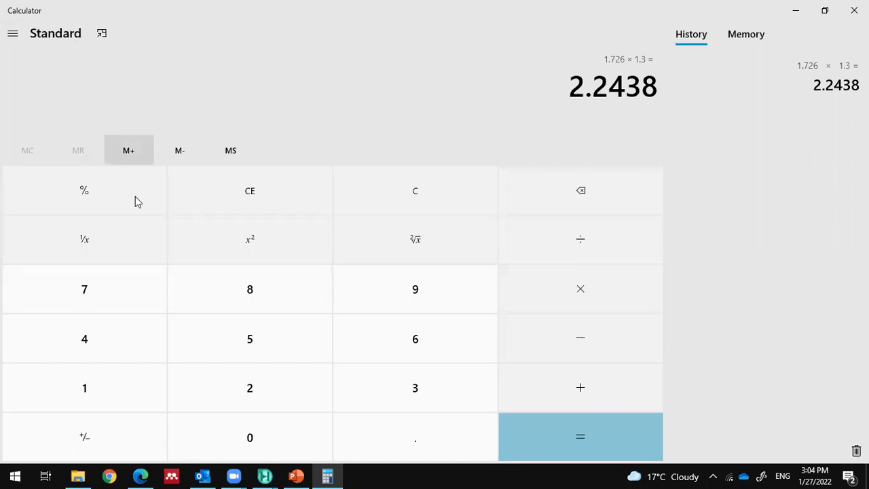
Step: Return to Aspen HYSYS and set the shortcut column's external reflux ratio to 2.3
{"action": "left_click", "coordinate": [265, 476]}
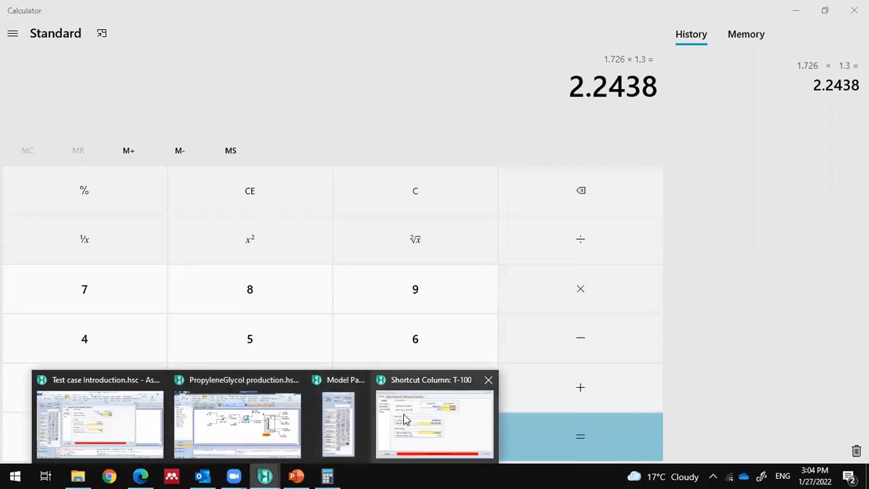
{"action": "left_click", "coordinate": [708, 206]}
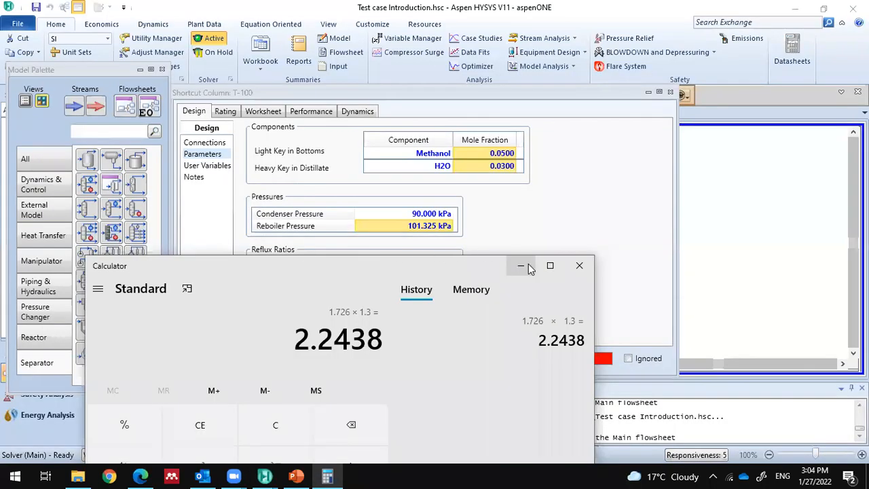
{"action": "left_click", "coordinate": [527, 265]}
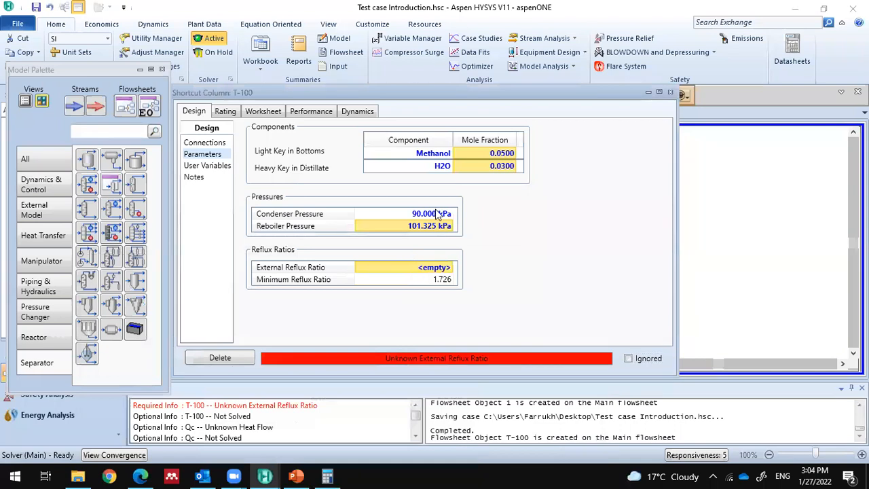
{"action": "left_click", "coordinate": [421, 267]}
{"action": "type", "text": "2.3"}
{"action": "key", "text": "Return"}
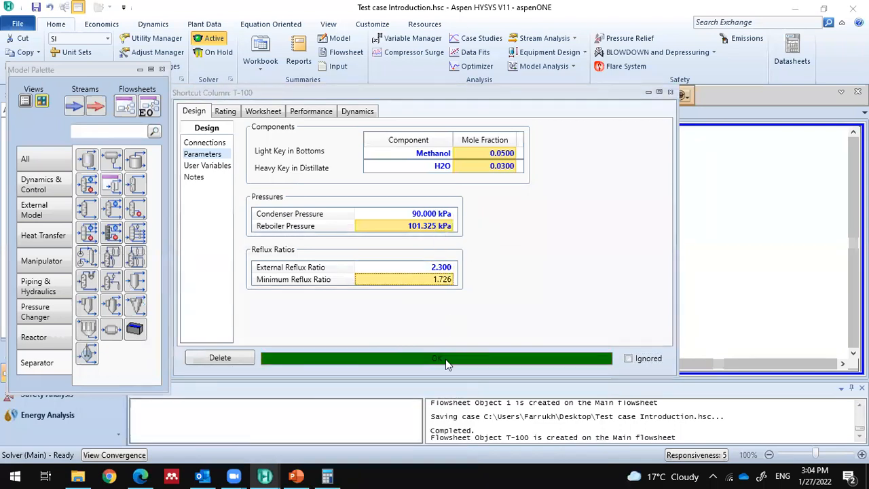
Step: Review the column's stream conditions and its performance results for trays, feed stage, temperatures and flows
{"action": "left_click", "coordinate": [222, 112]}
{"action": "left_click", "coordinate": [275, 117]}
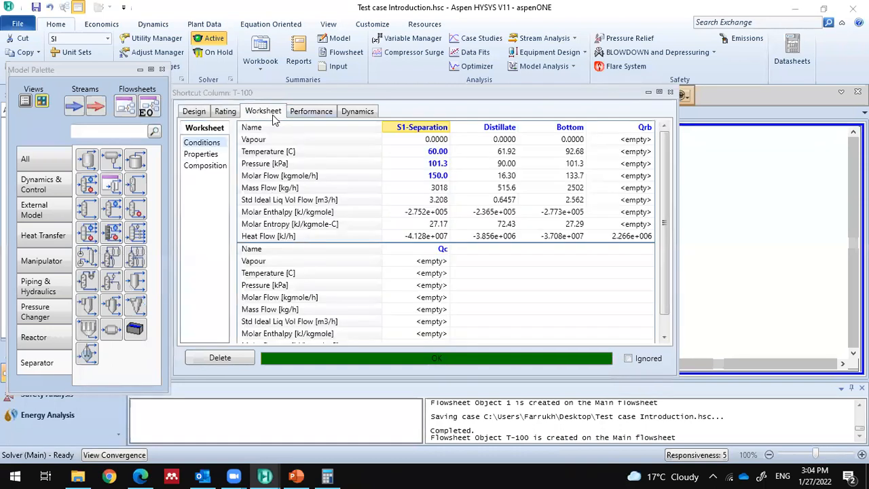
{"action": "left_click", "coordinate": [319, 112]}
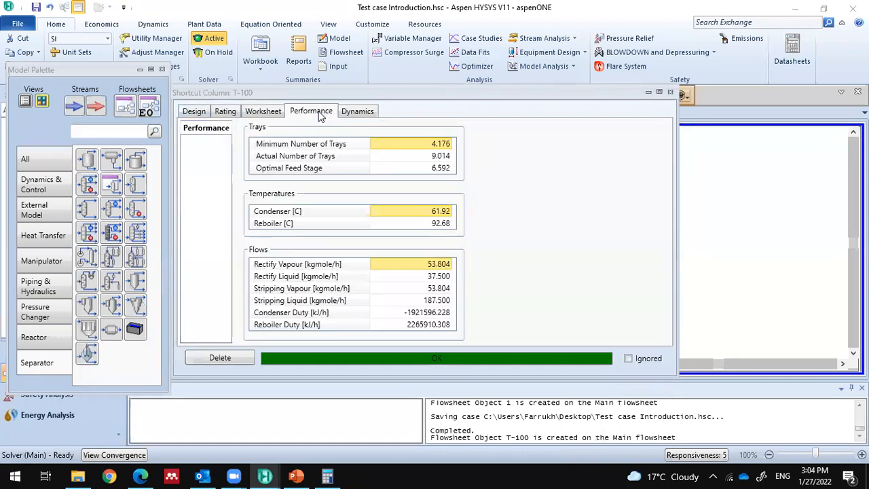
{"action": "left_click", "coordinate": [445, 157]}
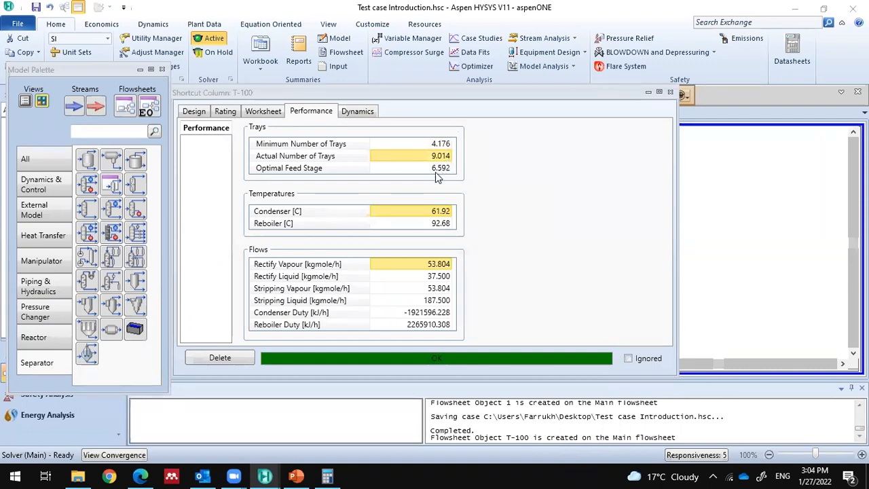
{"action": "left_click", "coordinate": [435, 171]}
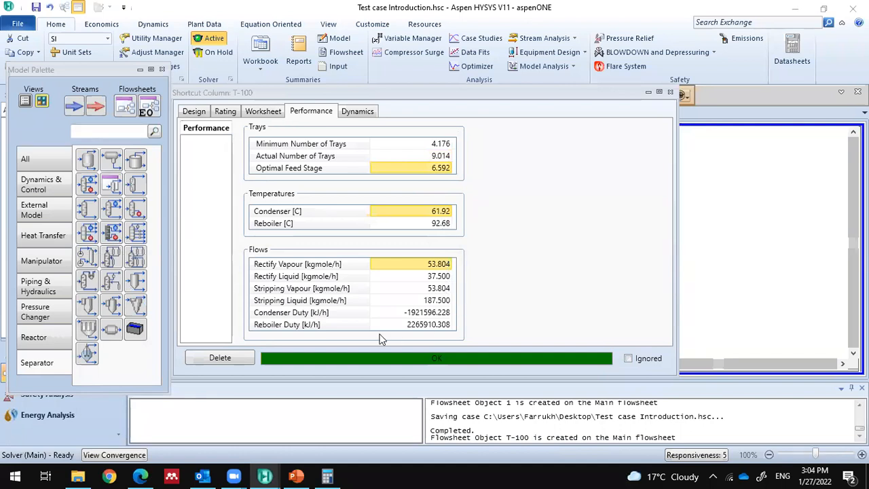
{"action": "left_click", "coordinate": [337, 301]}
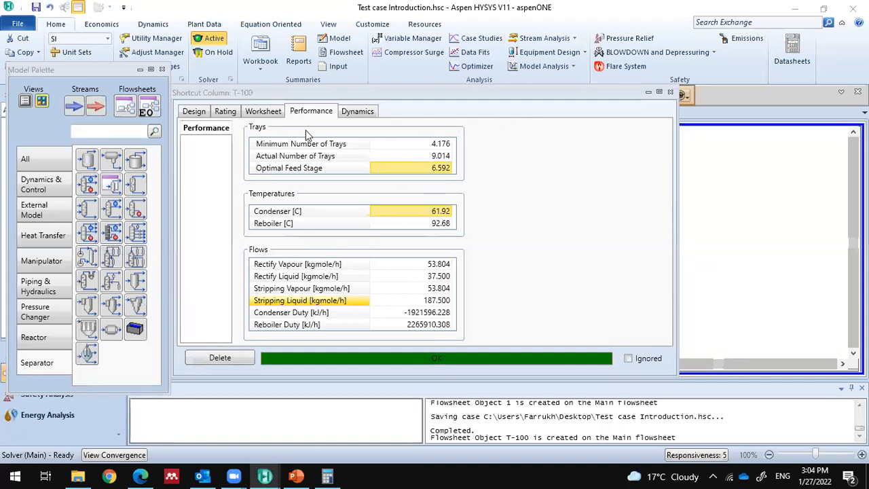
Step: Set the Methanol mole fraction in the bottoms to 0.005 and check the column's tray results
{"action": "left_click", "coordinate": [193, 112]}
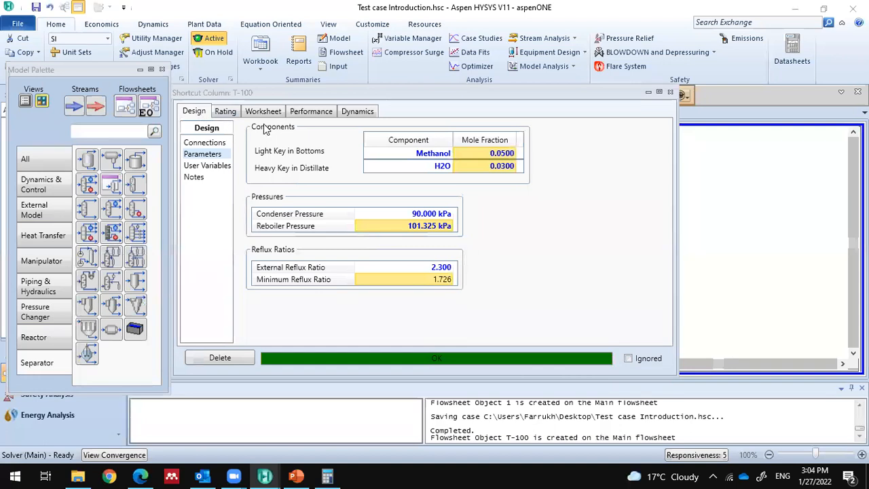
{"action": "left_click", "coordinate": [485, 153]}
{"action": "type", "text": "0"}
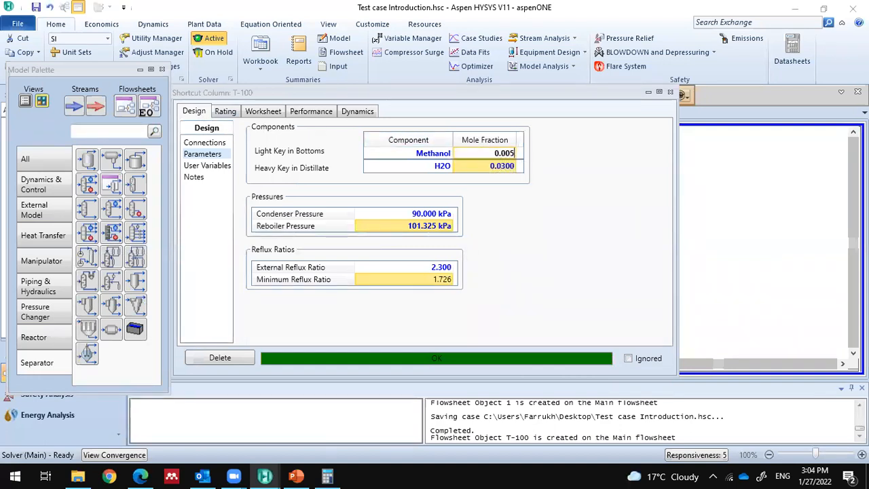
{"action": "type", "text": ".005"}
{"action": "key", "text": "Return"}
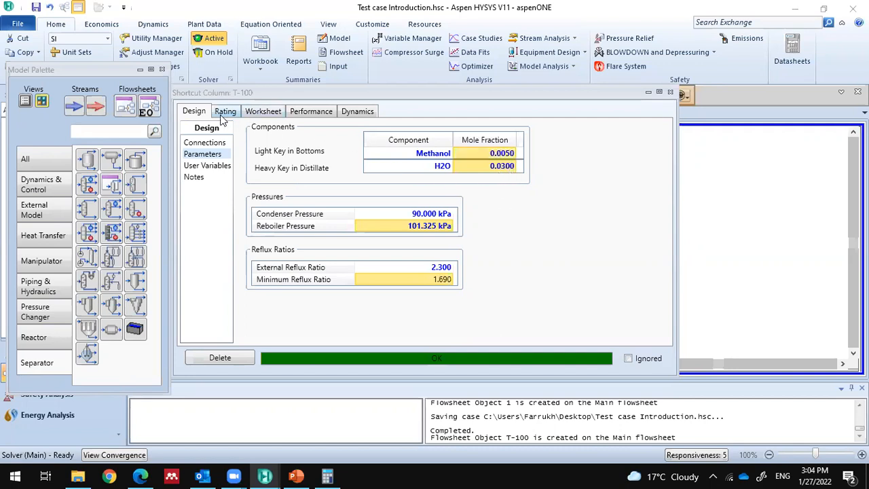
{"action": "left_click", "coordinate": [302, 115]}
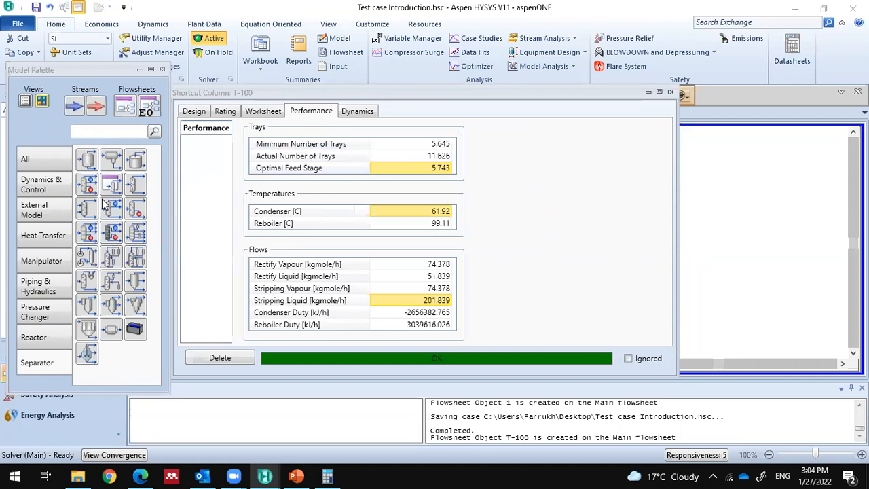
{"action": "left_click", "coordinate": [448, 170]}
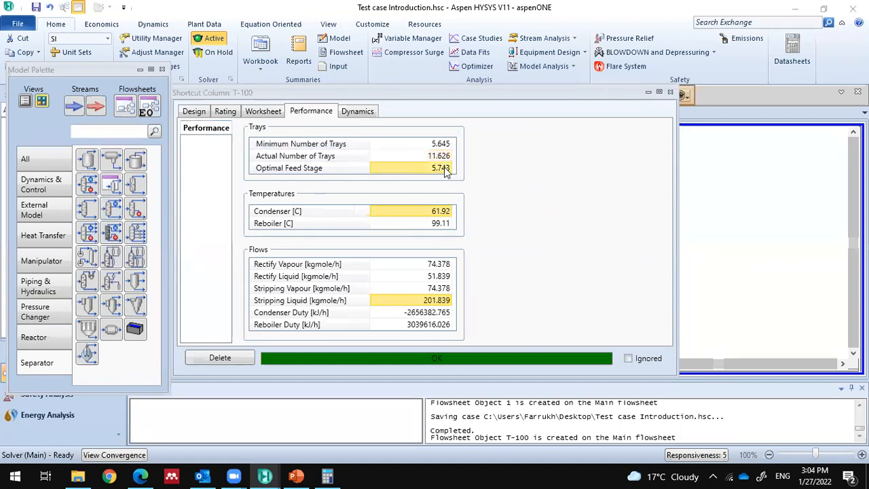
Step: Set the H2O heavy key mole fraction in the distillate to 0.002
{"action": "left_click", "coordinate": [193, 112]}
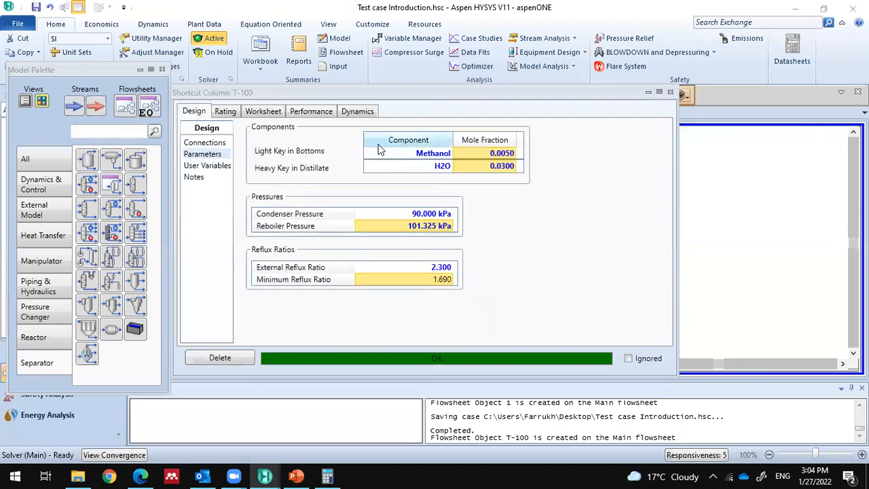
{"action": "left_click", "coordinate": [494, 169]}
{"action": "type", "text": "0."}
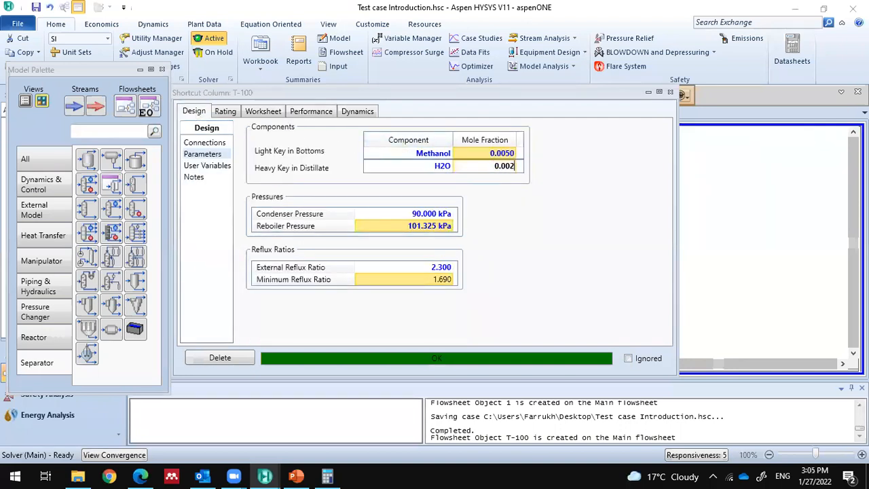
{"action": "key", "text": "Return"}
Step: Examine the column's minimum trays, actual trays and optimal feed stage for the tightened key specifications
{"action": "left_click", "coordinate": [275, 111]}
{"action": "left_click", "coordinate": [311, 111]}
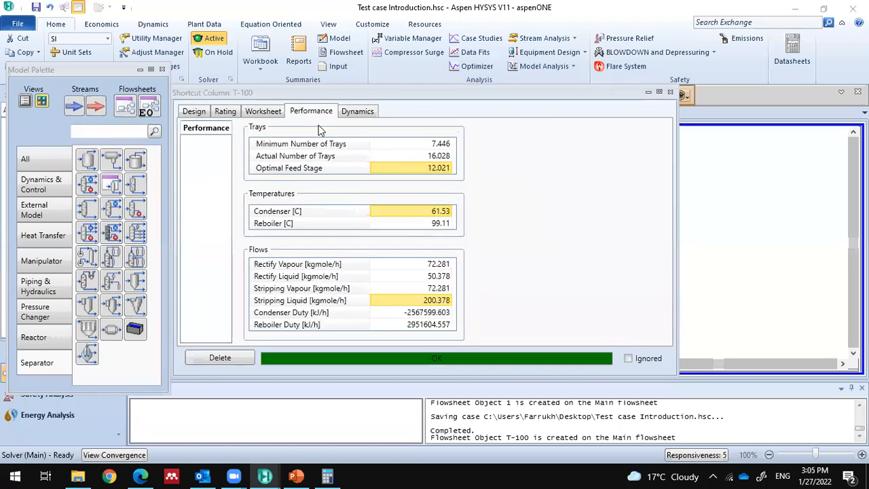
{"action": "left_click", "coordinate": [440, 146]}
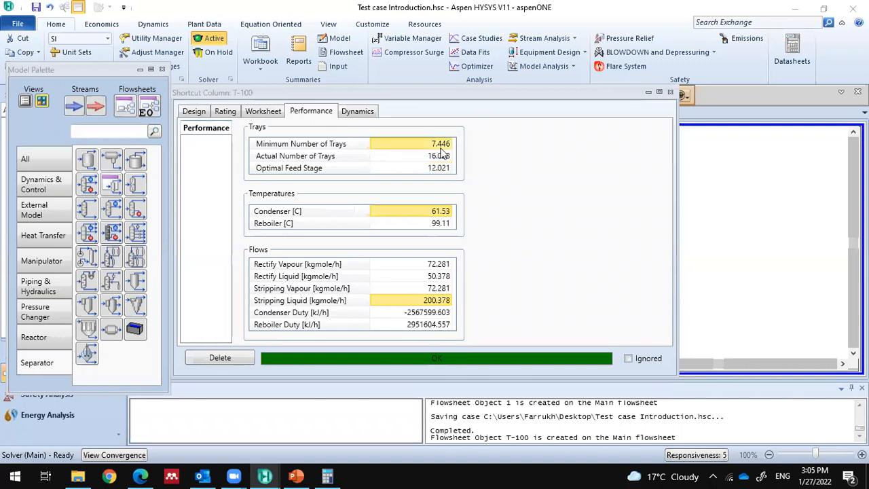
{"action": "left_click", "coordinate": [446, 158]}
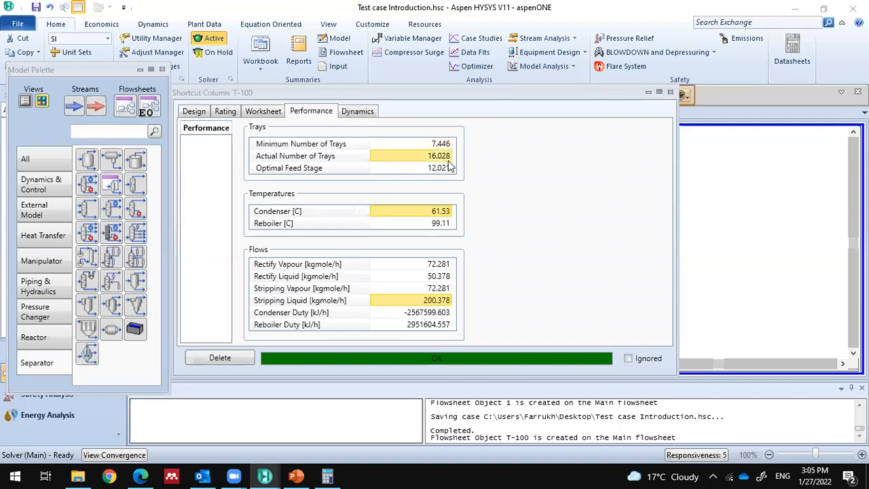
{"action": "left_click", "coordinate": [451, 170]}
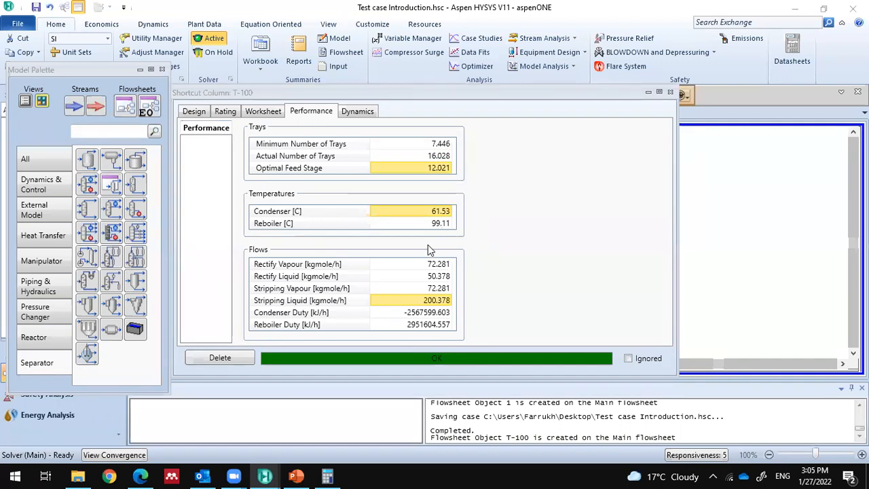
Step: Set the column's external reflux ratio to 2.9
{"action": "left_click", "coordinate": [226, 112]}
{"action": "left_click", "coordinate": [207, 113]}
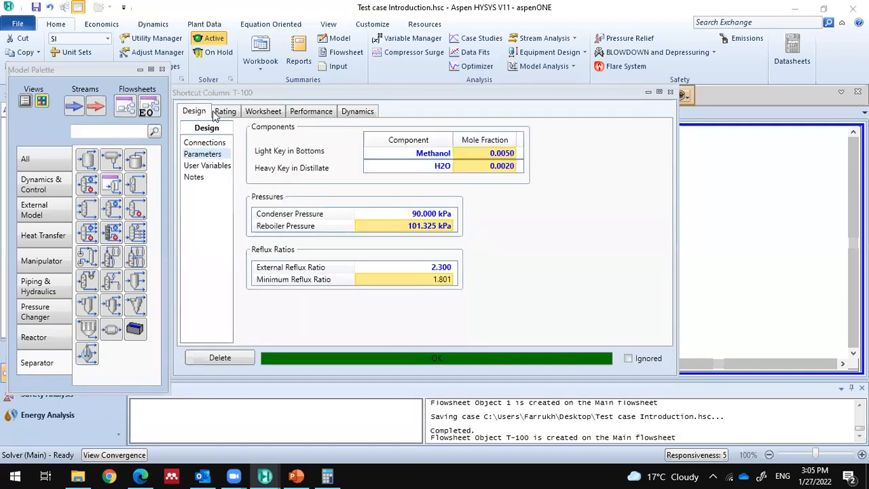
{"action": "left_click", "coordinate": [435, 271]}
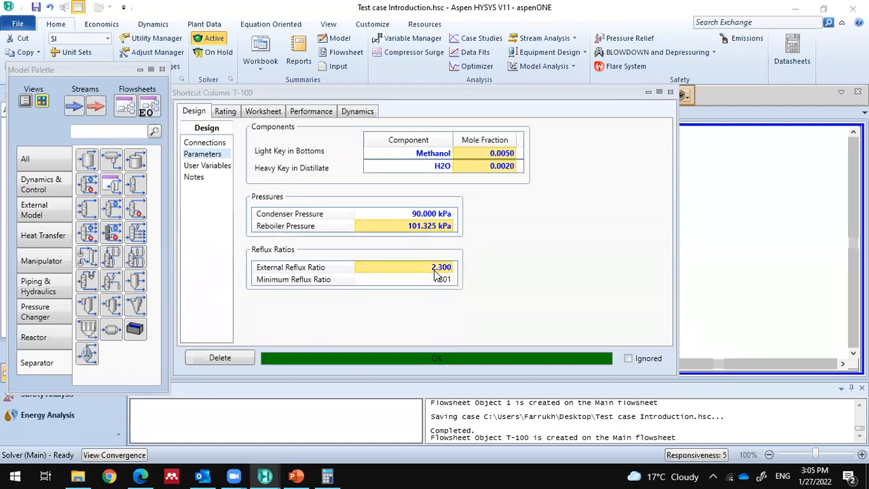
{"action": "type", "text": "2"}
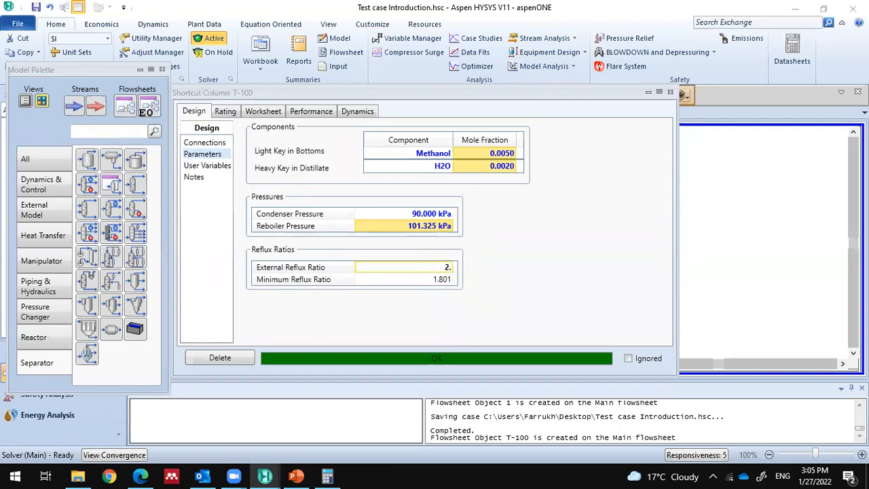
{"action": "type", "text": ".8"}
{"action": "key", "text": "BackSpace"}
{"action": "type", "text": "9"}
{"action": "key", "text": "Return"}
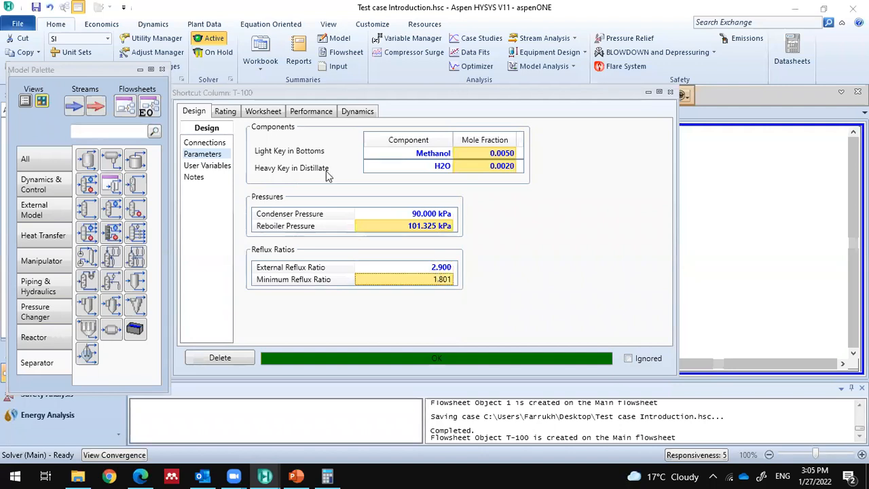
Step: Check the performance results for the new reflux ratio and close the column's property window
{"action": "left_click", "coordinate": [275, 114]}
{"action": "left_click", "coordinate": [311, 113]}
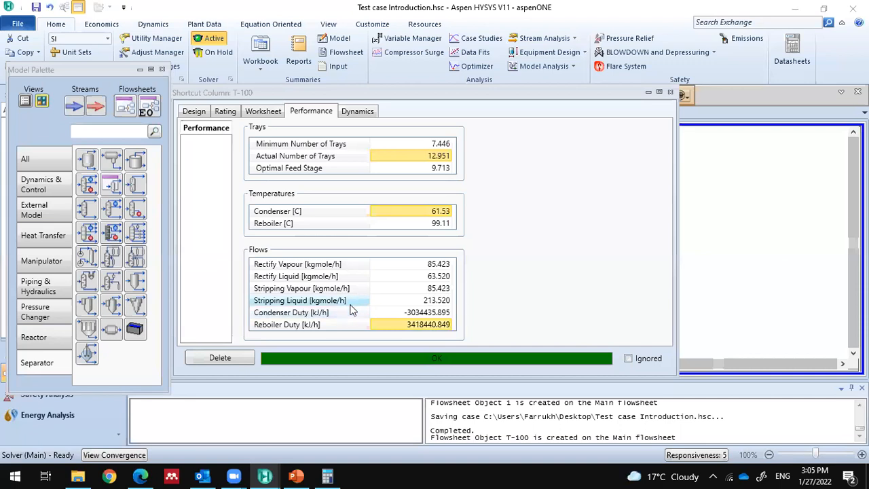
{"action": "left_click", "coordinate": [195, 112]}
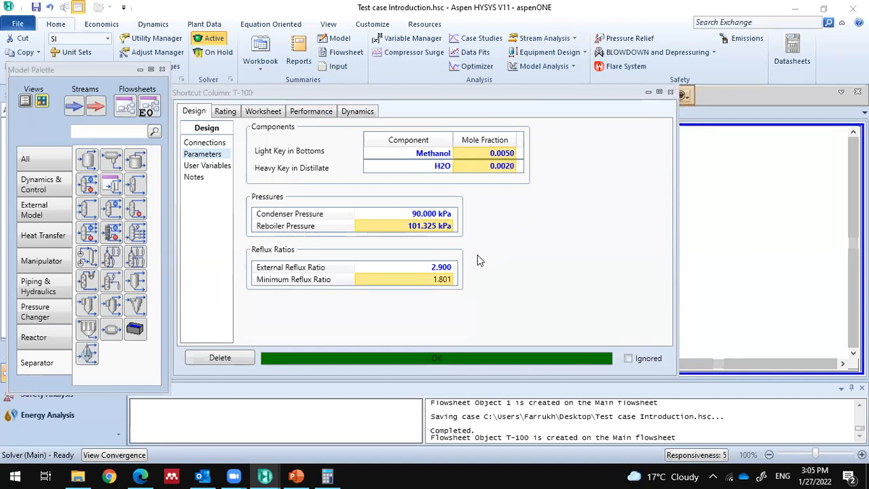
{"action": "left_click", "coordinate": [669, 92]}
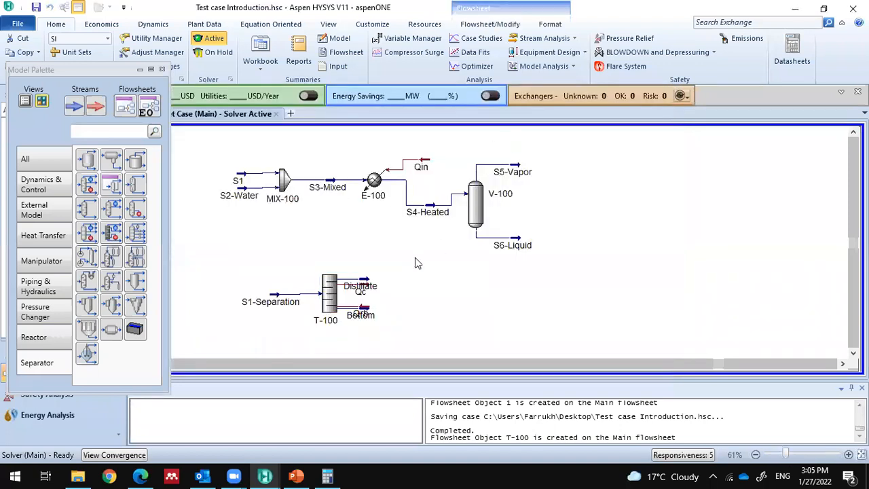
Step: Spread the S1-Separation, Distillate, Bottom and Qrb streams apart around column T-100 on the flowsheet
{"action": "left_click_drag", "start_coordinate": [266, 300], "coordinate": [241, 288]}
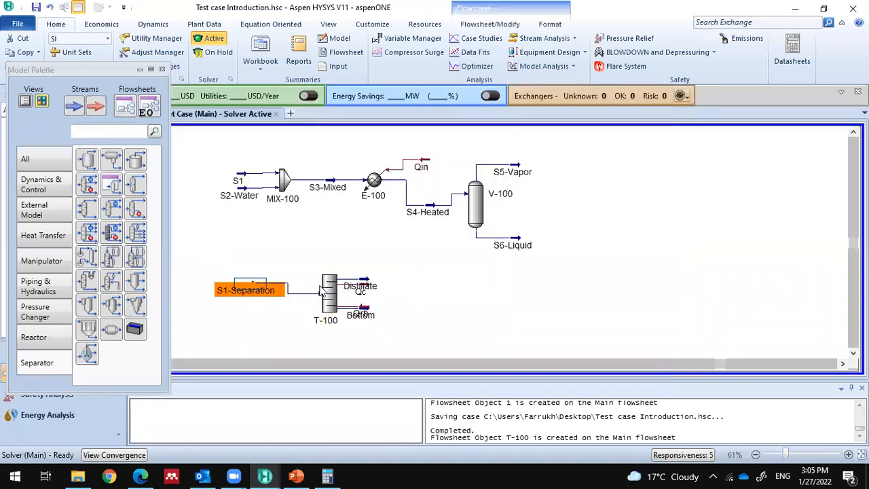
{"action": "left_click_drag", "start_coordinate": [359, 285], "coordinate": [370, 254]}
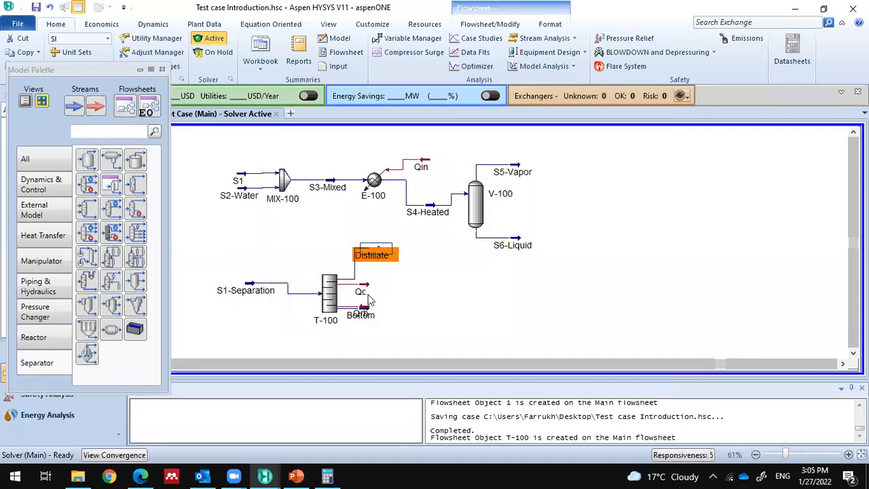
{"action": "left_click_drag", "start_coordinate": [361, 314], "coordinate": [372, 337]}
{"action": "left_click", "coordinate": [370, 312]}
{"action": "left_click", "coordinate": [246, 291]}
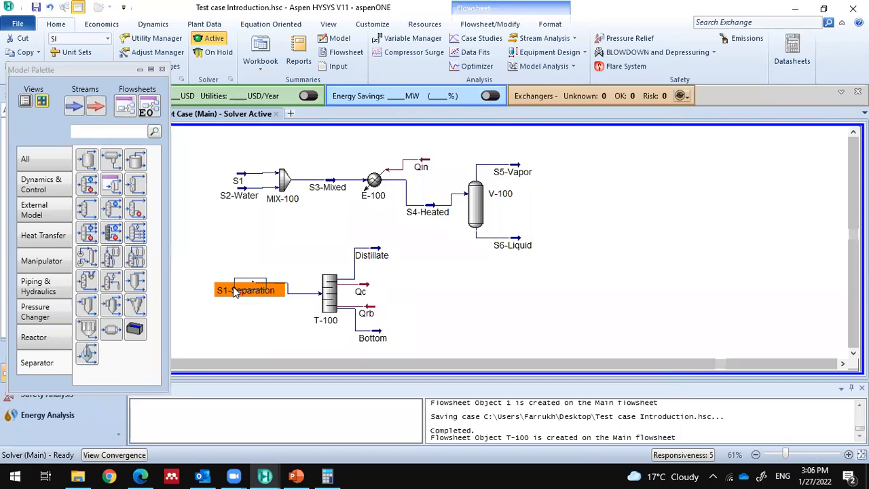
Step: Duplicate the S1-Separation stream and place the copy in the empty area below separator V-100
{"action": "right_click", "coordinate": [241, 292]}
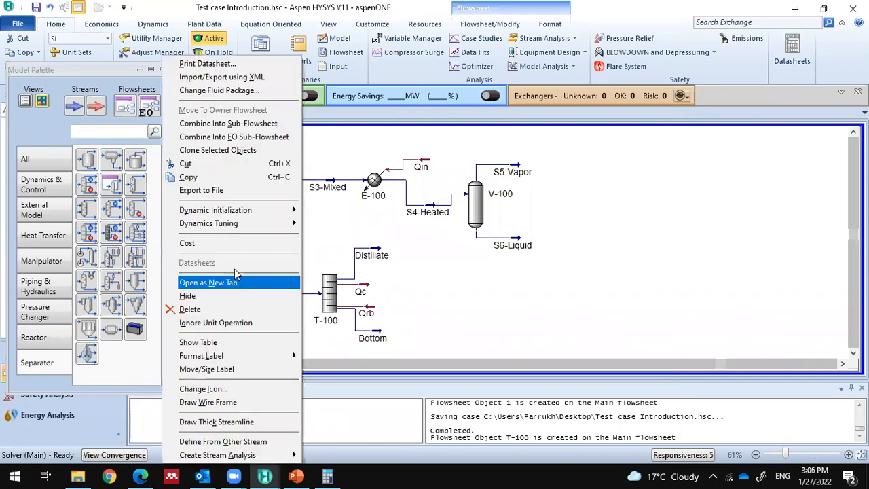
{"action": "left_click", "coordinate": [245, 178]}
{"action": "left_click", "coordinate": [542, 256]}
{"action": "right_click", "coordinate": [563, 295]}
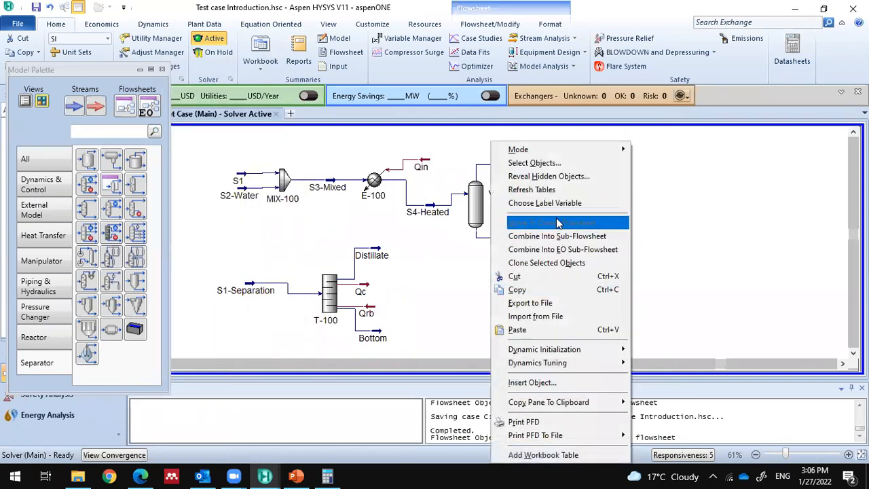
{"action": "left_click", "coordinate": [562, 330]}
{"action": "left_click", "coordinate": [568, 290]}
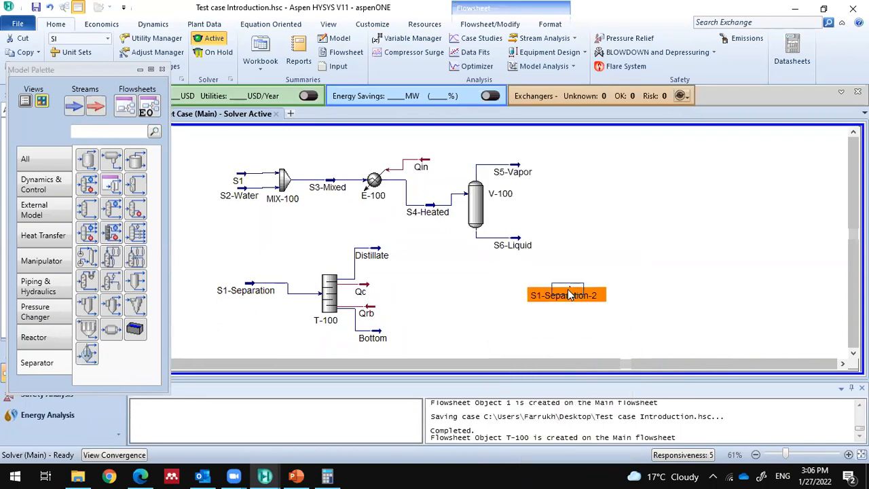
Step: Check the conditions of S1-Separation-2 and move the stream closer to column T-100 on the flowsheet
{"action": "double_click", "coordinate": [568, 291]}
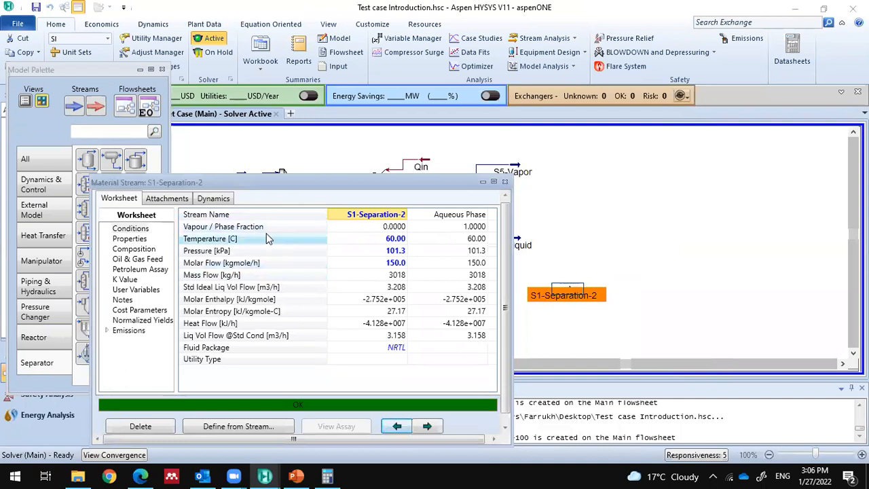
{"action": "left_click", "coordinate": [504, 181]}
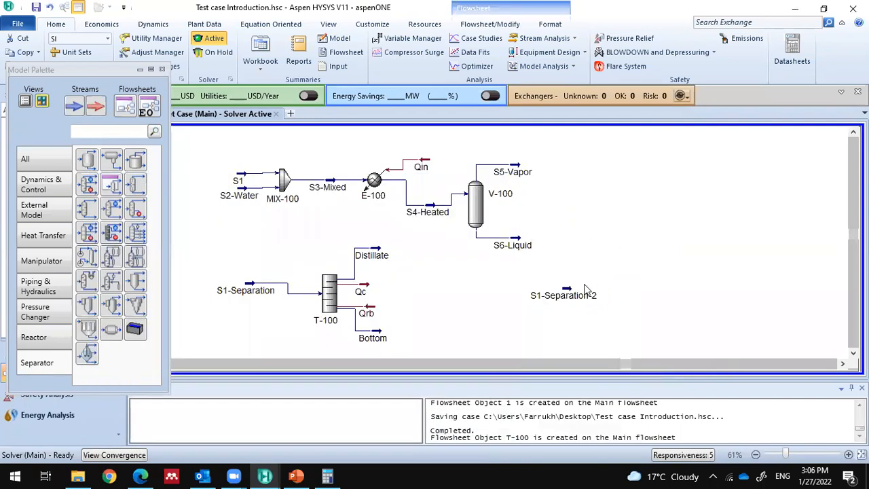
{"action": "left_click_drag", "start_coordinate": [548, 297], "coordinate": [459, 309]}
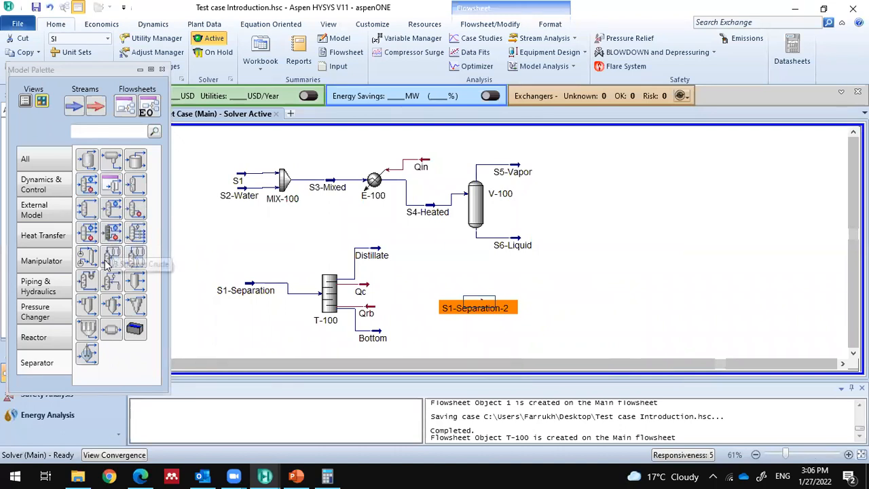
Step: Add a rigorous distillation column beside S1-Separation-2 and connect that stream as its inlet
{"action": "left_click", "coordinate": [86, 190]}
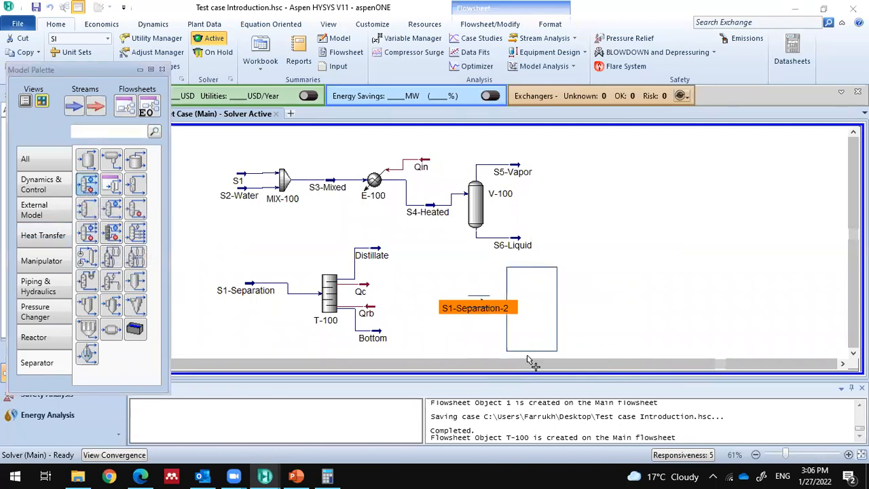
{"action": "left_click", "coordinate": [568, 344]}
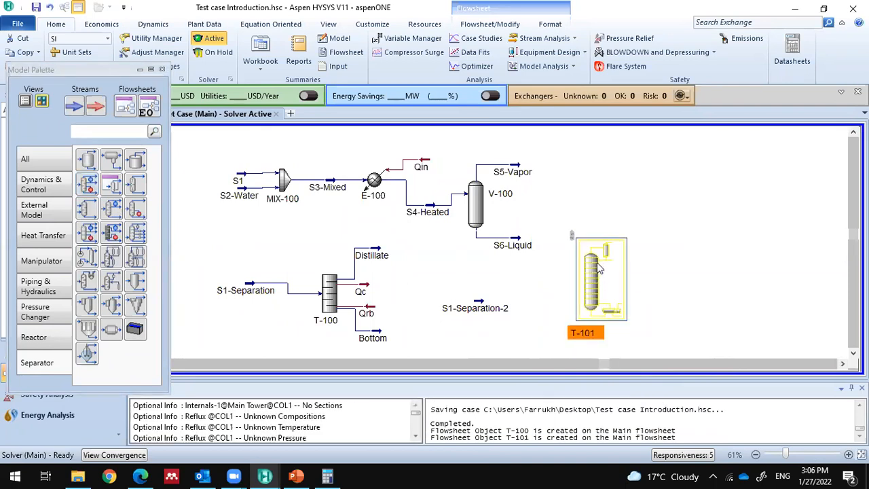
{"action": "left_click", "coordinate": [499, 309]}
{"action": "double_click", "coordinate": [601, 286]}
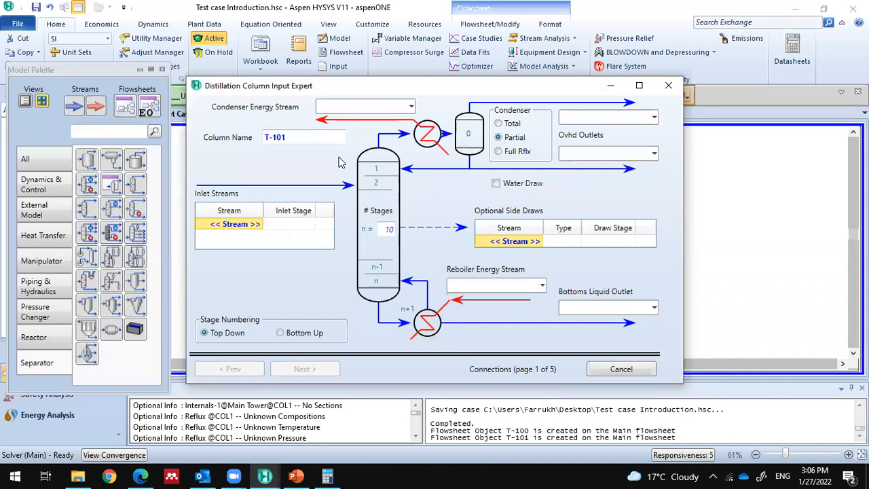
{"action": "left_click", "coordinate": [254, 225]}
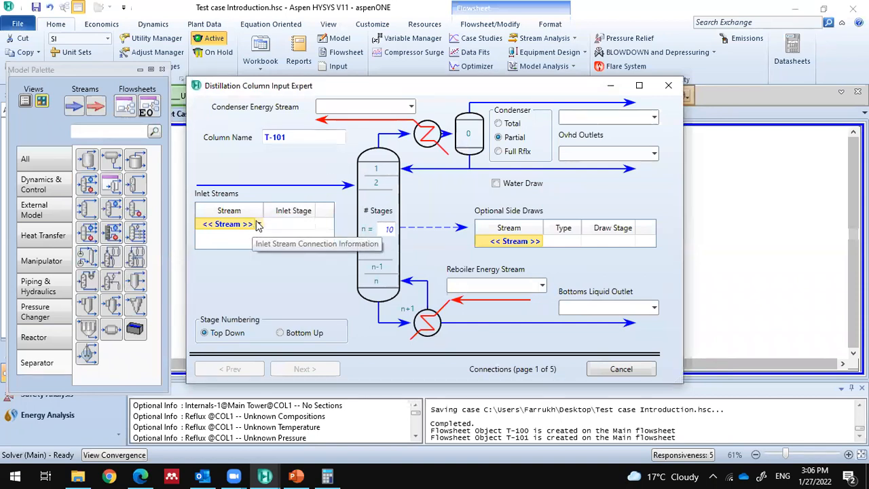
{"action": "left_click", "coordinate": [259, 225]}
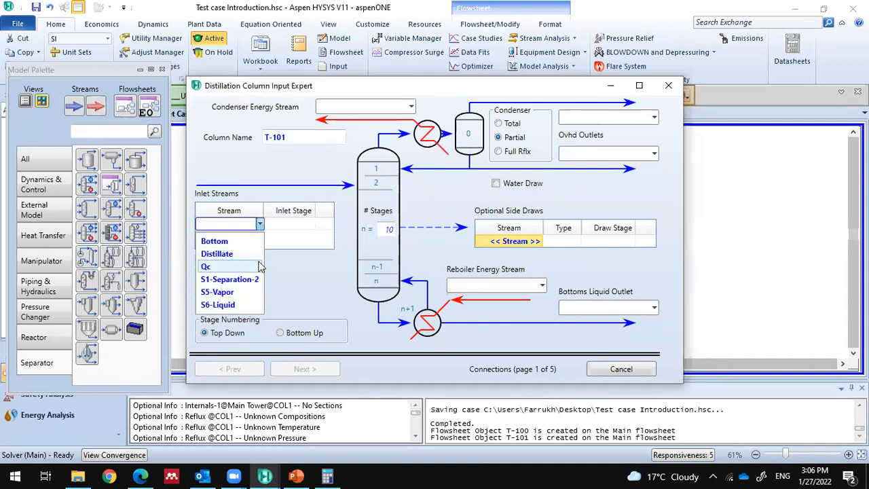
{"action": "left_click", "coordinate": [260, 279]}
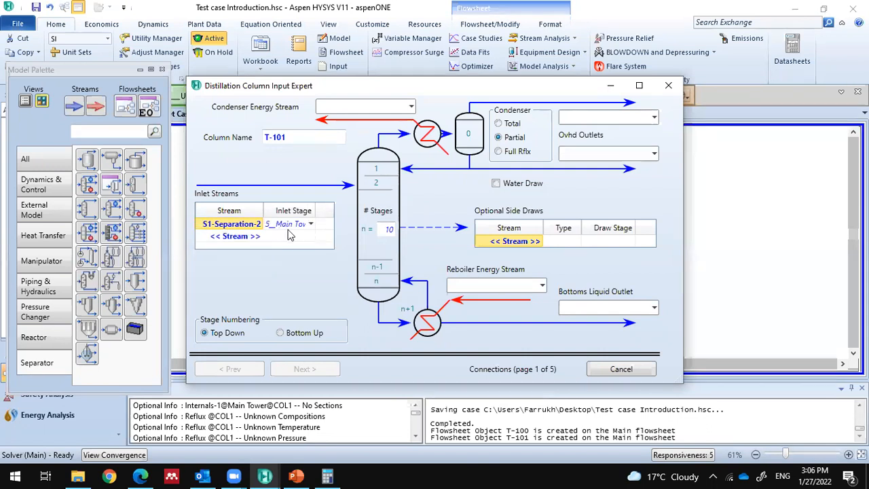
Step: Look up the actual number of trays and optimal feed stage in shortcut column T-100's performance results
{"action": "left_click_drag", "start_coordinate": [415, 96], "coordinate": [605, 94]}
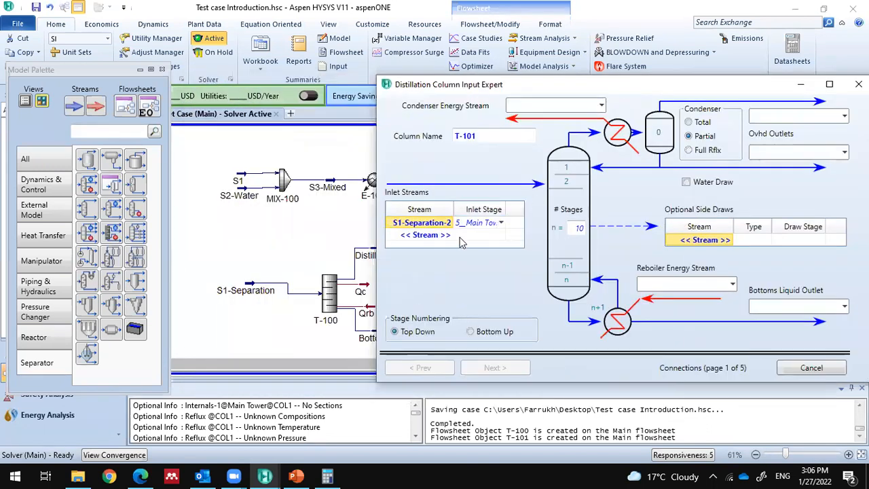
{"action": "left_click", "coordinate": [322, 298]}
{"action": "left_click_drag", "start_coordinate": [744, 89], "coordinate": [584, 102]}
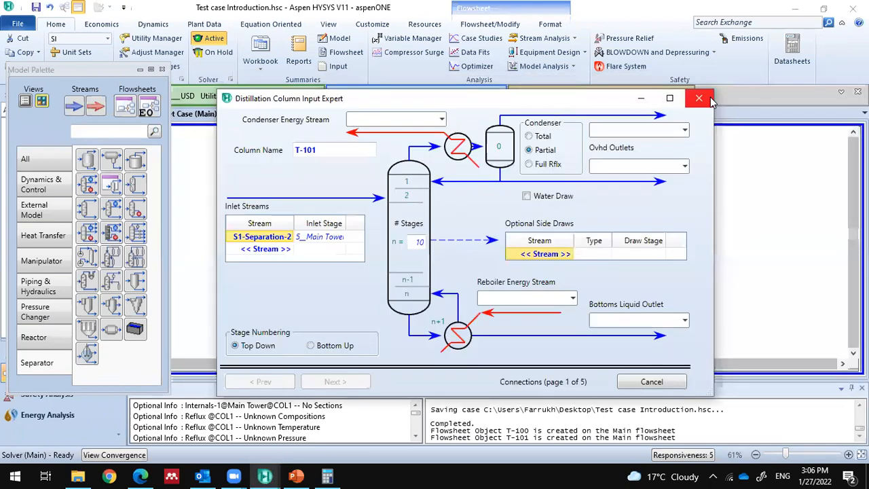
{"action": "left_click", "coordinate": [710, 100]}
{"action": "double_click", "coordinate": [331, 298]}
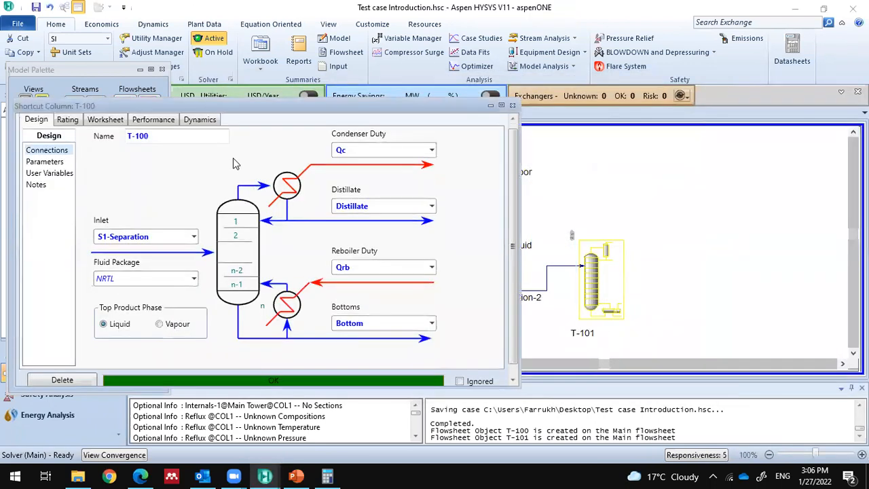
{"action": "left_click", "coordinate": [154, 120]}
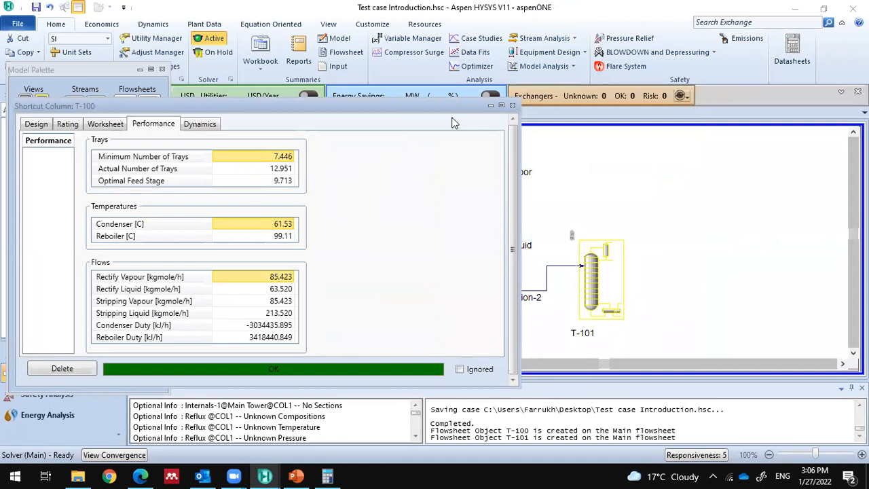
{"action": "left_click", "coordinate": [491, 109]}
Step: Reopen the T-101 column setup and assign the S1-Separation-2 feed to inlet stage 9__Main Tower
{"action": "left_click", "coordinate": [593, 288]}
{"action": "double_click", "coordinate": [592, 289]}
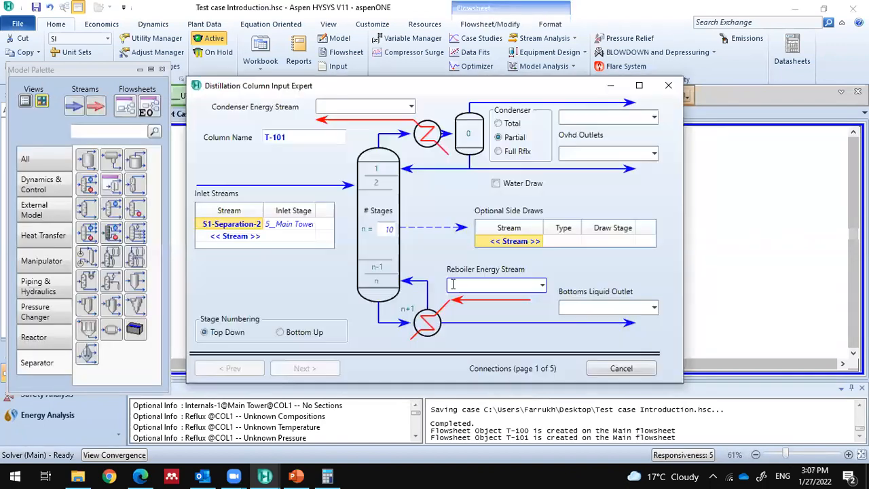
{"action": "left_click", "coordinate": [312, 225]}
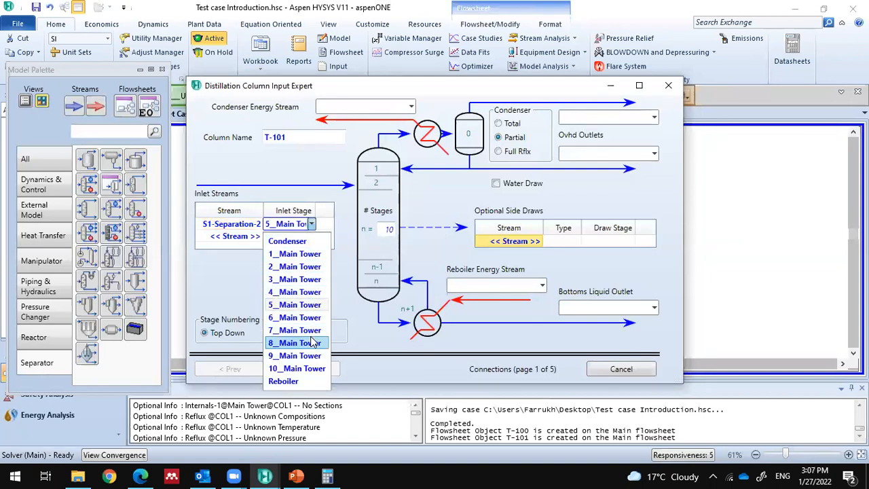
{"action": "left_click", "coordinate": [309, 355]}
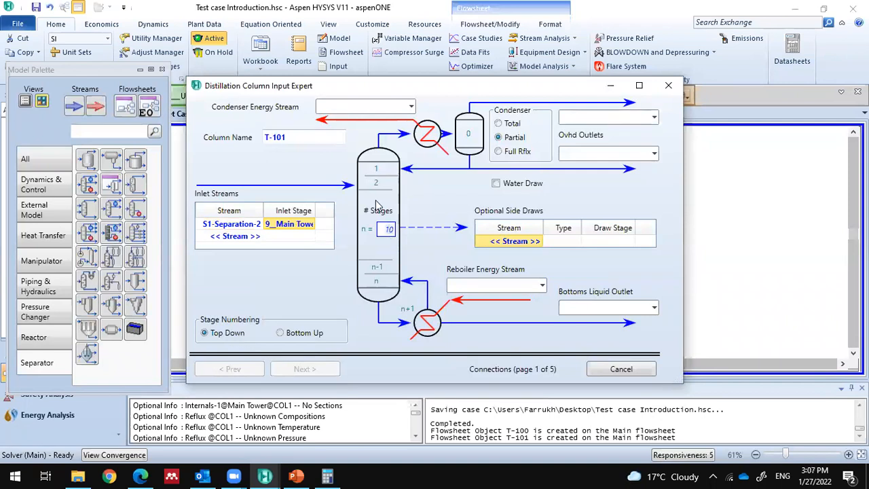
Step: Set T-101 to 13 stages with the feed on stage 11, and name the reboiler energy stream QRB-2 and the condenser one QC-2
{"action": "left_click", "coordinate": [422, 215]}
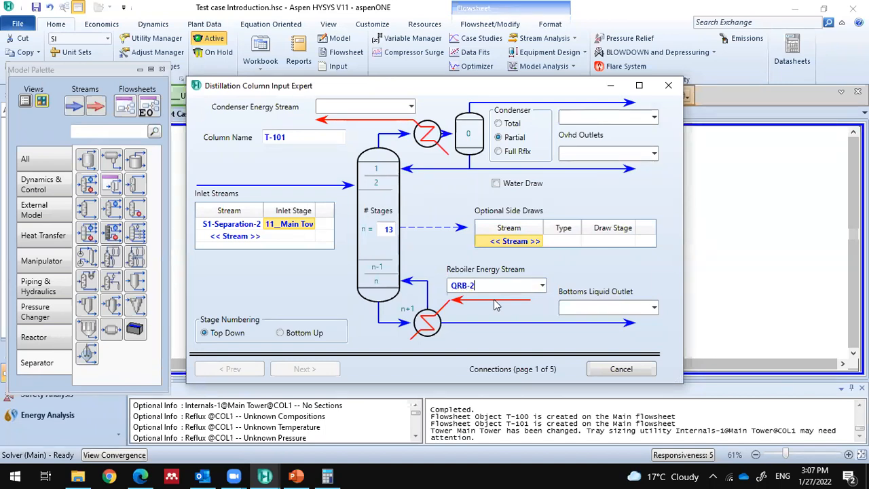
{"action": "left_click", "coordinate": [367, 107]}
{"action": "type", "text": "QC-2"}
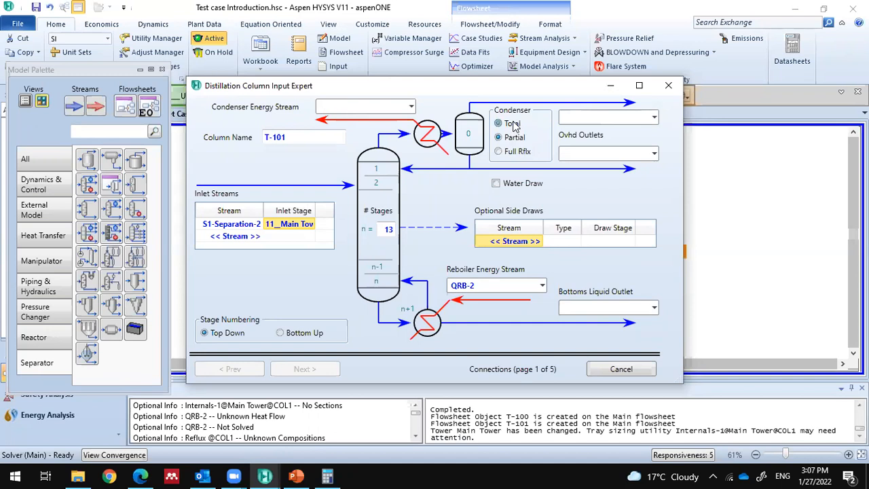
Step: Try the total, partial and full reflux condenser types with an overhead outlet named OVHD
{"action": "left_click", "coordinate": [514, 124]}
{"action": "left_click", "coordinate": [516, 138]}
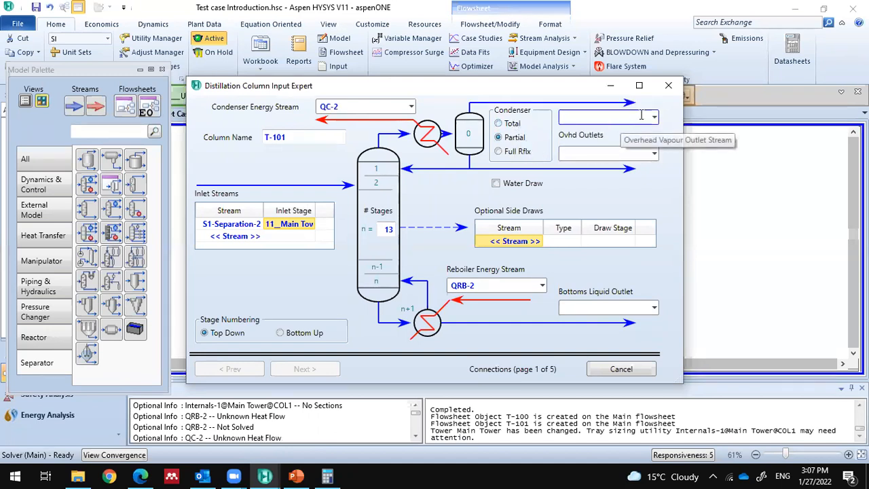
{"action": "left_click", "coordinate": [632, 152]}
{"action": "type", "text": "OVHD"}
{"action": "left_click", "coordinate": [584, 119]}
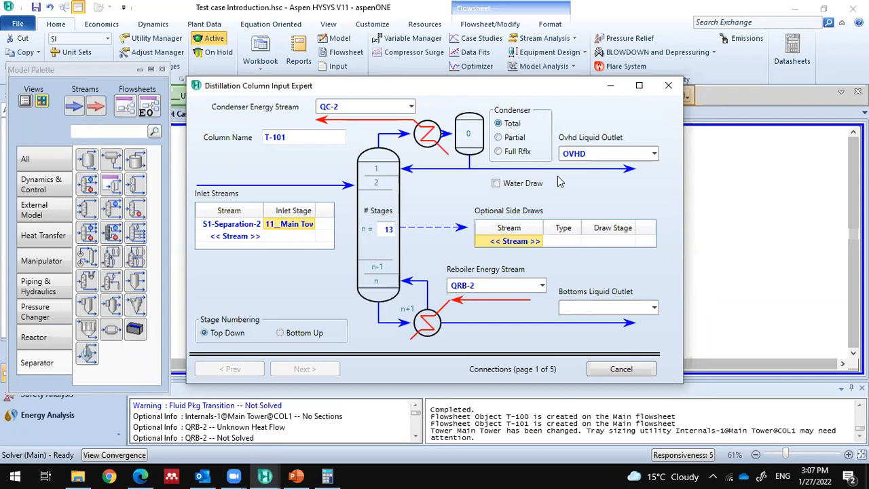
{"action": "left_click", "coordinate": [506, 151]}
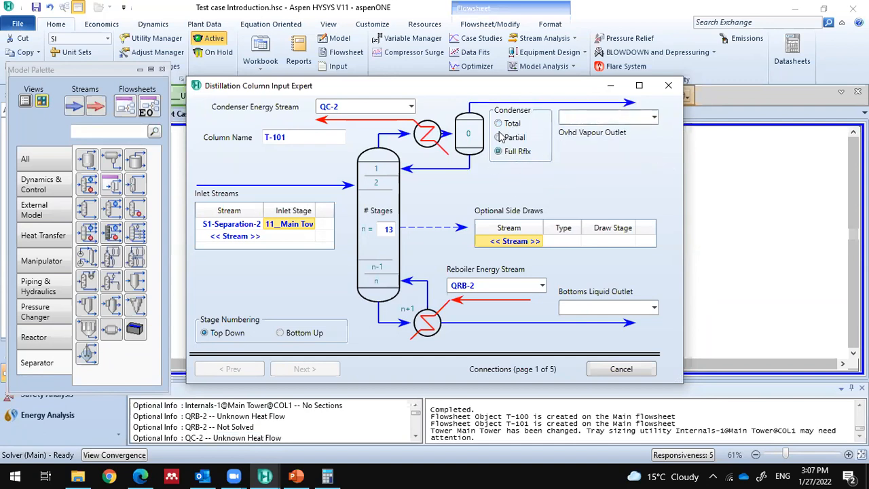
{"action": "left_click", "coordinate": [515, 139]}
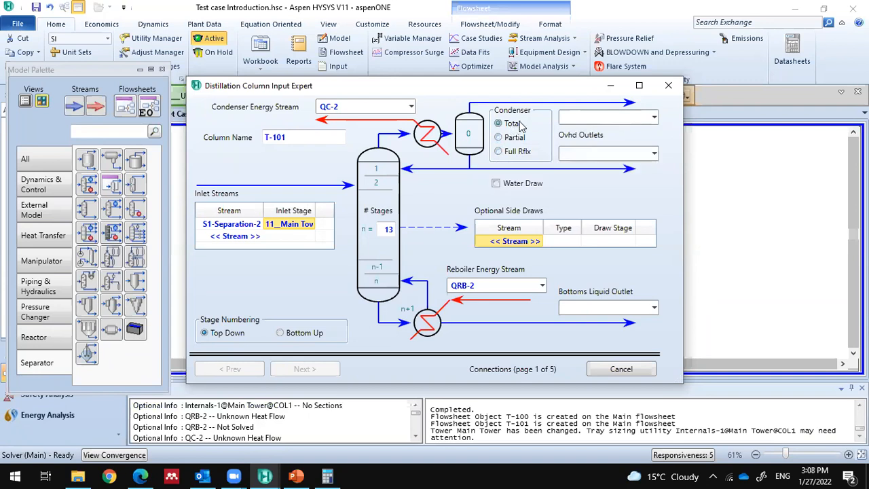
Step: Choose a total condenser with OVHD as the overhead liquid outlet and Bottom-2 as the bottoms liquid outlet
{"action": "left_click", "coordinate": [513, 123]}
{"action": "type", "text": "OVHD"}
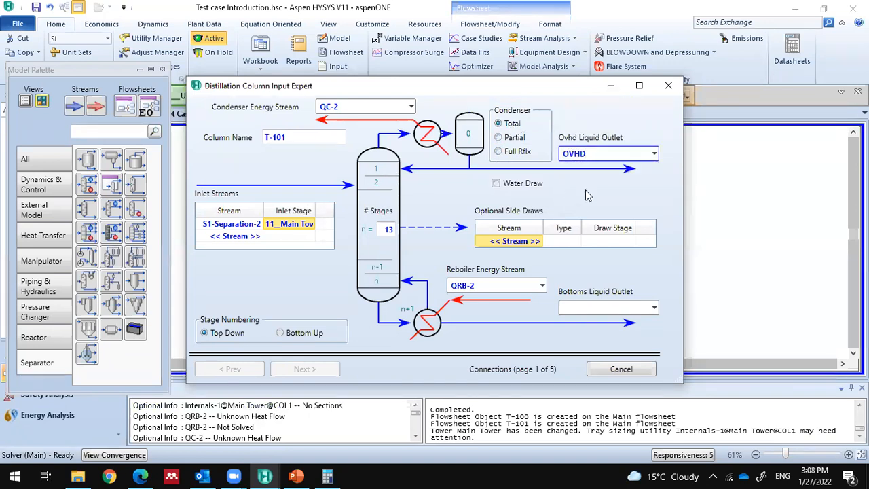
{"action": "key", "text": "Return"}
{"action": "left_click", "coordinate": [592, 308]}
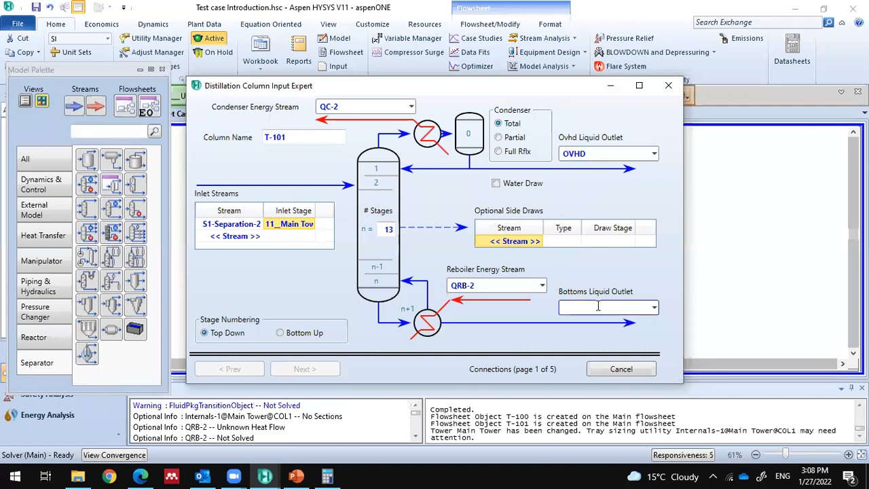
{"action": "type", "text": "Bottom-2"}
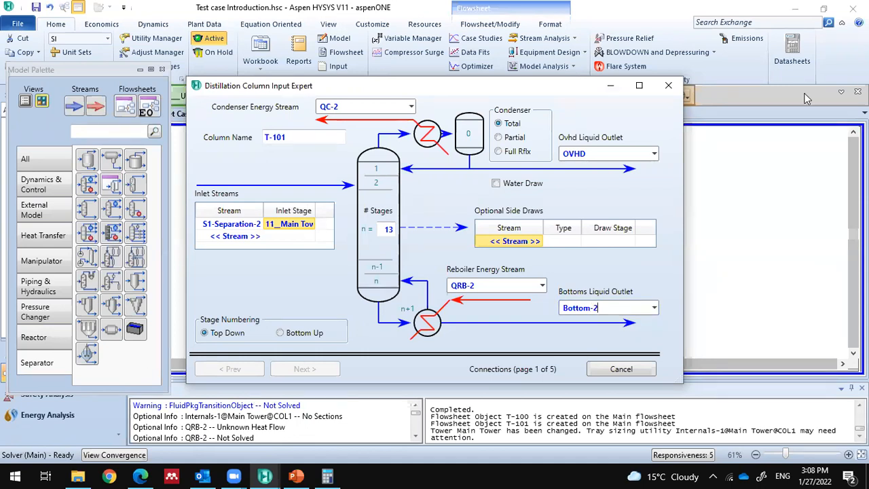
{"action": "key", "text": "Return"}
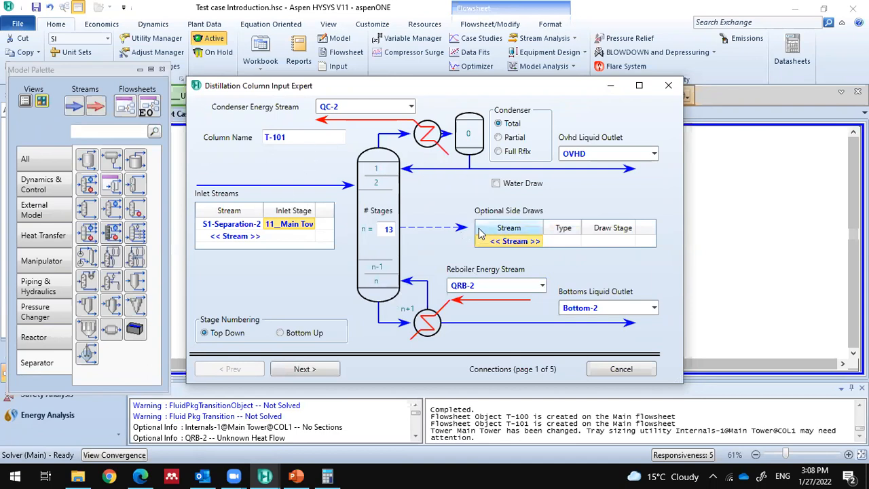
Step: Keep the once-through regular HYSYS reboiler and set the condenser pressure to 90 kPa, leaving both pressure drops at their defaults
{"action": "left_click", "coordinate": [311, 370]}
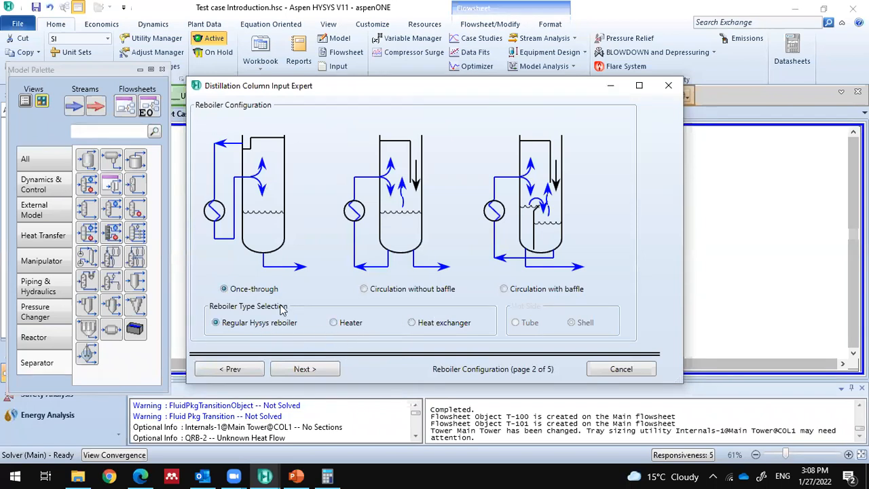
{"action": "left_click", "coordinate": [307, 370]}
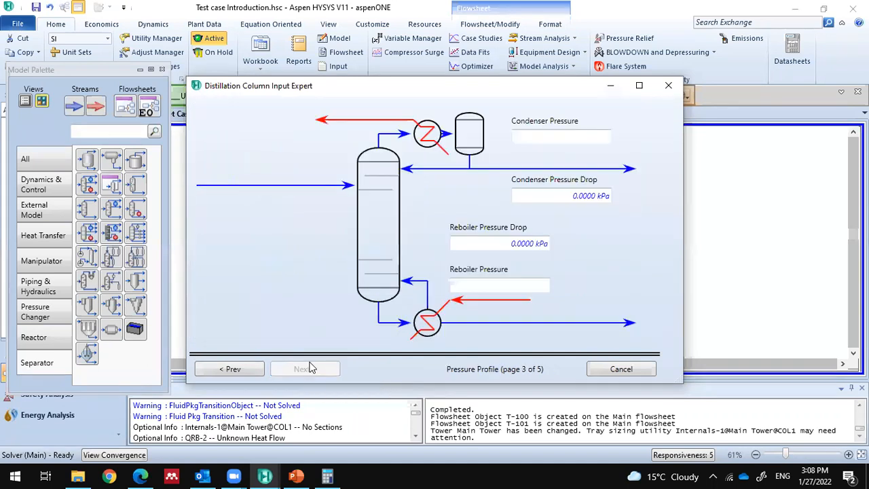
{"action": "left_click", "coordinate": [561, 134]}
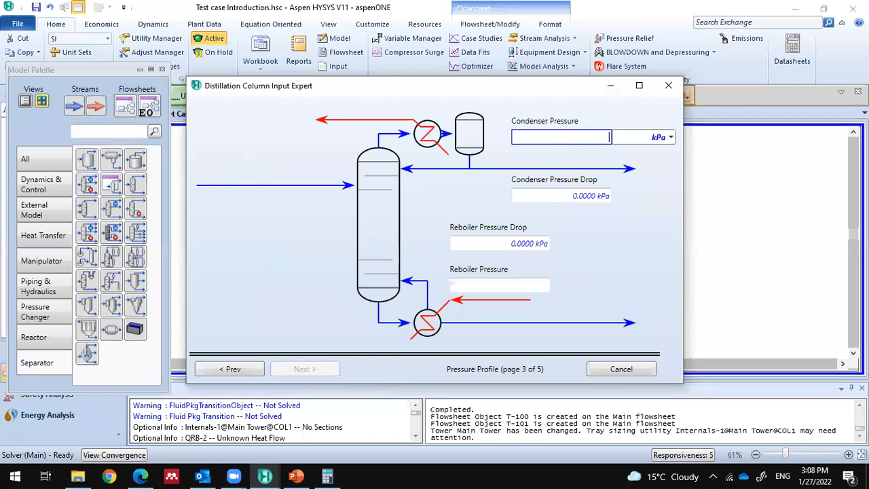
{"action": "type", "text": "90"}
{"action": "left_click", "coordinate": [564, 195]}
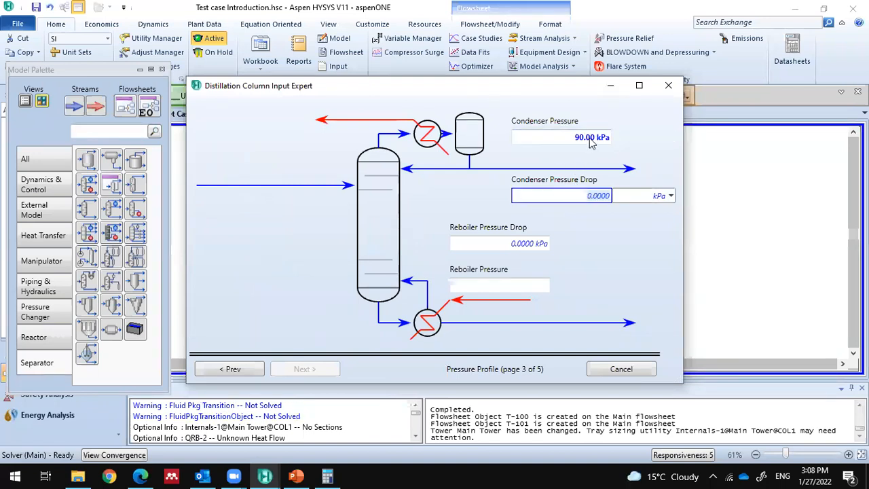
{"action": "left_click", "coordinate": [533, 248]}
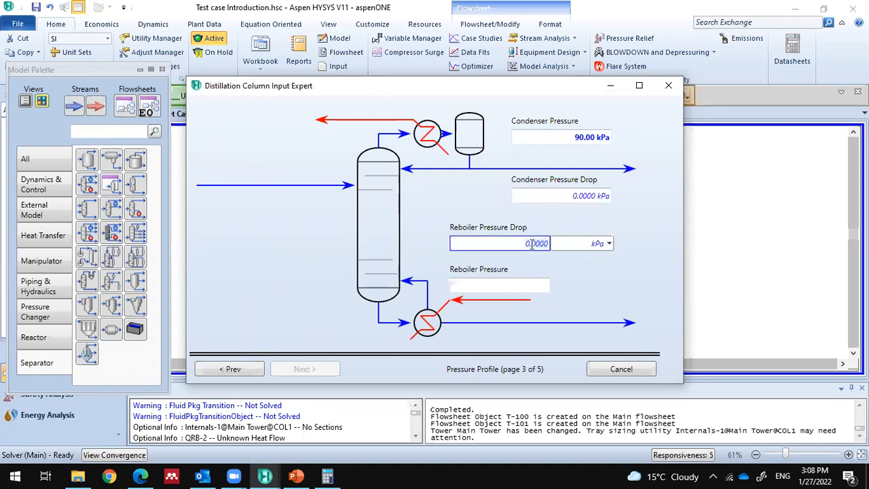
Step: Set the reboiler pressure to 1 atm and accept the column's pressure profile
{"action": "left_click", "coordinate": [516, 284]}
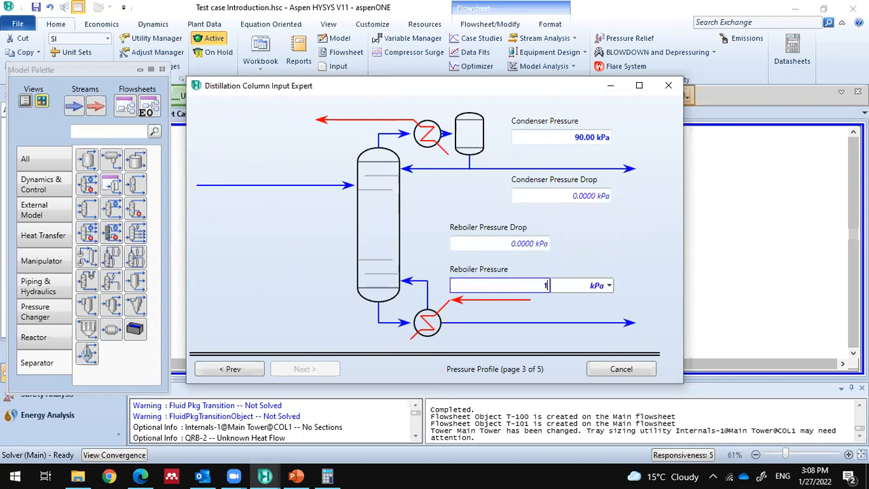
{"action": "left_click", "coordinate": [609, 285]}
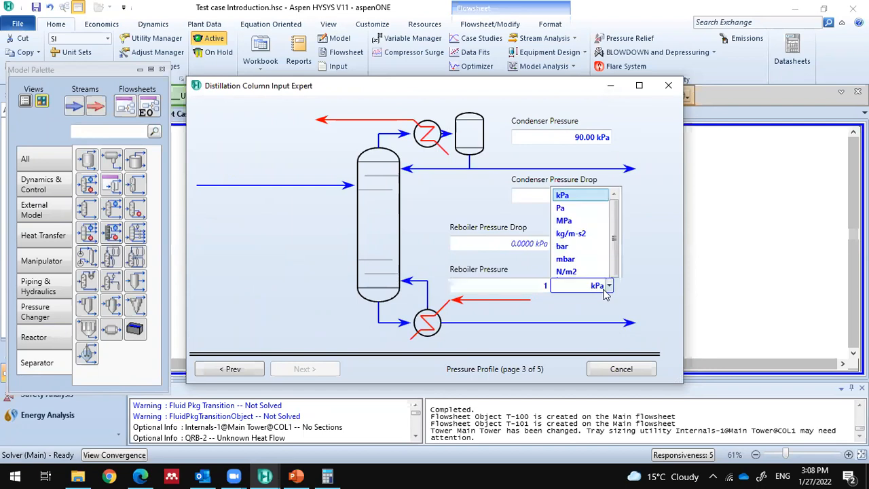
{"action": "scroll", "coordinate": [585, 216], "scroll_direction": "down", "scroll_amount": 1}
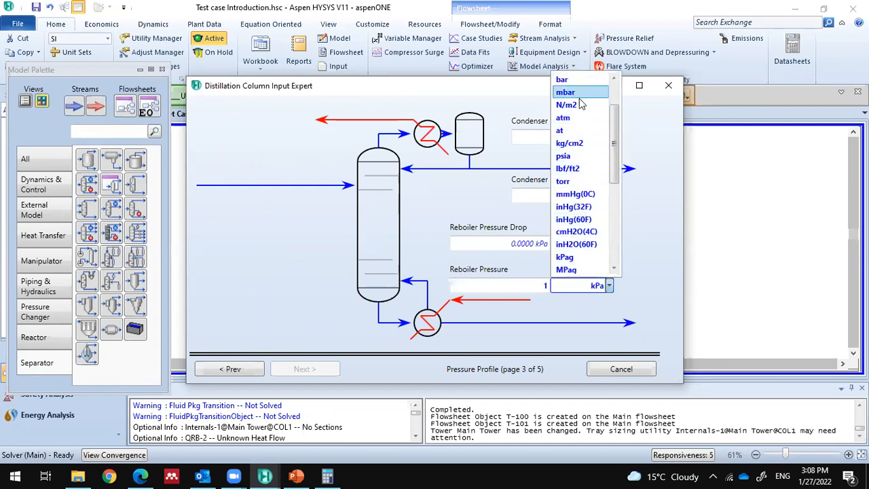
{"action": "left_click", "coordinate": [579, 122]}
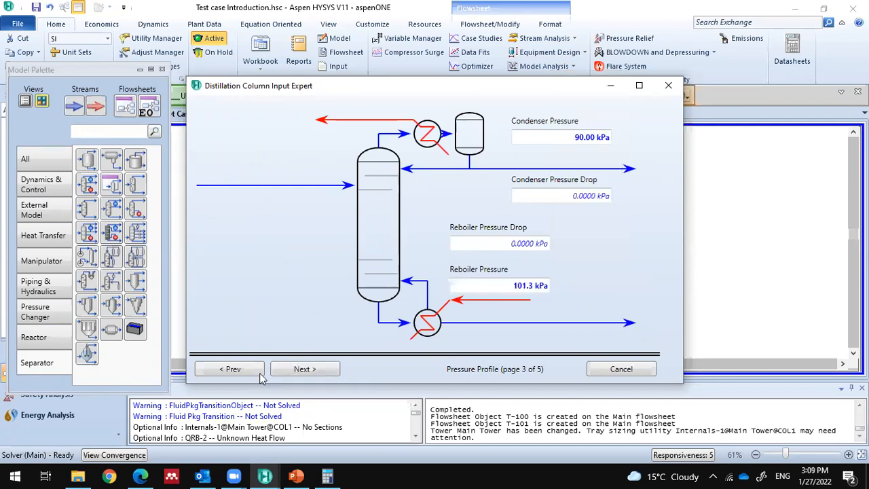
{"action": "left_click", "coordinate": [305, 370]}
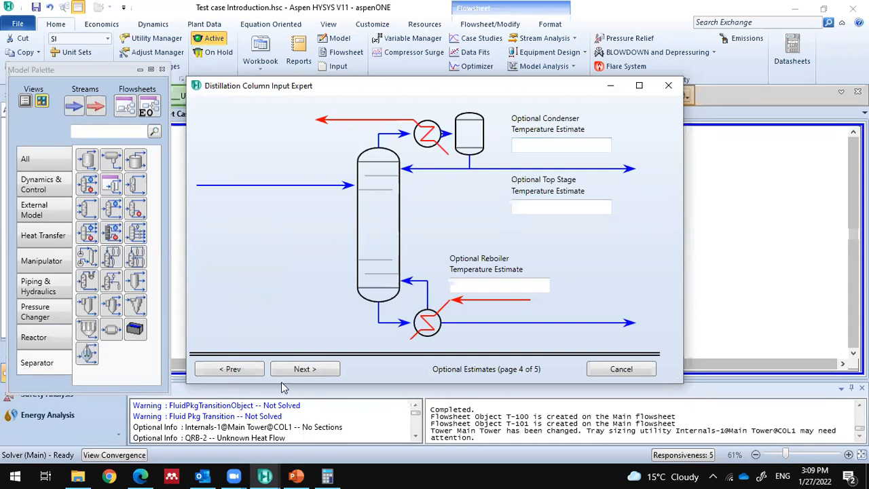
Step: Leave the optional temperature estimates blank, set the reflux ratio to 2.9 on a molar basis and finish the column setup
{"action": "left_click", "coordinate": [470, 289]}
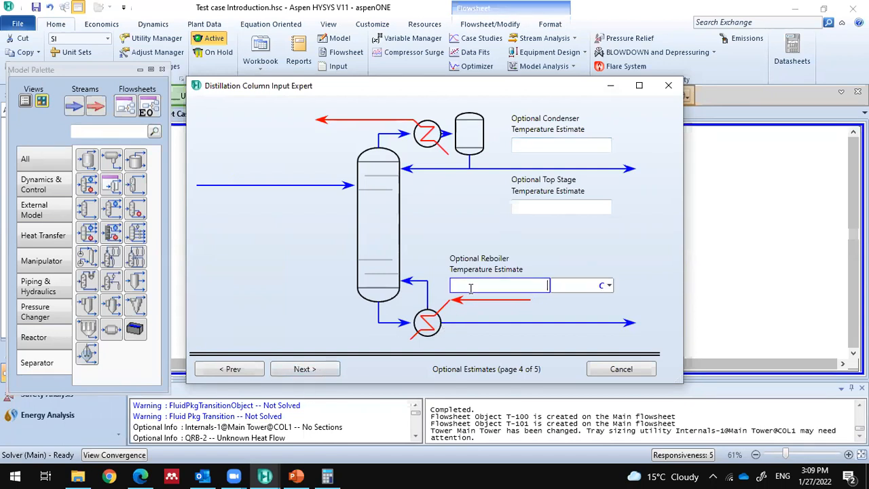
{"action": "left_click", "coordinate": [317, 323]}
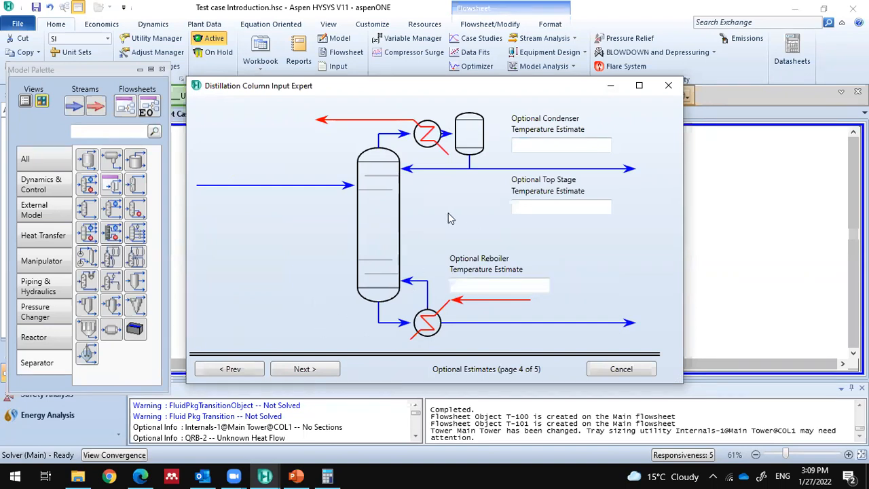
{"action": "left_click", "coordinate": [331, 368]}
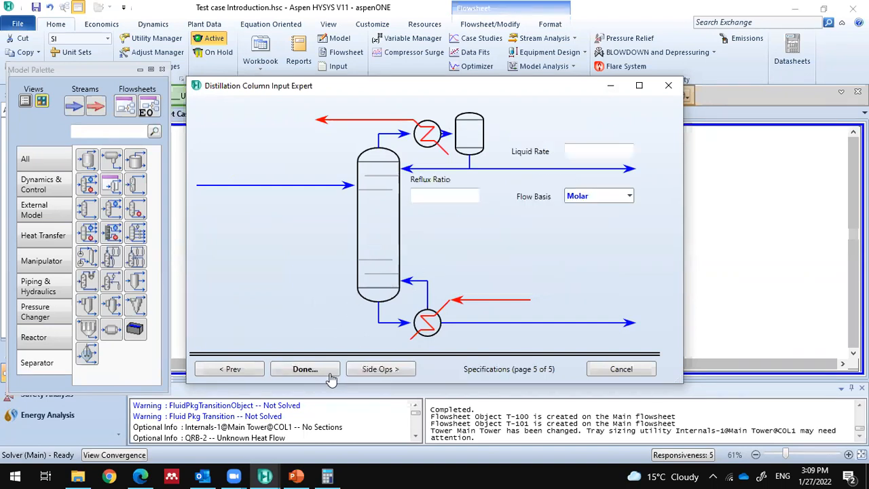
{"action": "left_click", "coordinate": [468, 195]}
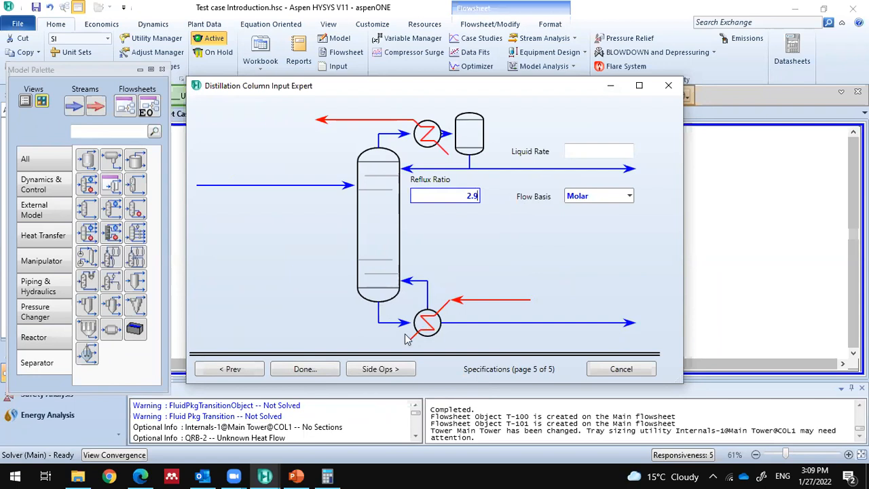
{"action": "left_click", "coordinate": [320, 373]}
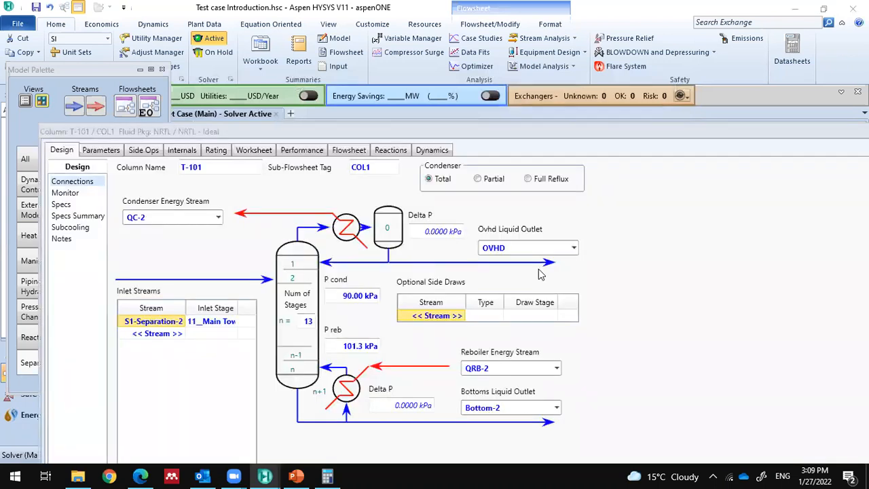
Step: Maximize the T-101 column window and show its Monitor page
{"action": "left_click", "coordinate": [413, 141]}
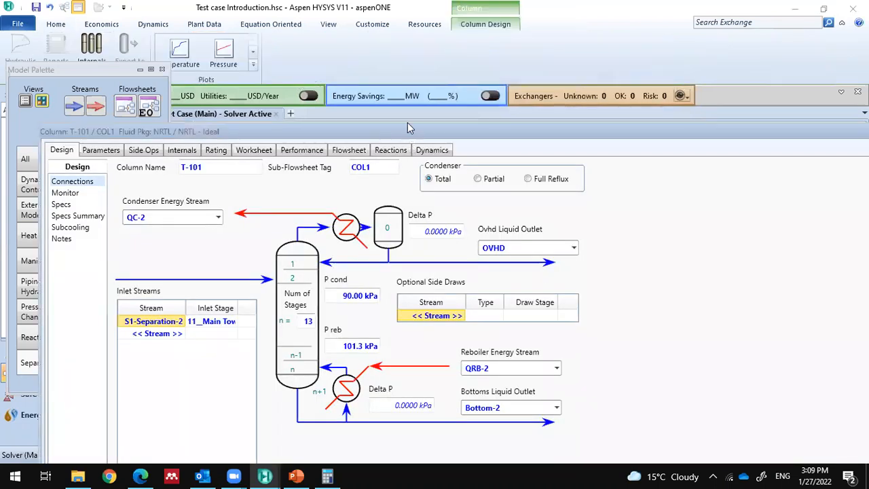
{"action": "double_click", "coordinate": [408, 128]}
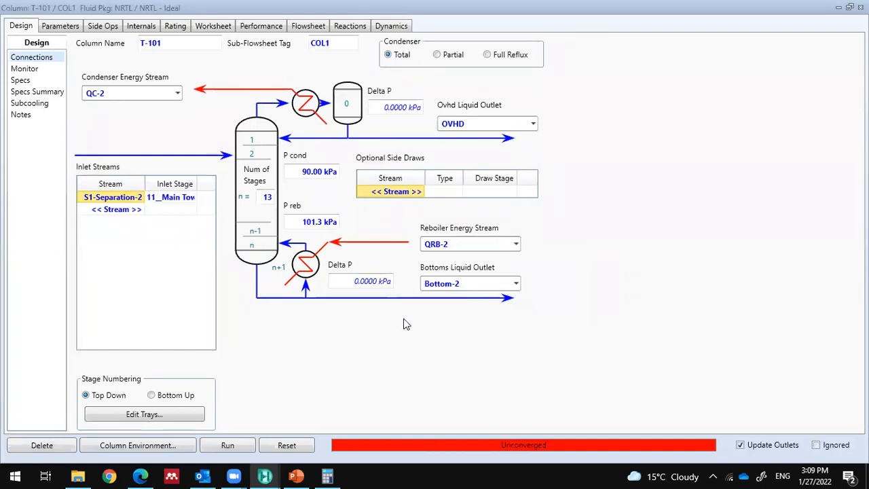
{"action": "left_click", "coordinate": [26, 69]}
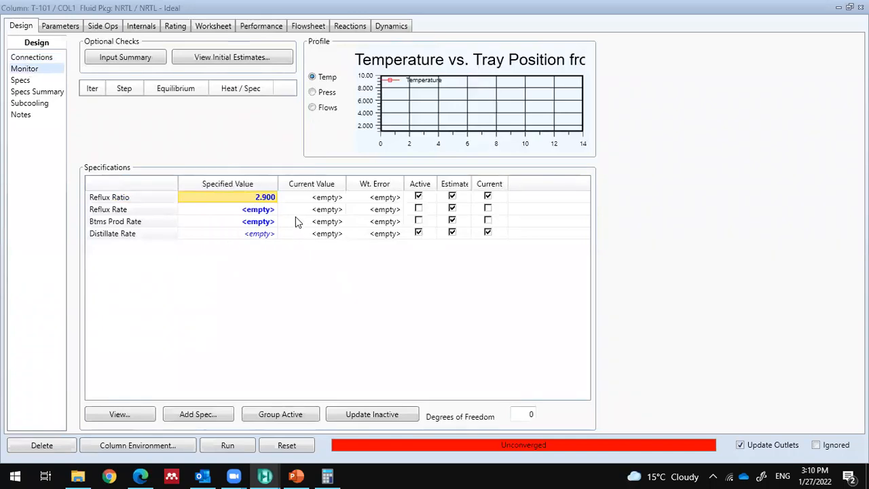
Step: Go back to the flowsheet, reopen the T-101 column and maximize its window again
{"action": "double_click", "coordinate": [104, 9]}
{"action": "left_click", "coordinate": [806, 231]}
{"action": "left_click", "coordinate": [671, 195]}
{"action": "left_click", "coordinate": [609, 265]}
{"action": "left_click", "coordinate": [764, 230]}
{"action": "left_click", "coordinate": [609, 265]}
{"action": "double_click", "coordinate": [621, 280]}
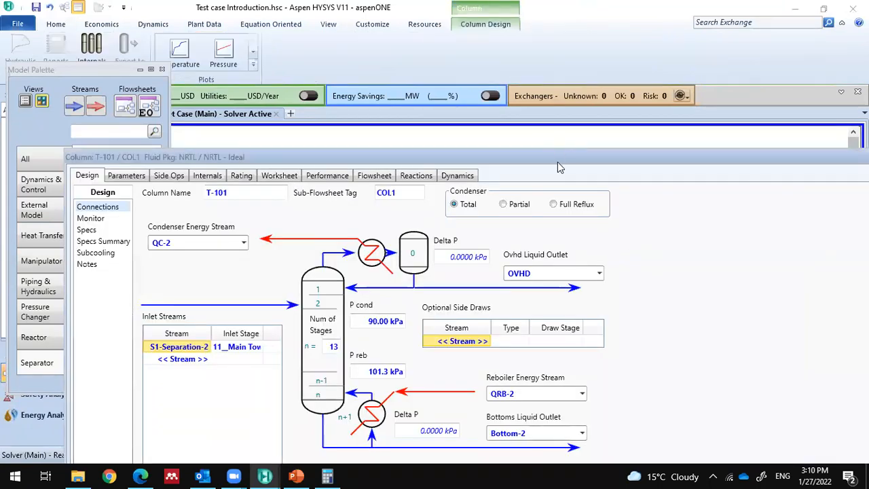
{"action": "left_click_drag", "start_coordinate": [654, 143], "coordinate": [650, 141]}
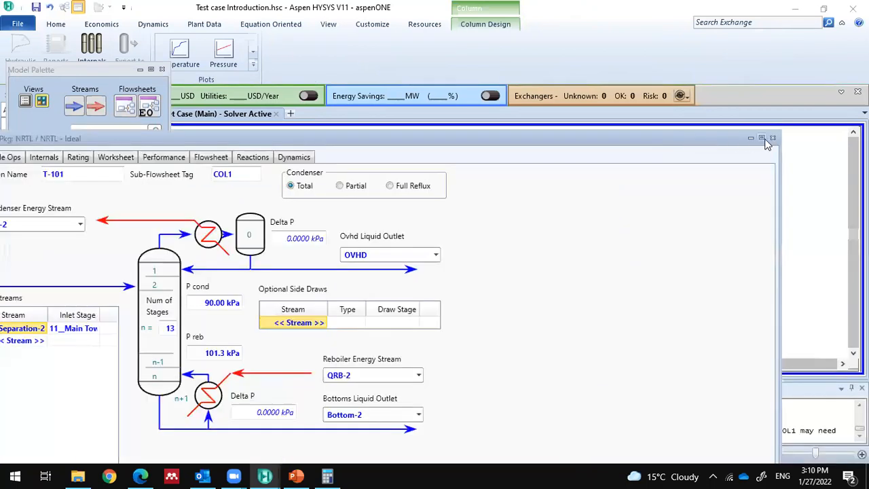
{"action": "left_click", "coordinate": [765, 139]}
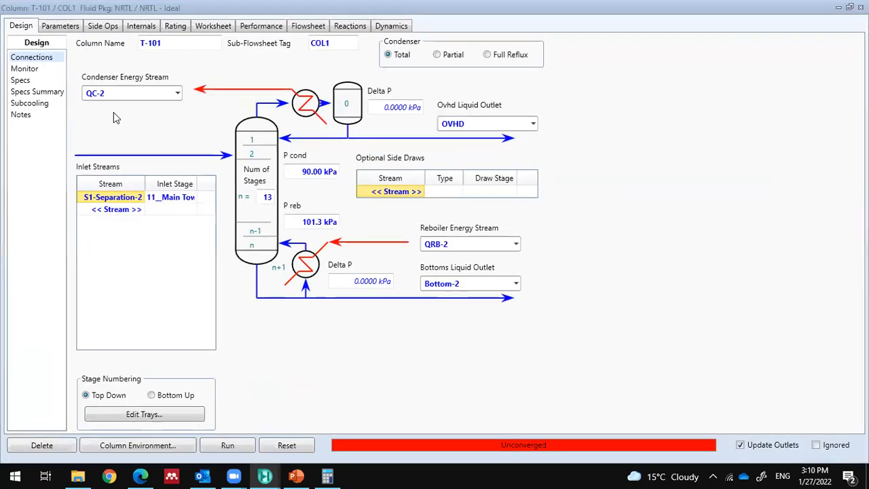
Step: Review the reflux ratio, reflux rate, bottoms product rate and distillate rate specifications in the column's Monitor
{"action": "left_click", "coordinate": [17, 70]}
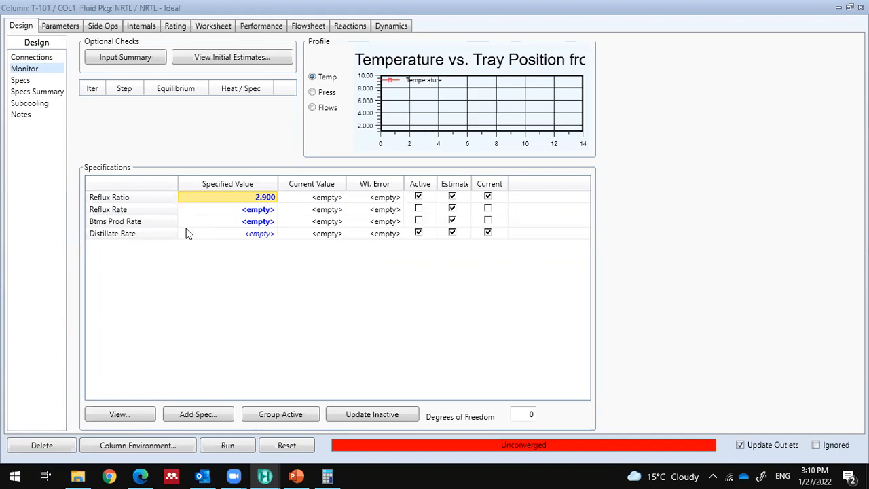
{"action": "left_click", "coordinate": [263, 234]}
{"action": "left_click", "coordinate": [262, 219]}
{"action": "left_click", "coordinate": [261, 202]}
{"action": "left_click", "coordinate": [248, 212]}
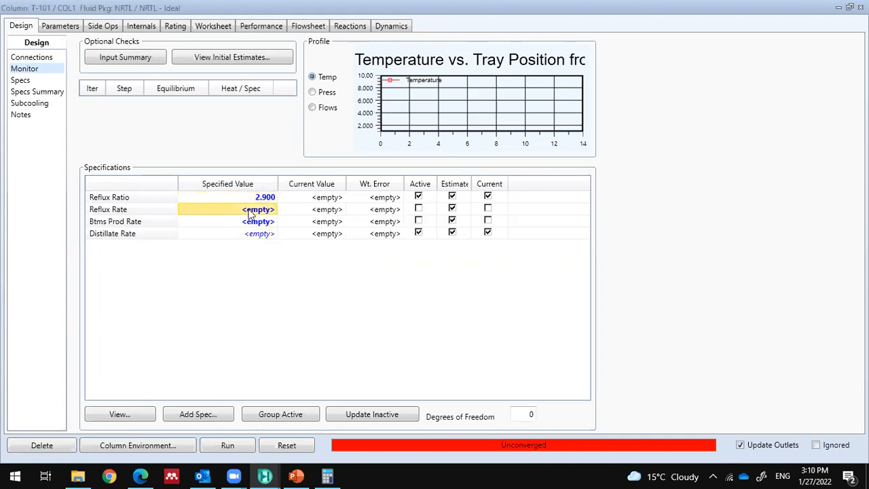
{"action": "left_click", "coordinate": [240, 227]}
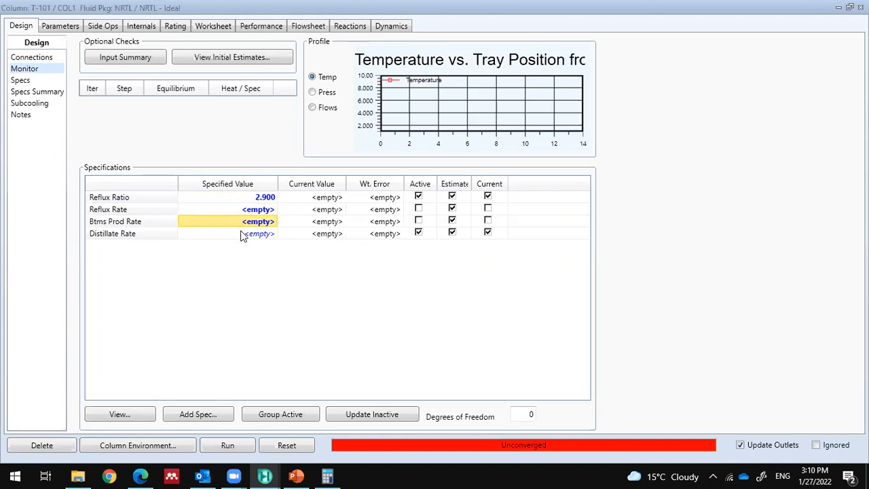
{"action": "left_click", "coordinate": [246, 235]}
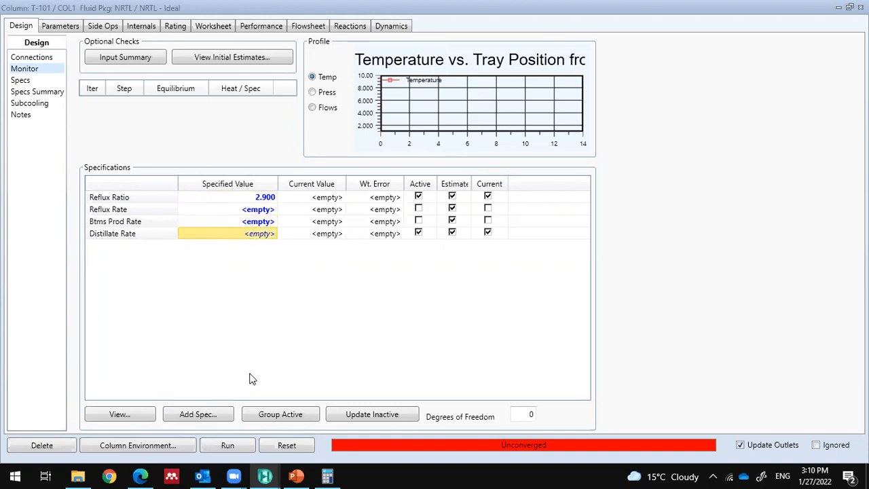
Step: Browse the available column specification types and add a Column Component Fraction specification to T-101
{"action": "left_click", "coordinate": [204, 416]}
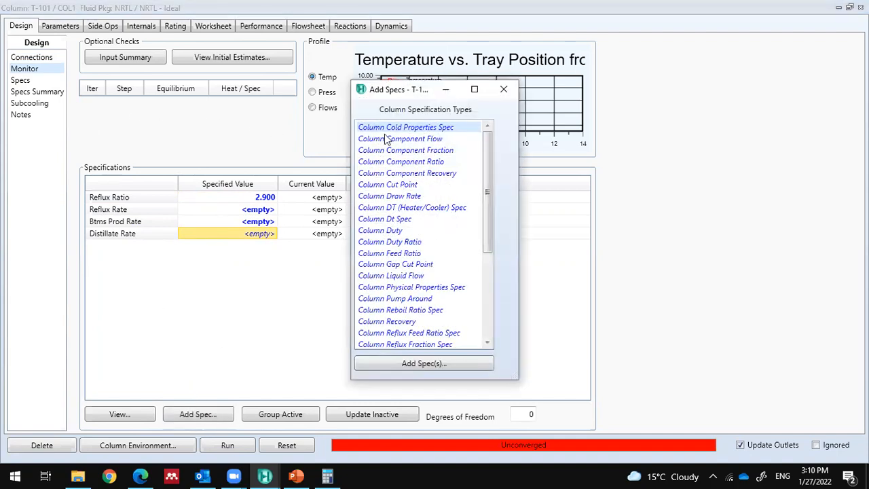
{"action": "left_click", "coordinate": [430, 155]}
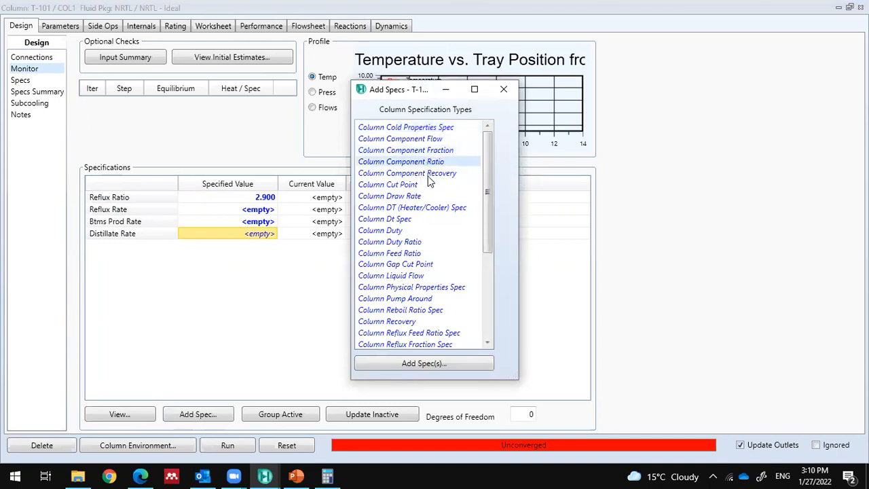
{"action": "left_click", "coordinate": [427, 173]}
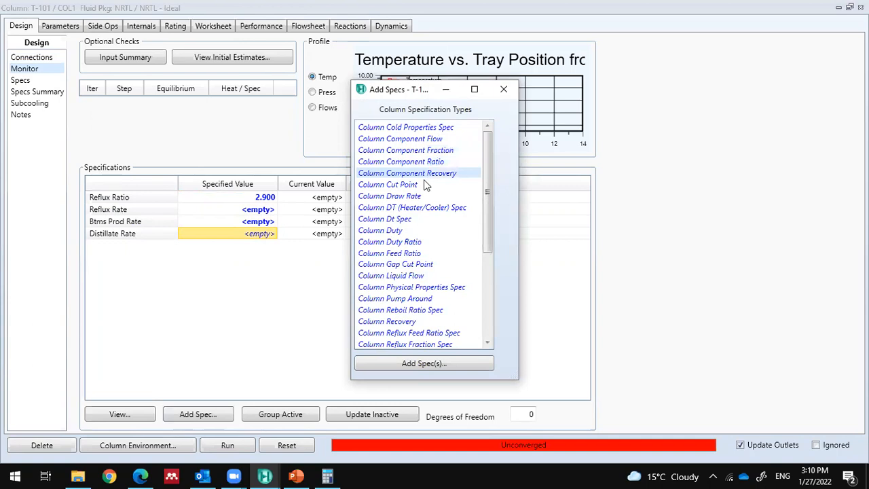
{"action": "left_click", "coordinate": [405, 232]}
{"action": "scroll", "coordinate": [407, 278], "scroll_direction": "down", "scroll_amount": 3}
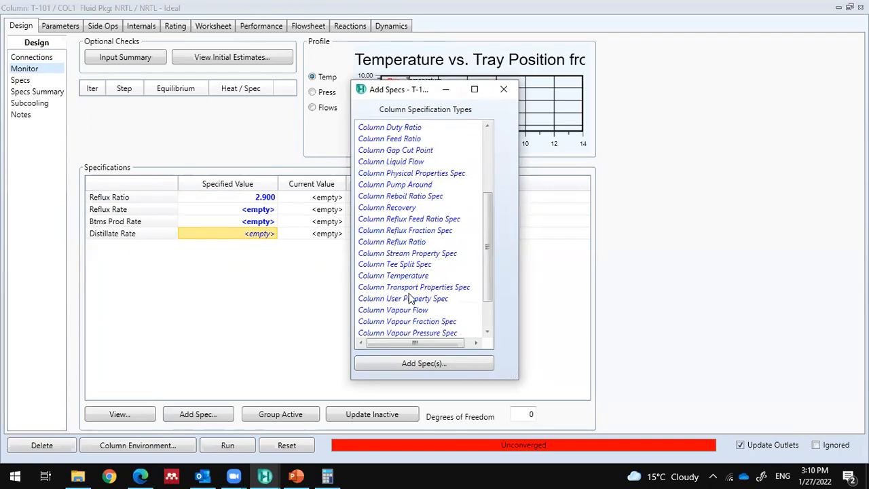
{"action": "scroll", "coordinate": [413, 297], "scroll_direction": "down", "scroll_amount": 2}
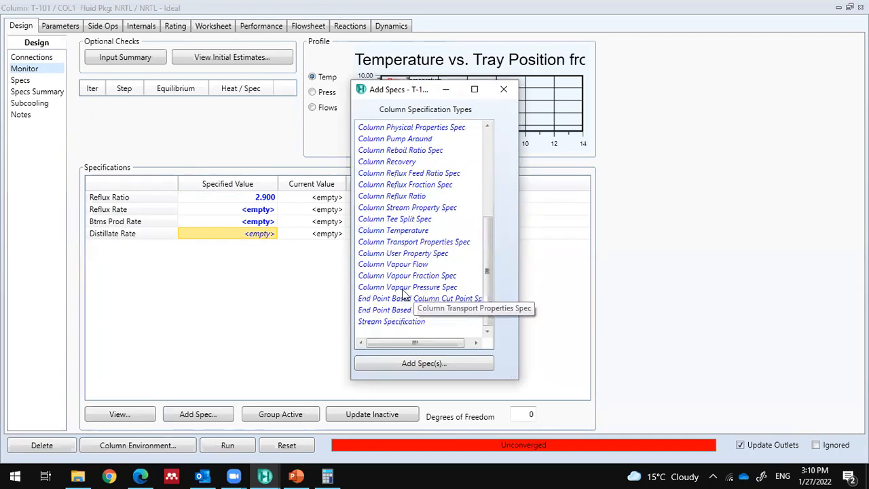
{"action": "left_click", "coordinate": [416, 323]}
{"action": "scroll", "coordinate": [413, 319], "scroll_direction": "up", "scroll_amount": 5}
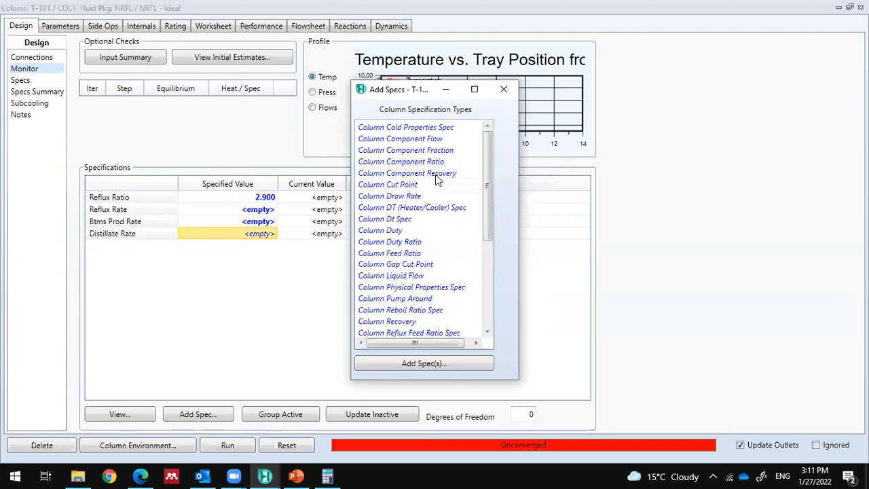
{"action": "left_click", "coordinate": [440, 152]}
{"action": "double_click", "coordinate": [439, 153]}
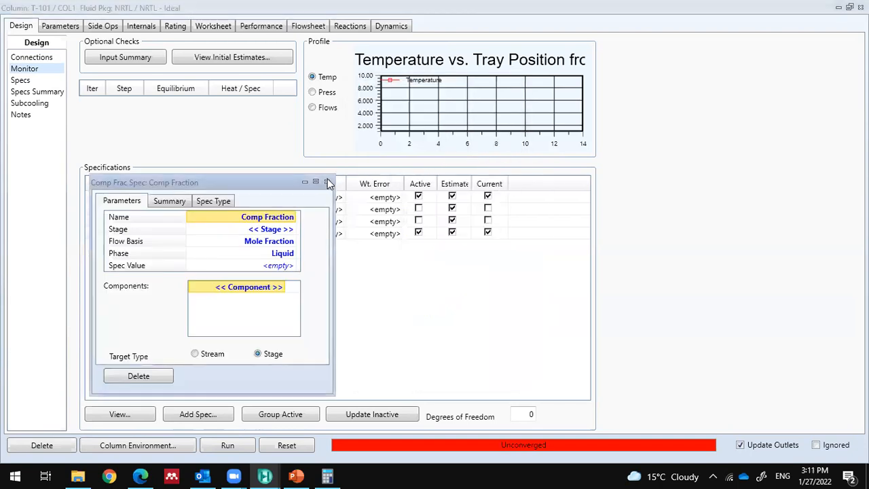
Step: Look over the Comp Fraction specification's stage, flow basis, phase and spec value fields, and close it without filling them in
{"action": "left_click_drag", "start_coordinate": [277, 178], "coordinate": [300, 99]}
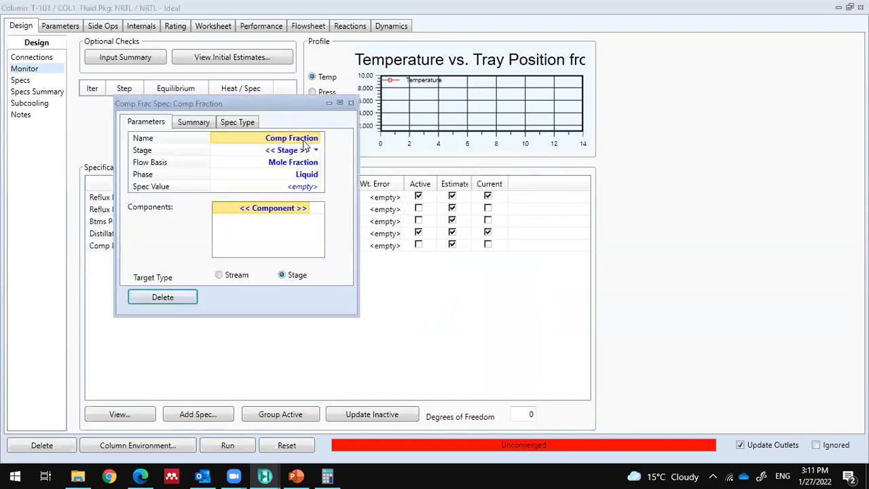
{"action": "left_click", "coordinate": [315, 150]}
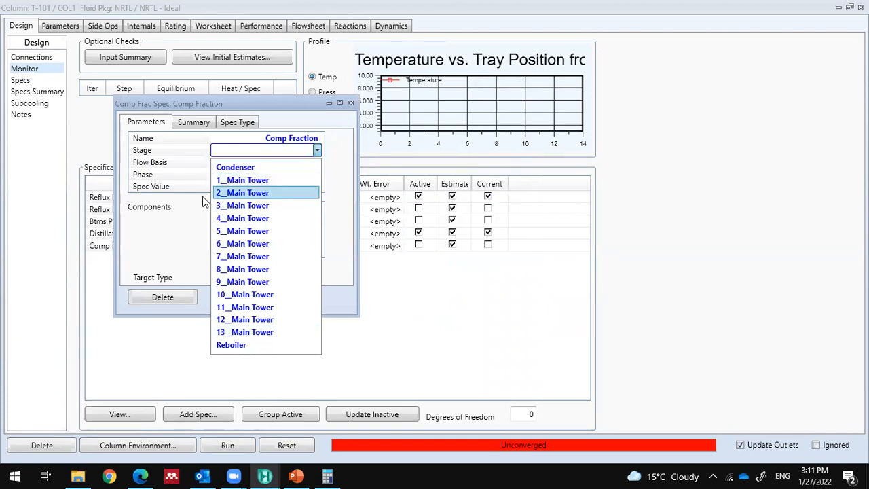
{"action": "left_click", "coordinate": [156, 190]}
{"action": "left_click", "coordinate": [297, 163]}
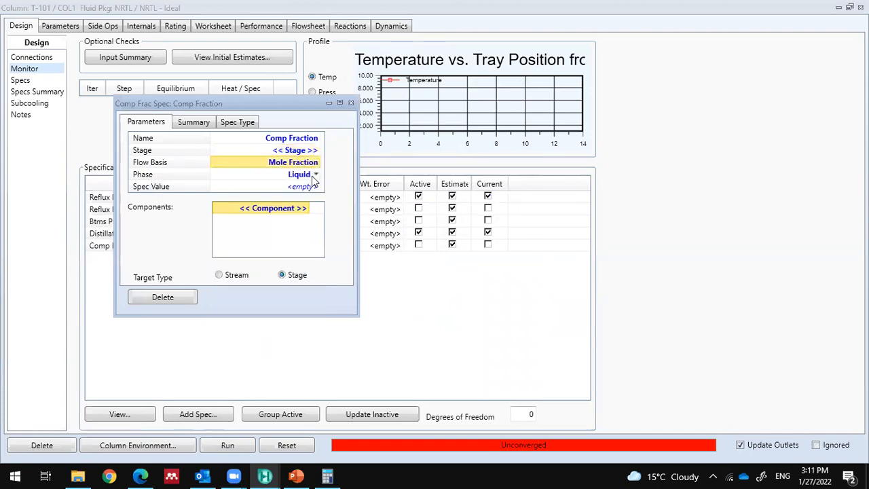
{"action": "left_click", "coordinate": [312, 176]}
{"action": "left_click", "coordinate": [316, 187]}
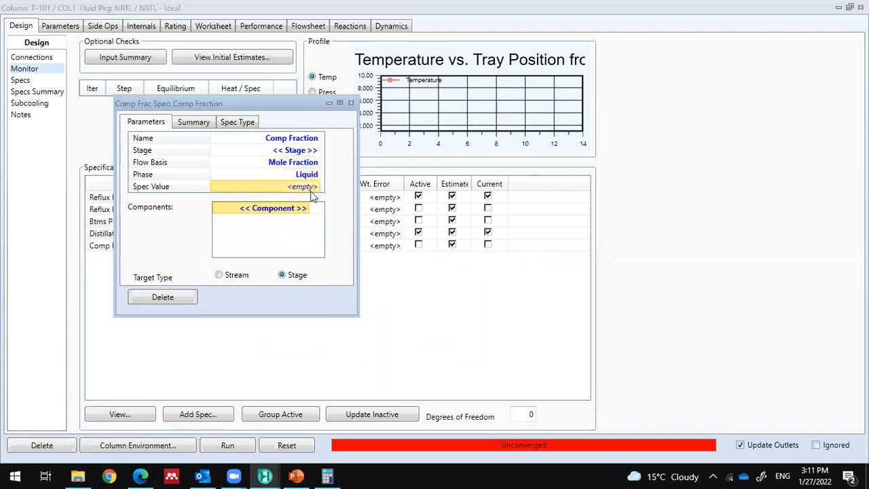
{"action": "left_click", "coordinate": [351, 103]}
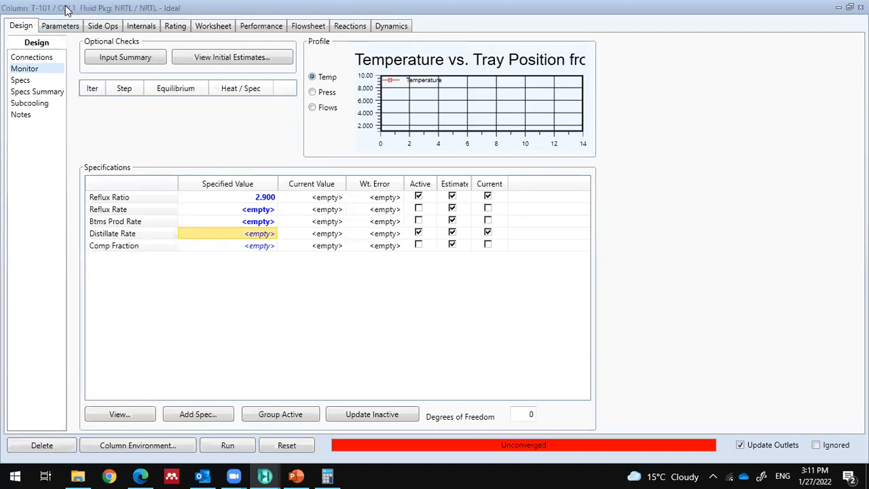
Step: Check the molar flow of feed stream S1-Separation-2 on its Conditions page and close the stream window
{"action": "key", "text": "super+Left"}
{"action": "left_click_drag", "start_coordinate": [144, 9], "coordinate": [792, 172]}
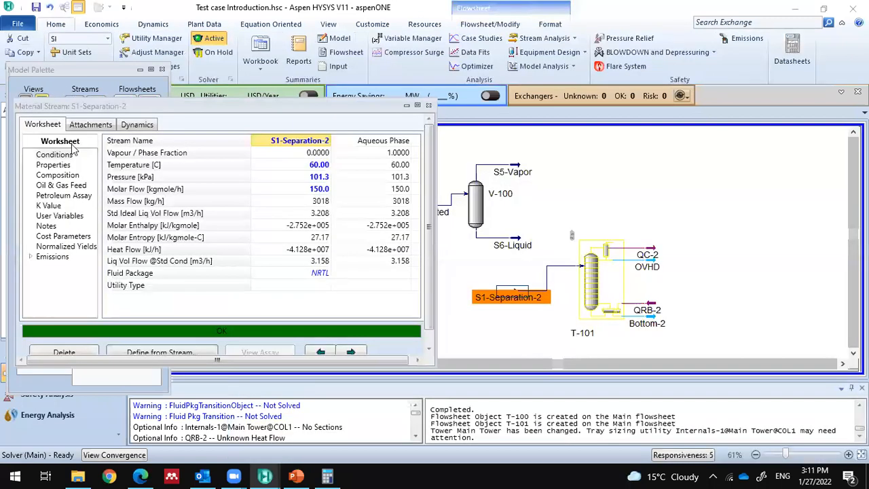
{"action": "left_click", "coordinate": [324, 184]}
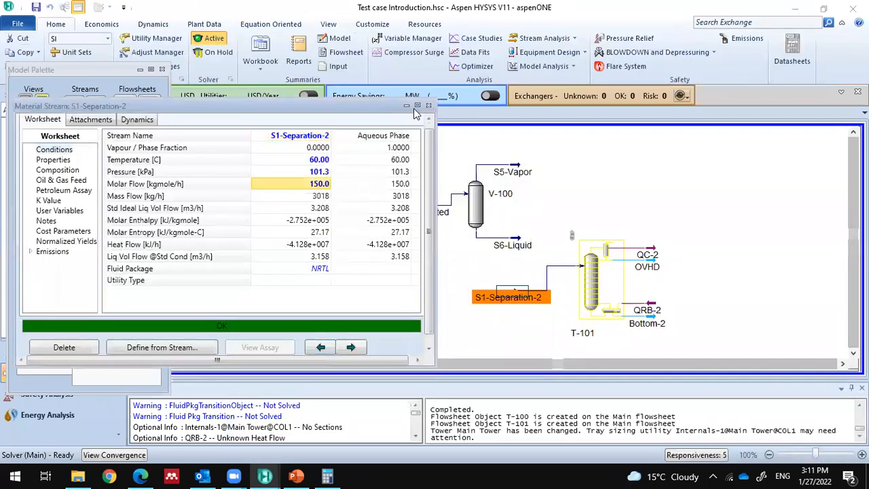
{"action": "left_click", "coordinate": [429, 106]}
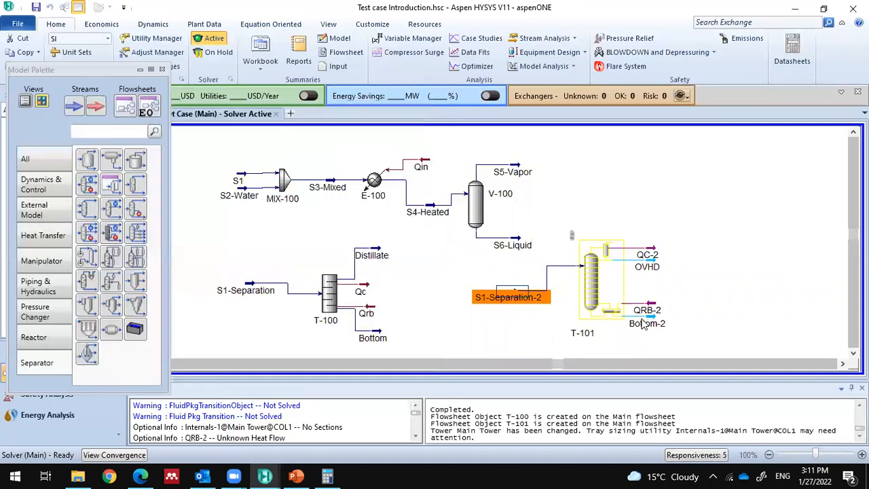
Step: Reopen the T-101 column from the flowsheet, maximize its window and show its Monitor page
{"action": "left_click", "coordinate": [598, 288]}
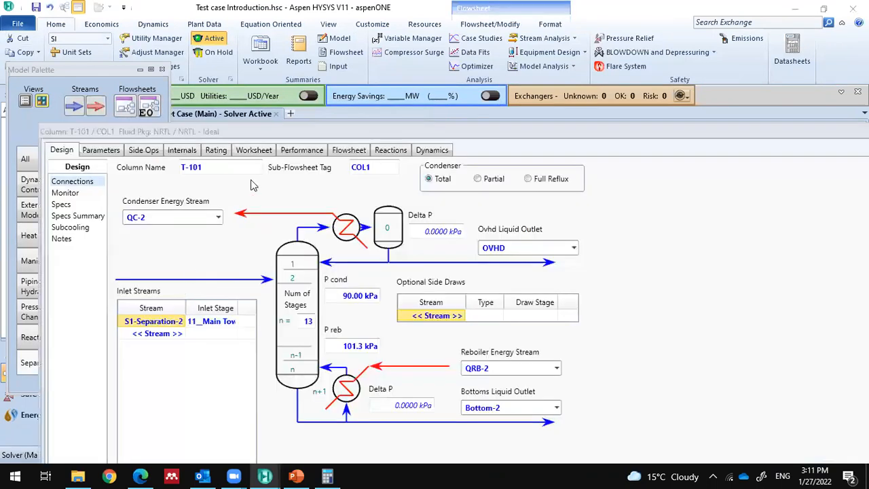
{"action": "left_click_drag", "start_coordinate": [273, 136], "coordinate": [221, 39]}
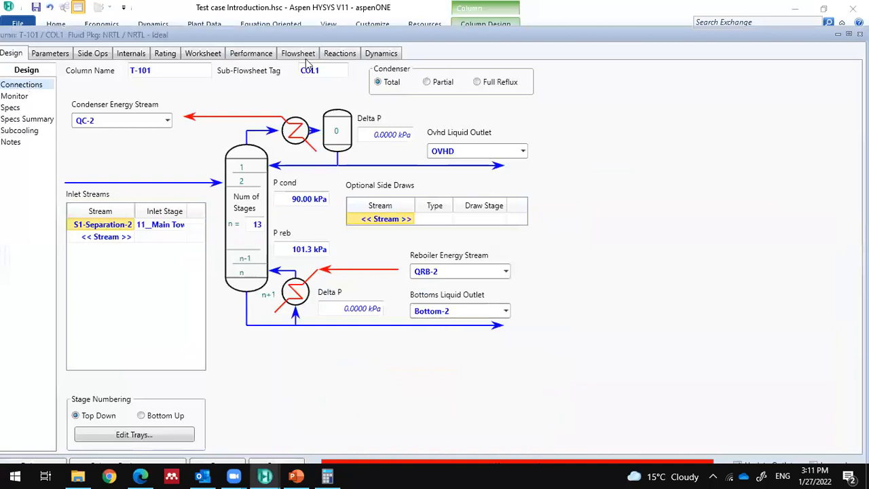
{"action": "double_click", "coordinate": [84, 35]}
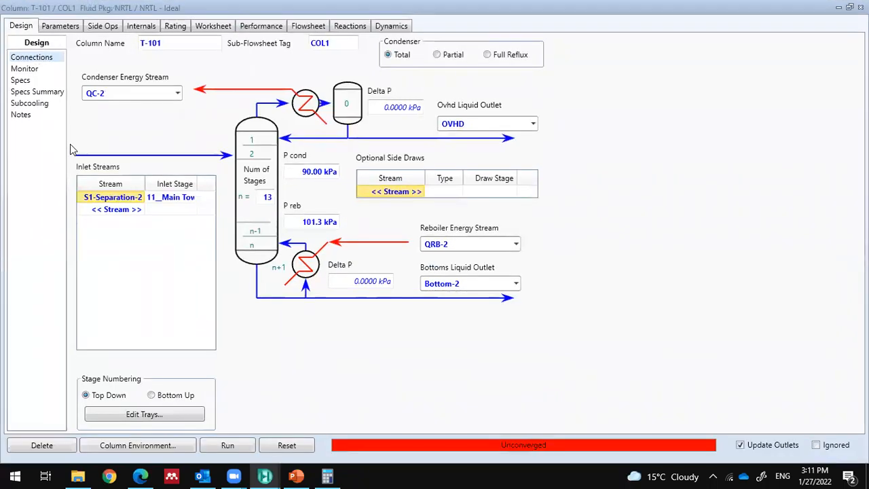
{"action": "left_click", "coordinate": [25, 69]}
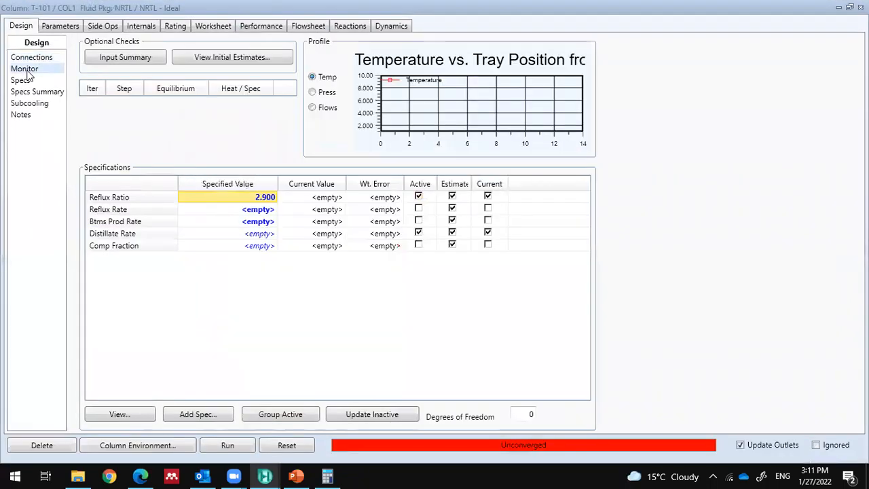
Step: Set the Distillate Rate specification to 50 kgmole/h and run the column
{"action": "left_click", "coordinate": [266, 234]}
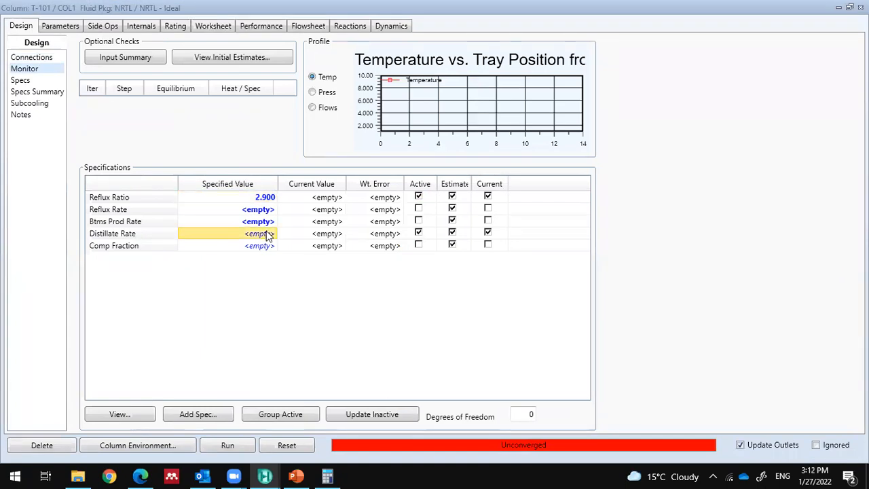
{"action": "type", "text": "50"}
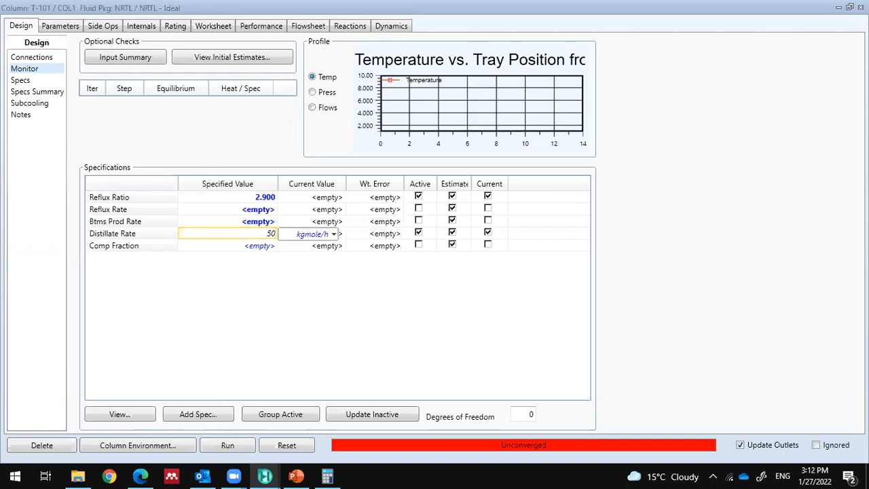
{"action": "key", "text": "Return"}
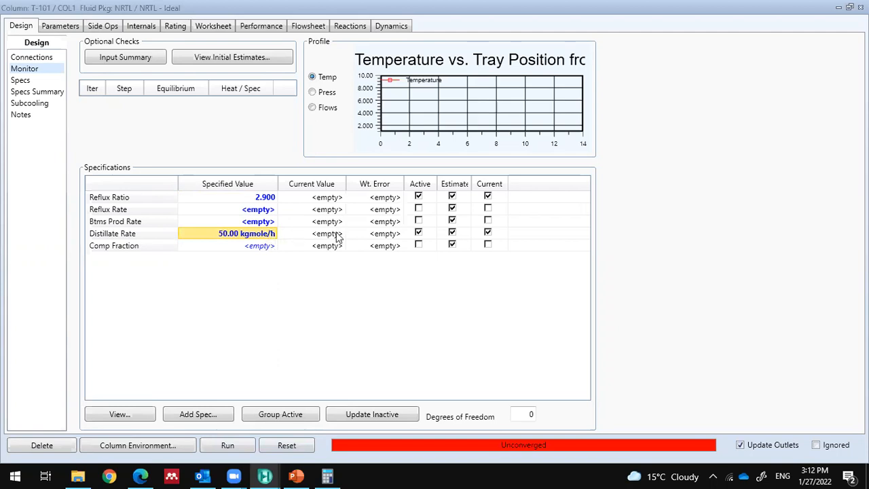
{"action": "left_click", "coordinate": [227, 446]}
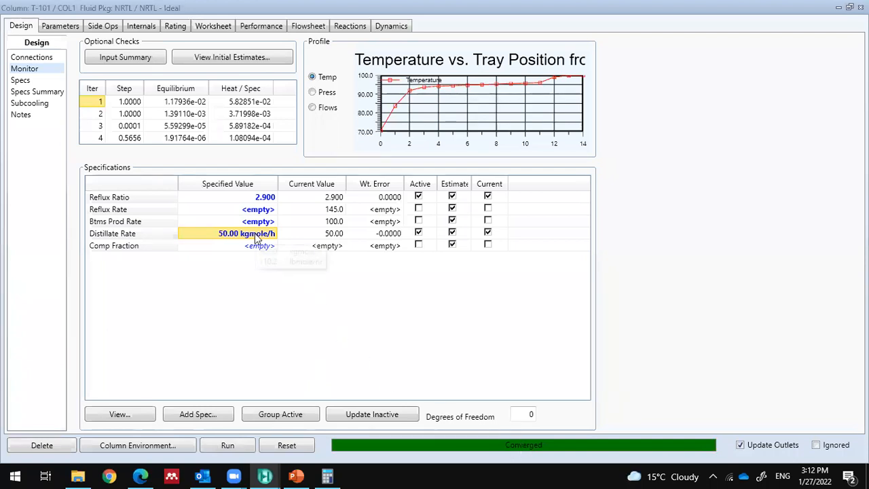
{"action": "mouse_move", "coordinate": [257, 237]}
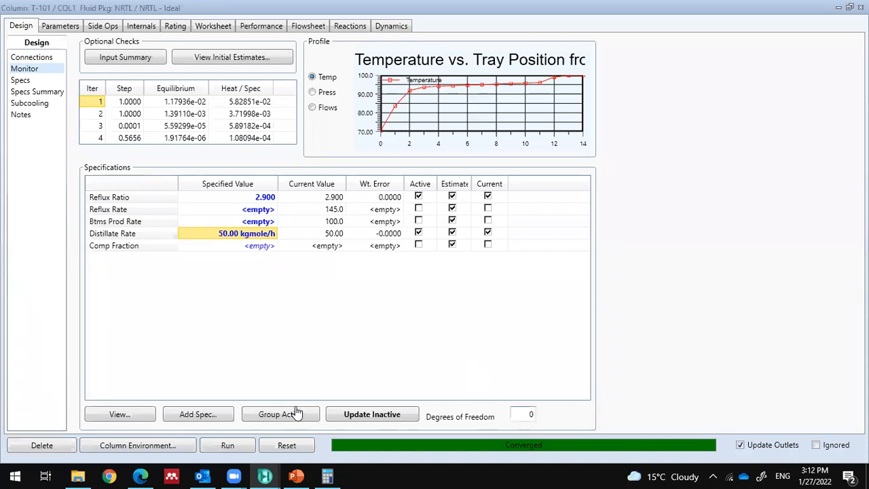
Step: Review the column's specifications on the Specs and Specs Summary pages
{"action": "left_click", "coordinate": [258, 248]}
{"action": "left_click", "coordinate": [133, 249]}
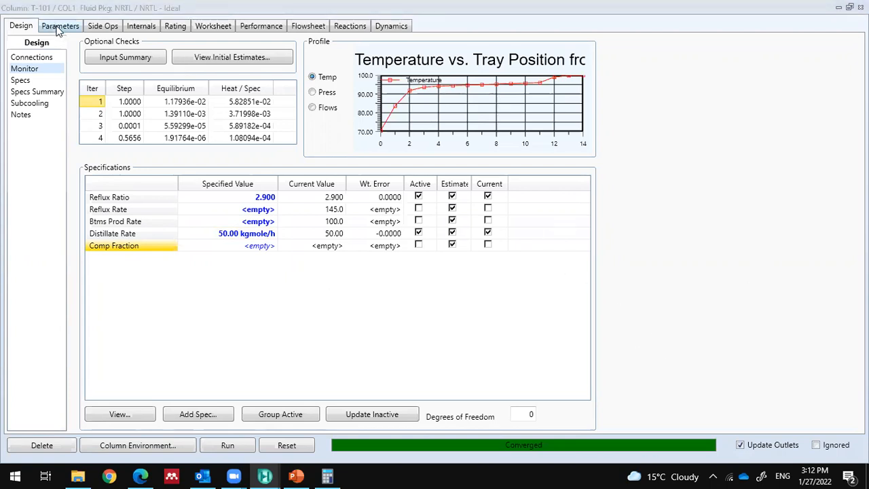
{"action": "left_click", "coordinate": [20, 80]}
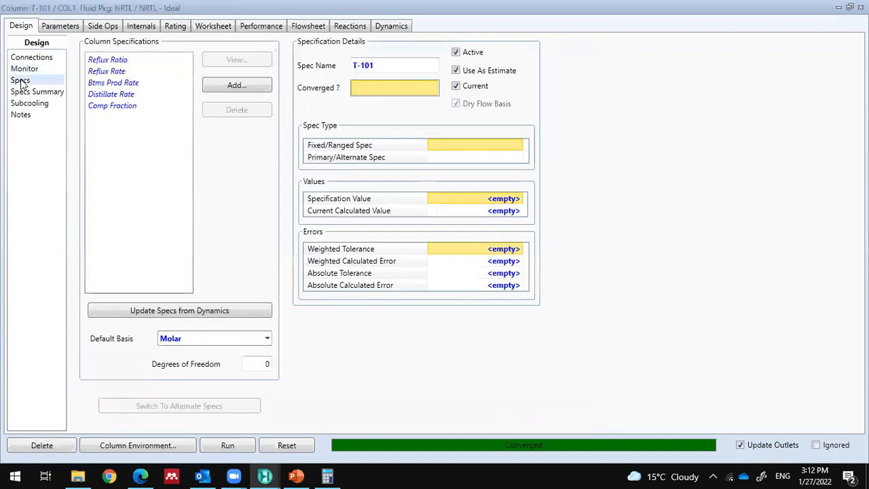
{"action": "left_click", "coordinate": [30, 91]}
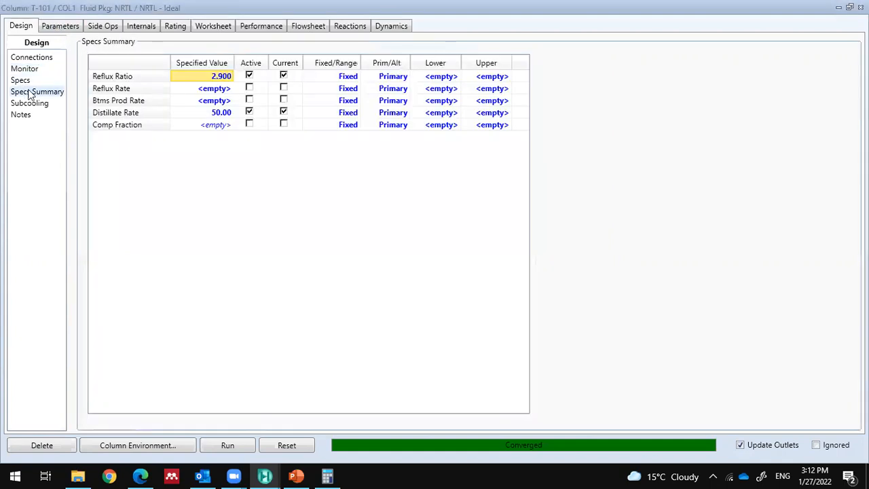
Step: Examine the column's steady state profiles, estimates and stage efficiencies, and its side strippers page
{"action": "left_click", "coordinate": [68, 28]}
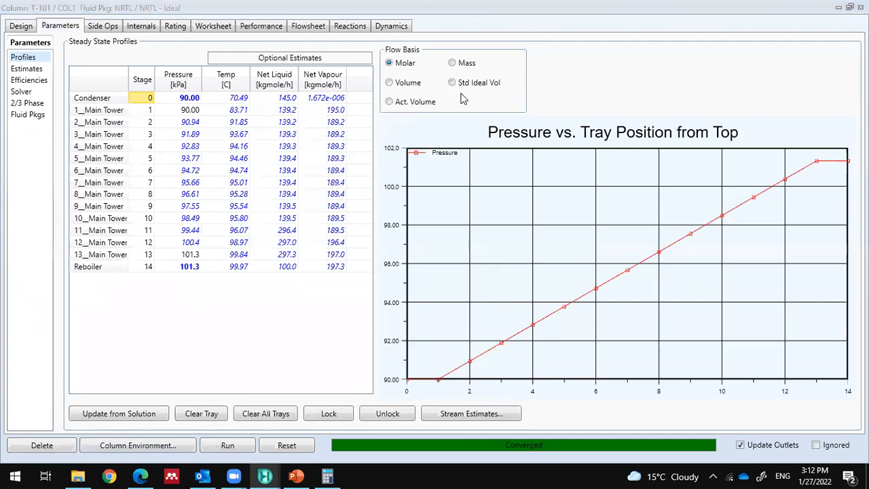
{"action": "left_click", "coordinate": [29, 80]}
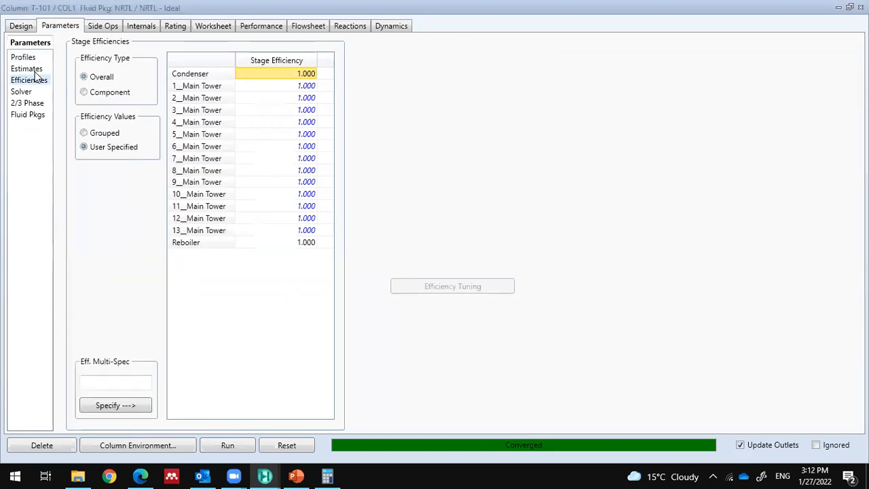
{"action": "left_click", "coordinate": [33, 70]}
{"action": "left_click", "coordinate": [30, 80]}
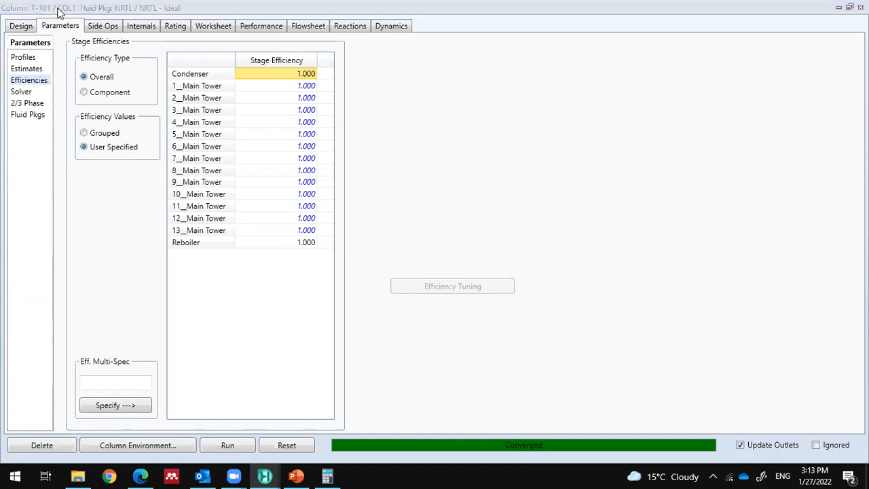
{"action": "left_click", "coordinate": [106, 28]}
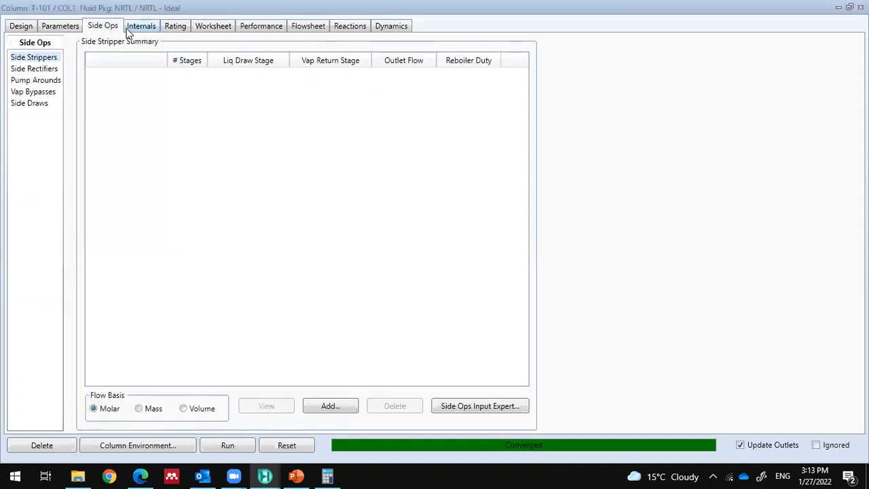
Step: Add a new section to the Internals-1 design of T-101's main tower
{"action": "left_click", "coordinate": [129, 33]}
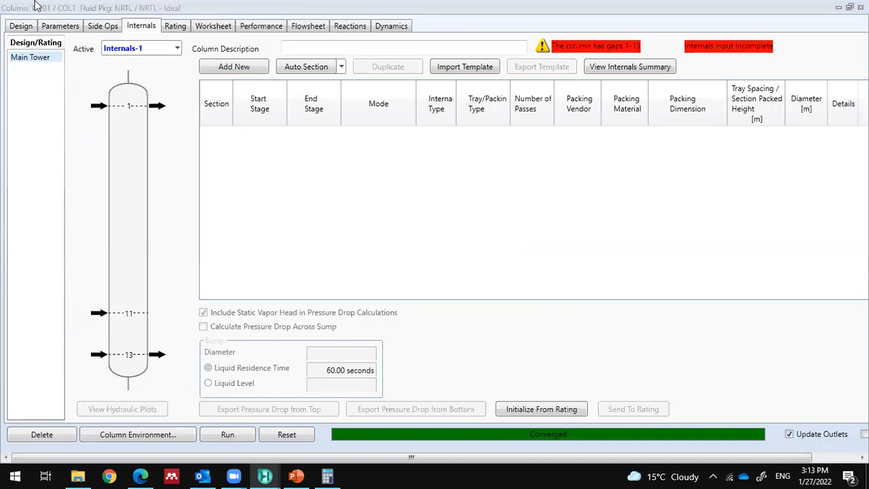
{"action": "left_click", "coordinate": [216, 74]}
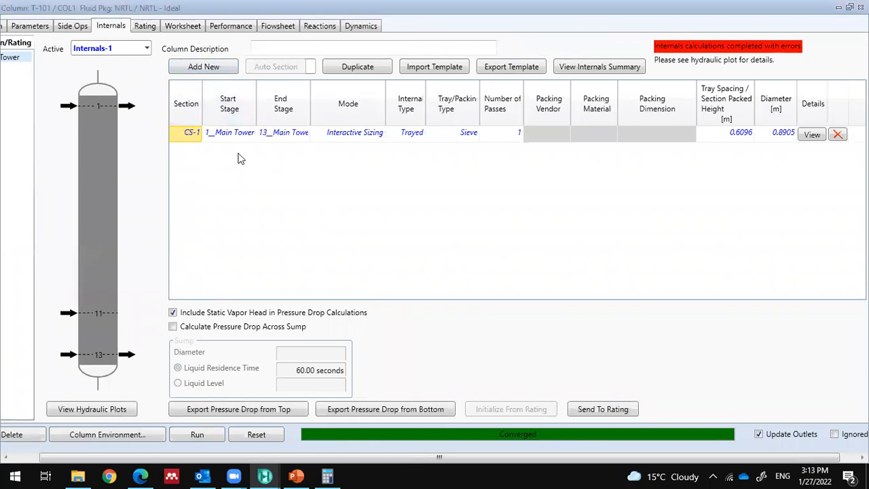
{"action": "left_click", "coordinate": [230, 134]}
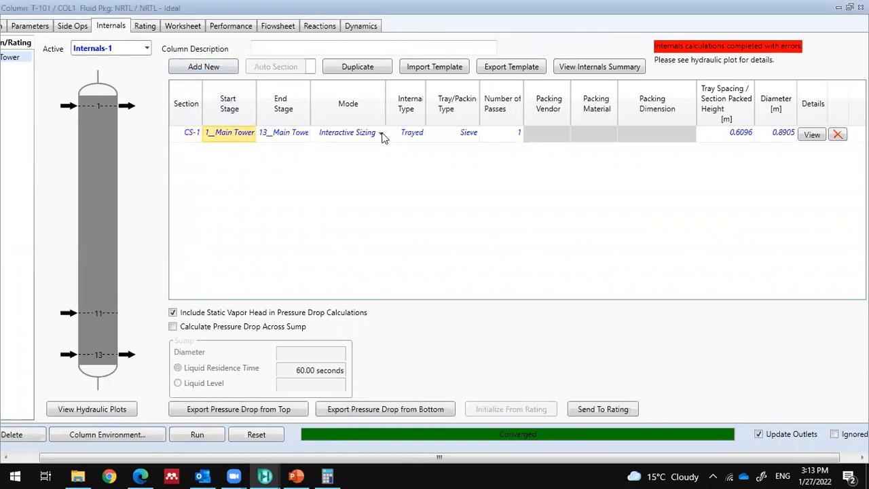
Step: Try the Packed internal type for section CS-1 and switch it back to Trayed
{"action": "left_click", "coordinate": [419, 136]}
{"action": "left_click", "coordinate": [420, 135]}
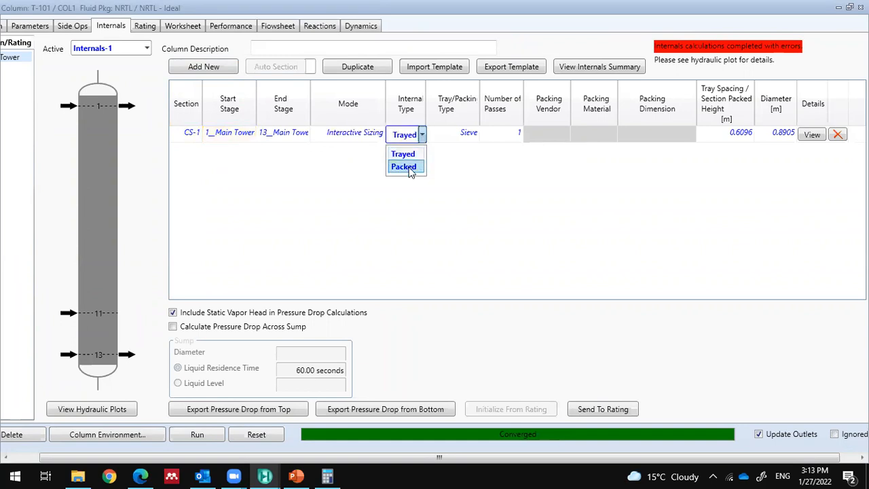
{"action": "left_click", "coordinate": [415, 167]}
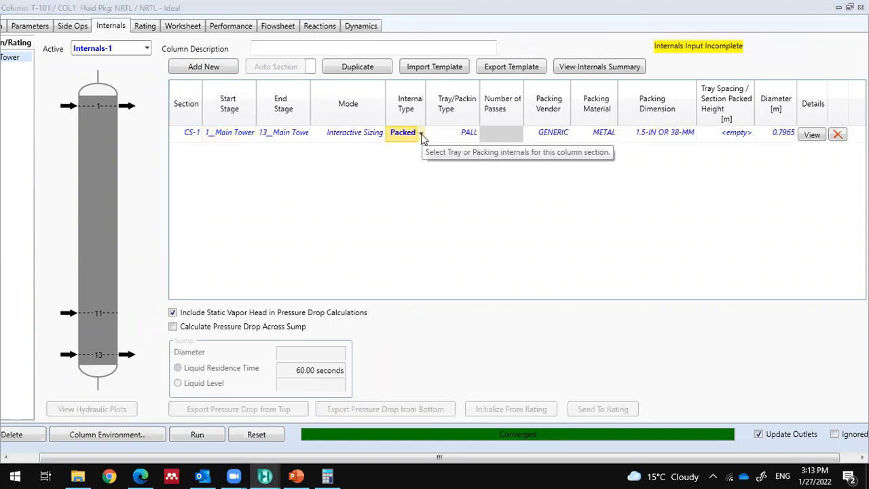
{"action": "left_click", "coordinate": [421, 135]}
{"action": "left_click", "coordinate": [422, 155]}
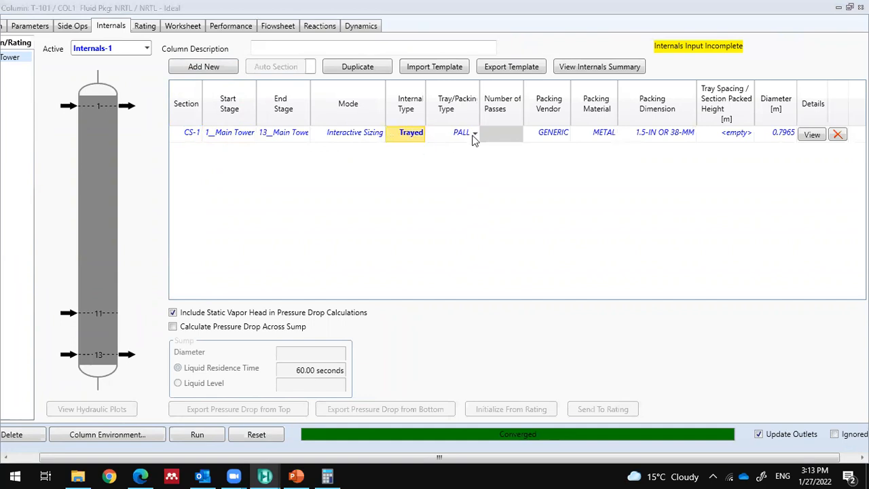
Step: Set section CS-1's tray type to Bubble Cap and open its tray geometry details in a maximized window
{"action": "left_click", "coordinate": [476, 135]}
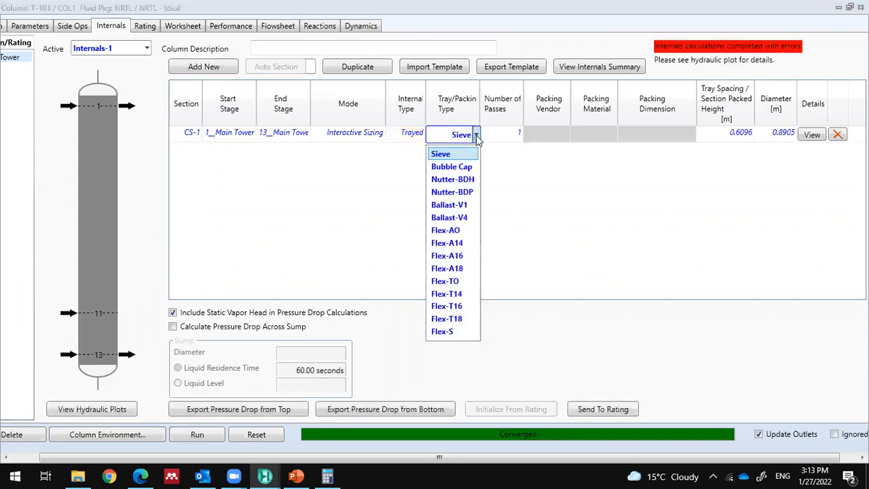
{"action": "left_click", "coordinate": [465, 169]}
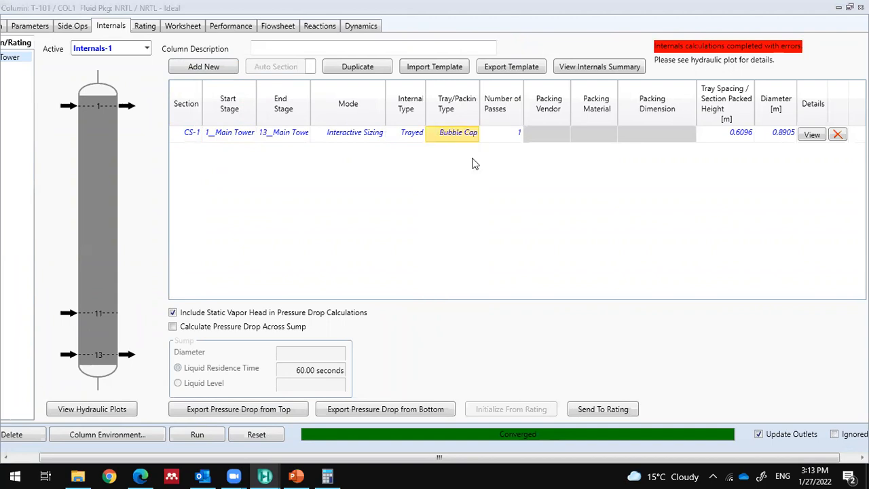
{"action": "left_click", "coordinate": [520, 136]}
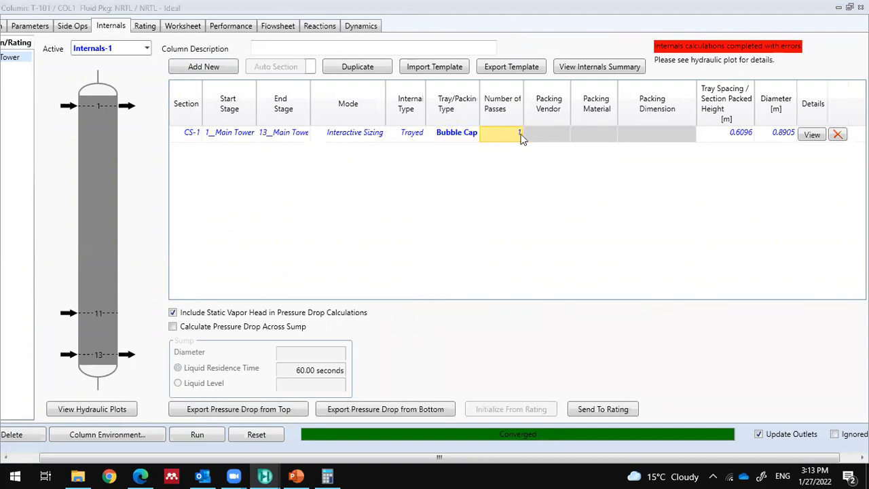
{"action": "left_click", "coordinate": [807, 137]}
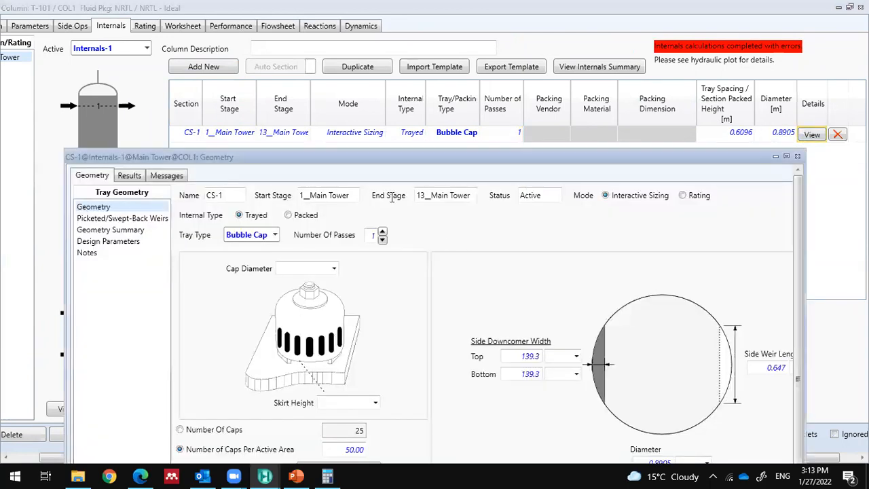
{"action": "double_click", "coordinate": [401, 163]}
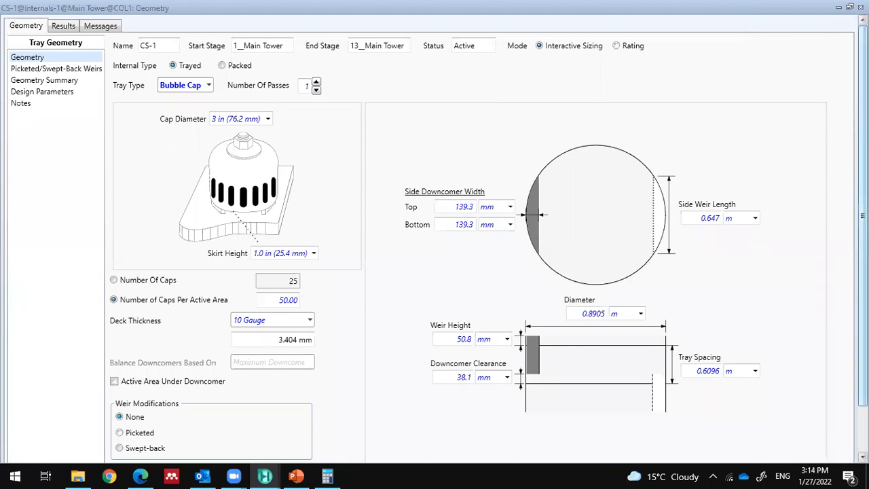
Step: Look over section CS-1's bubble cap tray geometry and close its details window
{"action": "scroll", "coordinate": [863, 271], "scroll_direction": "down", "scroll_amount": 2}
{"action": "scroll", "coordinate": [862, 272], "scroll_direction": "up", "scroll_amount": 2}
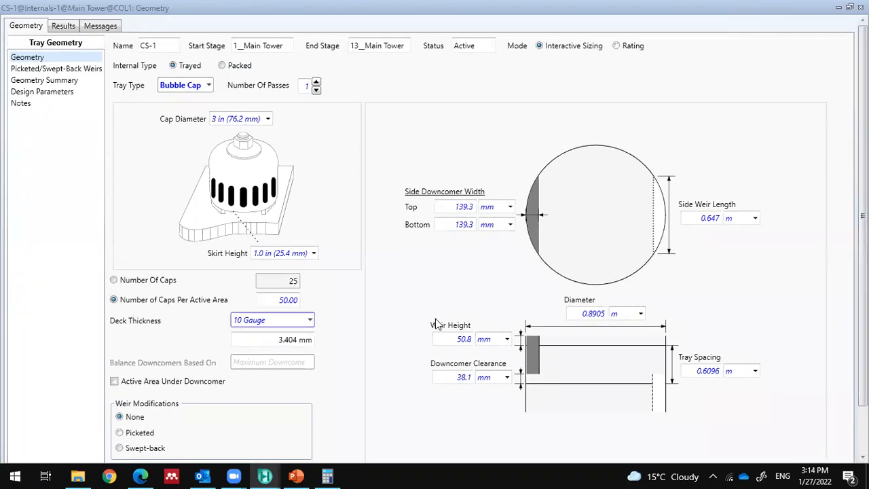
{"action": "scroll", "coordinate": [476, 204], "scroll_direction": "down", "scroll_amount": 2}
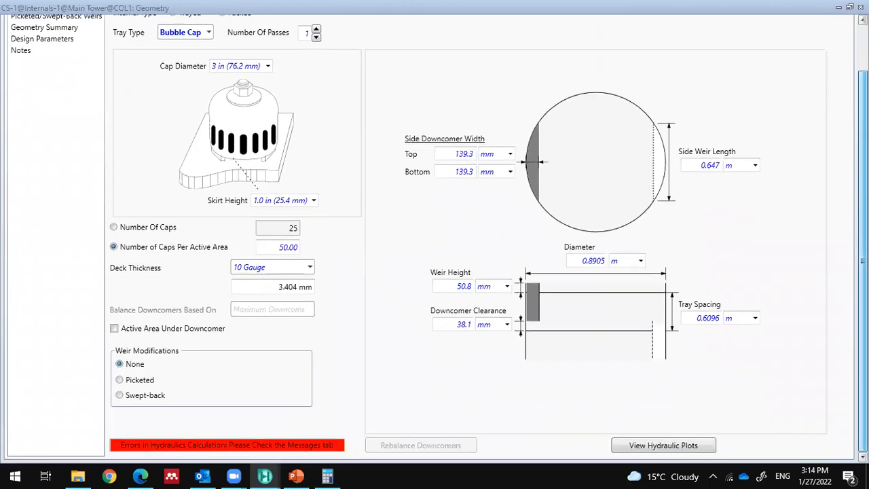
{"action": "scroll", "coordinate": [317, 96], "scroll_direction": "up", "scroll_amount": 1}
{"action": "left_click", "coordinate": [51, 56]}
{"action": "left_click", "coordinate": [45, 58]}
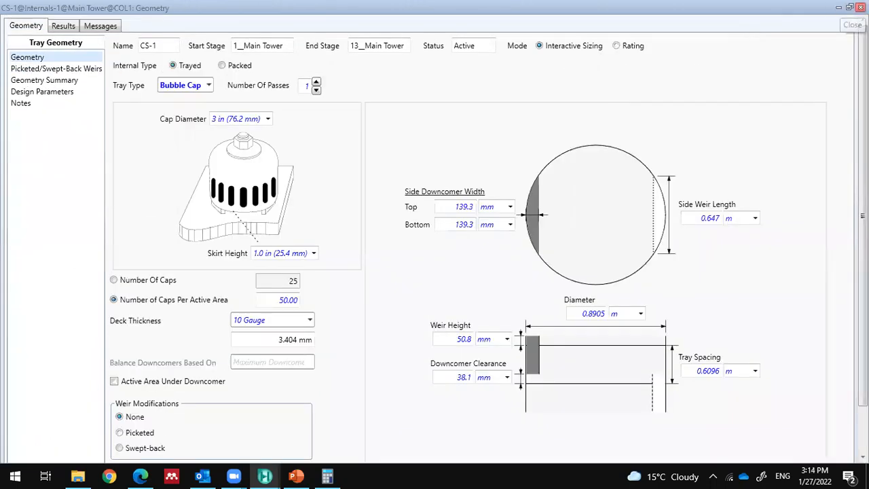
{"action": "left_click", "coordinate": [860, 7]}
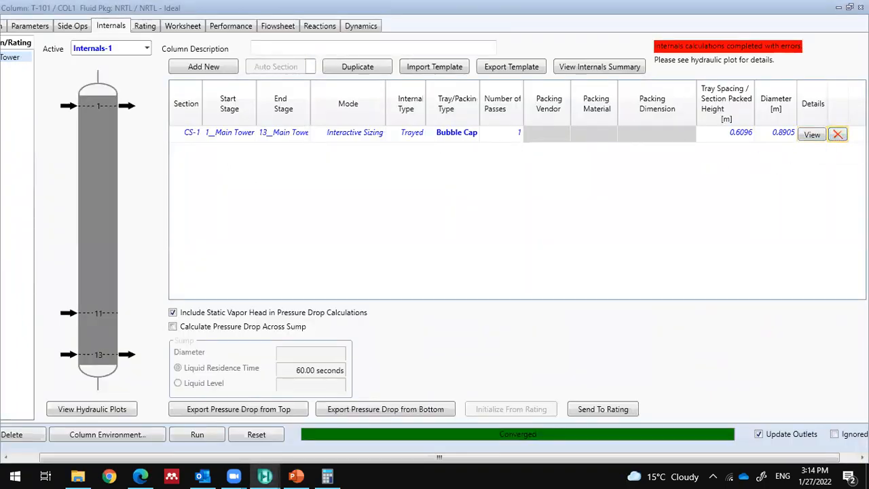
Step: Delete section CS-1 from T-101's Internals-1 design, and save the case with the column window closed
{"action": "left_click", "coordinate": [841, 134]}
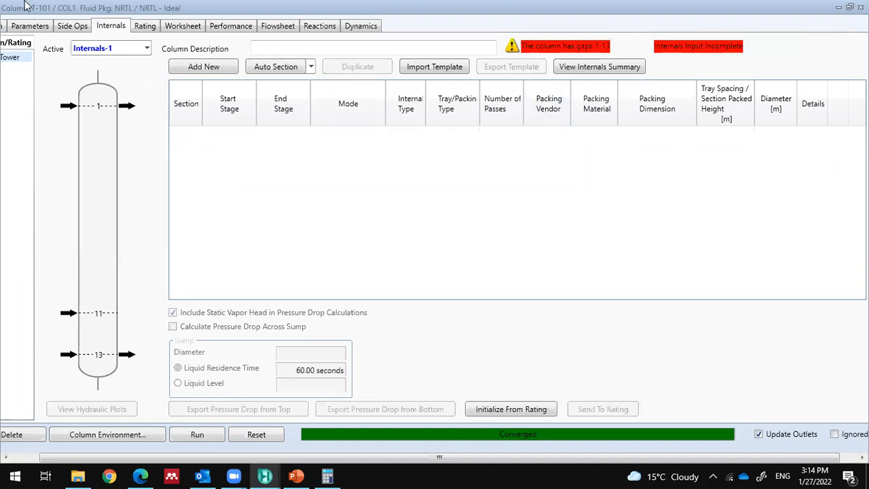
{"action": "left_click_drag", "start_coordinate": [8, 4], "coordinate": [120, 139]}
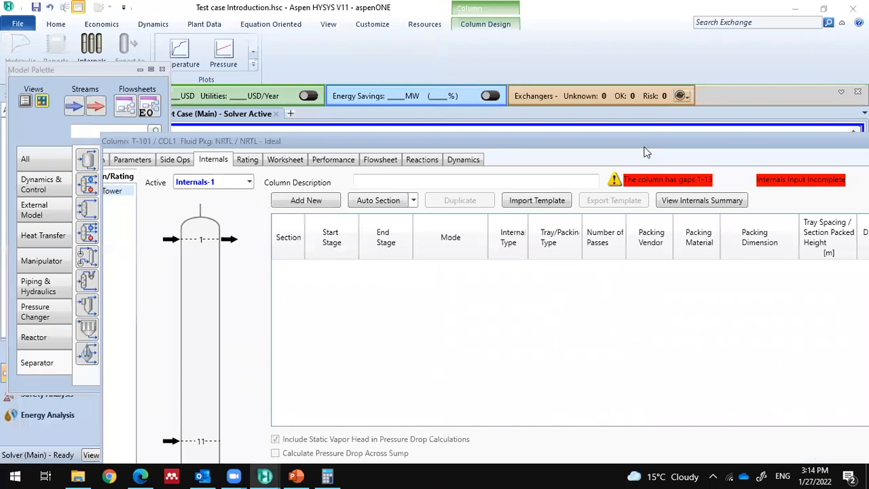
{"action": "left_click_drag", "start_coordinate": [646, 152], "coordinate": [618, 175]}
{"action": "left_click", "coordinate": [692, 176]}
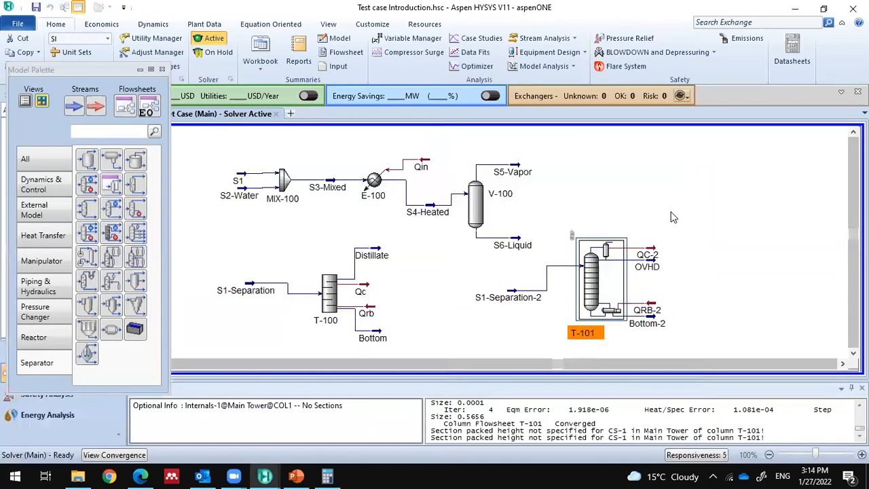
{"action": "left_click", "coordinate": [36, 6]}
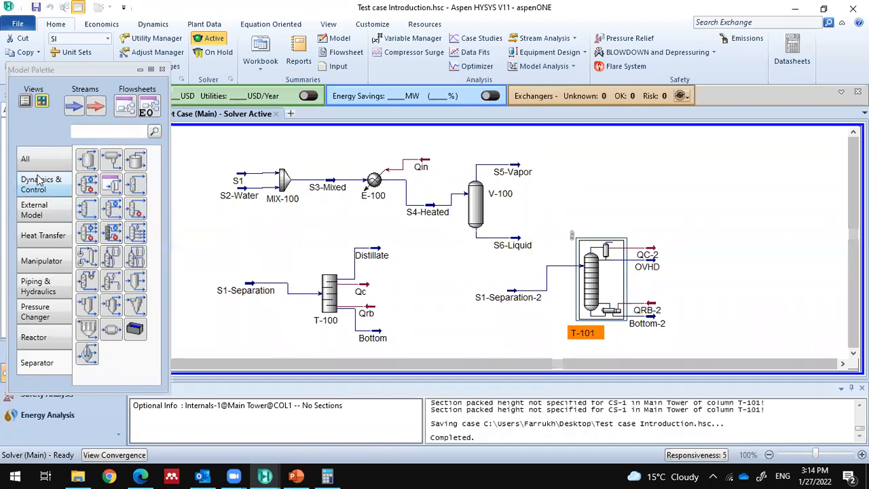
Step: Place a Heat Exchanger in the empty flowsheet area to the left of the mixer MIX-100 and column T-100 sections
{"action": "left_click", "coordinate": [38, 234]}
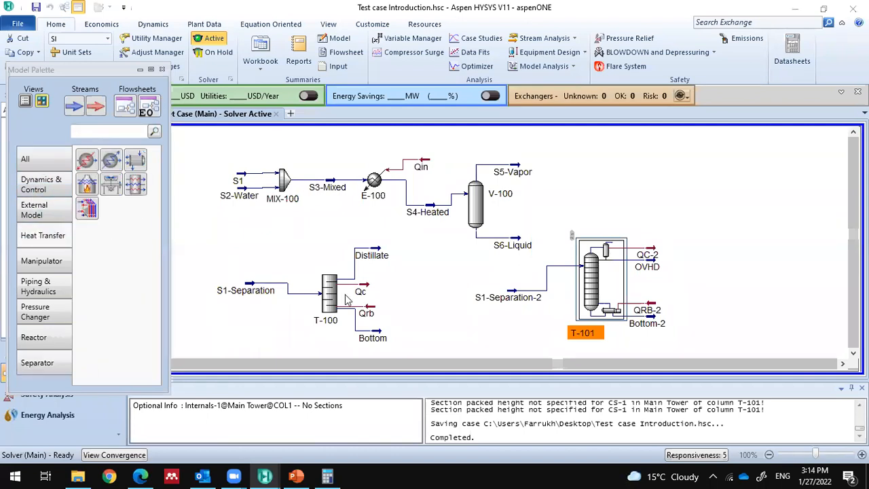
{"action": "left_click", "coordinate": [415, 364]}
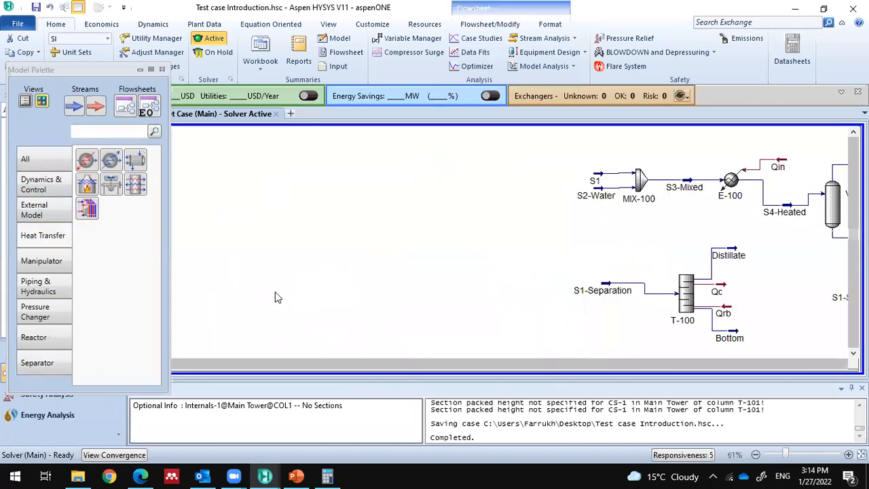
{"action": "left_click", "coordinate": [135, 159]}
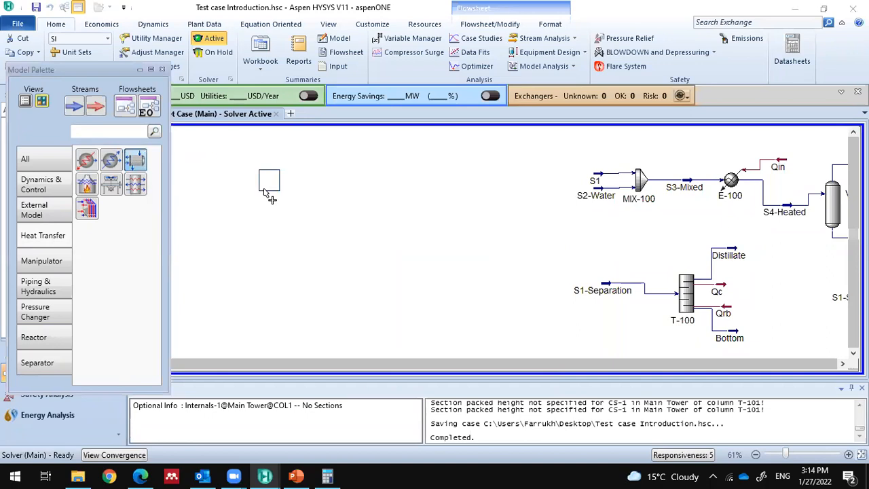
{"action": "left_click", "coordinate": [309, 239]}
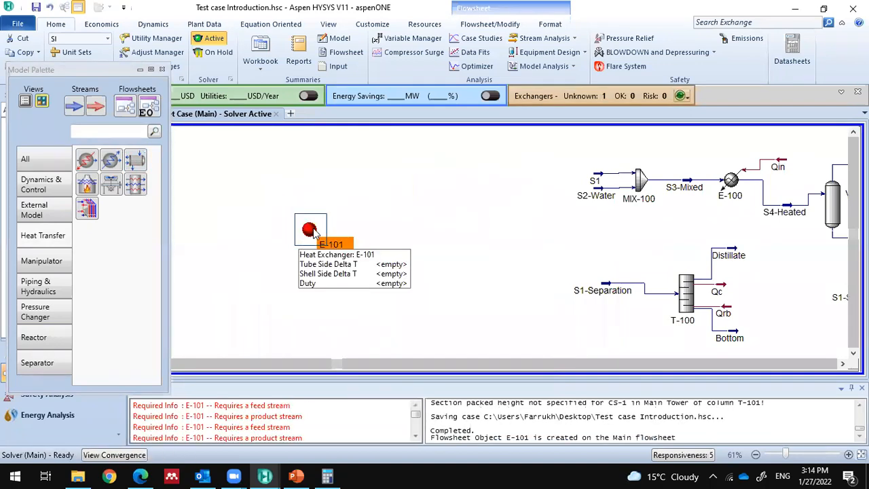
{"action": "left_click", "coordinate": [427, 206]}
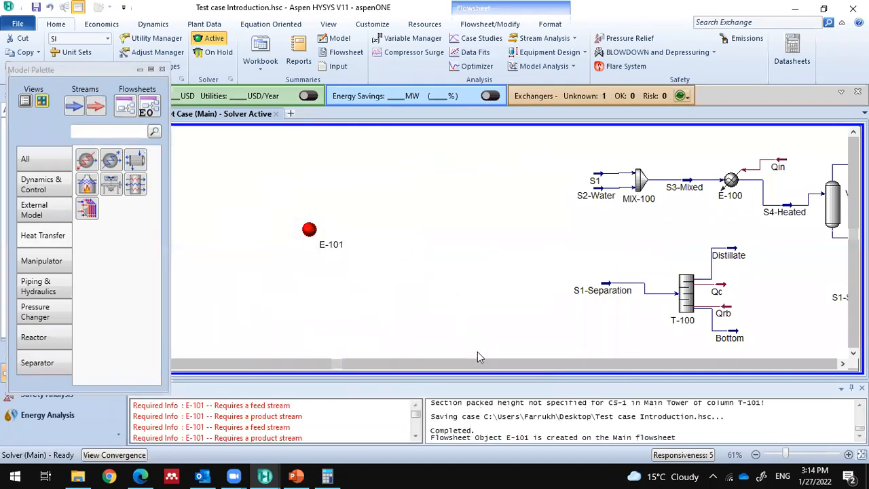
{"action": "left_click", "coordinate": [514, 364]}
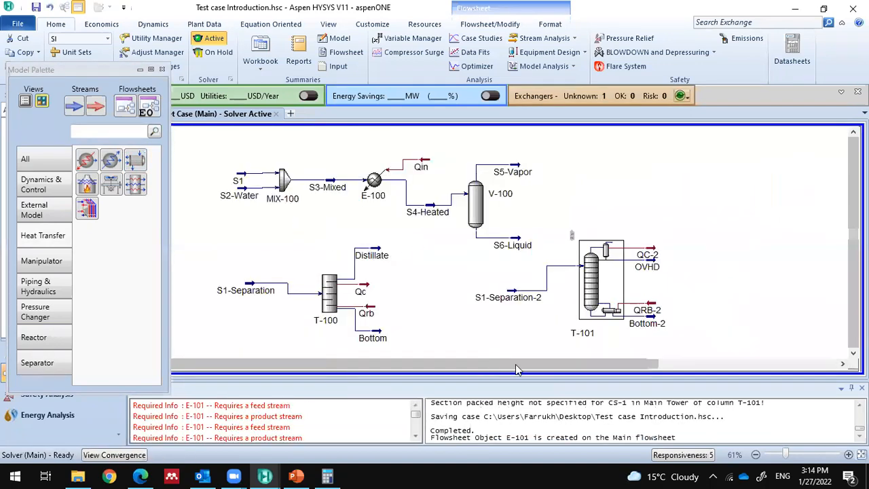
{"action": "left_click", "coordinate": [446, 360]}
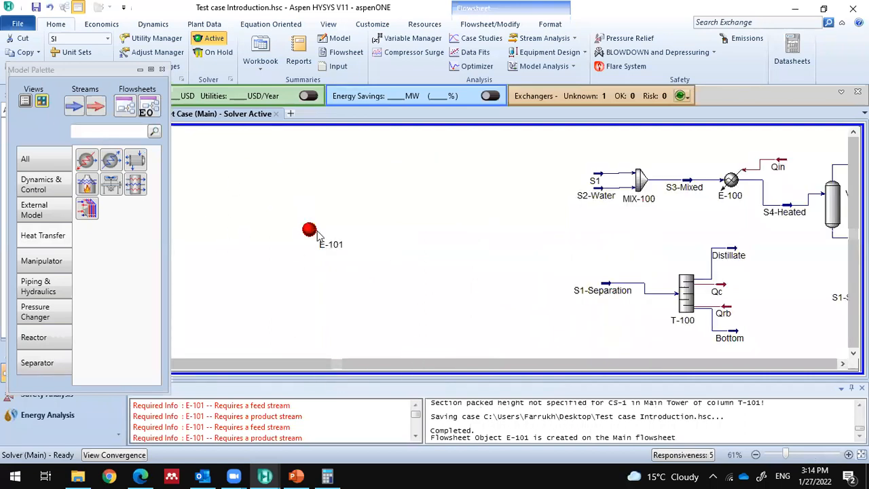
{"action": "left_click_drag", "start_coordinate": [306, 235], "coordinate": [319, 232]}
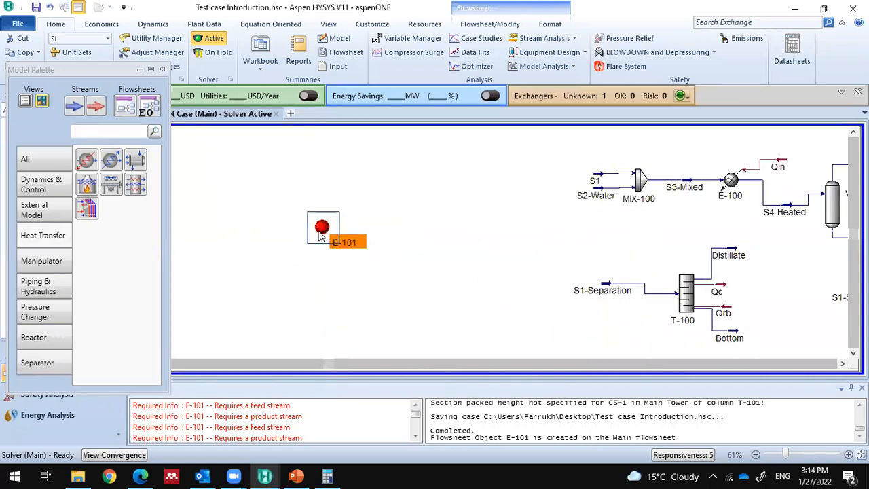
Step: Change heat exchanger E-101's flowsheet icon to the third option, the slim shell-and-tube outline
{"action": "right_click", "coordinate": [320, 234]}
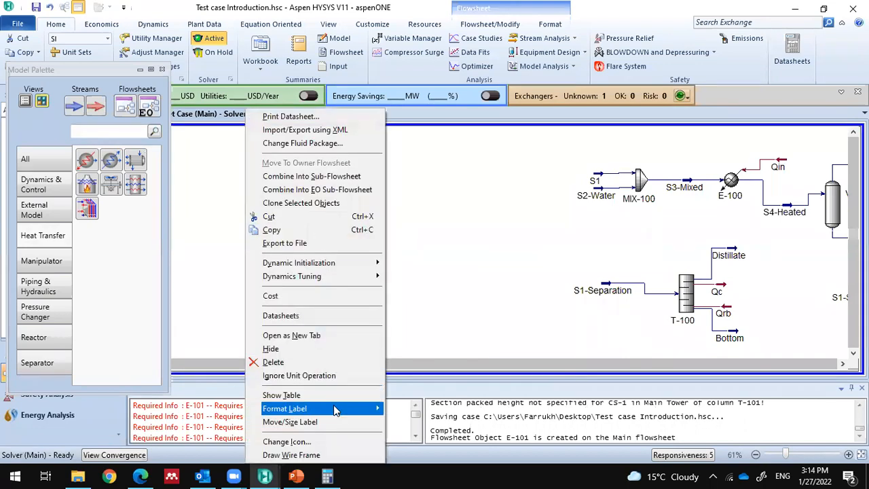
{"action": "left_click", "coordinate": [330, 442]}
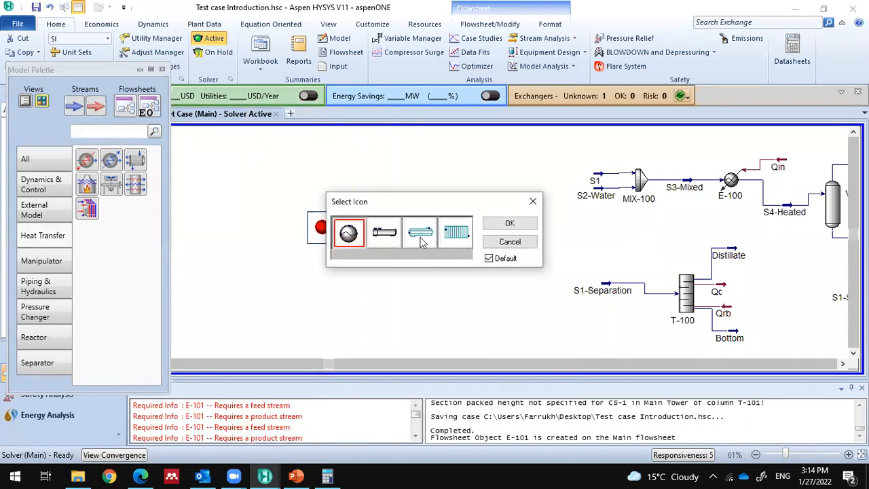
{"action": "left_click", "coordinate": [380, 237]}
{"action": "left_click", "coordinate": [425, 239]}
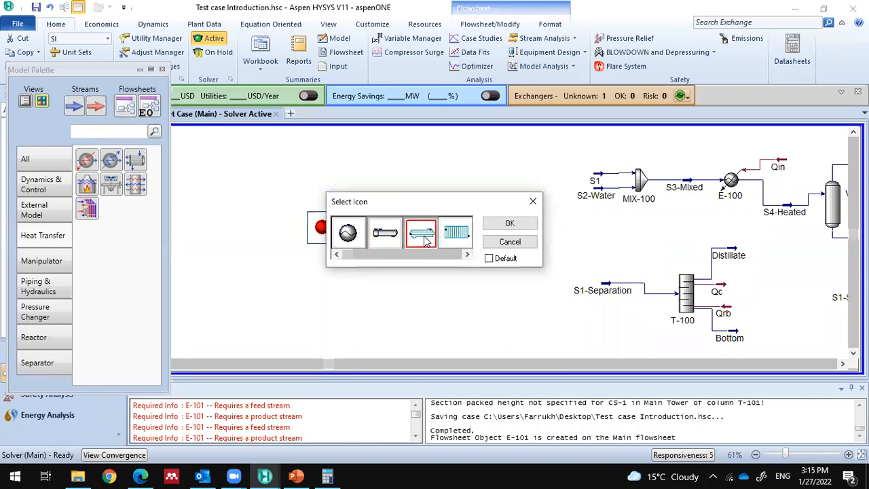
{"action": "left_click", "coordinate": [510, 223]}
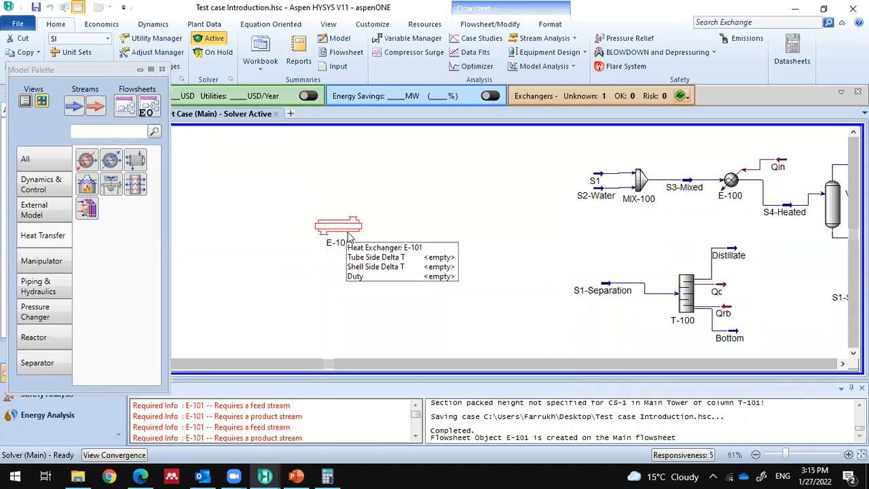
Step: Open heat exchanger E-101 and name its inlet streams Tube-in on the tube side and Shell-in on the shell side
{"action": "left_click", "coordinate": [347, 231]}
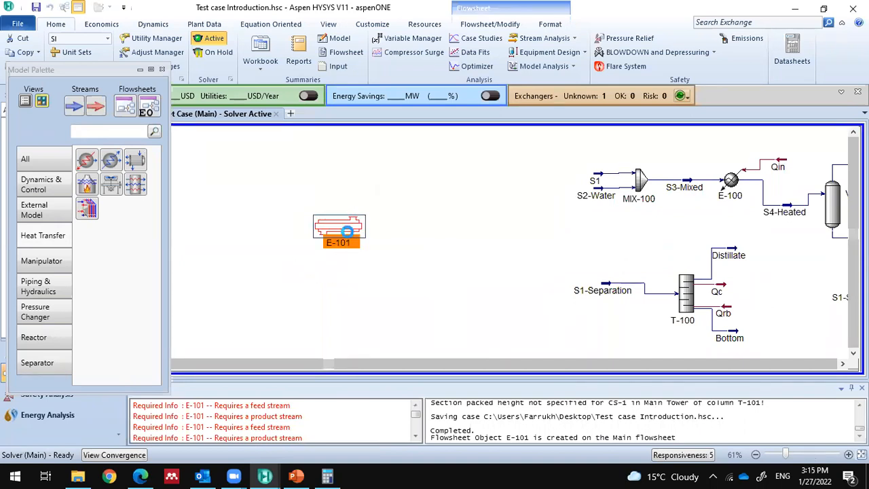
{"action": "double_click", "coordinate": [339, 226]}
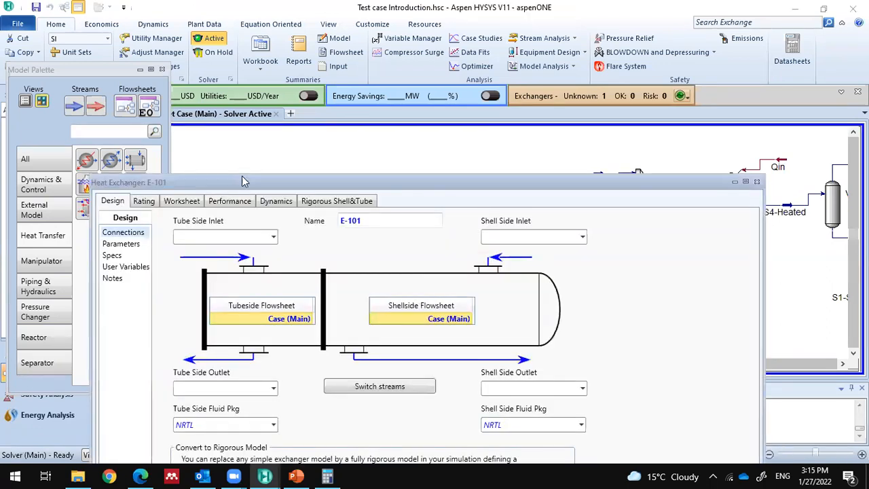
{"action": "left_click_drag", "start_coordinate": [246, 183], "coordinate": [289, 47]}
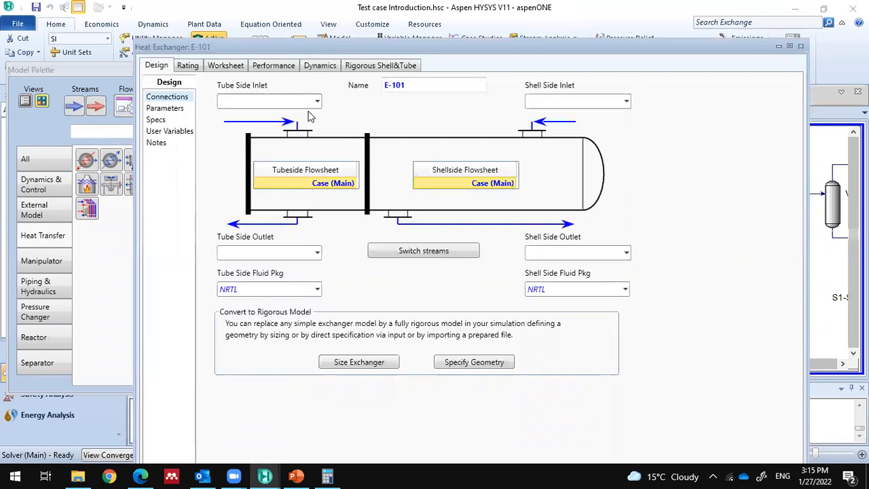
{"action": "type", "text": "ube-in"}
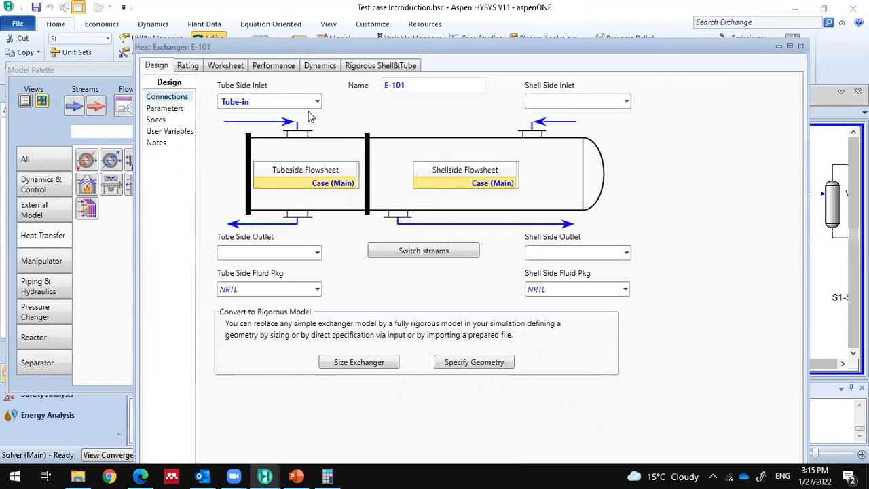
{"action": "left_click", "coordinate": [563, 103]}
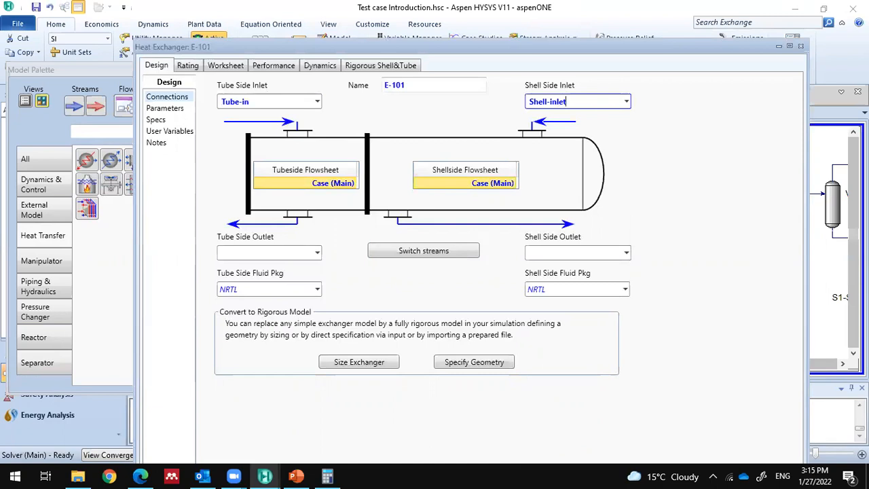
{"action": "key", "text": "BackSpace"}
{"action": "key", "text": "BackSpace"}
{"action": "key", "text": "BackSpace"}
Step: Name E-101's outlet streams Tube-out on the tube side and Shell-out on the shell side
{"action": "left_click", "coordinate": [276, 250]}
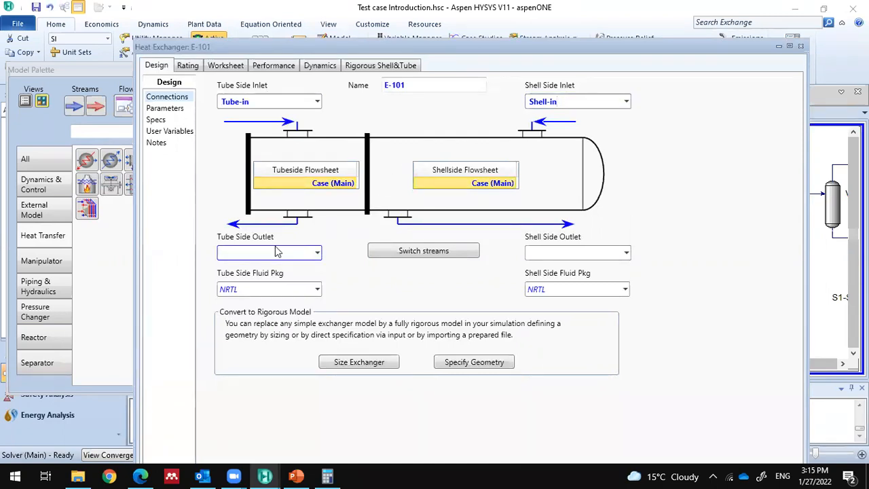
{"action": "type", "text": "Tue"}
{"action": "key", "text": "BackSpace"}
{"action": "type", "text": "be"}
{"action": "type", "text": "-"}
{"action": "type", "text": "Shell"}
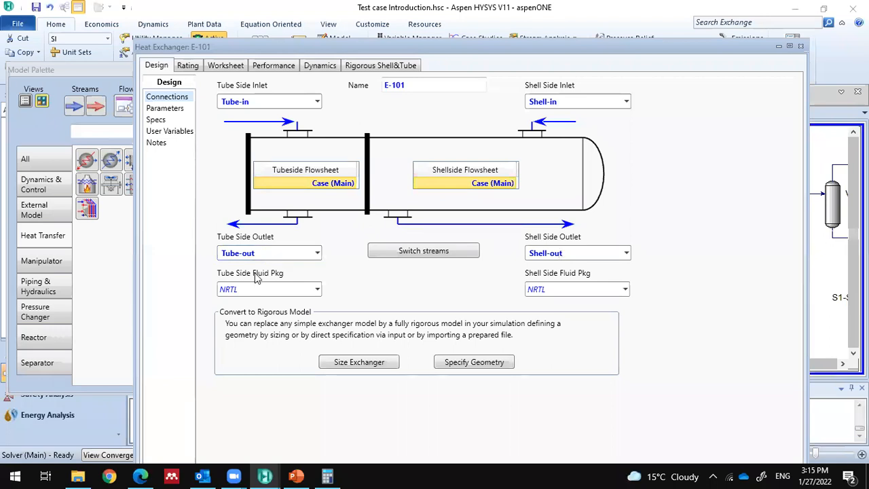
Step: Review the stream conditions and compositions in E-101's worksheet and close the exchanger window
{"action": "left_click", "coordinate": [289, 104]}
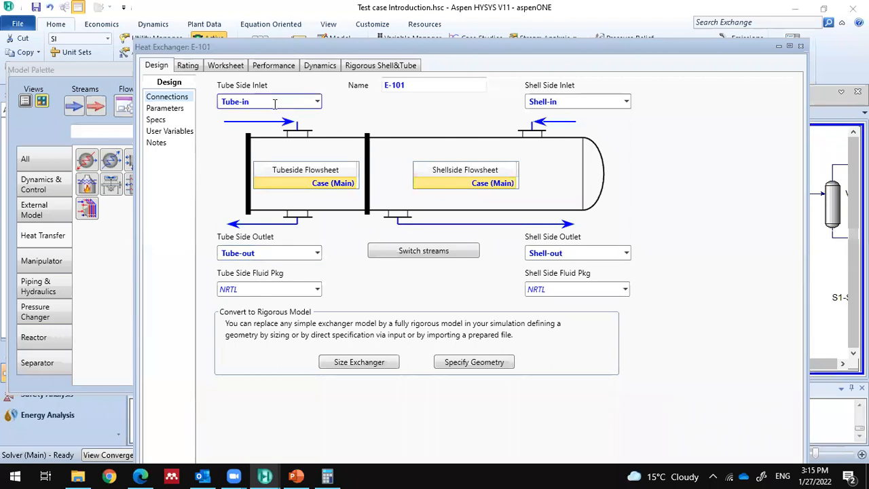
{"action": "left_click_drag", "start_coordinate": [174, 50], "coordinate": [177, 55]}
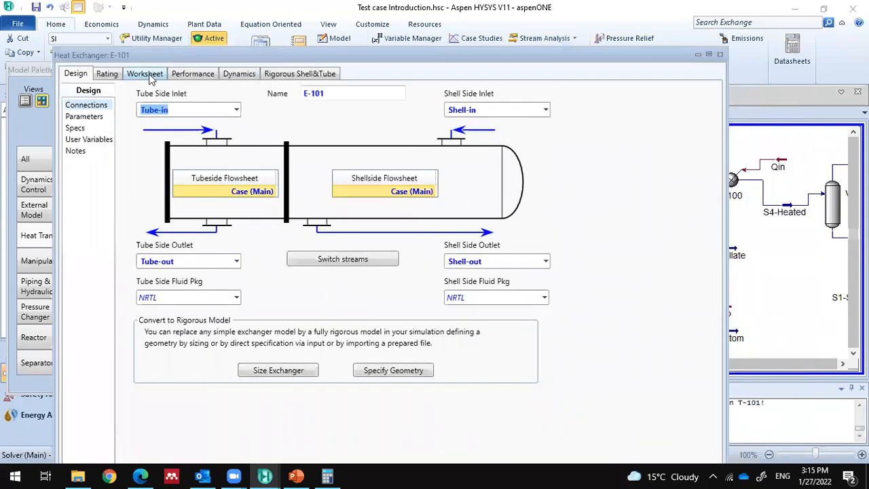
{"action": "left_click", "coordinate": [151, 76]}
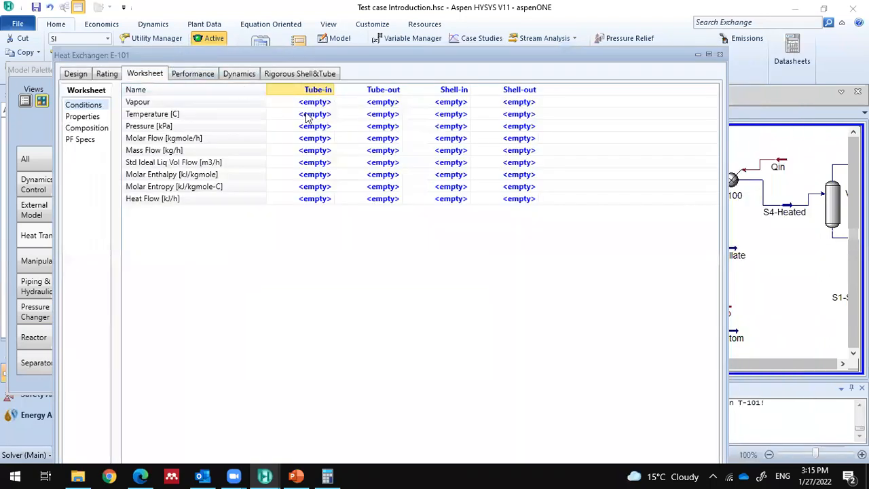
{"action": "left_click", "coordinate": [329, 101]}
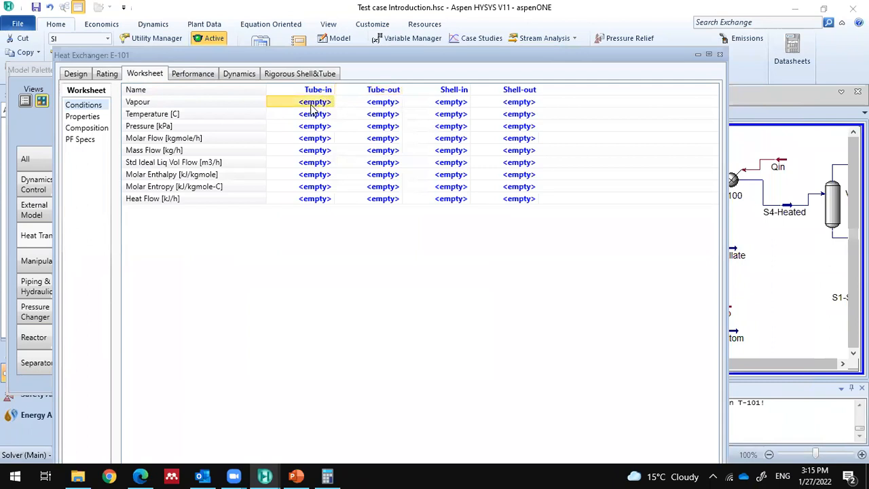
{"action": "left_click", "coordinate": [438, 102]}
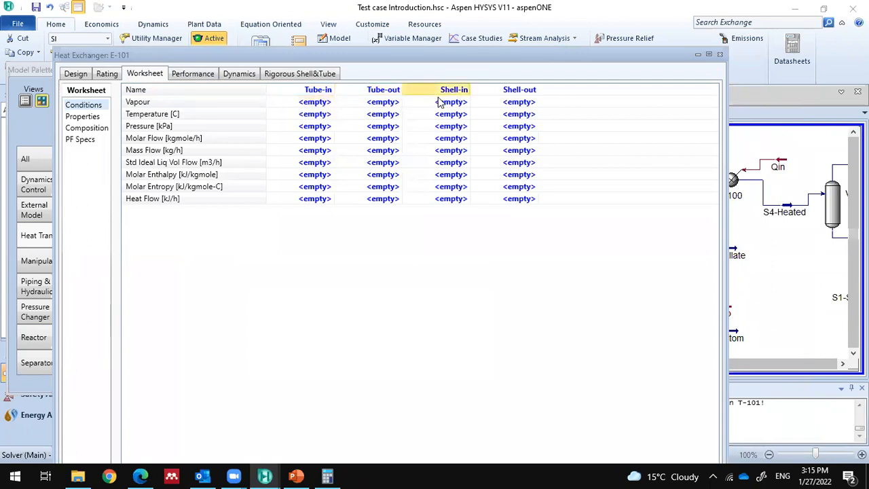
{"action": "left_click", "coordinate": [319, 103]}
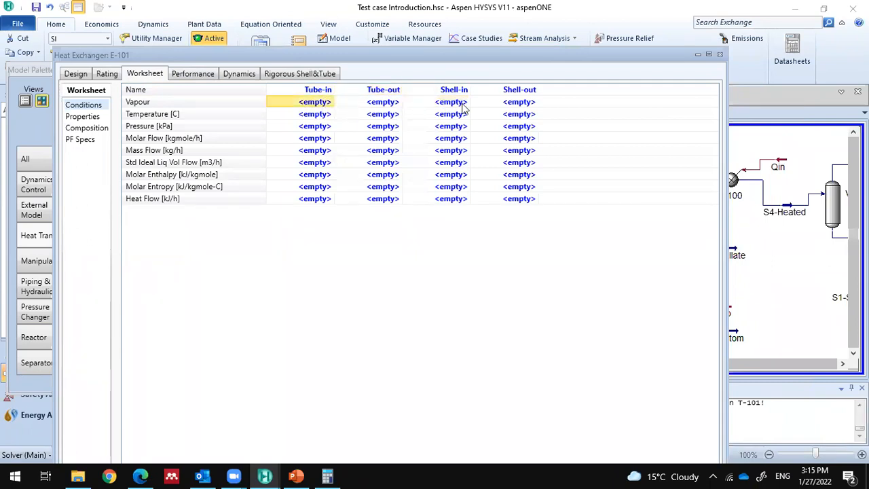
{"action": "left_click", "coordinate": [102, 129]}
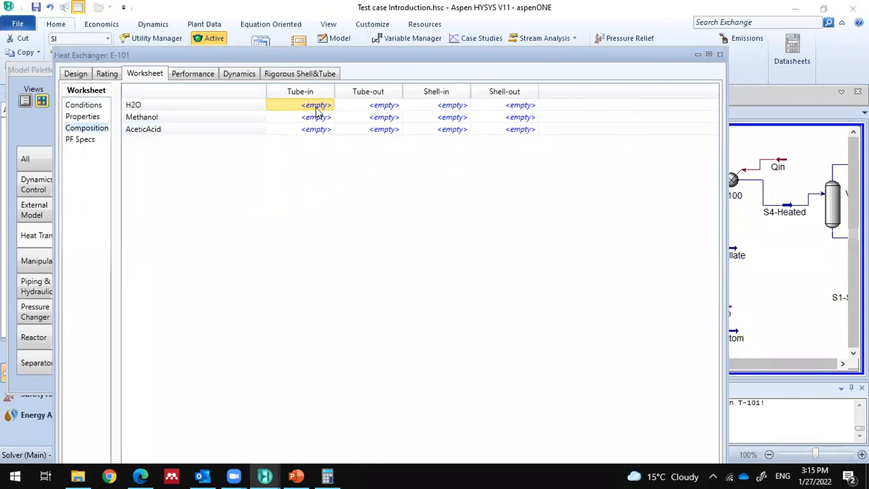
{"action": "left_click", "coordinate": [721, 56]}
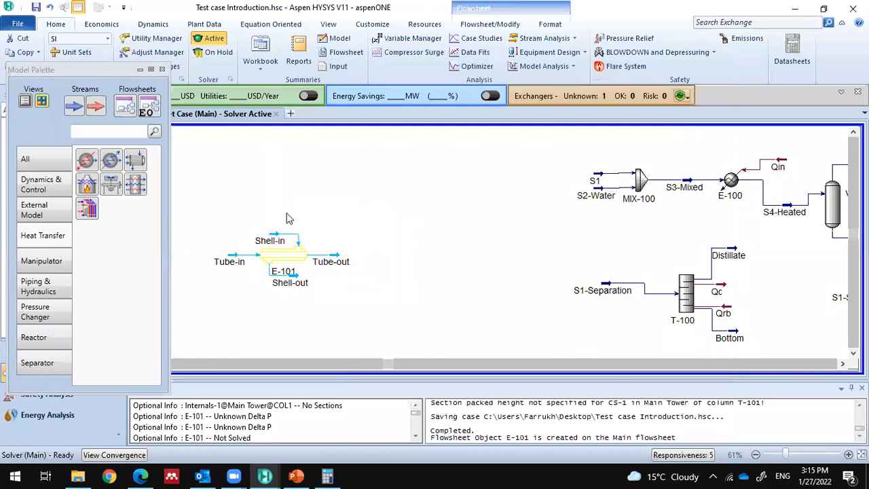
Step: Spread the Shell-in, Tube-out, Shell-out and Tube-in stream icons further away from heat exchanger E-101 on the flowsheet
{"action": "left_click_drag", "start_coordinate": [274, 239], "coordinate": [282, 185]}
{"action": "left_click_drag", "start_coordinate": [343, 262], "coordinate": [367, 262]}
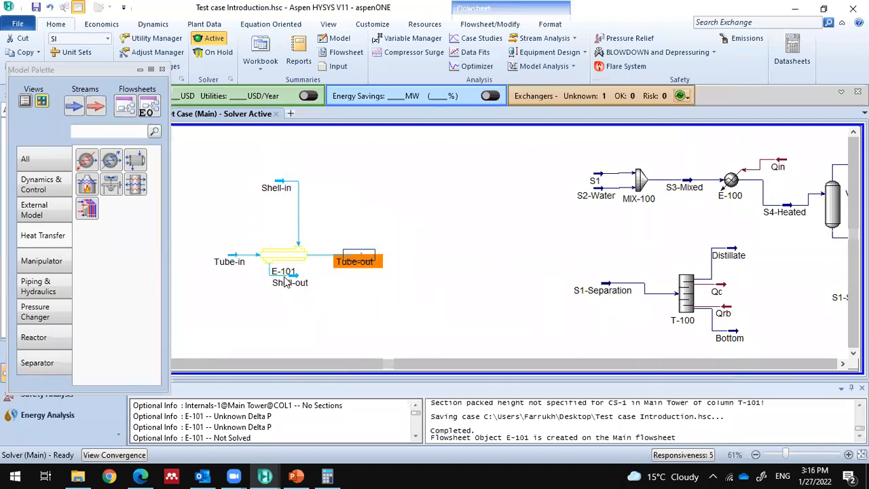
{"action": "left_click", "coordinate": [297, 291]}
{"action": "left_click_drag", "start_coordinate": [215, 263], "coordinate": [217, 243]}
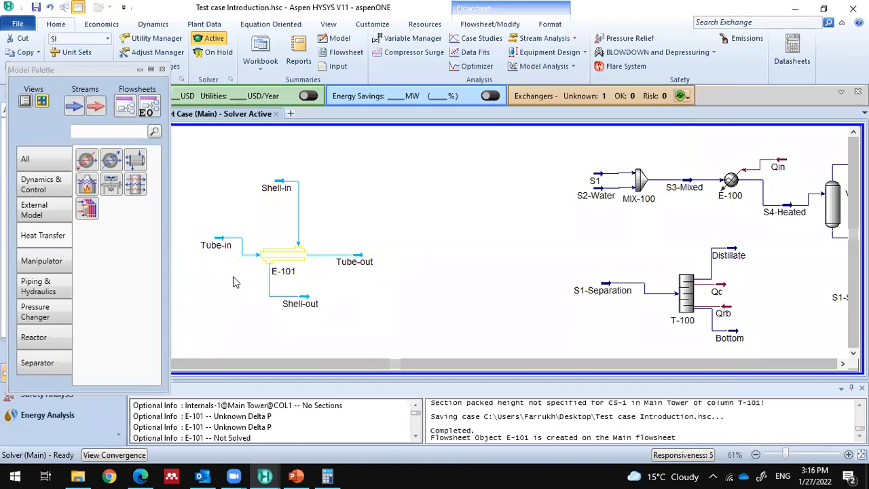
Step: Open stream Tube-in and set its mole fractions to 0.3 methanol and 0.7 acetic acid, with no water
{"action": "double_click", "coordinate": [216, 241]}
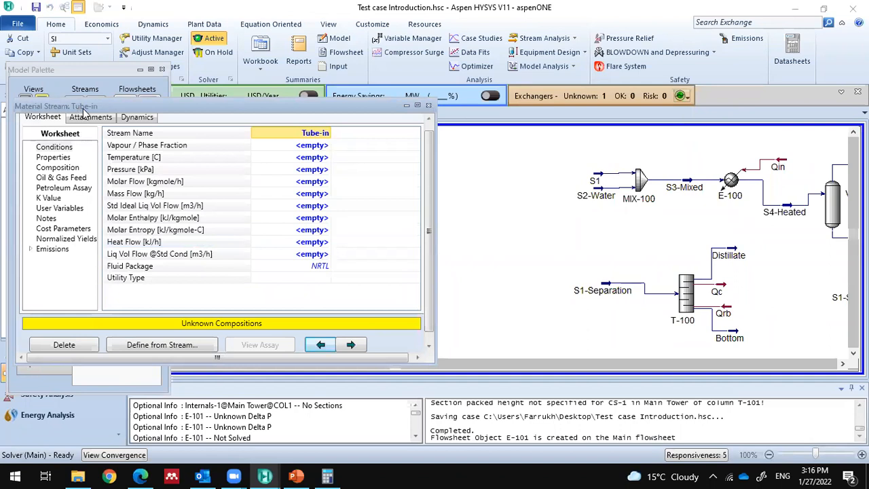
{"action": "left_click_drag", "start_coordinate": [78, 107], "coordinate": [210, 108]}
{"action": "left_click", "coordinate": [189, 168]}
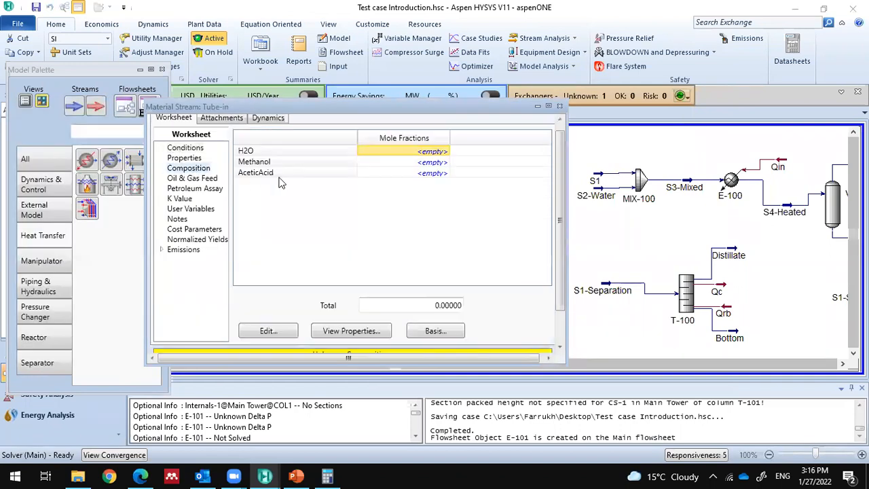
{"action": "left_click", "coordinate": [417, 163]}
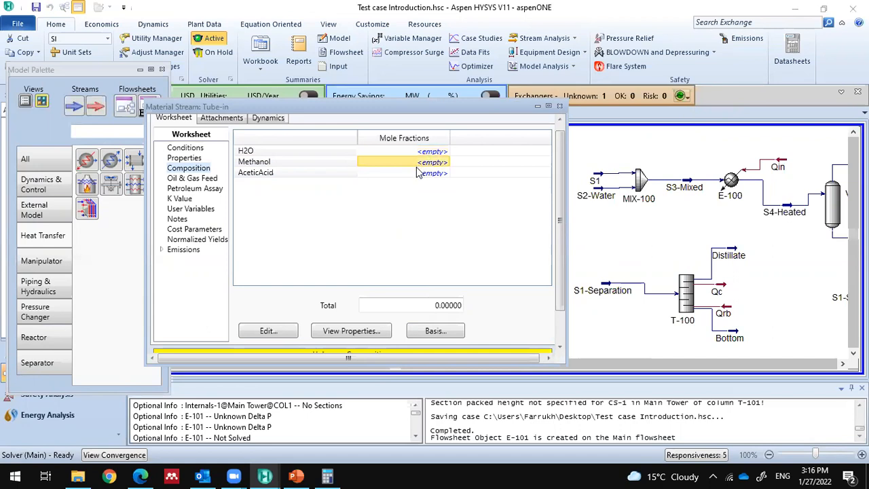
{"action": "type", "text": "3"}
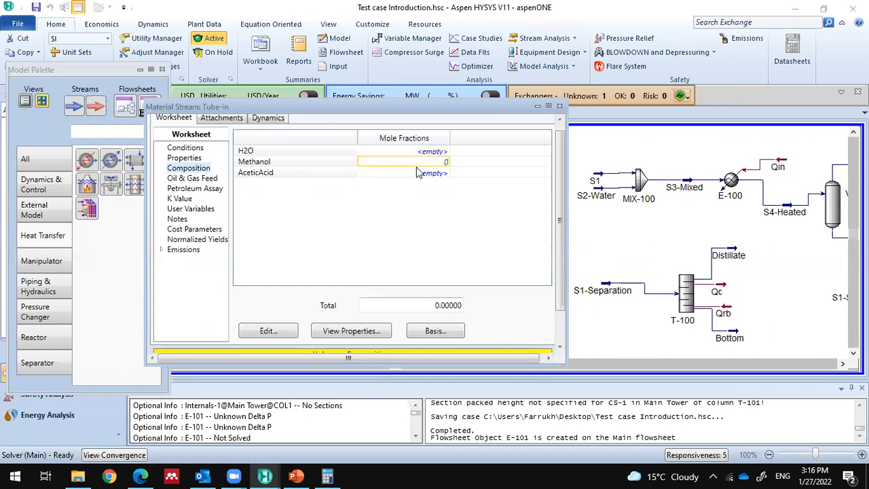
{"action": "type", "text": "3"}
{"action": "key", "text": "Return"}
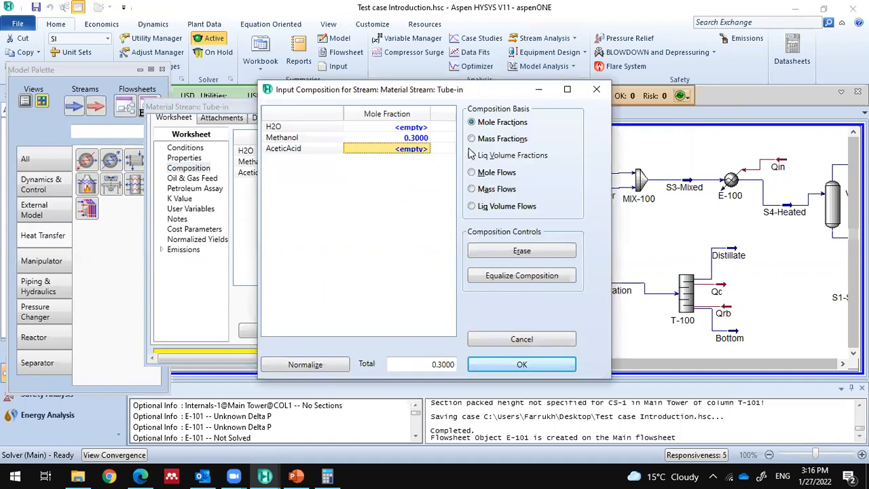
{"action": "type", "text": "0.7"}
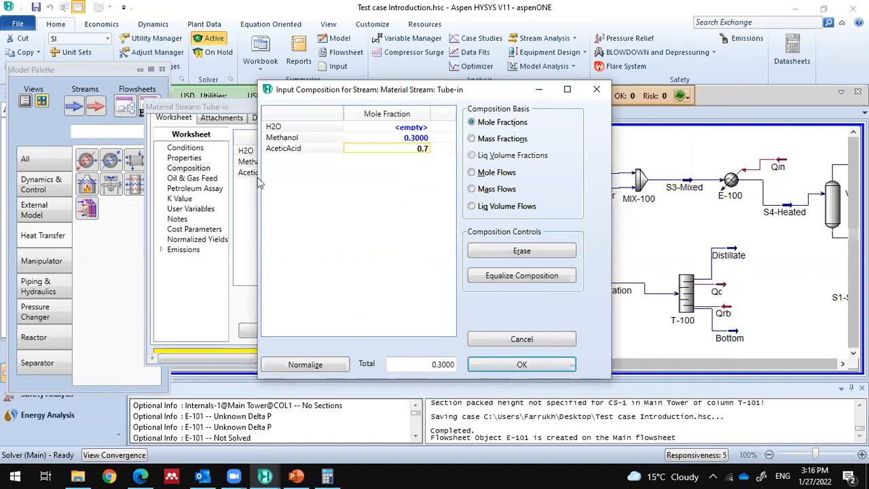
{"action": "key", "text": "Return"}
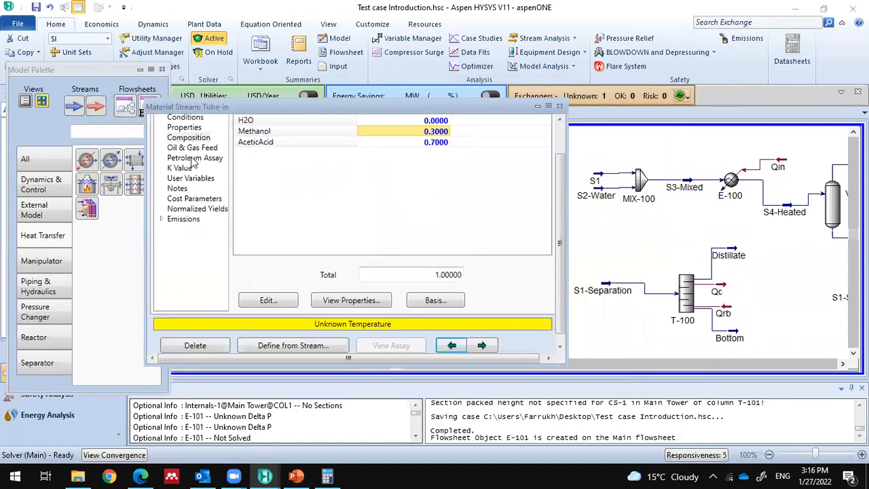
Step: Set Tube-in's vapour fraction to 1 and its temperature to 150 °C in the stream conditions
{"action": "left_click", "coordinate": [442, 156]}
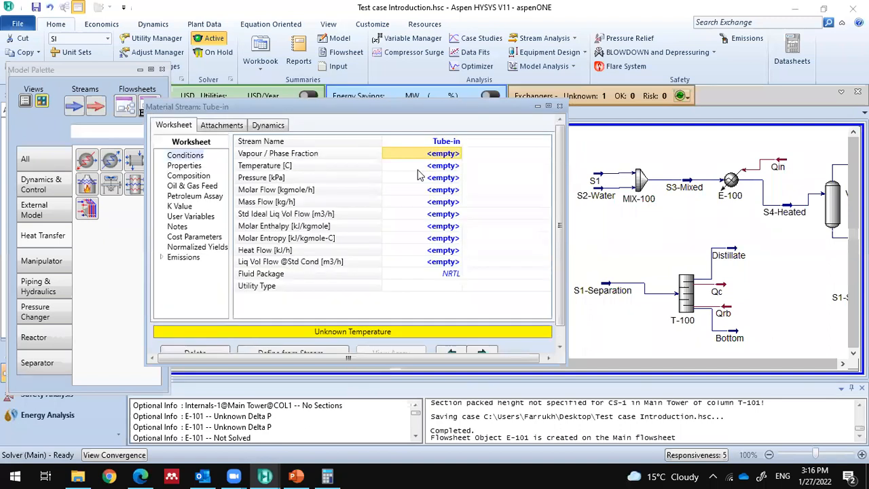
{"action": "type", "text": "1"}
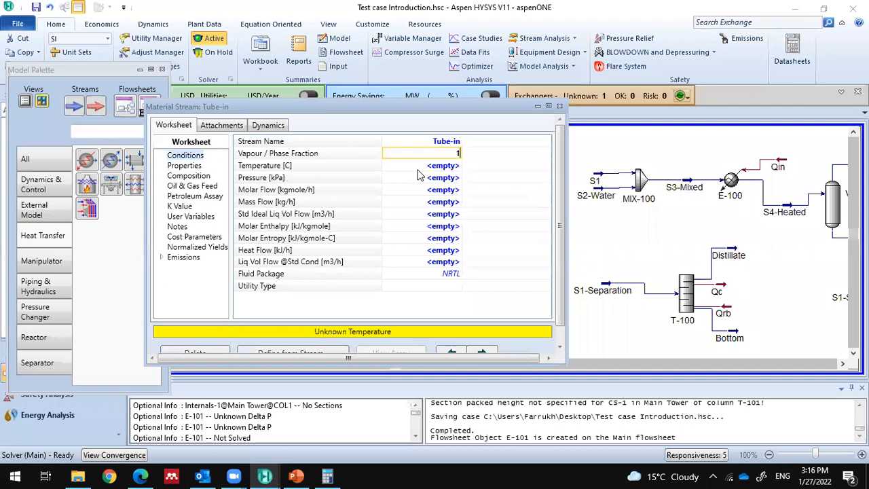
{"action": "key", "text": "Return"}
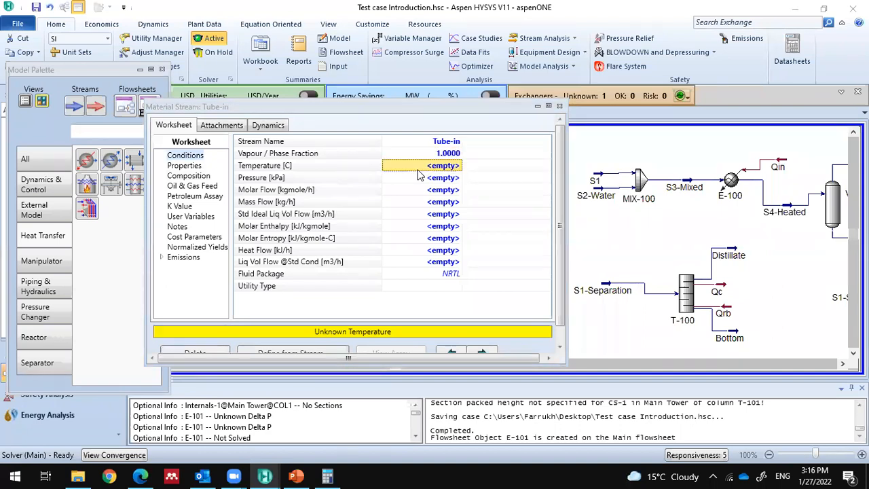
{"action": "type", "text": "150"}
{"action": "key", "text": "Return"}
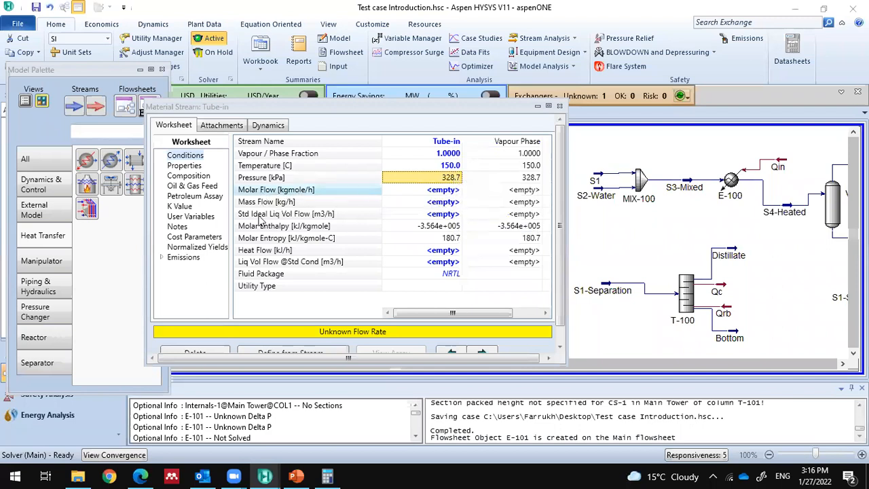
Step: Set Tube-in's mass flow to 200 kg/h and close the stream window
{"action": "left_click", "coordinate": [315, 202]}
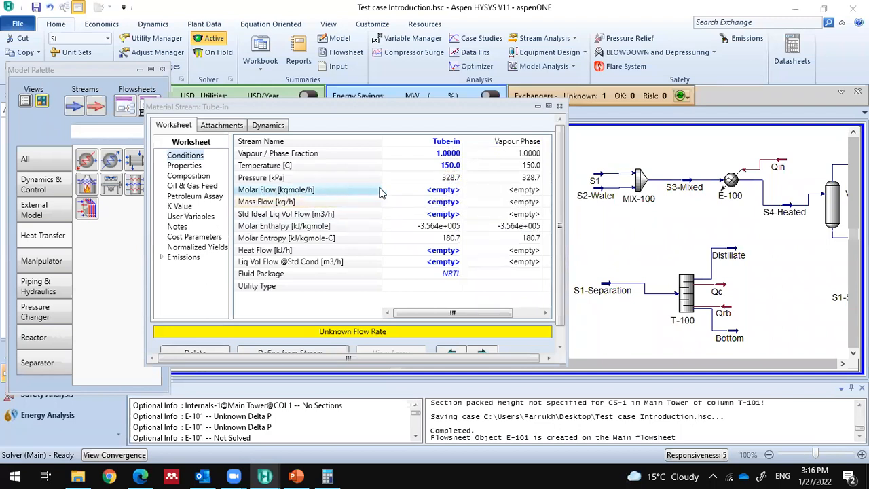
{"action": "left_click", "coordinate": [422, 204]}
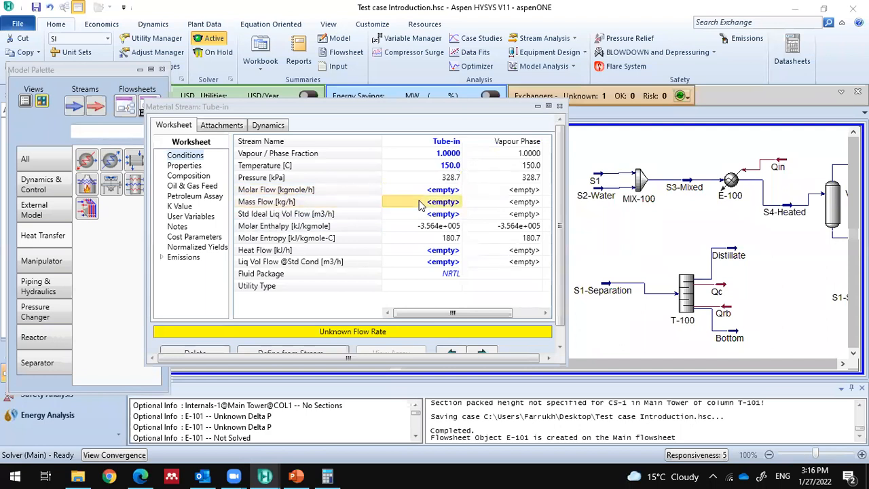
{"action": "type", "text": "200"}
{"action": "key", "text": "Return"}
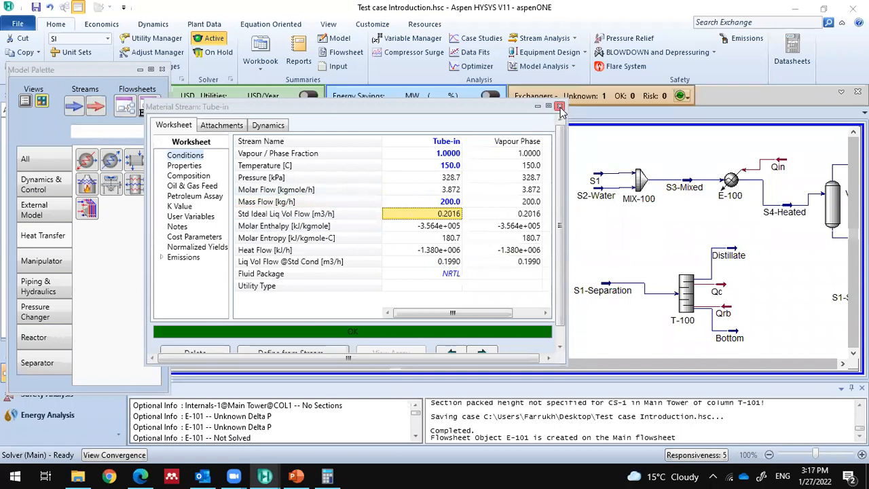
{"action": "left_click", "coordinate": [561, 108]}
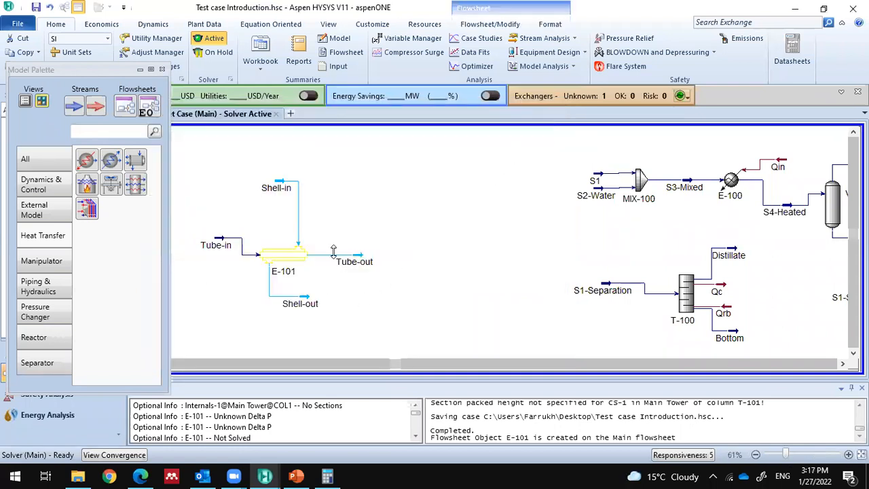
Step: Open stream Shell-in and set its temperature to 20 °C and its pressure to 2 bar
{"action": "double_click", "coordinate": [288, 190]}
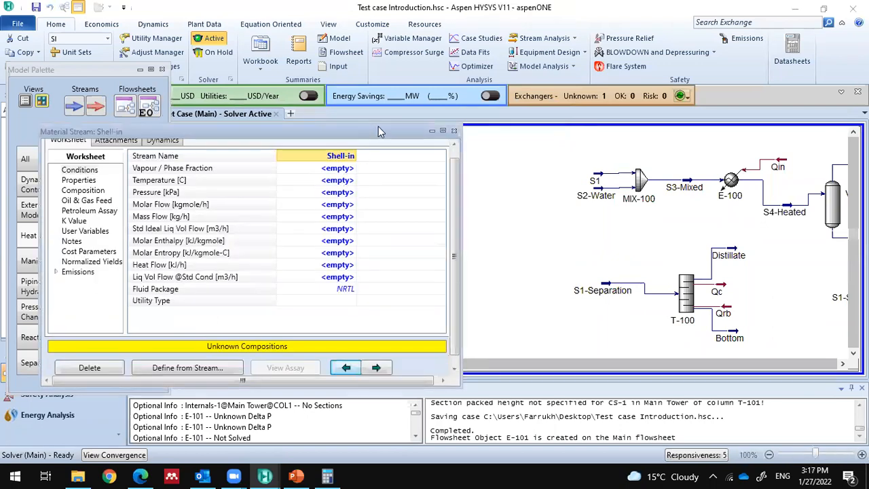
{"action": "left_click_drag", "start_coordinate": [379, 131], "coordinate": [555, 125]}
{"action": "left_click", "coordinate": [506, 161]}
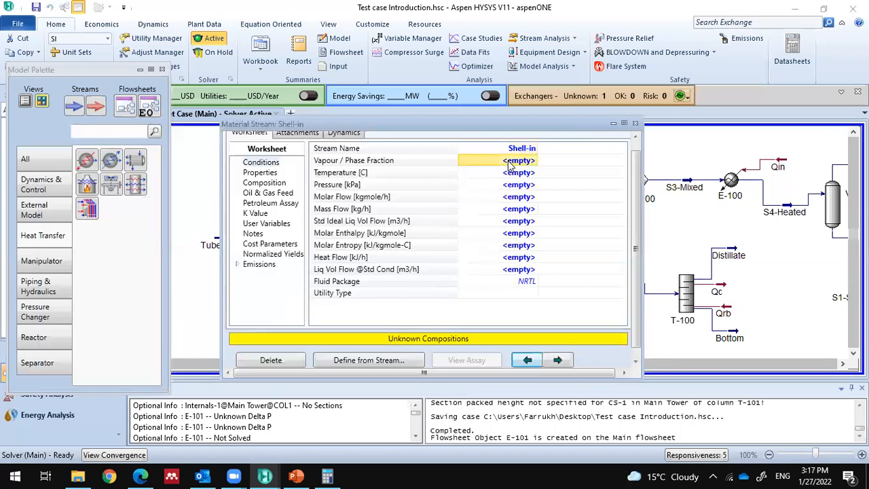
{"action": "left_click", "coordinate": [514, 173]}
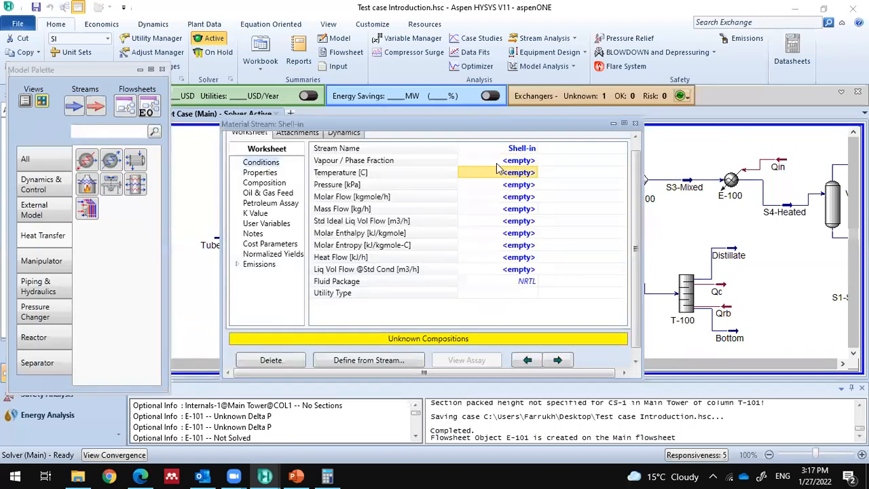
{"action": "type", "text": "20"}
{"action": "key", "text": "Return"}
{"action": "type", "text": "2"}
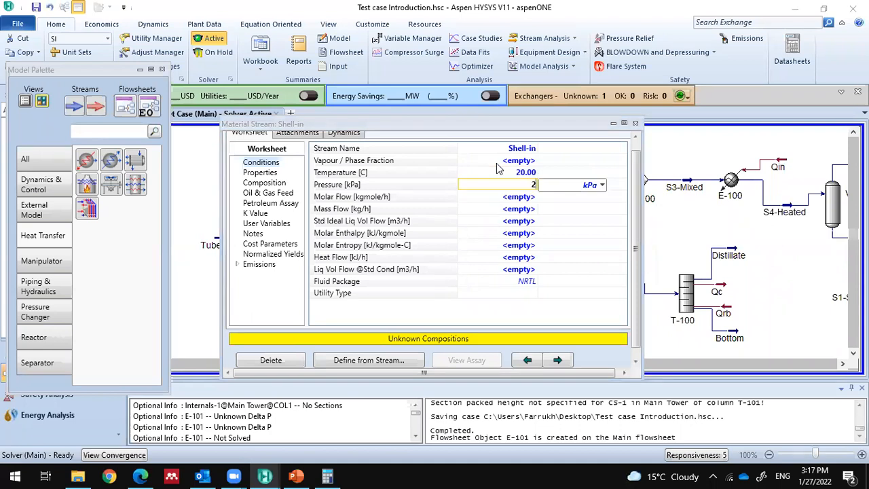
{"action": "left_click", "coordinate": [562, 185]}
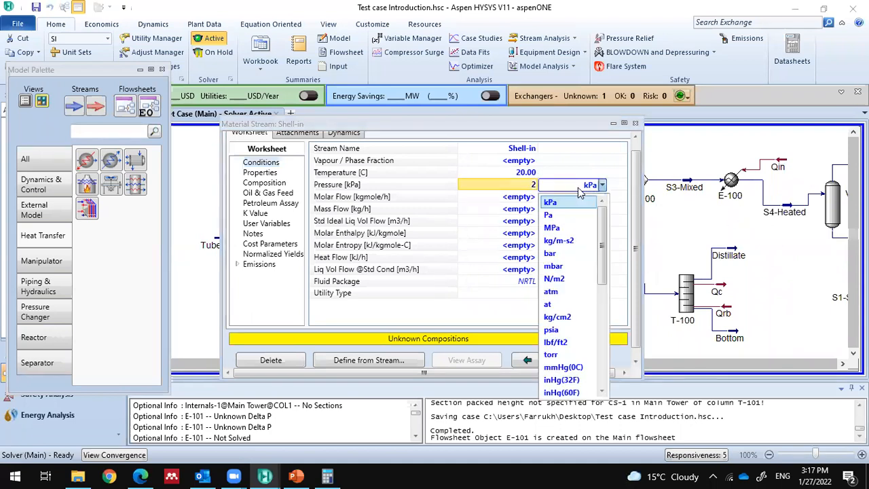
{"action": "left_click", "coordinate": [567, 247]}
{"action": "left_click", "coordinate": [515, 200]}
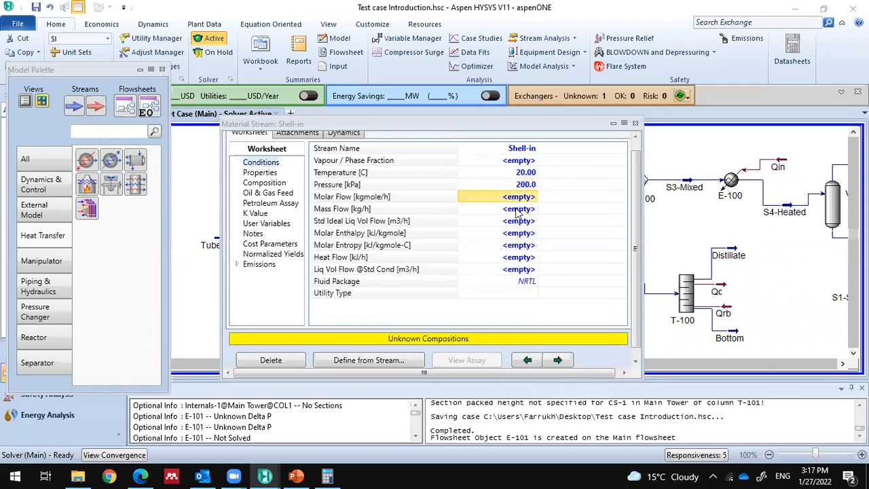
Step: Set Shell-in's mass flow to 180 kg/h
{"action": "left_click", "coordinate": [517, 210]}
{"action": "mouse_move", "coordinate": [482, 184]}
{"action": "type", "text": "100"}
{"action": "key", "text": "Return"}
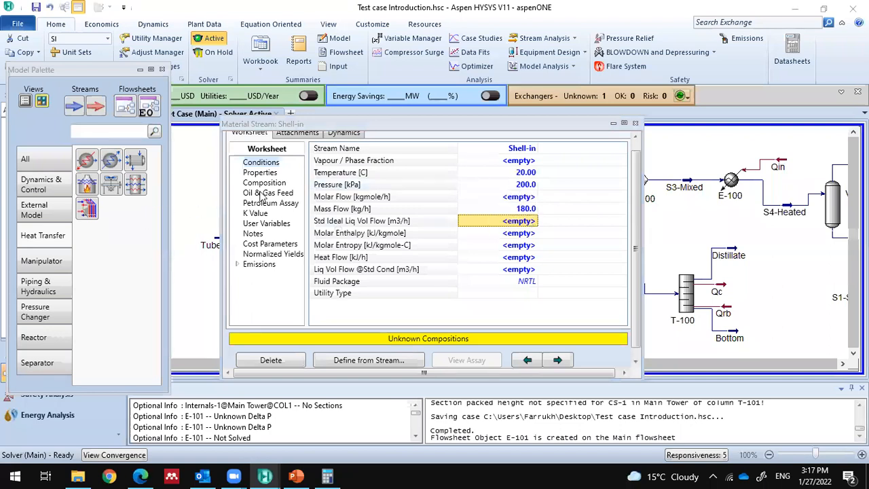
Step: Define Shell-in's composition as pure water with an H2O mole fraction of 1 and close the stream window
{"action": "left_click", "coordinate": [265, 182]}
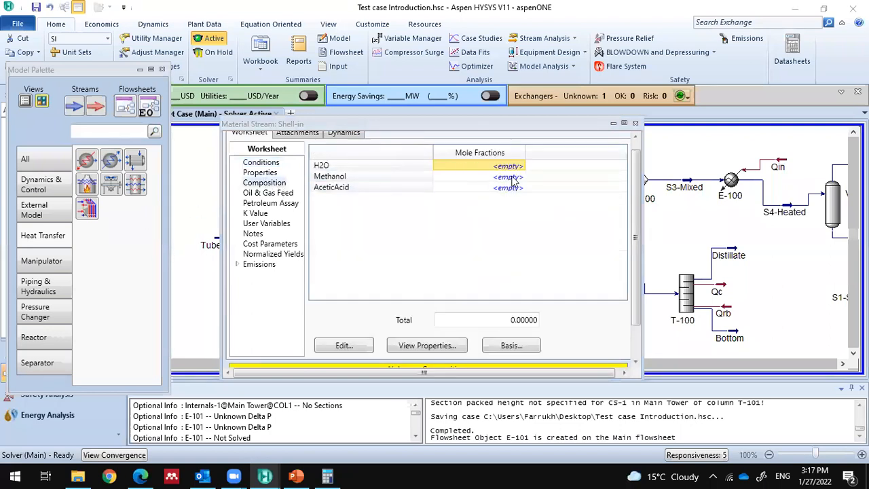
{"action": "type", "text": "1"}
{"action": "key", "text": "Return"}
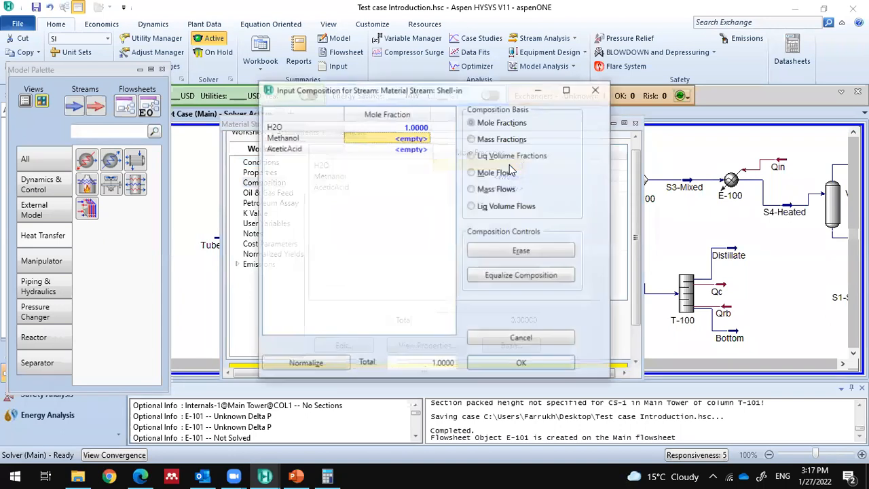
{"action": "left_click", "coordinate": [522, 365]}
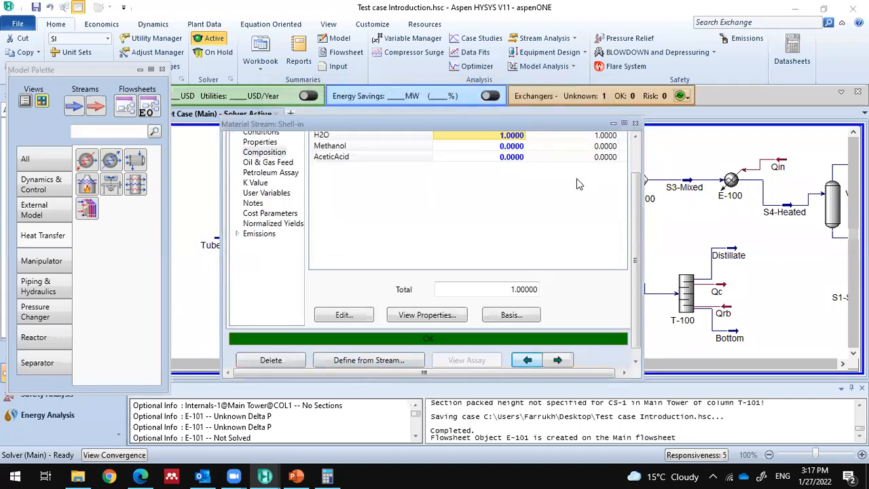
{"action": "left_click", "coordinate": [635, 123]}
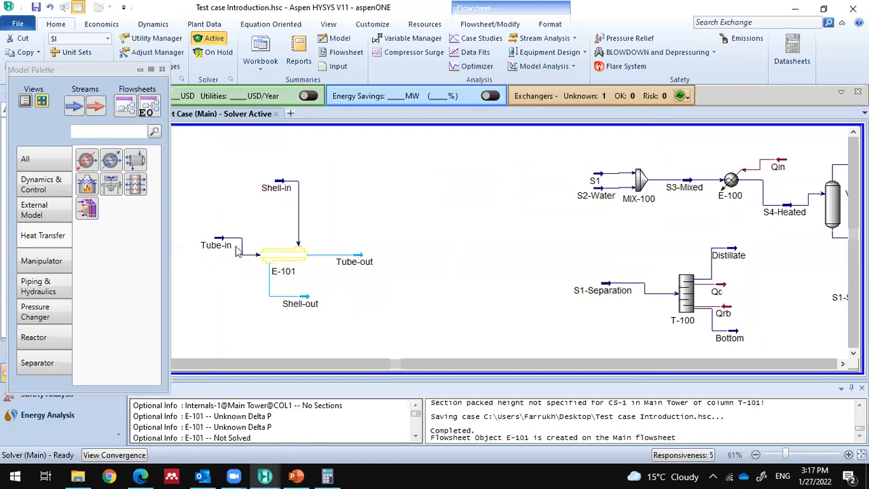
Step: Open heat exchanger E-101 and examine its stream conditions, design parameters, specifications and connections alongside the flowsheet
{"action": "left_click", "coordinate": [297, 257]}
{"action": "double_click", "coordinate": [300, 258]}
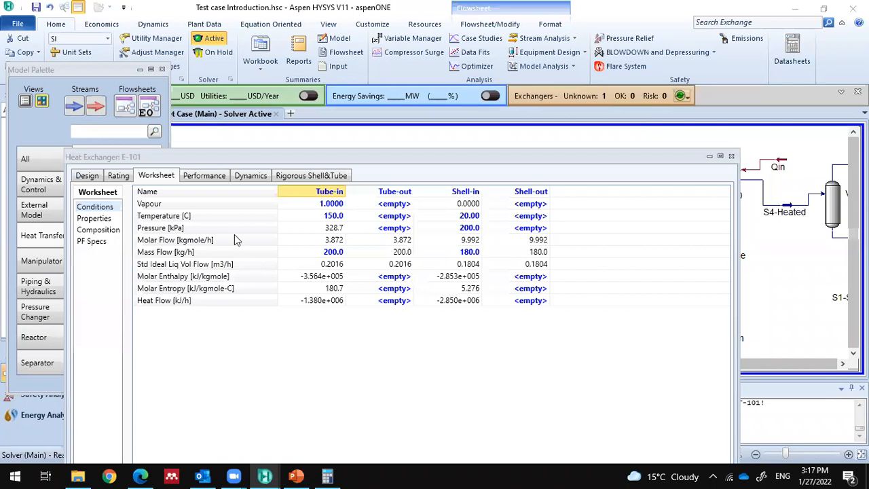
{"action": "left_click_drag", "start_coordinate": [256, 155], "coordinate": [296, 68]}
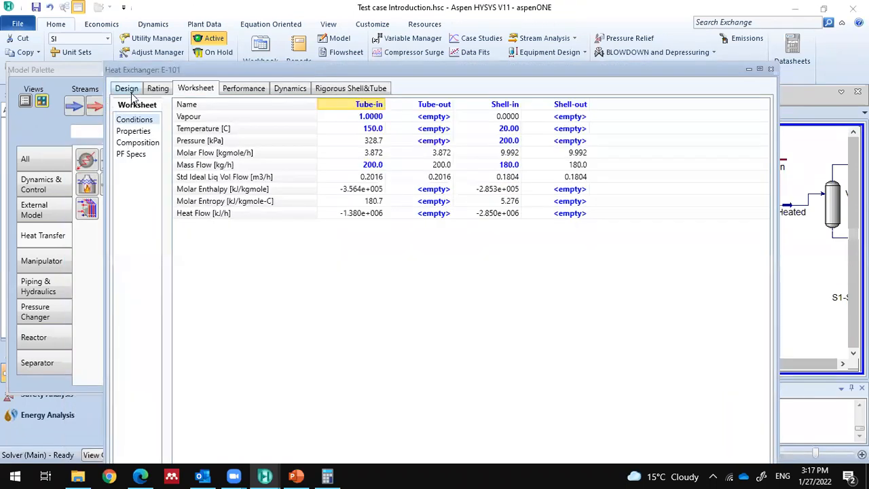
{"action": "left_click", "coordinate": [129, 91]}
{"action": "left_click", "coordinate": [136, 132]}
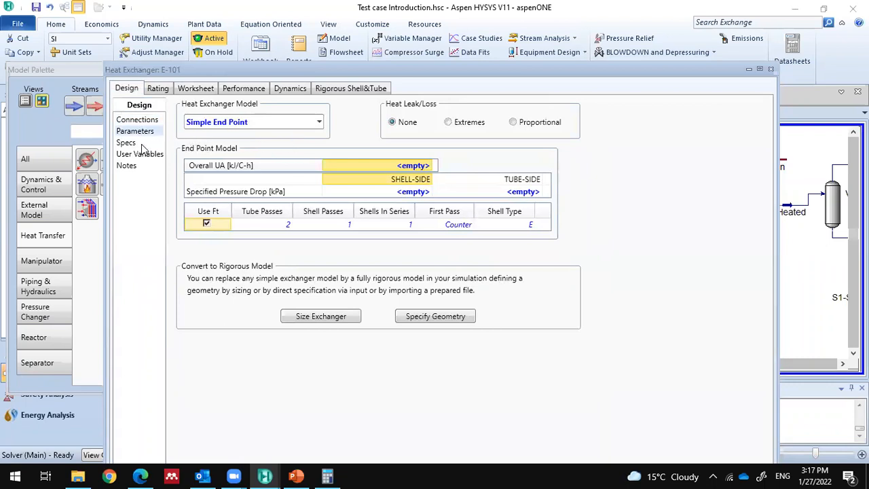
{"action": "left_click", "coordinate": [142, 145]}
{"action": "left_click", "coordinate": [223, 134]}
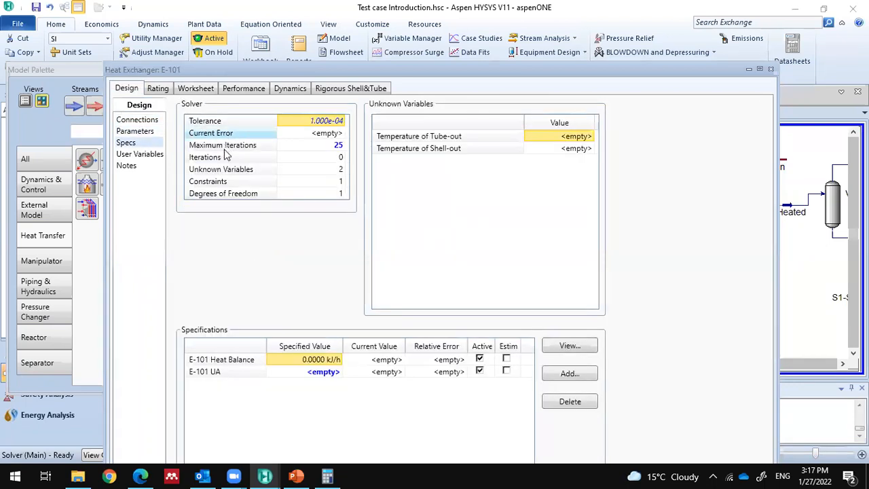
{"action": "left_click", "coordinate": [137, 120]}
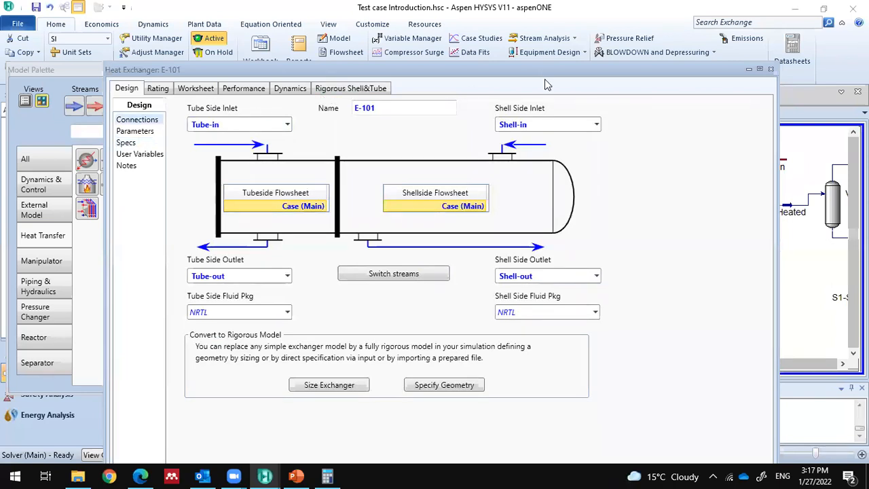
{"action": "left_click_drag", "start_coordinate": [545, 76], "coordinate": [440, 355]}
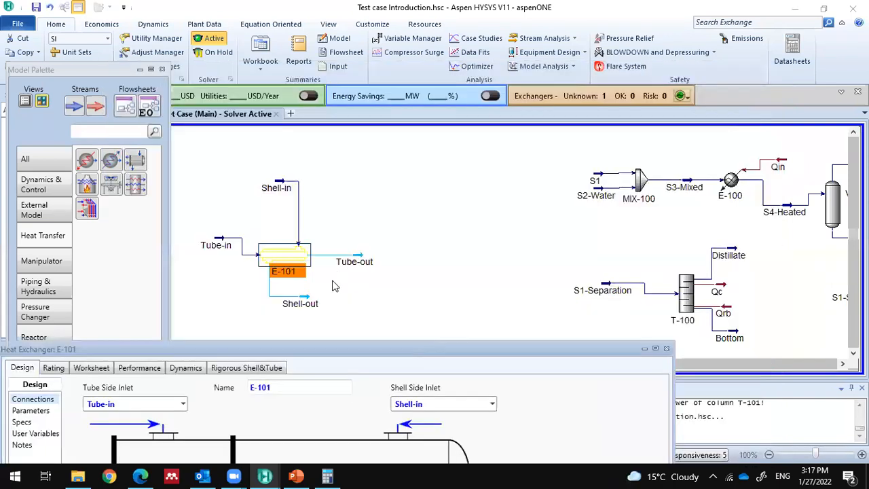
{"action": "double_click", "coordinate": [362, 348]}
{"action": "left_click", "coordinate": [162, 114]}
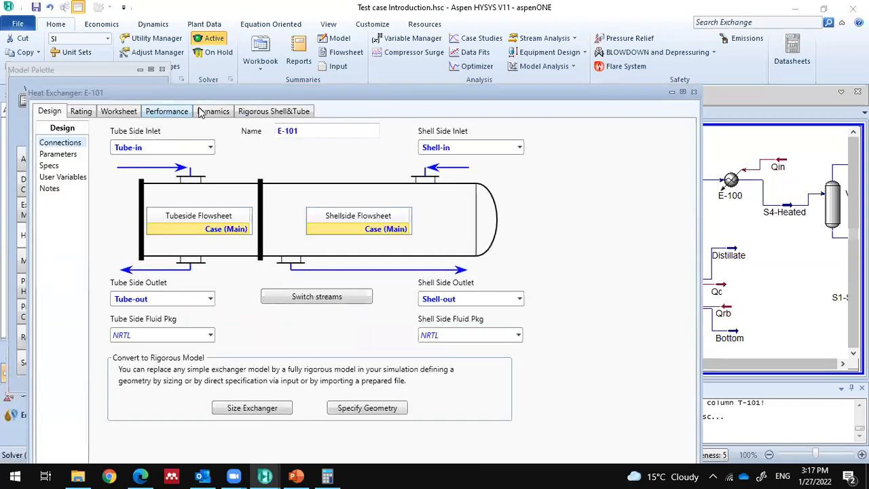
Step: Set the vapour fraction of Tube-out to 0 in E-101's stream conditions
{"action": "left_click", "coordinate": [105, 112]}
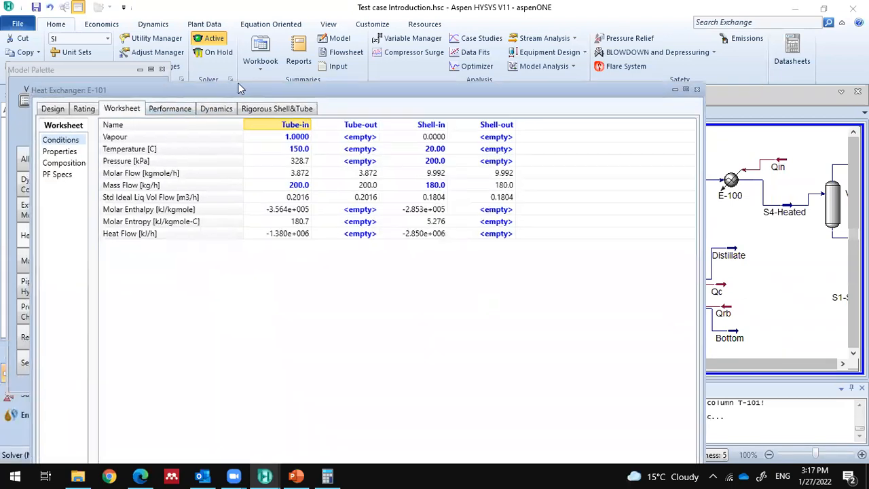
{"action": "left_click_drag", "start_coordinate": [223, 98], "coordinate": [242, 62]}
{"action": "left_click", "coordinate": [313, 107]}
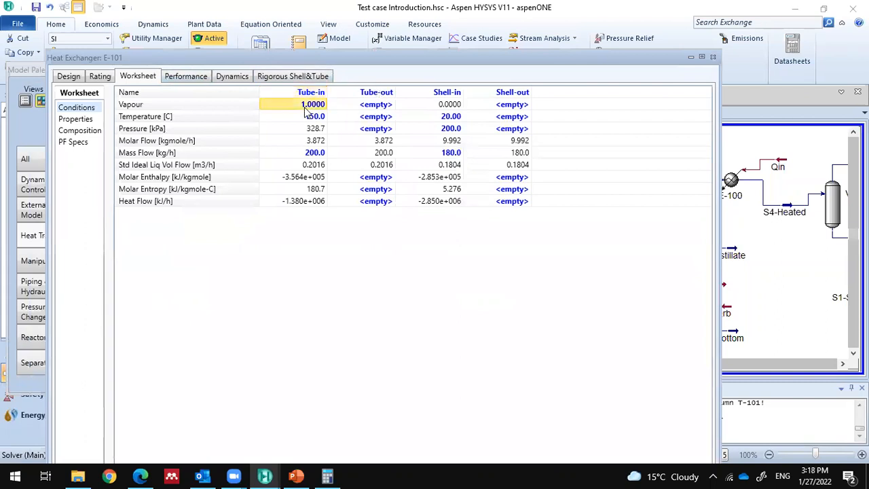
{"action": "left_click", "coordinate": [359, 108]}
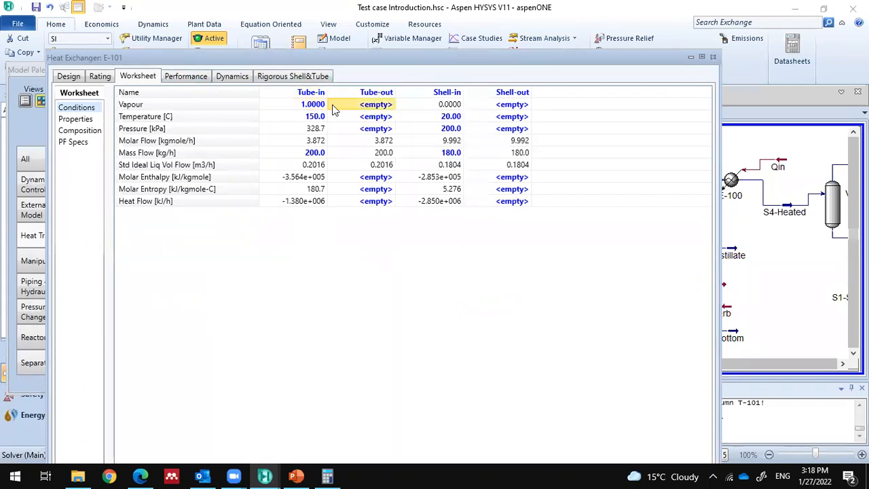
{"action": "left_click", "coordinate": [310, 108]}
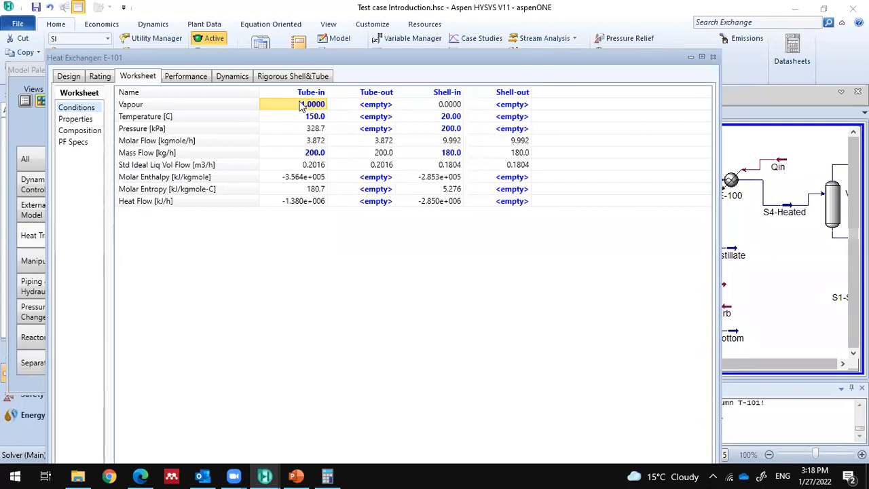
{"action": "left_click", "coordinate": [355, 110]}
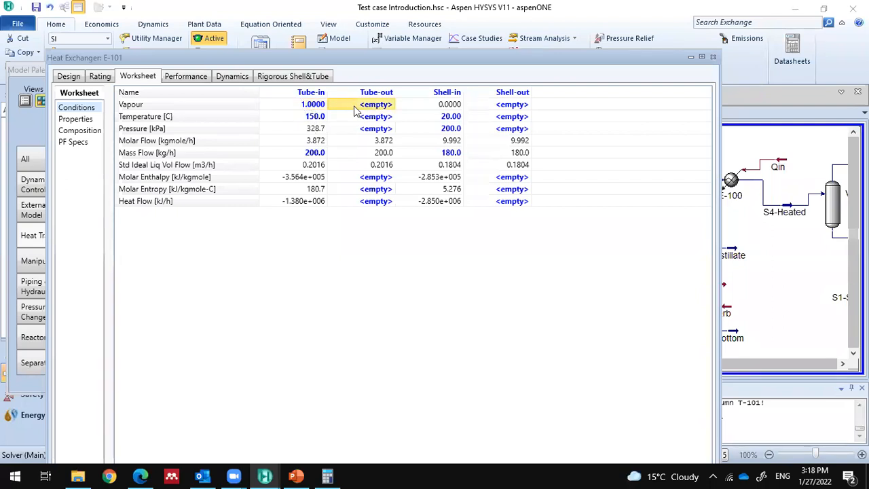
{"action": "type", "text": "0"}
{"action": "key", "text": "Return"}
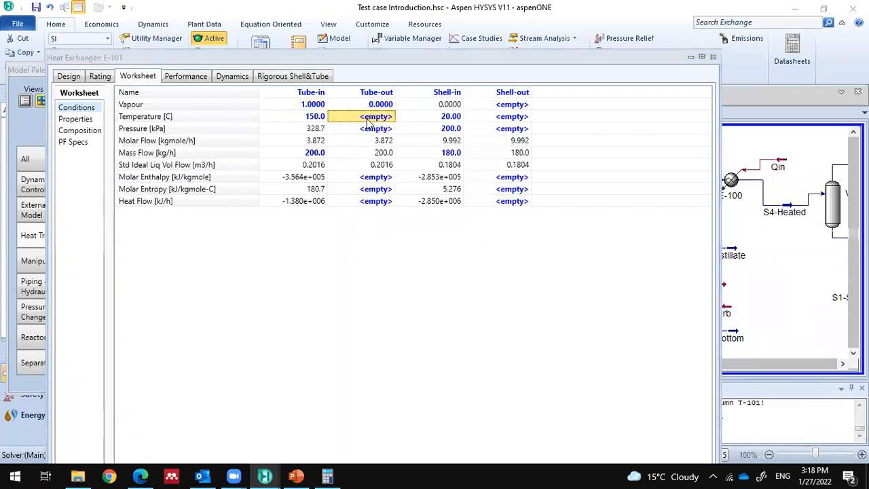
Step: Specify pressure drops of 10 kPa for both the shell side and the tube side in E-101's design parameters
{"action": "left_click", "coordinate": [365, 132]}
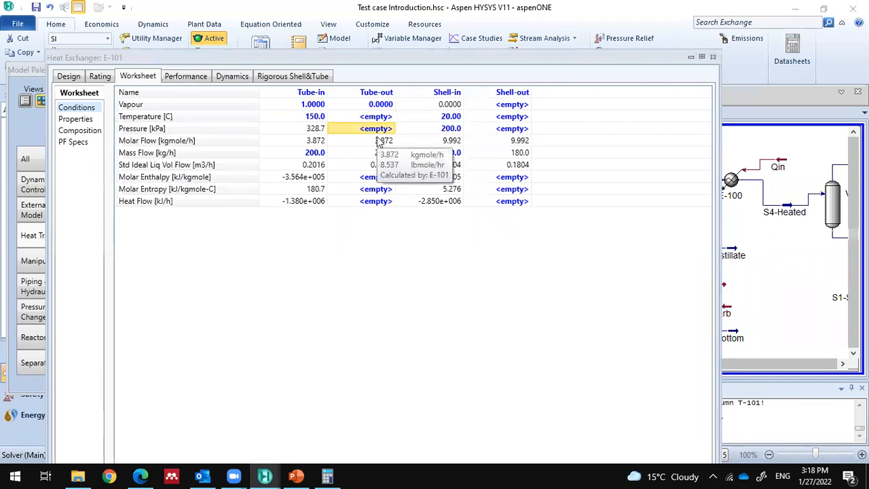
{"action": "left_click", "coordinate": [73, 77]}
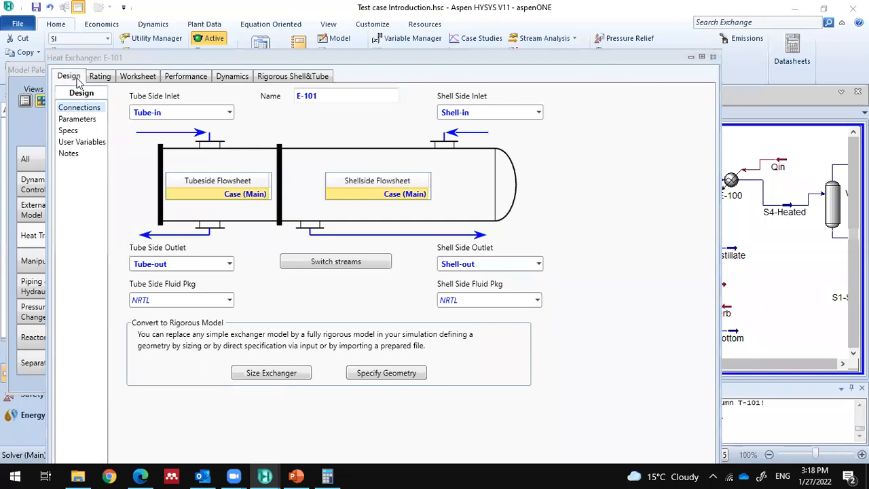
{"action": "left_click", "coordinate": [77, 120]}
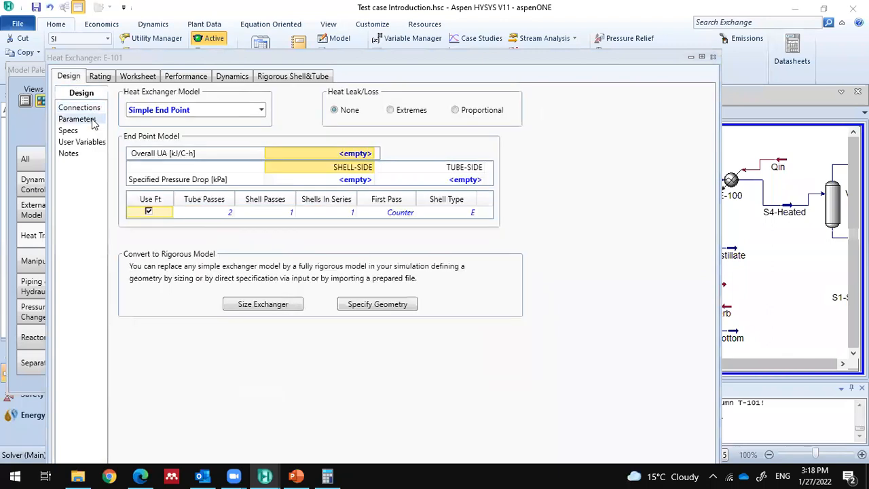
{"action": "left_click", "coordinate": [324, 180]}
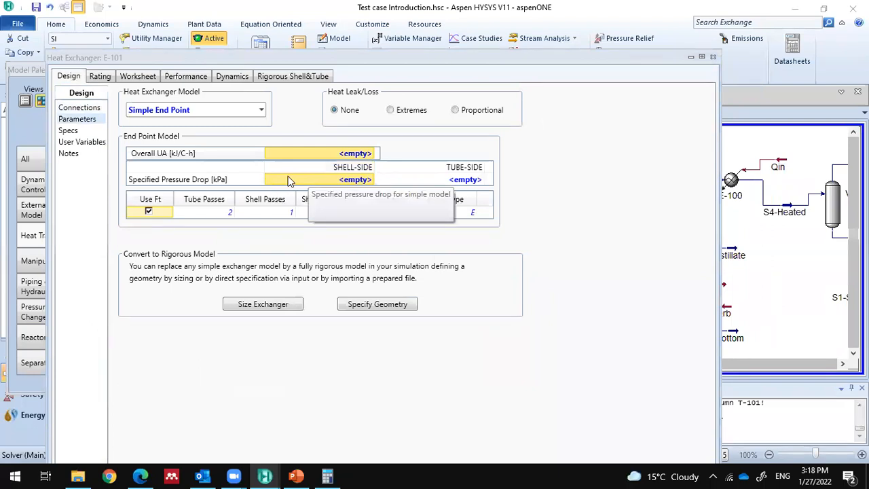
{"action": "type", "text": "10"}
{"action": "key", "text": "Return"}
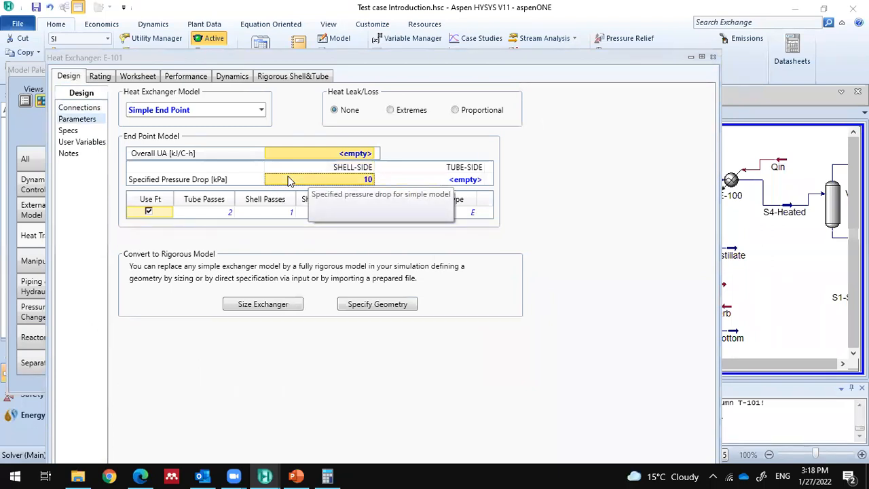
{"action": "left_click", "coordinate": [468, 180]}
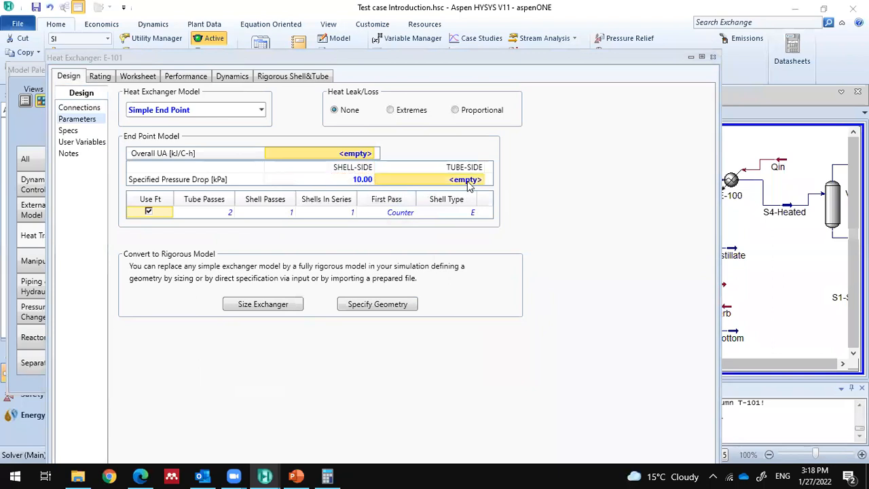
{"action": "type", "text": "10"}
{"action": "key", "text": "Return"}
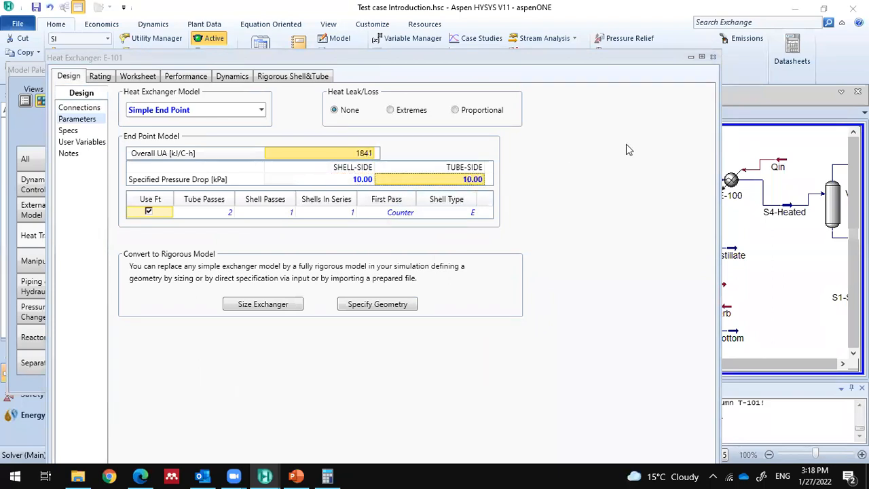
Step: Check E-101's solver status and examine its inlet and outlet stream conditions, including the Shell-in and Shell-out temperatures
{"action": "double_click", "coordinate": [574, 59]}
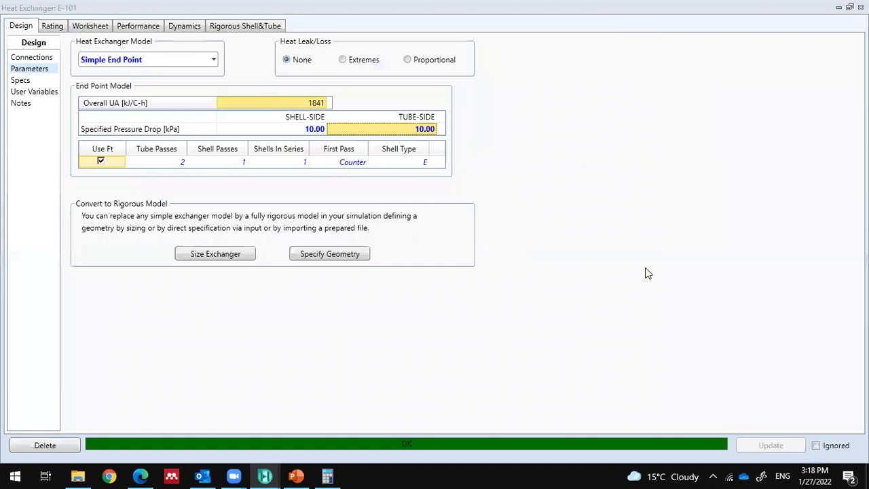
{"action": "double_click", "coordinate": [53, 13]}
{"action": "left_click", "coordinate": [151, 130]}
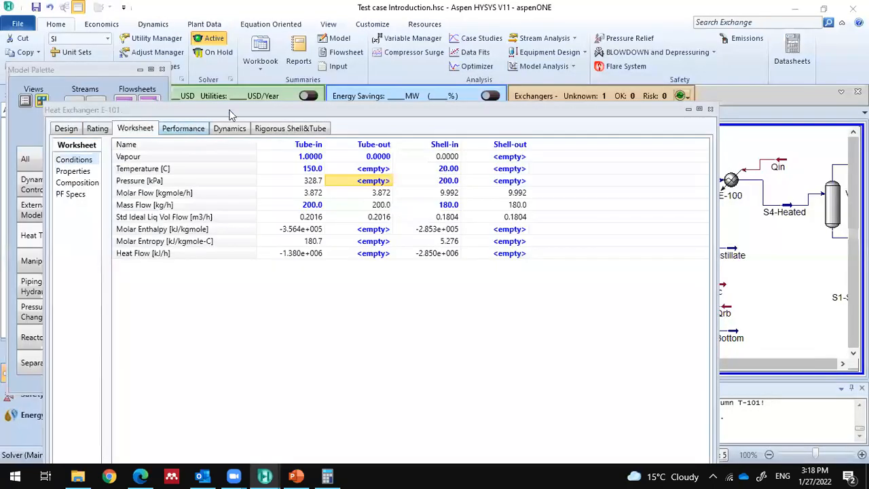
{"action": "left_click_drag", "start_coordinate": [234, 106], "coordinate": [227, 50]}
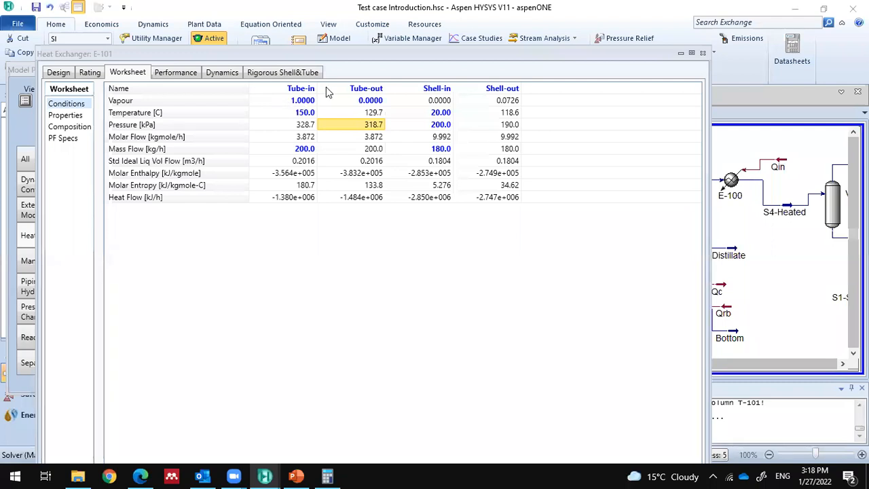
{"action": "left_click", "coordinate": [431, 115]}
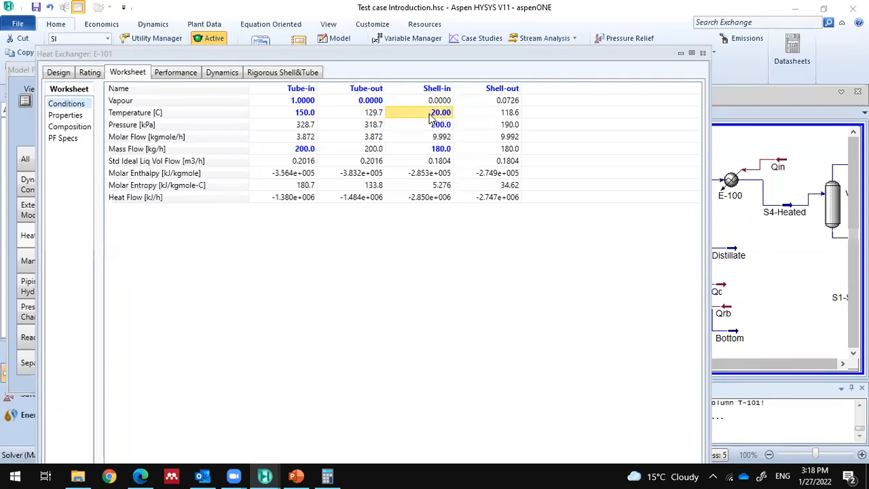
{"action": "left_click", "coordinate": [490, 114]}
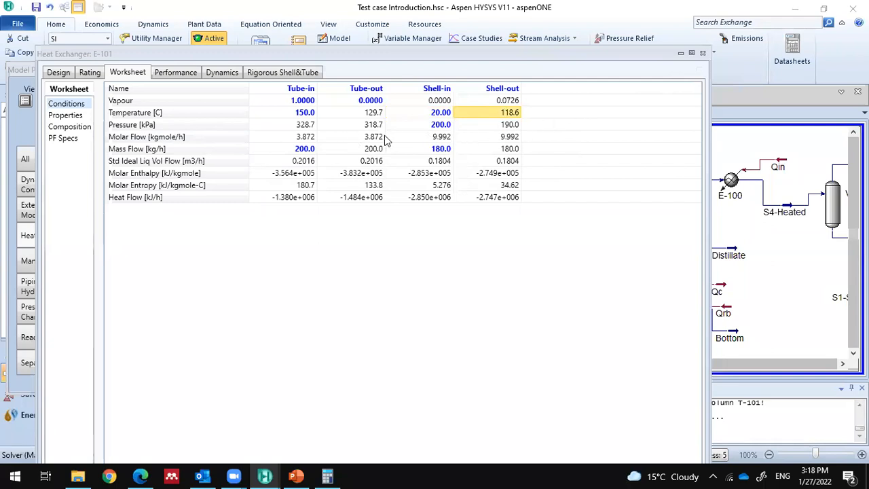
{"action": "left_click", "coordinate": [68, 122]}
Step: Open E-101's performance details and plots, and plot Heat Flow against Temperature for the tube and shell sides
{"action": "left_click", "coordinate": [182, 72]}
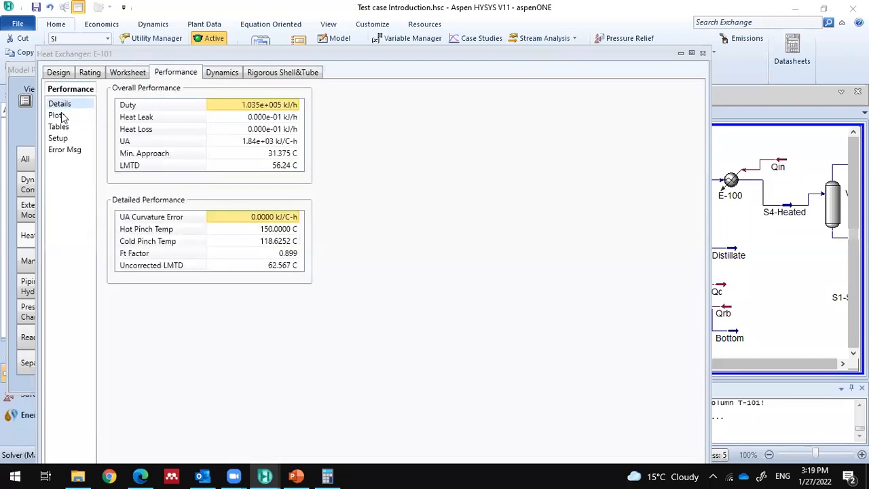
{"action": "left_click", "coordinate": [59, 116]}
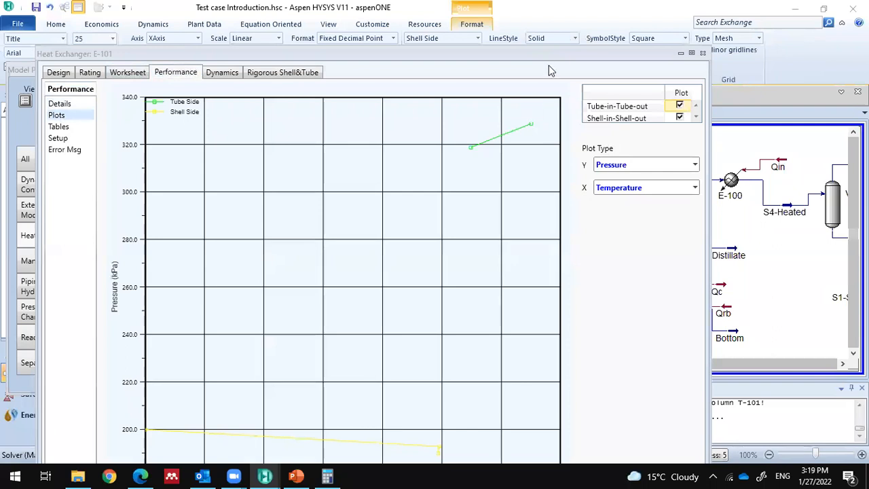
{"action": "left_click", "coordinate": [625, 165]}
{"action": "left_click", "coordinate": [624, 165]}
{"action": "left_click", "coordinate": [626, 166]}
{"action": "left_click", "coordinate": [625, 195]}
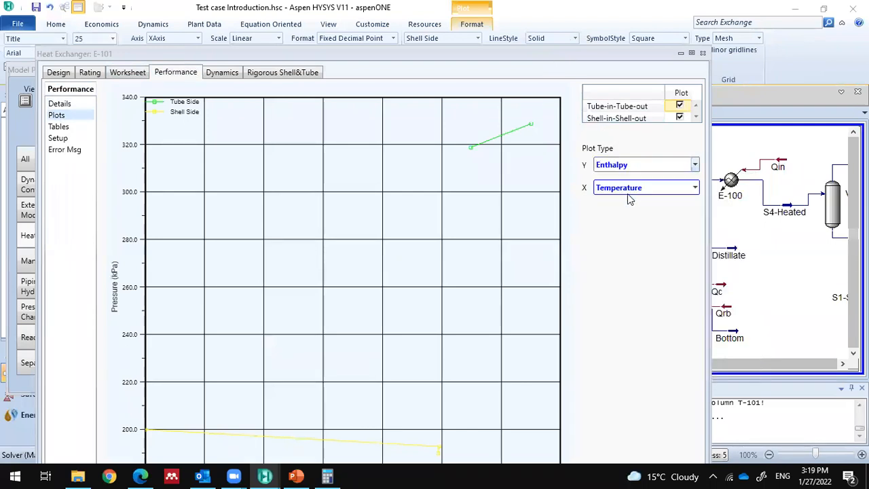
{"action": "left_click", "coordinate": [637, 166]}
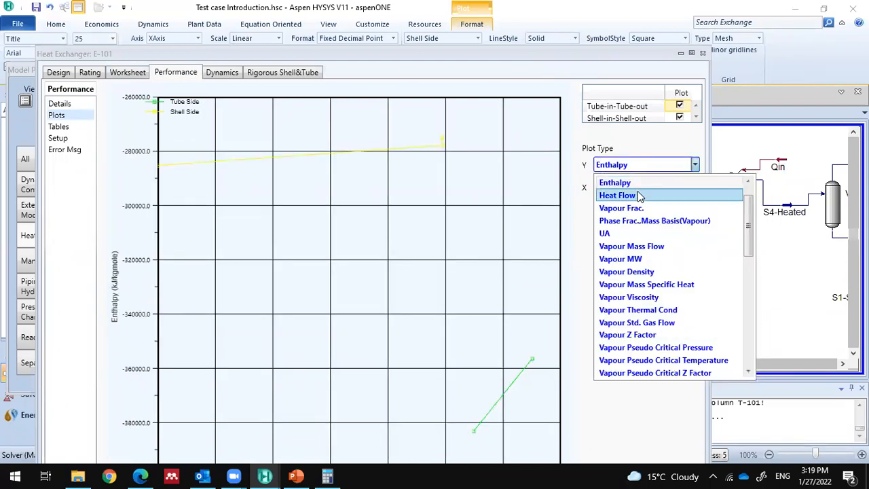
{"action": "left_click", "coordinate": [637, 194]}
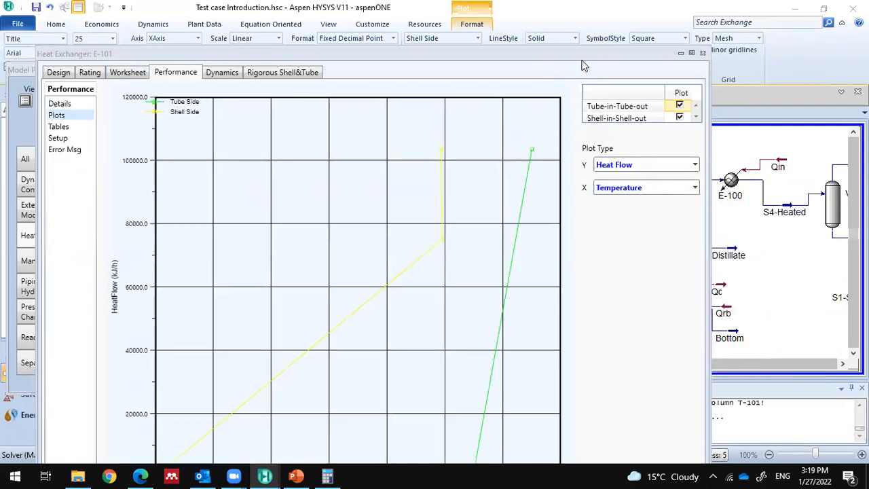
Step: Examine E-101's exchanger model, tube and shell passes, first-pass flow options and shell type in the design parameters without changing them
{"action": "left_click", "coordinate": [59, 72]}
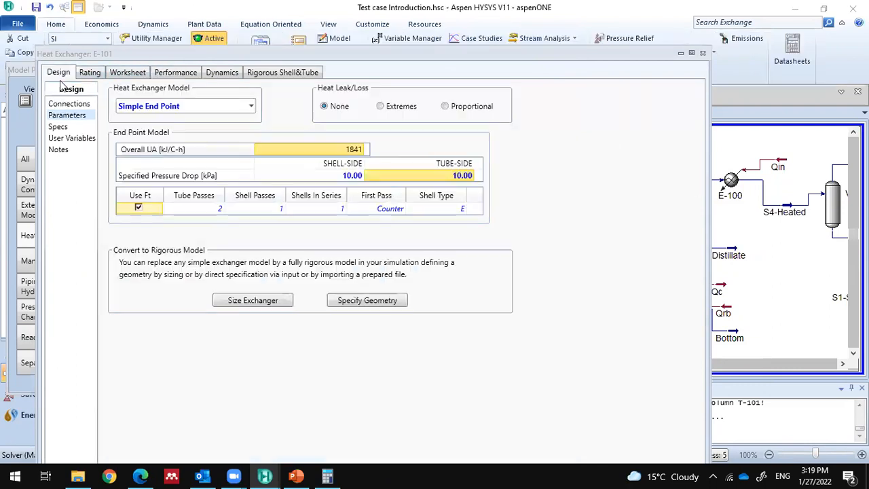
{"action": "left_click", "coordinate": [385, 208]}
{"action": "left_click", "coordinate": [188, 106]}
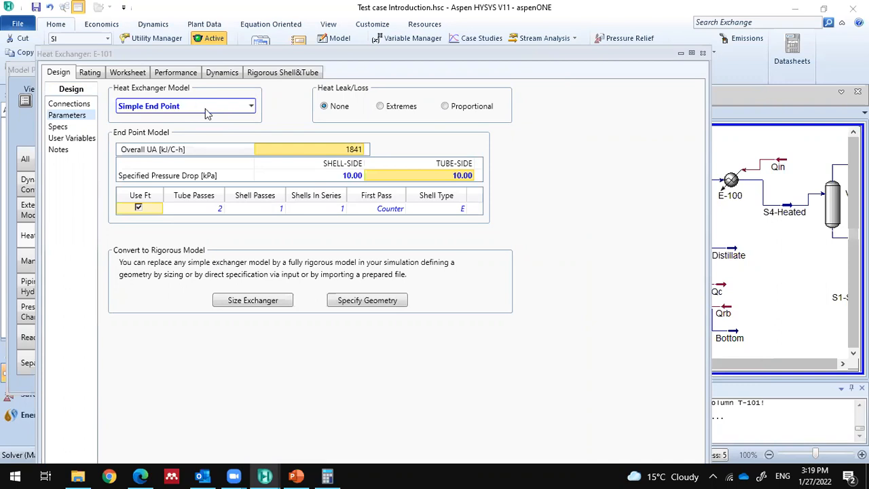
{"action": "left_click", "coordinate": [214, 212]}
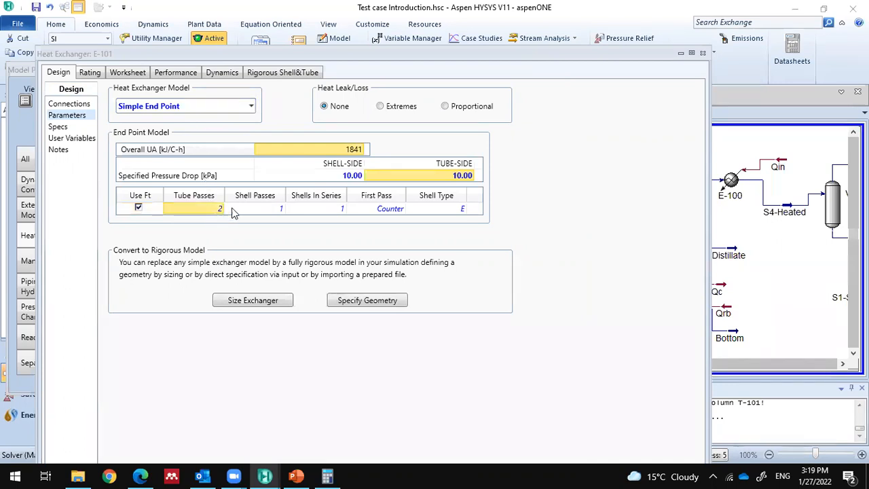
{"action": "left_click", "coordinate": [237, 211]}
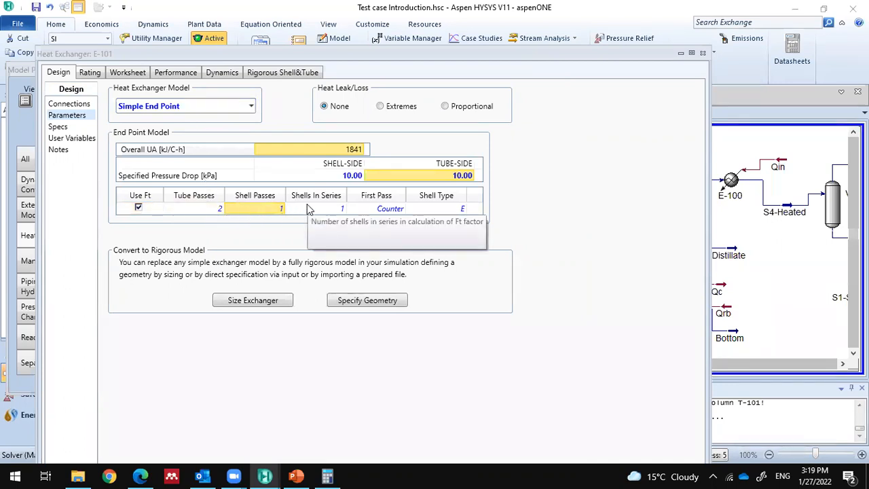
{"action": "left_click", "coordinate": [220, 211]}
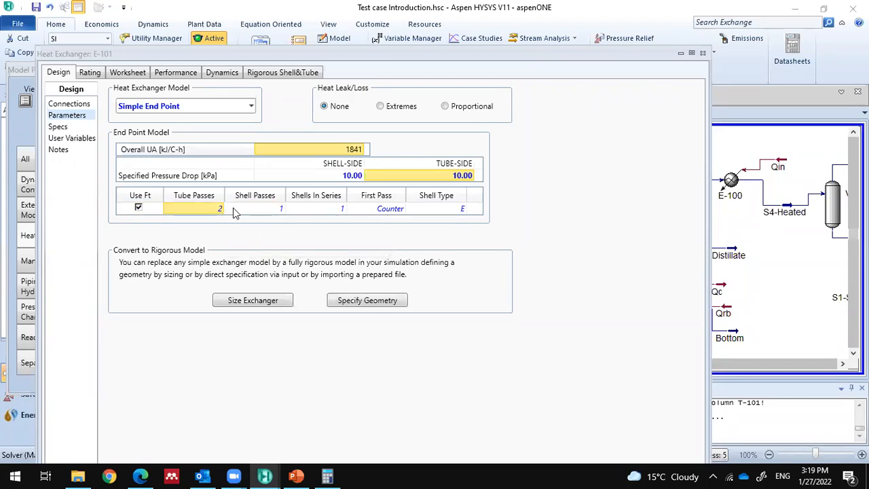
{"action": "left_click", "coordinate": [243, 208]}
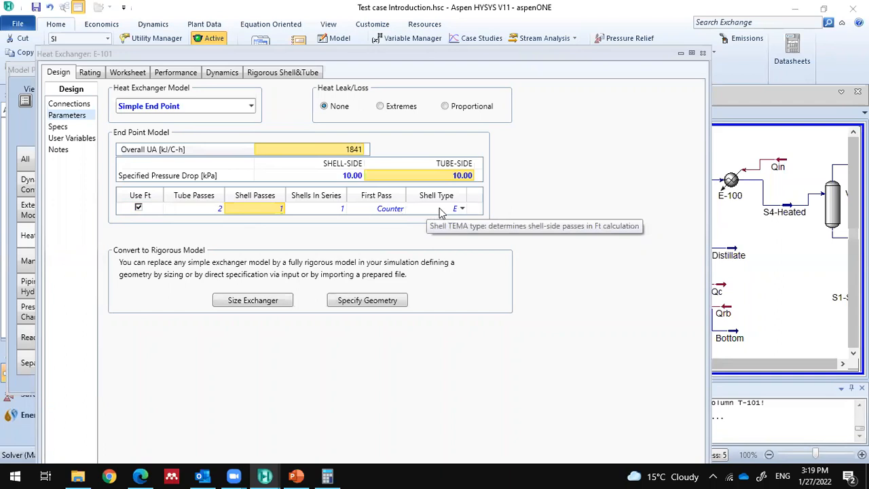
{"action": "left_click", "coordinate": [393, 210]}
{"action": "left_click", "coordinate": [402, 209]}
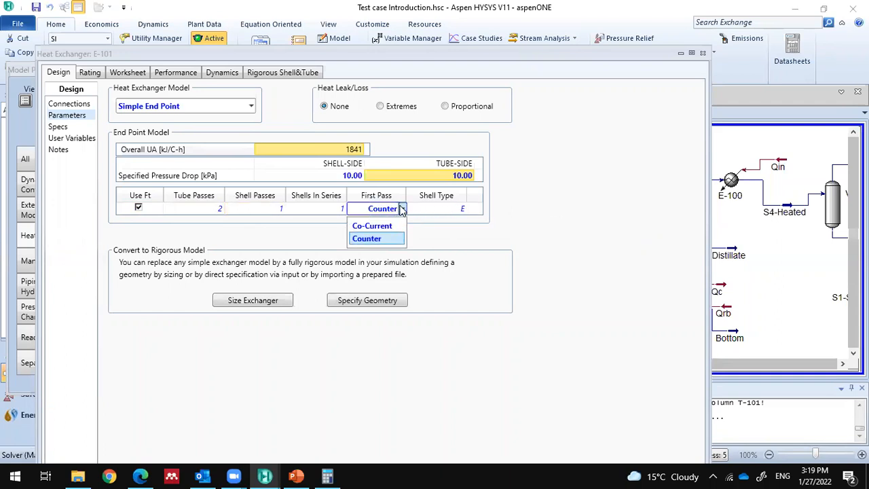
{"action": "left_click", "coordinate": [419, 233]}
{"action": "left_click", "coordinate": [464, 207]}
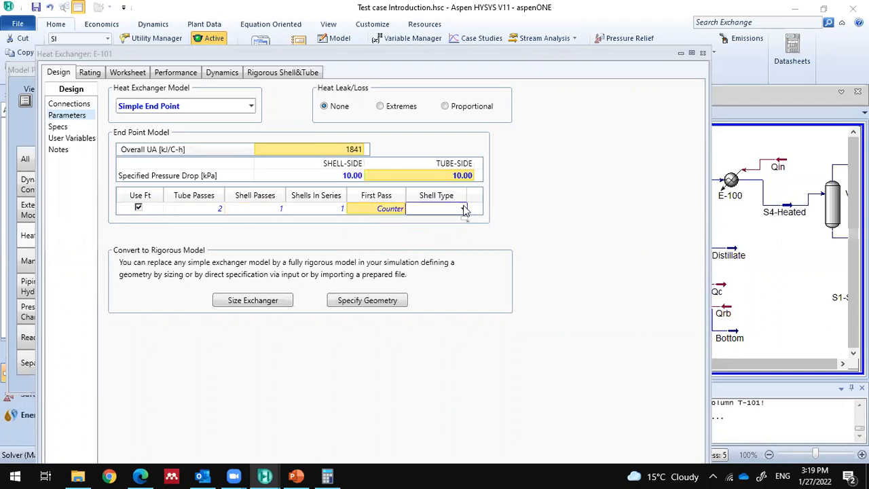
{"action": "left_click", "coordinate": [513, 214]}
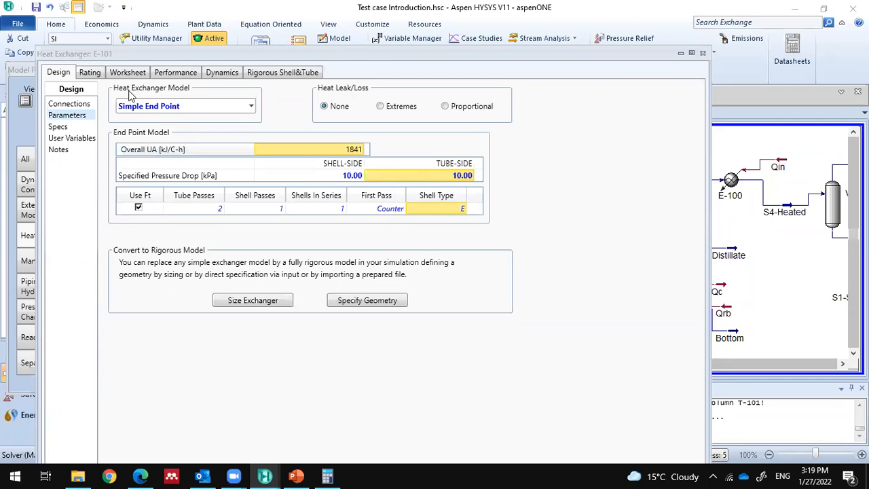
Step: Review E-101's stream properties and open its solver specifications and unknown variables
{"action": "left_click", "coordinate": [136, 73]}
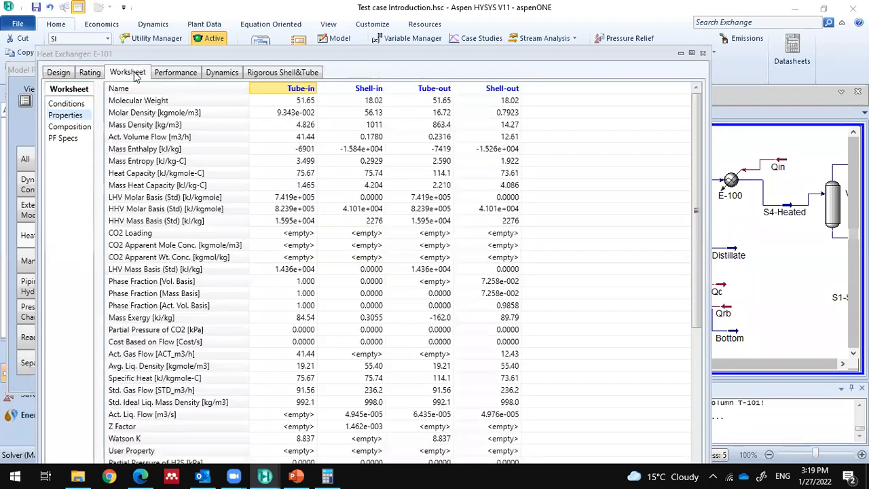
{"action": "left_click", "coordinate": [67, 75]}
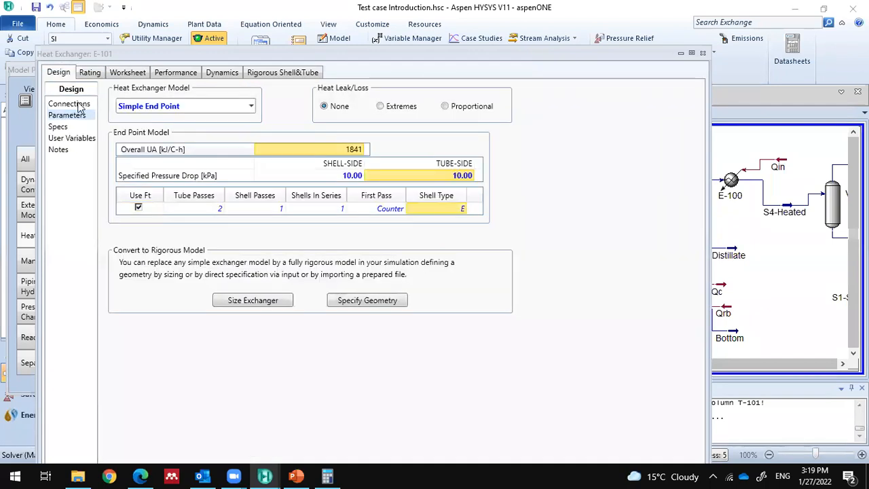
{"action": "left_click", "coordinate": [58, 127]}
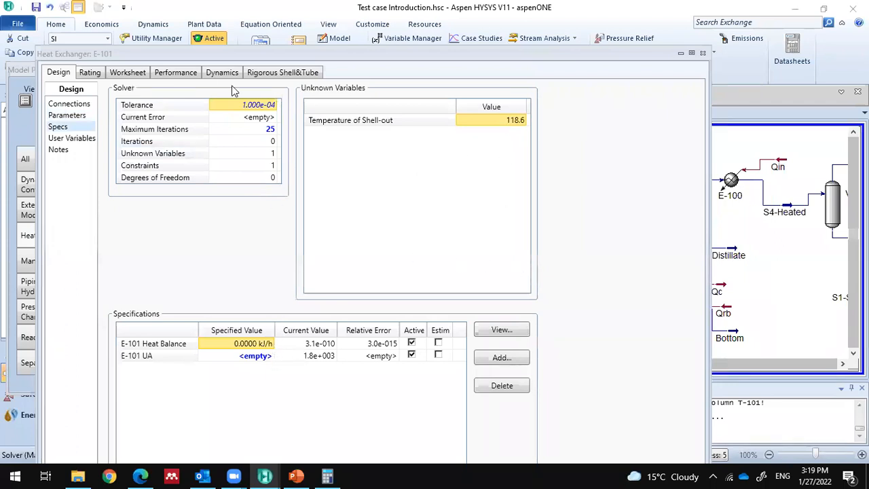
Step: Add a new exchanger specification to E-101 and view the available specification types, keeping Delta Temp
{"action": "left_click_drag", "start_coordinate": [171, 56], "coordinate": [175, 24]}
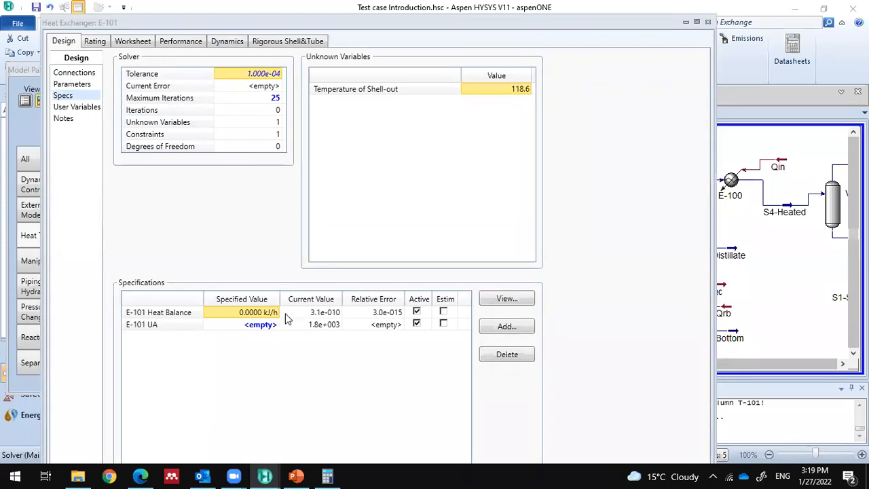
{"action": "left_click", "coordinate": [252, 326]}
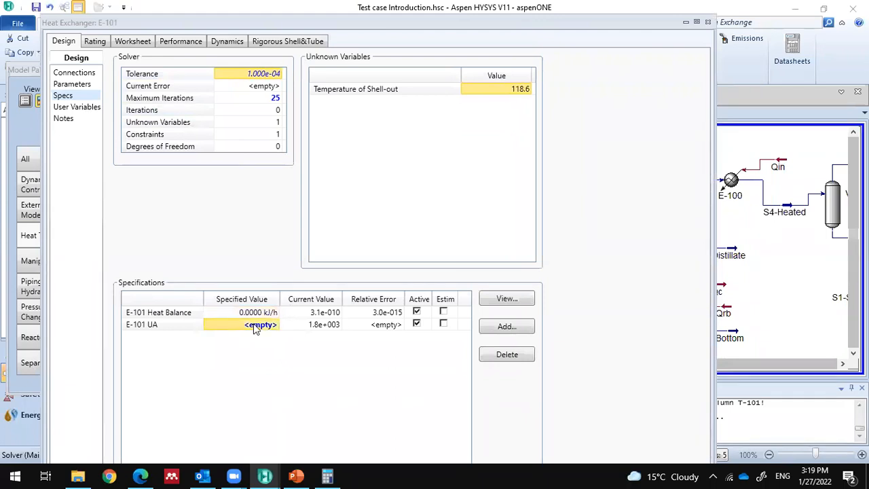
{"action": "left_click", "coordinate": [252, 315]}
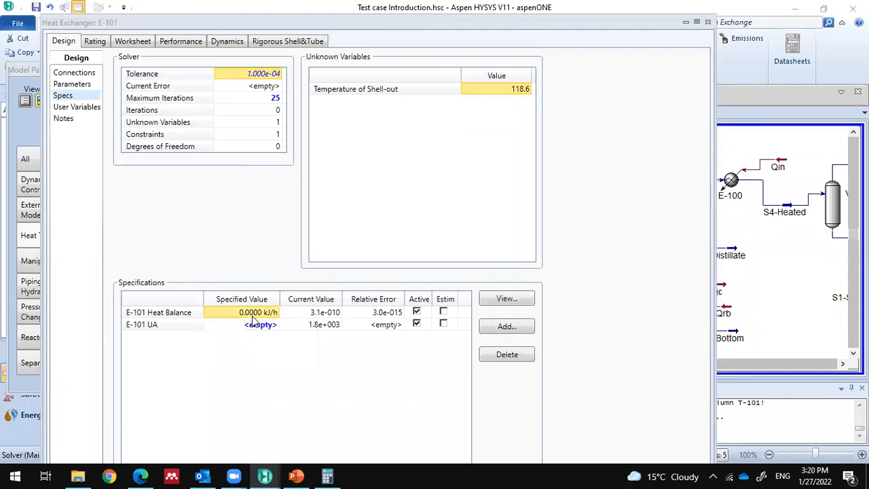
{"action": "left_click", "coordinate": [506, 329]}
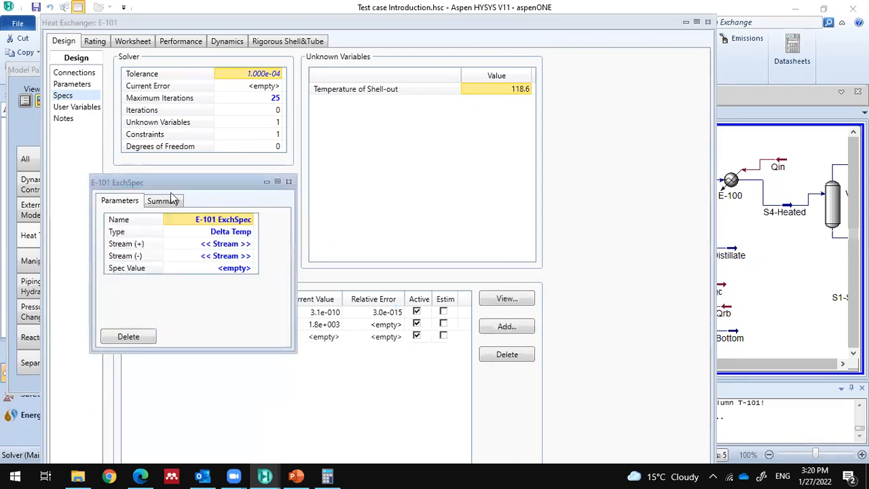
{"action": "left_click_drag", "start_coordinate": [169, 182], "coordinate": [185, 167]}
{"action": "left_click", "coordinate": [262, 216]}
{"action": "left_click", "coordinate": [265, 216]}
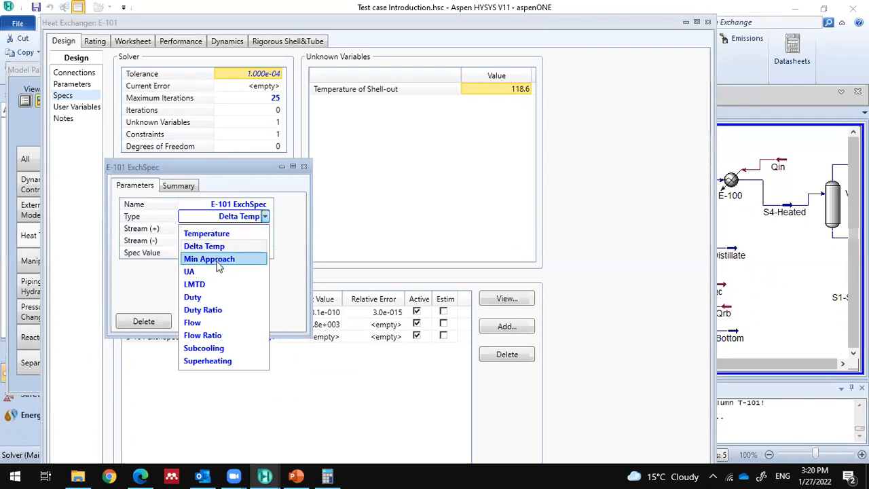
{"action": "left_click", "coordinate": [286, 204]}
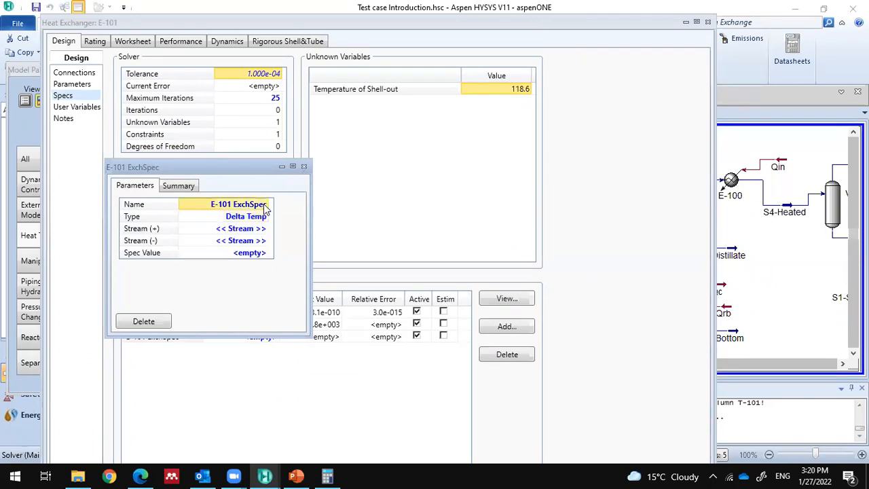
Step: View the stream choices for the new specification's Stream (+) without selecting one, and close the specification and E-101
{"action": "left_click", "coordinate": [265, 229]}
{"action": "left_click", "coordinate": [265, 229]}
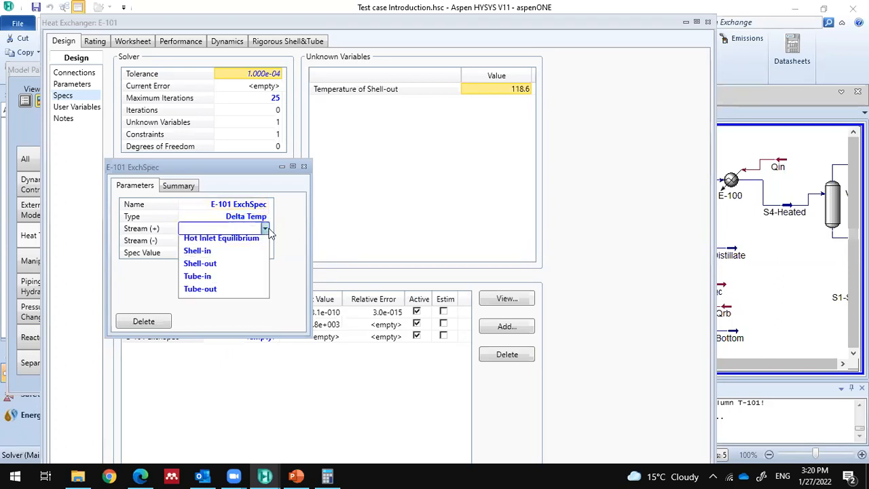
{"action": "left_click", "coordinate": [306, 166]}
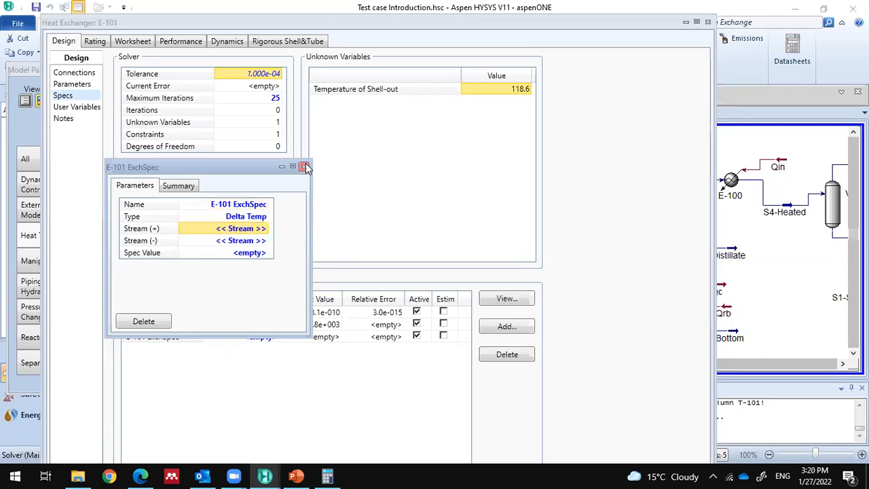
{"action": "left_click", "coordinate": [295, 167]}
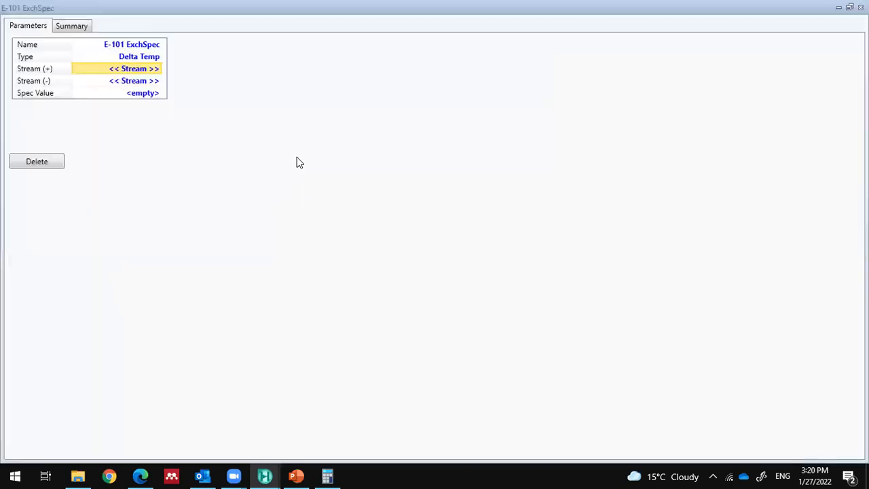
{"action": "double_click", "coordinate": [42, 13]}
{"action": "left_click", "coordinate": [222, 192]}
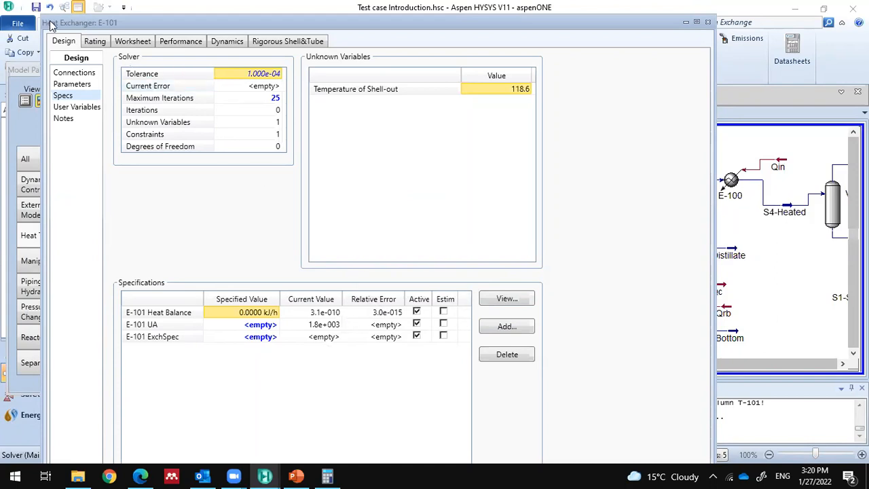
{"action": "left_click_drag", "start_coordinate": [50, 23], "coordinate": [28, 105]}
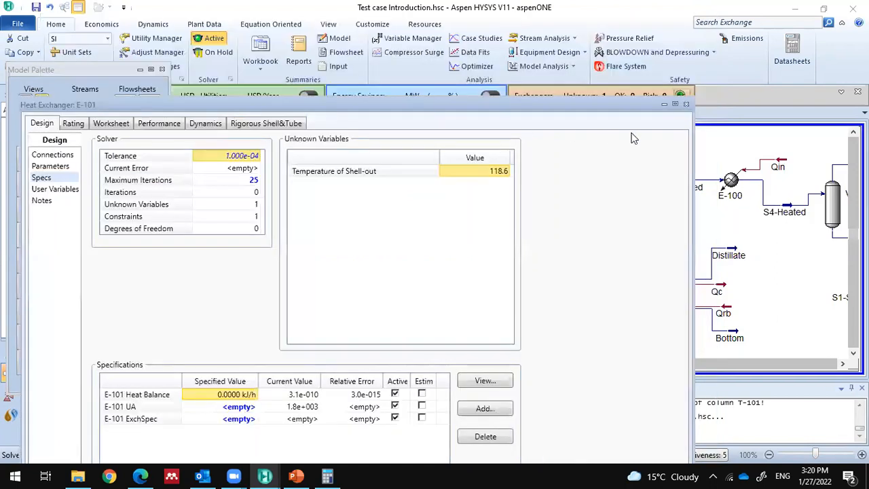
{"action": "left_click", "coordinate": [686, 104]}
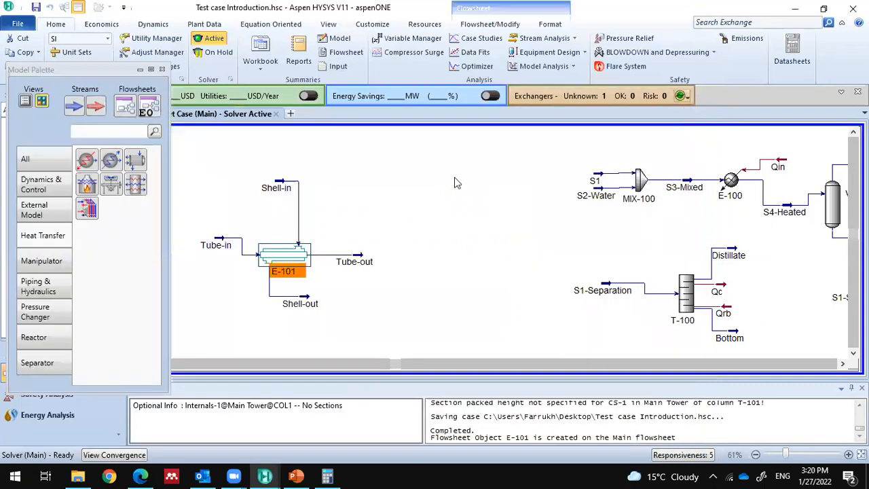
Step: Reopen E-101, view its overall rating and sizing data, and open the sizing options for converting it to a rigorous exchanger
{"action": "left_click", "coordinate": [300, 258]}
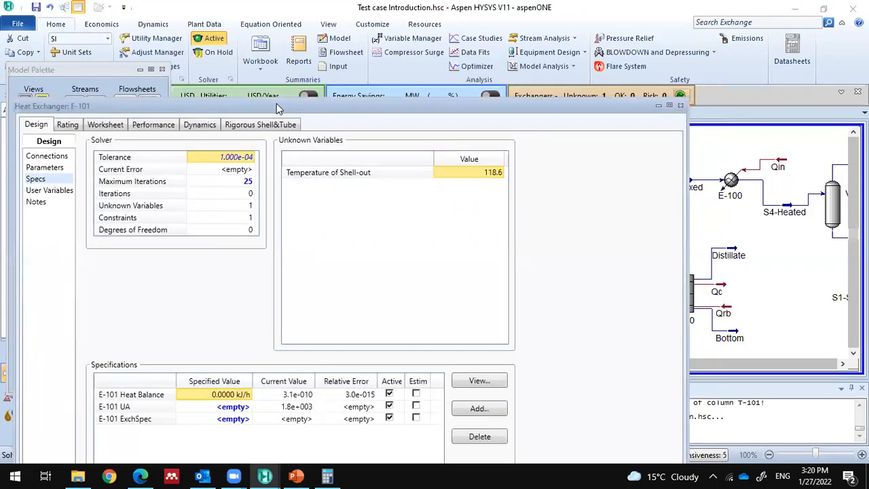
{"action": "left_click_drag", "start_coordinate": [276, 103], "coordinate": [379, 42]}
{"action": "left_click", "coordinate": [168, 65]}
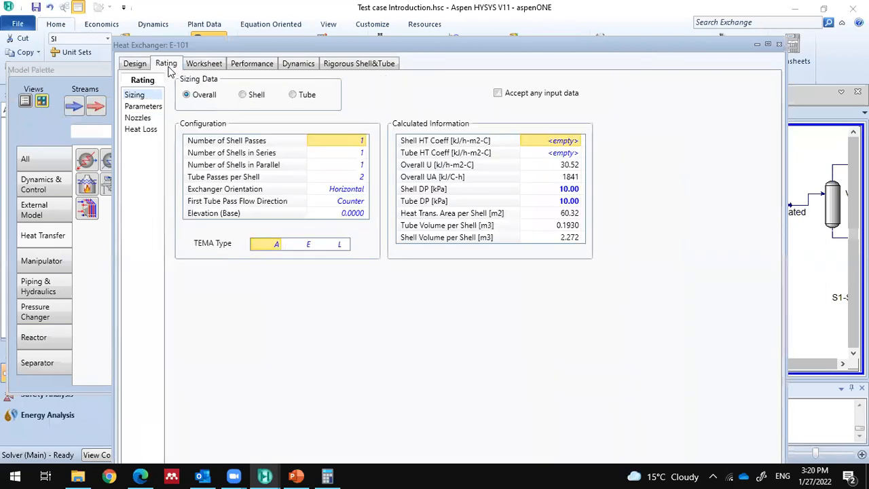
{"action": "left_click", "coordinate": [135, 65]}
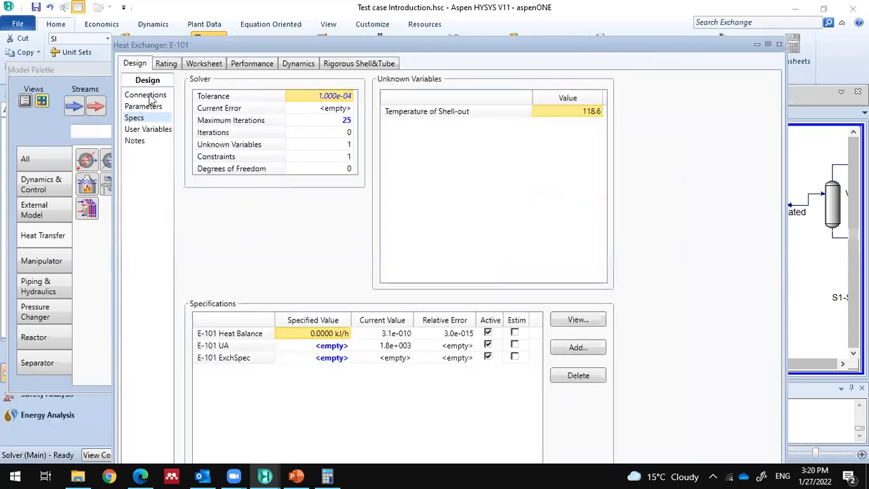
{"action": "left_click", "coordinate": [146, 95]}
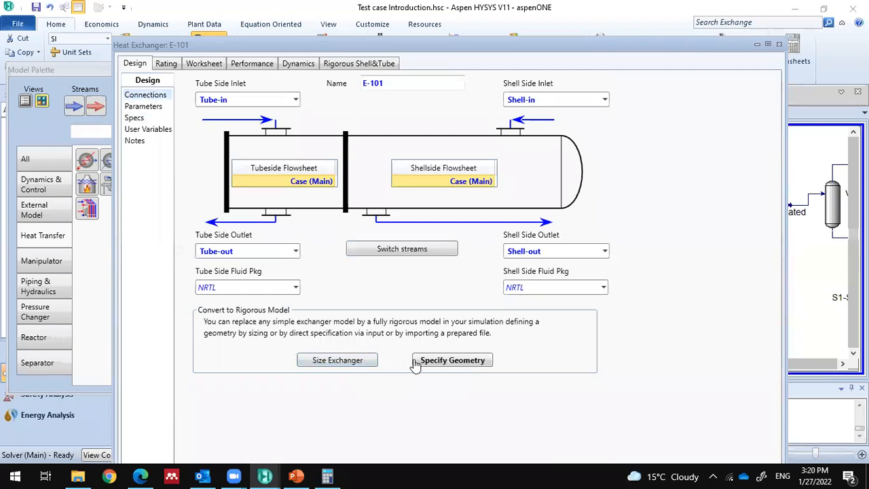
{"action": "left_click", "coordinate": [358, 362]}
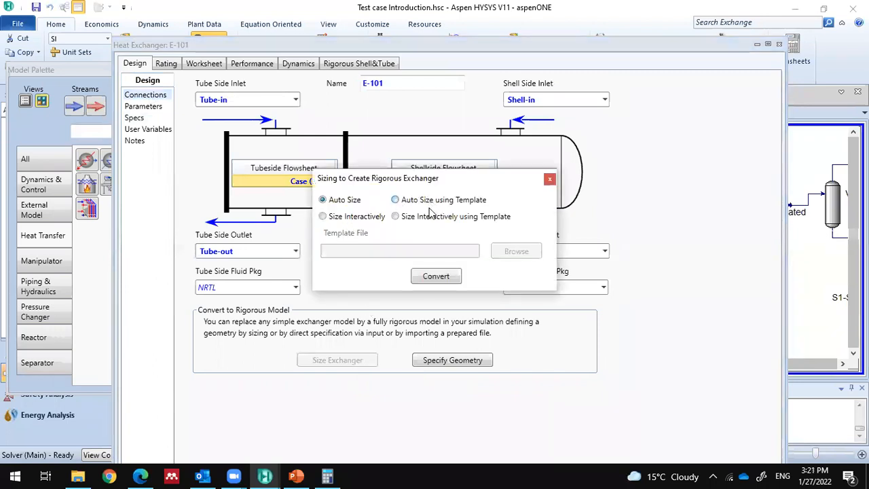
Step: Start converting exchanger E-101 with interactive sizing and set its TEMA front head to B - bonnet bolted or integral with tubesheet
{"action": "left_click", "coordinate": [368, 220]}
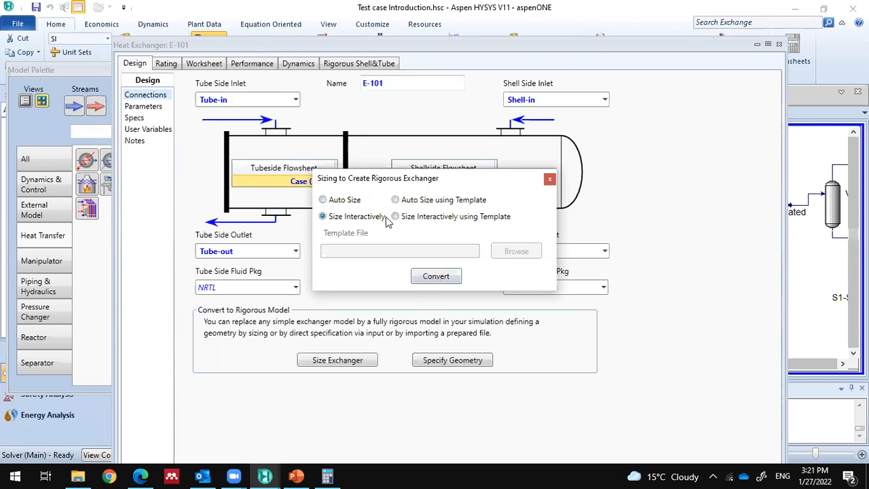
{"action": "left_click", "coordinate": [435, 277]}
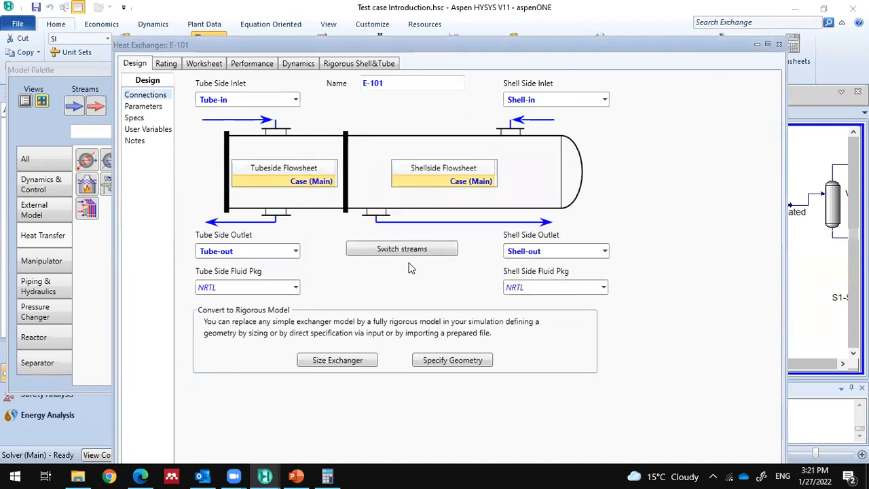
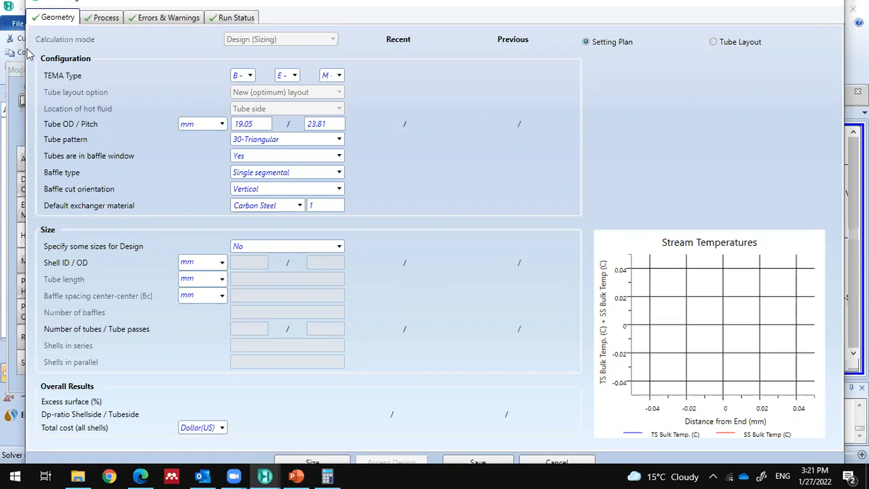
{"action": "left_click", "coordinate": [250, 78]}
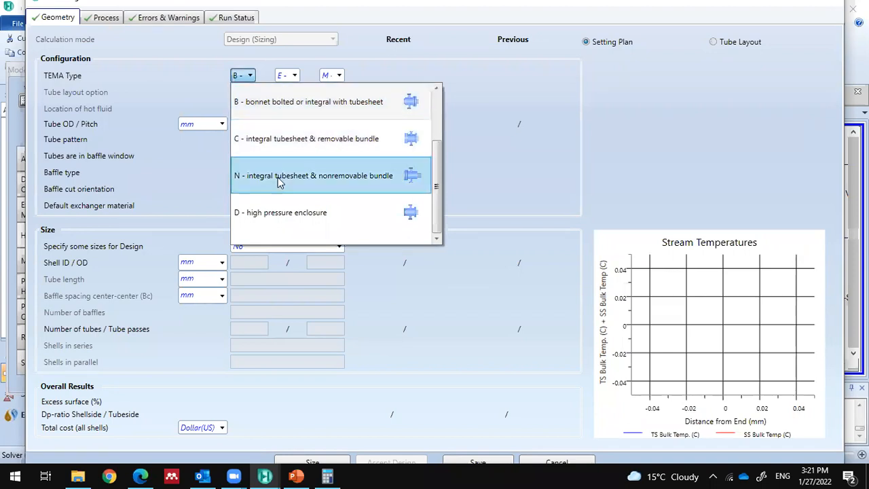
{"action": "scroll", "coordinate": [435, 146], "scroll_direction": "up", "scroll_amount": 2}
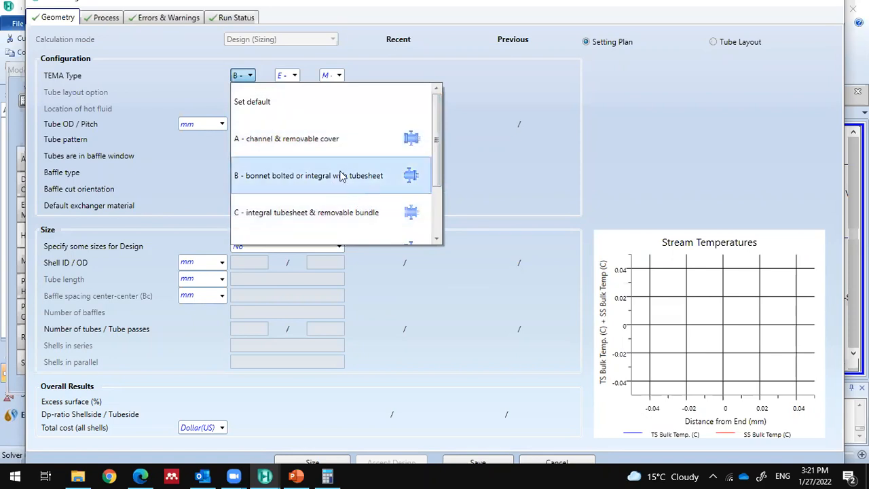
{"action": "left_click", "coordinate": [322, 178]}
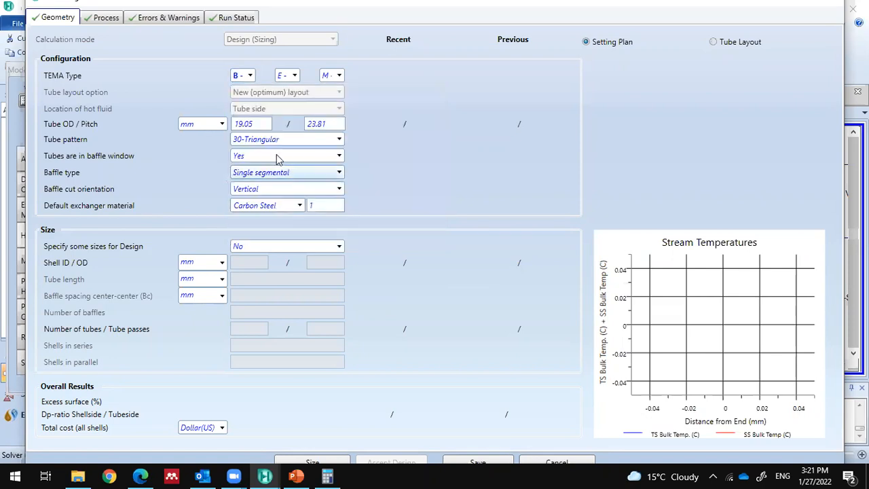
Step: Set the exchanger's TEMA shell type to F - two pass shell with long. baffle and its rear head to M - bonnet
{"action": "left_click", "coordinate": [293, 76]}
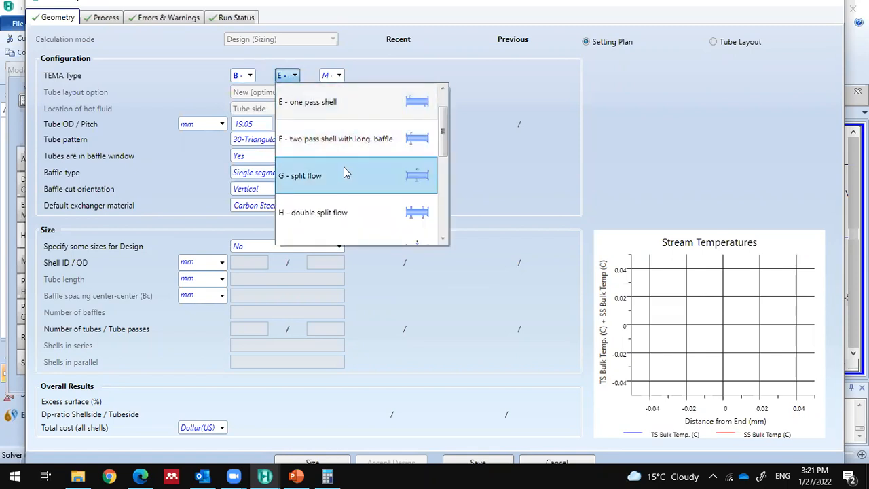
{"action": "scroll", "coordinate": [363, 224], "scroll_direction": "down", "scroll_amount": 5}
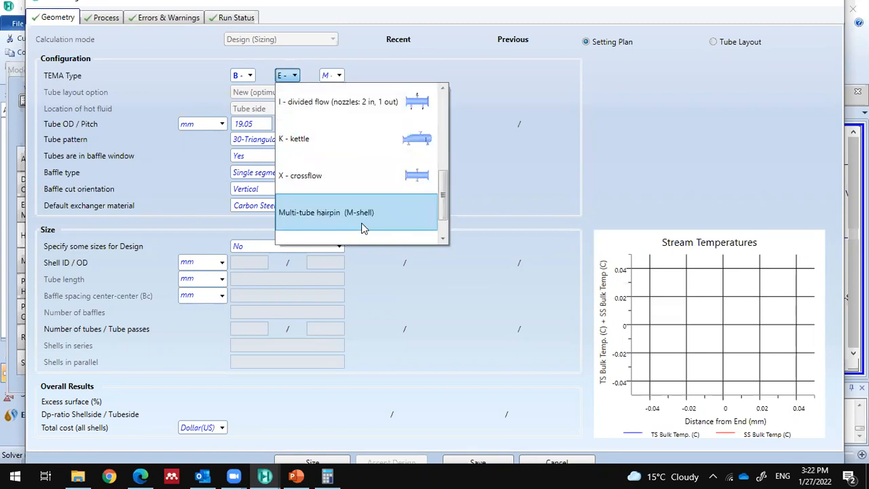
{"action": "scroll", "coordinate": [360, 227], "scroll_direction": "up", "scroll_amount": 5}
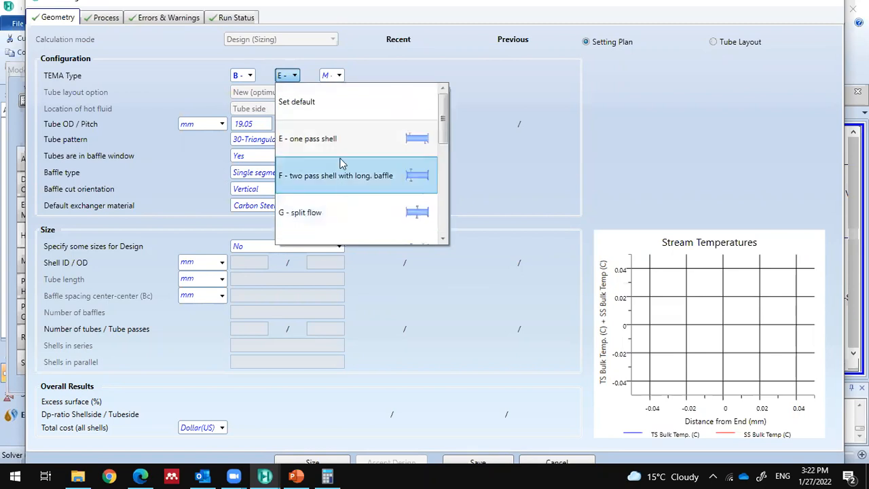
{"action": "left_click", "coordinate": [343, 177]}
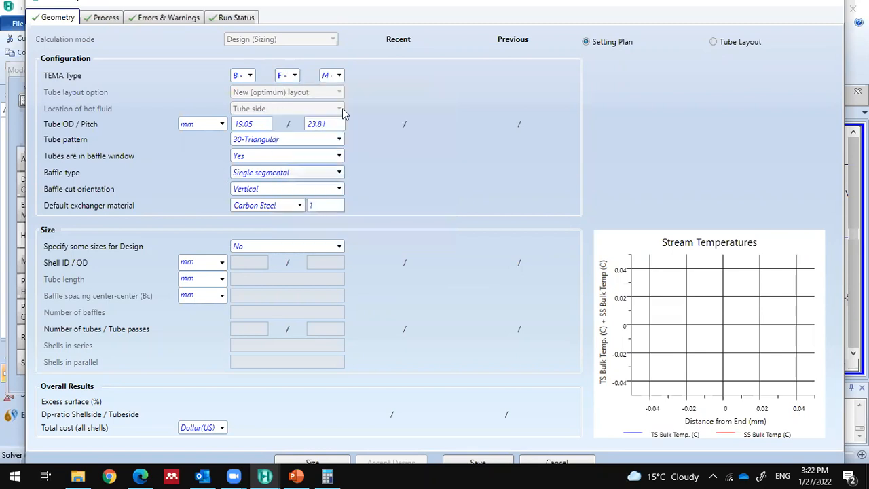
{"action": "left_click", "coordinate": [333, 76]}
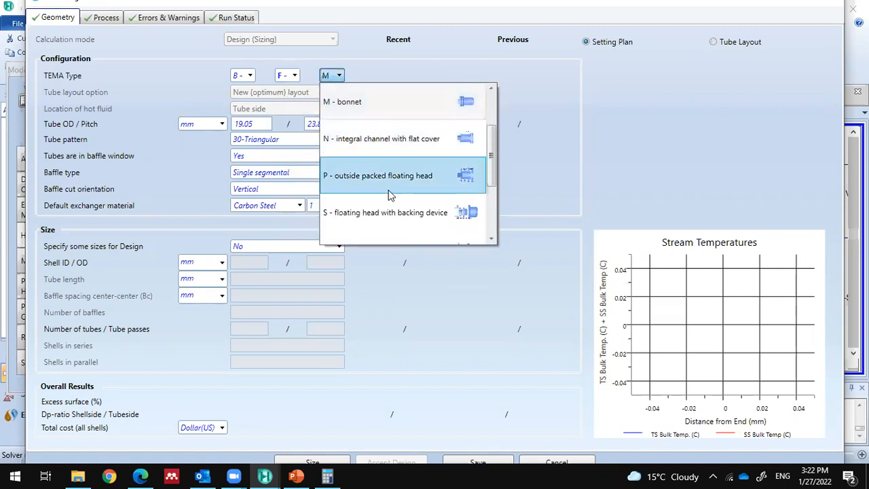
{"action": "scroll", "coordinate": [390, 185], "scroll_direction": "down", "scroll_amount": 1}
{"action": "scroll", "coordinate": [395, 140], "scroll_direction": "up", "scroll_amount": 3}
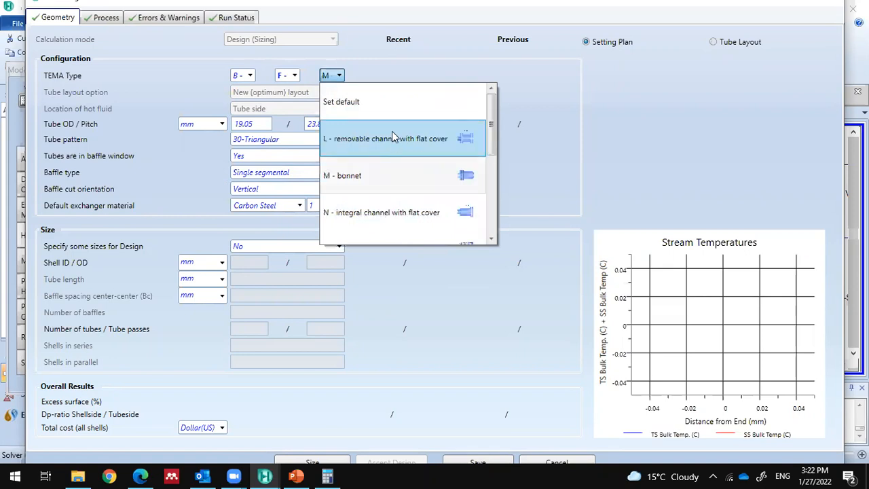
{"action": "left_click", "coordinate": [387, 113]}
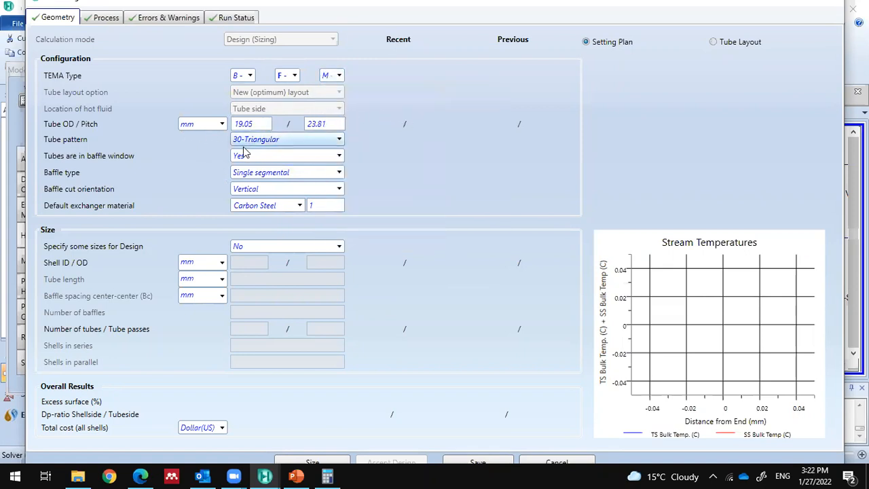
Step: Set the tube pattern to 45-Rotated Sqr. and run the exchanger sizing
{"action": "left_click", "coordinate": [298, 142]}
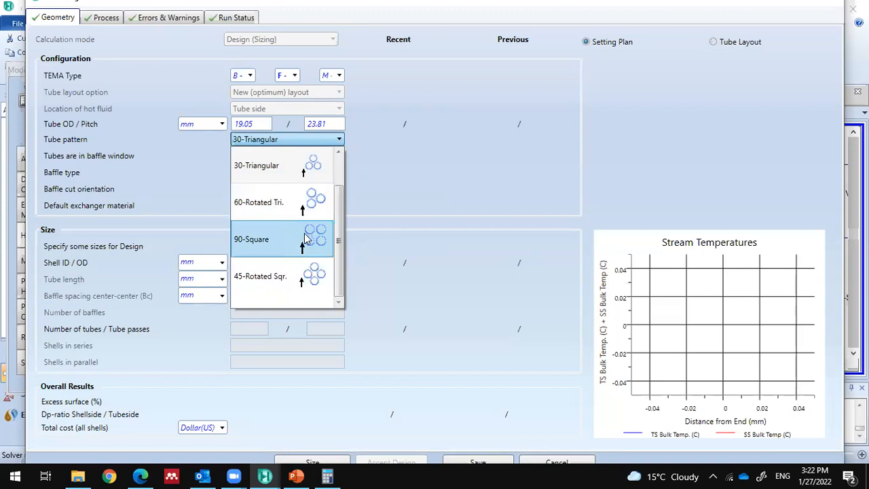
{"action": "left_click", "coordinate": [301, 265]}
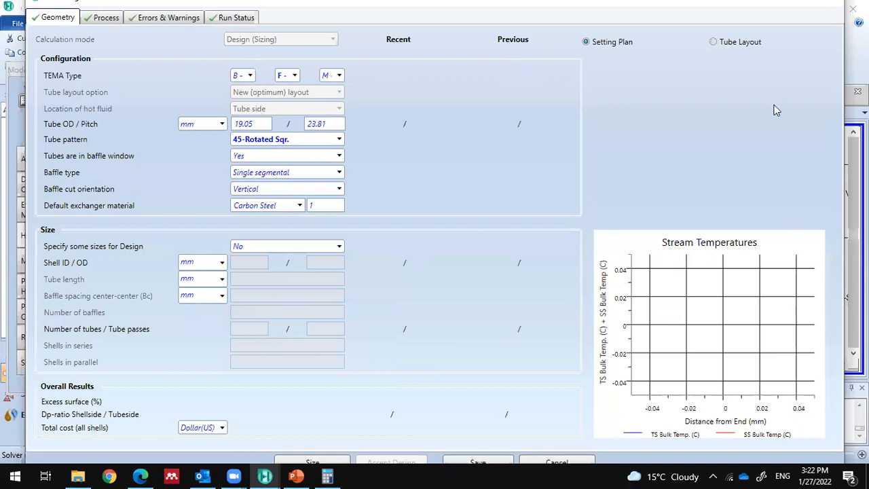
{"action": "double_click", "coordinate": [401, 5]}
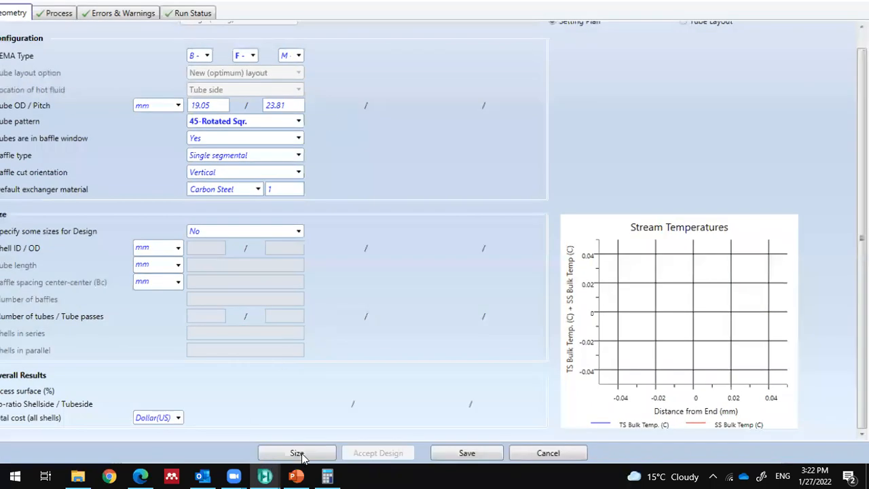
{"action": "left_click", "coordinate": [299, 454]}
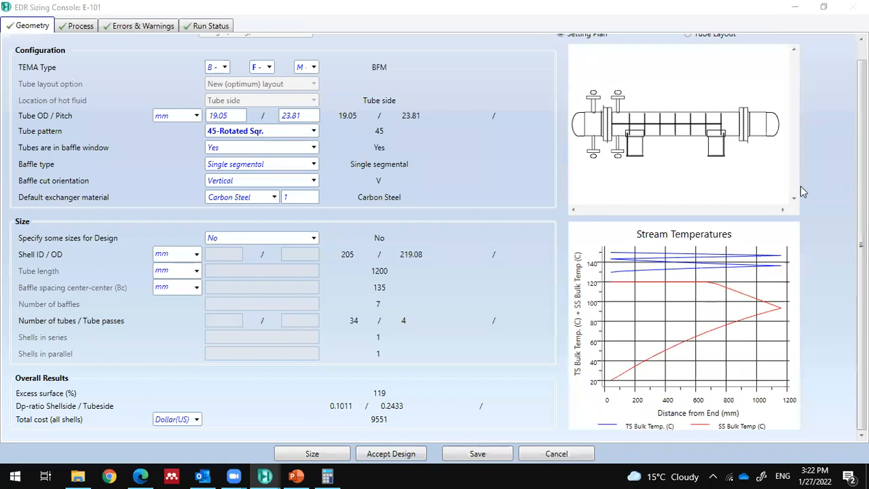
Step: Examine the sizing results for E-101, covering geometry, stream temperatures, cost, process conditions, warnings and run status
{"action": "mouse_move", "coordinate": [671, 278]}
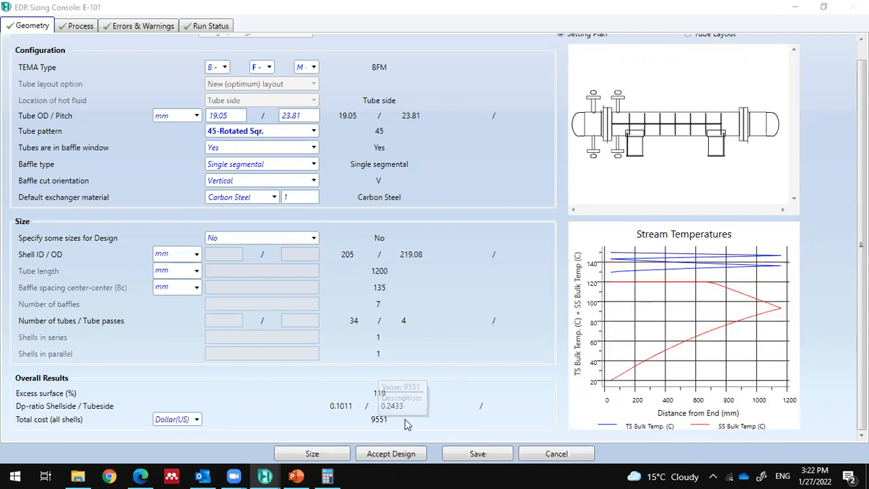
{"action": "left_click", "coordinate": [85, 27]}
{"action": "left_click", "coordinate": [123, 27]}
{"action": "left_click", "coordinate": [191, 26]}
{"action": "left_click", "coordinate": [124, 27]}
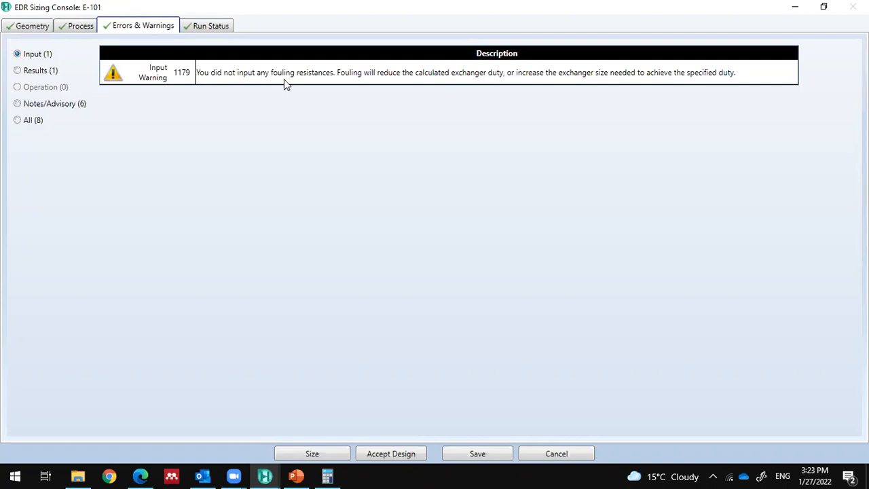
{"action": "left_click", "coordinate": [27, 26]}
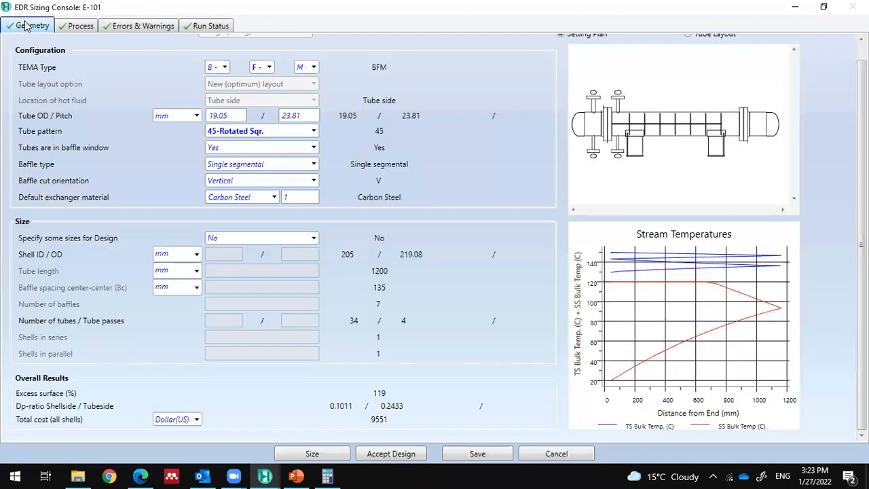
{"action": "left_click", "coordinate": [72, 26]}
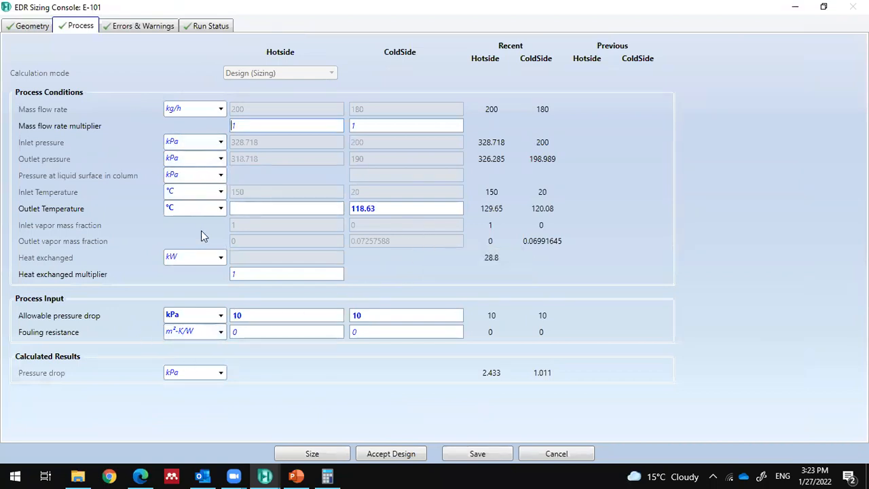
{"action": "left_click", "coordinate": [35, 26]}
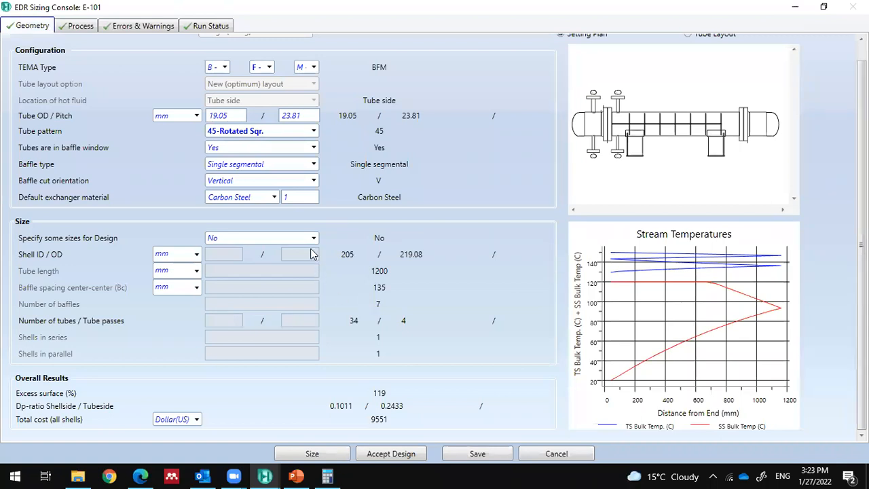
{"action": "scroll", "coordinate": [314, 250], "scroll_direction": "up", "scroll_amount": 1}
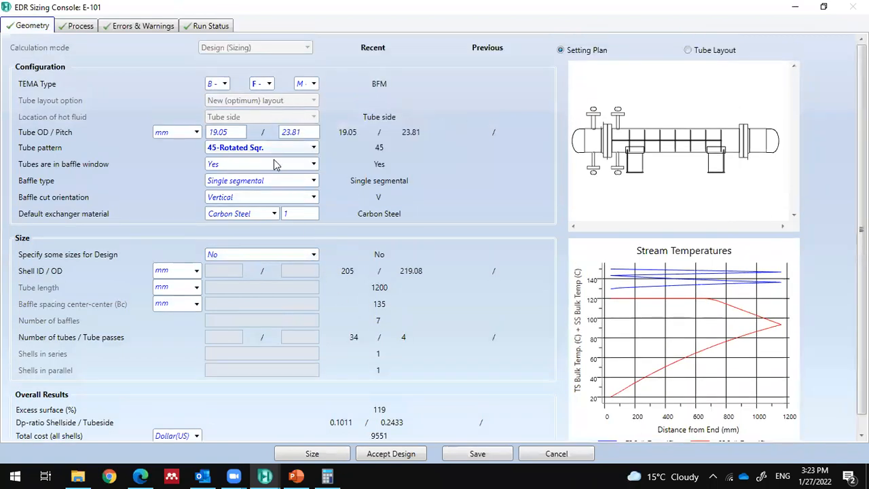
Step: Cancel the sizing session for E-101 without saving and close the heat exchanger window
{"action": "double_click", "coordinate": [69, 8]}
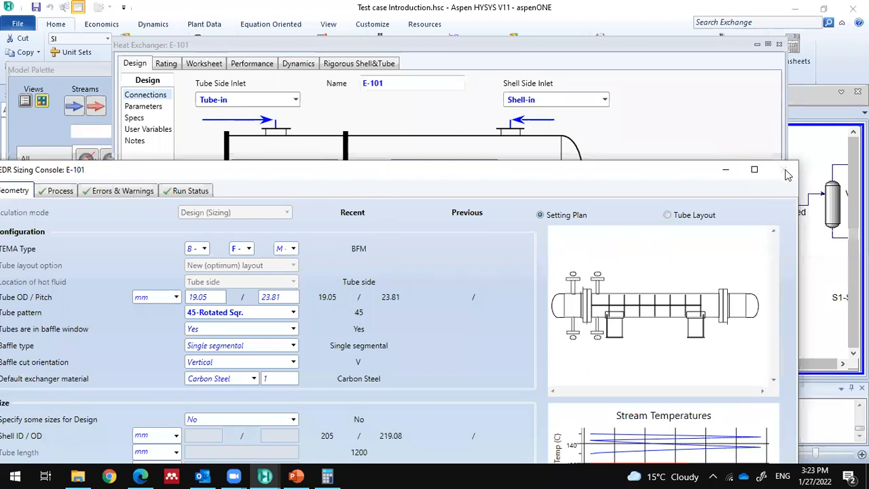
{"action": "double_click", "coordinate": [656, 174]}
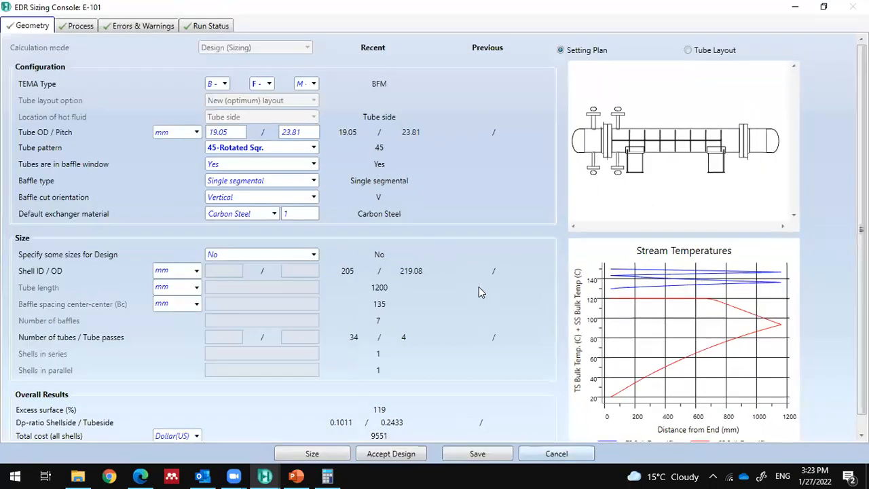
{"action": "left_click", "coordinate": [479, 286]}
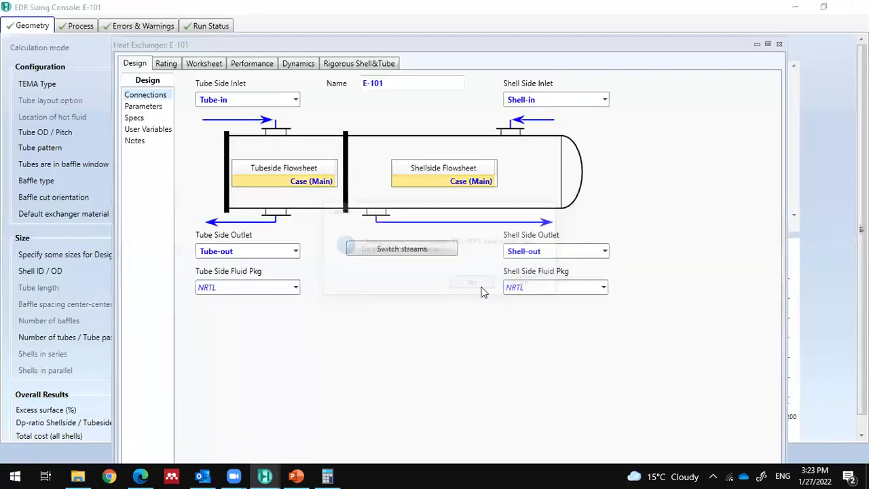
{"action": "left_click", "coordinate": [779, 44]}
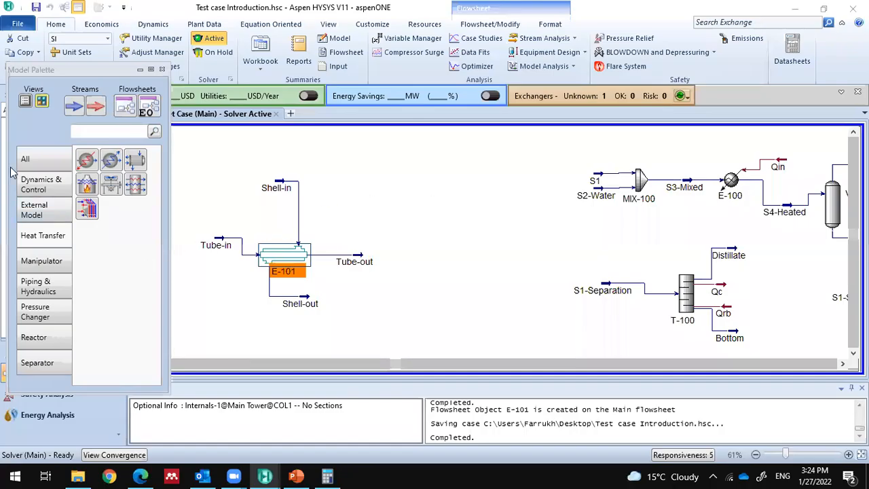
Step: Show all unit operation models in the model palette and move the palette clear of the flowsheet equipment
{"action": "left_click", "coordinate": [25, 163]}
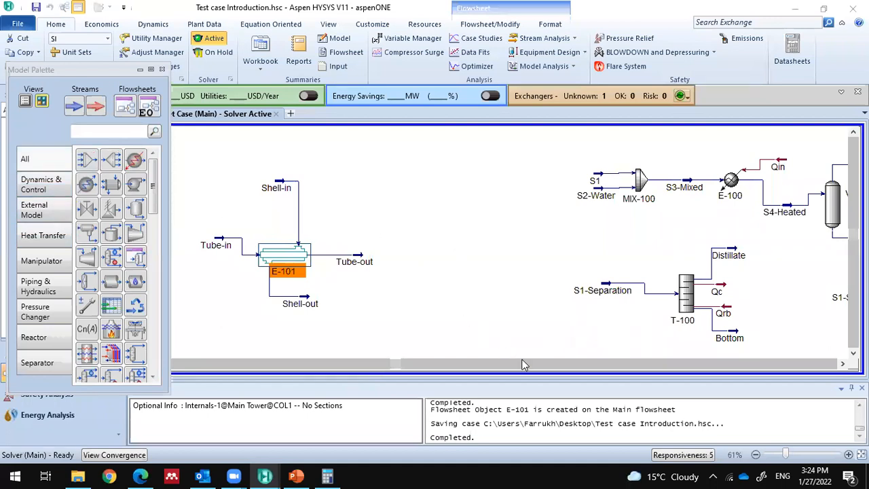
{"action": "left_click_drag", "start_coordinate": [412, 367], "coordinate": [423, 366]}
{"action": "scroll", "coordinate": [468, 257], "scroll_direction": "down", "scroll_amount": 1}
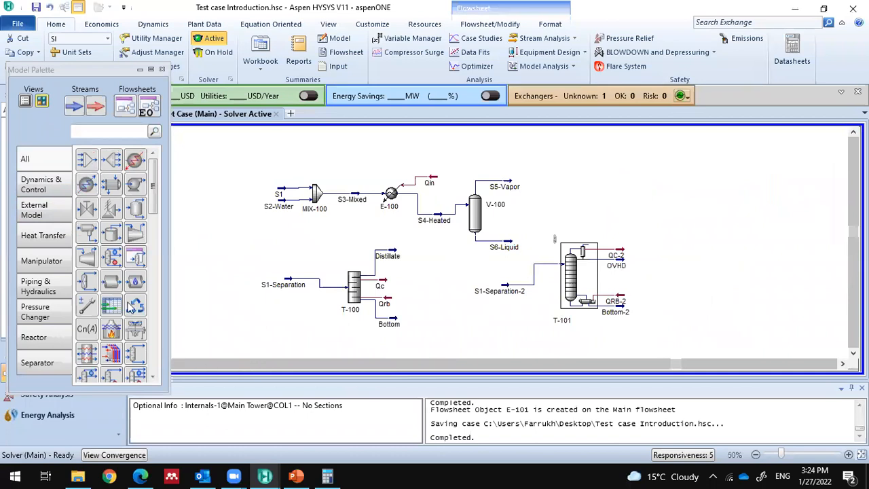
{"action": "left_click_drag", "start_coordinate": [57, 71], "coordinate": [201, 65]}
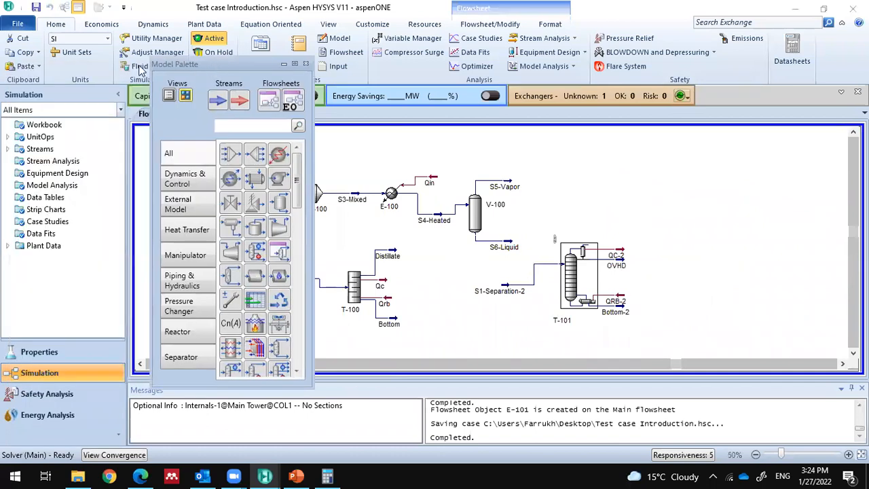
{"action": "left_click_drag", "start_coordinate": [139, 68], "coordinate": [139, 66]}
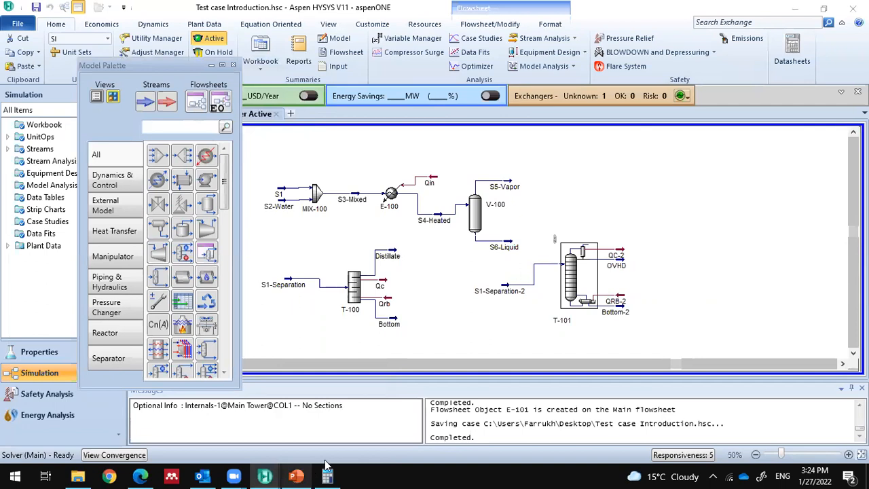
Step: Switch to the open PropyleneGlycol production case and clear the selection on its flowsheet
{"action": "mouse_move", "coordinate": [277, 475]}
{"action": "left_click", "coordinate": [250, 438]}
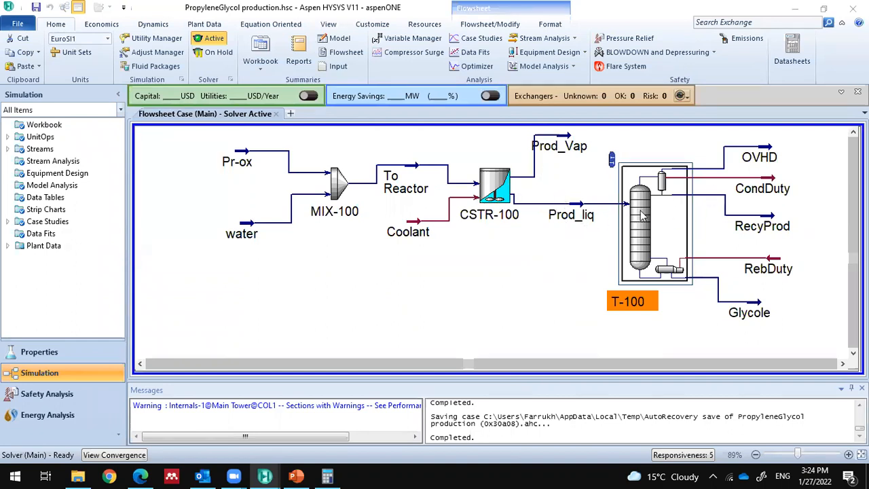
{"action": "left_click", "coordinate": [553, 245]}
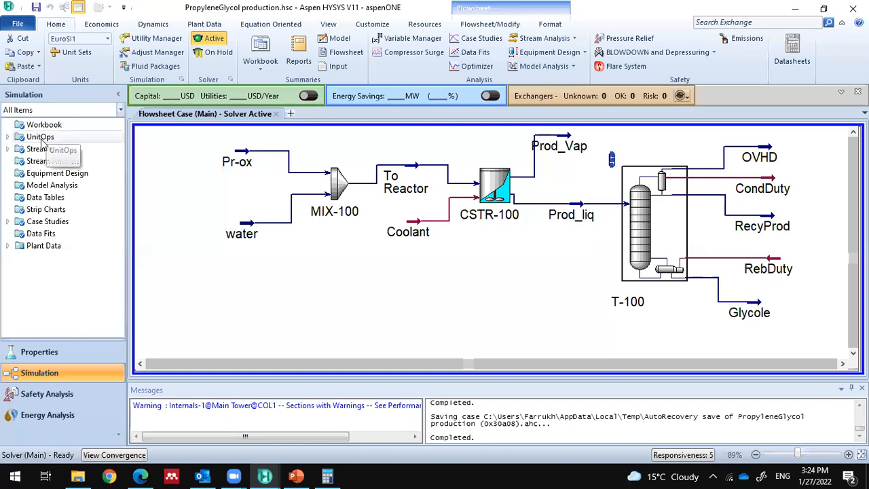
Step: Switch the case to the Properties environment and display its component lists
{"action": "left_click", "coordinate": [40, 356]}
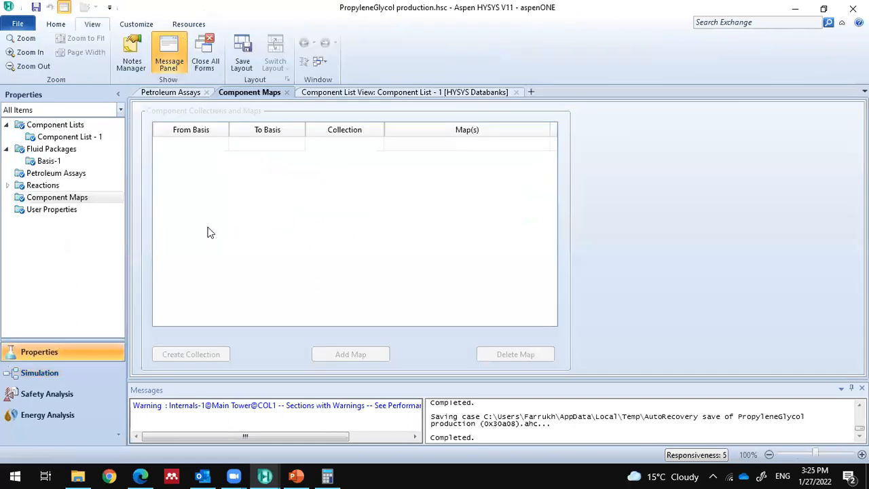
{"action": "left_click", "coordinate": [44, 139]}
{"action": "left_click", "coordinate": [65, 124]}
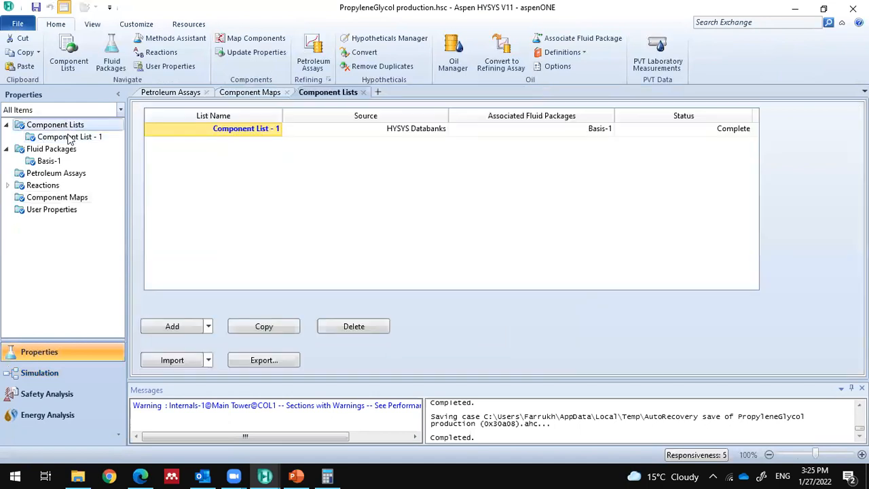
Step: Examine the components in Component List - 1 and the property package selection of fluid package Basis-1
{"action": "left_click", "coordinate": [74, 137]}
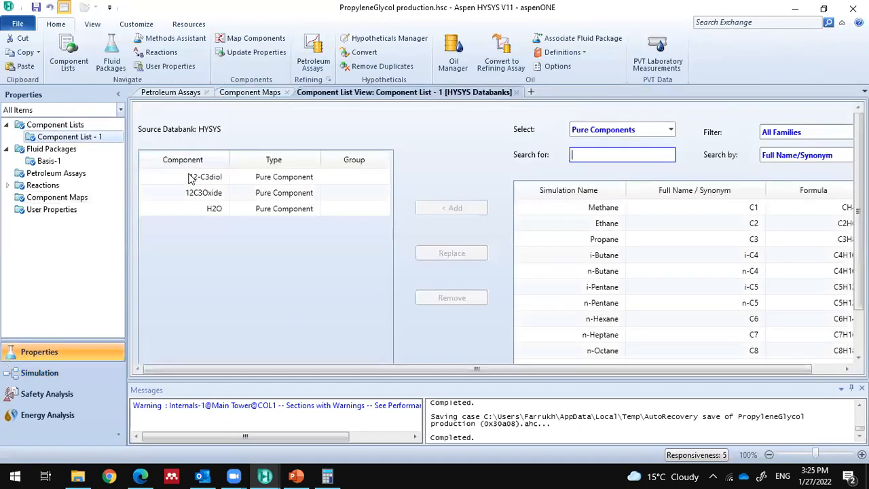
{"action": "left_click", "coordinate": [192, 179]}
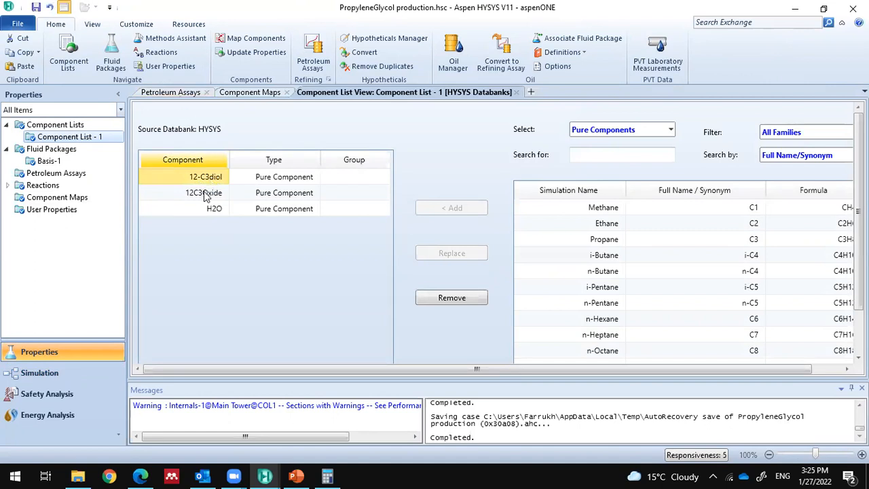
{"action": "left_click", "coordinate": [207, 194]}
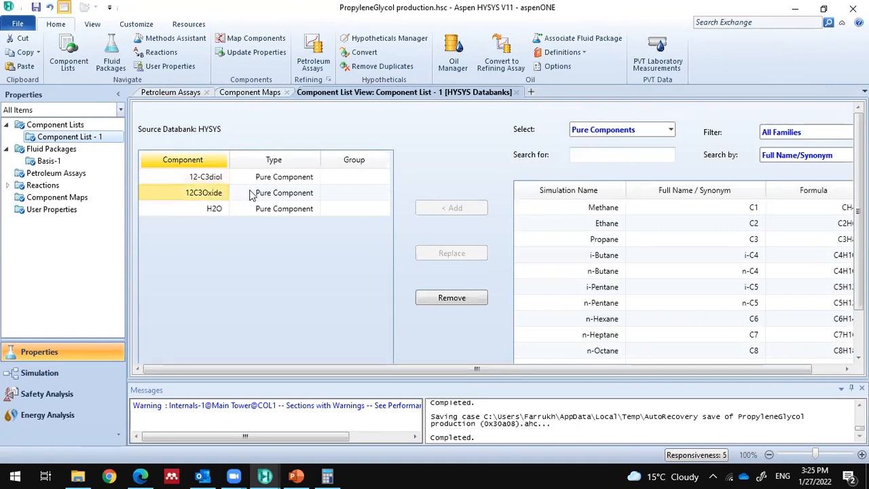
{"action": "left_click", "coordinate": [214, 212]}
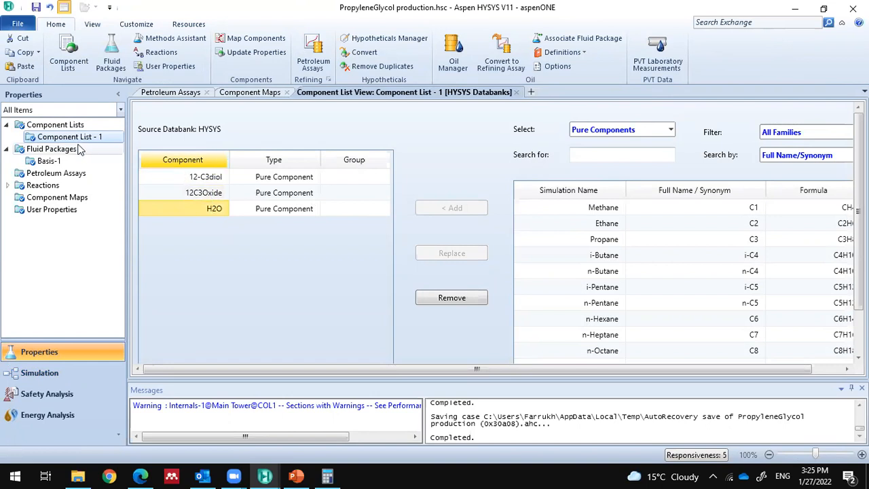
{"action": "left_click", "coordinate": [56, 162]}
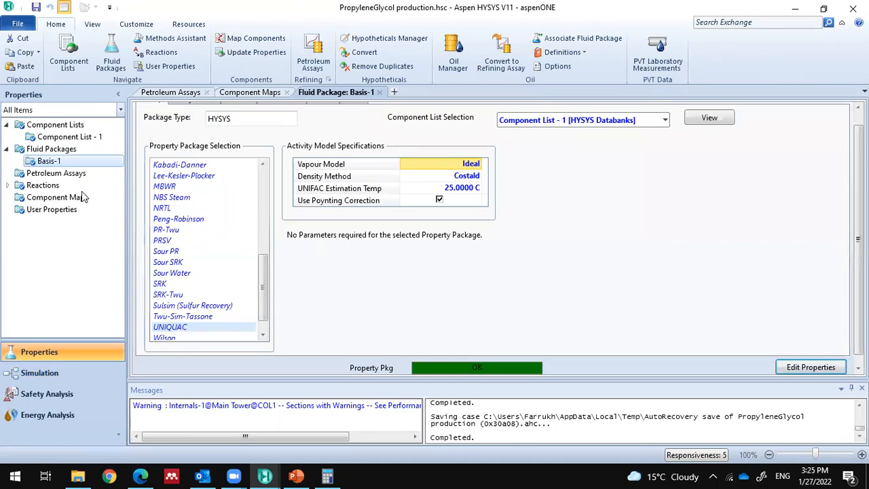
Step: Open kinetic reaction Rxn-1 in reaction set Set-1 and examine the stoichiometric coefficients of its components
{"action": "left_click", "coordinate": [38, 189]}
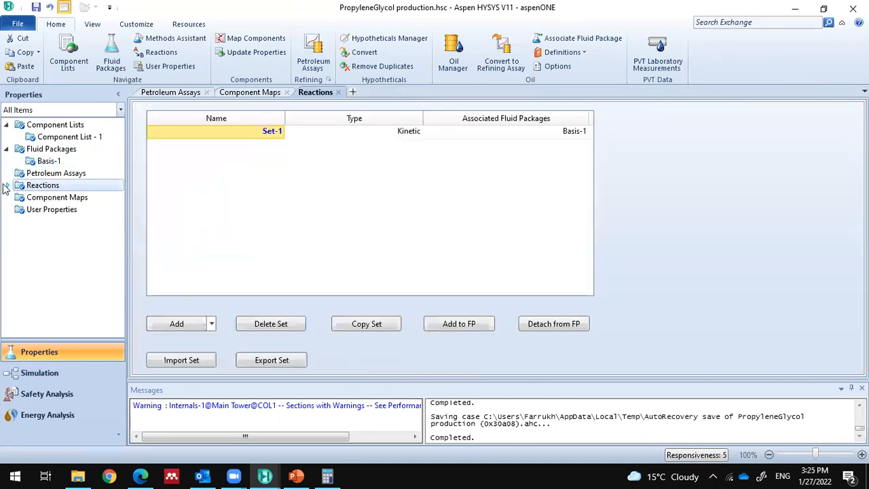
{"action": "left_click", "coordinate": [38, 198]}
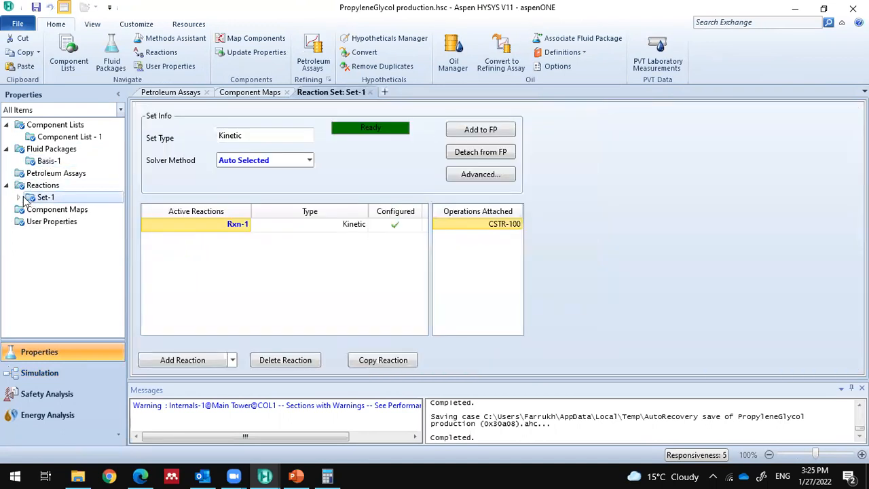
{"action": "left_click", "coordinate": [39, 210]}
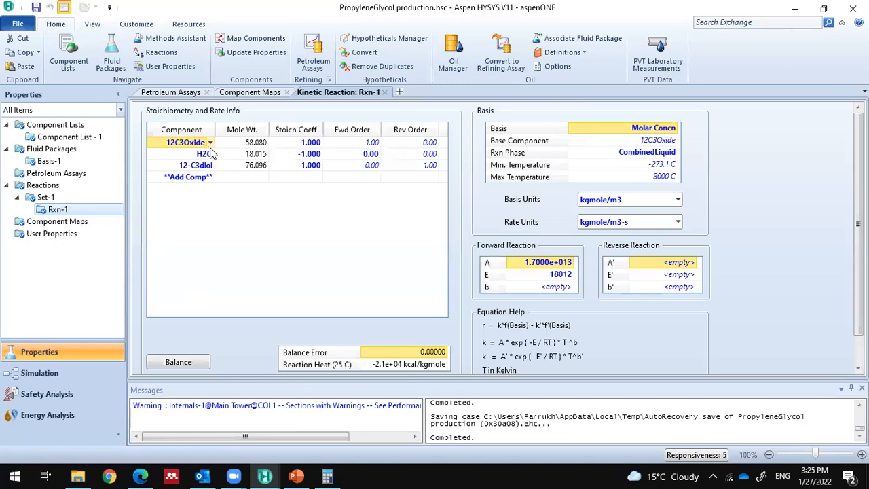
{"action": "left_click", "coordinate": [303, 144]}
{"action": "left_click", "coordinate": [303, 155]}
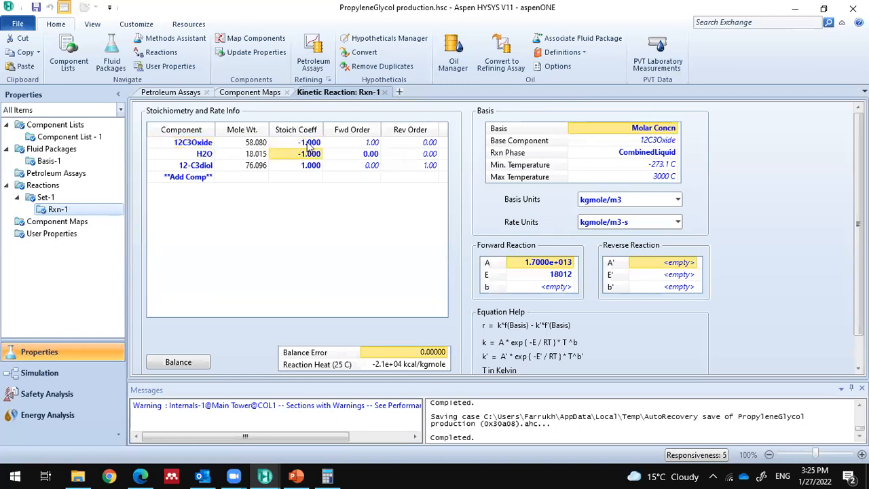
{"action": "left_click", "coordinate": [303, 144]}
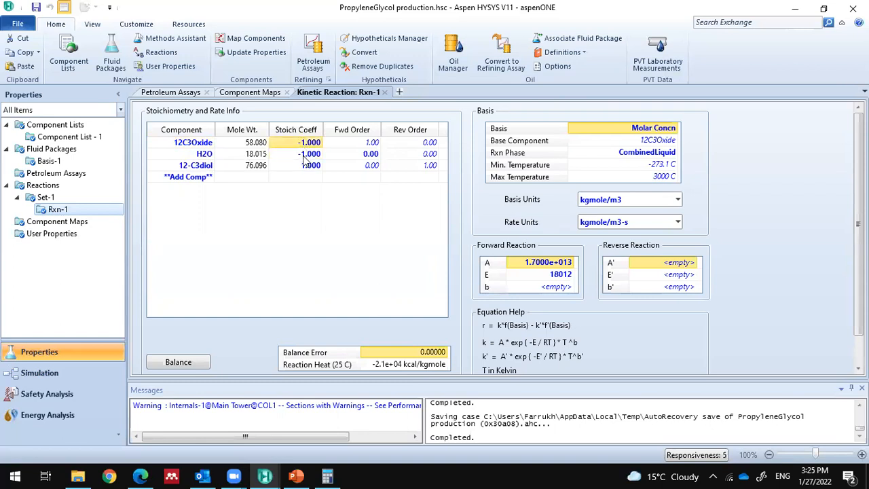
{"action": "left_click", "coordinate": [305, 156]}
{"action": "left_click", "coordinate": [303, 167]}
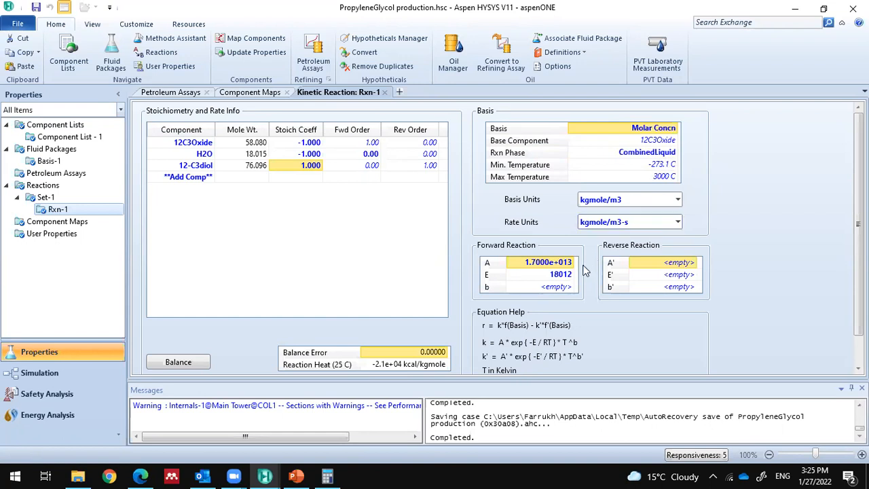
Step: Check the forward reaction parameters A and E of Rxn-1 and return to the Set-1 overview
{"action": "left_click", "coordinate": [554, 276]}
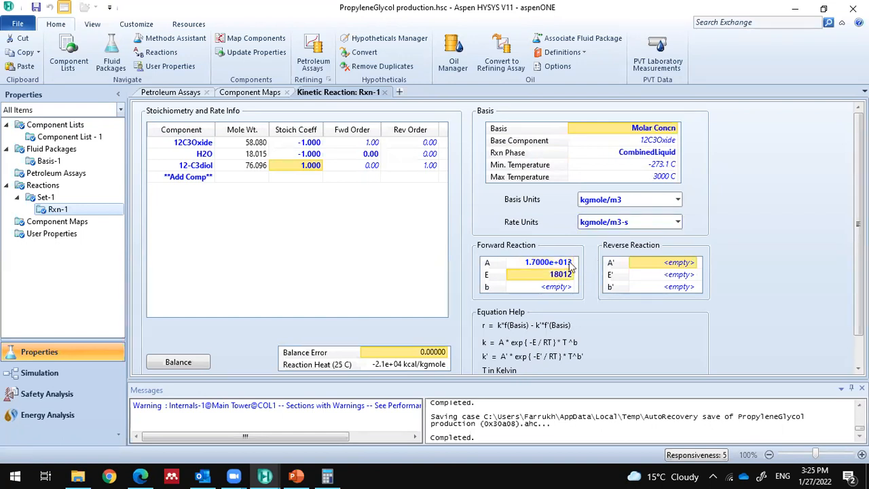
{"action": "left_click", "coordinate": [574, 263]}
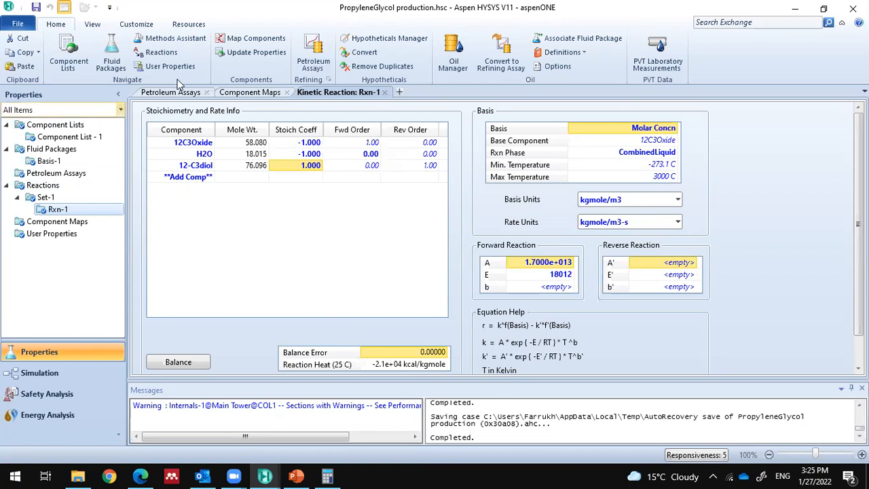
{"action": "left_click", "coordinate": [46, 197]}
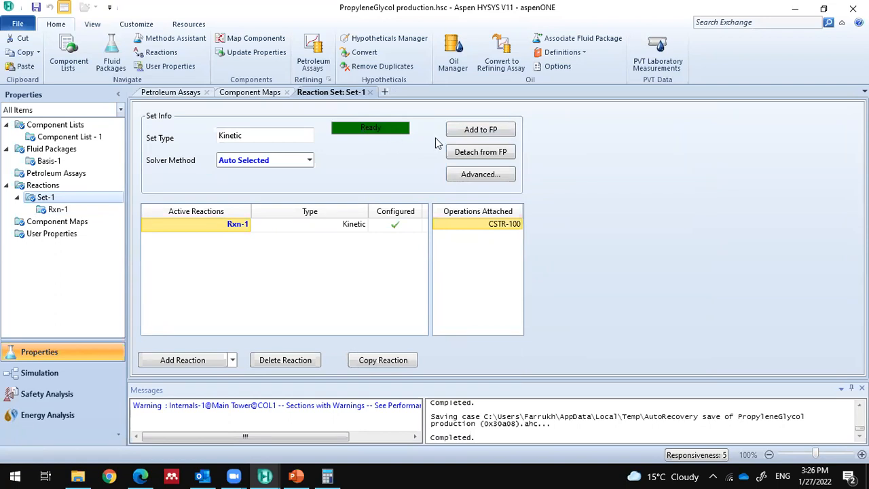
Step: Switch to the Simulation environment and shift the water feed stream slightly to the left on the flowsheet
{"action": "left_click", "coordinate": [58, 380]}
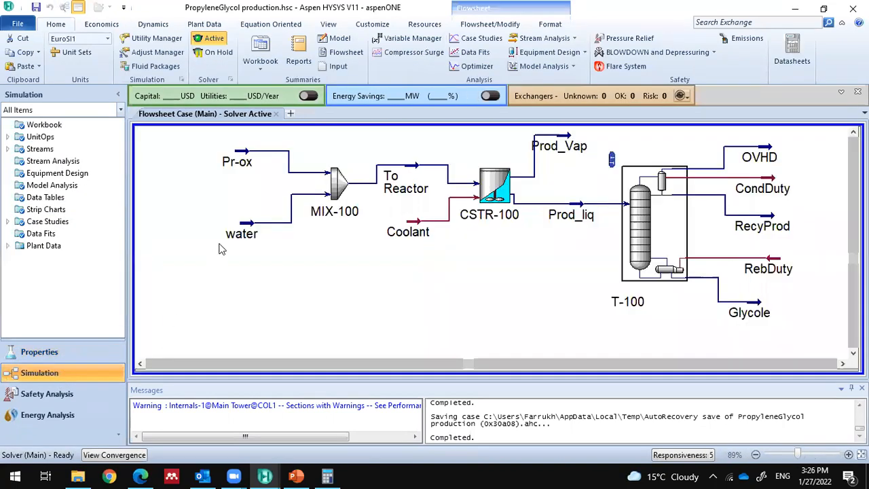
{"action": "left_click", "coordinate": [216, 219]}
Step: Examine the temperature, pressure and molar flow of feed stream Pr-ox and close its window
{"action": "left_click", "coordinate": [239, 159]}
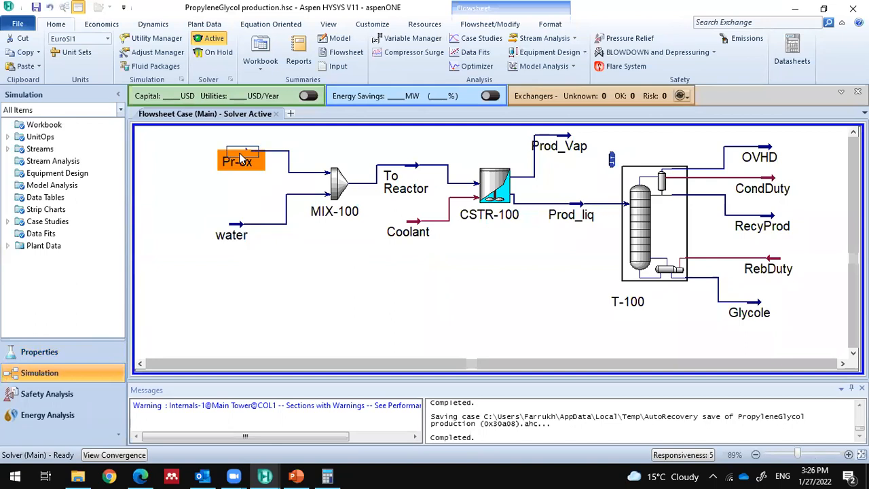
{"action": "double_click", "coordinate": [239, 158]}
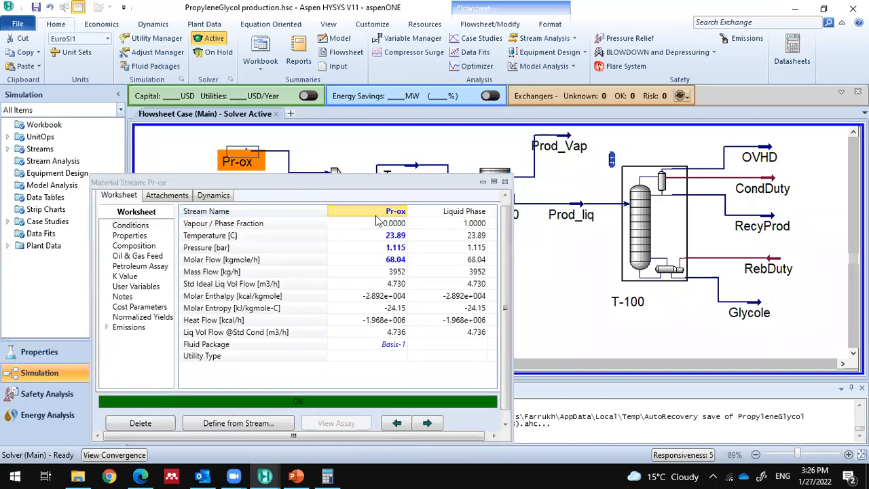
{"action": "left_click", "coordinate": [396, 236]}
{"action": "left_click", "coordinate": [399, 250]}
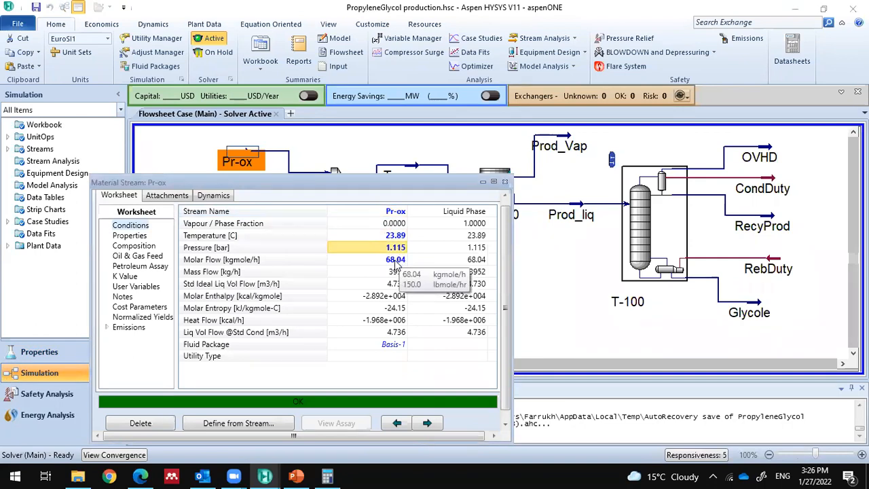
{"action": "left_click", "coordinate": [398, 261]}
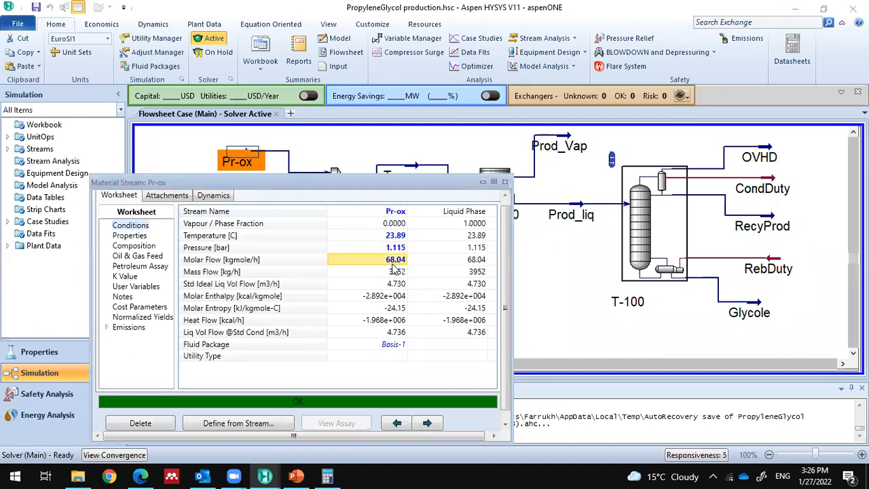
{"action": "left_click", "coordinate": [505, 181]}
Step: Examine the conditions and mole-fraction composition of the water feed stream and close its window
{"action": "left_click", "coordinate": [238, 234]}
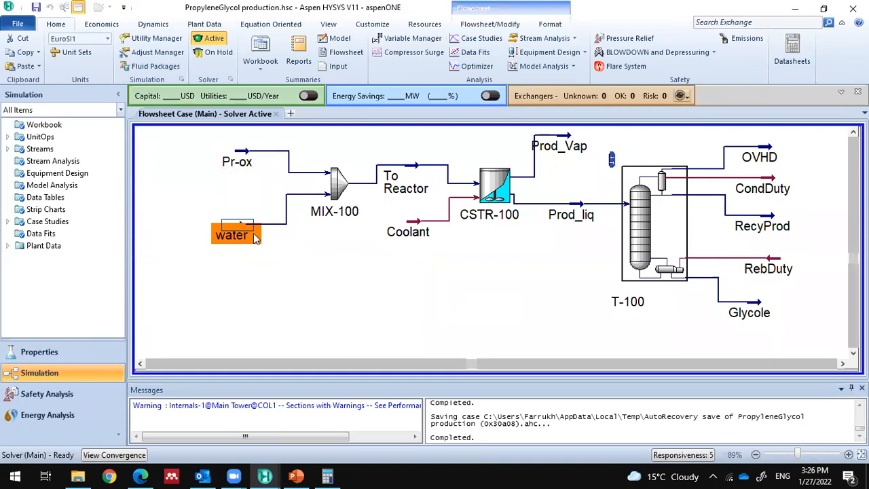
{"action": "double_click", "coordinate": [256, 236]}
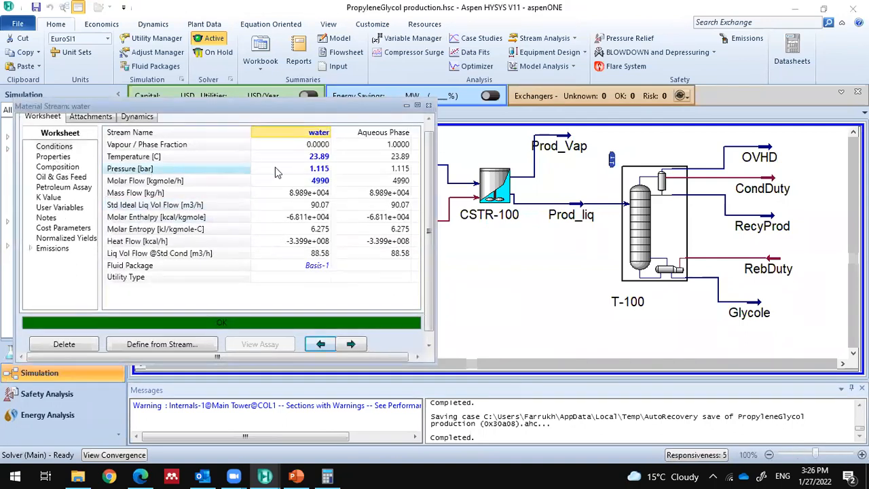
{"action": "left_click", "coordinate": [328, 157]}
{"action": "left_click", "coordinate": [323, 169]}
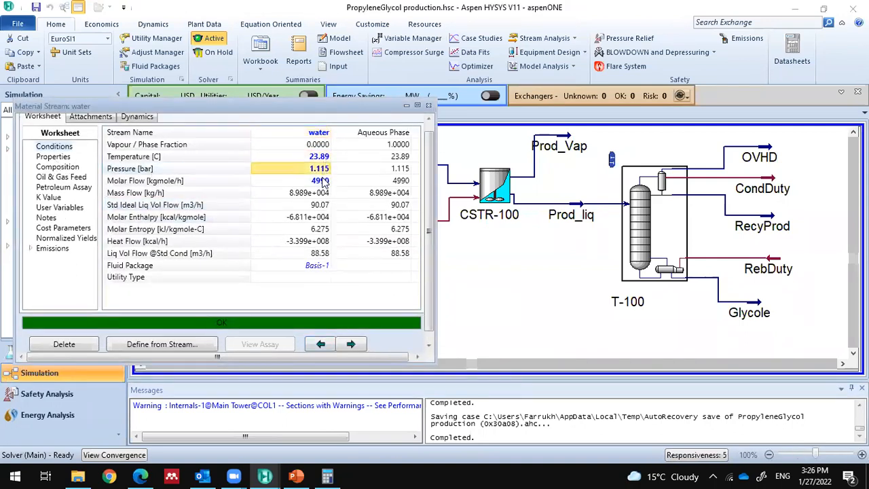
{"action": "left_click", "coordinate": [324, 182]}
{"action": "left_click", "coordinate": [47, 167]}
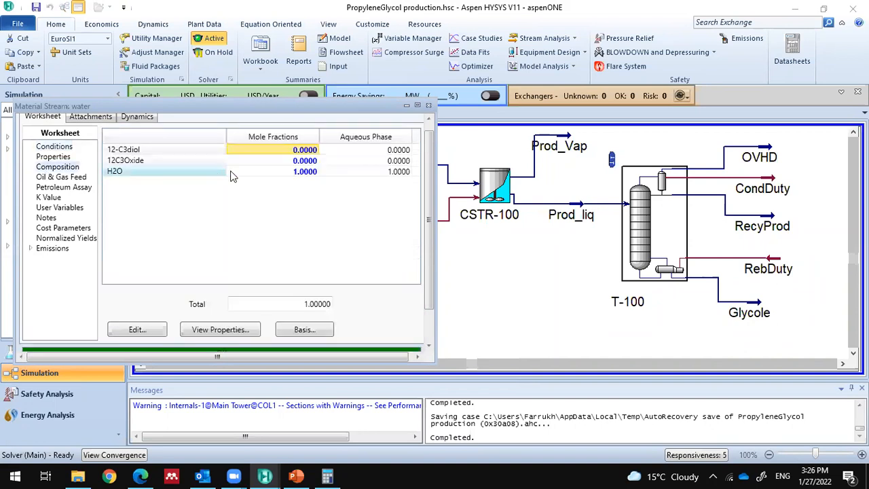
{"action": "left_click", "coordinate": [299, 172]}
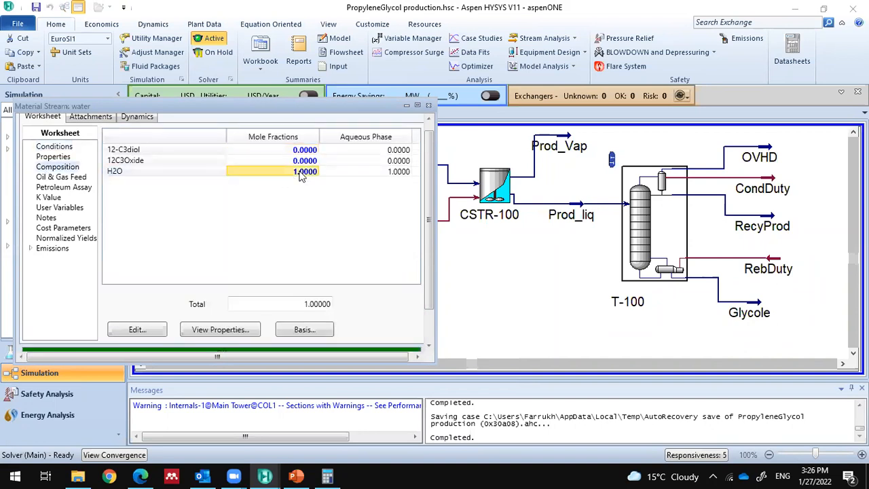
{"action": "left_click", "coordinate": [428, 105]}
Step: Check the mole-fraction composition of feed stream Pr-ox and close its window
{"action": "double_click", "coordinate": [231, 165]}
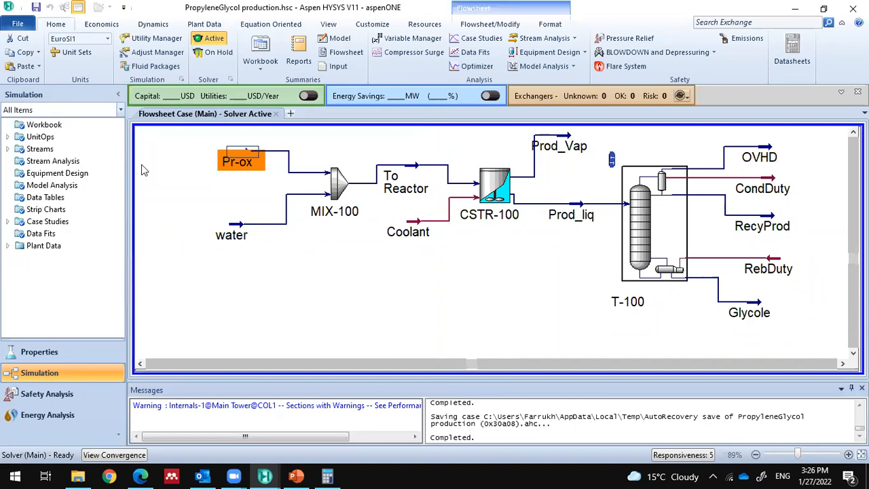
{"action": "left_click", "coordinate": [83, 189]}
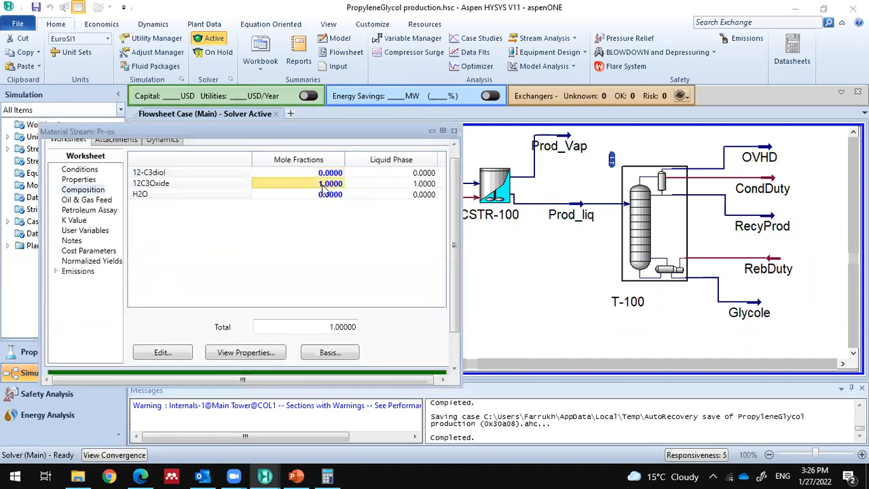
{"action": "left_click", "coordinate": [453, 130]}
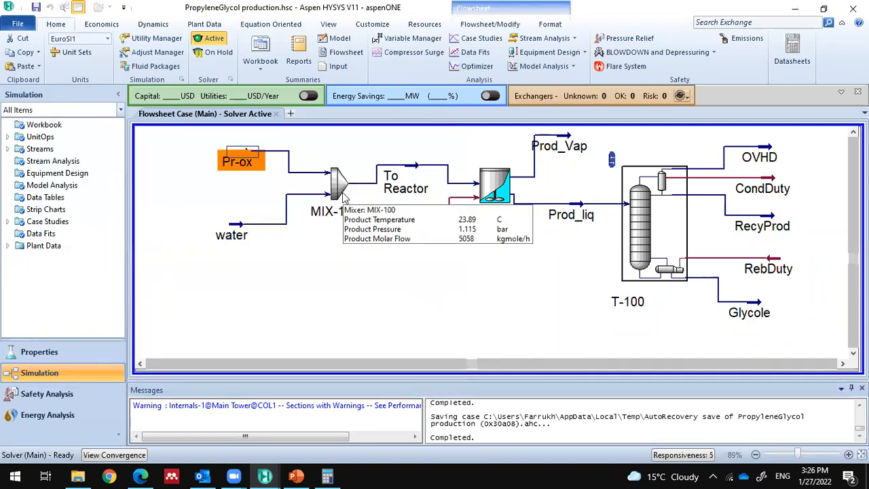
Step: Trace the feed path on the flowsheet from mixer MIX-100 through stream To Reactor to reactor CSTR-100
{"action": "left_click", "coordinate": [344, 203]}
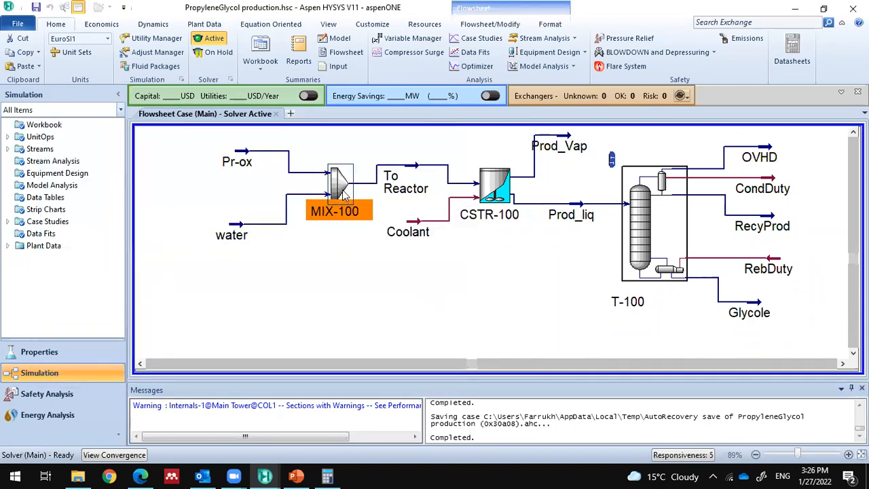
{"action": "left_click", "coordinate": [400, 175]}
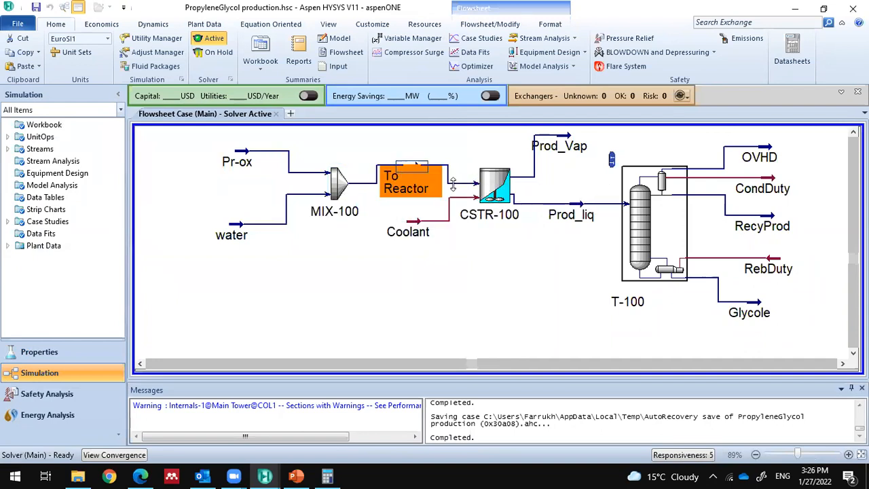
{"action": "left_click", "coordinate": [494, 182]}
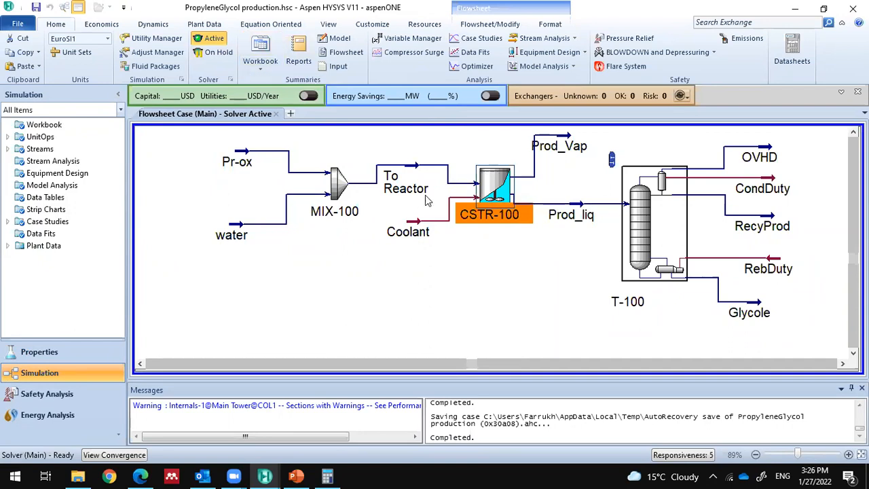
Step: Open CSTR-100, display its design connections, reposition its window and examine the inlet, outlet and energy streams
{"action": "double_click", "coordinate": [504, 201]}
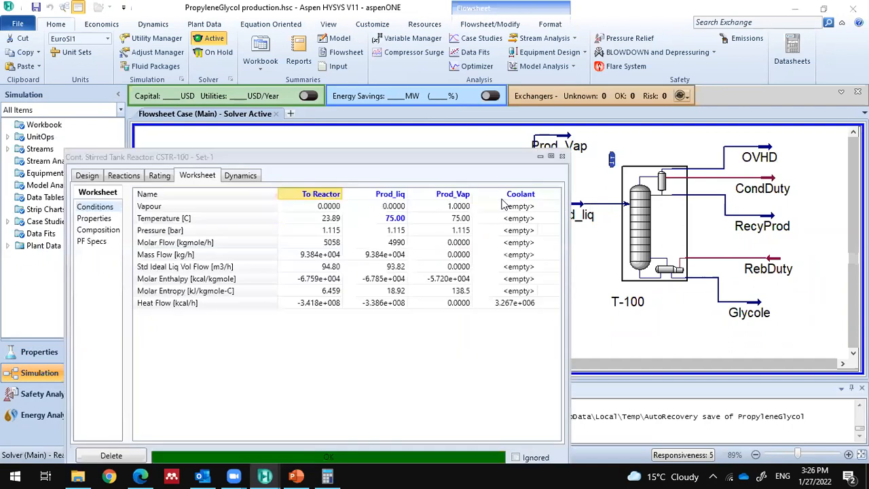
{"action": "left_click", "coordinate": [87, 175]}
{"action": "left_click_drag", "start_coordinate": [315, 157], "coordinate": [367, 79]}
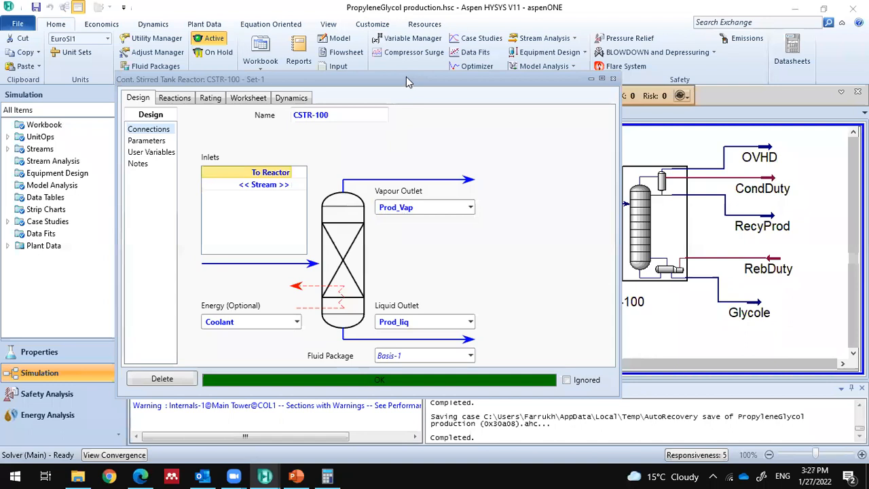
{"action": "left_click_drag", "start_coordinate": [408, 81], "coordinate": [368, 79]}
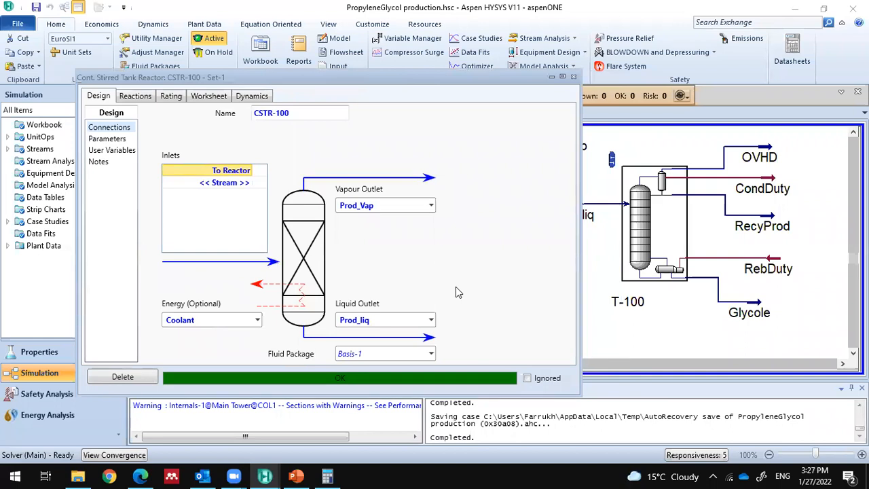
{"action": "left_click", "coordinate": [358, 205]}
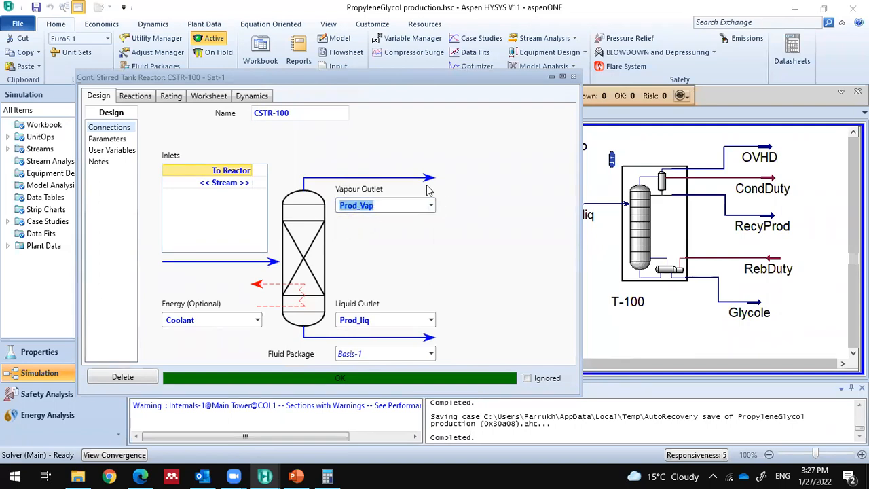
{"action": "left_click", "coordinate": [395, 204]}
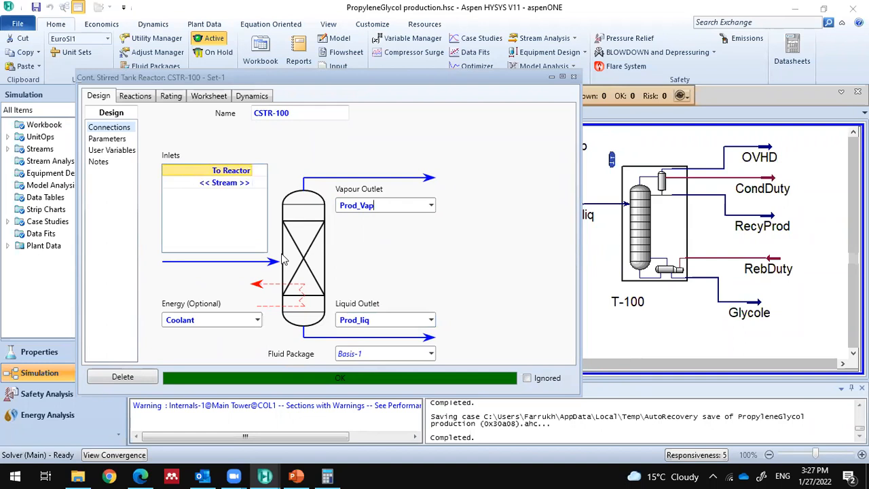
Step: Check the liquid outlet and coolant energy connections of CSTR-100 and display its design parameters
{"action": "left_click", "coordinate": [346, 320]}
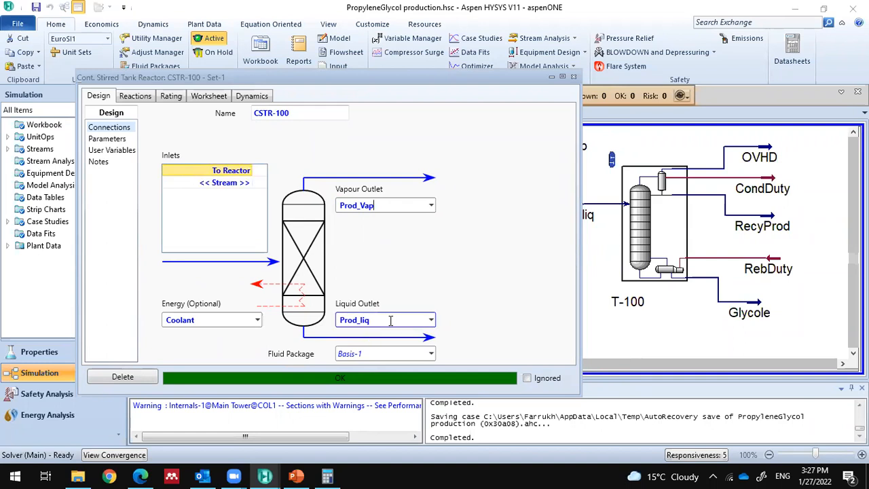
{"action": "left_click", "coordinate": [237, 320]}
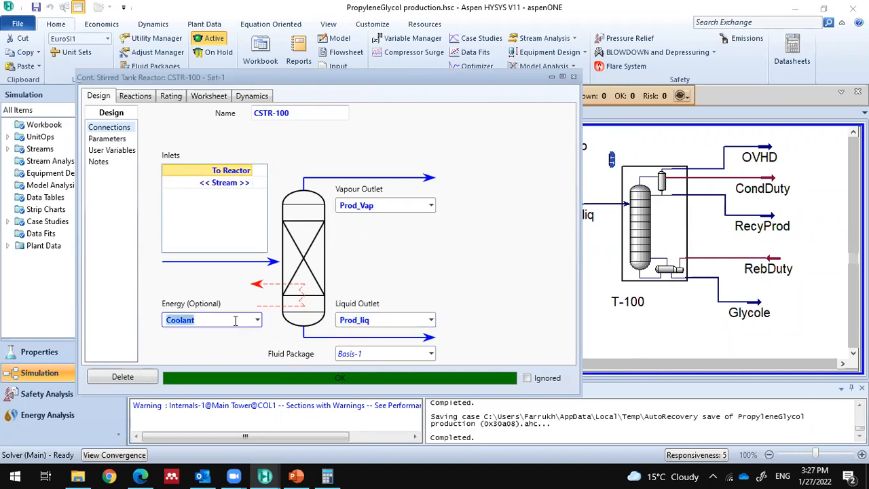
{"action": "left_click", "coordinate": [113, 140]}
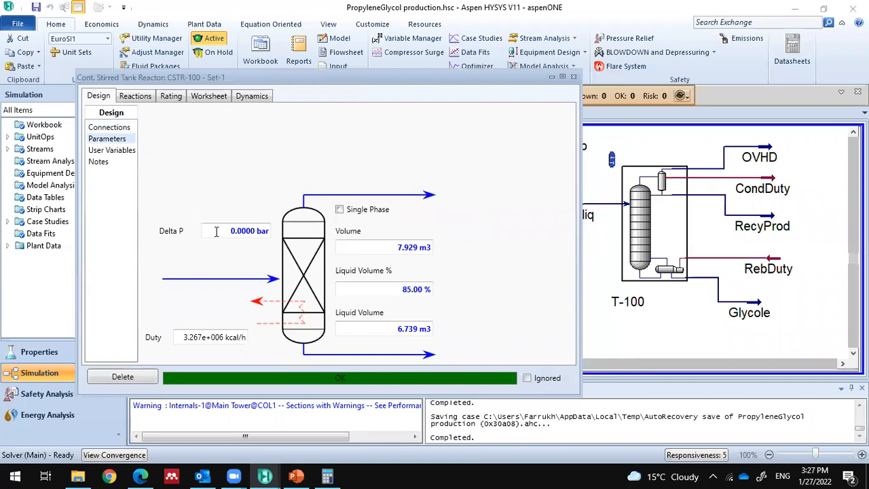
Step: Look through CSTR-100's reactions, vessel sizing and worksheet conditions, ending on the Prod_liq temperature
{"action": "left_click", "coordinate": [172, 96]}
{"action": "left_click", "coordinate": [106, 97]}
{"action": "left_click", "coordinate": [127, 98]}
{"action": "left_click", "coordinate": [185, 102]}
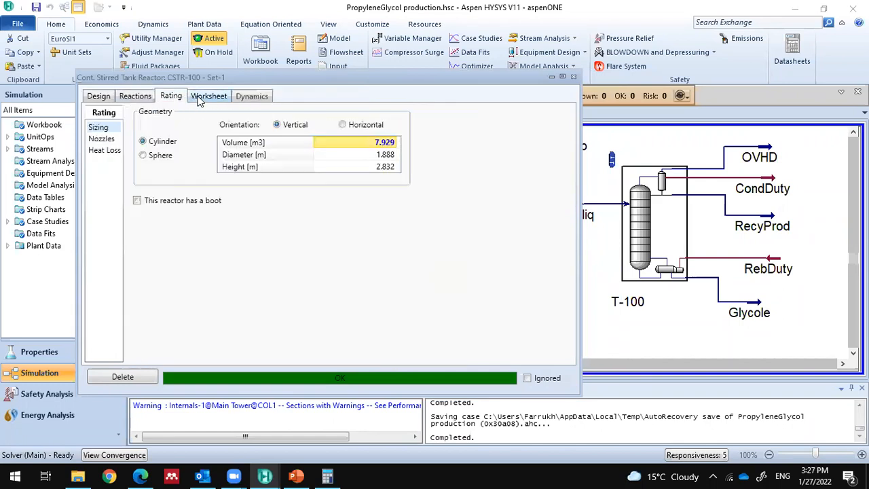
{"action": "left_click", "coordinate": [201, 101]}
{"action": "left_click", "coordinate": [403, 140]}
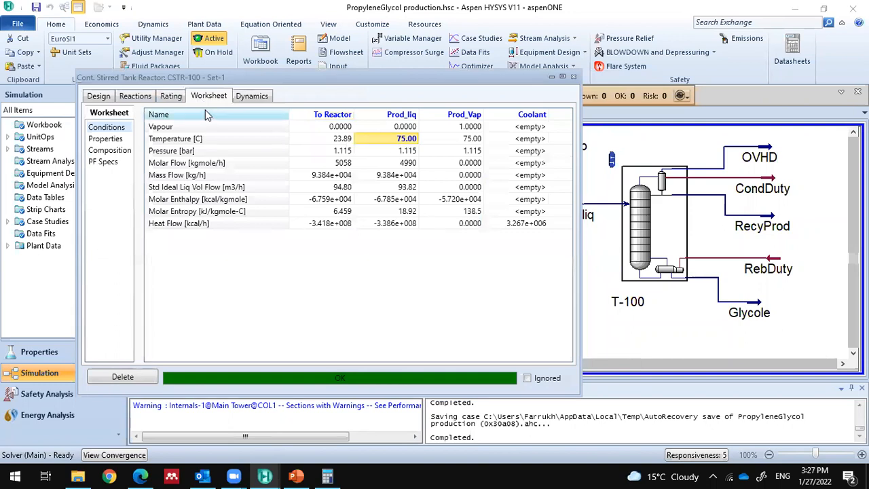
Step: Examine CSTR-100's volume, liquid volume percentage and liquid volume parameters, and return to its design connections
{"action": "left_click", "coordinate": [96, 98]}
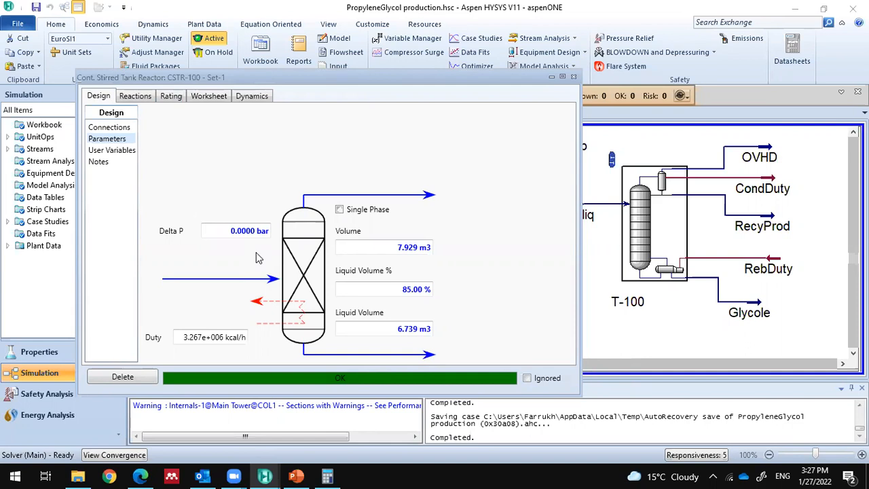
{"action": "left_click", "coordinate": [401, 247]}
{"action": "left_click", "coordinate": [477, 225]}
{"action": "mouse_move", "coordinate": [427, 251]}
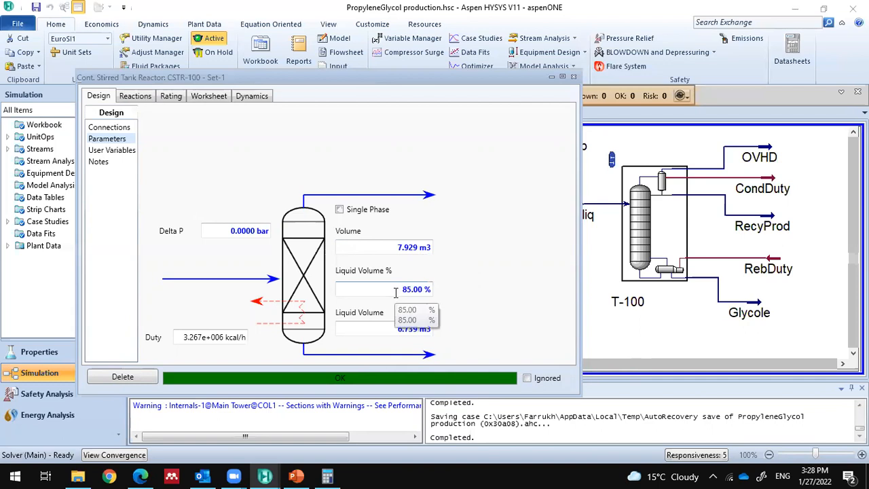
{"action": "left_click", "coordinate": [419, 290]}
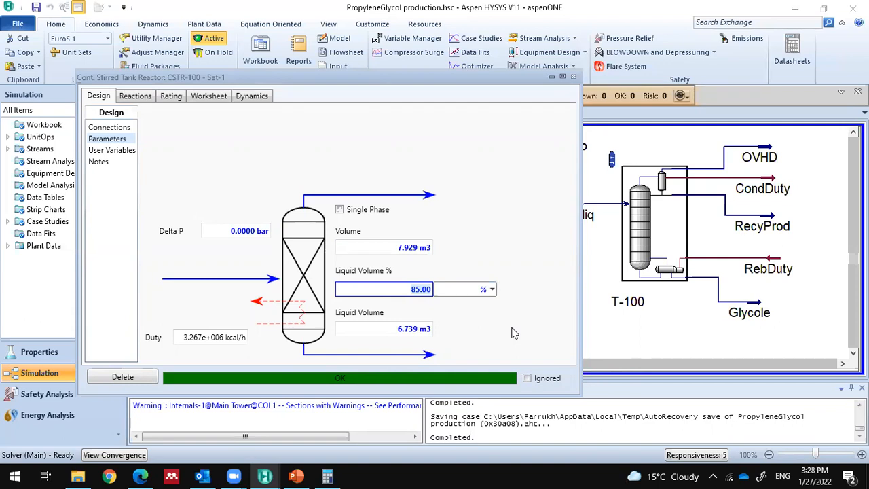
{"action": "left_click", "coordinate": [395, 330]}
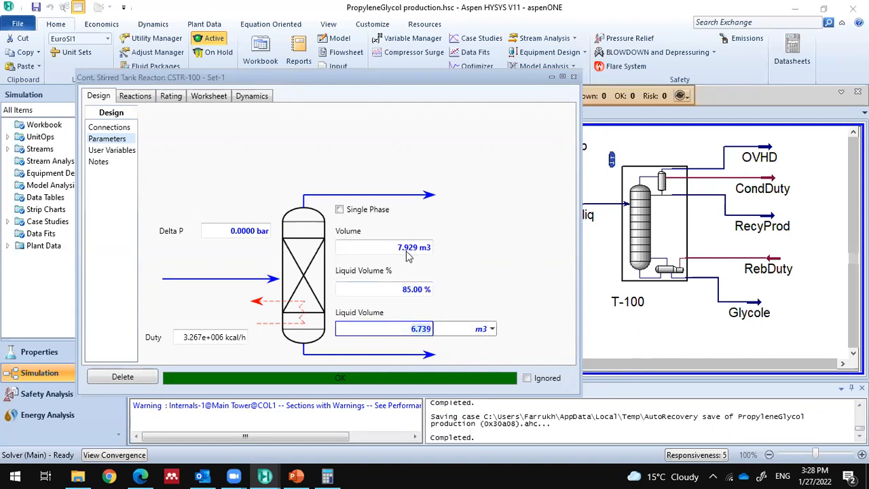
{"action": "left_click", "coordinate": [109, 156]}
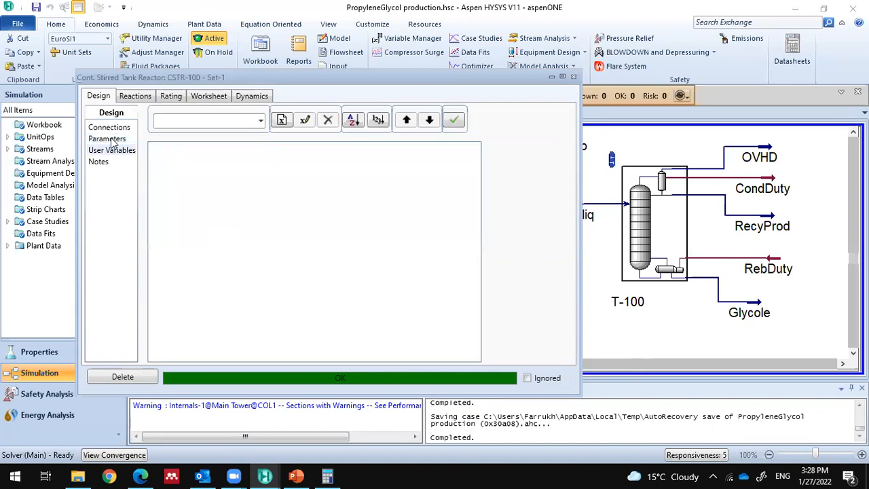
{"action": "left_click", "coordinate": [111, 128]}
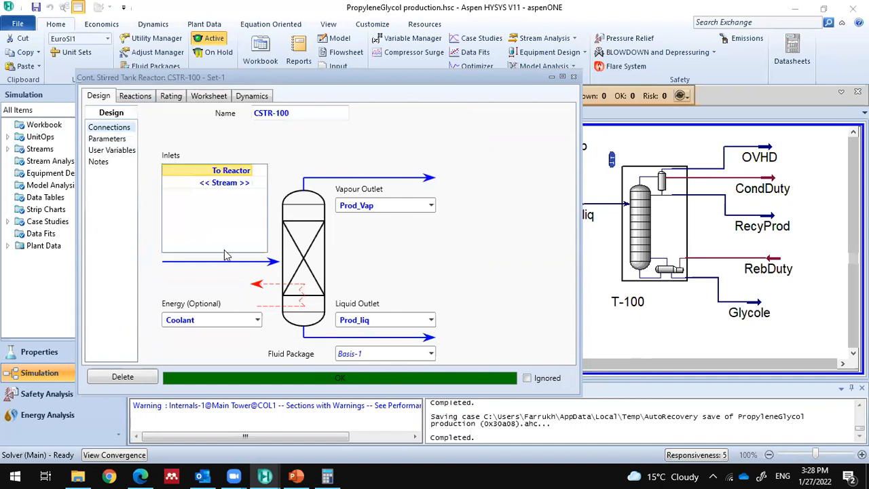
Step: Review reaction set Set-1 and the stoichiometry of Rxn-1 in CSTR-100, and display the reaction extent results
{"action": "left_click", "coordinate": [136, 97]}
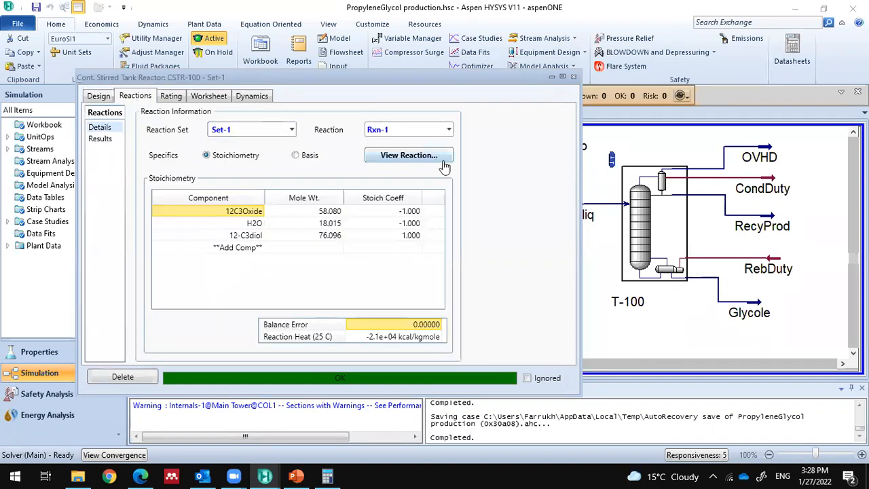
{"action": "left_click", "coordinate": [405, 130]}
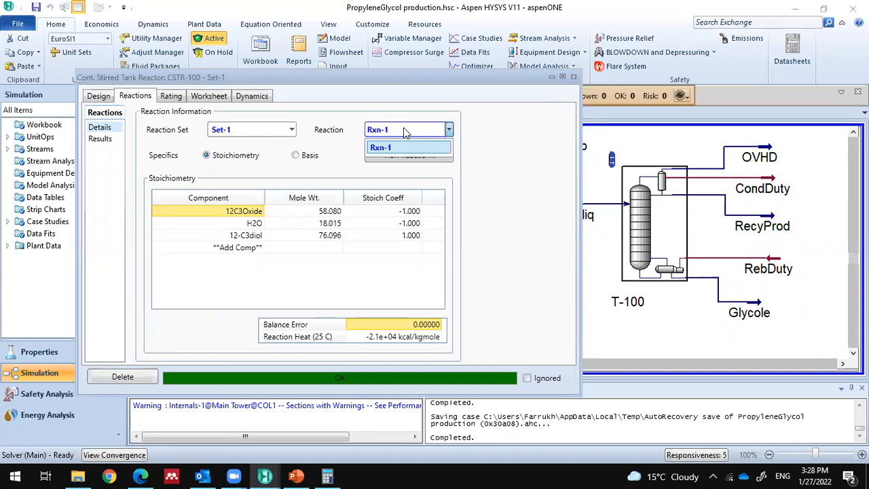
{"action": "left_click", "coordinate": [290, 125]}
{"action": "left_click", "coordinate": [291, 127]}
{"action": "left_click", "coordinate": [315, 110]}
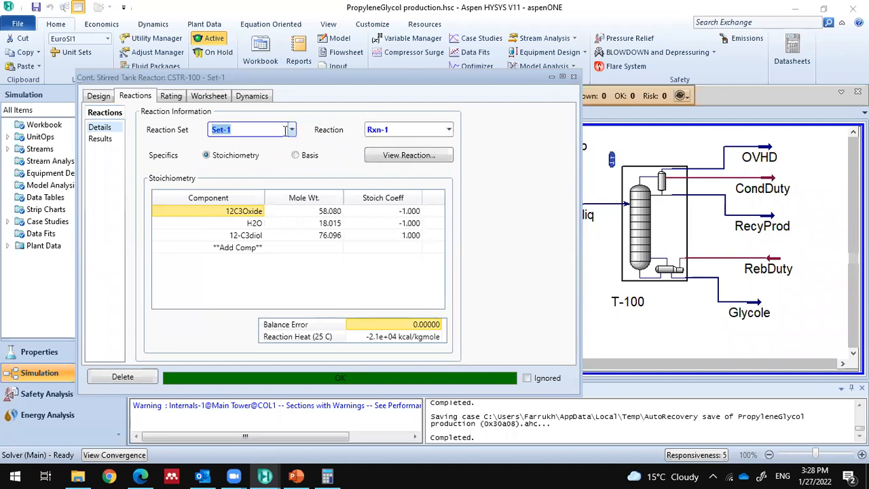
{"action": "left_click", "coordinate": [292, 130]}
{"action": "left_click", "coordinate": [228, 130]}
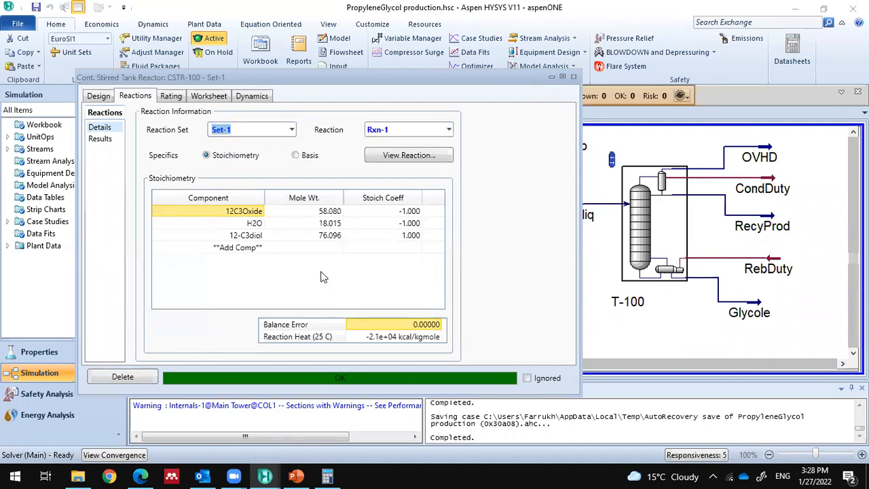
{"action": "left_click", "coordinate": [102, 139]}
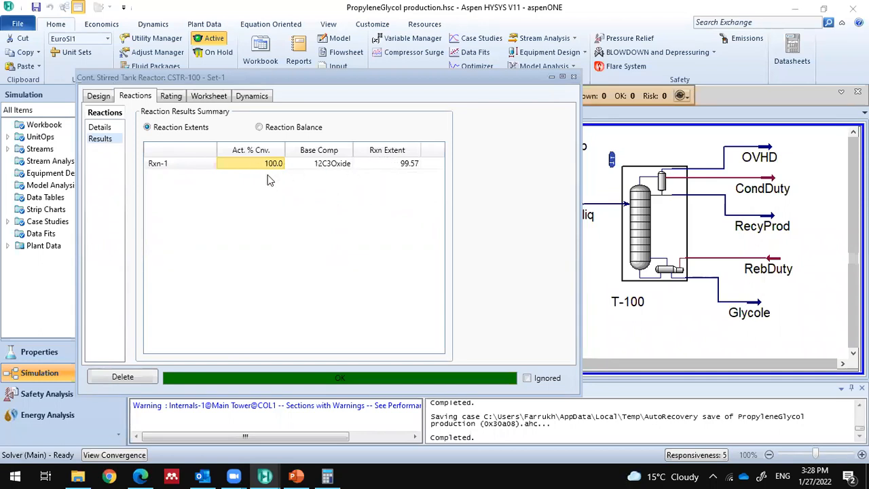
Step: Set the Prod_liq temperature to 50 °C in CSTR-100's worksheet conditions
{"action": "left_click", "coordinate": [171, 96]}
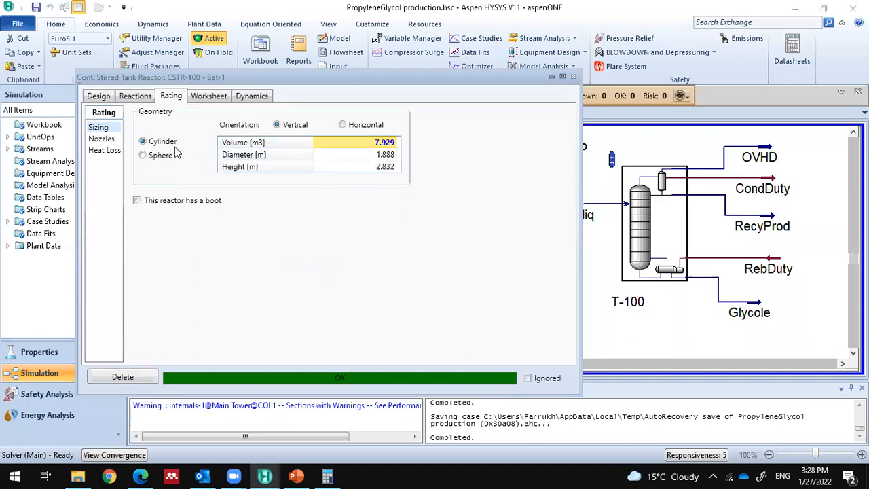
{"action": "left_click", "coordinate": [197, 98]}
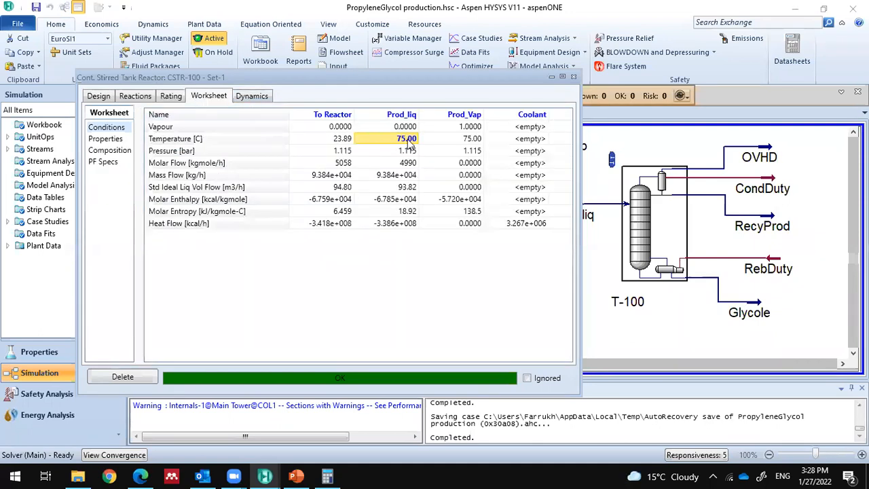
{"action": "mouse_move", "coordinate": [424, 147]}
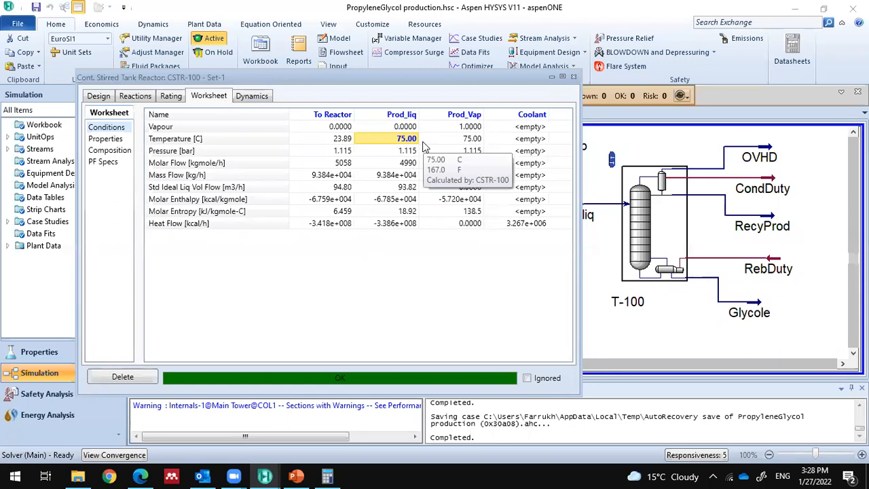
{"action": "type", "text": "50"}
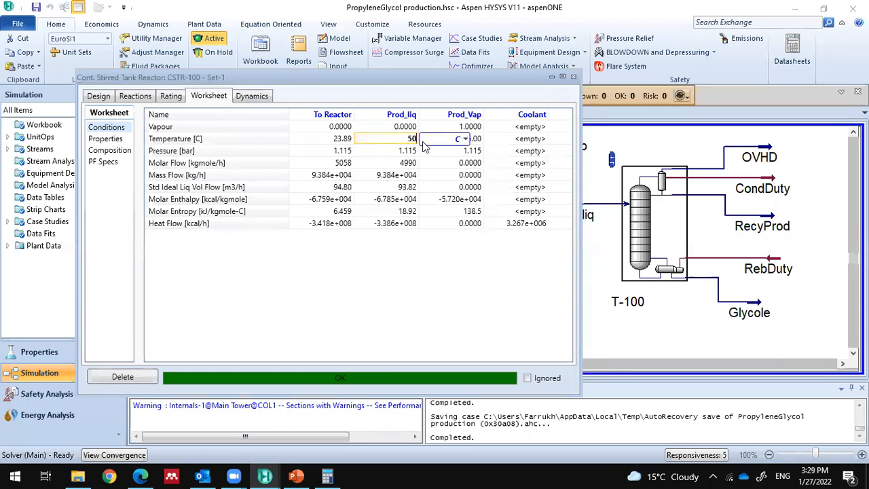
{"action": "key", "text": "Return"}
Step: Check the actual percent conversion and reaction extent of Rxn-1 in the reactor's reaction results
{"action": "left_click", "coordinate": [176, 97]}
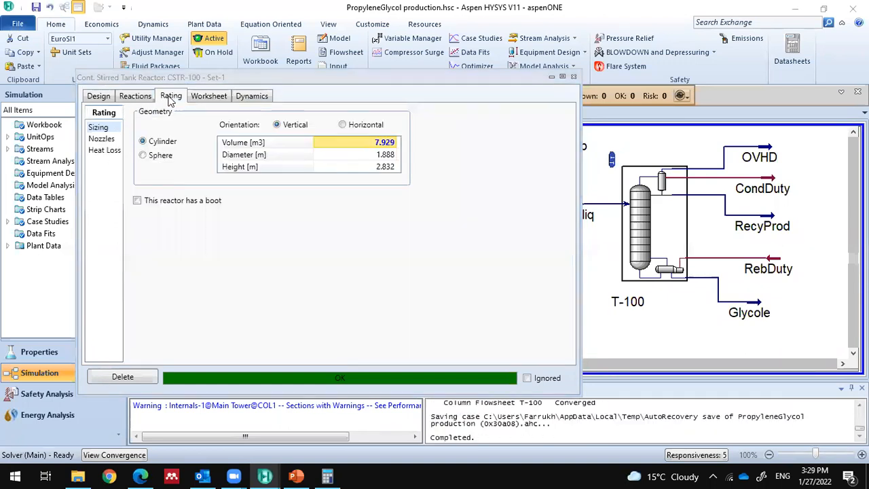
{"action": "left_click", "coordinate": [145, 97]}
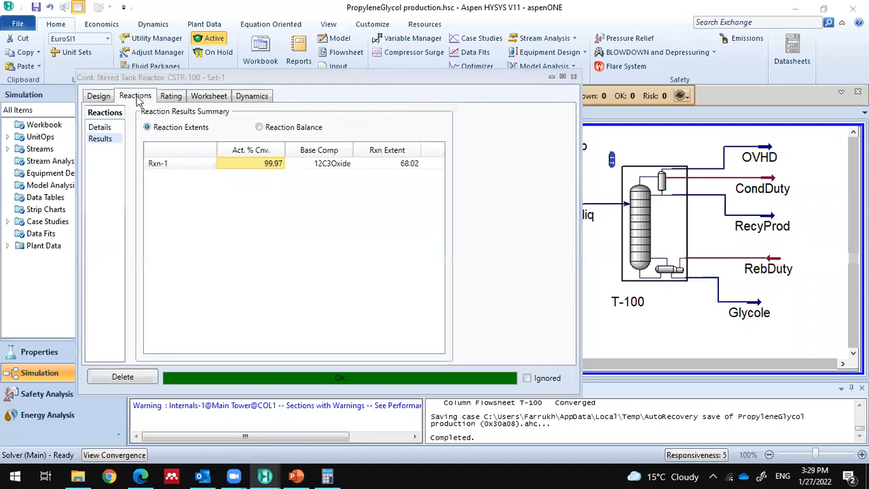
{"action": "left_click", "coordinate": [411, 169]}
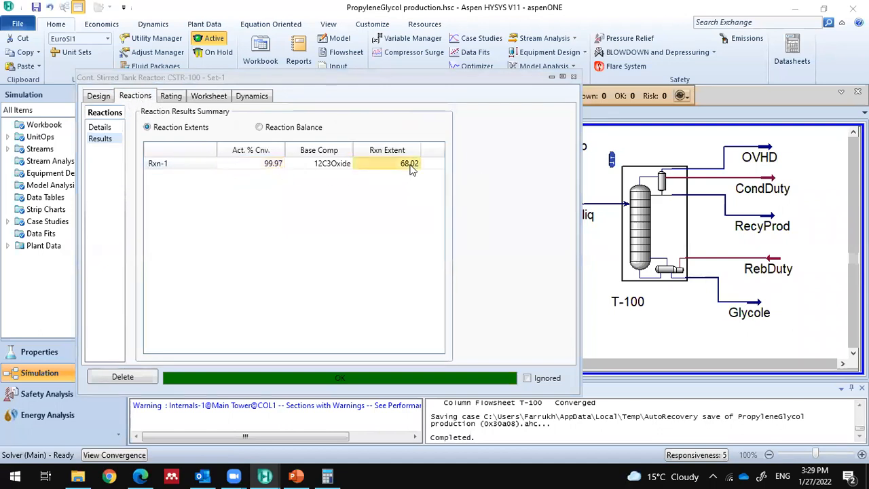
{"action": "left_click", "coordinate": [277, 169]}
{"action": "left_click", "coordinate": [407, 169]}
Step: Examine CSTR-100's stream conditions, connections, reaction results, sizing and design parameters with the changed liquid product temperature
{"action": "left_click", "coordinate": [212, 99]}
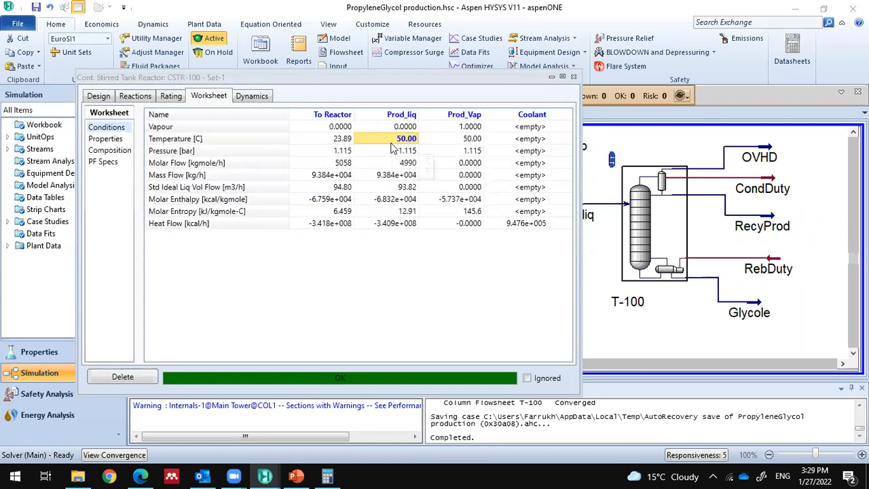
{"action": "left_click", "coordinate": [95, 97]}
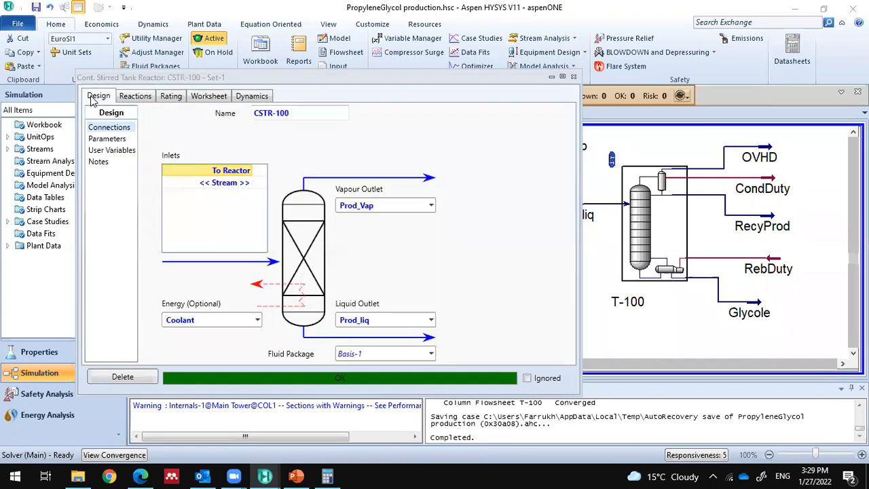
{"action": "left_click", "coordinate": [134, 99]}
{"action": "left_click", "coordinate": [173, 99]}
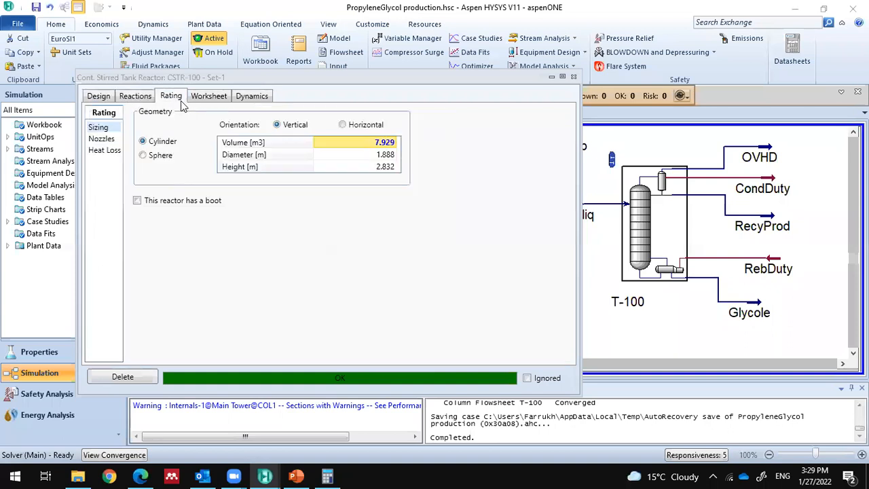
{"action": "left_click", "coordinate": [203, 100]}
{"action": "left_click", "coordinate": [148, 96]}
{"action": "left_click", "coordinate": [176, 99]}
{"action": "left_click", "coordinate": [203, 97]}
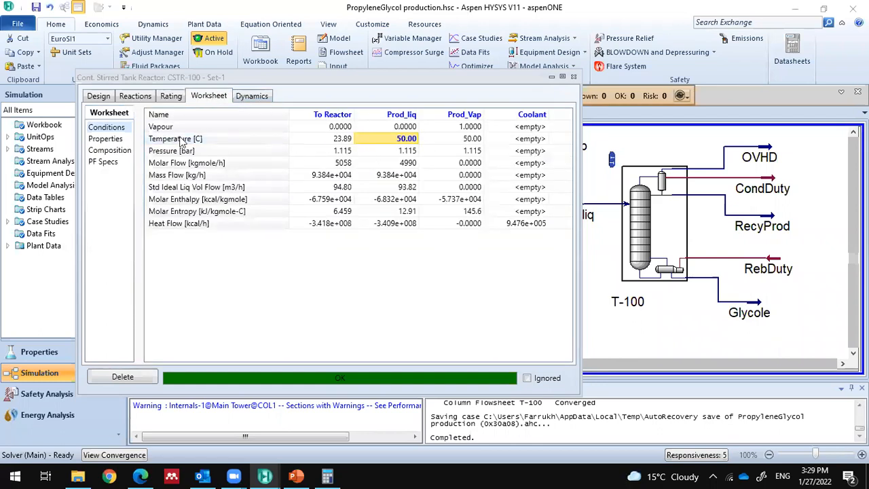
{"action": "left_click", "coordinate": [104, 98]}
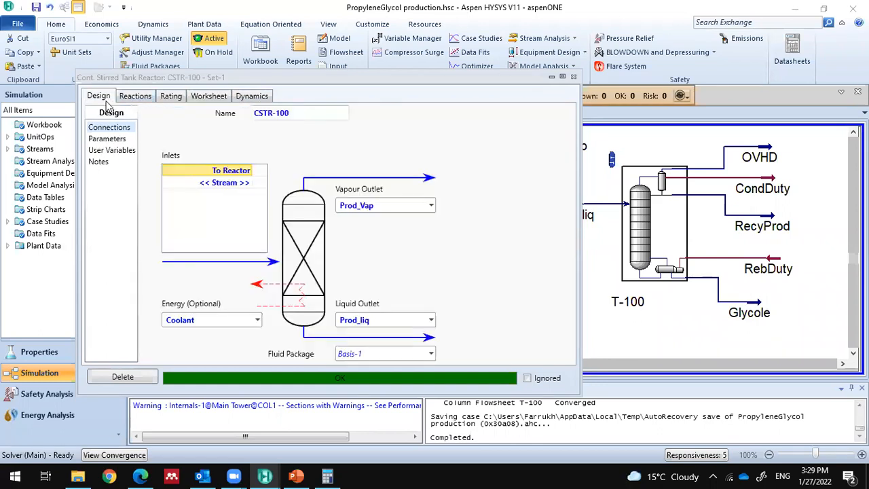
{"action": "left_click", "coordinate": [110, 140]}
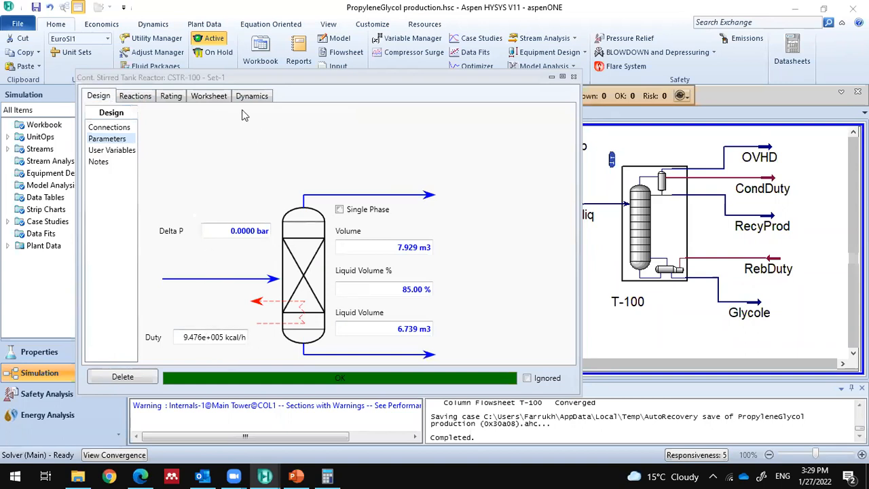
Step: Set the Prod_liq temperature to 75 °C in CSTR-100's worksheet conditions
{"action": "left_click", "coordinate": [209, 97]}
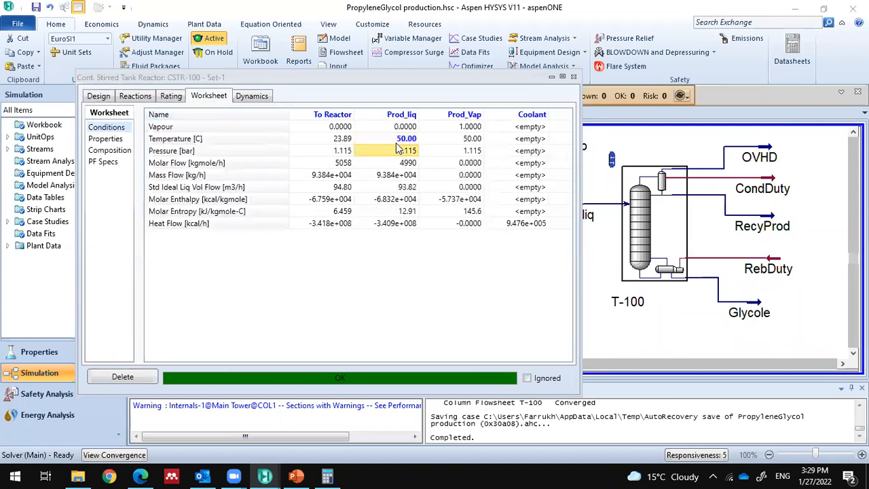
{"action": "type", "text": "75"}
{"action": "key", "text": "Return"}
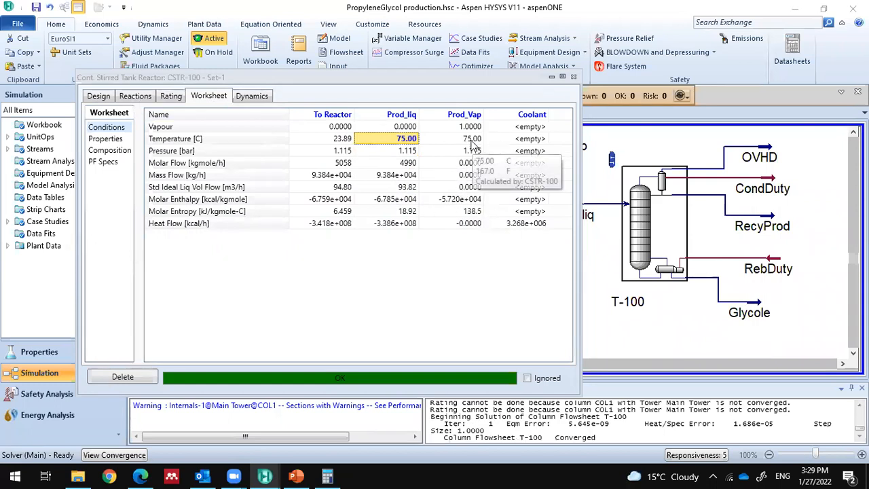
Step: Check the worksheet composition and properties of the CSTR-100 streams and close the reactor window
{"action": "left_click", "coordinate": [117, 152]}
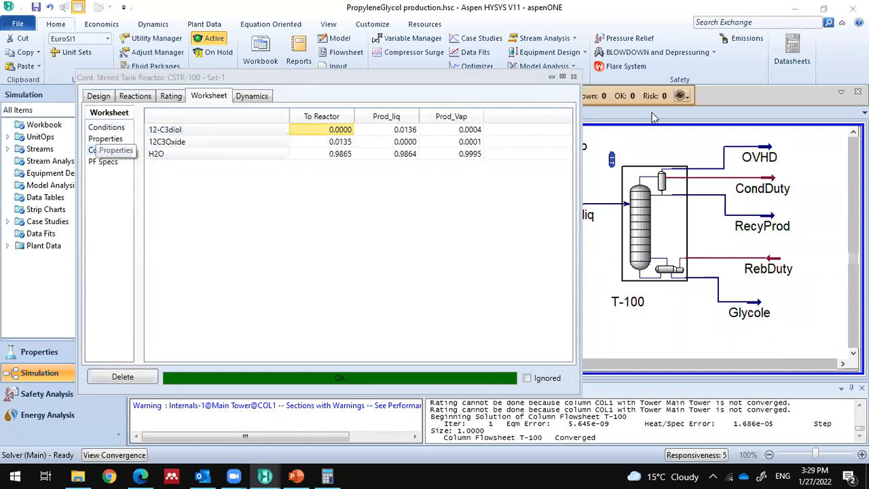
{"action": "left_click", "coordinate": [102, 139]}
{"action": "left_click", "coordinate": [574, 77]}
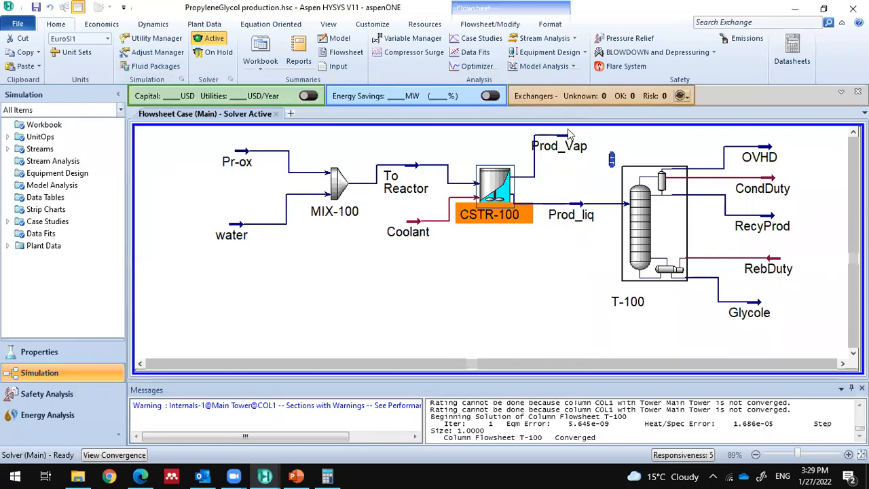
Step: Inspect the conditions of stream Prod_Vap on the flowsheet and follow Prod_liq to distillation column T-100
{"action": "mouse_move", "coordinate": [569, 151]}
{"action": "left_click", "coordinate": [566, 164]}
{"action": "mouse_move", "coordinate": [569, 137]}
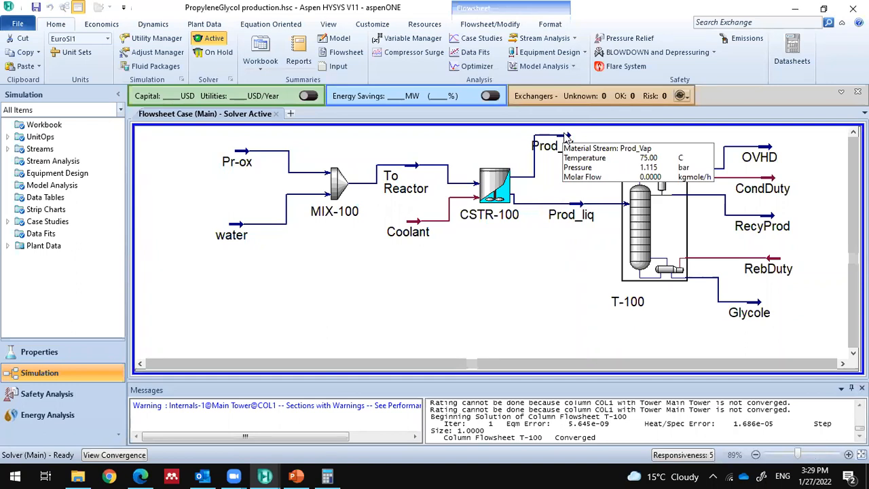
{"action": "left_click", "coordinate": [561, 221]}
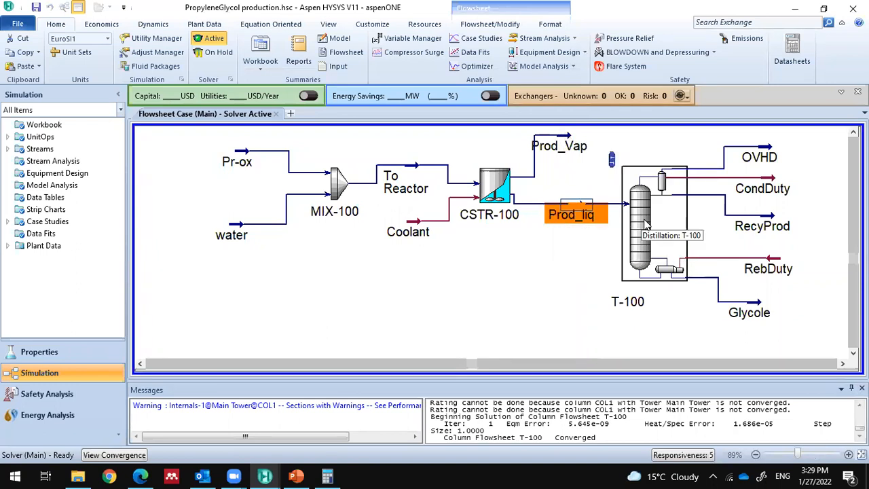
Step: Open distillation column T-100 and examine its design connections, including the feed stage, condenser type, pressures and outlet streams
{"action": "double_click", "coordinate": [638, 233]}
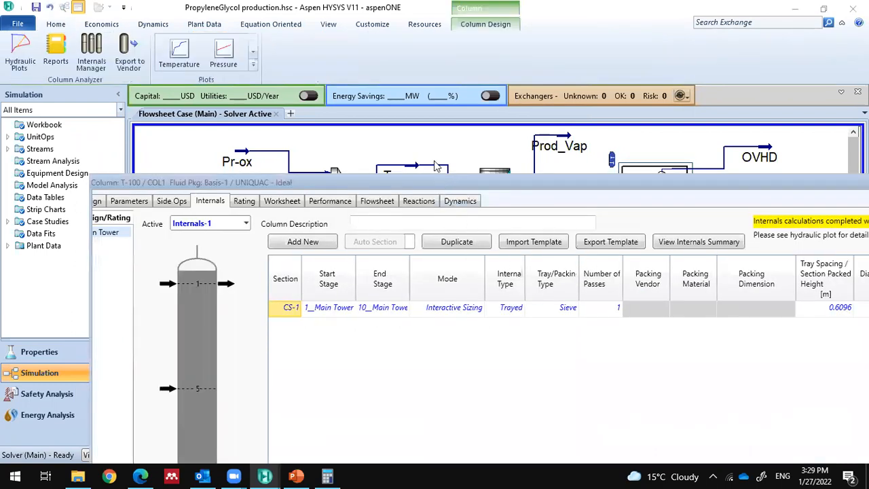
{"action": "left_click_drag", "start_coordinate": [233, 182], "coordinate": [277, 98]}
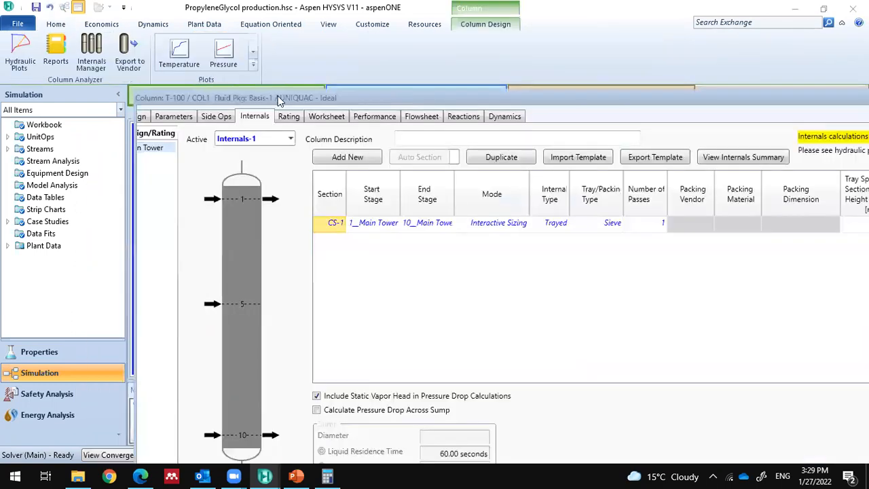
{"action": "left_click", "coordinate": [144, 116]}
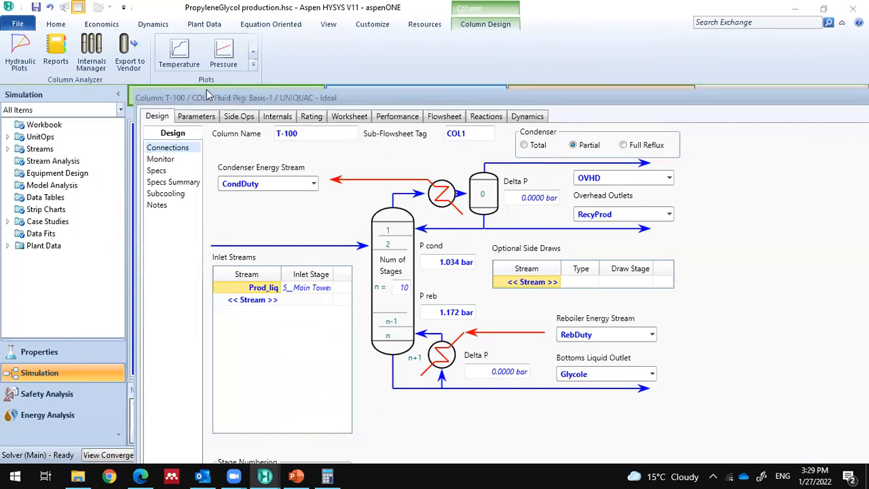
{"action": "left_click_drag", "start_coordinate": [206, 90], "coordinate": [88, 23]}
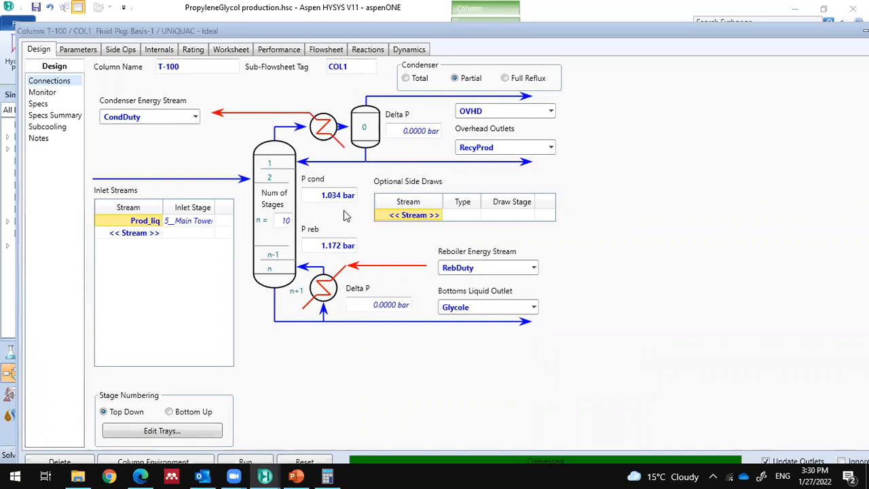
Step: Review T-100's monitor specifications and inspect the definition of the H2O frac component fraction spec
{"action": "left_click", "coordinate": [55, 95]}
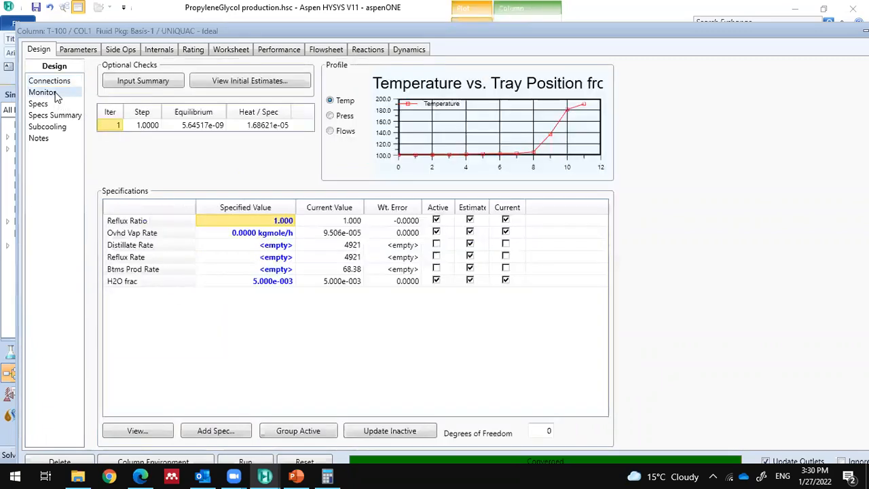
{"action": "left_click", "coordinate": [271, 235]}
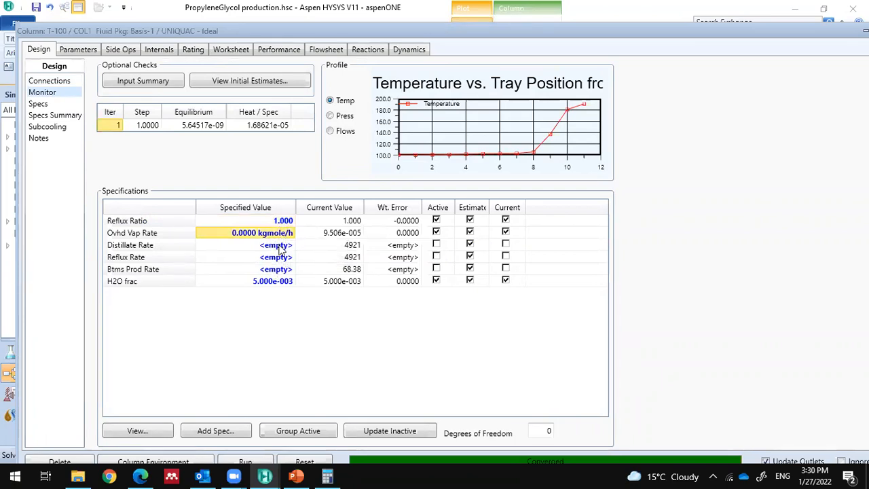
{"action": "left_click", "coordinate": [277, 246]}
{"action": "left_click", "coordinate": [276, 258]}
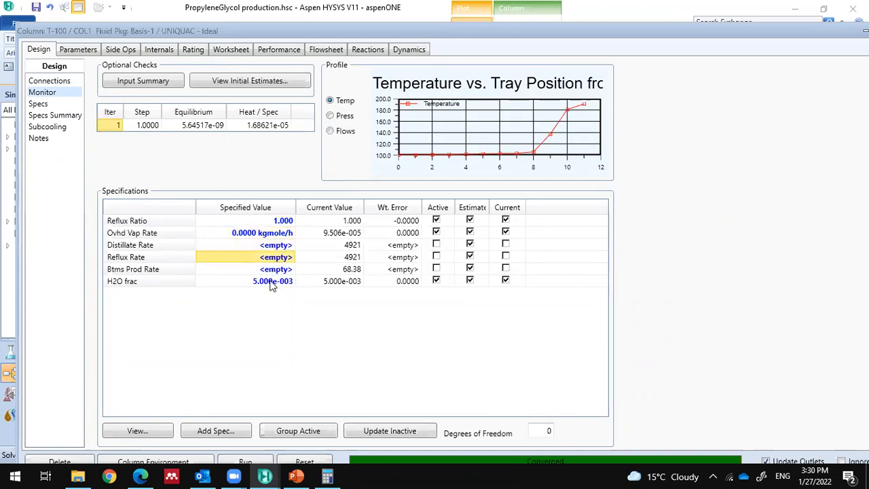
{"action": "left_click", "coordinate": [270, 282]}
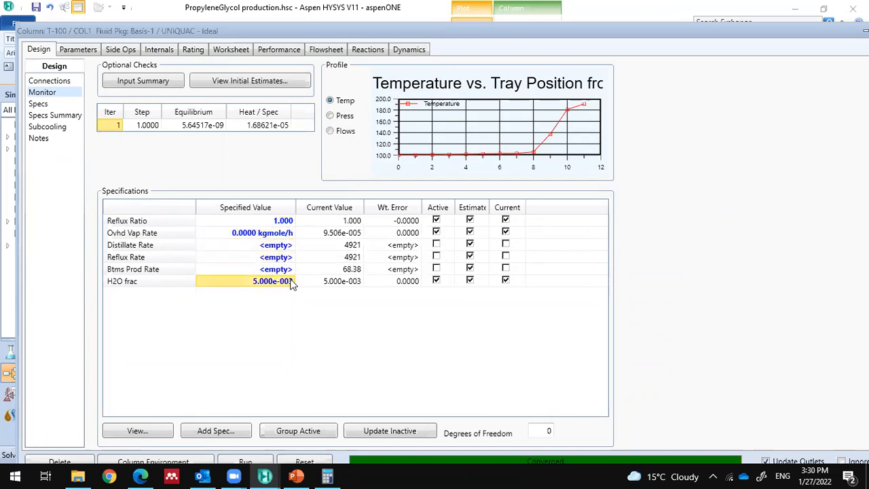
{"action": "double_click", "coordinate": [175, 284]}
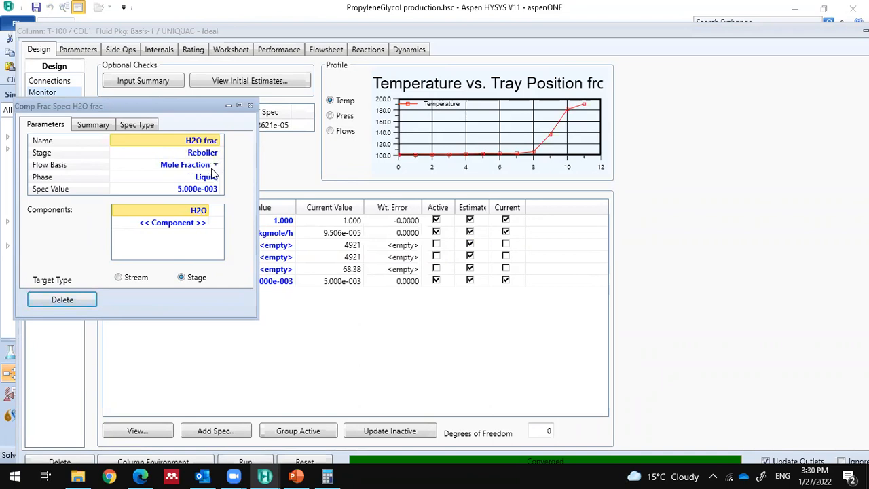
{"action": "left_click", "coordinate": [251, 106]}
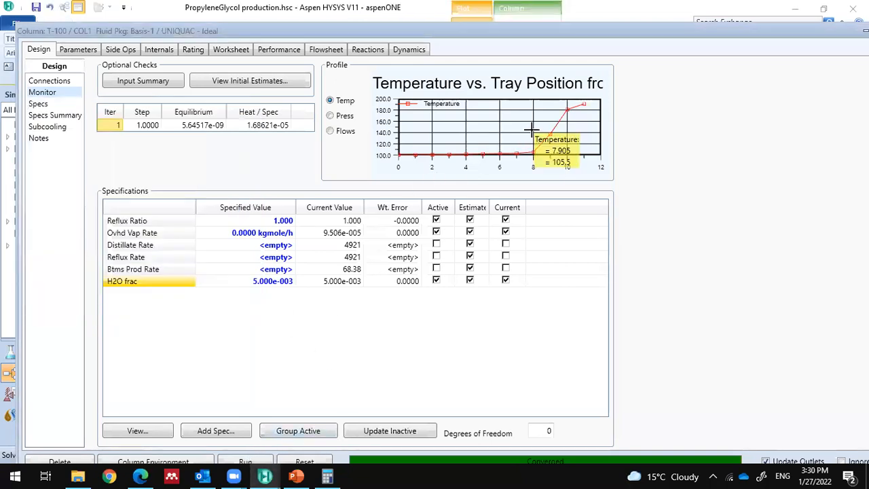
Step: View T-100's pressure, temperature and flow profiles by tray position and close the column window
{"action": "left_click", "coordinate": [331, 116]}
{"action": "left_click", "coordinate": [330, 101]}
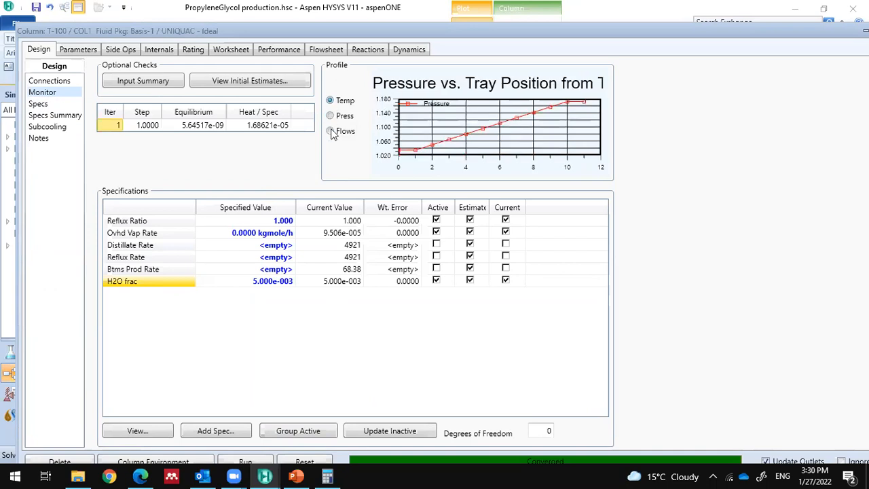
{"action": "left_click", "coordinate": [331, 132]}
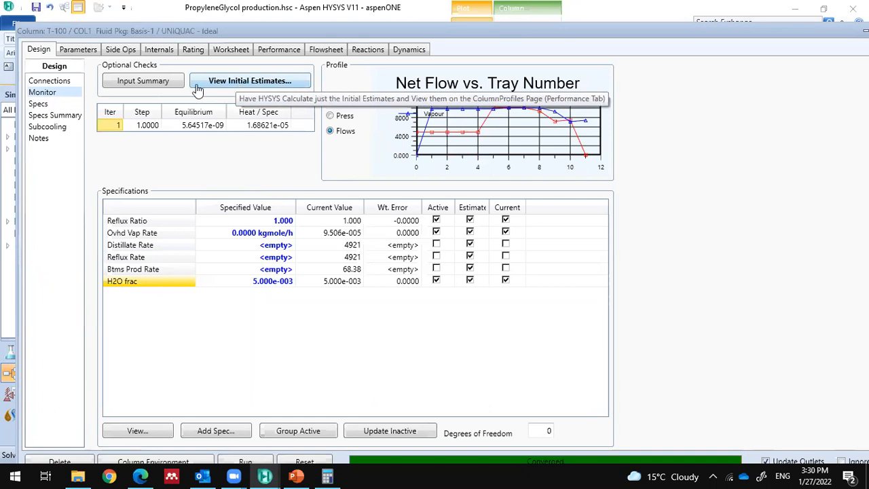
{"action": "key", "text": "super+Left"}
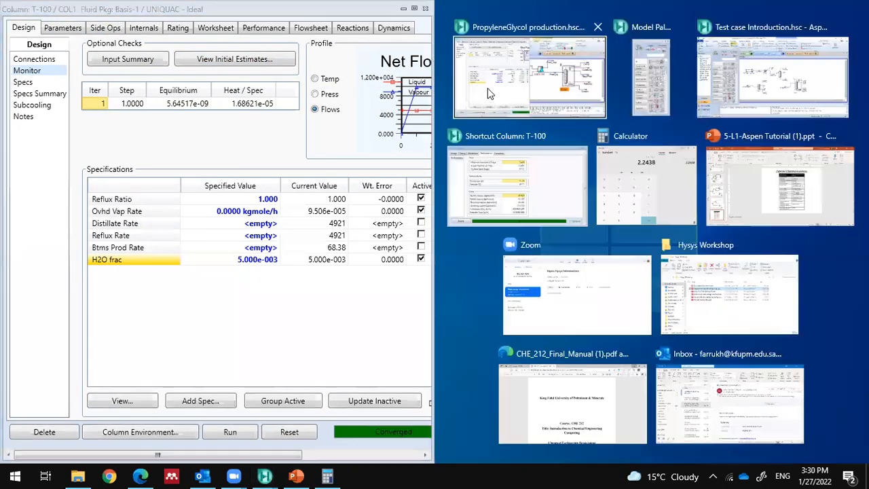
{"action": "left_click", "coordinate": [348, 101]}
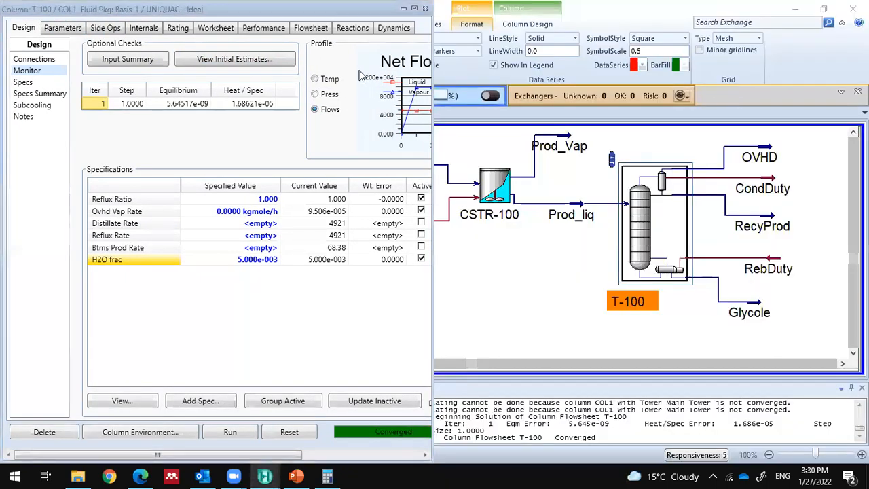
{"action": "left_click_drag", "start_coordinate": [47, 6], "coordinate": [183, 62]}
{"action": "left_click", "coordinate": [425, 64]}
Step: Check the conditions and composition of the OVHD stream and close its window
{"action": "mouse_move", "coordinate": [766, 156]}
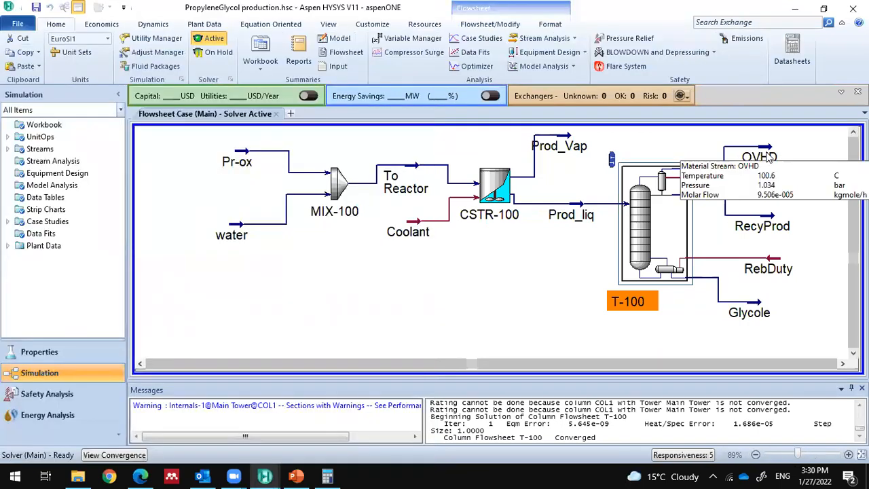
{"action": "double_click", "coordinate": [767, 157]}
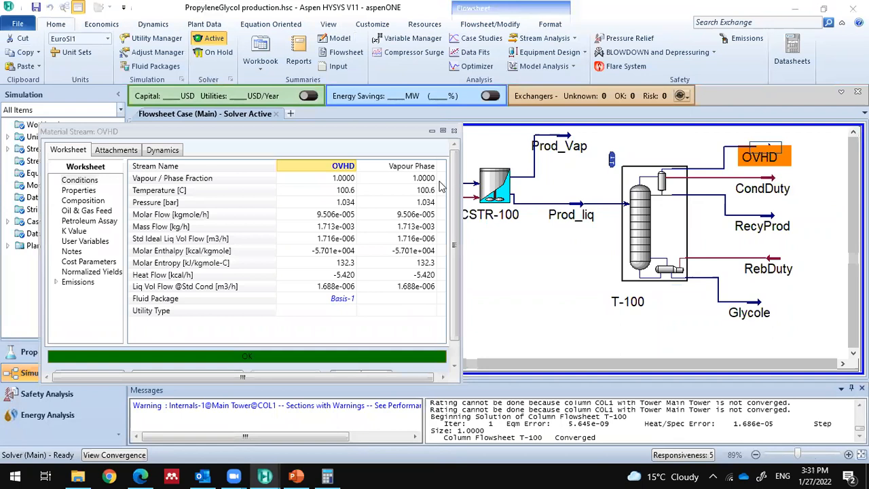
{"action": "left_click", "coordinate": [70, 188]}
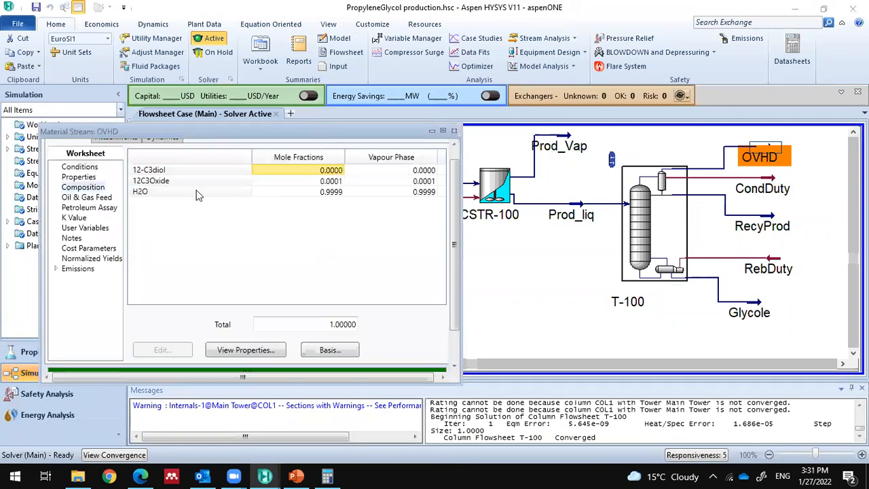
{"action": "left_click", "coordinate": [416, 193]}
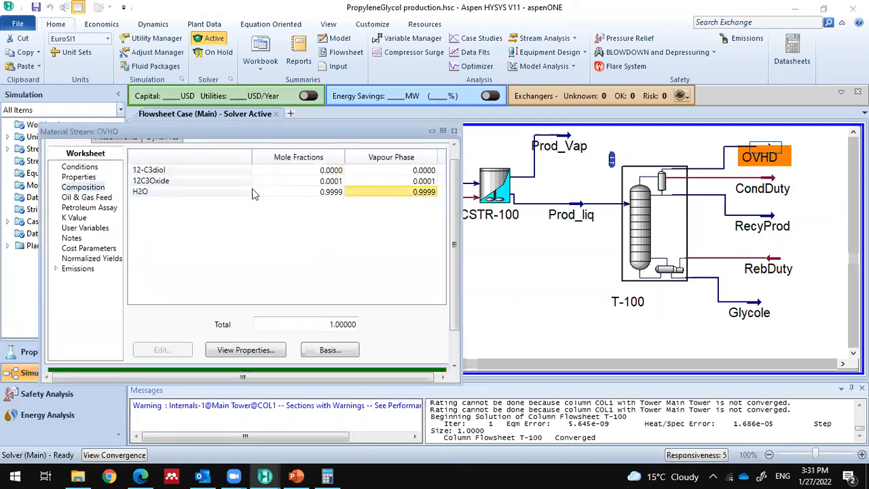
{"action": "left_click", "coordinate": [79, 167]}
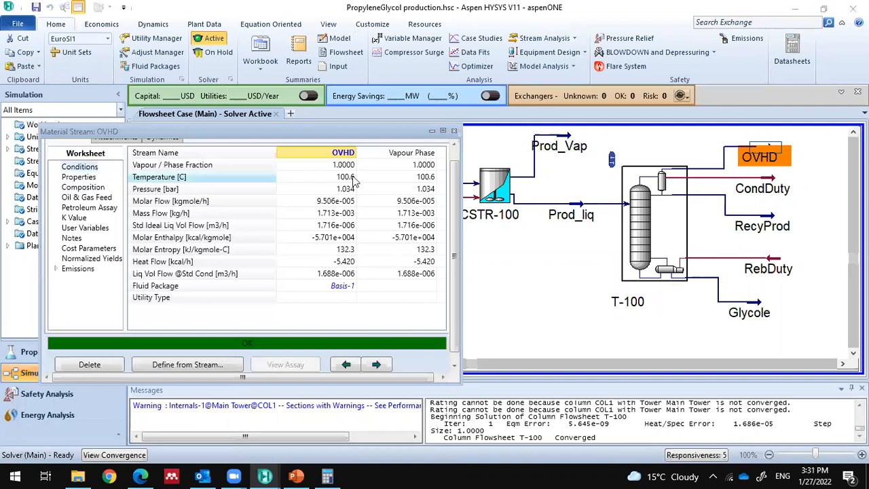
{"action": "left_click", "coordinate": [454, 130]}
Step: Check the composition of the RecyProd stream and compare its flowsheet conditions with those of OVHD
{"action": "double_click", "coordinate": [761, 215]}
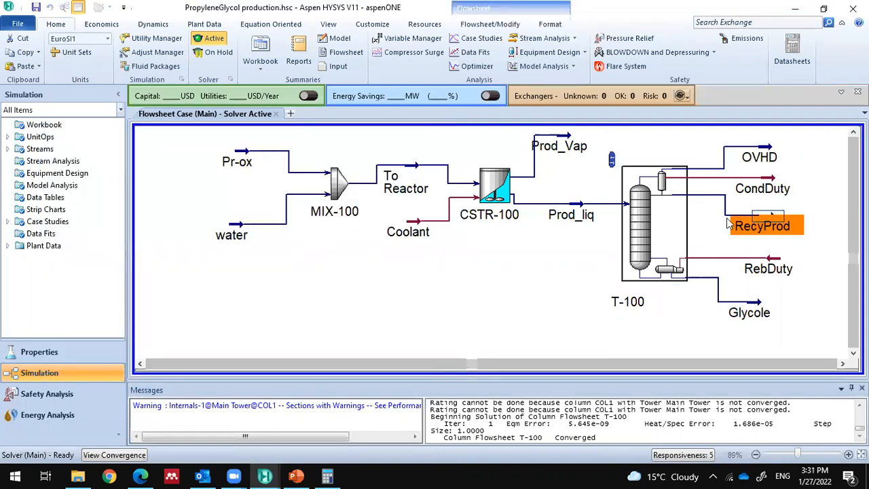
{"action": "left_click", "coordinate": [108, 212]}
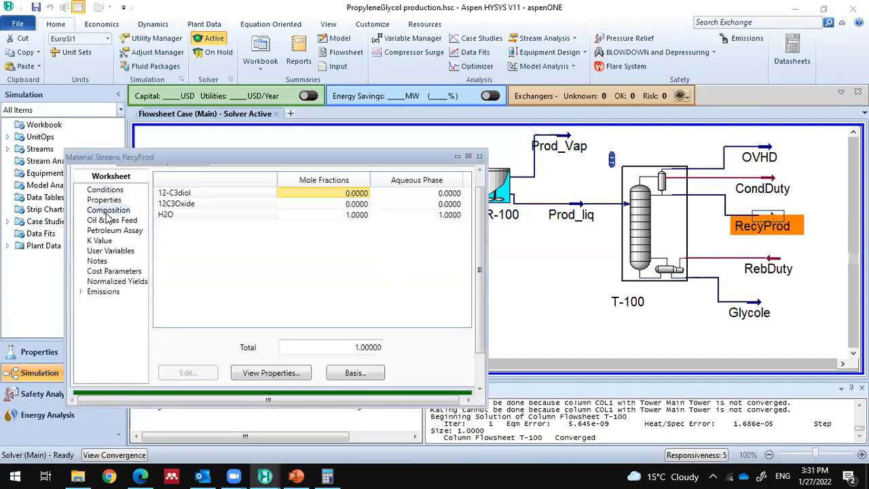
{"action": "left_click", "coordinate": [428, 215]}
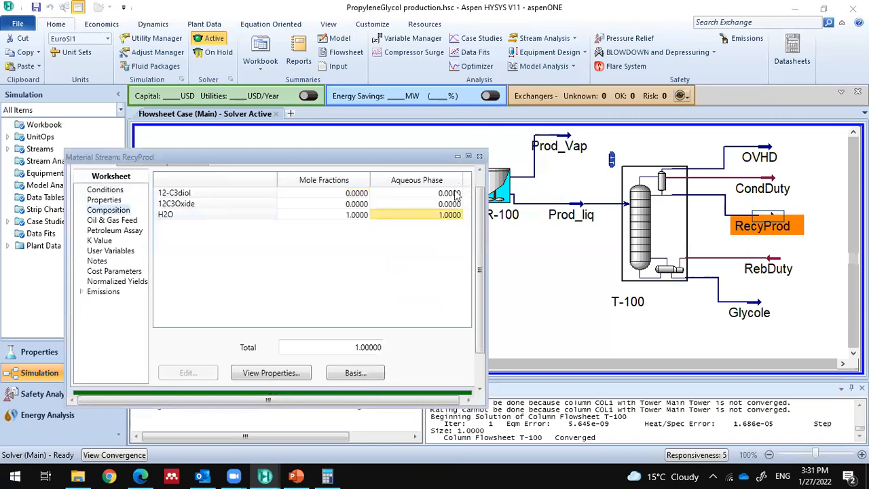
{"action": "left_click", "coordinate": [478, 156]}
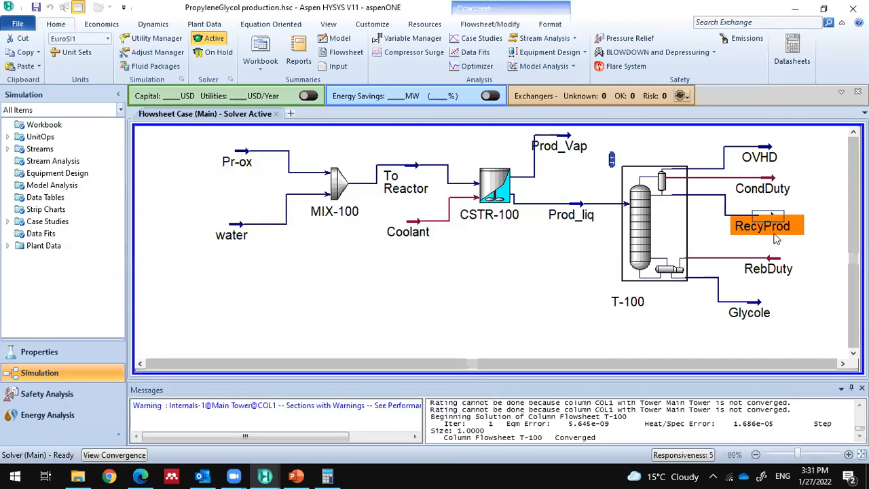
{"action": "mouse_move", "coordinate": [777, 231]}
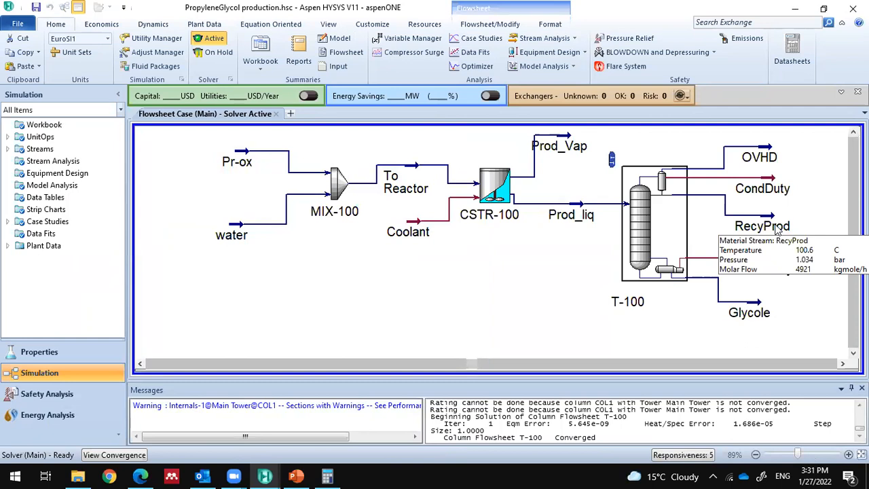
{"action": "mouse_move", "coordinate": [762, 159]}
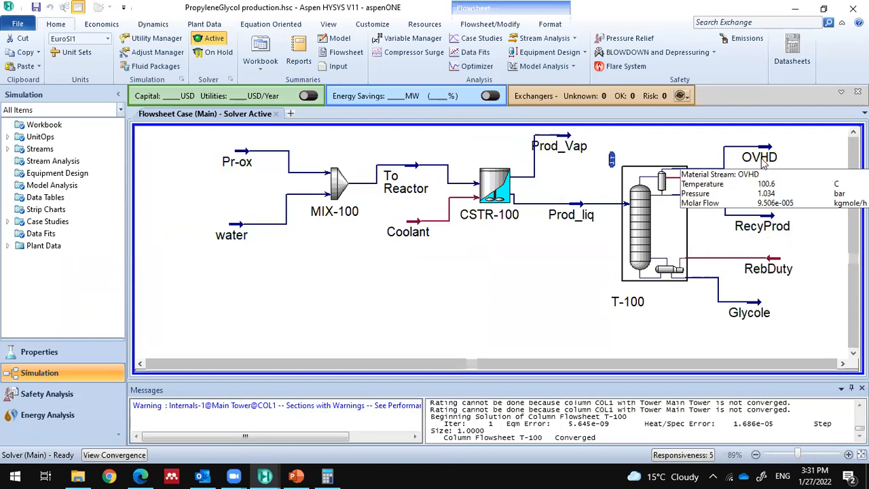
{"action": "left_click", "coordinate": [788, 234]}
{"action": "mouse_move", "coordinate": [757, 318]}
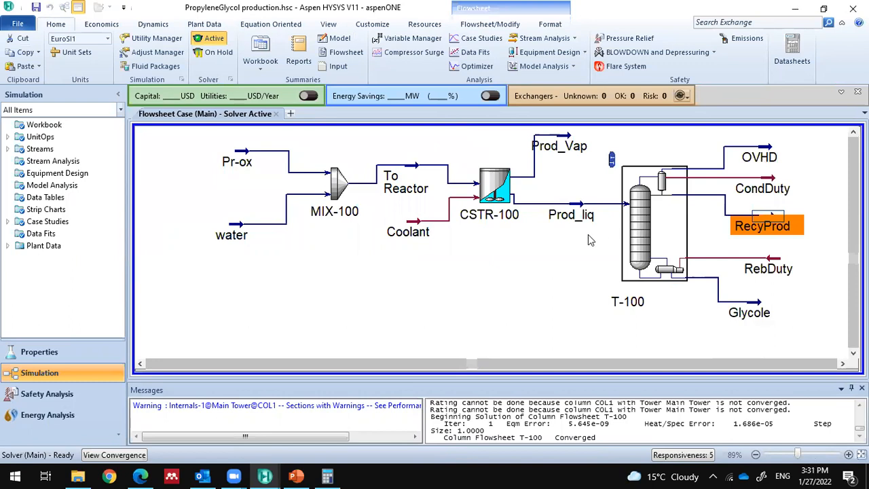
Step: Rearrange the flowsheet by moving the Pr-ox and water feeds away from MIX-100 and RecyProd up beyond OVHD
{"action": "scroll", "coordinate": [588, 236], "scroll_direction": "down", "scroll_amount": 2}
{"action": "left_click_drag", "start_coordinate": [294, 174], "coordinate": [257, 174]}
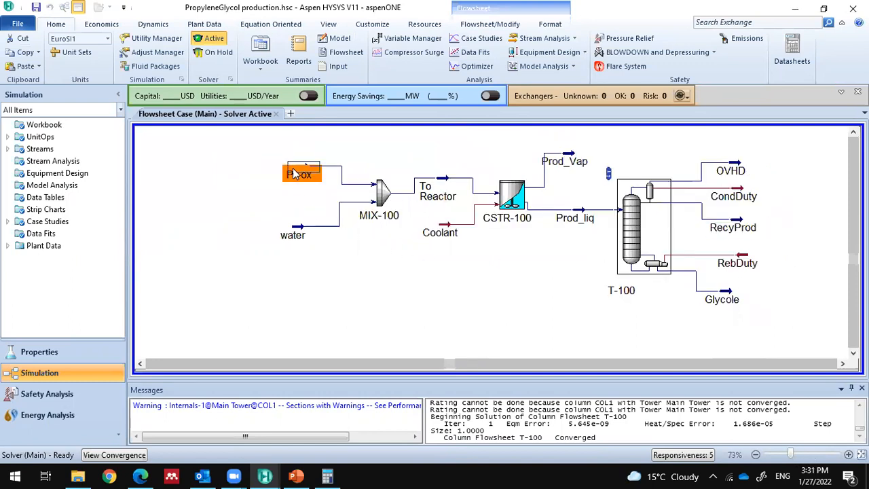
{"action": "left_click", "coordinate": [293, 235]}
{"action": "left_click_drag", "start_coordinate": [294, 235], "coordinate": [265, 231]}
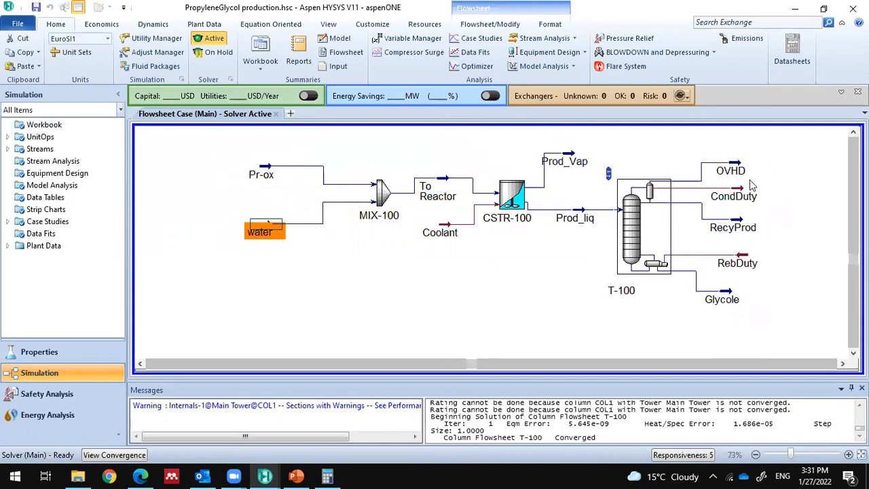
{"action": "left_click", "coordinate": [744, 227]}
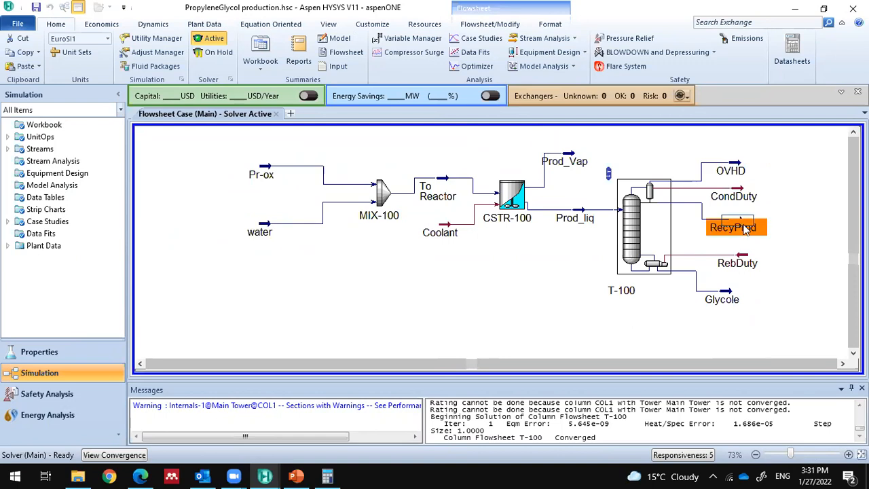
{"action": "left_click_drag", "start_coordinate": [750, 231], "coordinate": [824, 160]}
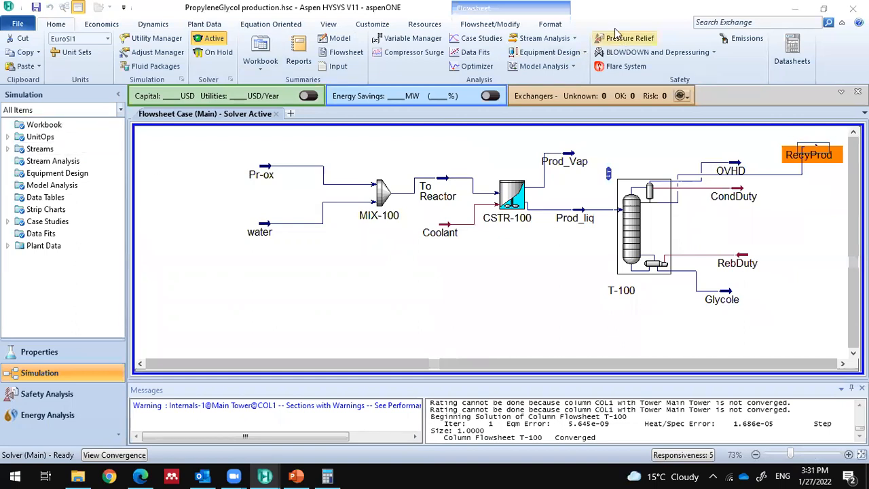
Step: Show the Model Palette and reposition it so that it does not cover column T-100 and its product streams
{"action": "left_click", "coordinate": [490, 24]}
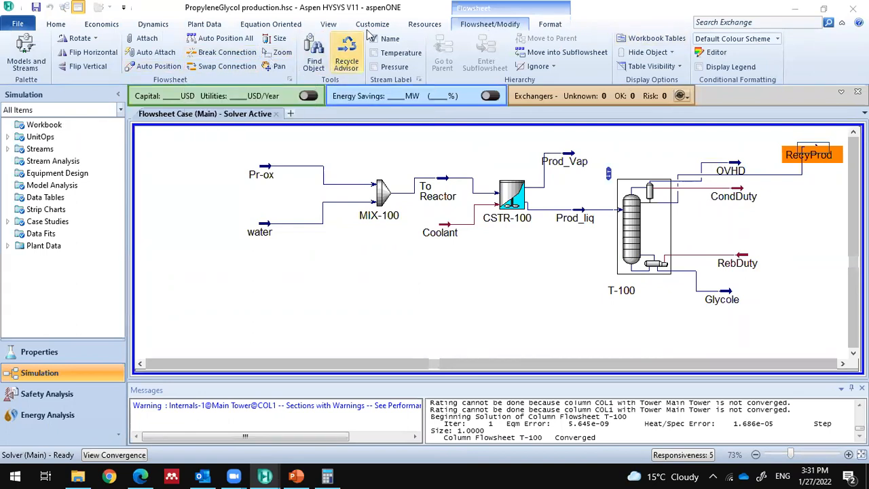
{"action": "left_click", "coordinate": [416, 25]}
{"action": "left_click", "coordinate": [491, 24]}
{"action": "left_click", "coordinate": [550, 24]}
{"action": "left_click", "coordinate": [493, 26]}
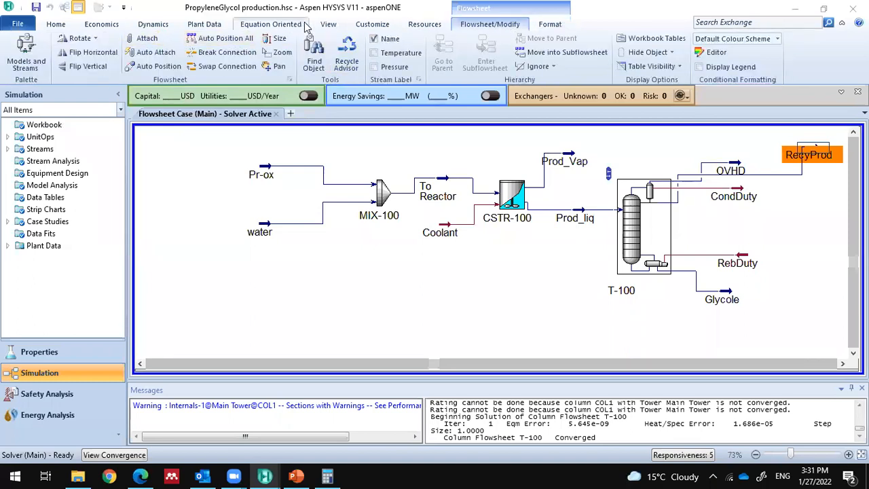
{"action": "left_click", "coordinate": [329, 25]}
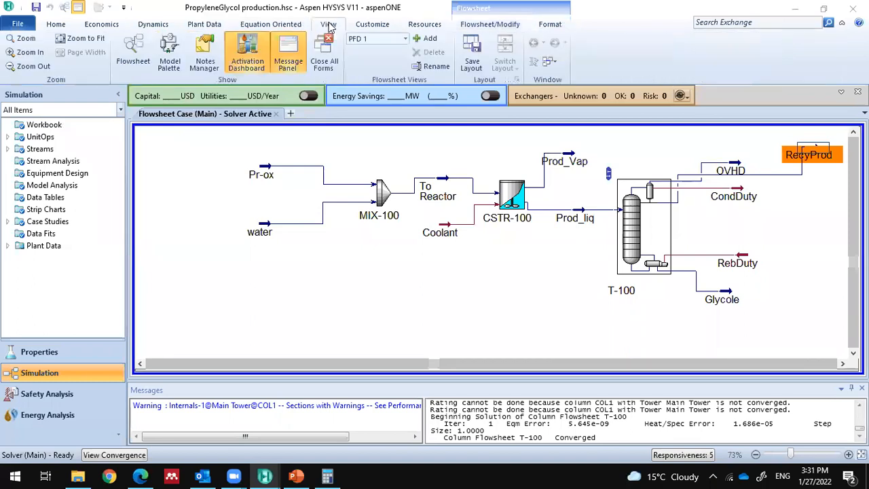
{"action": "left_click", "coordinate": [169, 61]}
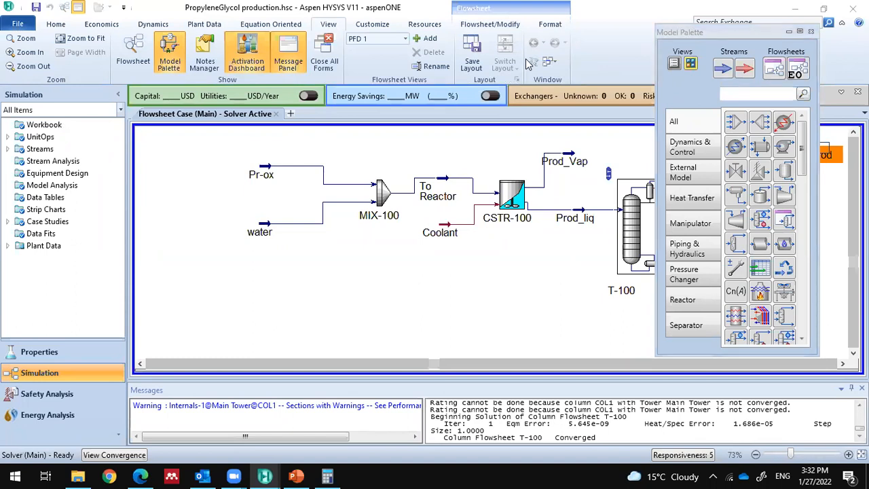
{"action": "left_click_drag", "start_coordinate": [723, 37], "coordinate": [78, 61]}
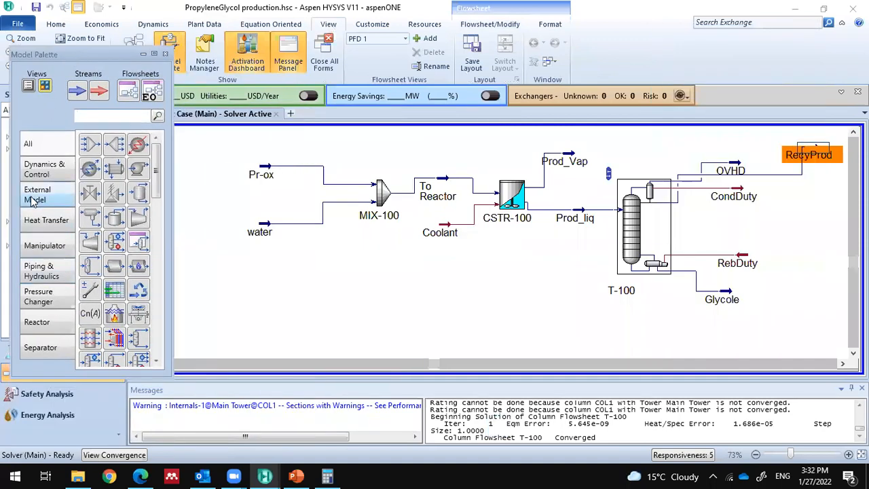
Step: Add a Recycle block to the flowsheet above column T-100
{"action": "left_click", "coordinate": [140, 293]}
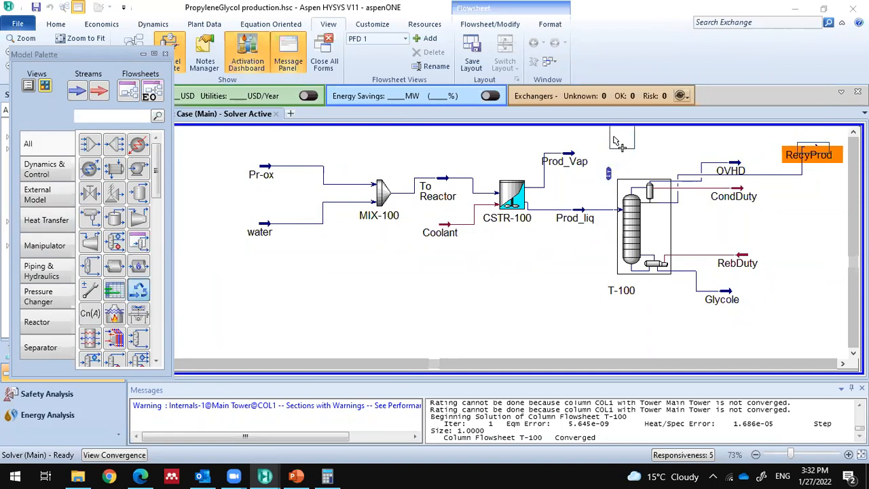
{"action": "left_click", "coordinate": [667, 149]}
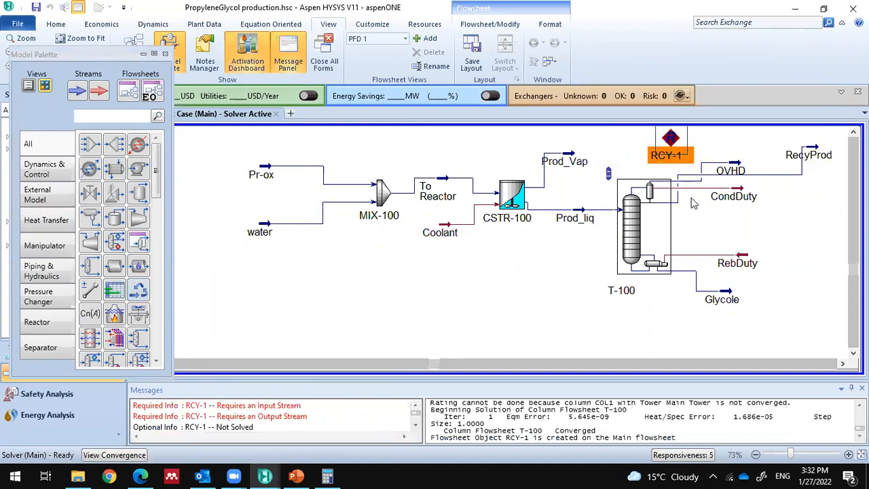
{"action": "scroll", "coordinate": [690, 201], "scroll_direction": "up", "scroll_amount": 1}
{"action": "scroll", "coordinate": [691, 203], "scroll_direction": "down", "scroll_amount": 3}
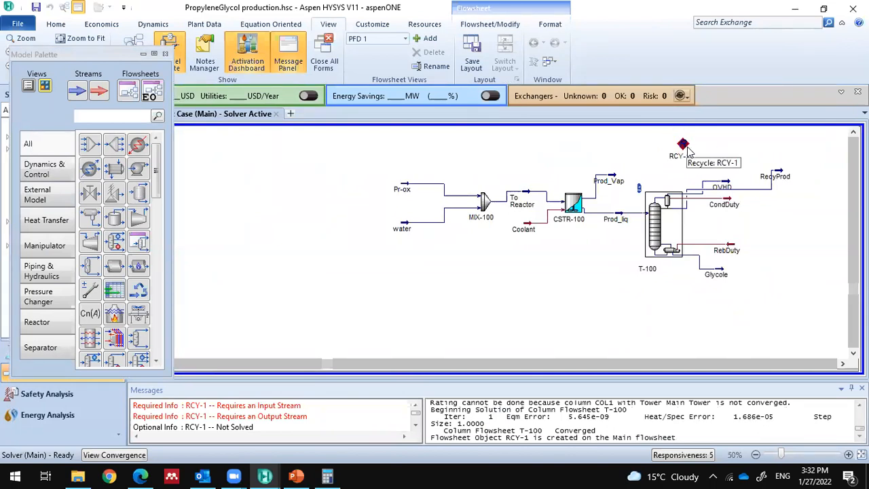
Step: Connect RecyProd as the Recycle block's inlet and create the outlet stream to_mix
{"action": "double_click", "coordinate": [685, 146]}
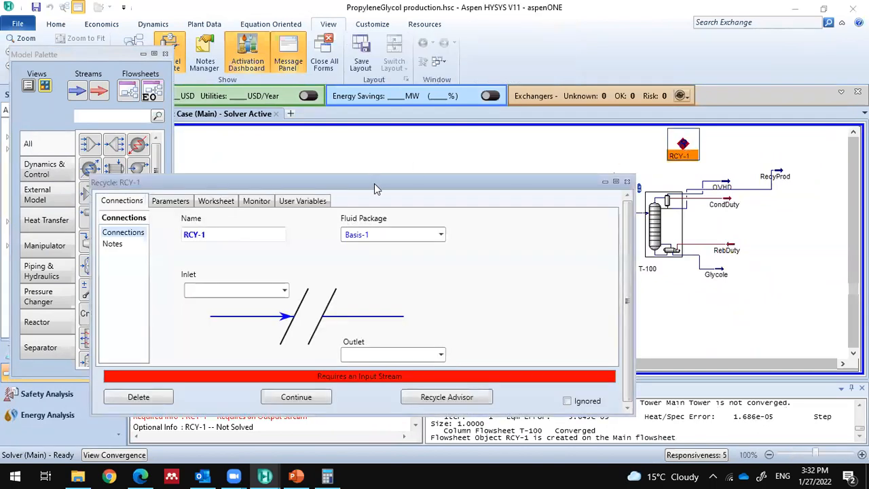
{"action": "left_click_drag", "start_coordinate": [374, 184], "coordinate": [370, 119]}
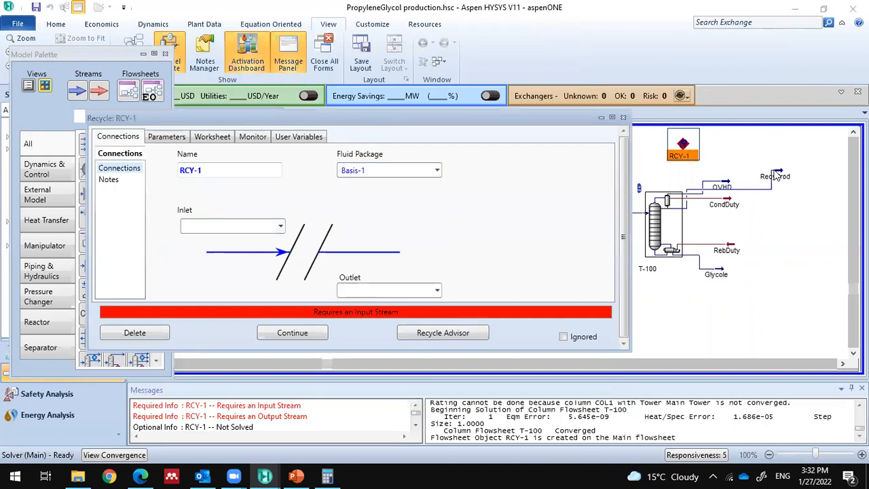
{"action": "left_click", "coordinate": [280, 226]}
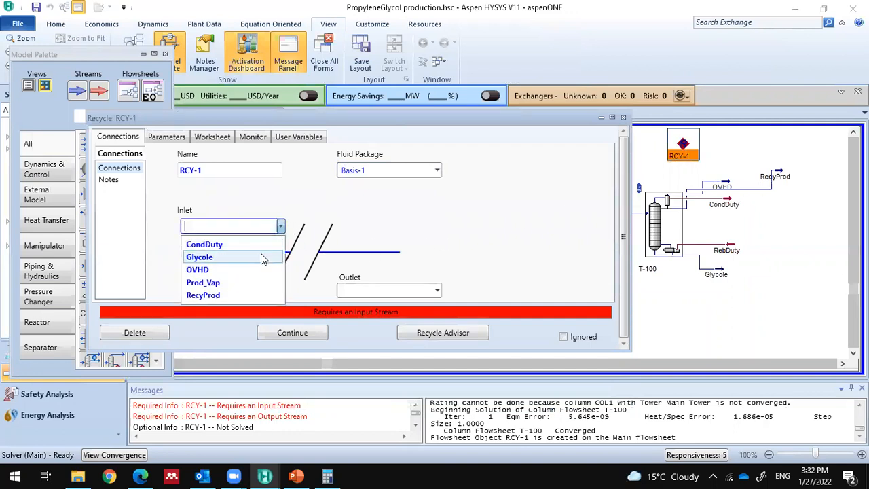
{"action": "left_click", "coordinate": [247, 296]}
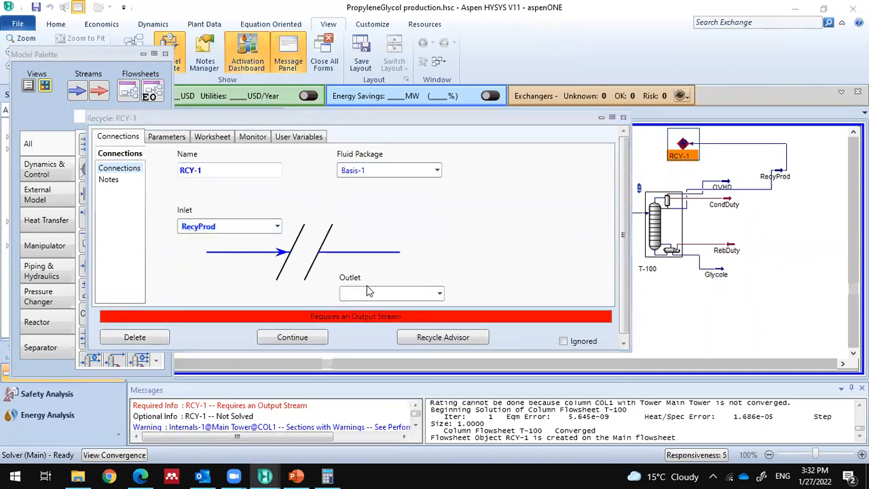
{"action": "type", "text": "to_mix"}
{"action": "key", "text": "Return"}
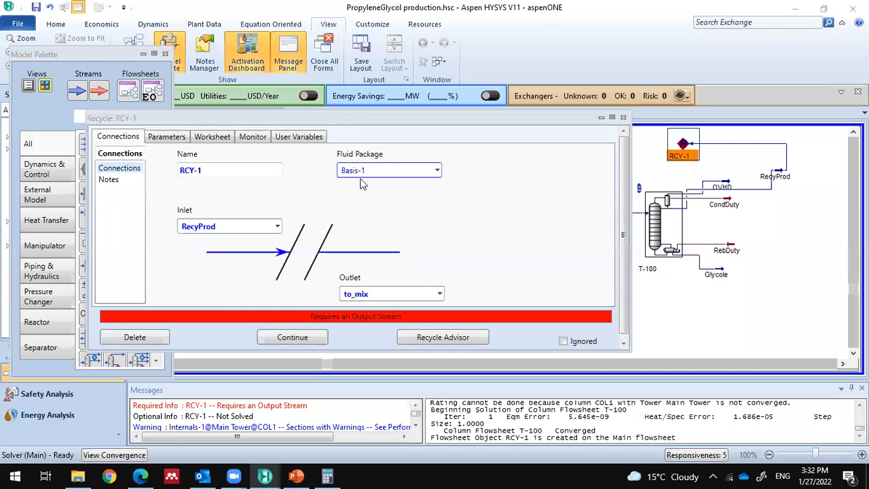
{"action": "left_click", "coordinate": [624, 118]}
Step: Move the to_mix stream away from RCY-1 towards MIX-100, above the reactor section
{"action": "left_click_drag", "start_coordinate": [651, 151], "coordinate": [610, 153]}
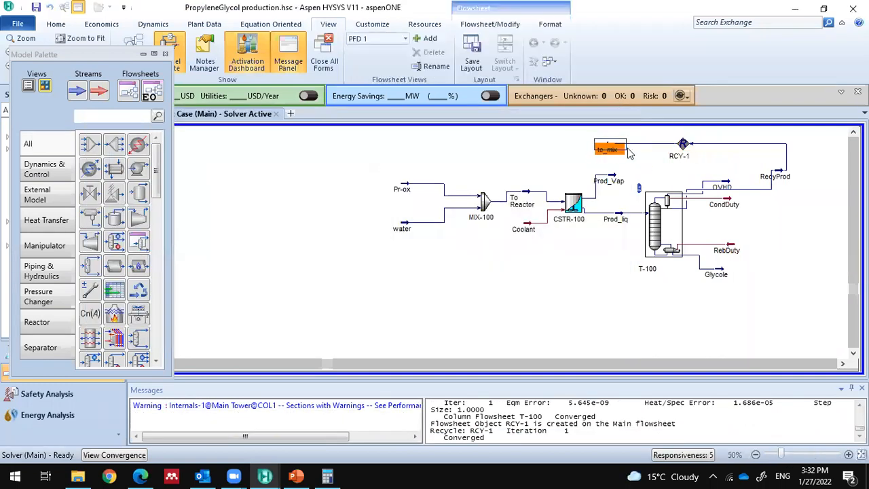
{"action": "mouse_move", "coordinate": [483, 207]}
{"action": "left_click_drag", "start_coordinate": [600, 152], "coordinate": [552, 153]}
Step: Add to_mix as a third inlet of mixer MIX-100, acknowledge the column feed pressure warning, and close the mixer window
{"action": "double_click", "coordinate": [485, 204]}
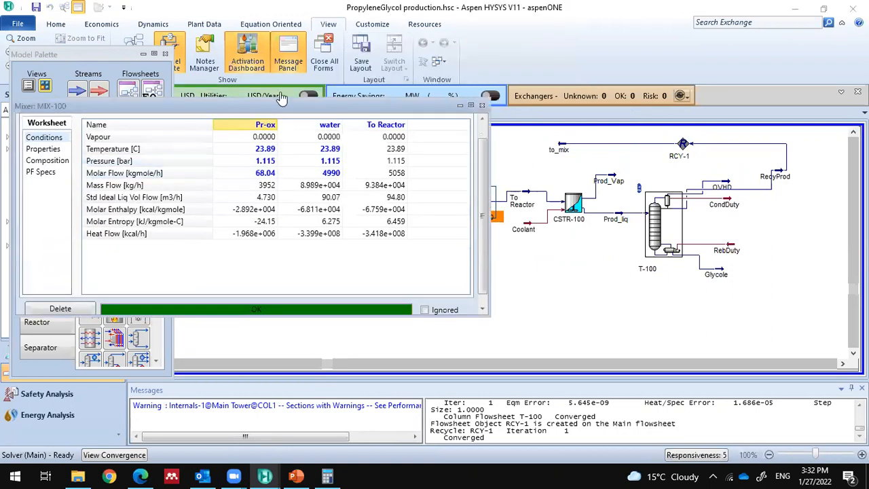
{"action": "left_click", "coordinate": [482, 105]}
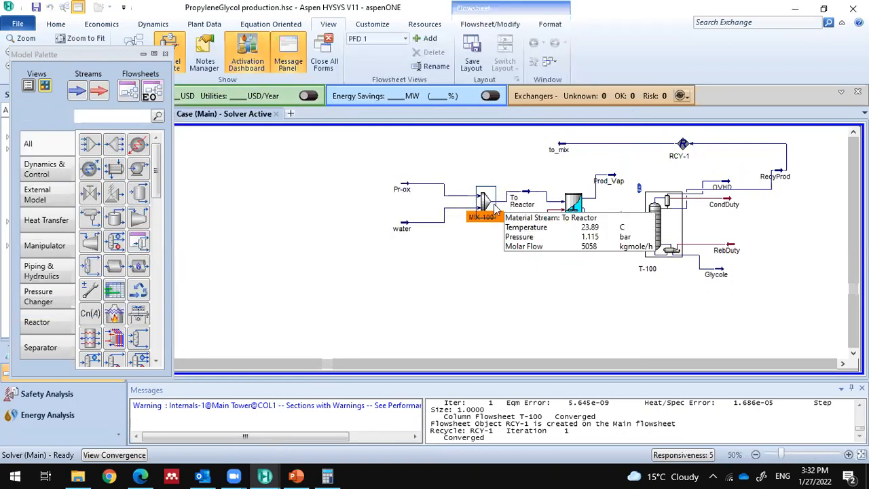
{"action": "double_click", "coordinate": [486, 204]}
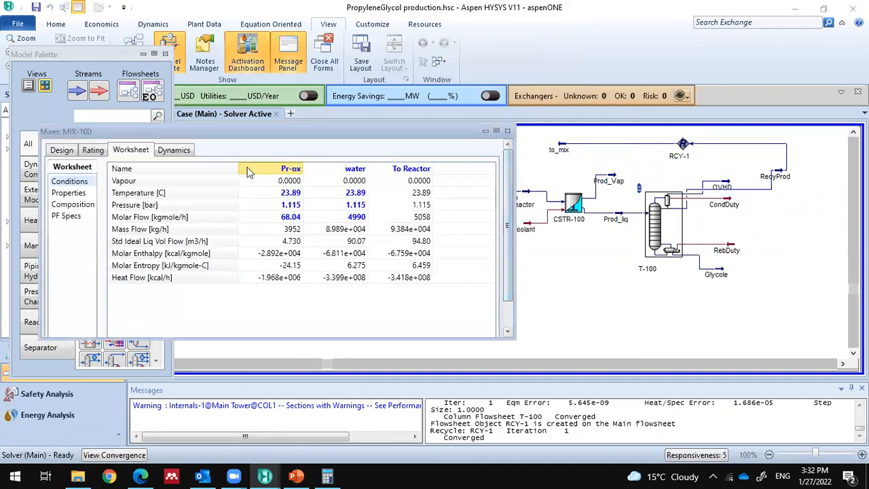
{"action": "left_click", "coordinate": [62, 151]}
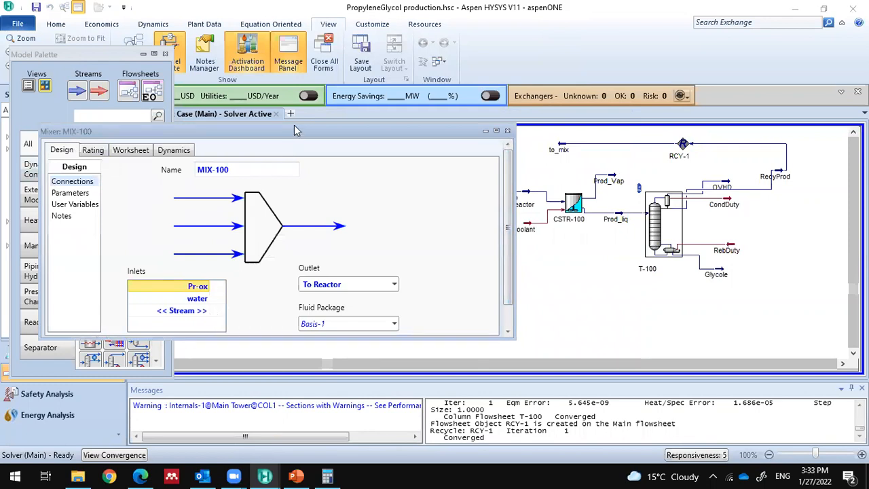
{"action": "left_click_drag", "start_coordinate": [294, 131], "coordinate": [300, 77]}
{"action": "left_click_drag", "start_coordinate": [521, 286], "coordinate": [568, 354]}
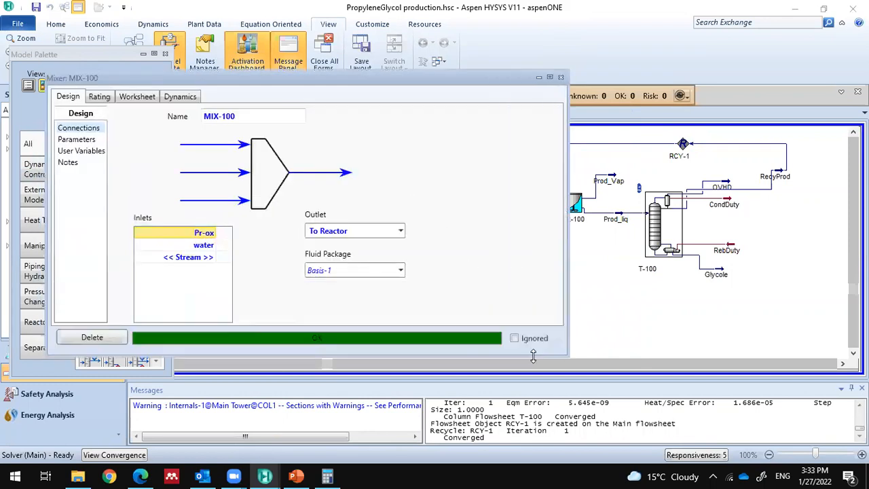
{"action": "left_click", "coordinate": [210, 258]}
{"action": "left_click", "coordinate": [212, 258]}
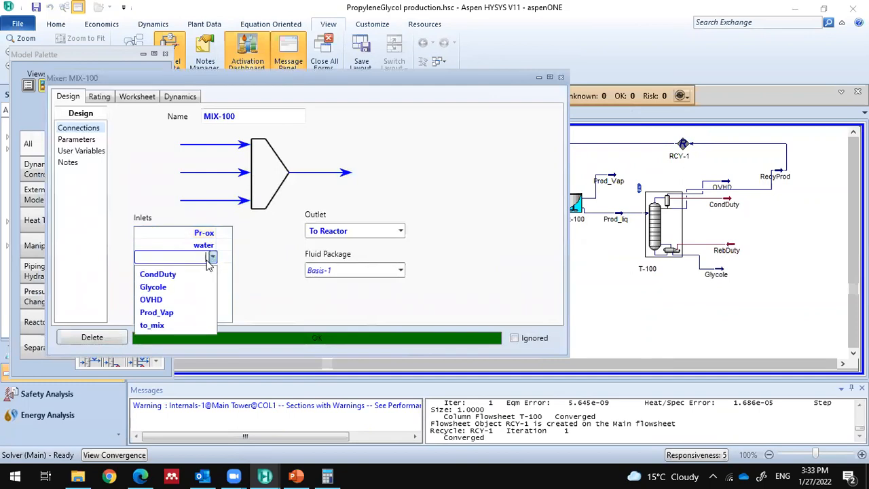
{"action": "left_click", "coordinate": [179, 326]}
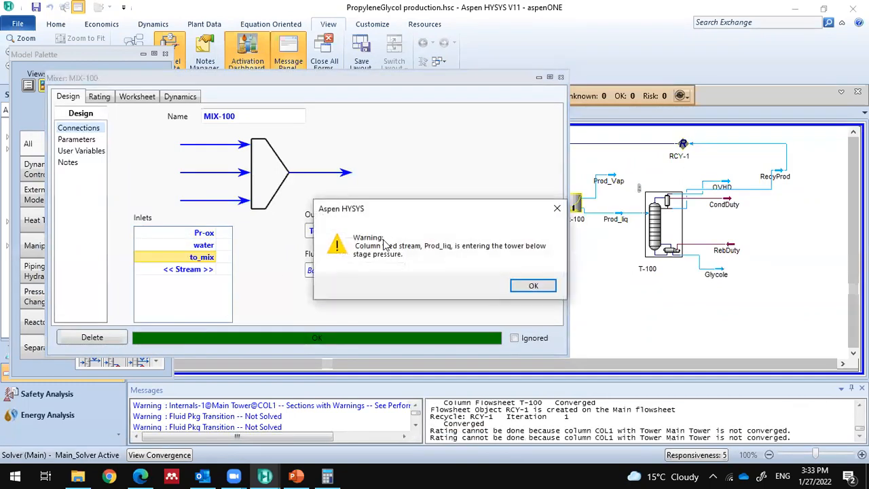
{"action": "left_click", "coordinate": [534, 286]}
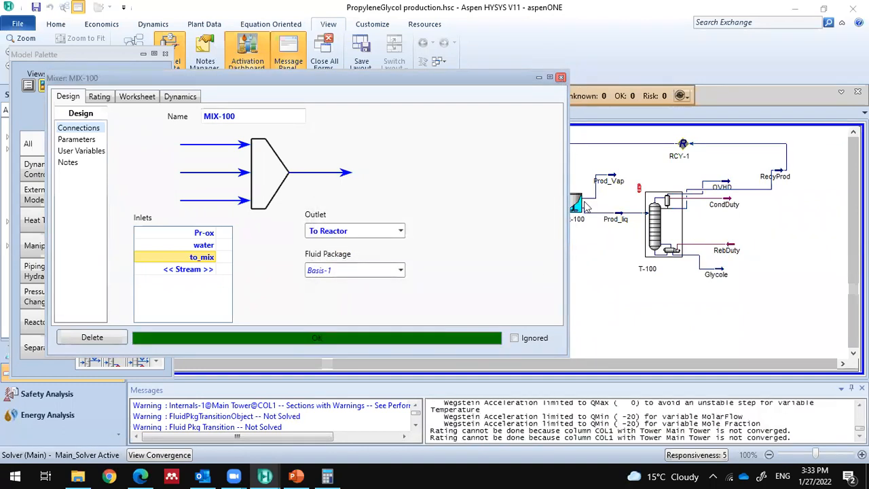
{"action": "left_click", "coordinate": [561, 78]}
Step: Move the Pr-ox and water feed streams slightly farther away from MIX-100
{"action": "left_click_drag", "start_coordinate": [404, 185], "coordinate": [396, 184]}
{"action": "left_click_drag", "start_coordinate": [403, 228], "coordinate": [389, 232]}
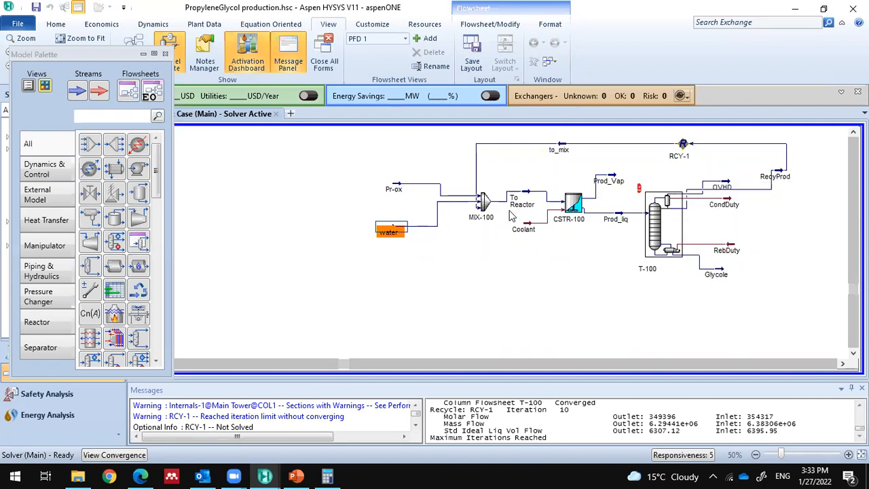
Step: Check the stream conditions, reaction details and conversion results of reactor CSTR-100
{"action": "left_click", "coordinate": [570, 202]}
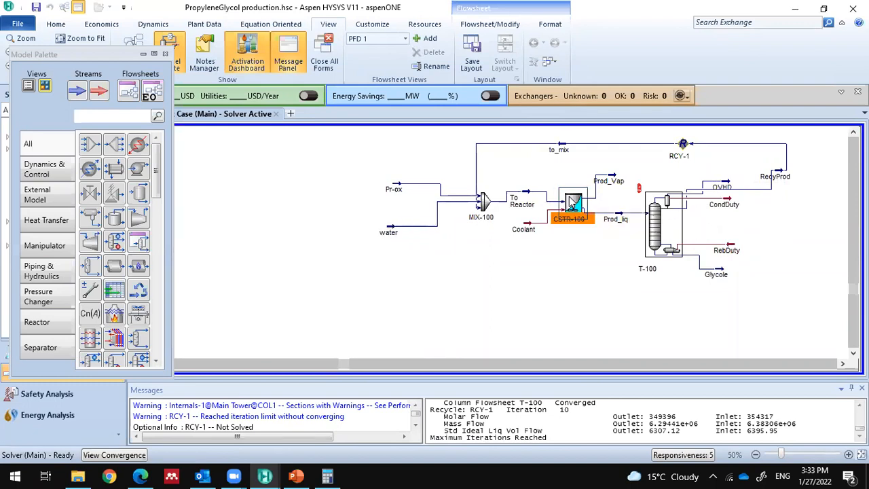
{"action": "double_click", "coordinate": [573, 204]}
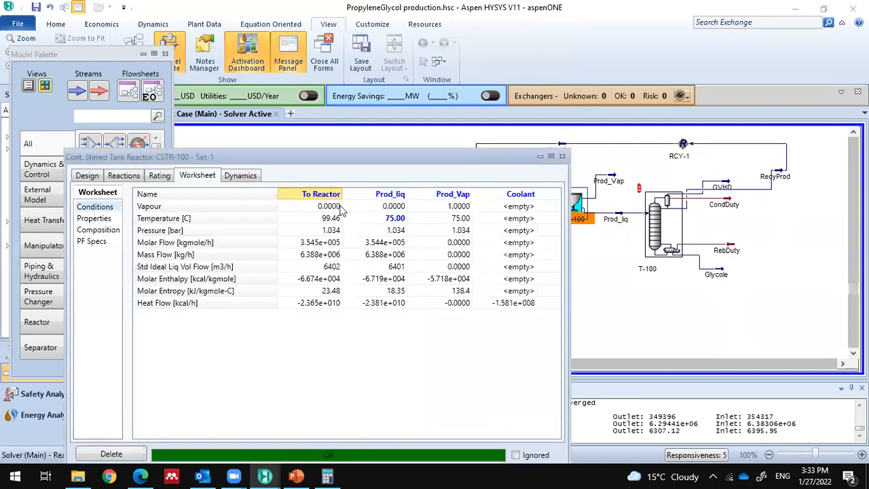
{"action": "left_click", "coordinate": [157, 175]}
{"action": "left_click", "coordinate": [125, 176]}
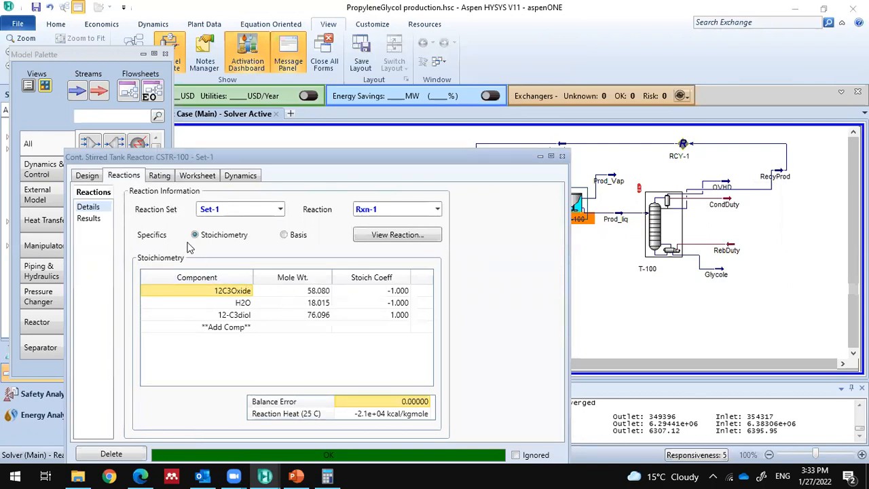
{"action": "left_click", "coordinate": [99, 220]}
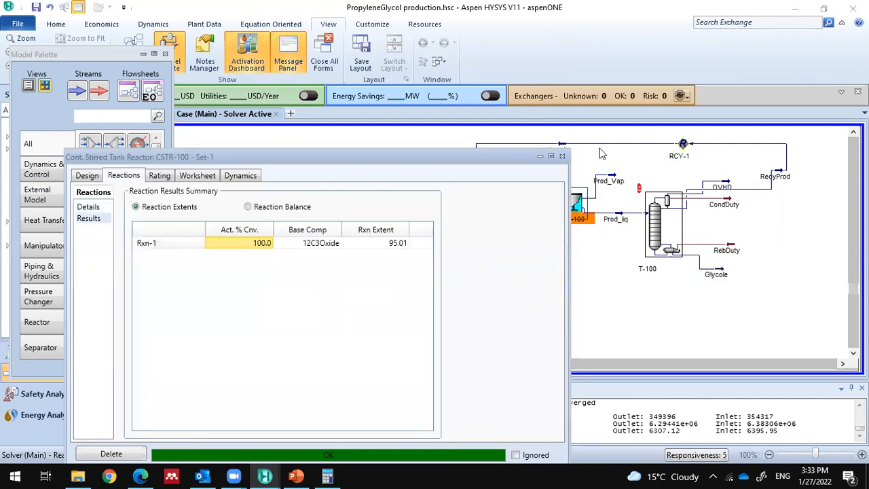
{"action": "left_click", "coordinate": [562, 157]}
Step: Check the flowsheet conditions of the Glycole stream and move it farther away from column T-100
{"action": "mouse_move", "coordinate": [724, 284]}
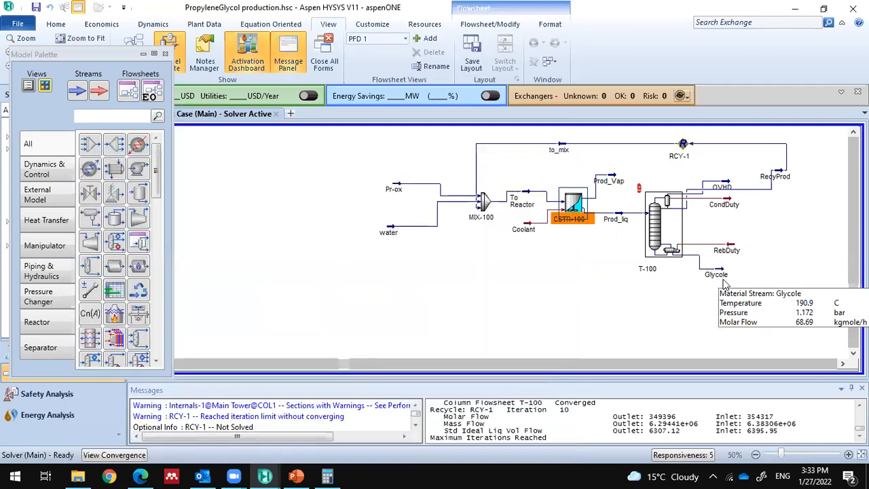
{"action": "left_click_drag", "start_coordinate": [724, 284], "coordinate": [754, 290]}
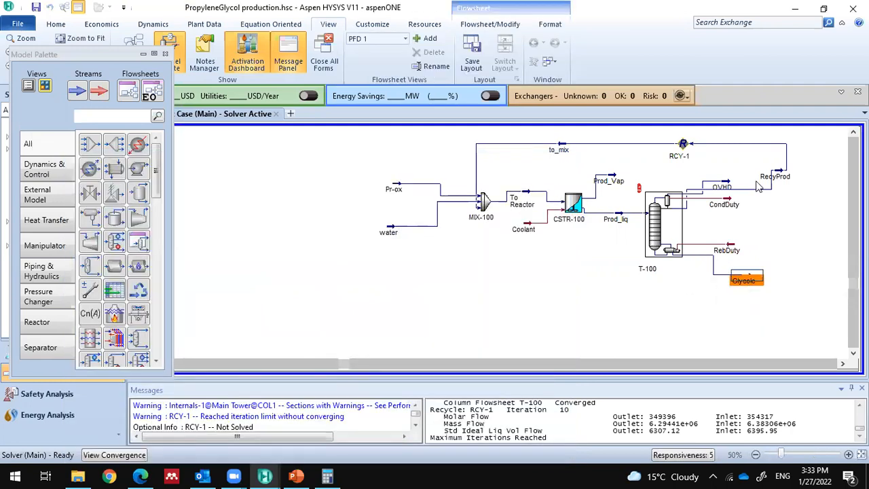
Step: Check the RCY-1 connections, continue the recycle iterations, and close its window
{"action": "left_click", "coordinate": [688, 150]}
{"action": "double_click", "coordinate": [688, 150]}
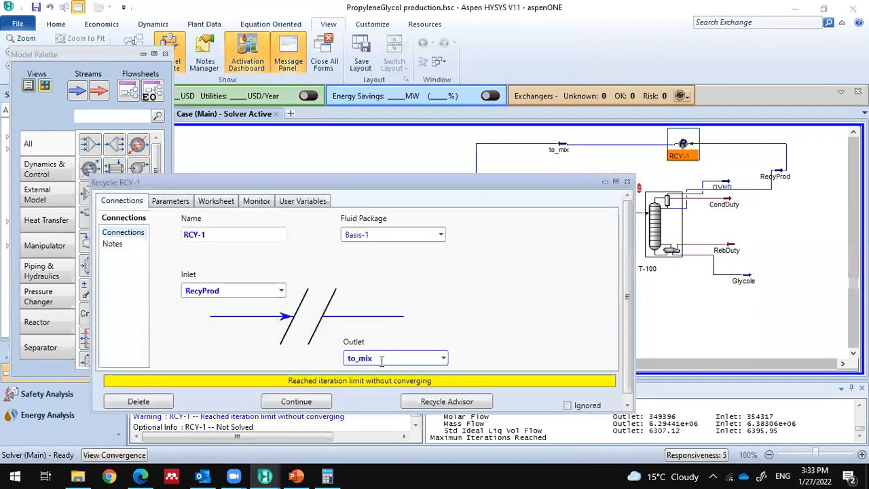
{"action": "left_click", "coordinate": [627, 182]}
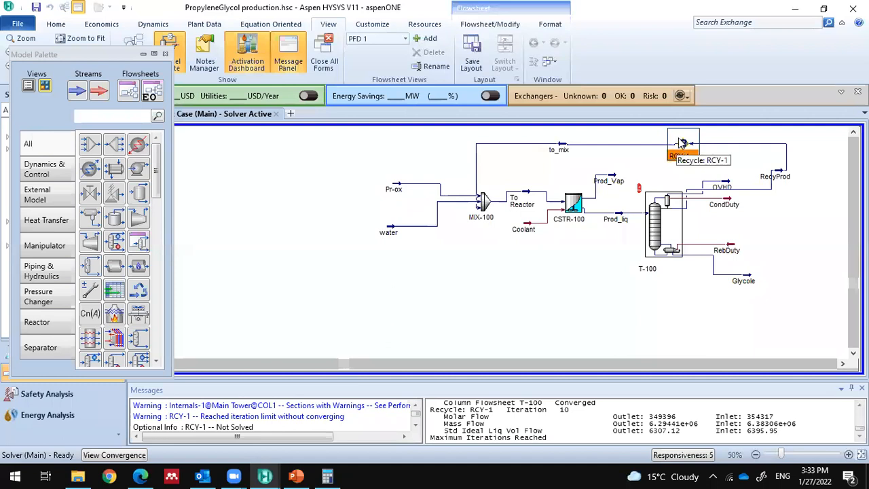
{"action": "double_click", "coordinate": [683, 144]}
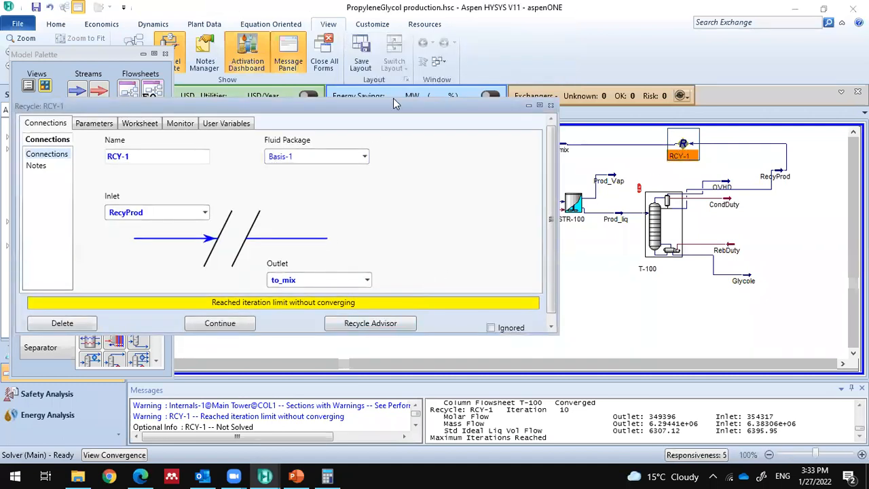
{"action": "left_click_drag", "start_coordinate": [393, 98], "coordinate": [510, 87]}
{"action": "left_click", "coordinate": [338, 311]}
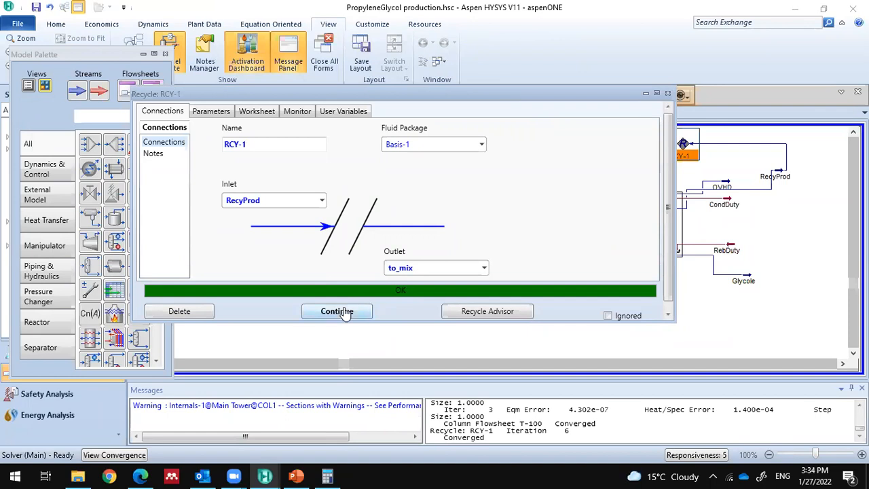
{"action": "left_click", "coordinate": [361, 310]}
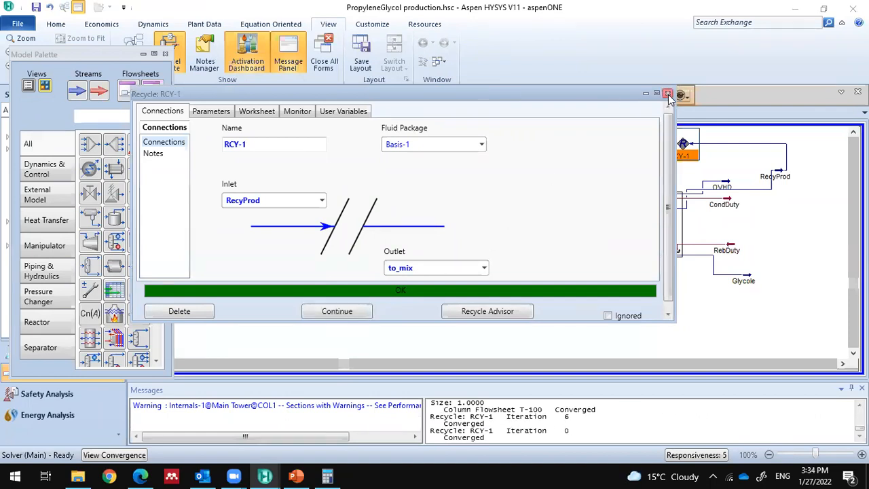
{"action": "left_click", "coordinate": [668, 93]}
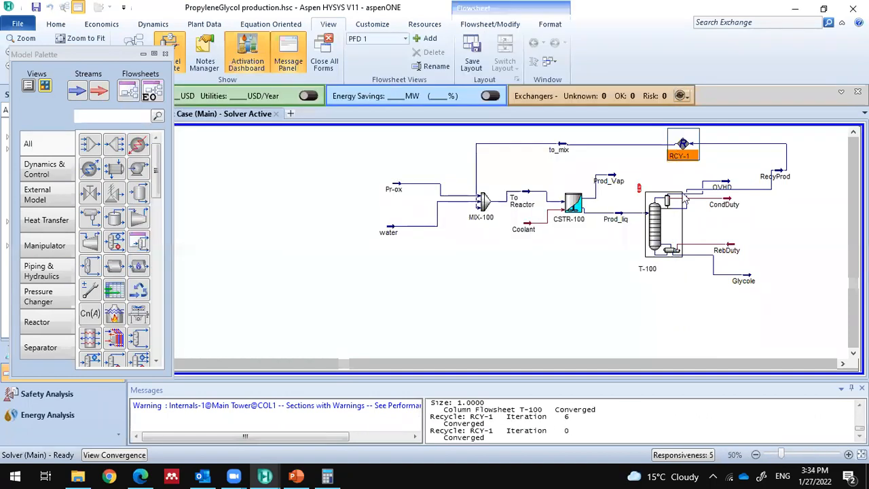
Step: Add an Adjust block in the empty area upstream of the Pr-ox and water feeds and open its properties
{"action": "left_click", "coordinate": [738, 286]}
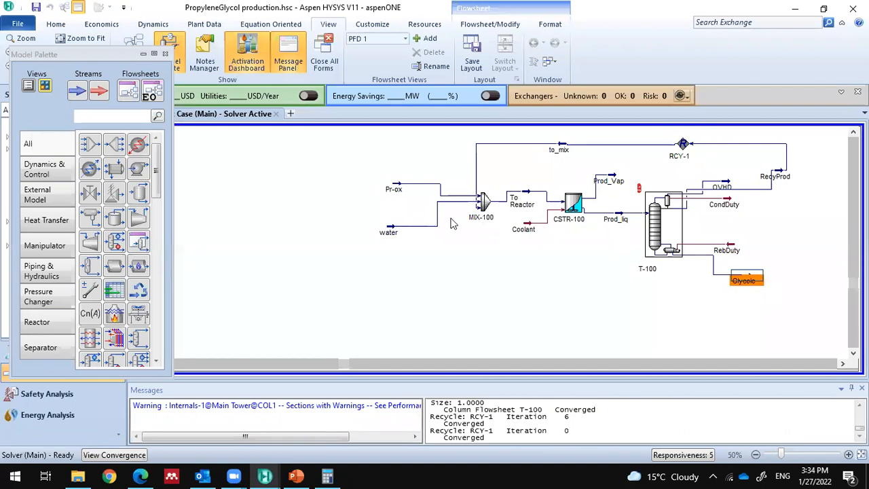
{"action": "mouse_move", "coordinate": [401, 195]}
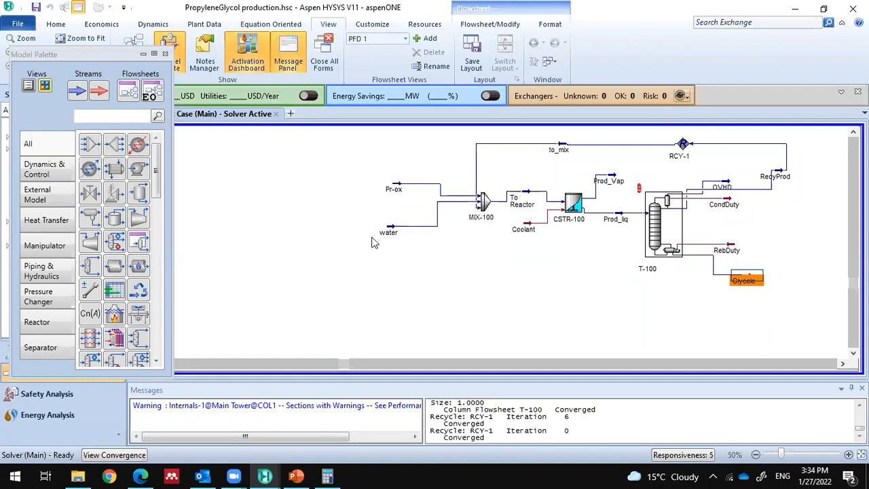
{"action": "left_click", "coordinate": [88, 290]}
{"action": "left_click", "coordinate": [253, 249]}
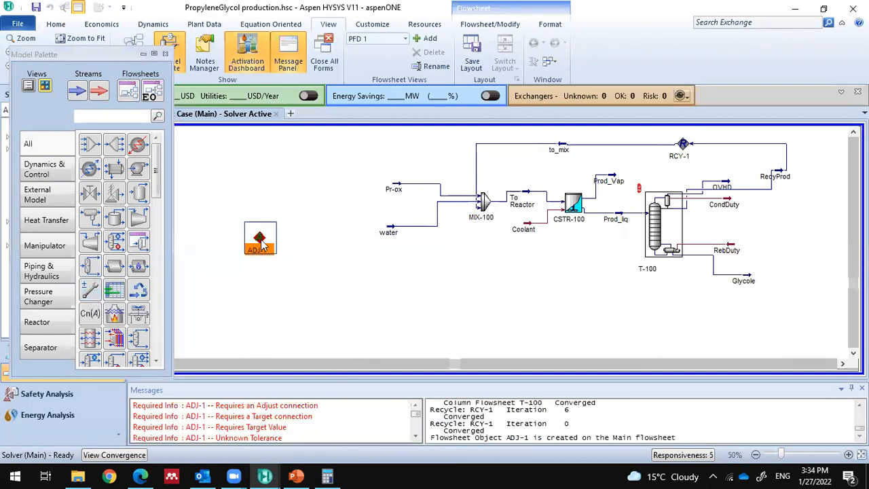
{"action": "double_click", "coordinate": [260, 244]}
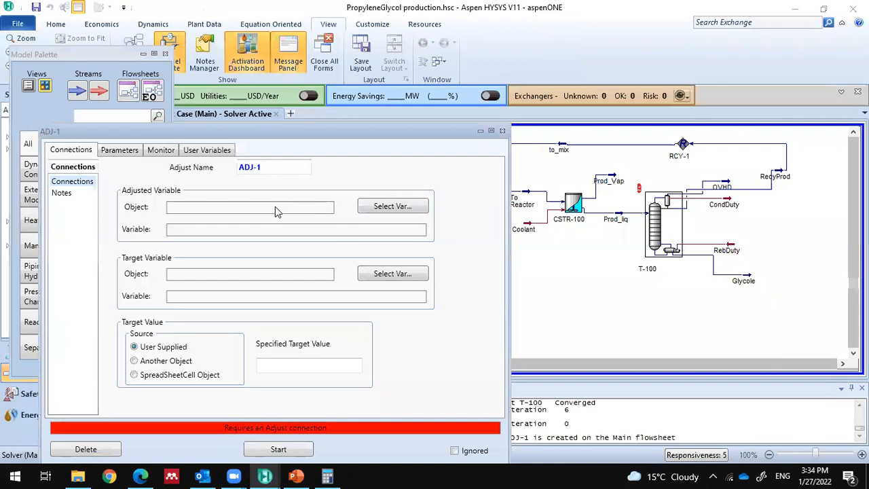
Step: Assign the Product Molar Flow Factor of MIX-100 as the adjusted variable of ADJ-1
{"action": "left_click", "coordinate": [390, 207]}
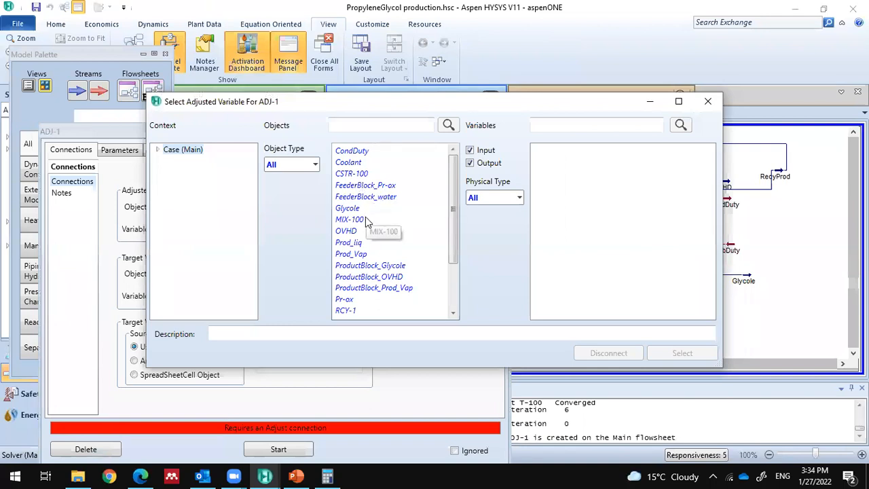
{"action": "left_click", "coordinate": [356, 220]}
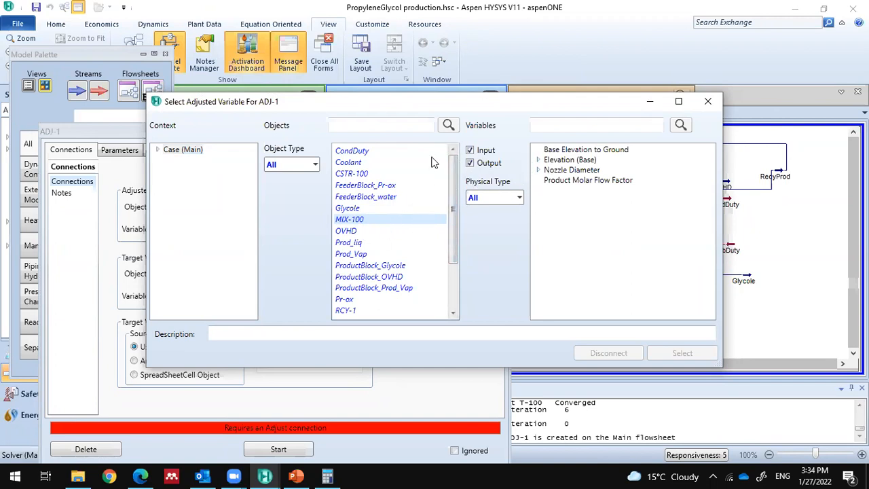
{"action": "left_click_drag", "start_coordinate": [453, 182], "coordinate": [474, 239]}
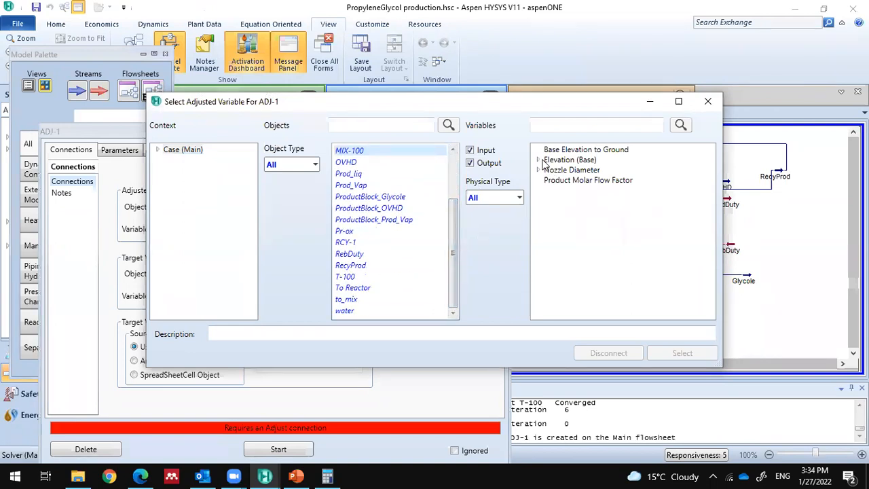
{"action": "left_click", "coordinate": [567, 181]}
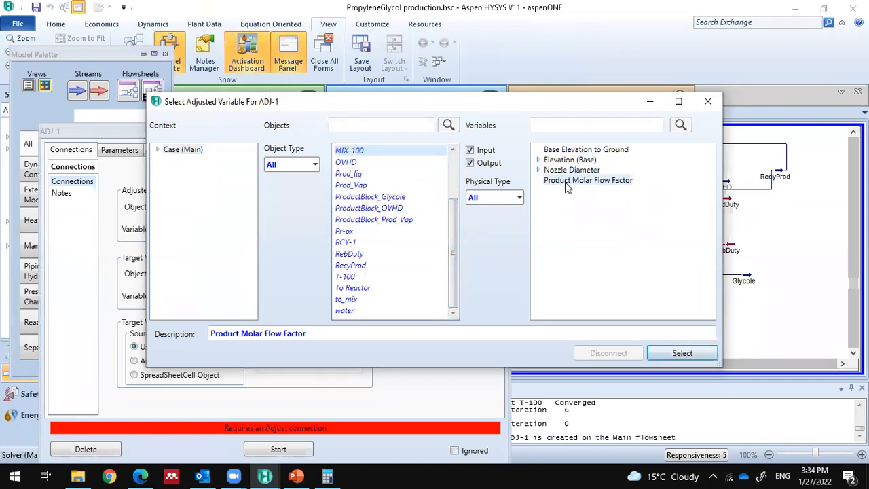
{"action": "left_click", "coordinate": [658, 349]}
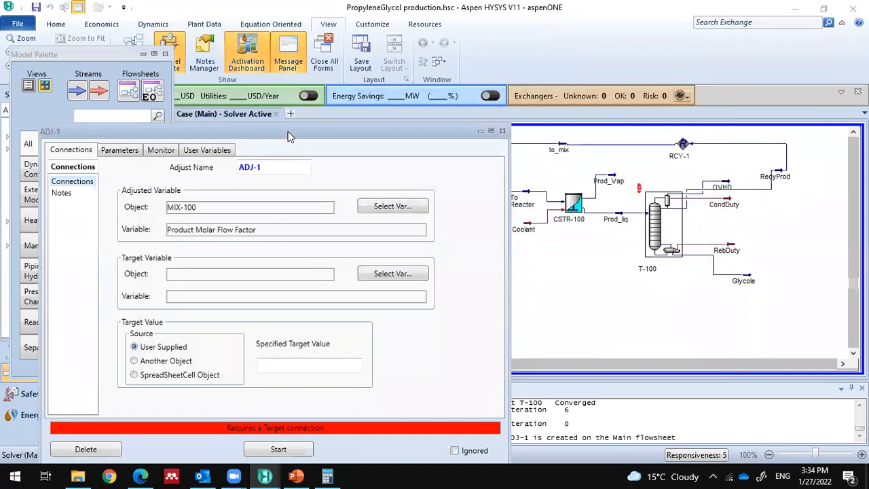
Step: Assign the Molar Flow of the to_mix stream as the target variable of ADJ-1 and check its flowsheet connections
{"action": "left_click_drag", "start_coordinate": [294, 127], "coordinate": [346, 78]}
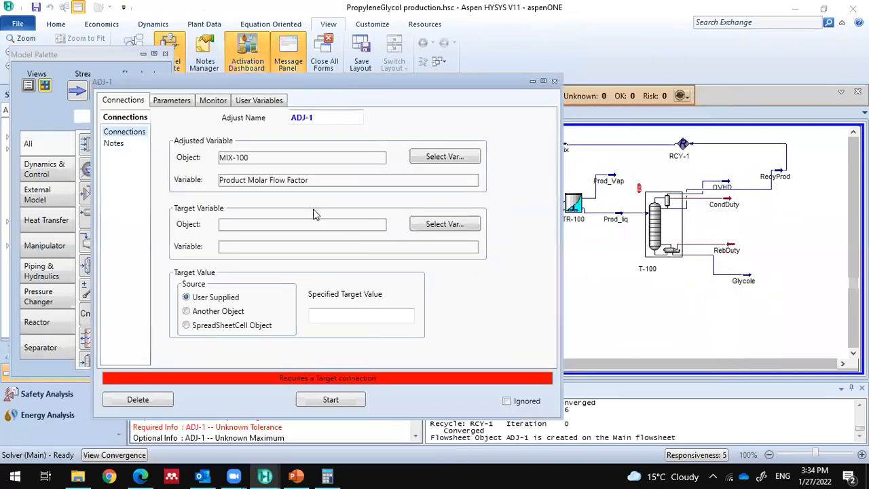
{"action": "left_click", "coordinate": [421, 231]}
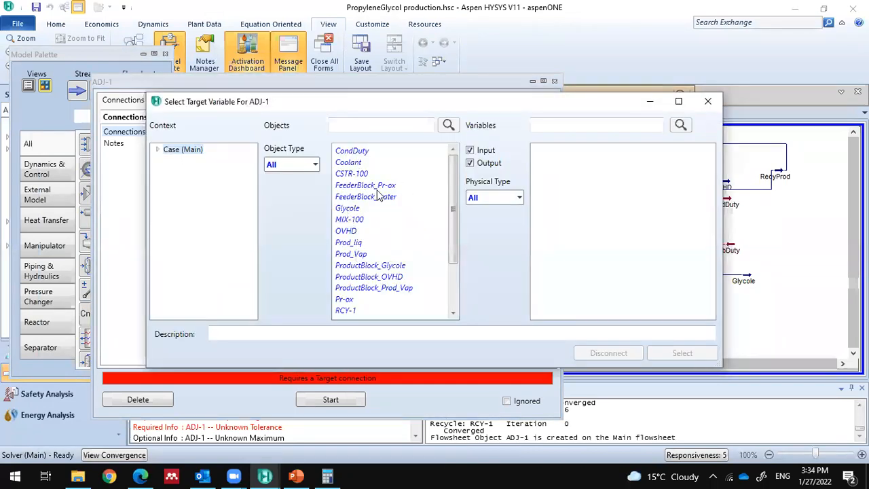
{"action": "scroll", "coordinate": [373, 296], "scroll_direction": "down", "scroll_amount": 2}
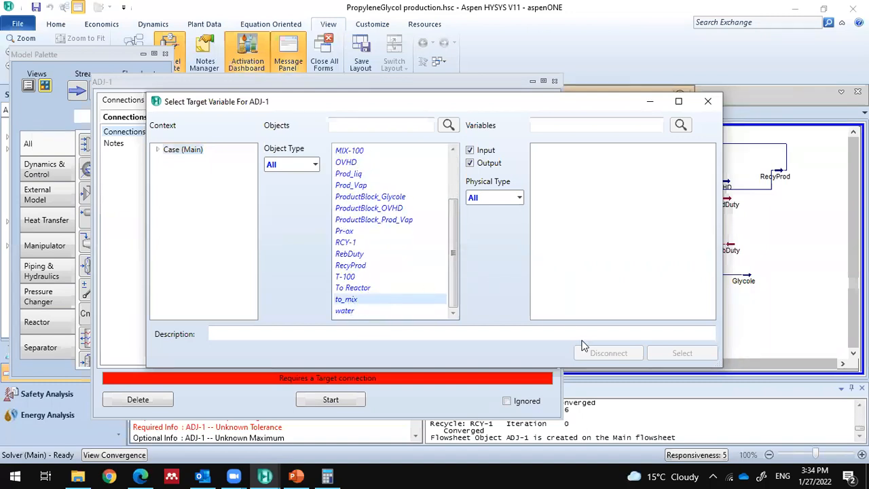
{"action": "scroll", "coordinate": [581, 278], "scroll_direction": "down", "scroll_amount": 12}
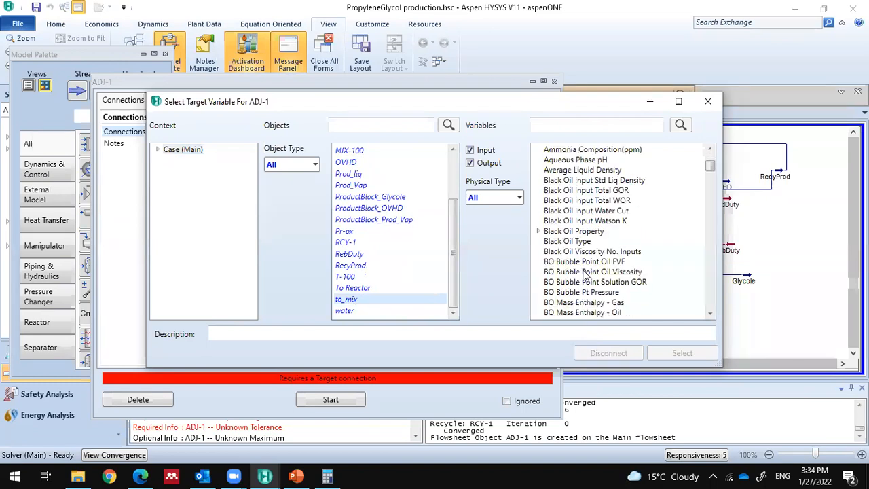
{"action": "scroll", "coordinate": [579, 278], "scroll_direction": "down", "scroll_amount": 10}
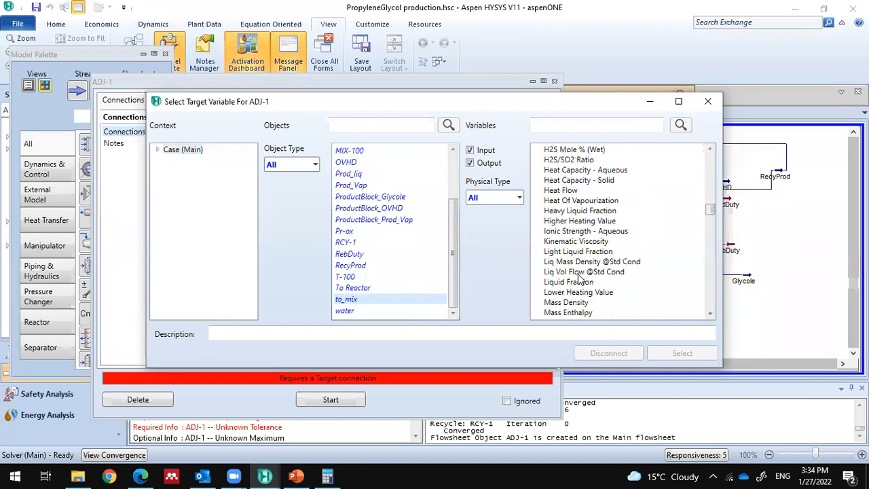
{"action": "scroll", "coordinate": [582, 284], "scroll_direction": "down", "scroll_amount": 3}
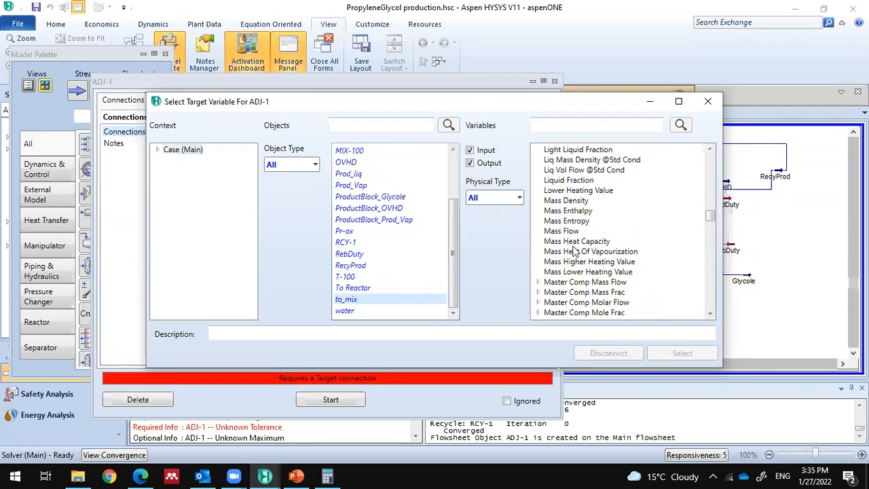
{"action": "scroll", "coordinate": [576, 253], "scroll_direction": "down", "scroll_amount": 5}
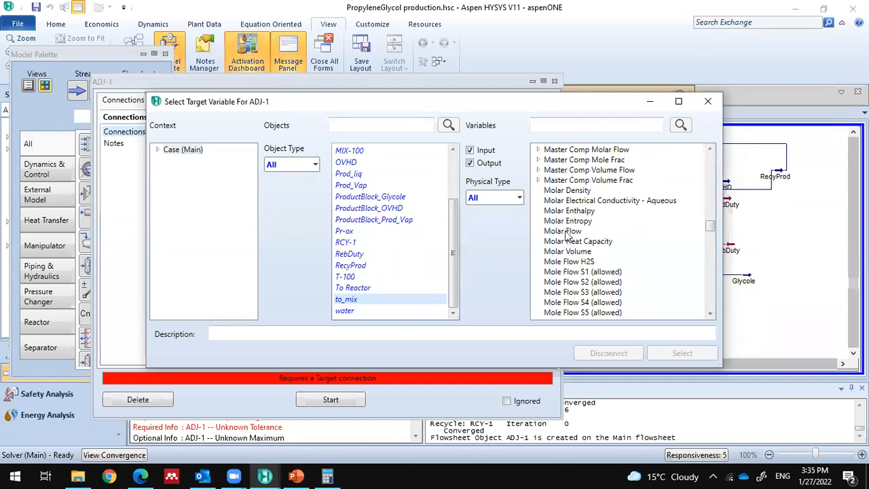
{"action": "left_click", "coordinate": [569, 232]}
{"action": "left_click", "coordinate": [682, 354]}
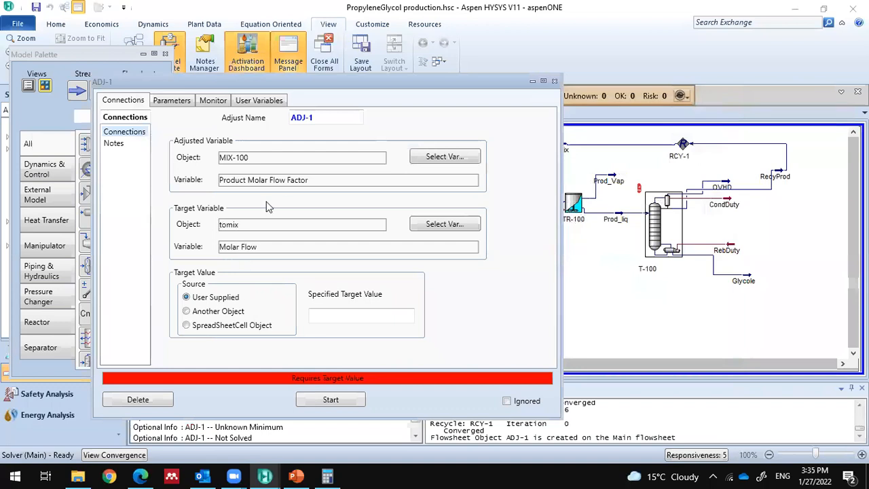
{"action": "left_click_drag", "start_coordinate": [406, 79], "coordinate": [552, 276]}
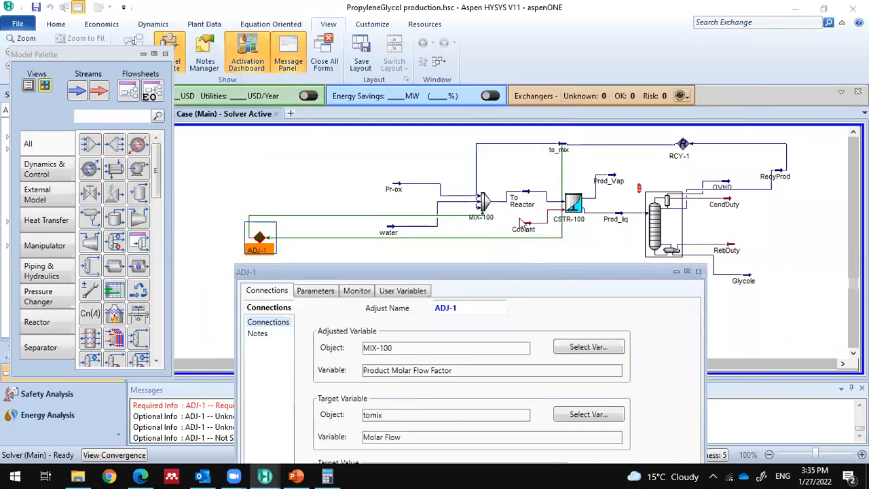
{"action": "left_click_drag", "start_coordinate": [484, 273], "coordinate": [428, 112]}
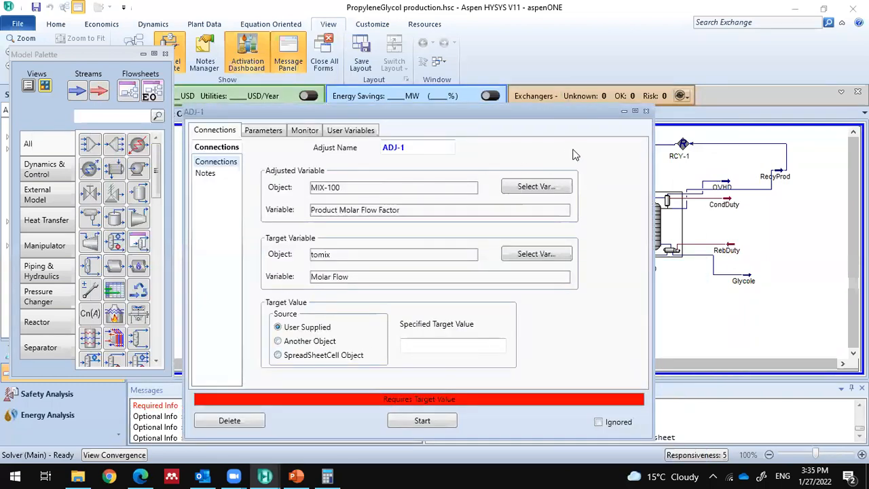
Step: Close the ADJ-1 window and delete the Adjust block from the flowsheet
{"action": "left_click", "coordinate": [645, 111]}
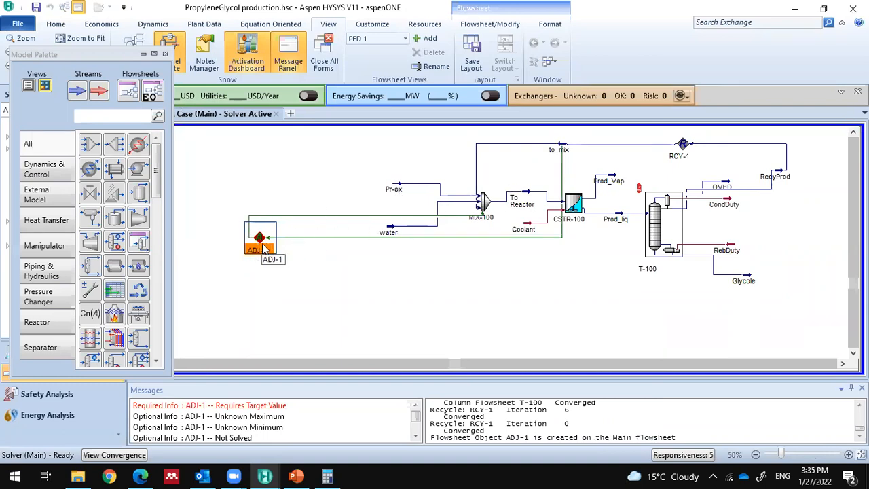
{"action": "key", "text": "Delete"}
{"action": "left_click", "coordinate": [440, 287]}
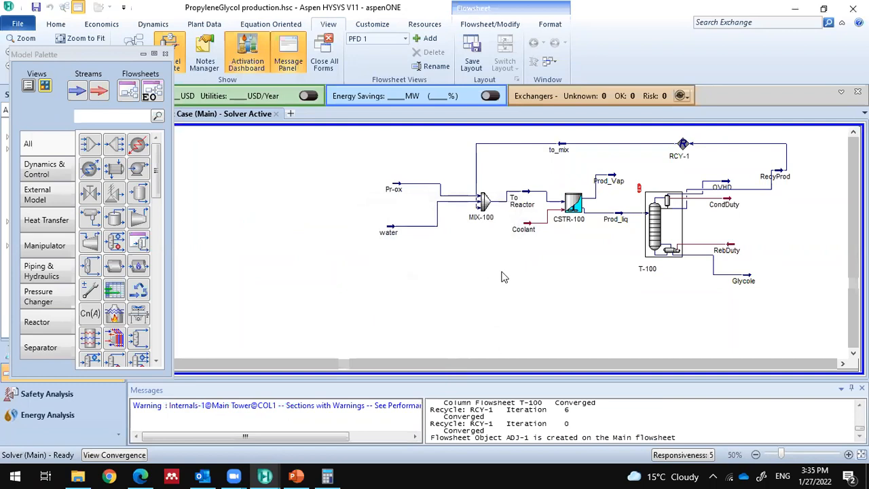
Step: Check the stream conditions of To Reactor and Pr-ox
{"action": "double_click", "coordinate": [523, 200]}
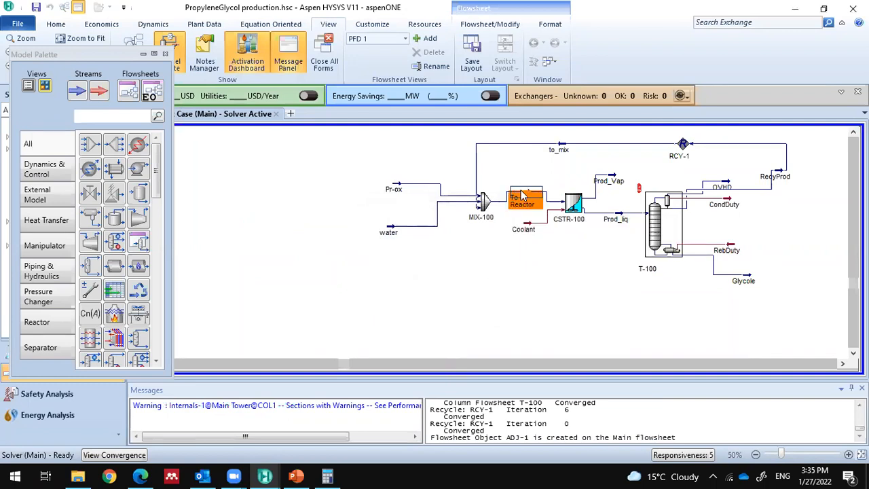
{"action": "left_click", "coordinate": [435, 202]}
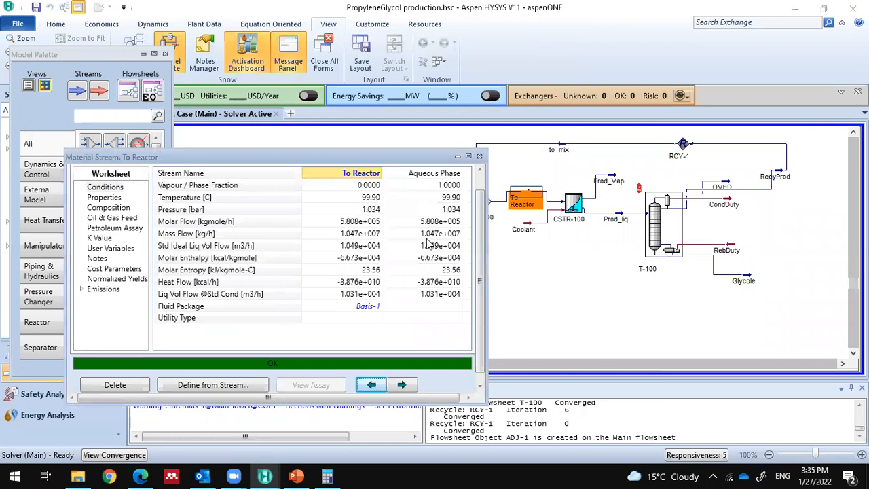
{"action": "left_click", "coordinate": [478, 156]}
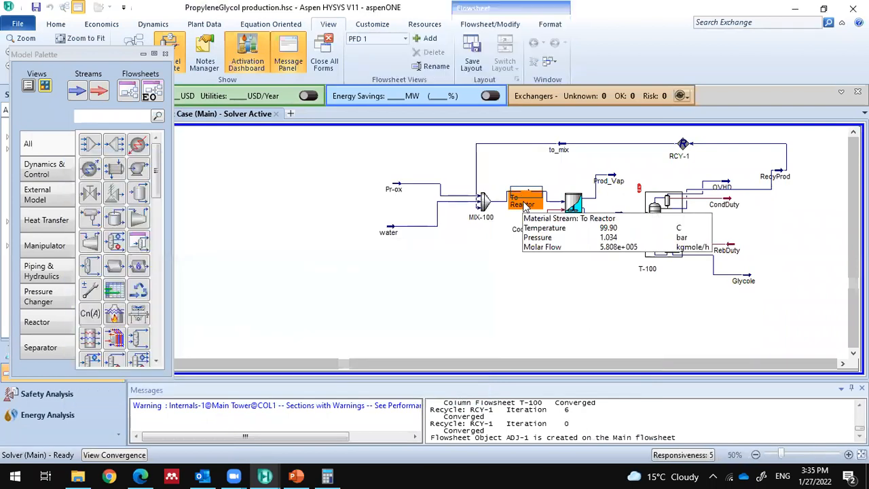
{"action": "double_click", "coordinate": [400, 192]}
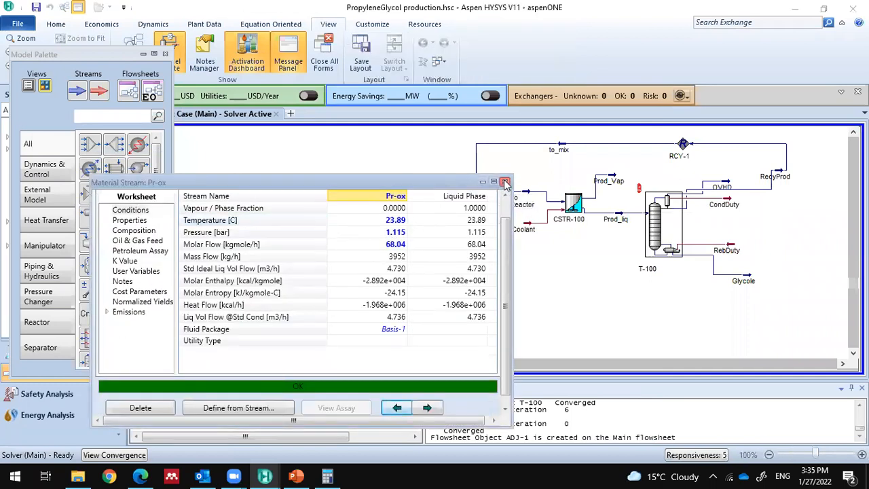
{"action": "left_click", "coordinate": [504, 182]}
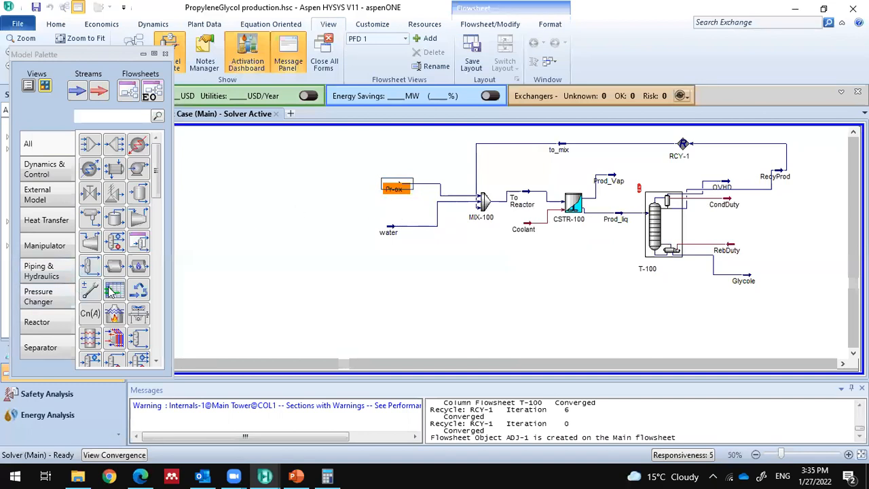
Step: Add a Set block upstream of the Pr-ox and water feeds and review its parameters and connections
{"action": "left_click_drag", "start_coordinate": [93, 319], "coordinate": [323, 210]}
{"action": "double_click", "coordinate": [323, 210]}
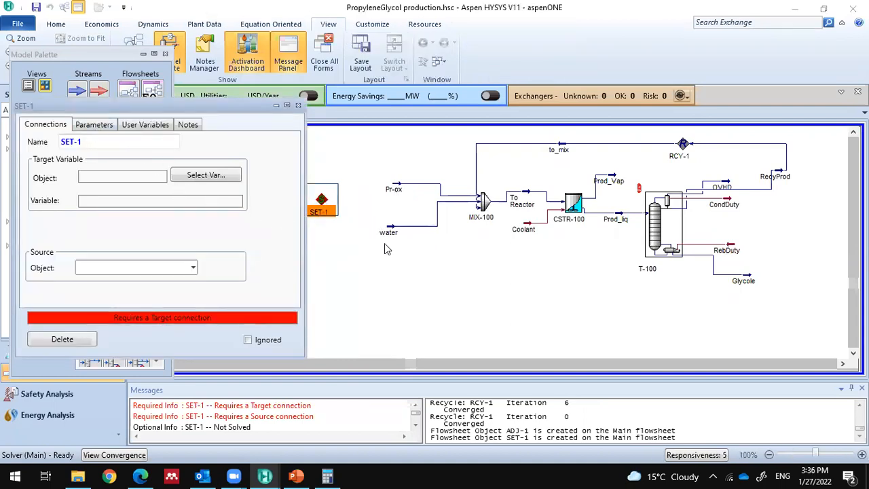
{"action": "left_click", "coordinate": [99, 127]}
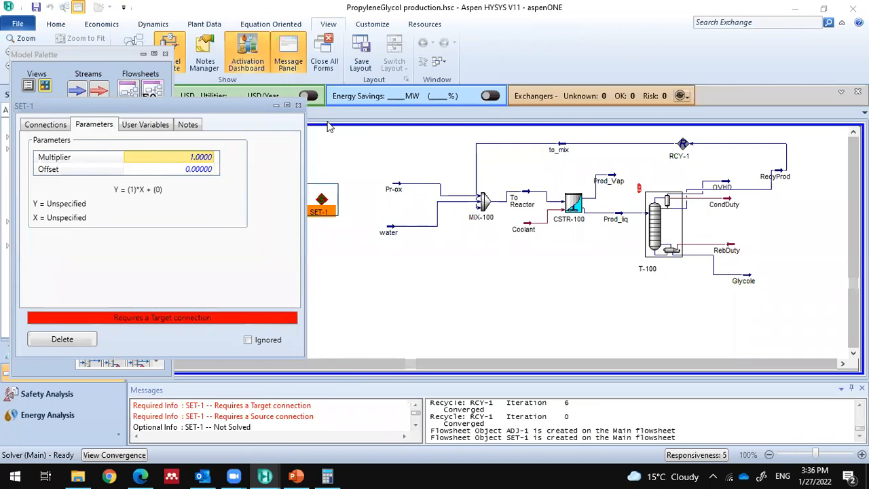
{"action": "left_click", "coordinate": [37, 124]}
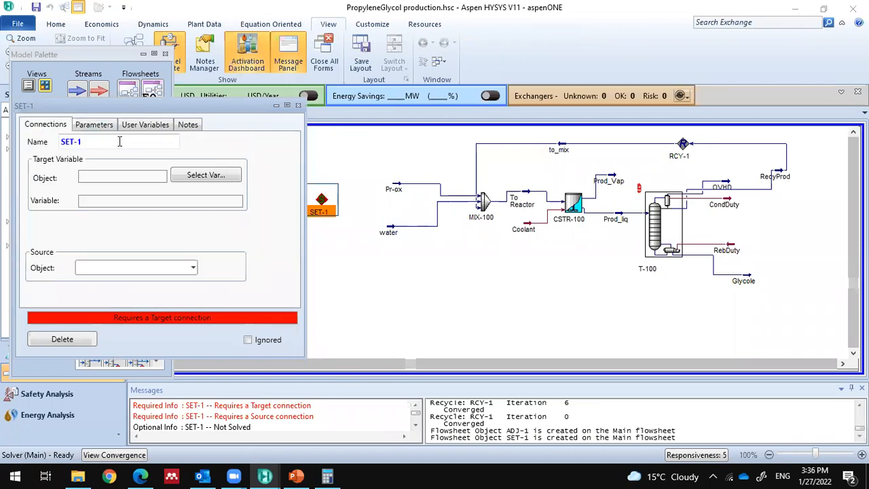
Step: Assign the Product Molar Flow Factor of MIX-100 as the target variable of SET-1
{"action": "left_click", "coordinate": [185, 177]}
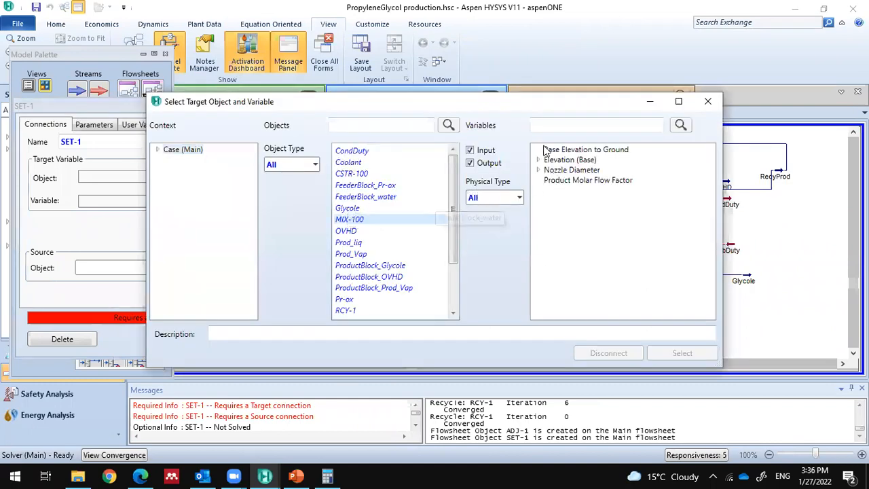
{"action": "left_click", "coordinate": [546, 181]}
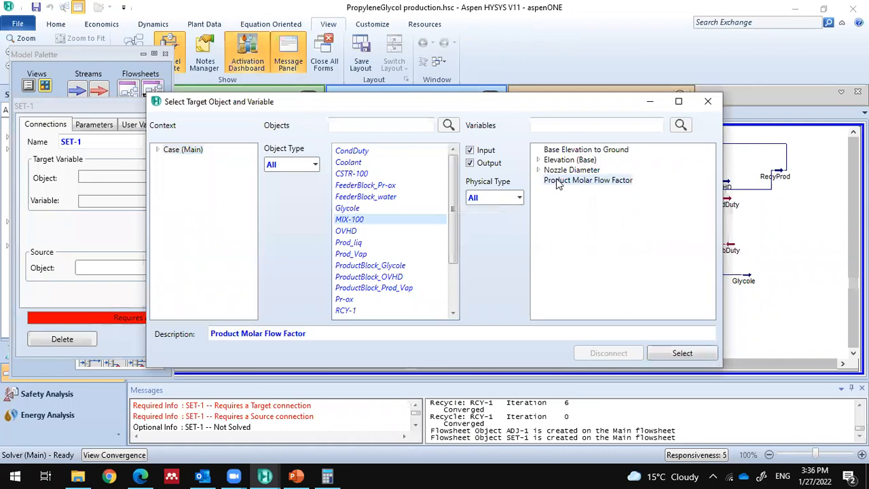
{"action": "left_click", "coordinate": [681, 353]}
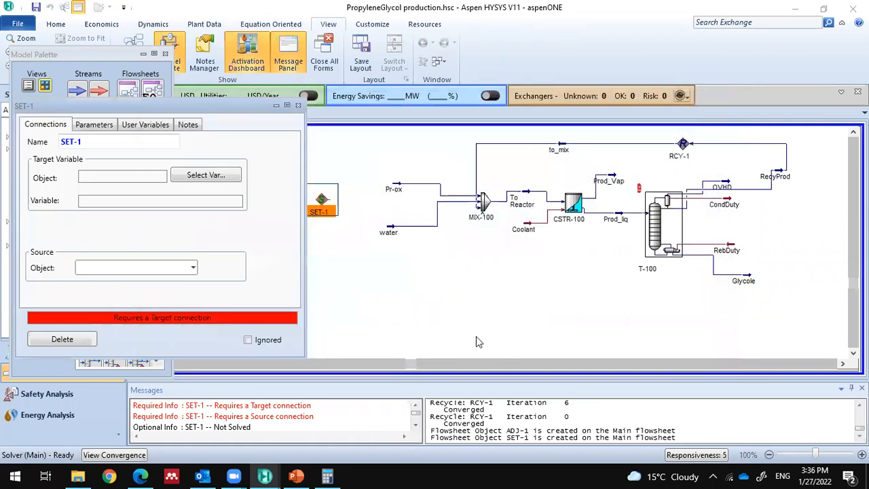
Step: Look for a source object for SET-1 and review its multiplier and offset parameters
{"action": "left_click", "coordinate": [196, 269]}
{"action": "left_click", "coordinate": [194, 269]}
{"action": "left_click", "coordinate": [193, 269]}
{"action": "left_click", "coordinate": [157, 271]}
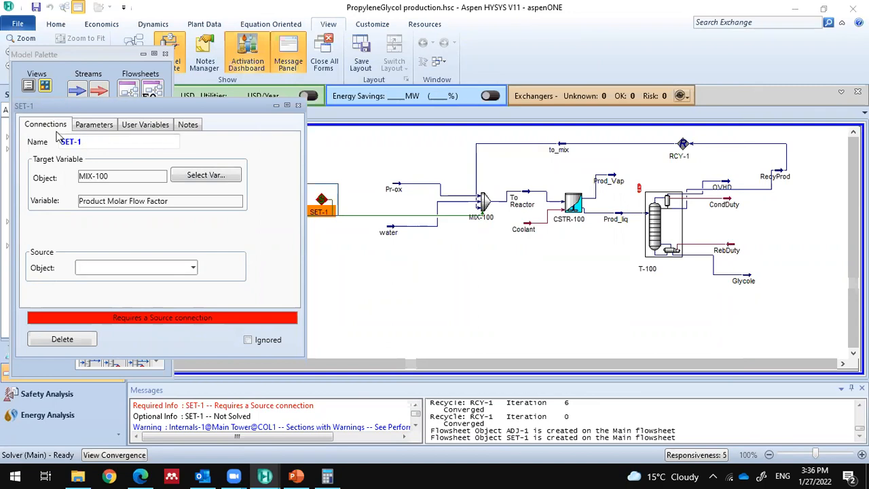
{"action": "left_click", "coordinate": [100, 125]}
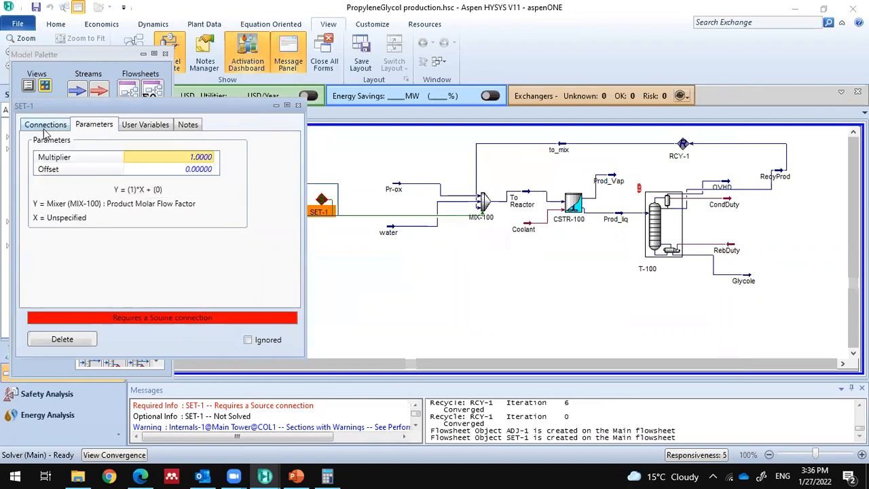
{"action": "left_click", "coordinate": [46, 129]}
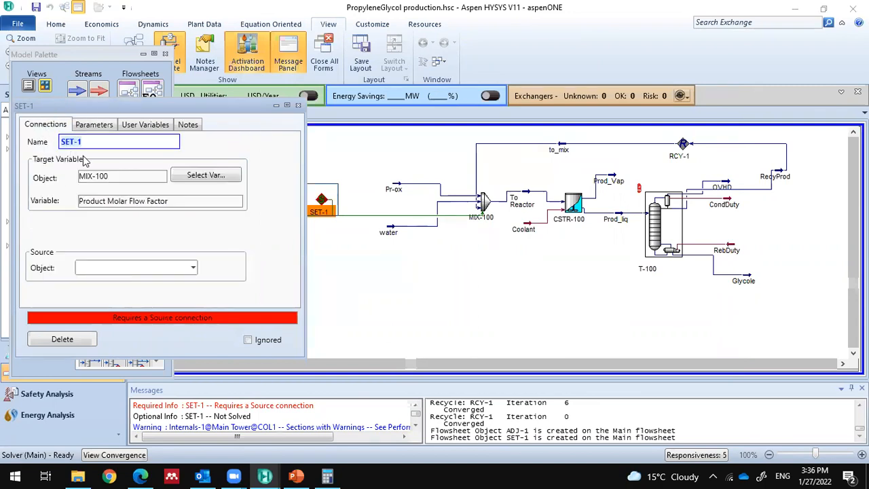
Step: Change the target variable of SET-1 to the Molar Flow of Pr-ox
{"action": "left_click", "coordinate": [201, 176]}
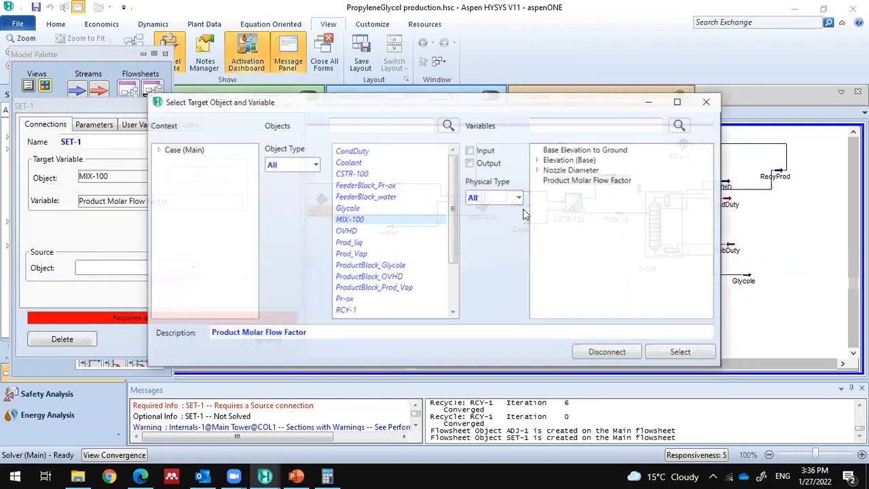
{"action": "scroll", "coordinate": [565, 234], "scroll_direction": "down", "scroll_amount": 2}
{"action": "left_click", "coordinate": [565, 232]}
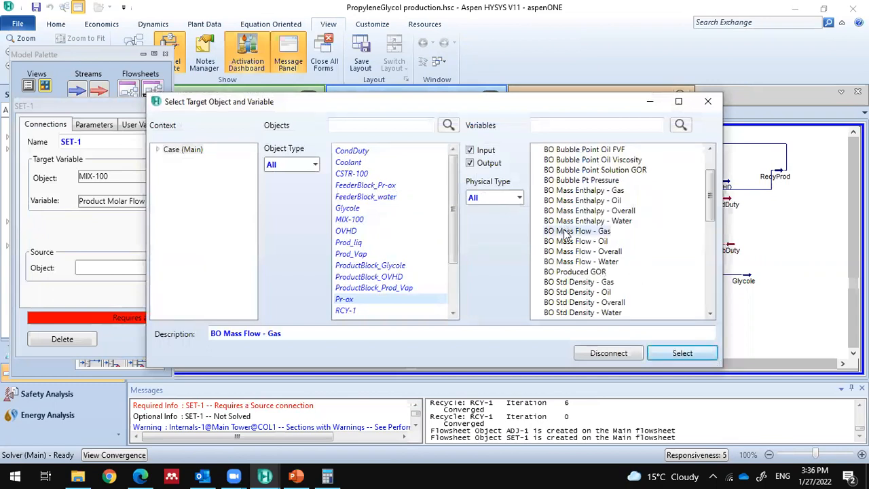
{"action": "key", "text": "m"}
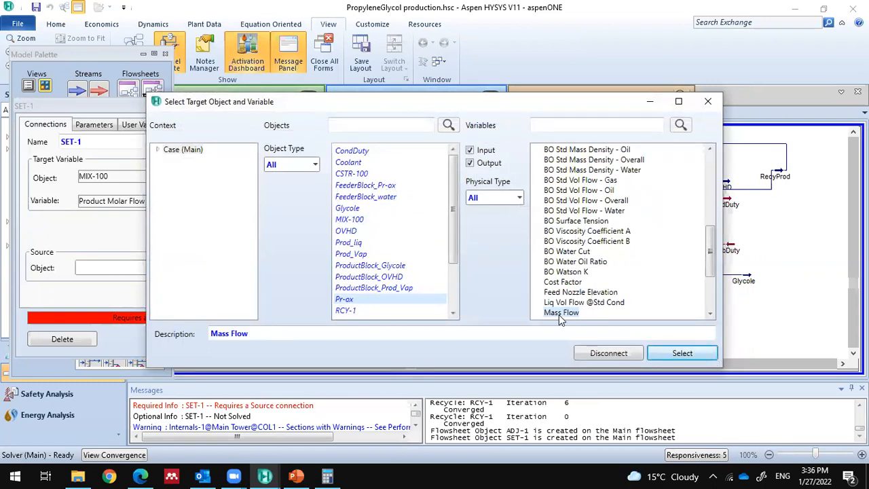
{"action": "scroll", "coordinate": [563, 302], "scroll_direction": "down", "scroll_amount": 2}
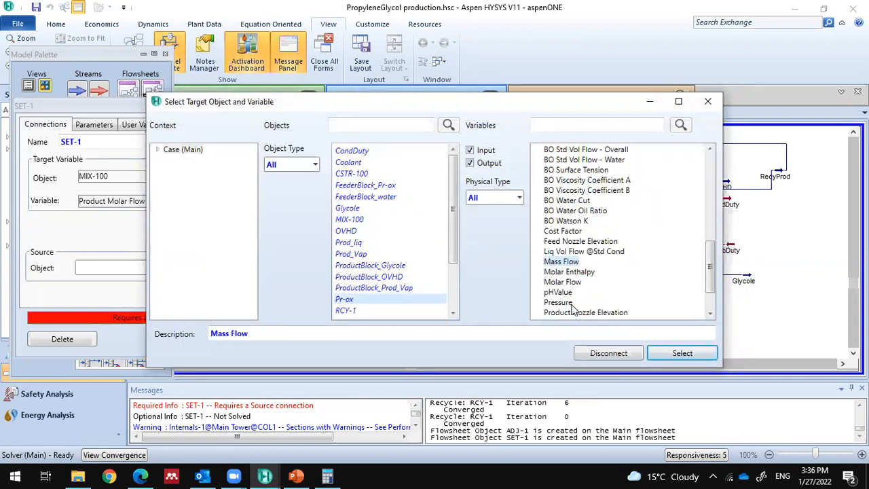
{"action": "left_click", "coordinate": [555, 272]}
{"action": "left_click", "coordinate": [561, 282]}
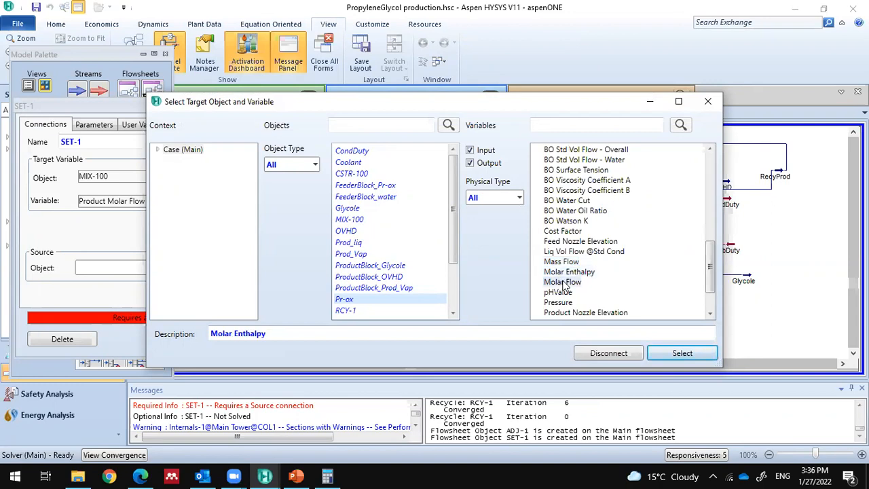
{"action": "left_click", "coordinate": [683, 353]}
Step: Try to use the water stream as the source object of SET-1 and dismiss the open forms
{"action": "left_click", "coordinate": [177, 268]}
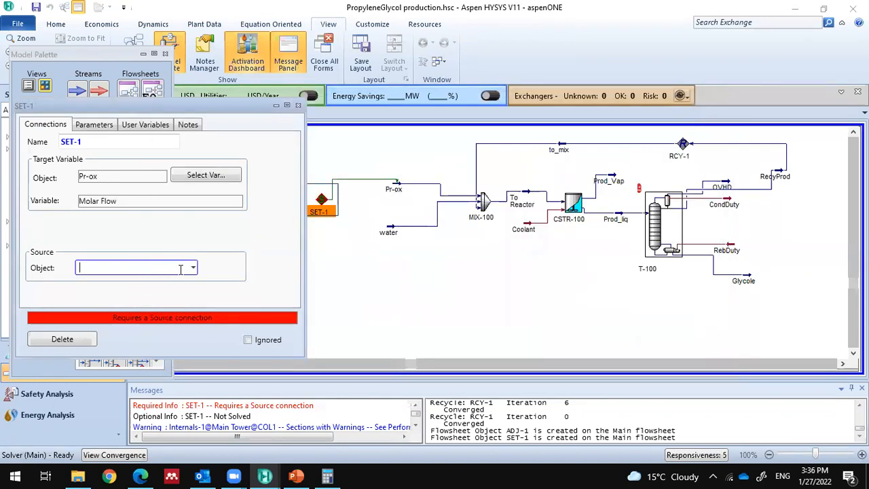
{"action": "left_click", "coordinate": [193, 268]}
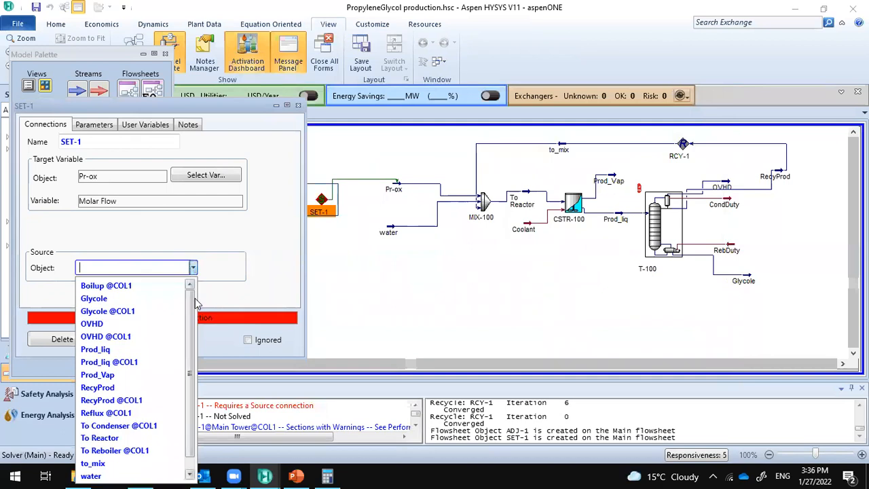
{"action": "left_click_drag", "start_coordinate": [191, 313], "coordinate": [191, 333]}
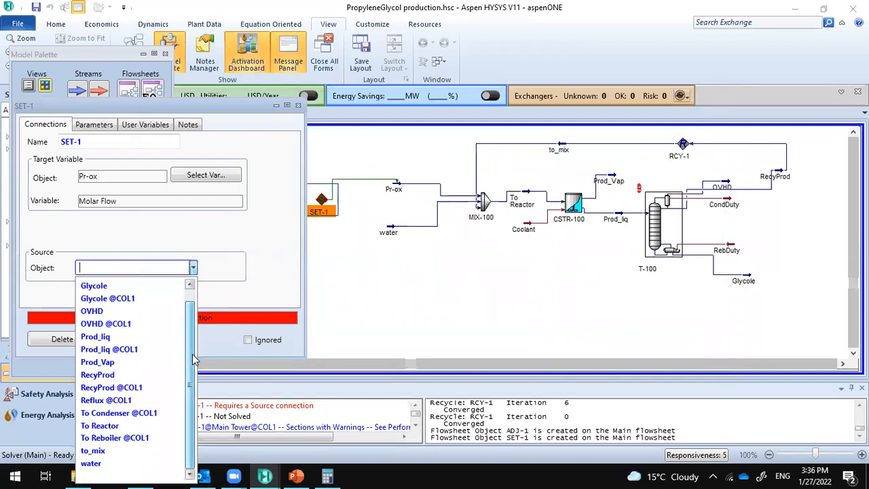
{"action": "left_click", "coordinate": [112, 464]}
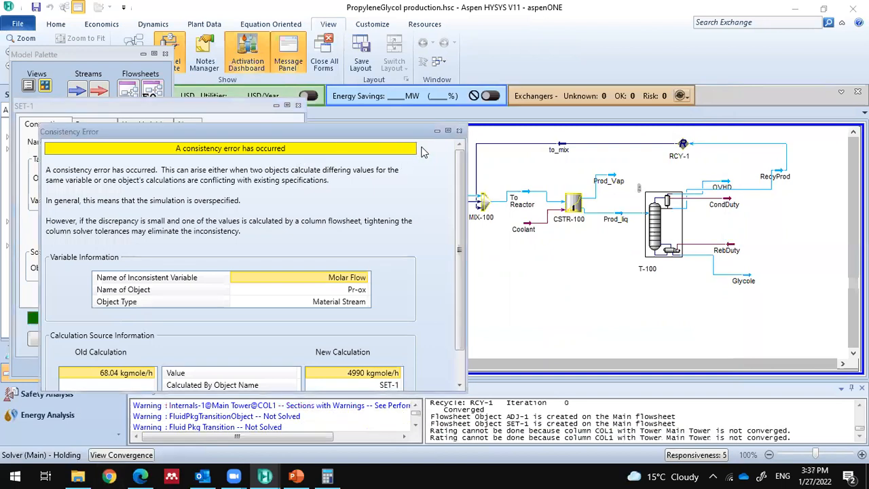
{"action": "left_click", "coordinate": [460, 133]}
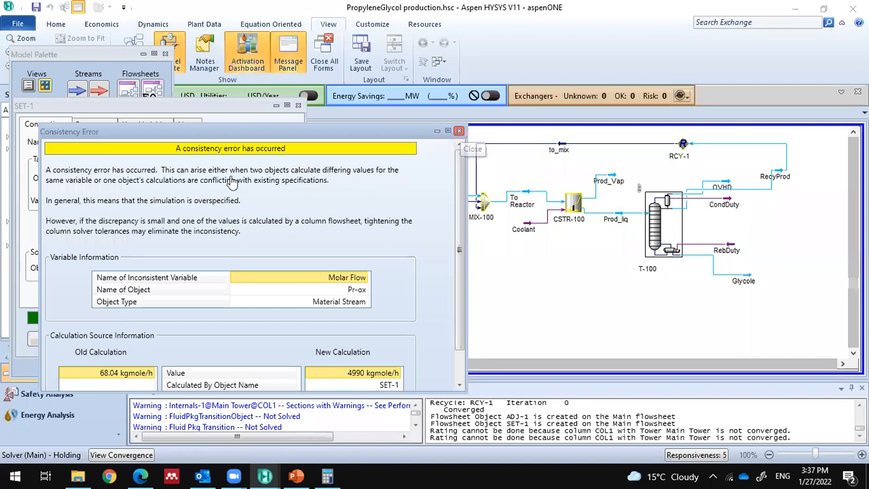
{"action": "left_click", "coordinate": [299, 106]}
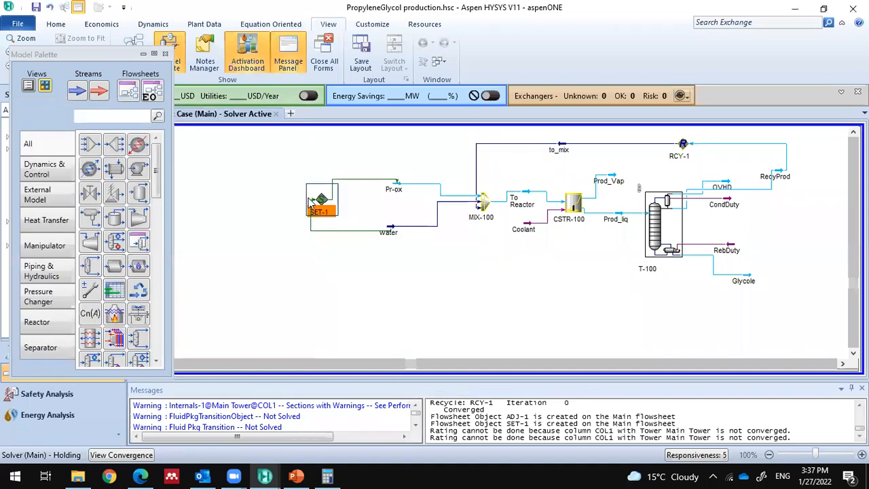
Step: Delete the SET-1 block from the flowsheet and return the solver from On Hold to Active
{"action": "left_click_drag", "start_coordinate": [102, 59], "coordinate": [120, 152]}
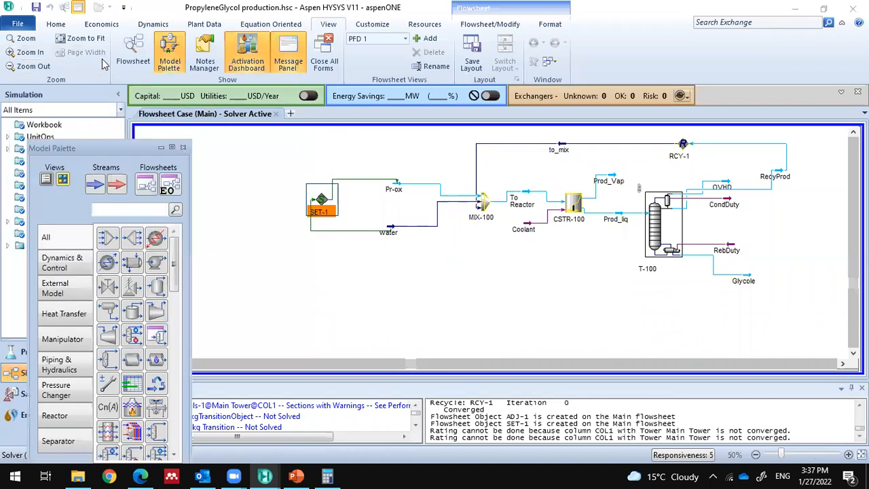
{"action": "left_click", "coordinate": [56, 25]}
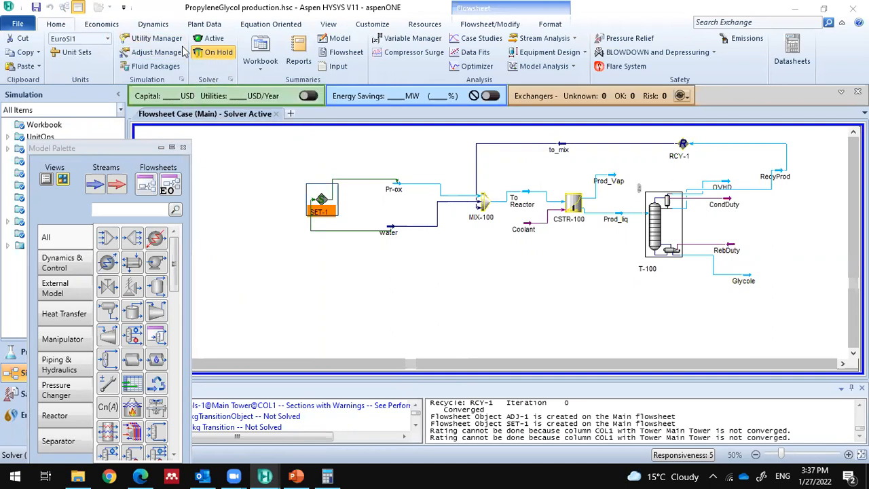
{"action": "left_click", "coordinate": [210, 54]}
{"action": "key", "text": "Delete"}
{"action": "left_click", "coordinate": [430, 284]}
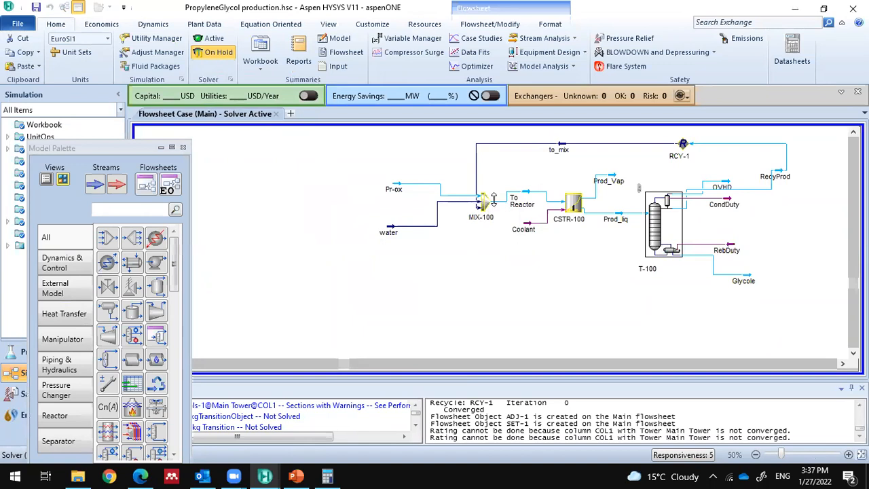
{"action": "left_click", "coordinate": [215, 40]}
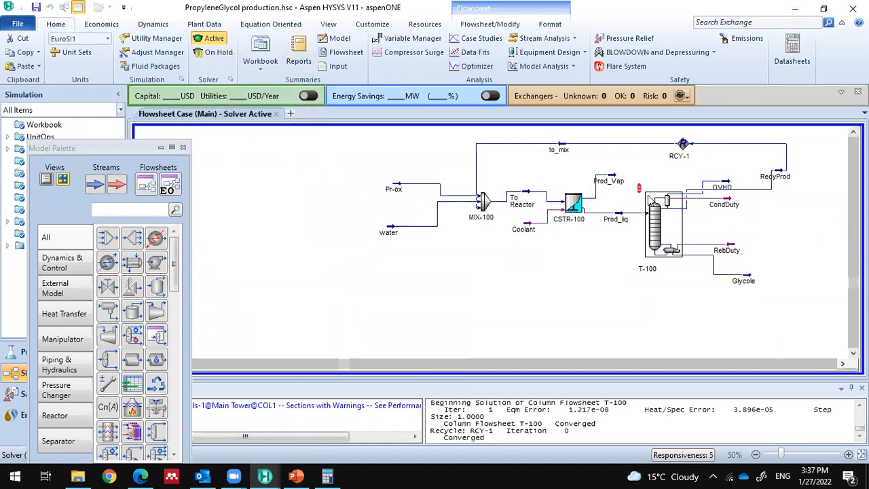
Step: Delete the trayed section CS-1 from the internals of column T-100 and close the column form
{"action": "left_click", "coordinate": [649, 203]}
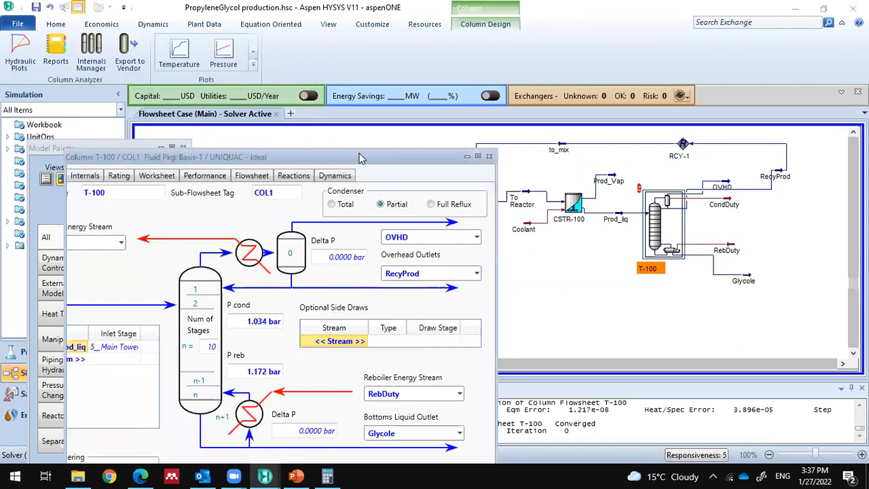
{"action": "left_click_drag", "start_coordinate": [359, 155], "coordinate": [427, 99]}
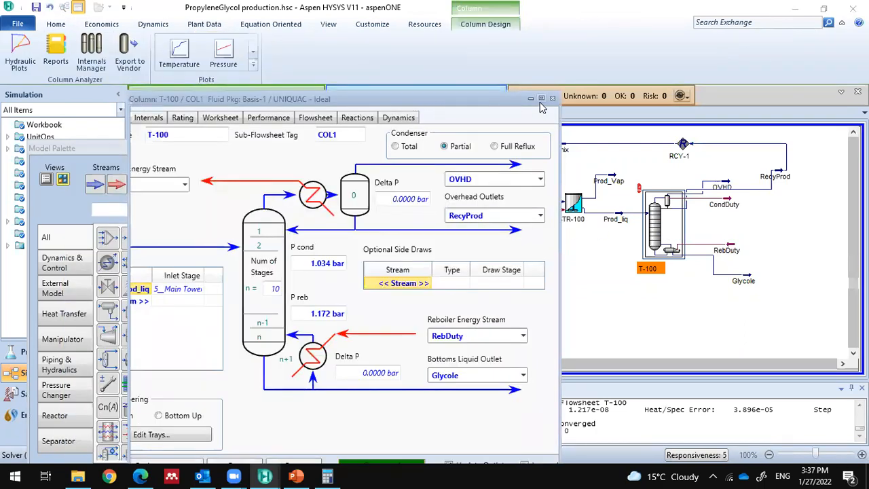
{"action": "left_click", "coordinate": [542, 102]}
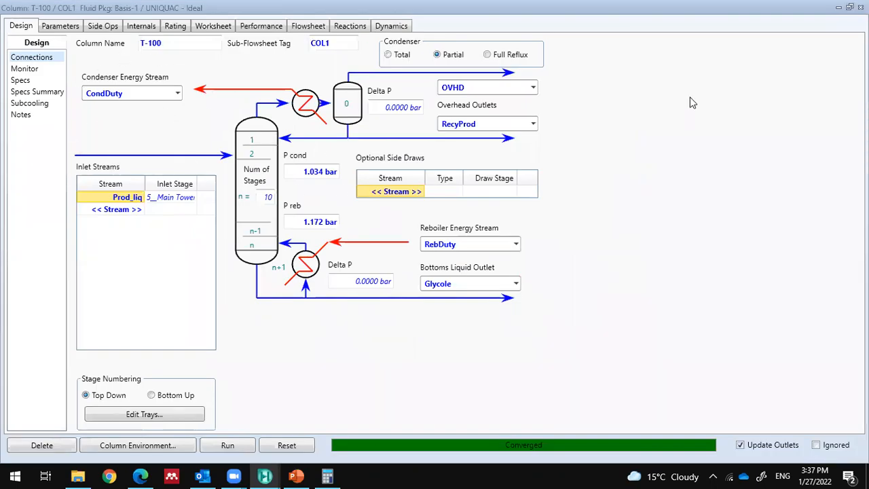
{"action": "left_click", "coordinate": [147, 30]}
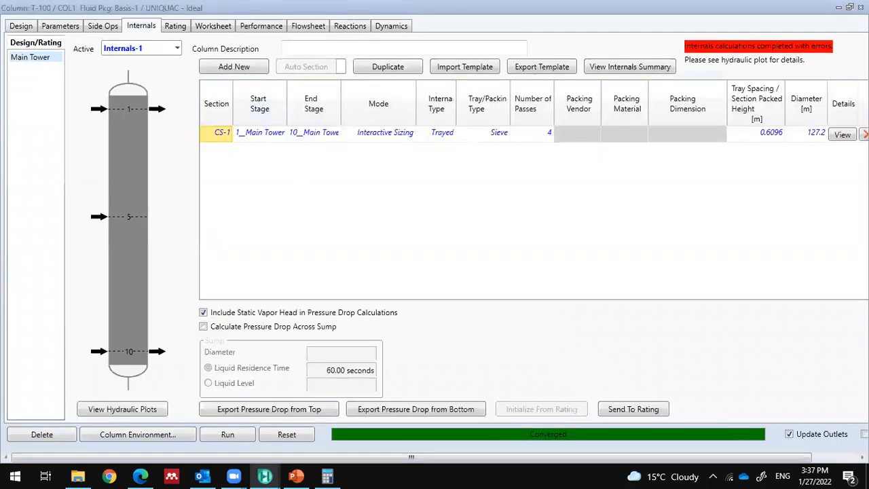
{"action": "left_click", "coordinate": [865, 135]}
{"action": "left_click", "coordinate": [749, 158]}
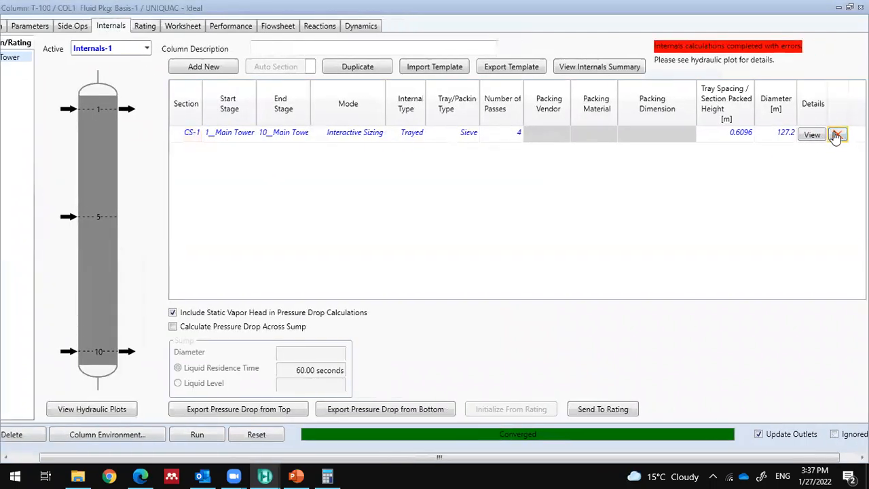
{"action": "left_click", "coordinate": [837, 134]}
{"action": "left_click_drag", "start_coordinate": [173, 6], "coordinate": [134, 172]}
{"action": "left_click", "coordinate": [384, 173]}
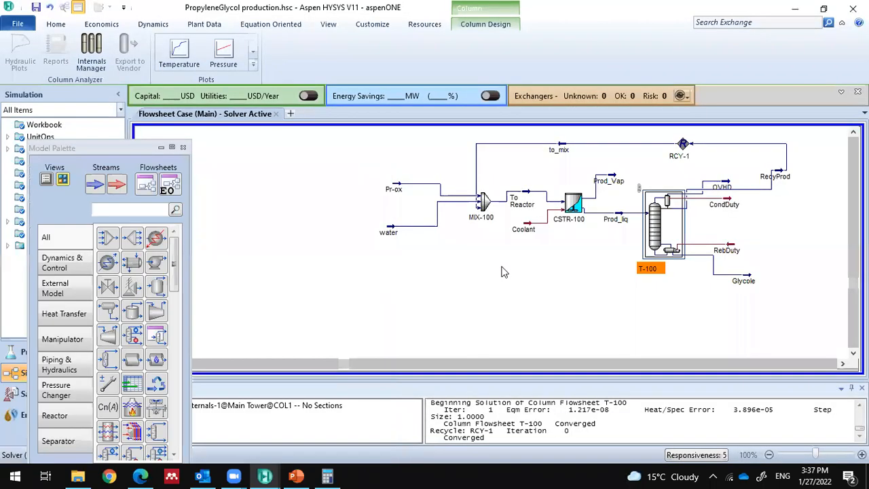
{"action": "left_click", "coordinate": [502, 268]}
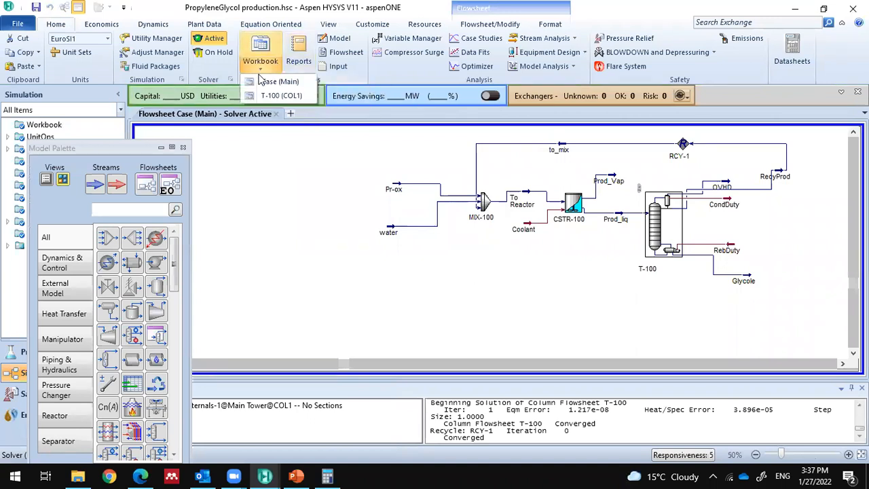
Step: Open the main case workbook on its material streams and close the Model Palette covering the table
{"action": "left_click", "coordinate": [259, 76]}
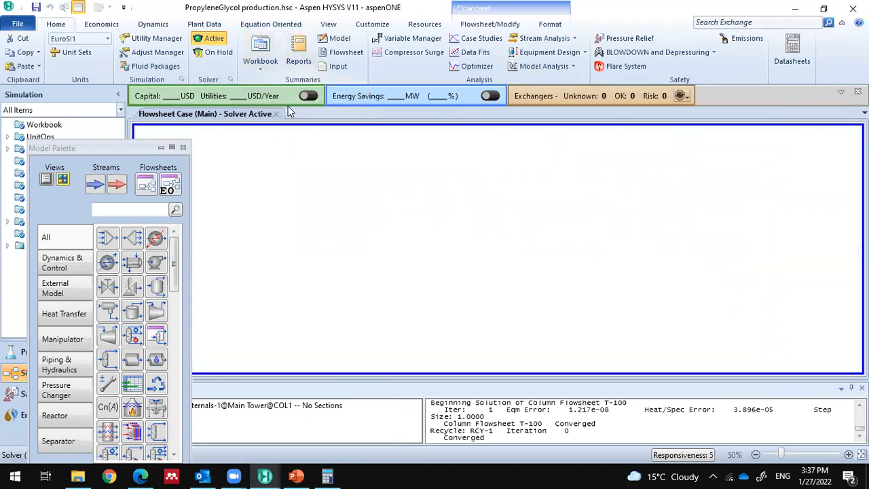
{"action": "left_click_drag", "start_coordinate": [118, 147], "coordinate": [68, 75]}
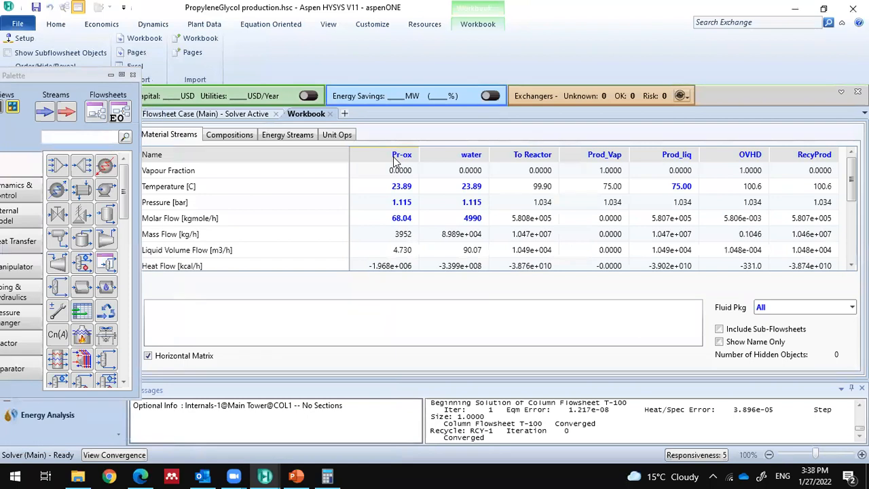
{"action": "left_click", "coordinate": [467, 158]}
{"action": "left_click", "coordinate": [536, 163]}
{"action": "left_click", "coordinate": [597, 165]}
{"action": "left_click", "coordinate": [230, 192]}
{"action": "mouse_move", "coordinate": [852, 180]}
{"action": "left_mouse_down"}
{"action": "mouse_move", "coordinate": [852, 239]}
{"action": "mouse_move", "coordinate": [851, 178]}
{"action": "left_mouse_up"}
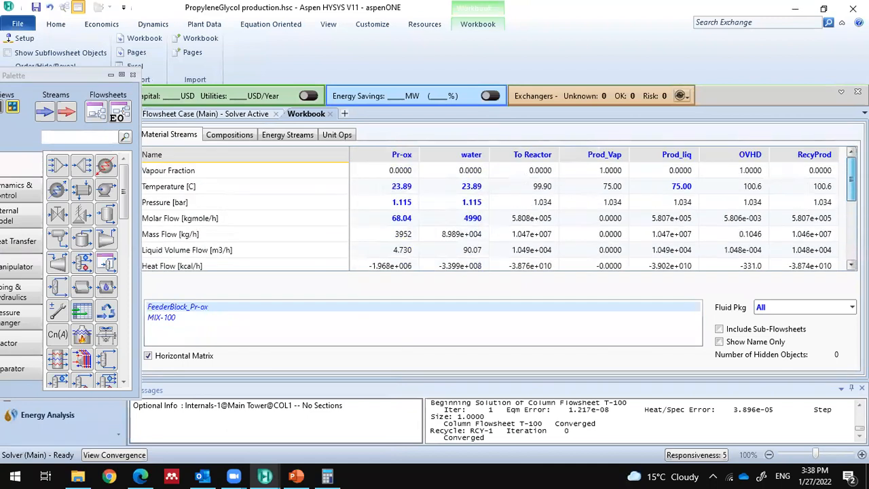
{"action": "left_click", "coordinate": [133, 74]}
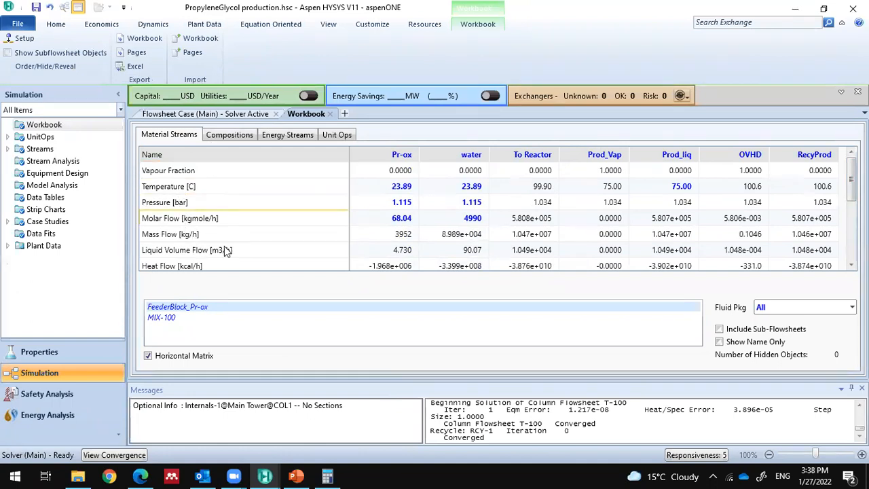
Step: Examine the conditions and flows of all material streams in the workbook, including Glycole and to_mix
{"action": "scroll", "coordinate": [743, 242], "scroll_direction": "down", "scroll_amount": 5}
{"action": "scroll", "coordinate": [746, 245], "scroll_direction": "down", "scroll_amount": 1}
{"action": "scroll", "coordinate": [446, 231], "scroll_direction": "up", "scroll_amount": 4}
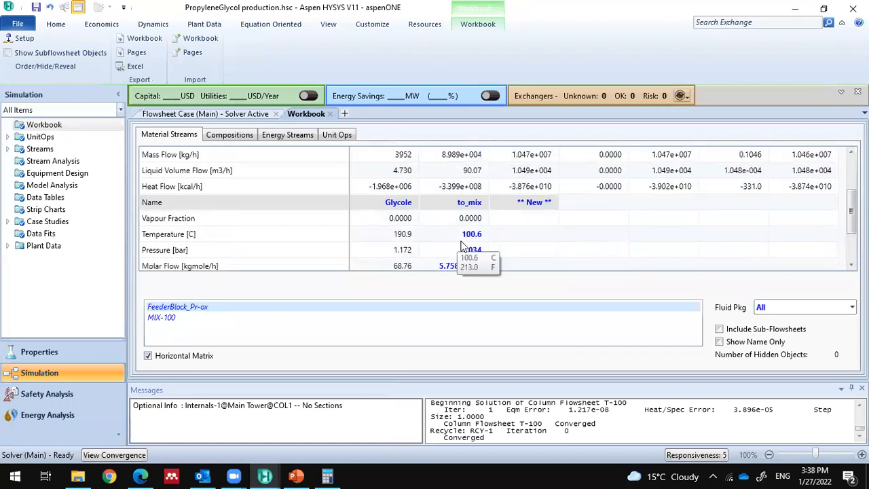
{"action": "scroll", "coordinate": [557, 235], "scroll_direction": "up", "scroll_amount": 1}
{"action": "scroll", "coordinate": [500, 220], "scroll_direction": "down", "scroll_amount": 2}
{"action": "scroll", "coordinate": [475, 203], "scroll_direction": "up", "scroll_amount": 1}
{"action": "scroll", "coordinate": [246, 225], "scroll_direction": "up", "scroll_amount": 2}
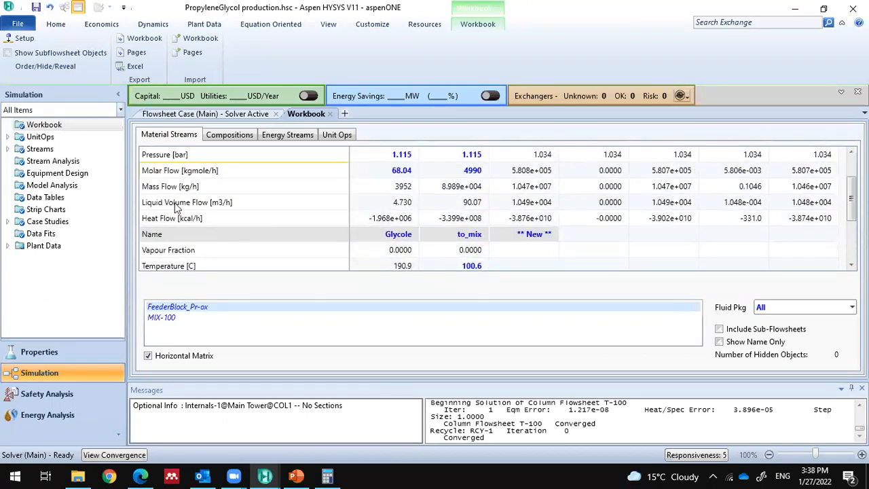
{"action": "scroll", "coordinate": [176, 207], "scroll_direction": "up", "scroll_amount": 2}
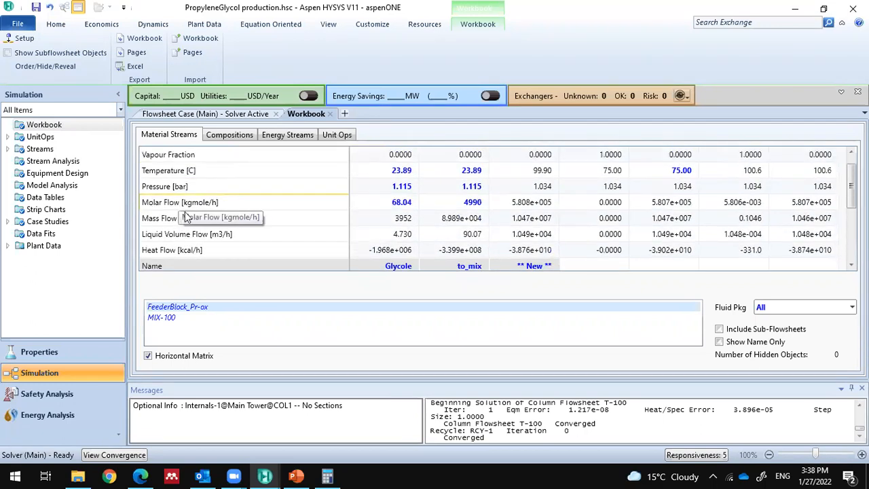
{"action": "scroll", "coordinate": [193, 219], "scroll_direction": "up", "scroll_amount": 1}
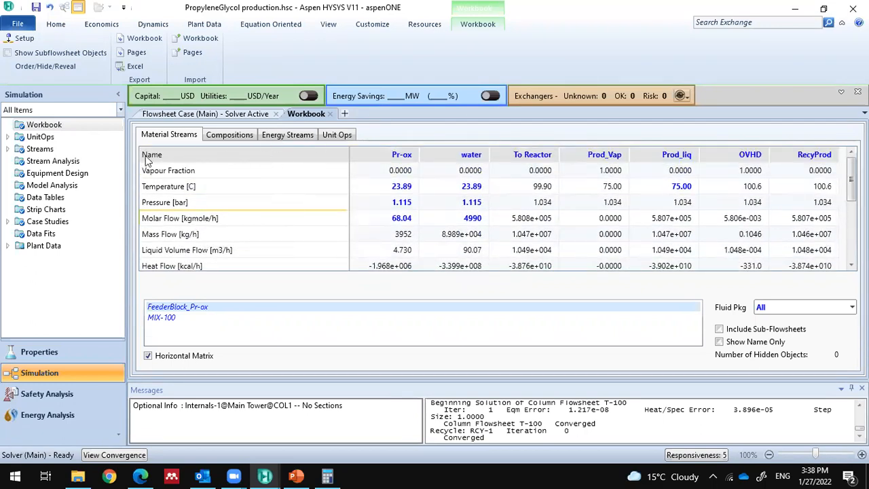
Step: Add the Molar Heat Capacity variable to the workbook's Material Streams page through the workbook setup, and close the setup
{"action": "left_click", "coordinate": [24, 38]}
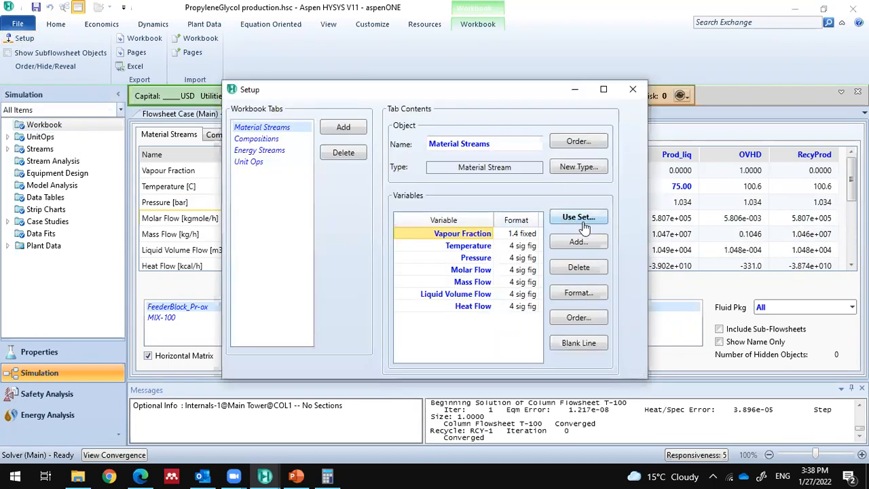
{"action": "left_click", "coordinate": [583, 243]}
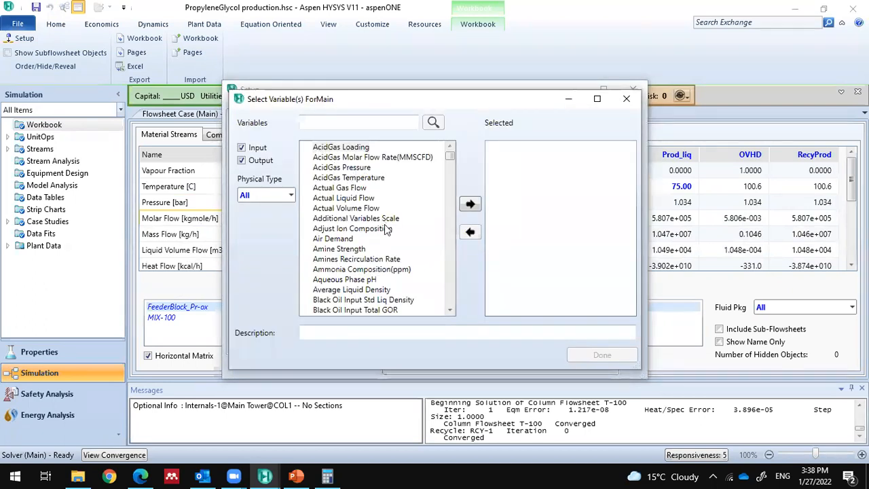
{"action": "left_click", "coordinate": [369, 120]}
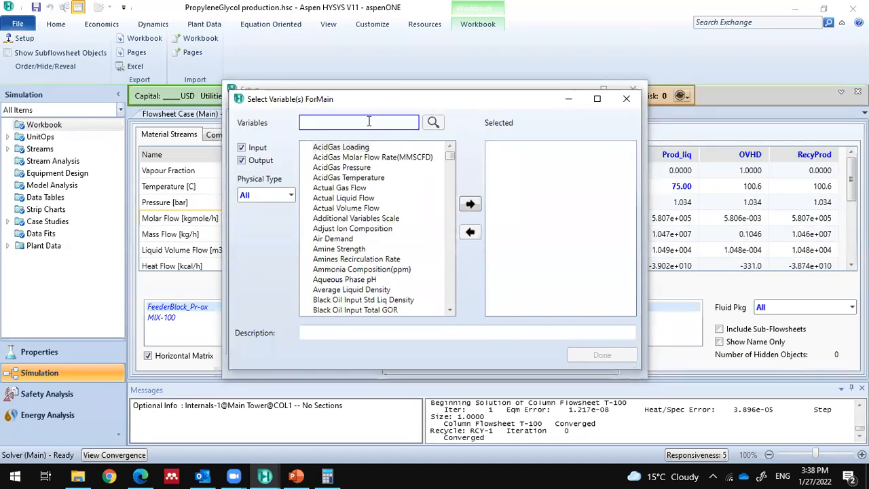
{"action": "type", "text": "cp"}
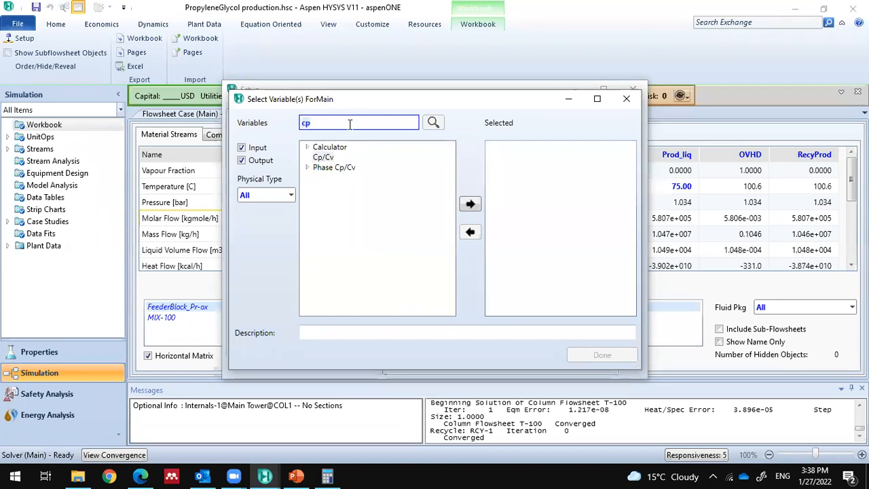
{"action": "type", "text": "at capa"}
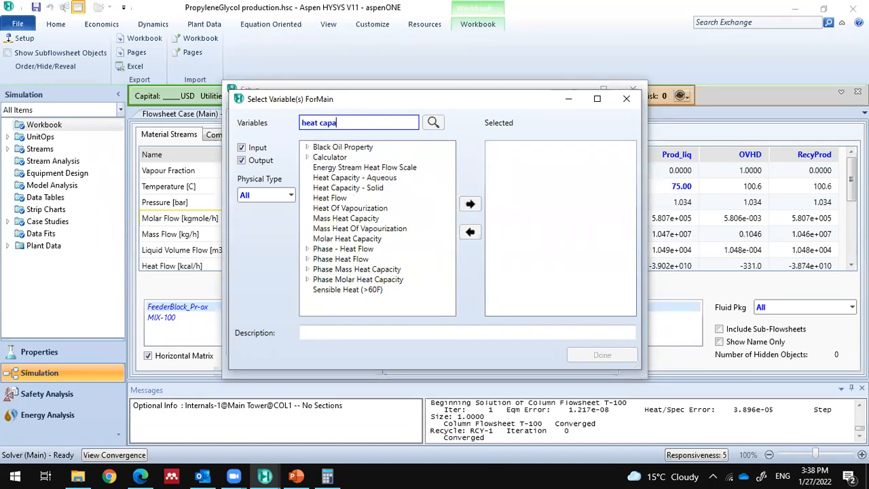
{"action": "type", "text": "city"}
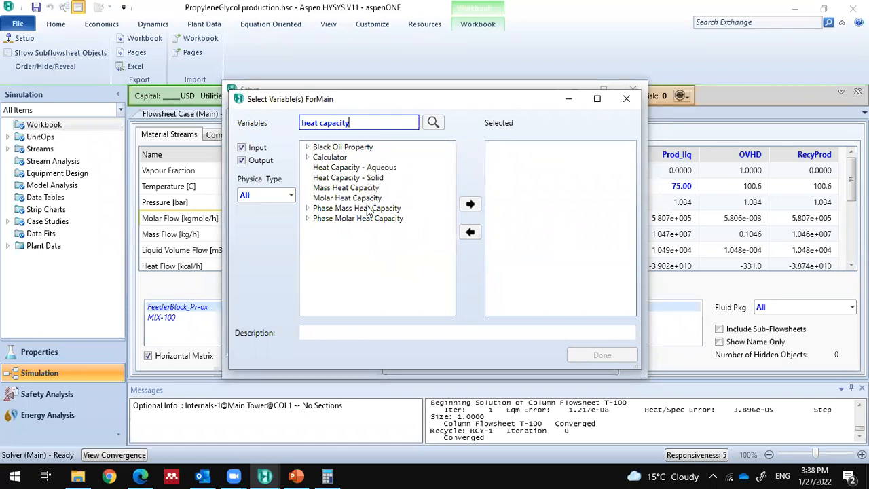
{"action": "left_click", "coordinate": [372, 199]}
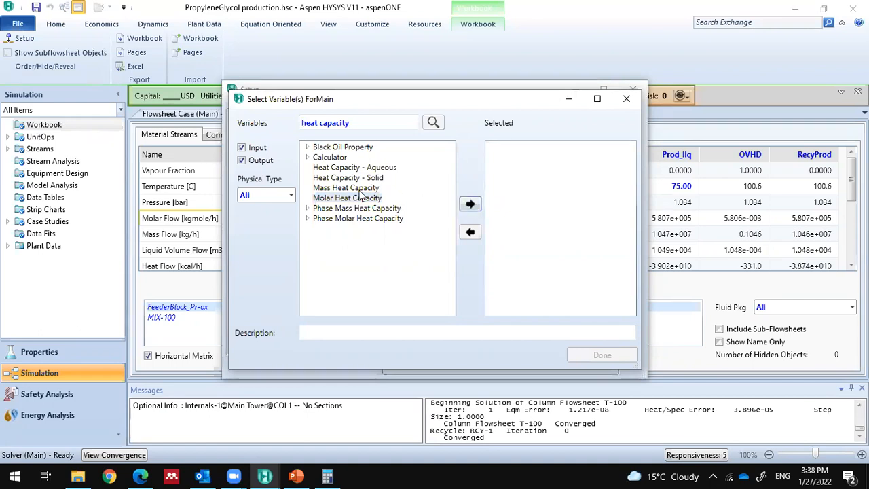
{"action": "double_click", "coordinate": [362, 198]}
{"action": "left_click", "coordinate": [523, 148]}
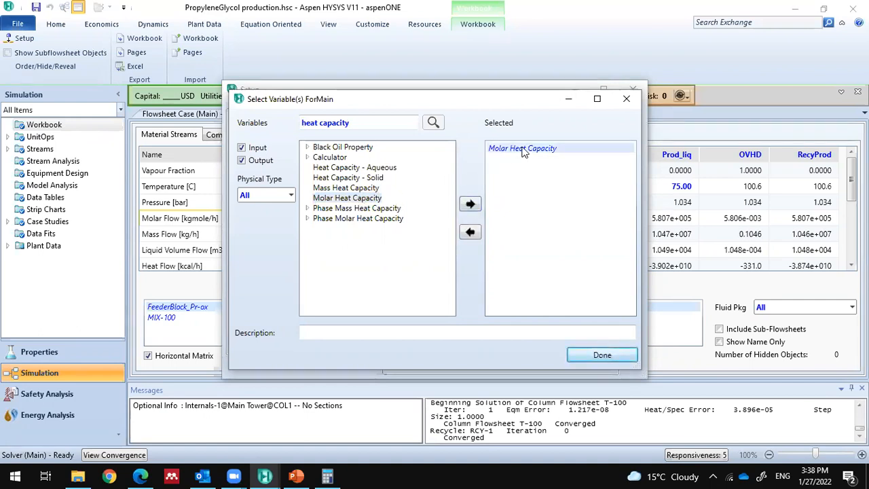
{"action": "left_click", "coordinate": [609, 354]}
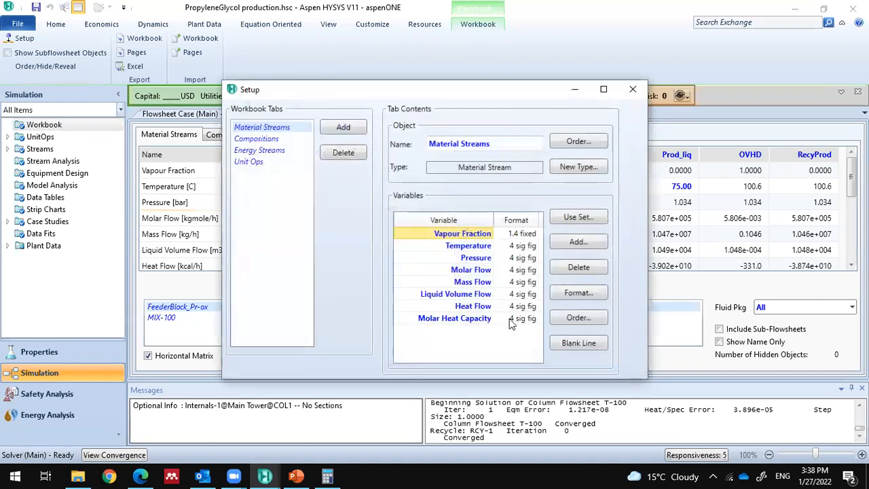
{"action": "left_click", "coordinate": [633, 89]}
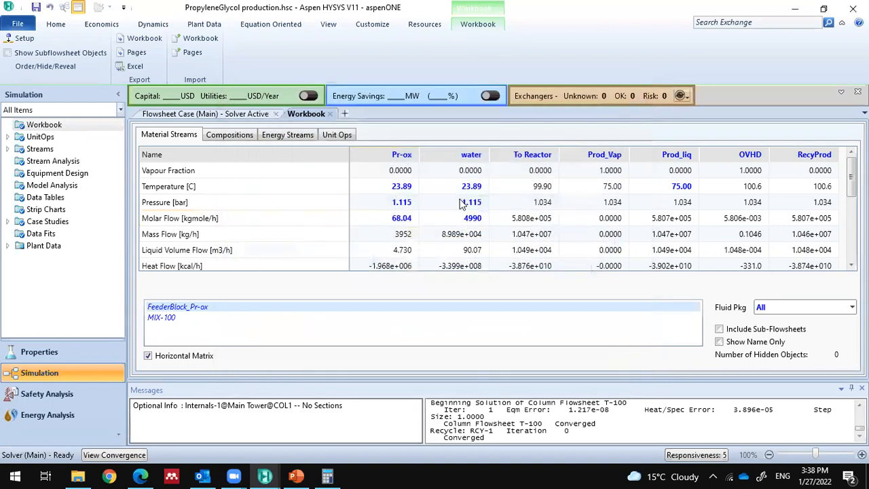
Step: Review the streams' molar heat capacities and the workbook's compositions, energy streams and unit operations pages
{"action": "scroll", "coordinate": [317, 238], "scroll_direction": "down", "scroll_amount": 4}
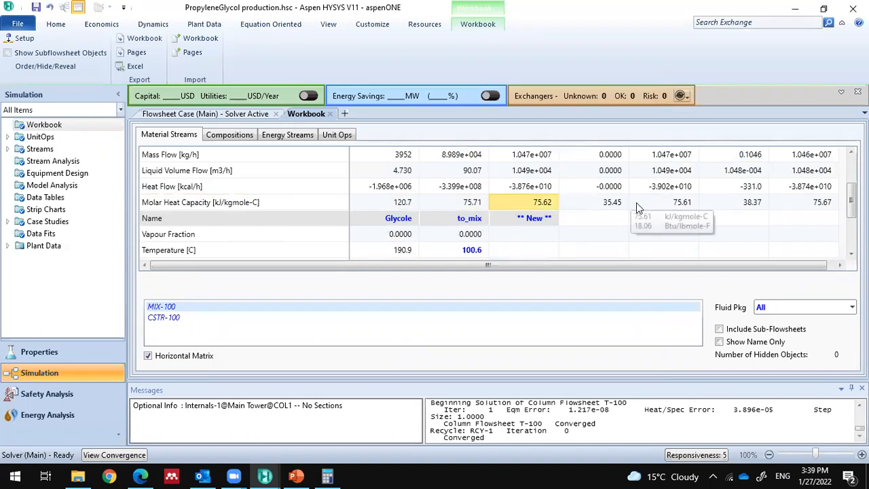
{"action": "scroll", "coordinate": [476, 204], "scroll_direction": "up", "scroll_amount": 5}
{"action": "left_click", "coordinate": [235, 135]}
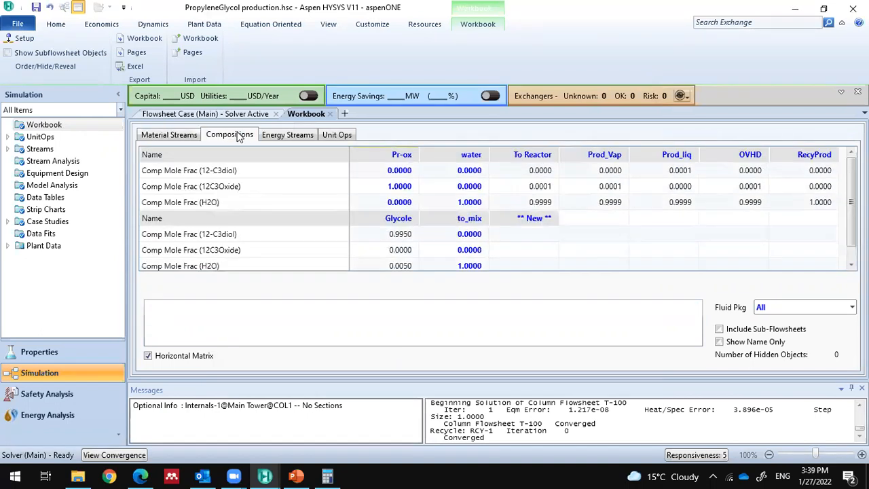
{"action": "left_click", "coordinate": [267, 135]}
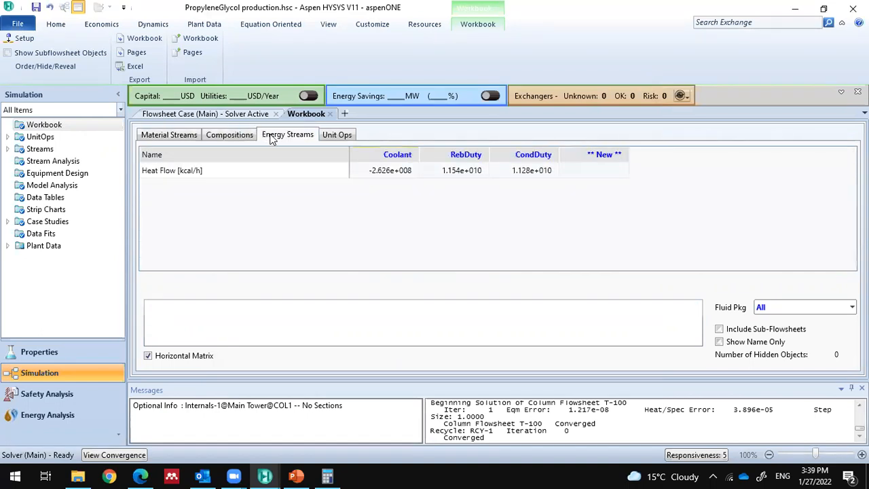
{"action": "left_click", "coordinate": [335, 136]}
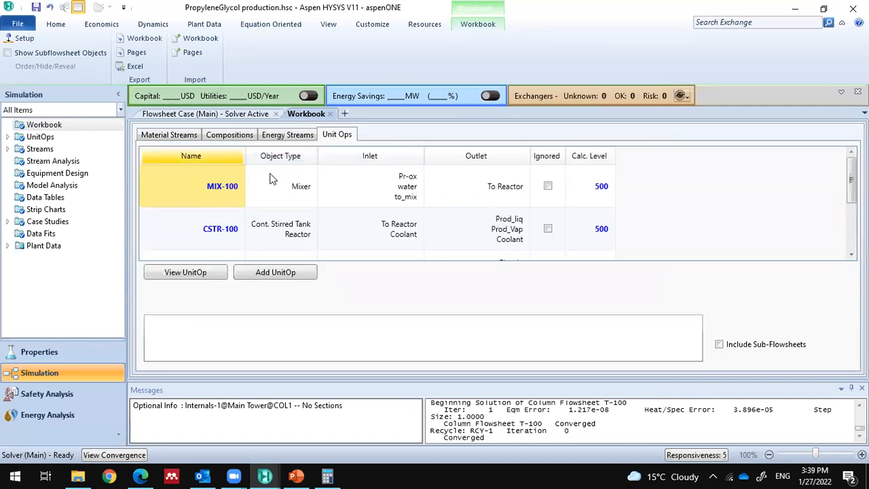
Step: View the CSTR-100 reactor's property form from the workbook's unit operations list and close it again
{"action": "scroll", "coordinate": [246, 227], "scroll_direction": "down", "scroll_amount": 1}
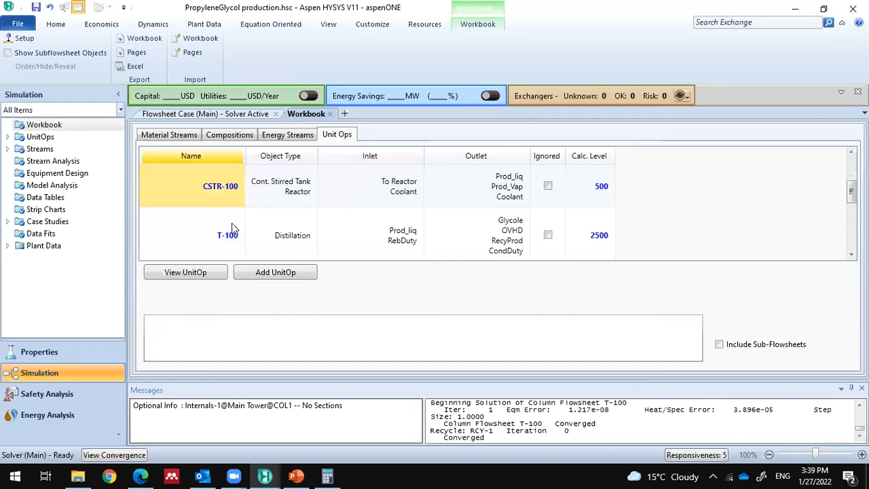
{"action": "left_click", "coordinate": [231, 186]}
{"action": "double_click", "coordinate": [229, 186]}
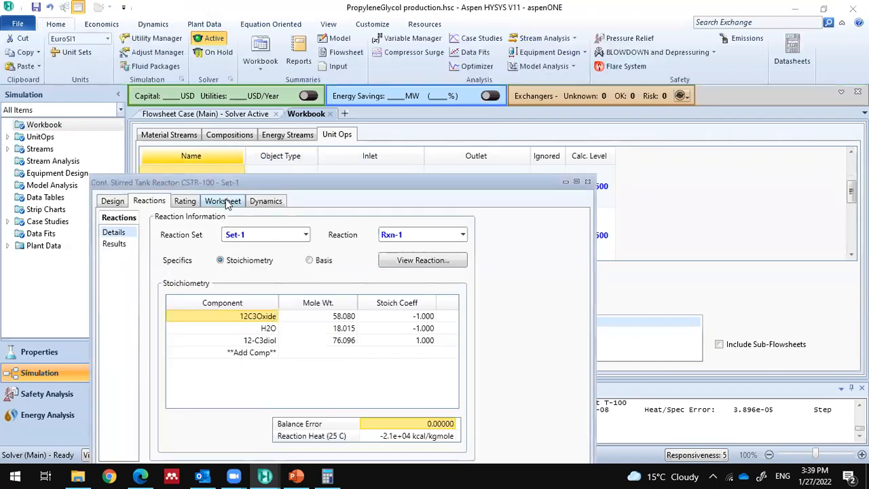
{"action": "left_click", "coordinate": [588, 183]}
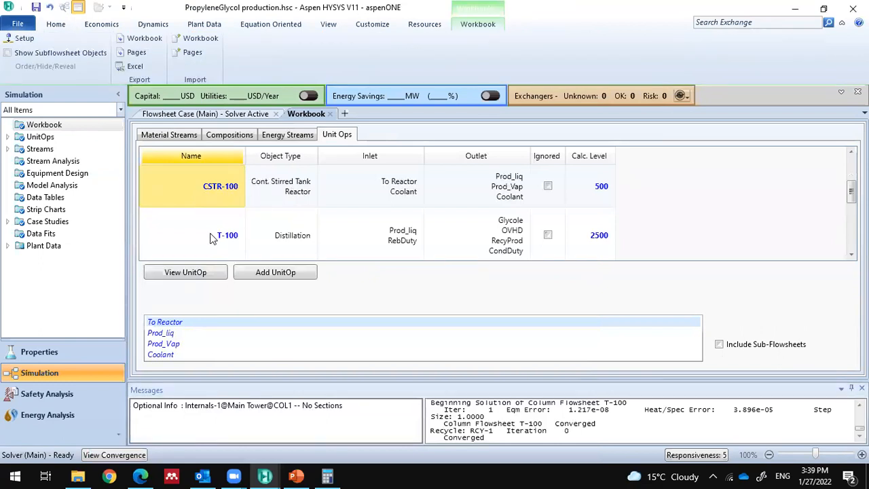
{"action": "scroll", "coordinate": [209, 237], "scroll_direction": "down", "scroll_amount": 1}
{"action": "scroll", "coordinate": [233, 213], "scroll_direction": "up", "scroll_amount": 2}
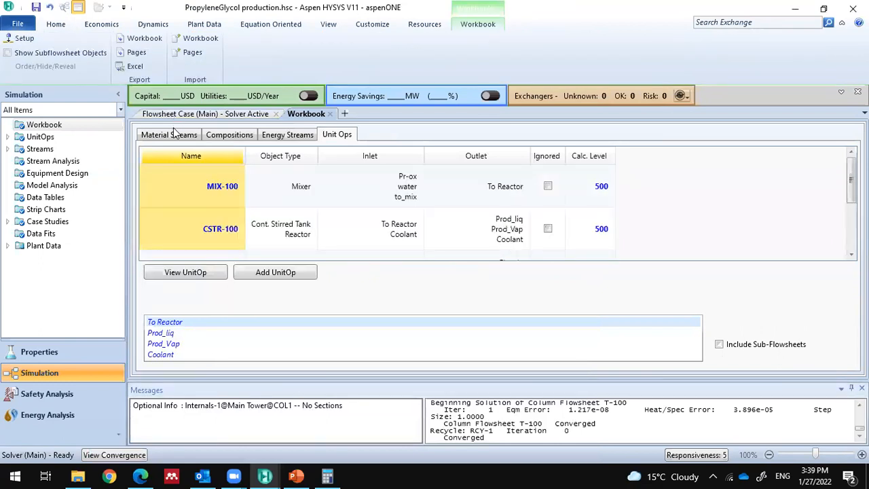
Step: Set the molar flow of stream Pr-ox to 80 kgmole/h in the workbook's material streams table
{"action": "left_click", "coordinate": [174, 134]}
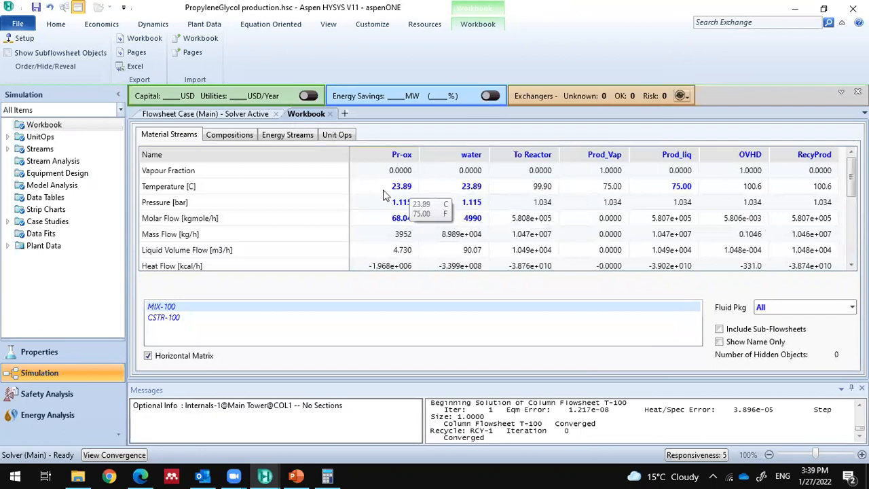
{"action": "left_click", "coordinate": [400, 220]}
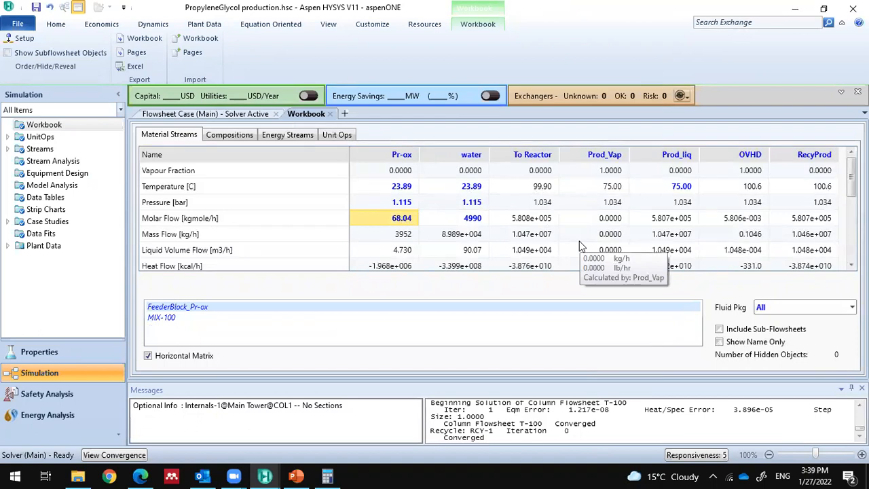
{"action": "type", "text": "80"}
{"action": "key", "text": "Return"}
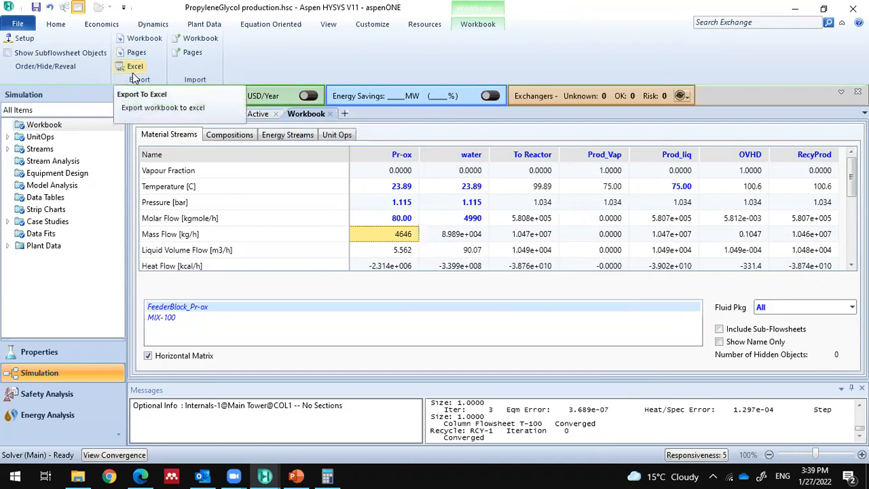
Step: Close the workbook and move the Pr-ox and water feed streams farther away from mixer MIX-100 on the flowsheet
{"action": "left_click", "coordinate": [330, 114]}
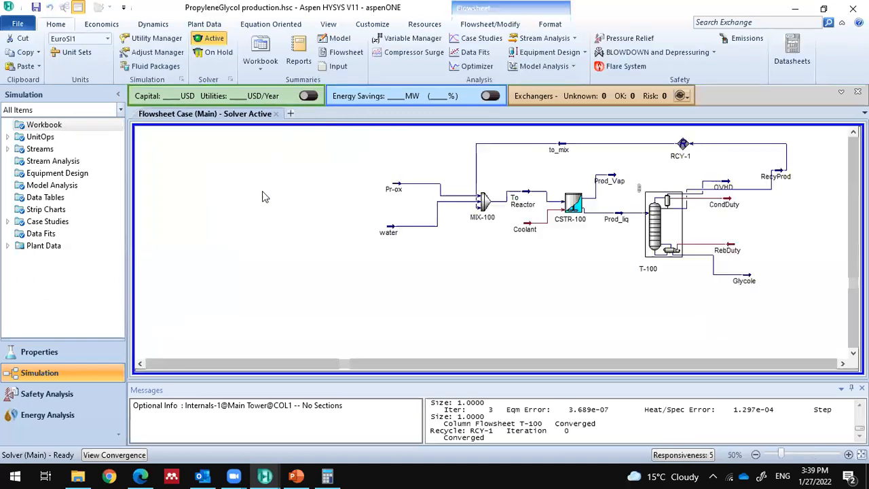
{"action": "left_click_drag", "start_coordinate": [393, 187], "coordinate": [363, 185]}
{"action": "left_click_drag", "start_coordinate": [389, 231], "coordinate": [361, 238]}
{"action": "left_click_drag", "start_coordinate": [367, 188], "coordinate": [359, 189]}
{"action": "left_click", "coordinate": [462, 268]}
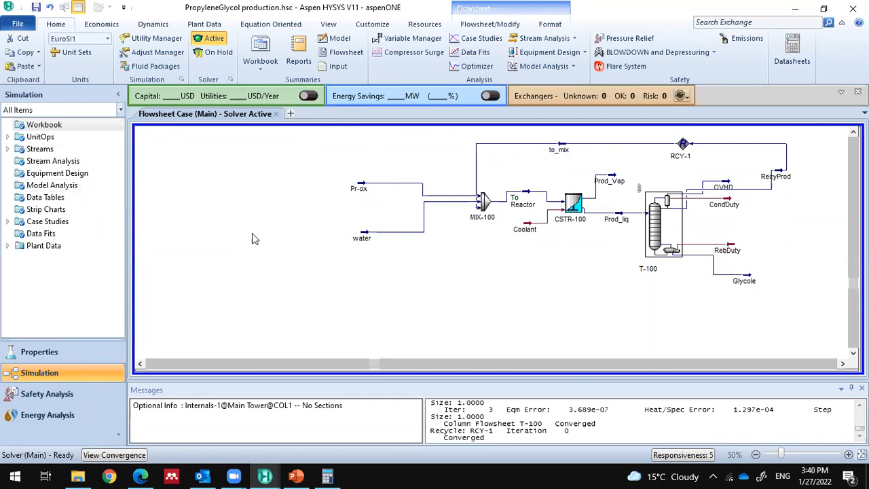
Step: Copy the Pr-ox stream and paste the duplicate into the empty flowsheet area below the feed streams
{"action": "right_click", "coordinate": [361, 239]}
{"action": "left_click", "coordinate": [225, 196]}
{"action": "right_click", "coordinate": [363, 190]}
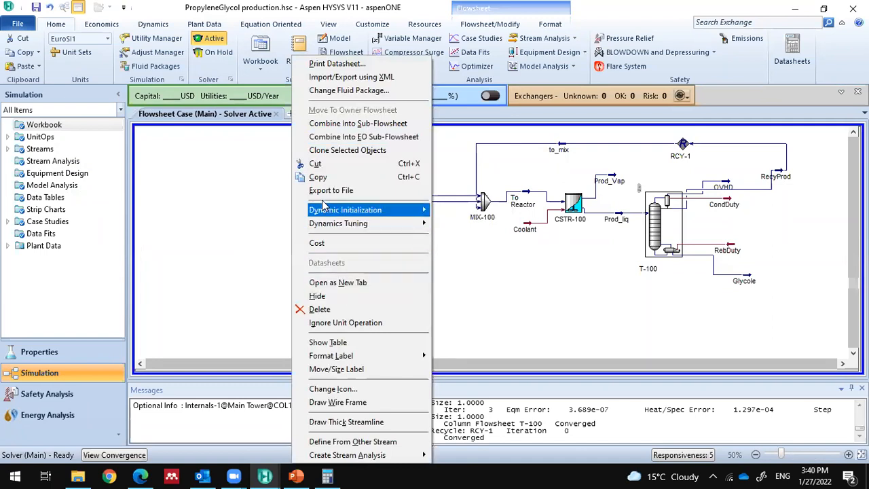
{"action": "left_click", "coordinate": [323, 177]}
{"action": "right_click", "coordinate": [172, 305]}
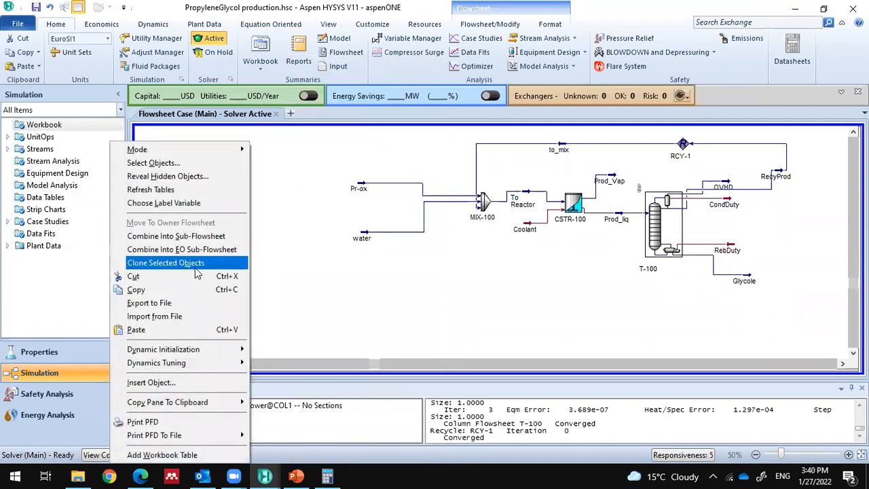
{"action": "left_click", "coordinate": [193, 331]}
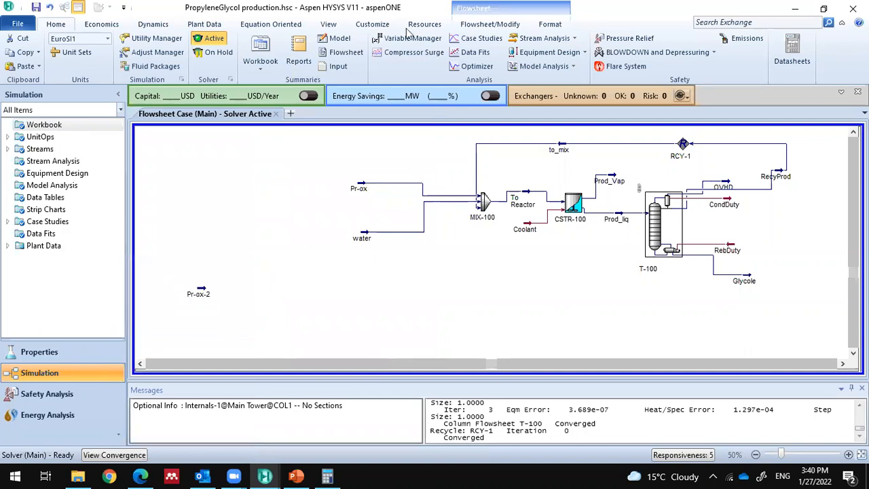
Step: Open the existing Case Study 1 from the case studies list and maximize its form
{"action": "left_click", "coordinate": [493, 42]}
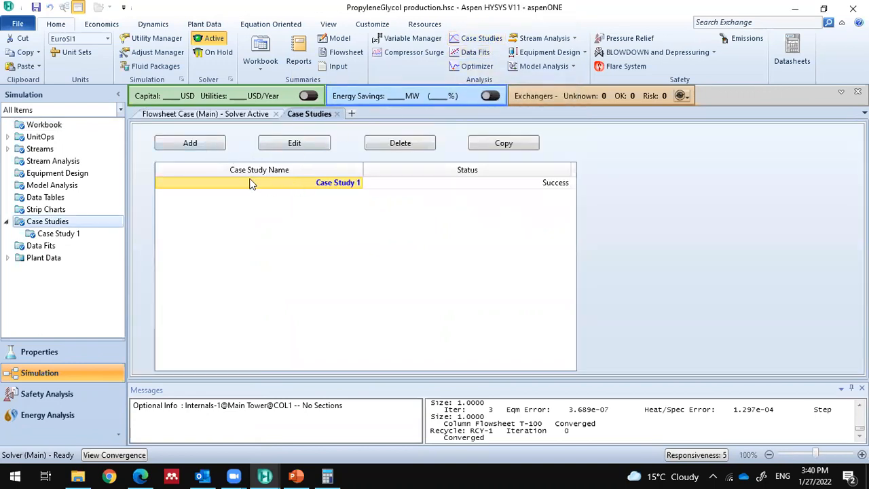
{"action": "double_click", "coordinate": [333, 182]}
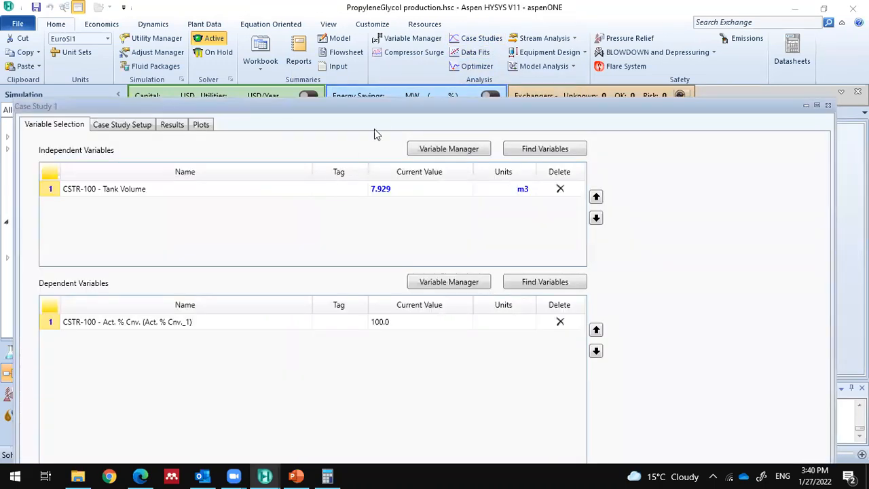
{"action": "left_click_drag", "start_coordinate": [394, 106], "coordinate": [421, 23]}
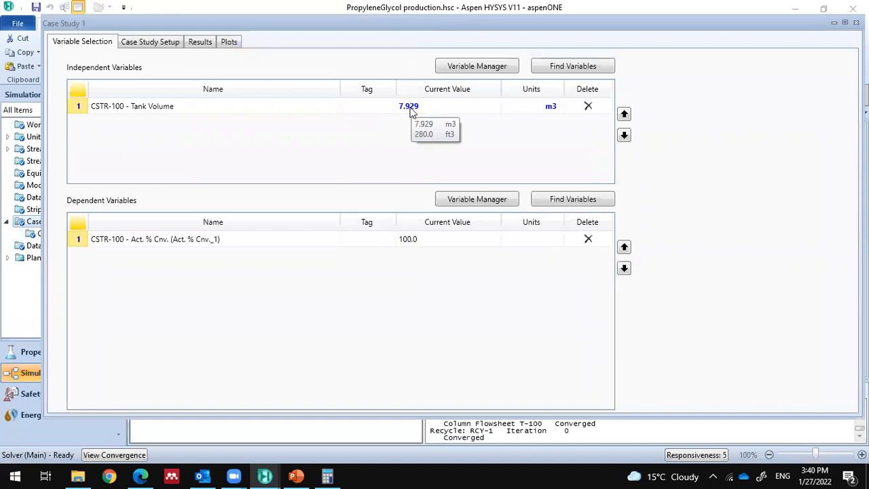
{"action": "left_click", "coordinate": [411, 112]}
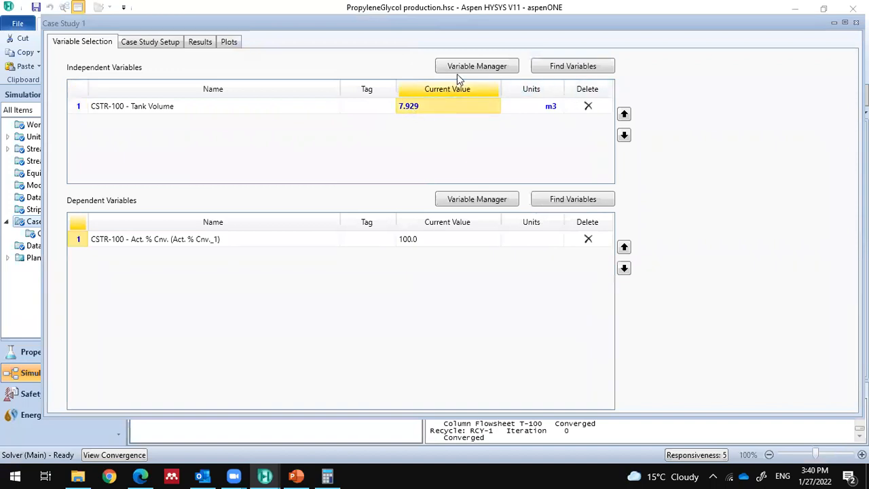
{"action": "double_click", "coordinate": [256, 27]}
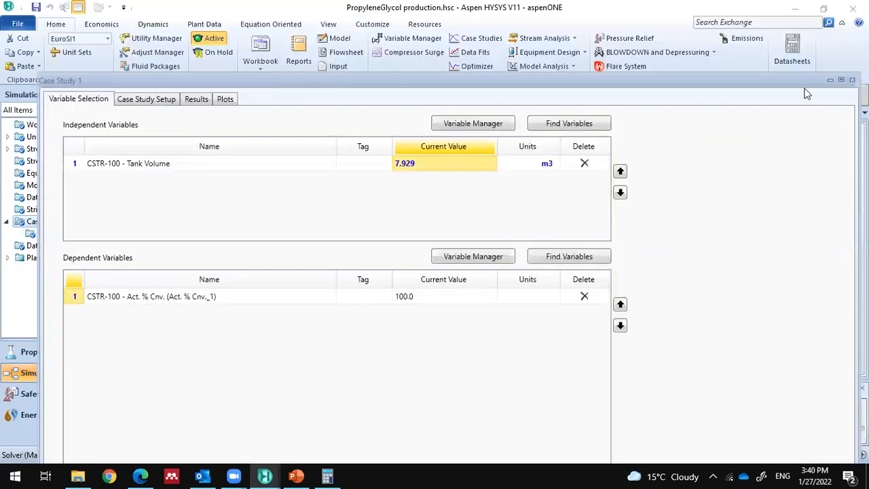
{"action": "left_click", "coordinate": [841, 80]}
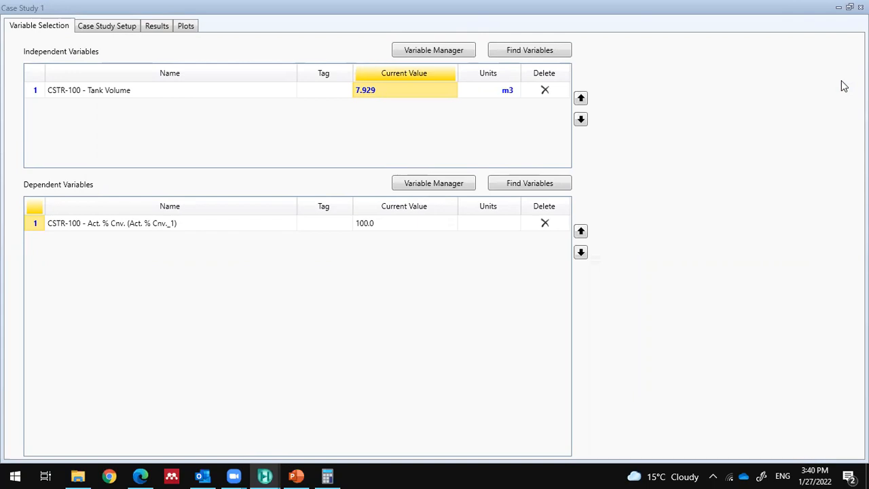
Step: Inspect the CSTR-100 tank volume entry among the independent variables and the case study's variable manager
{"action": "left_click", "coordinate": [148, 88]}
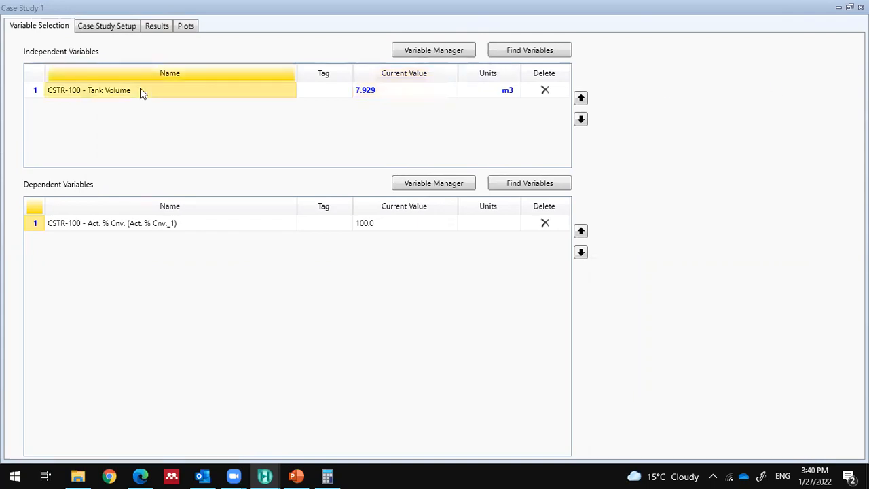
{"action": "left_click", "coordinate": [361, 94]}
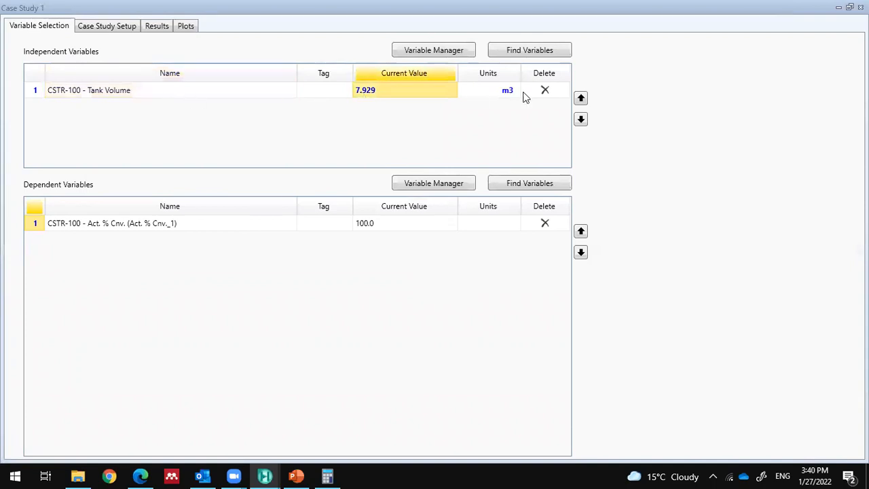
{"action": "left_click", "coordinate": [453, 55]}
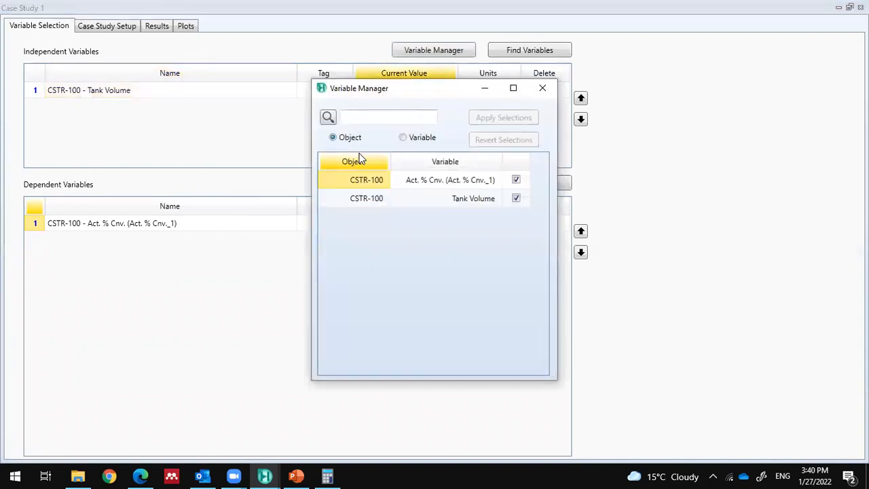
{"action": "left_click", "coordinate": [540, 91]}
Step: Browse the input variables available for CSTR-100 and the column T-100 objects in the independent variable navigator, adding nothing
{"action": "left_click", "coordinate": [513, 53]}
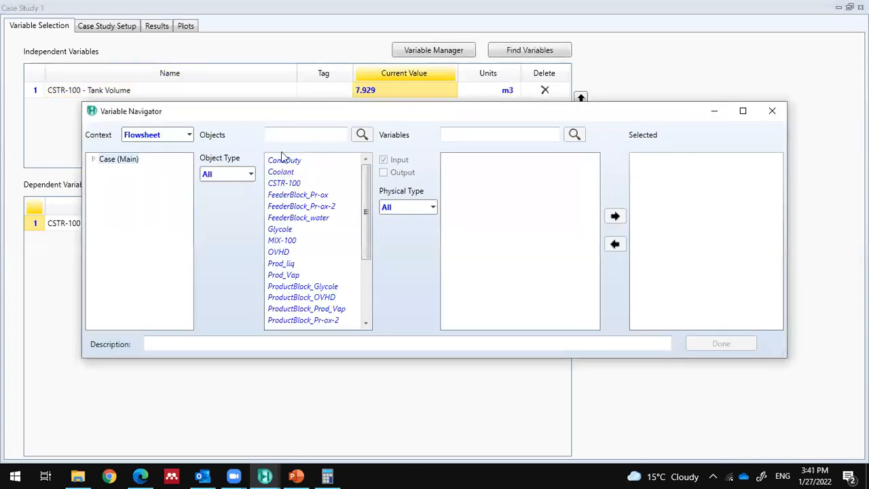
{"action": "left_click", "coordinate": [209, 175]}
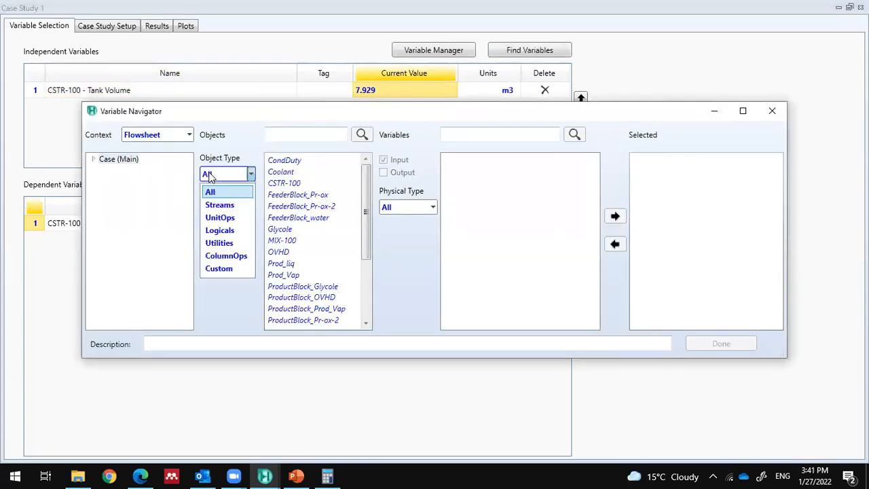
{"action": "left_click", "coordinate": [93, 162]}
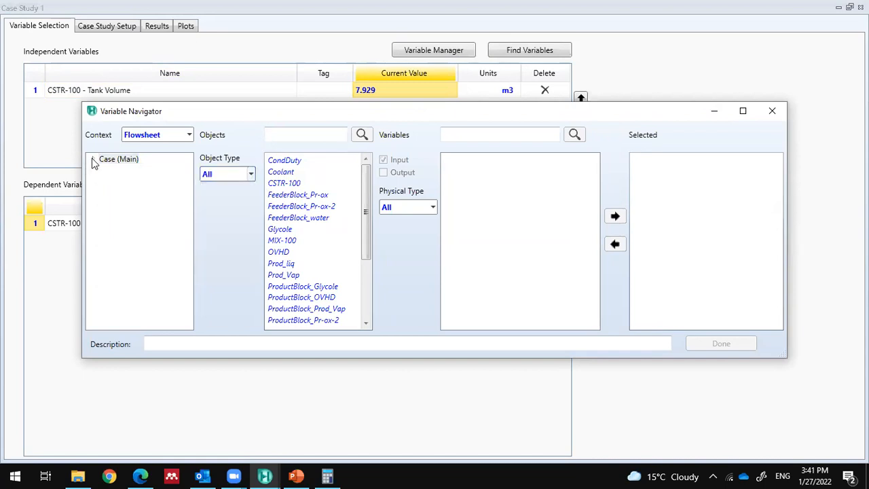
{"action": "left_click", "coordinate": [93, 161]}
{"action": "left_click", "coordinate": [133, 169]}
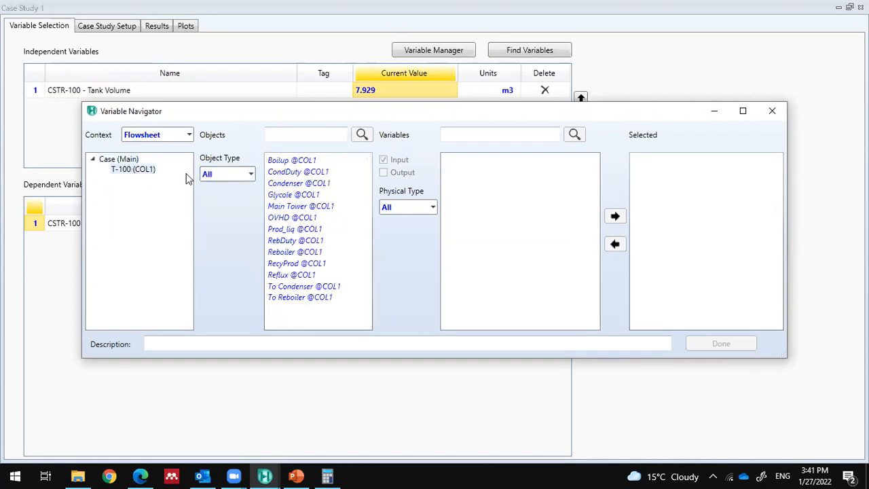
{"action": "left_click", "coordinate": [125, 160]}
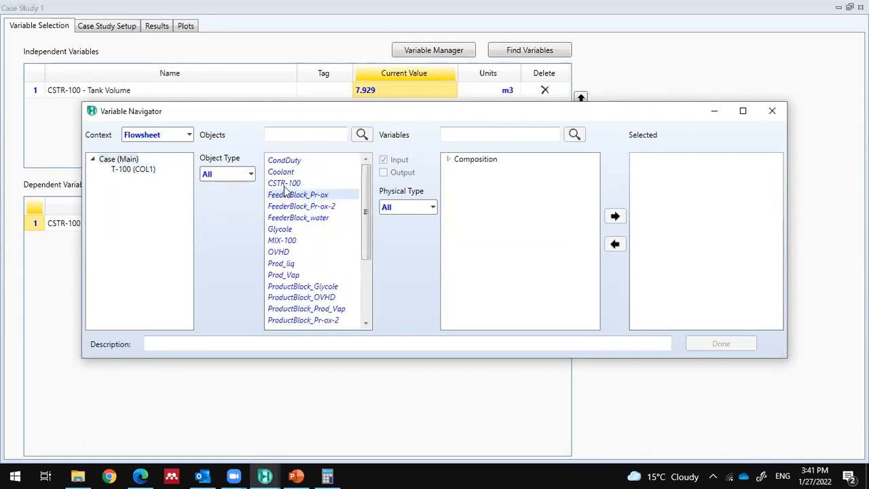
{"action": "left_click", "coordinate": [285, 184]}
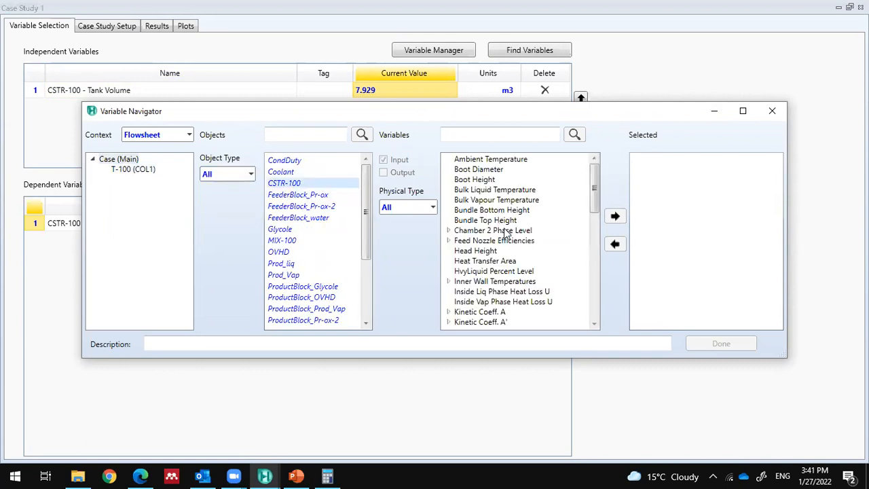
{"action": "scroll", "coordinate": [504, 231], "scroll_direction": "down", "scroll_amount": 12}
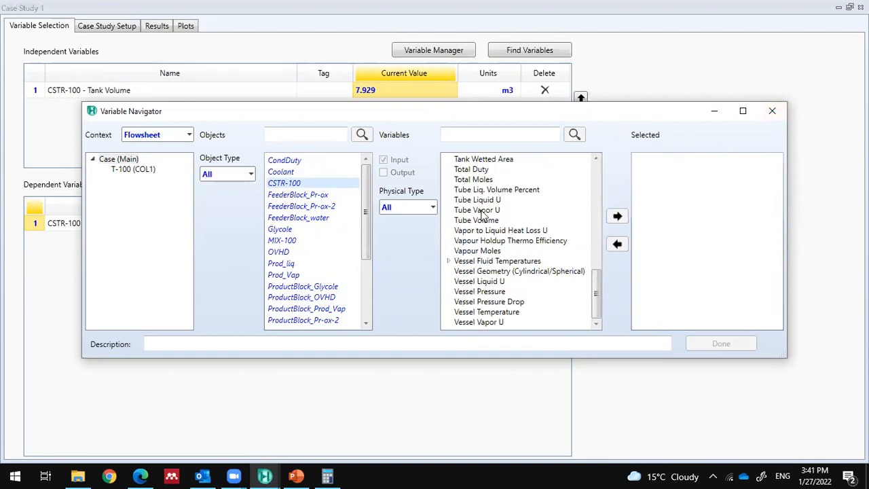
{"action": "scroll", "coordinate": [480, 215], "scroll_direction": "up", "scroll_amount": 11}
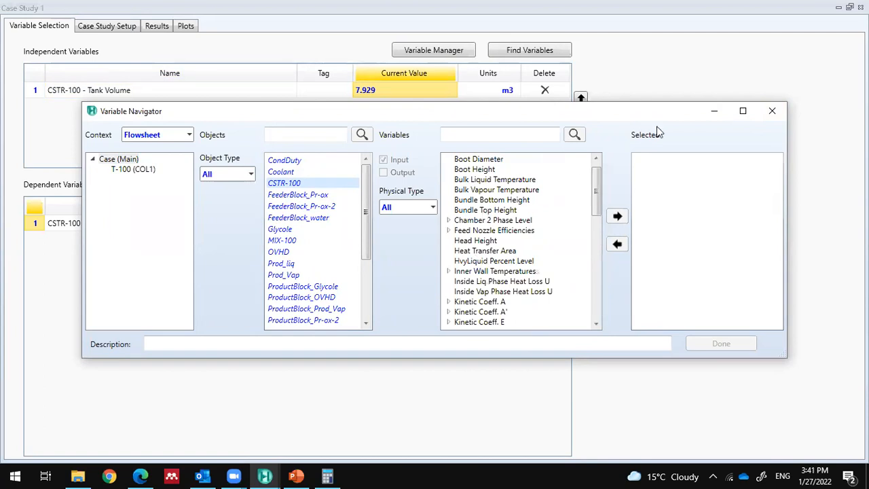
{"action": "left_click", "coordinate": [770, 111]}
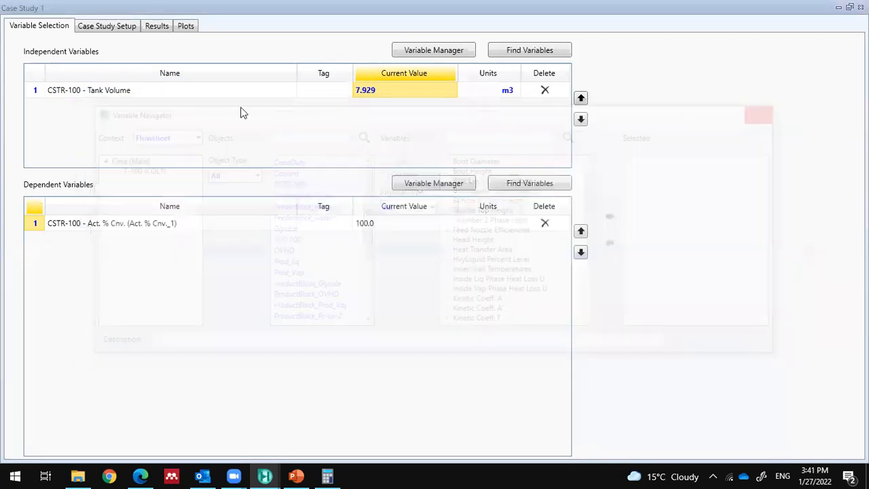
Step: Check the dependent conversion variable and view the output variables offered for CSTR-100 without adding any
{"action": "left_click", "coordinate": [110, 224]}
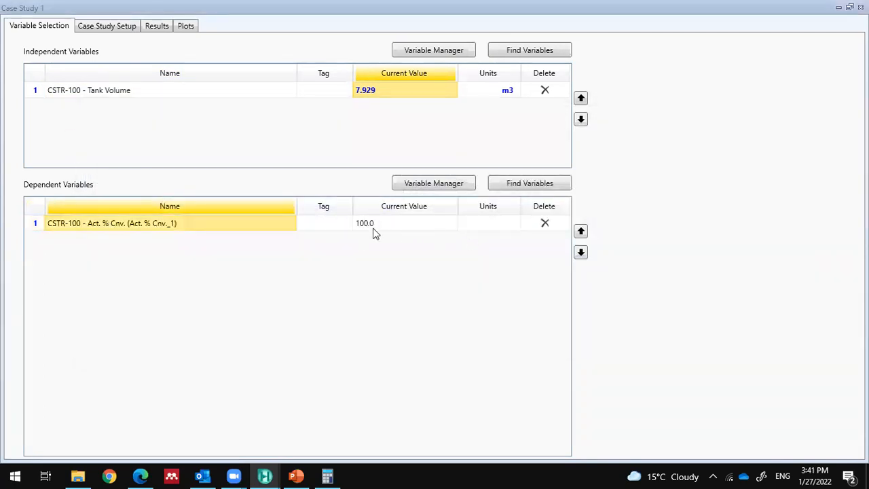
{"action": "left_click", "coordinate": [399, 230]}
{"action": "left_click", "coordinate": [543, 187]}
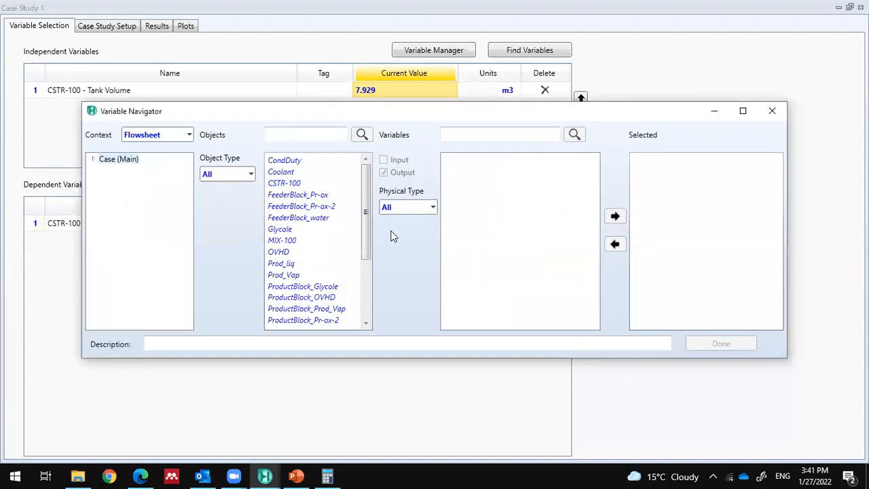
{"action": "left_click", "coordinate": [280, 184]}
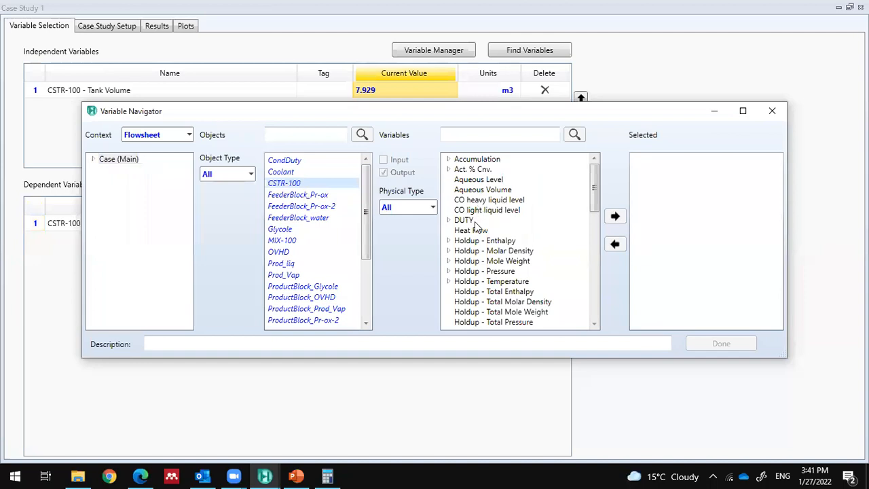
{"action": "left_click", "coordinate": [771, 109]}
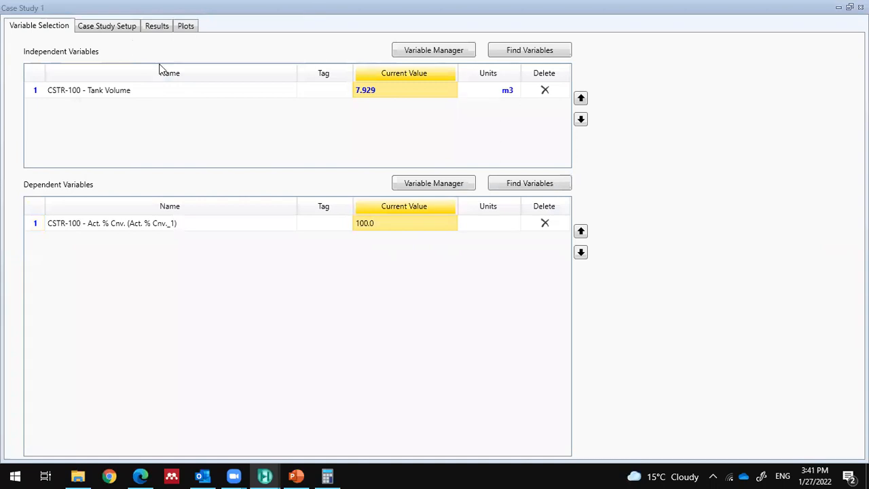
Step: Run Case Study 1 and review its results table and the plot of CSTR-100 conversion against tank volume
{"action": "left_click", "coordinate": [106, 26]}
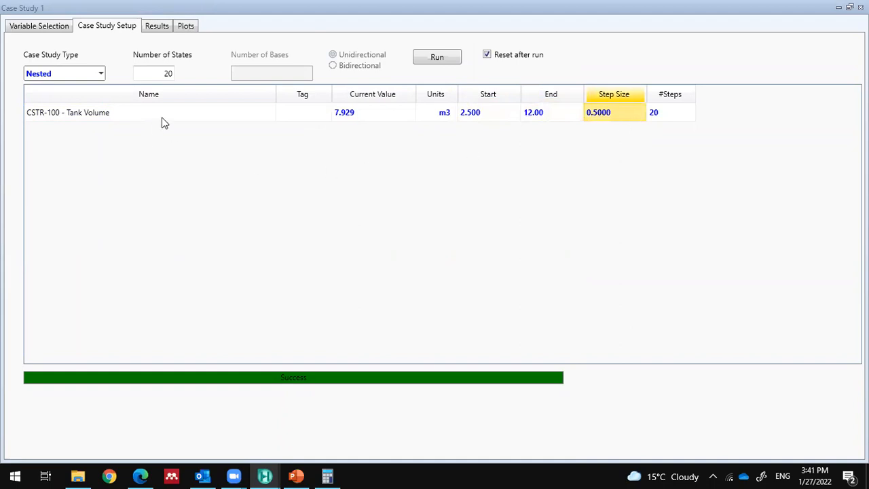
{"action": "left_click", "coordinate": [439, 58]}
{"action": "left_click", "coordinate": [162, 27]}
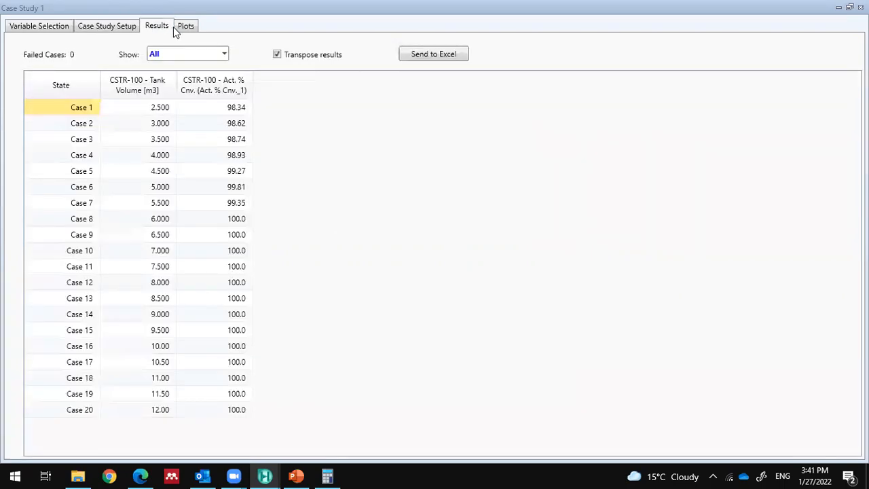
{"action": "left_click", "coordinate": [185, 26]}
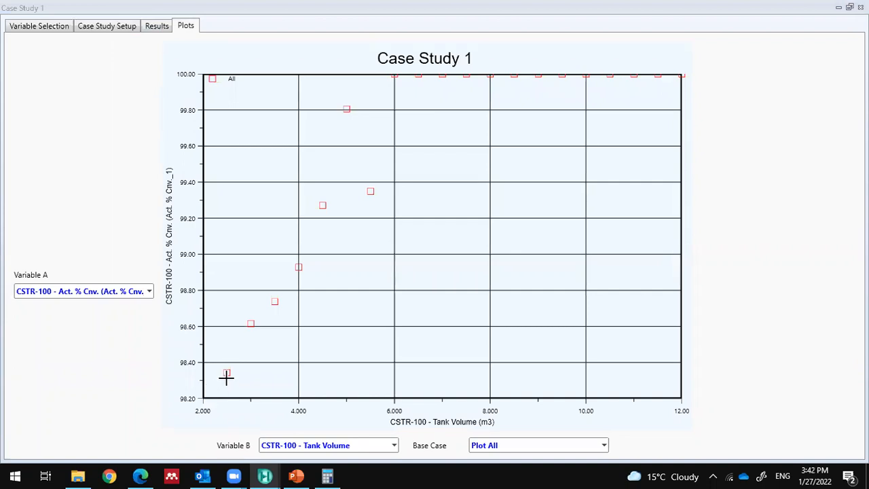
{"action": "mouse_move", "coordinate": [227, 373]}
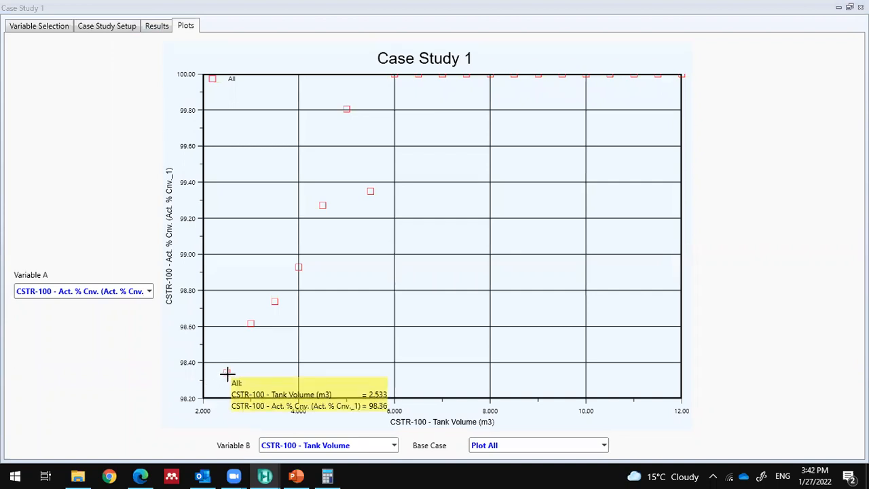
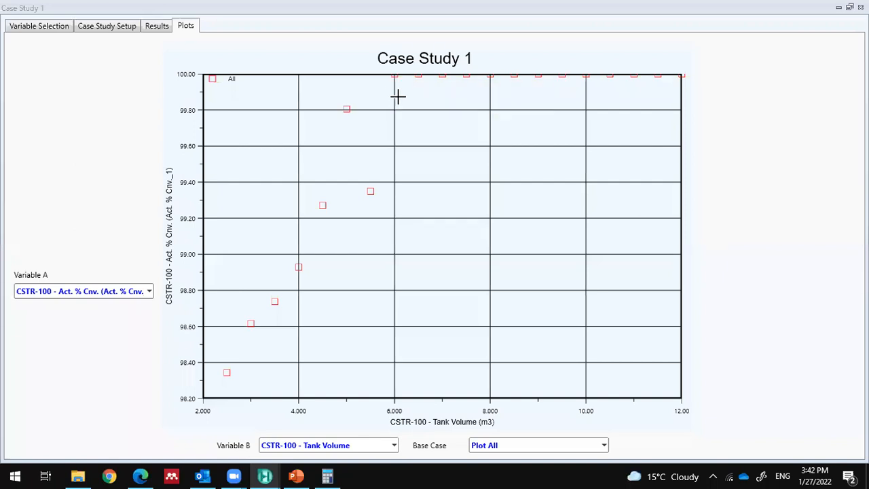
Step: Restore the maximized Case Study 1 form to a floating window and close it, returning to the case studies list
{"action": "double_click", "coordinate": [10, 12]}
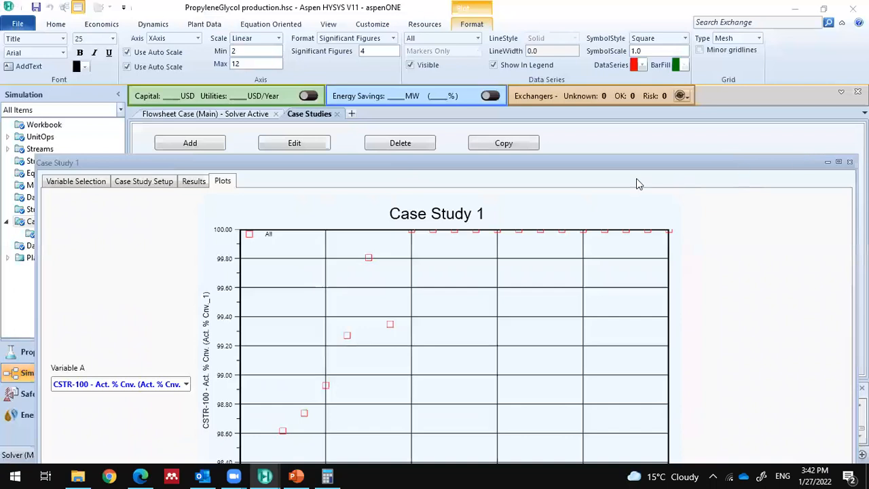
{"action": "left_click", "coordinate": [77, 182]}
{"action": "left_click_drag", "start_coordinate": [172, 166], "coordinate": [182, 116]}
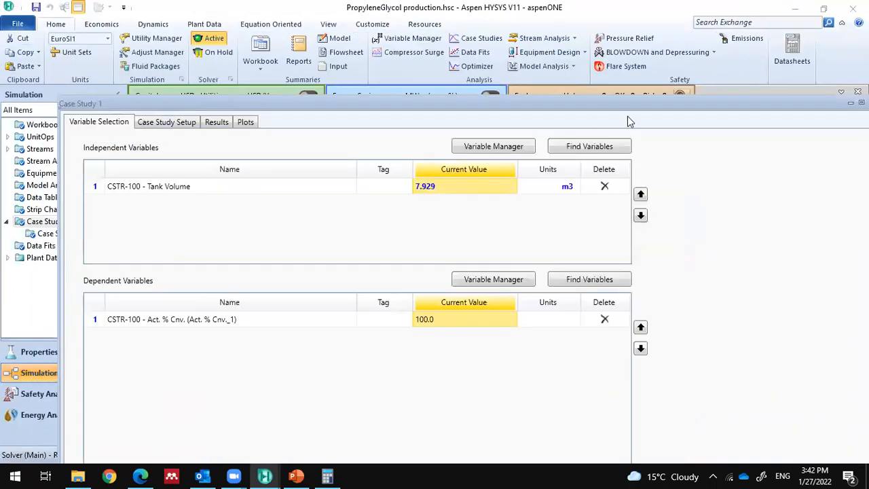
{"action": "left_click_drag", "start_coordinate": [621, 102], "coordinate": [355, 158]}
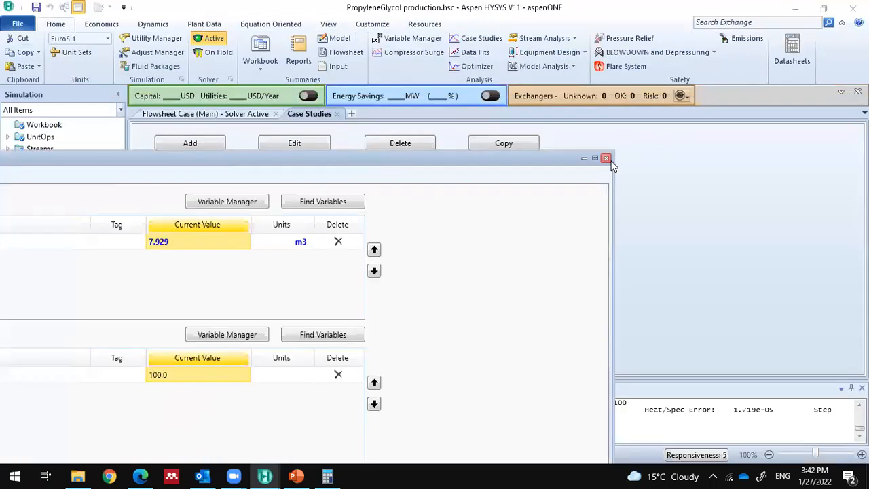
{"action": "left_click", "coordinate": [607, 158]}
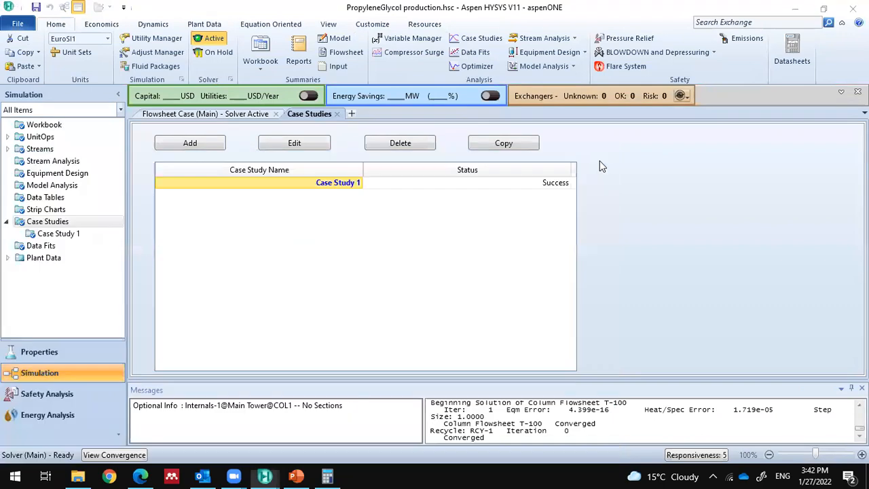
Step: Add a second case study and set the CSTR-100 Bulk Liquid Temperature as its independent variable
{"action": "left_click", "coordinate": [190, 143]}
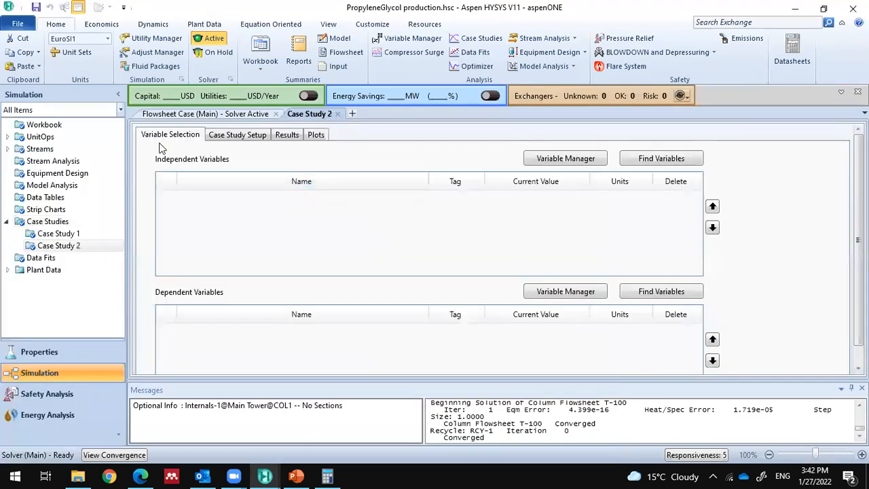
{"action": "left_click", "coordinate": [559, 161]}
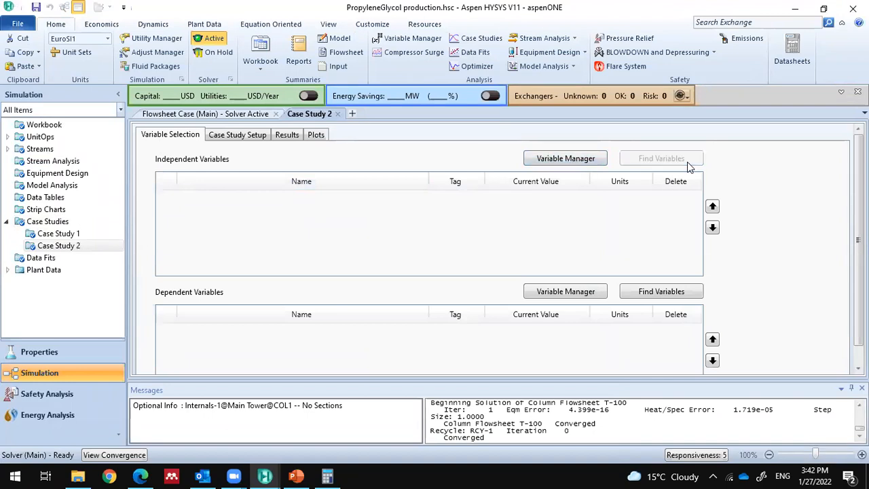
{"action": "left_click", "coordinate": [686, 162]}
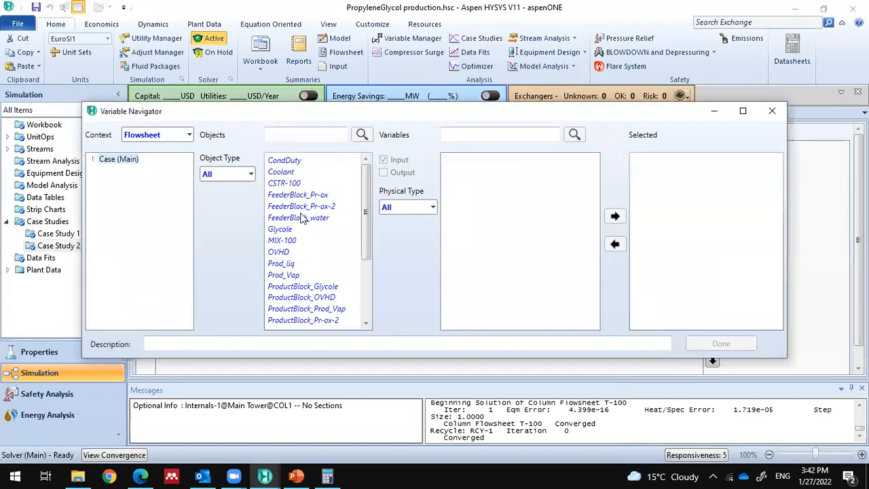
{"action": "left_click", "coordinate": [291, 184]}
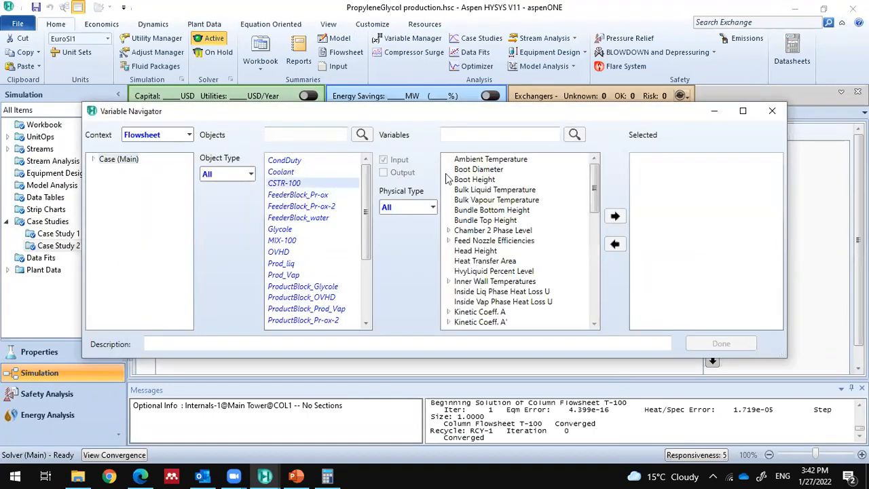
{"action": "left_click", "coordinate": [500, 134]}
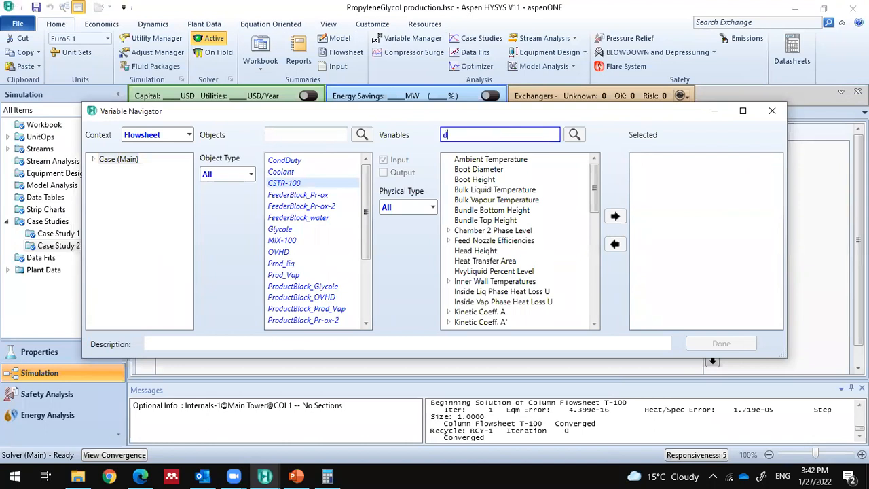
{"action": "type", "text": "temp"}
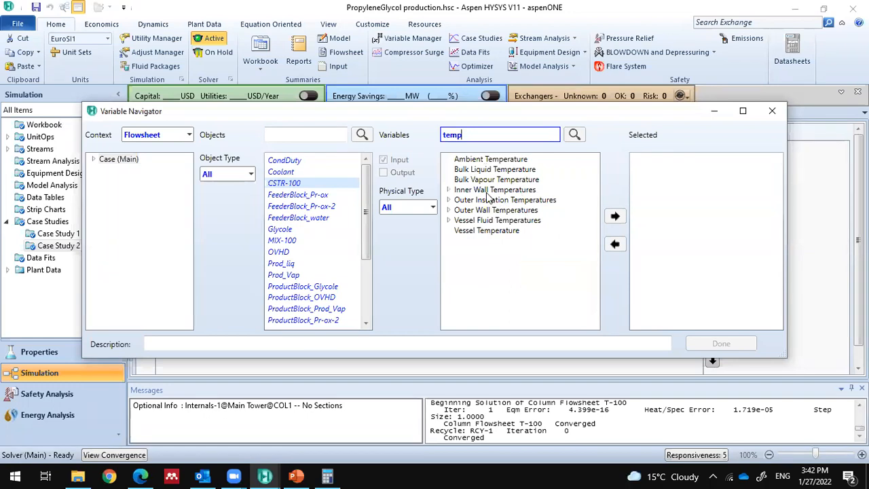
{"action": "left_click", "coordinate": [469, 160]}
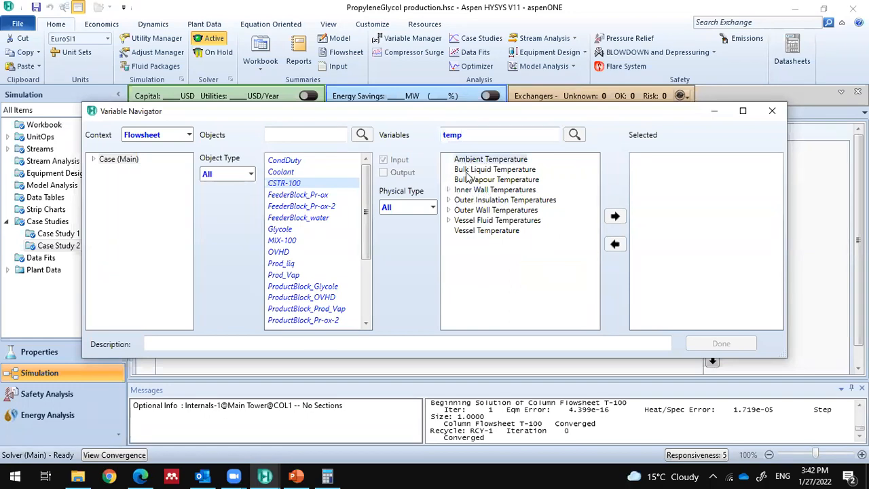
{"action": "left_click", "coordinate": [471, 170]}
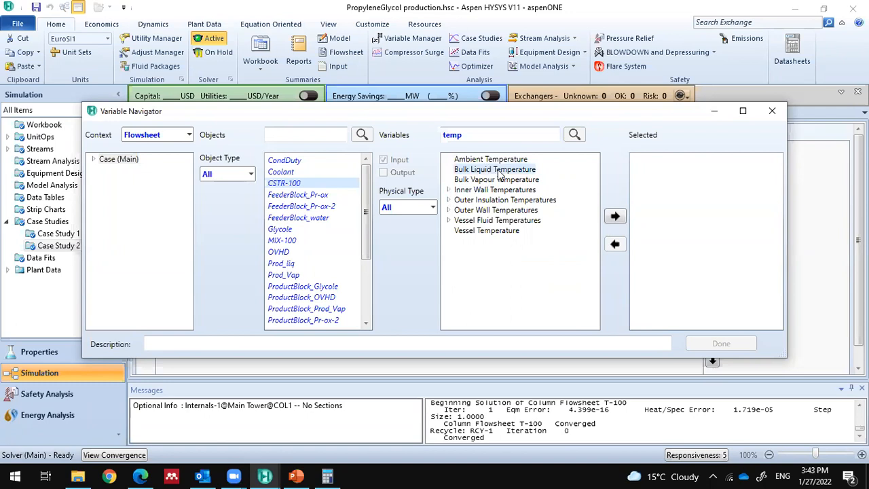
{"action": "left_click", "coordinate": [615, 217]}
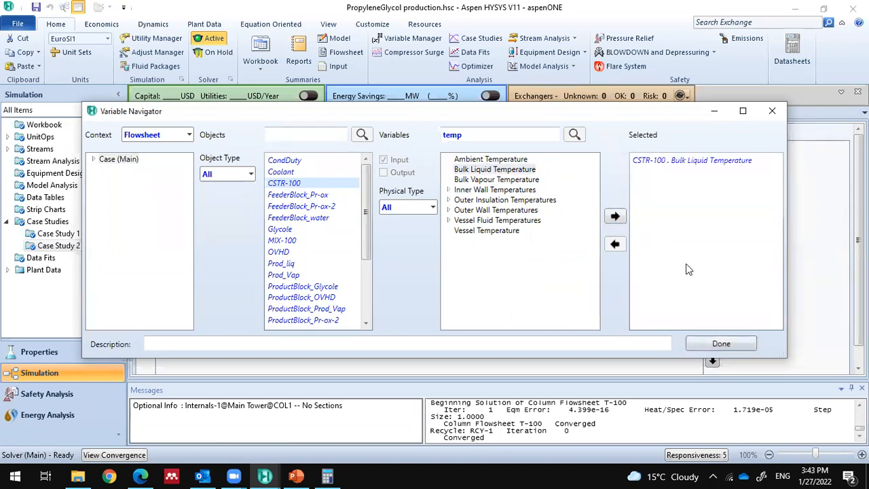
{"action": "left_click", "coordinate": [724, 344]}
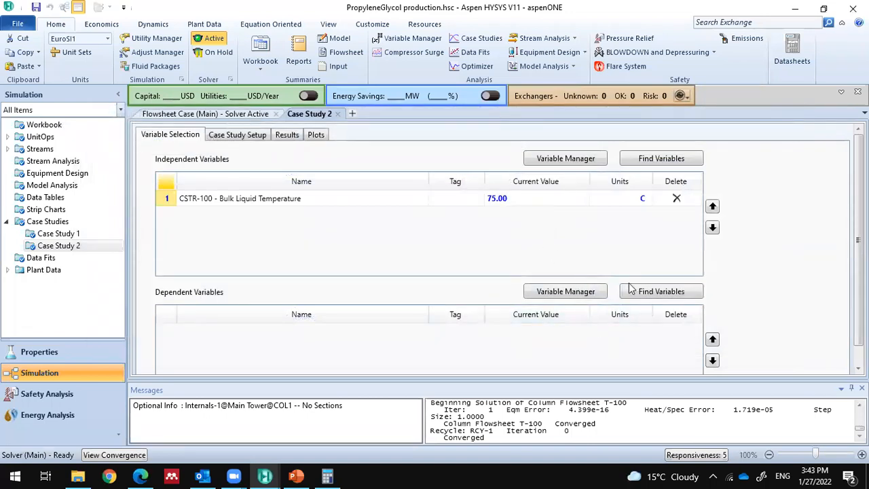
Step: Add the CSTR-100 actual percent conversion, Act. % Cnv._1, as the dependent variable of Case Study 2
{"action": "left_click", "coordinate": [653, 301]}
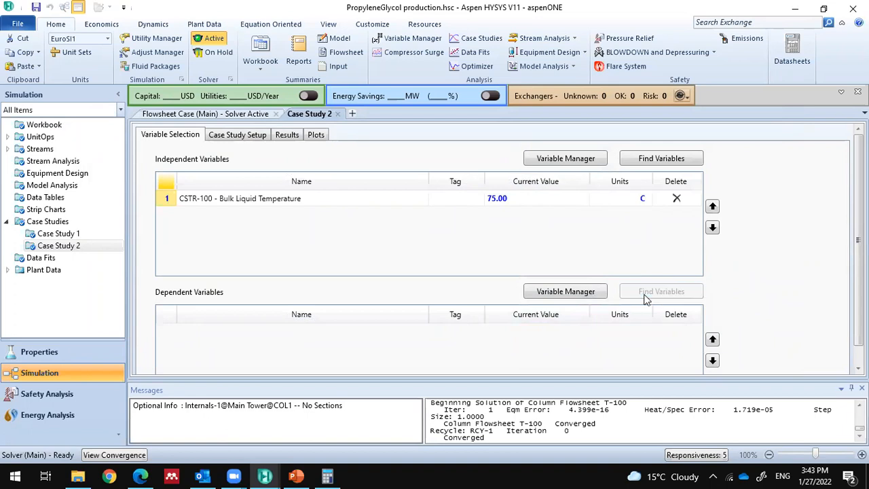
{"action": "left_click", "coordinate": [285, 184]}
{"action": "left_click", "coordinate": [490, 135]}
{"action": "type", "text": "conv"}
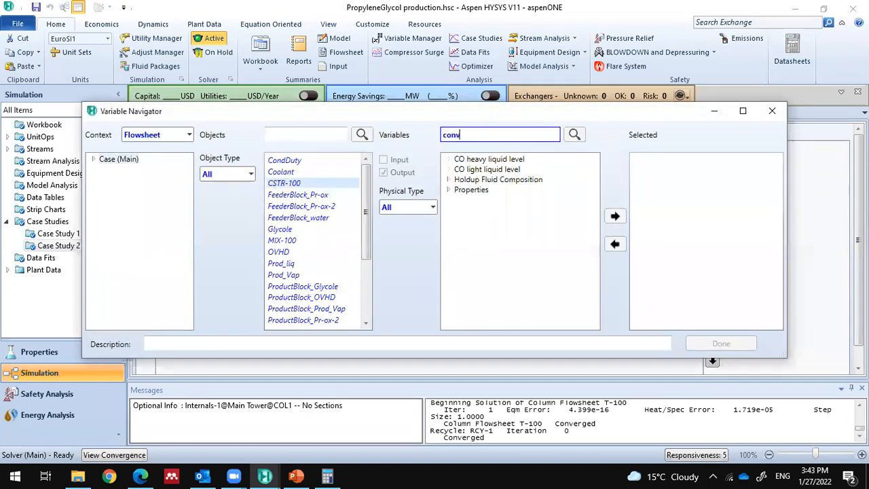
{"action": "type", "text": "er"}
{"action": "key", "text": "BackSpace"}
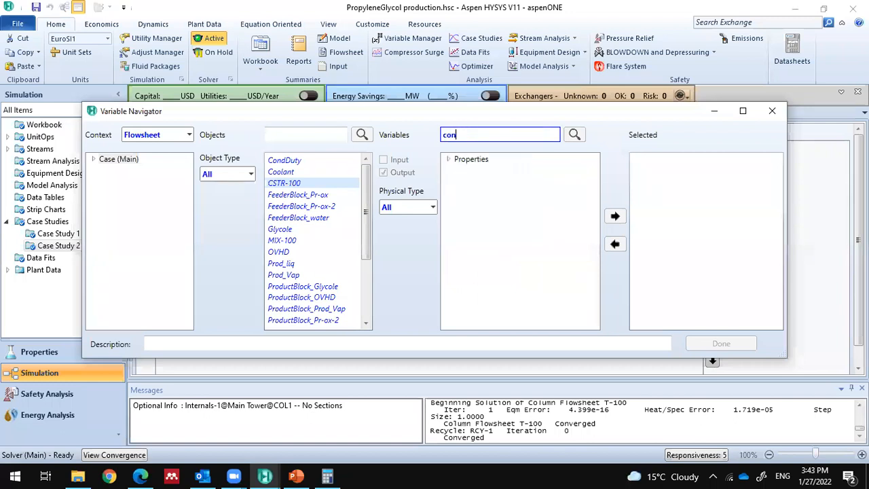
{"action": "key", "text": "BackSpace"}
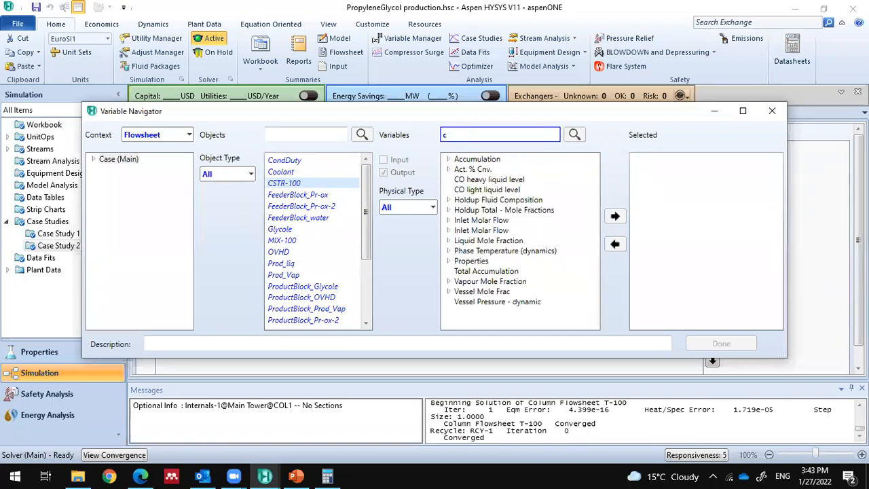
{"action": "left_click", "coordinate": [467, 172]}
{"action": "left_click", "coordinate": [450, 169]}
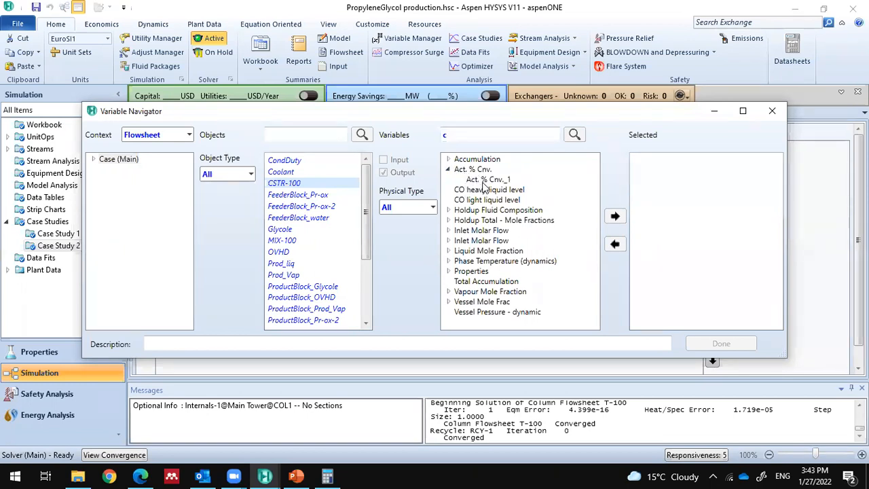
{"action": "left_click", "coordinate": [483, 181]}
{"action": "left_click", "coordinate": [615, 216]}
{"action": "left_click", "coordinate": [721, 343]}
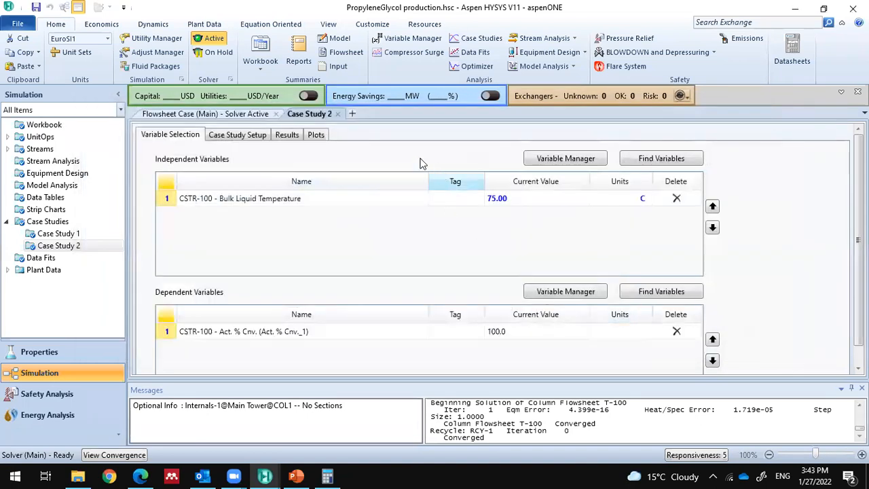
Step: Set the Bulk Liquid Temperature range in Case Study 2 from 30 to 75 °C with a step size of 2.5 °C
{"action": "left_click", "coordinate": [217, 136]}
{"action": "left_click", "coordinate": [517, 219]}
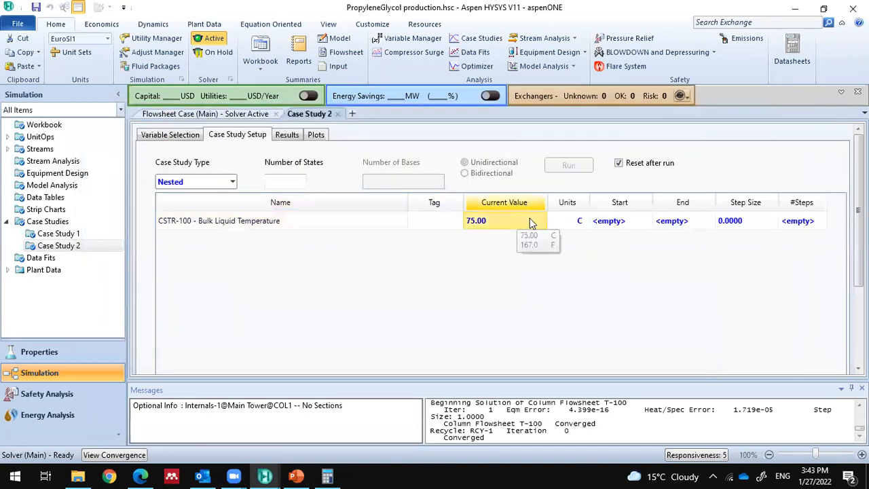
{"action": "left_click", "coordinate": [608, 223]}
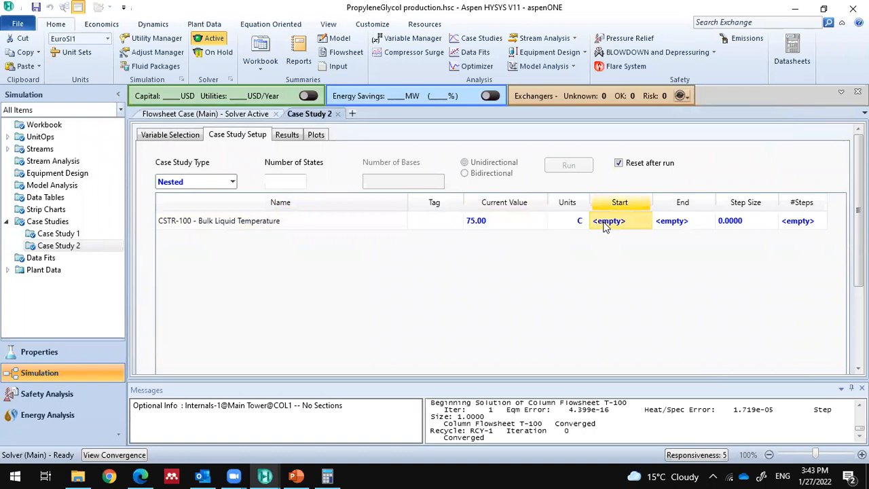
{"action": "type", "text": "30"}
{"action": "key", "text": "Return"}
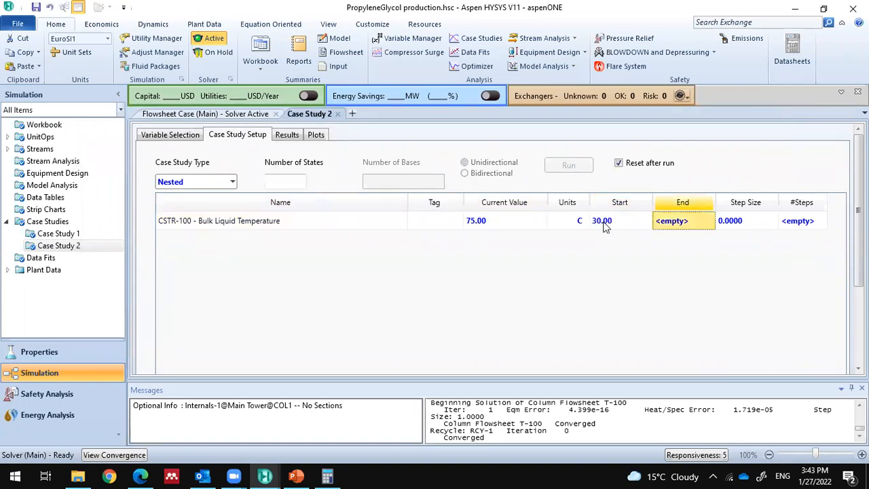
{"action": "type", "text": "75"}
{"action": "key", "text": "Return"}
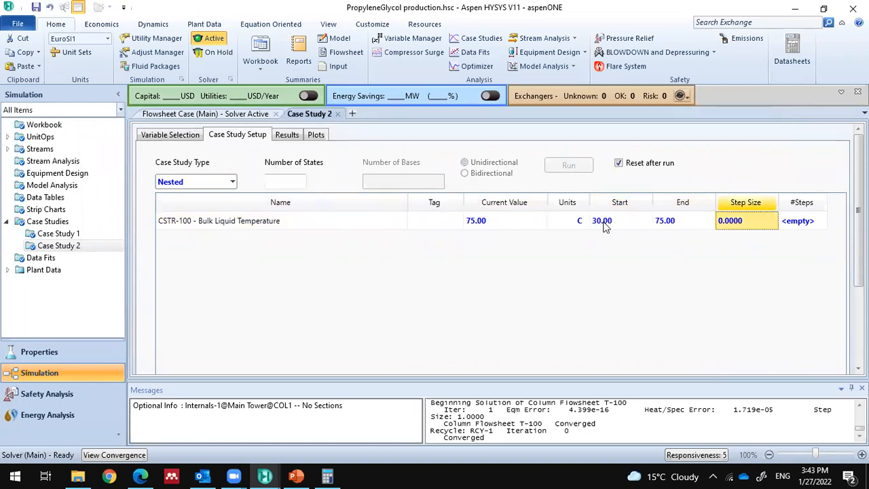
{"action": "type", "text": "2"}
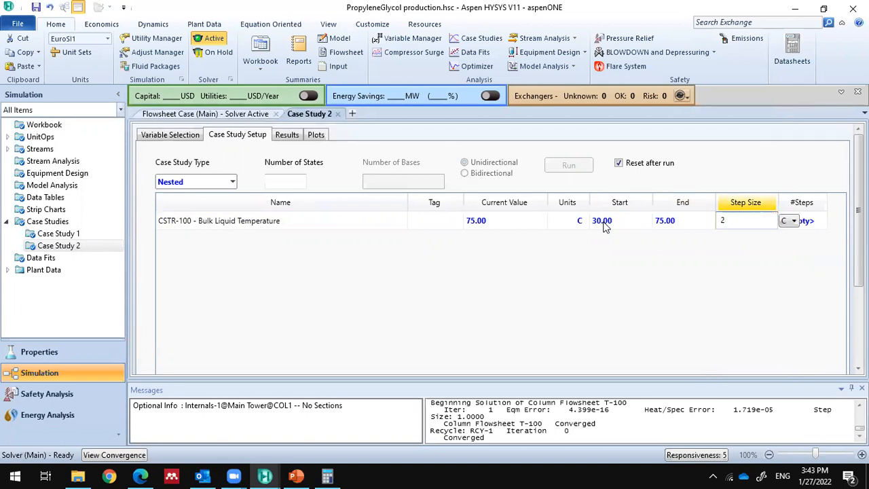
{"action": "type", "text": ".5"}
{"action": "key", "text": "Return"}
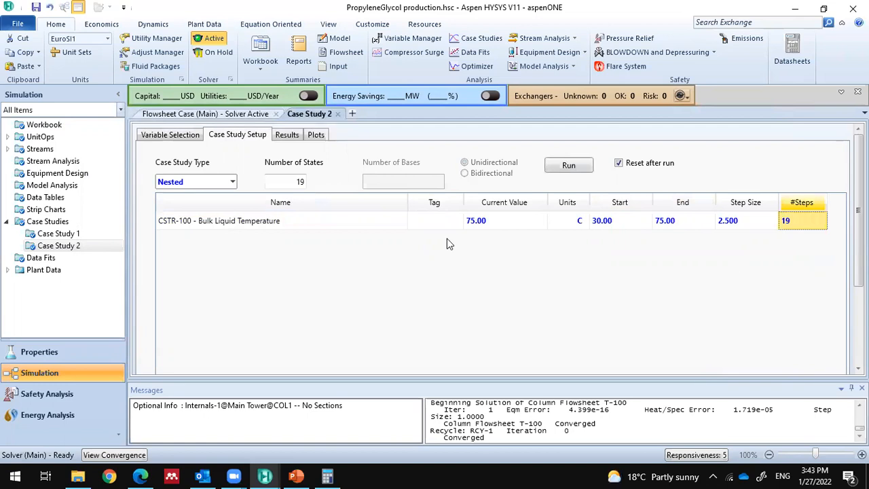
Step: Run Case Study 2 and view its results table and the plot of conversion against bulk liquid temperature
{"action": "left_click", "coordinate": [581, 170]}
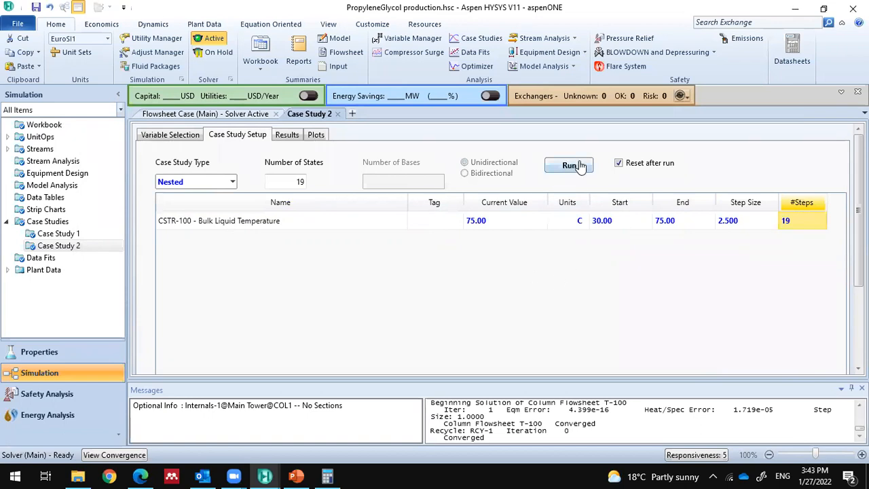
{"action": "left_click", "coordinate": [294, 134]}
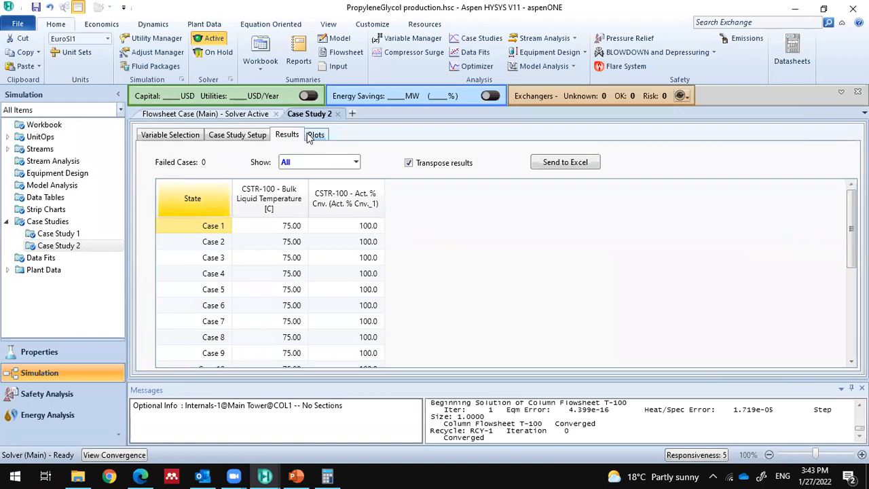
{"action": "left_click", "coordinate": [315, 135]}
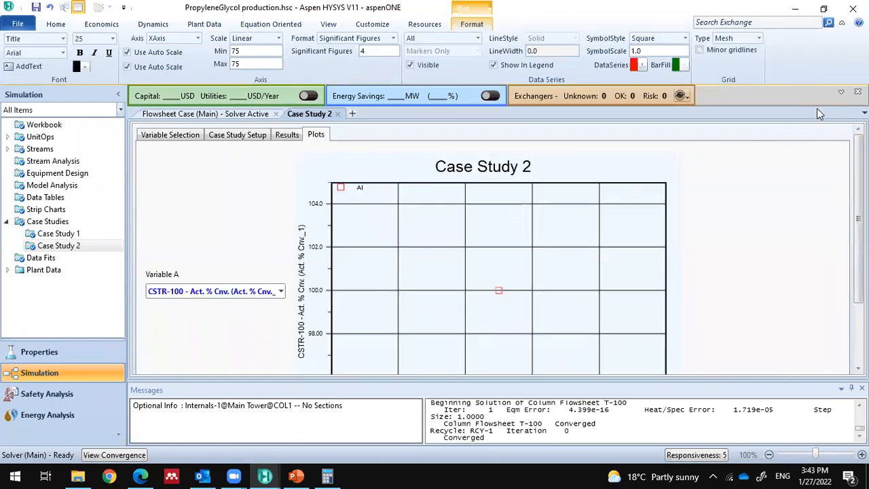
Step: Detach the Case Study 2 form into a floating window, reopen it from the case studies list and maximize it
{"action": "left_click_drag", "start_coordinate": [304, 116], "coordinate": [306, 99]}
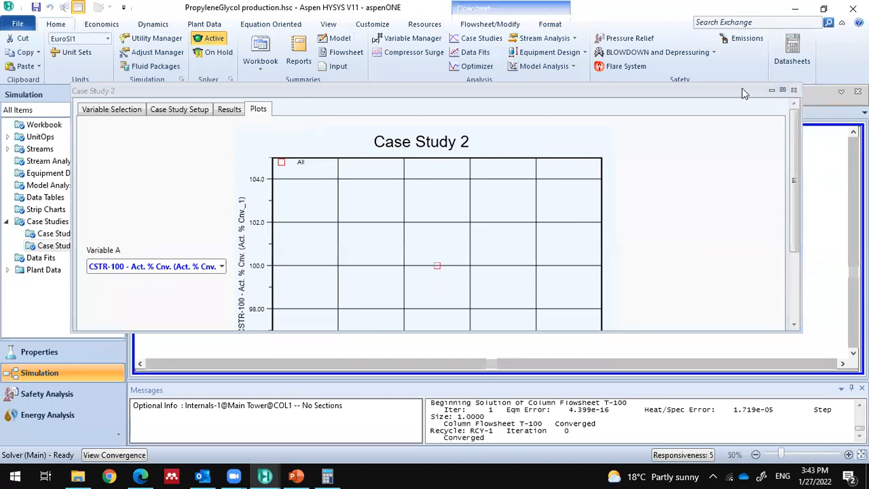
{"action": "left_click_drag", "start_coordinate": [781, 91], "coordinate": [771, 125]}
{"action": "left_click", "coordinate": [768, 126]}
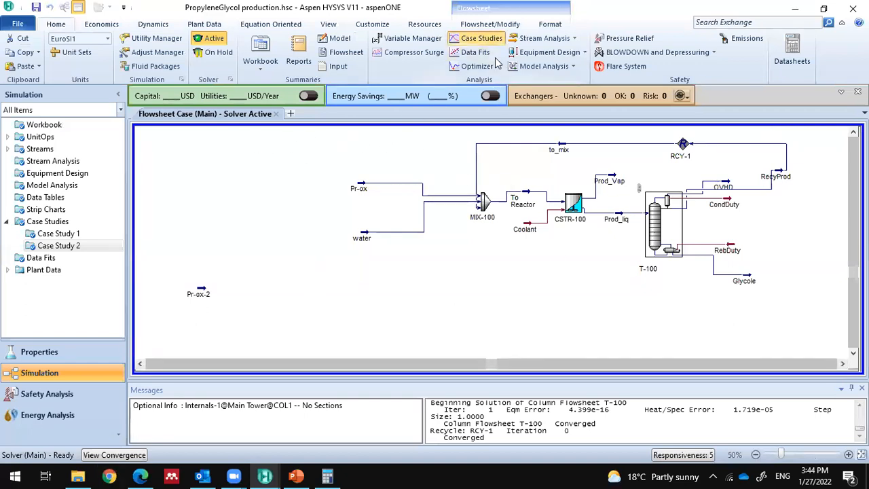
{"action": "left_click", "coordinate": [479, 38]}
{"action": "double_click", "coordinate": [343, 197]}
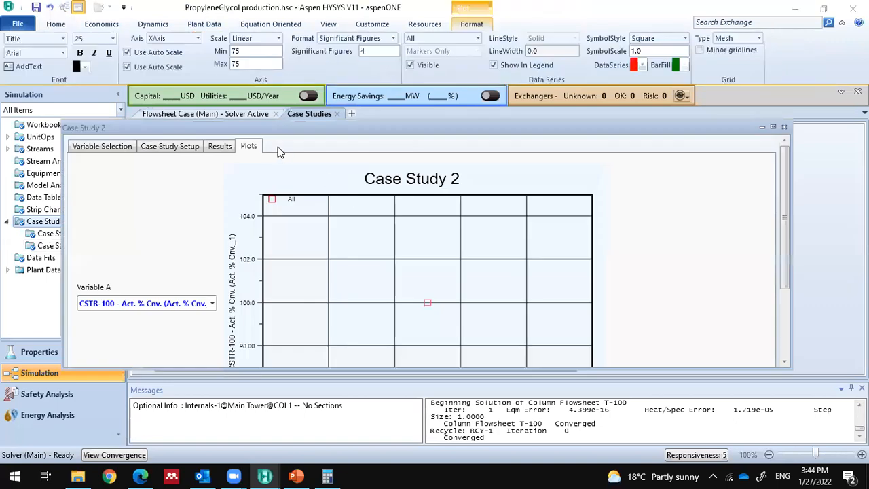
{"action": "left_click", "coordinate": [774, 128]}
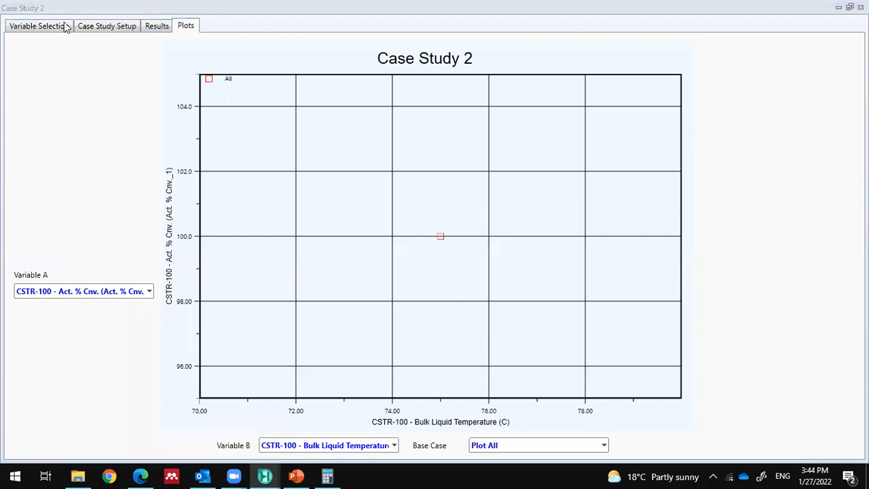
Step: Check the selected variables, temperature range settings, results table and plot of Case Study 2
{"action": "left_click", "coordinate": [43, 25]}
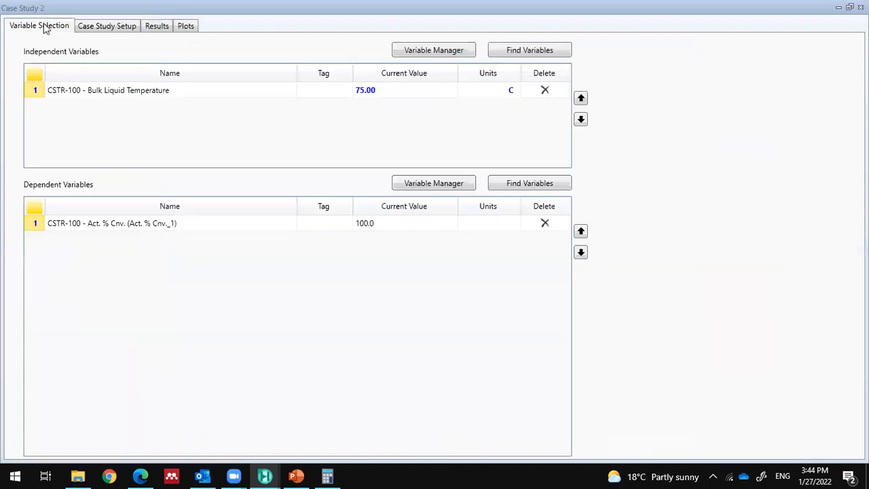
{"action": "left_click", "coordinate": [104, 28]}
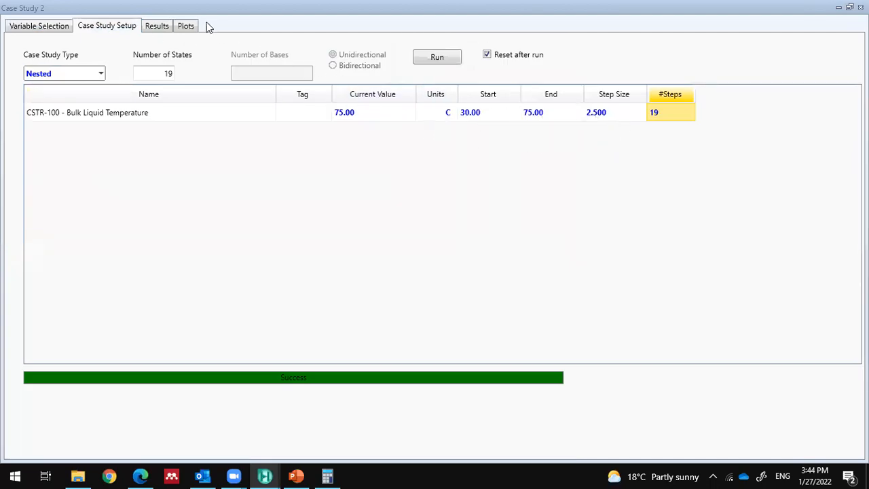
{"action": "left_click", "coordinate": [159, 25]}
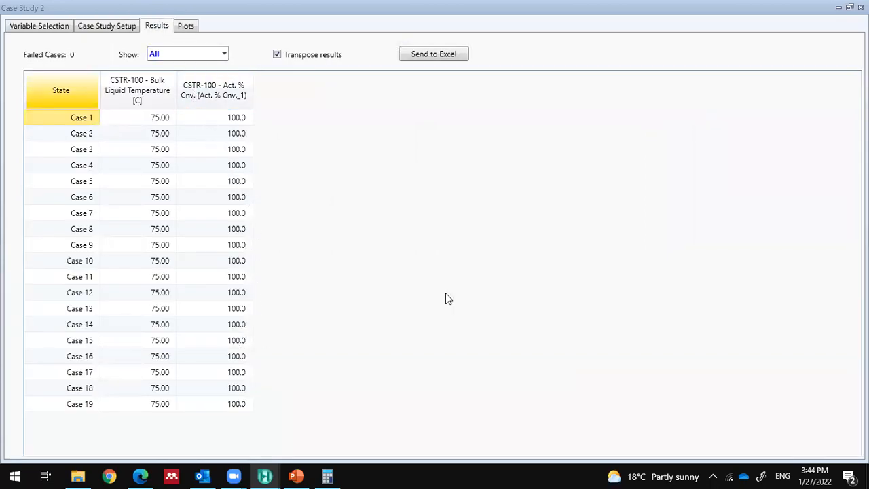
{"action": "left_click", "coordinate": [110, 27]}
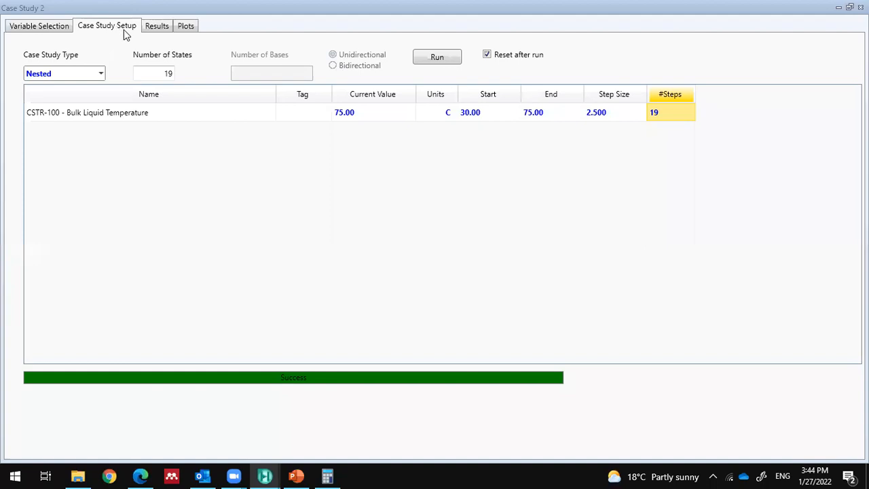
{"action": "left_click", "coordinate": [467, 116]}
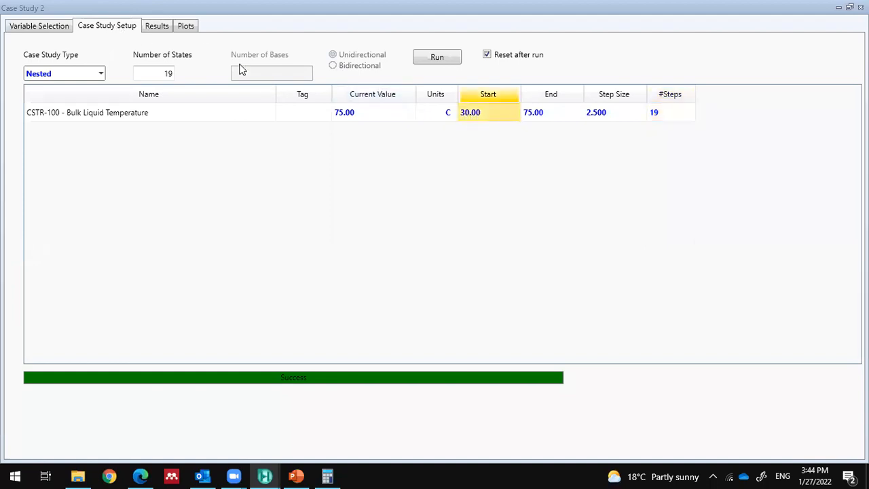
{"action": "left_click", "coordinate": [167, 28]}
{"action": "left_click", "coordinate": [189, 29]}
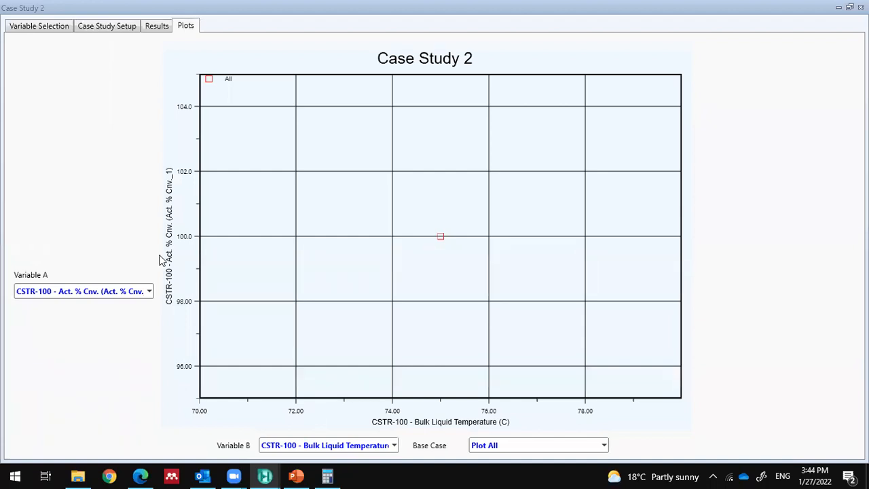
{"action": "left_click", "coordinate": [155, 26]}
Step: Set the Bulk Liquid Temperature range from 25 to 80 °C with a step size of 5 °C and rerun Case Study 2
{"action": "left_click", "coordinate": [94, 26]}
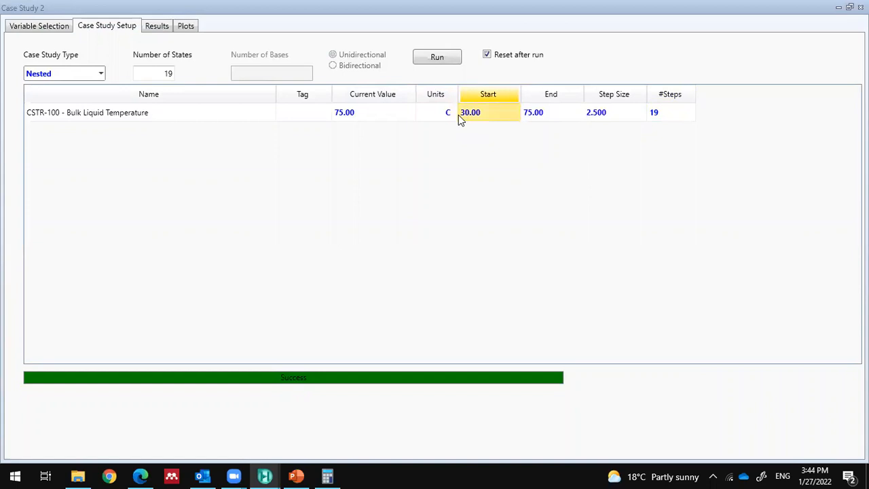
{"action": "type", "text": "25"}
{"action": "left_click", "coordinate": [554, 111]}
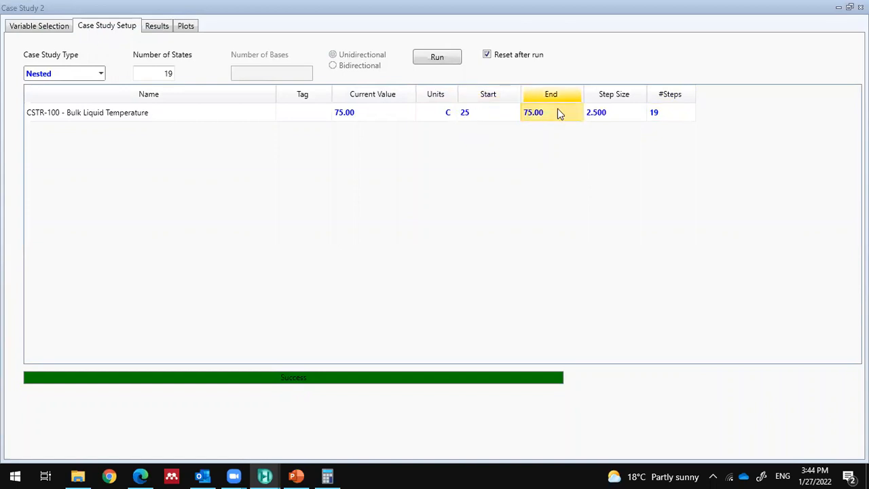
{"action": "type", "text": "80"}
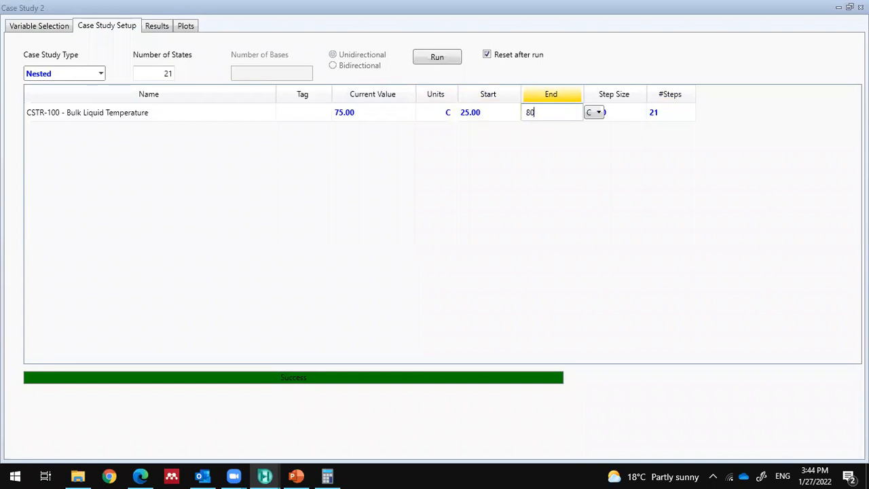
{"action": "key", "text": "Tab"}
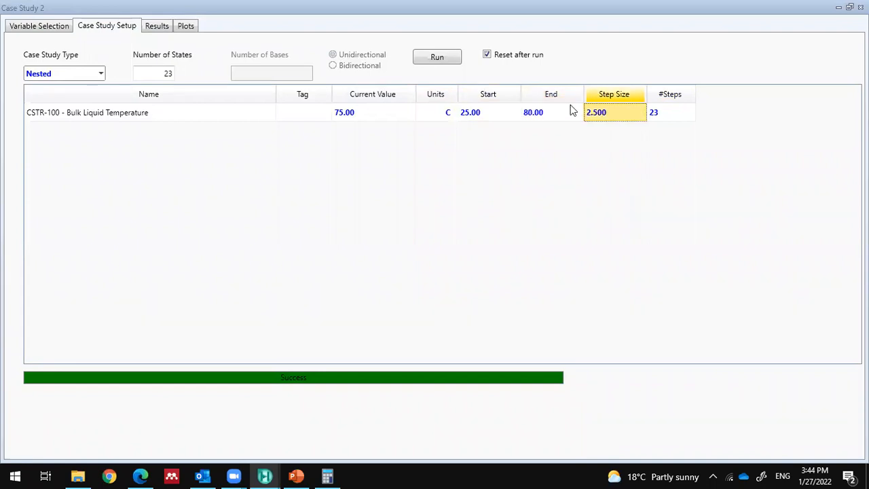
{"action": "type", "text": "5"}
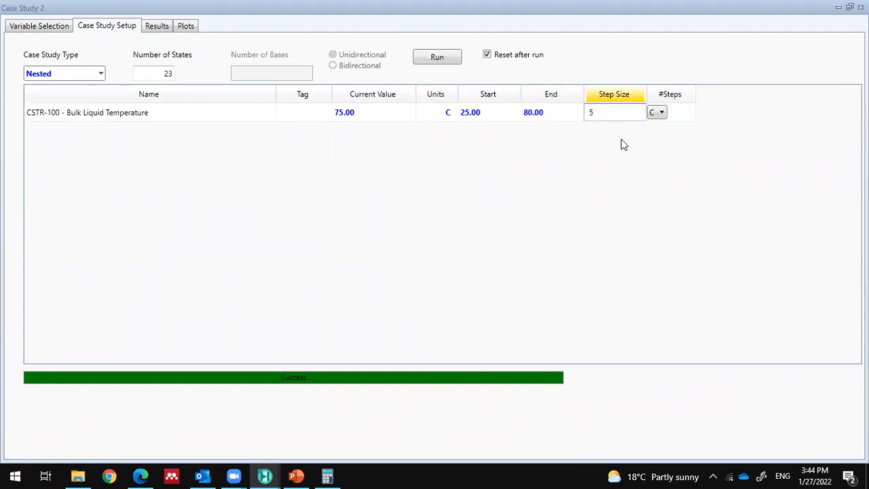
{"action": "key", "text": "Return"}
{"action": "left_click", "coordinate": [439, 61]}
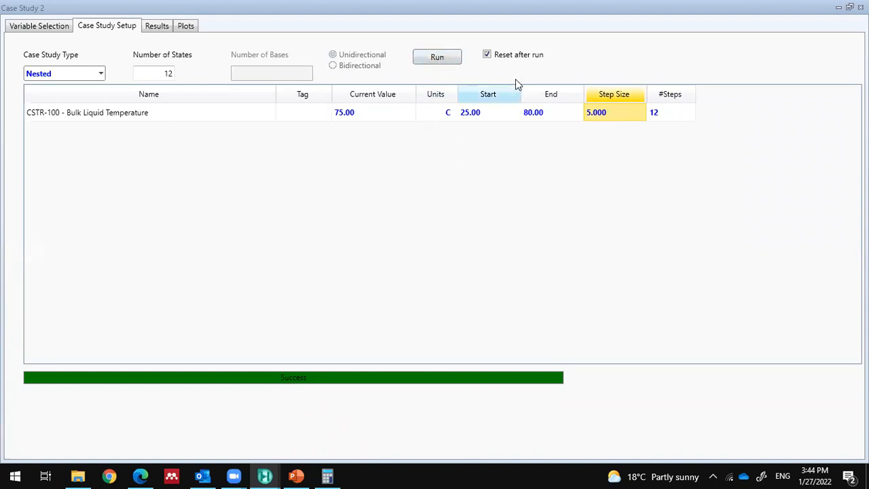
Step: Review the rerun's results table, plot and selected variables, and close the Case Study 2 form
{"action": "left_click", "coordinate": [156, 27]}
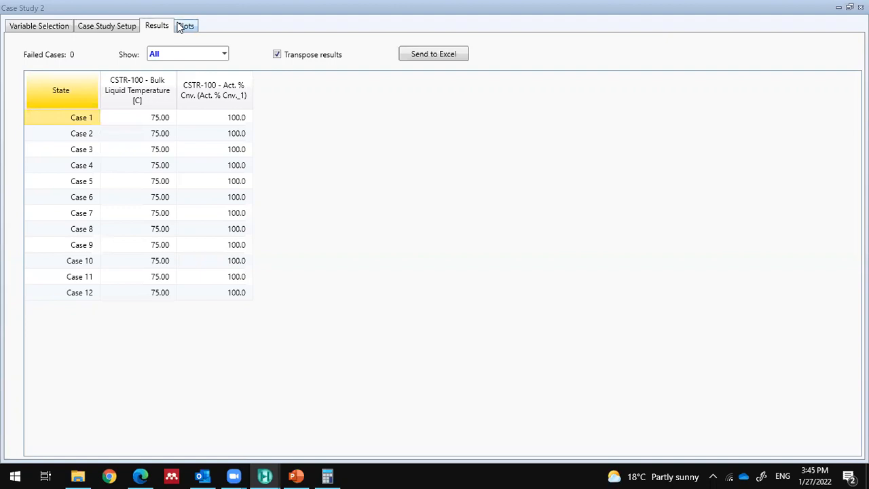
{"action": "left_click", "coordinate": [183, 25]}
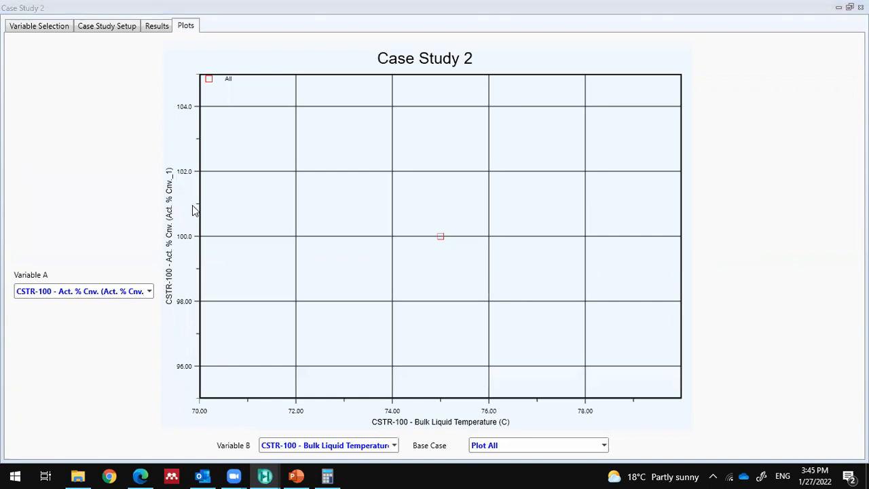
{"action": "left_click", "coordinate": [40, 26]}
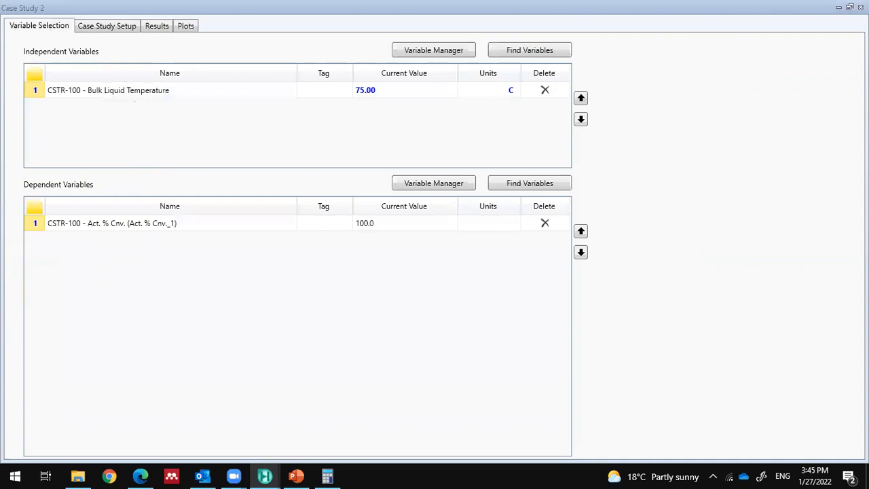
{"action": "left_click", "coordinate": [861, 6]}
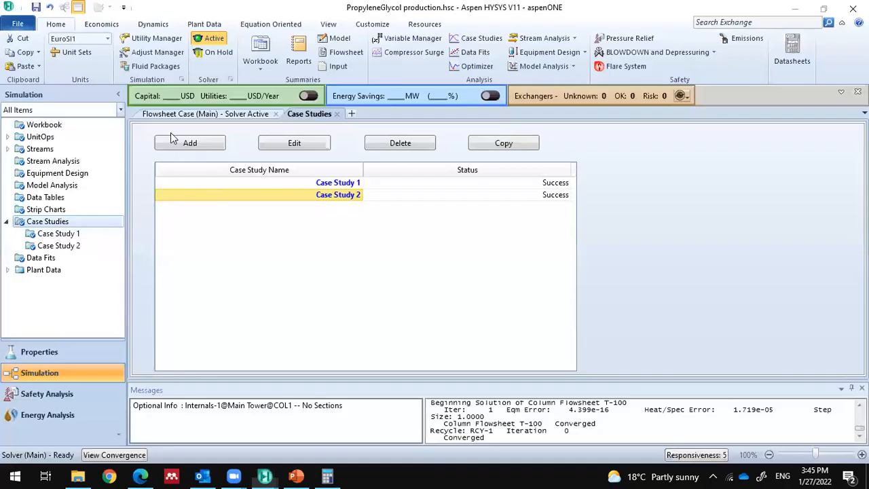
Step: Add a new case study and choose stream Pr-ox-2 as the object for its independent variable
{"action": "left_click", "coordinate": [190, 143]}
{"action": "double_click", "coordinate": [227, 206]}
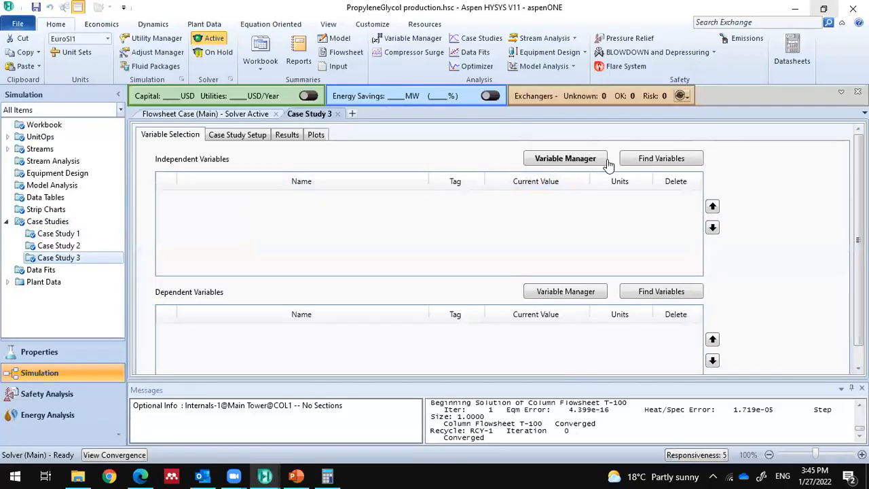
{"action": "left_click", "coordinate": [642, 162]}
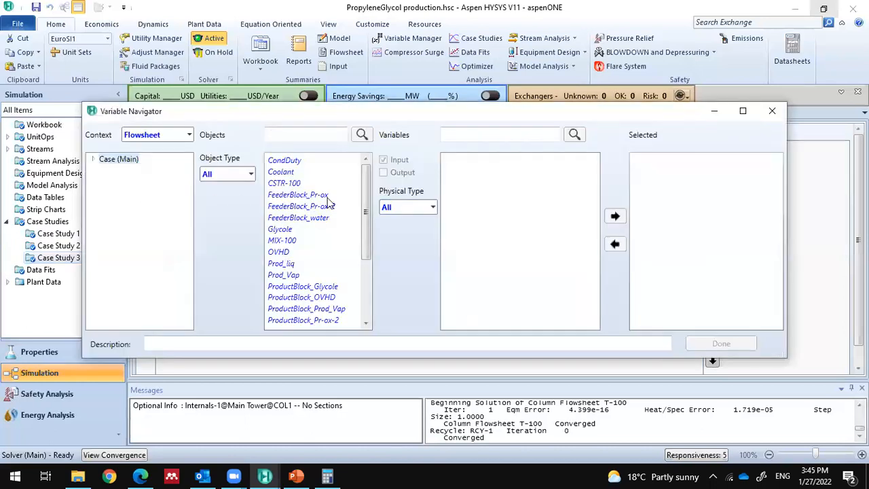
{"action": "left_click", "coordinate": [251, 174]}
{"action": "left_click", "coordinate": [251, 174]}
{"action": "left_click_drag", "start_coordinate": [364, 171], "coordinate": [369, 277]}
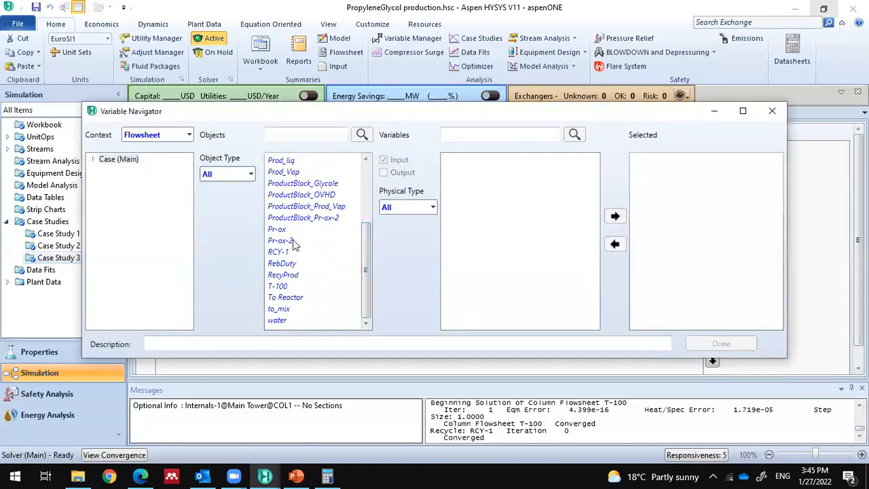
{"action": "left_click", "coordinate": [292, 241]}
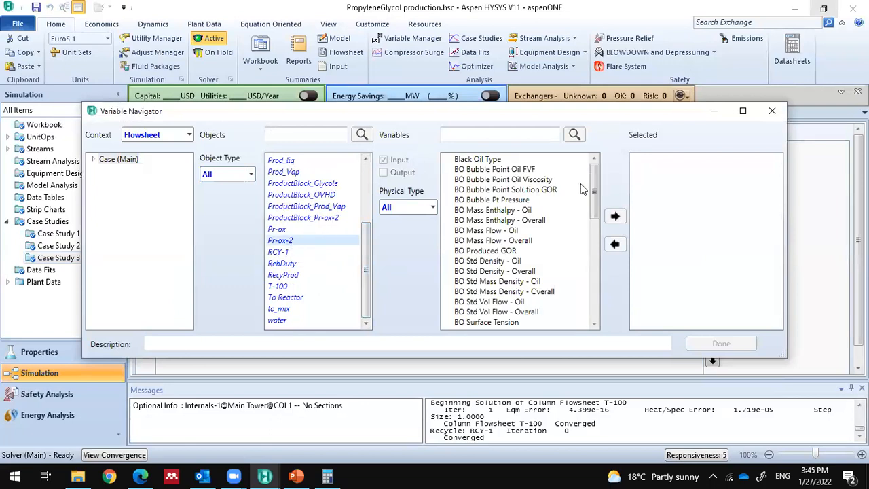
Step: Find the Temperature variable of Pr-ox-2 and add it as the case study's independent variable
{"action": "left_click_drag", "start_coordinate": [597, 207], "coordinate": [590, 311]}
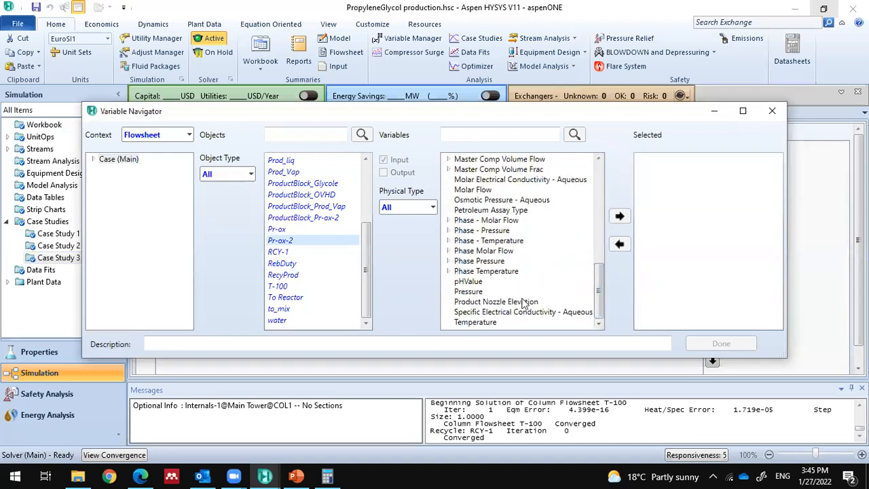
{"action": "left_click", "coordinate": [478, 282]}
{"action": "left_click", "coordinate": [485, 135]}
{"action": "type", "text": "tem["}
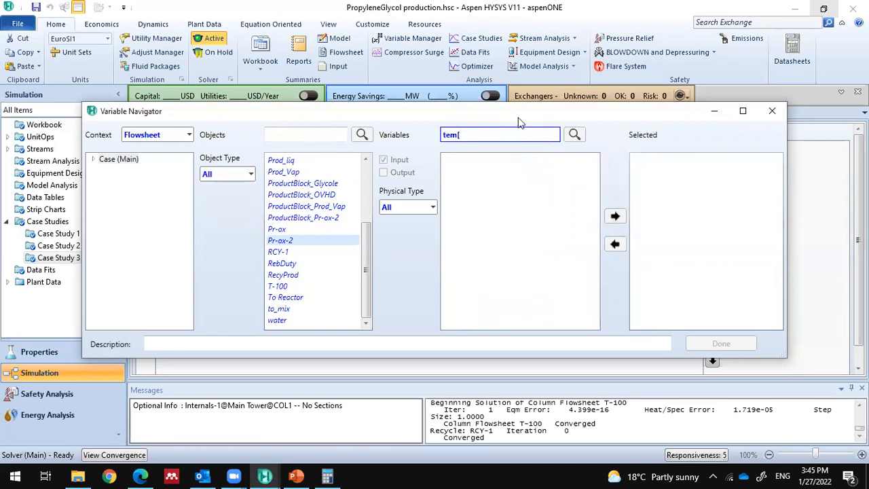
{"action": "type", "text": "pera"}
{"action": "left_click", "coordinate": [476, 179]}
{"action": "left_click", "coordinate": [614, 216]}
{"action": "left_click", "coordinate": [720, 344]}
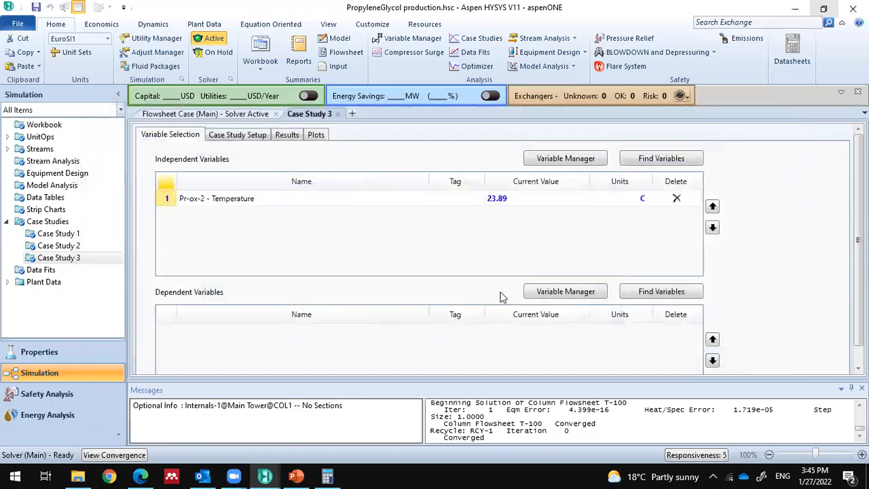
Step: Add the Molar Volume of stream Pr-ox-2 as the case study's dependent variable
{"action": "left_click", "coordinate": [631, 292]}
{"action": "left_click", "coordinate": [488, 133]}
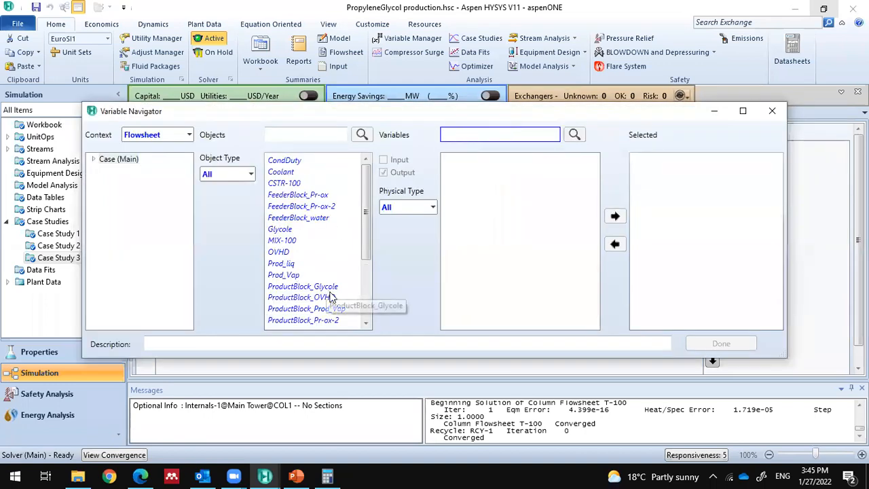
{"action": "scroll", "coordinate": [321, 272], "scroll_direction": "down", "scroll_amount": 2}
{"action": "left_click", "coordinate": [284, 288]}
{"action": "left_click", "coordinate": [454, 134]}
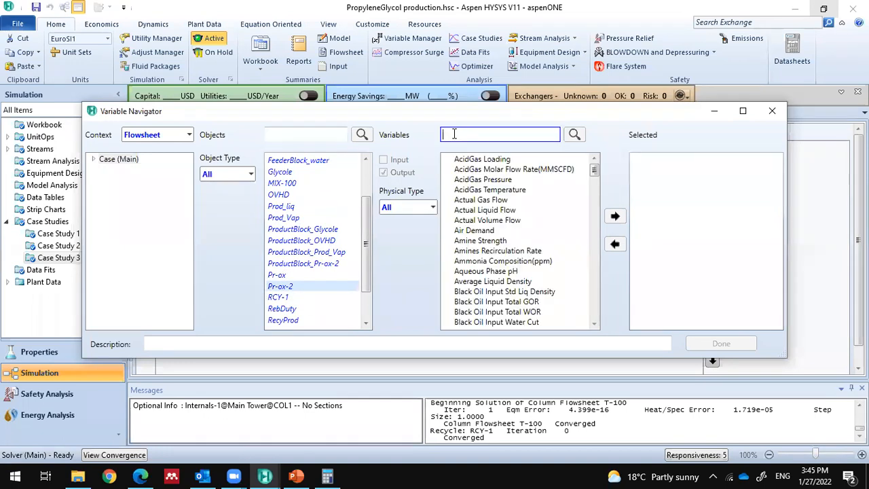
{"action": "type", "text": "molar"}
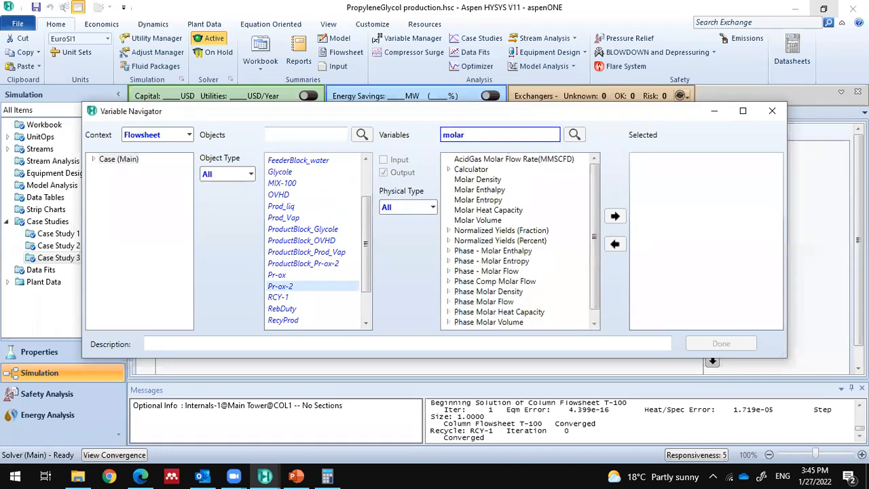
{"action": "left_click", "coordinate": [479, 220]}
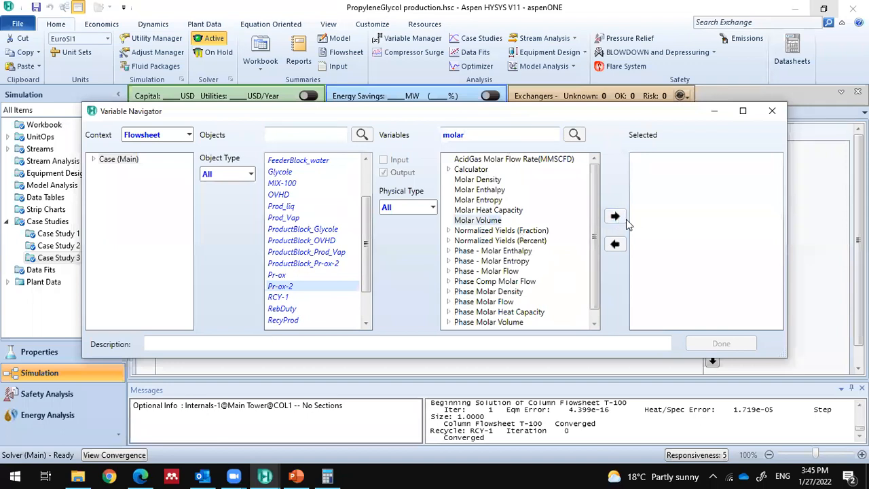
{"action": "left_click", "coordinate": [615, 216]}
{"action": "left_click", "coordinate": [721, 344]}
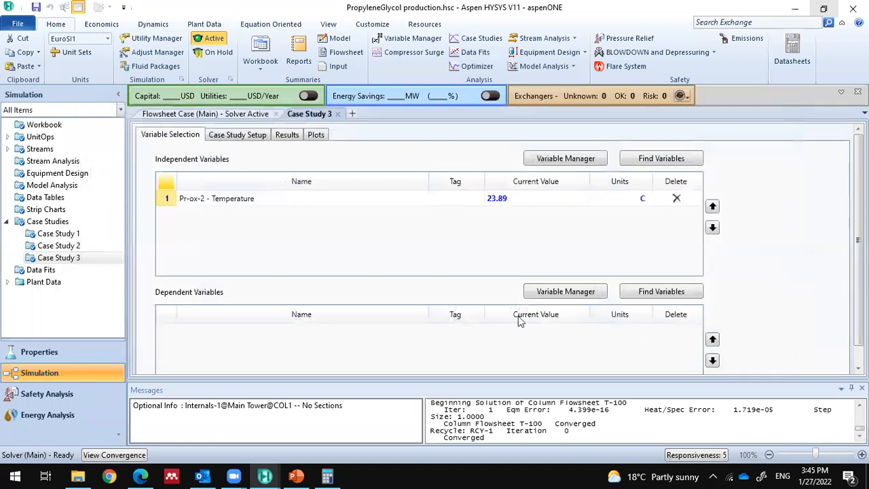
Step: Set the Pr-ox-2 temperature range from 20 to 60 °C with a step size of 1 °C and run the case study
{"action": "left_click", "coordinate": [246, 136]}
{"action": "left_click", "coordinate": [631, 227]}
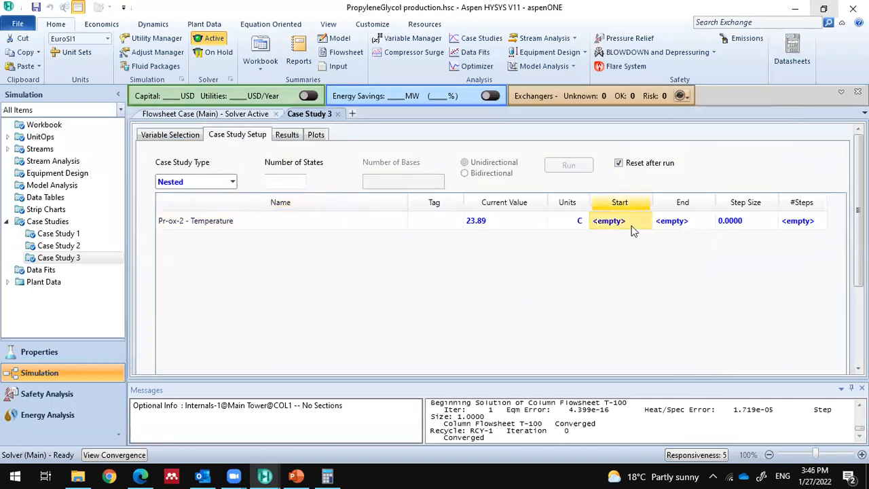
{"action": "type", "text": "20"}
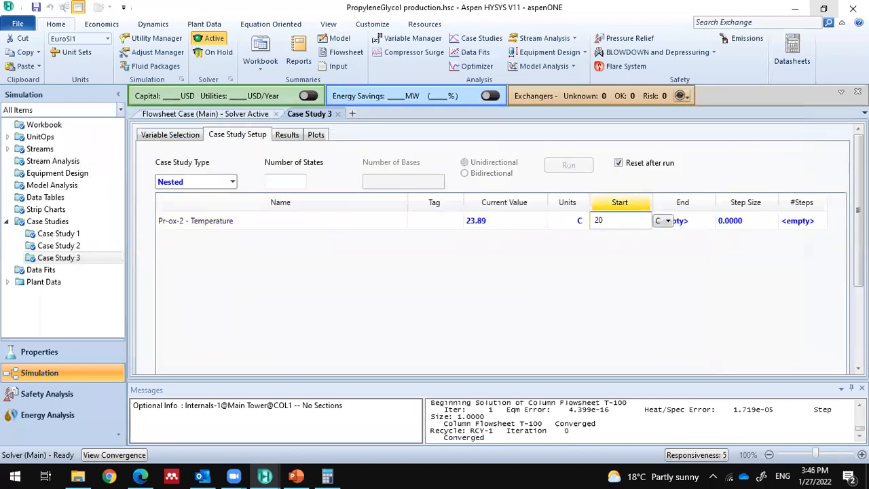
{"action": "left_click", "coordinate": [654, 229]}
{"action": "type", "text": "60"}
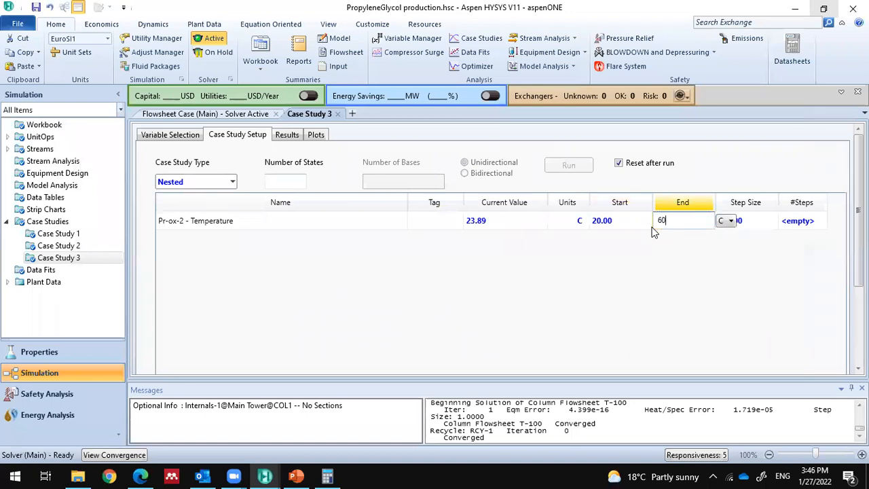
{"action": "key", "text": "Tab"}
{"action": "type", "text": "1"}
{"action": "key", "text": "Tab"}
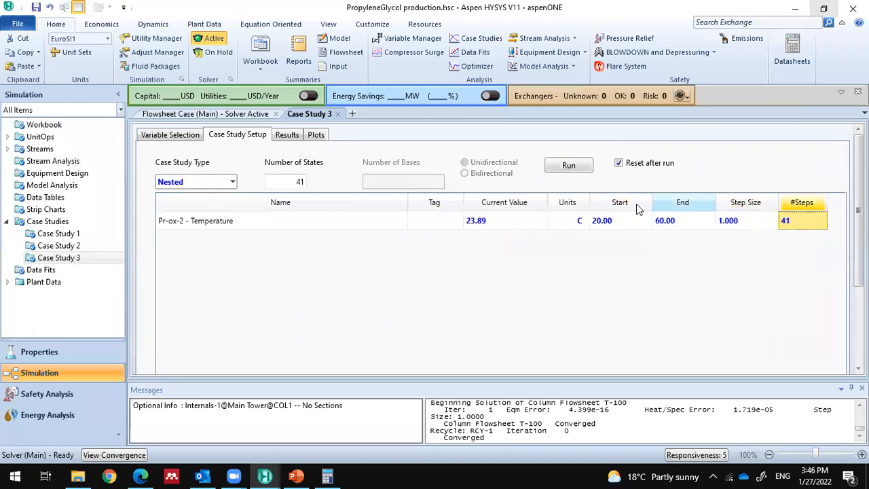
{"action": "left_click", "coordinate": [578, 169]}
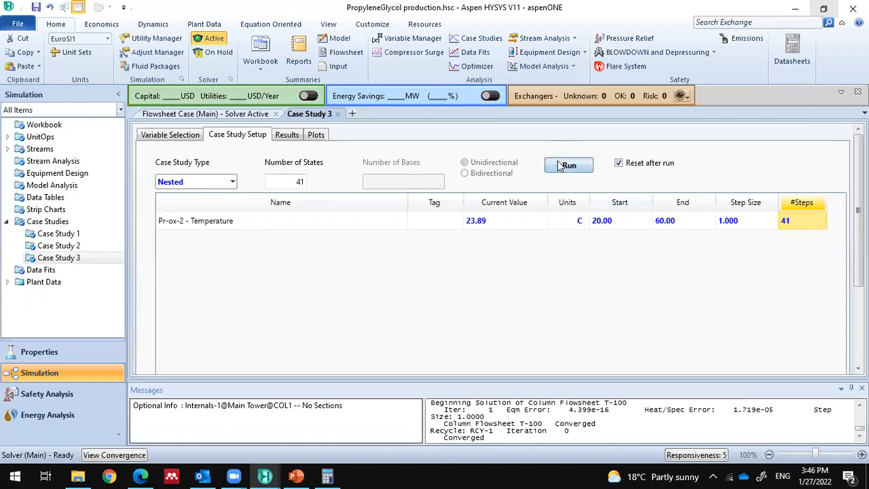
Step: Examine the results table and the plot of Pr-ox-2 molar volume against temperature, and close the Case Study 3 form
{"action": "left_click", "coordinate": [287, 135]}
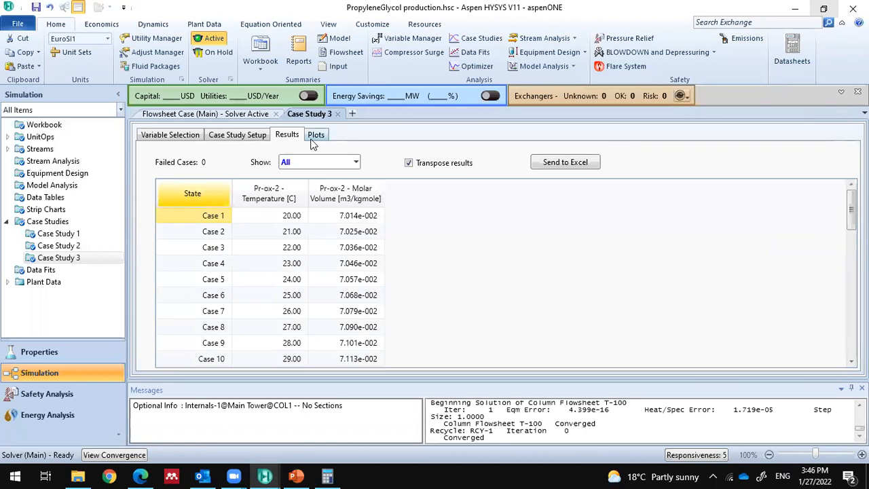
{"action": "left_click", "coordinate": [315, 138]}
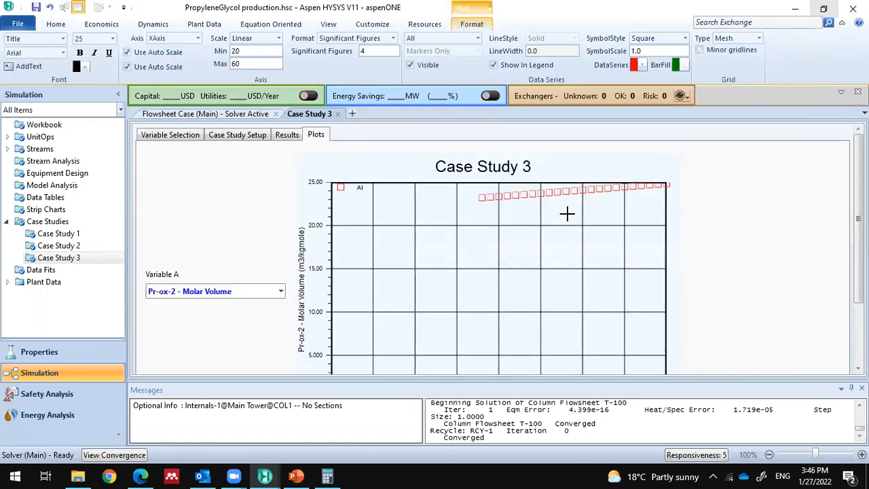
{"action": "left_click_drag", "start_coordinate": [859, 218], "coordinate": [859, 279]}
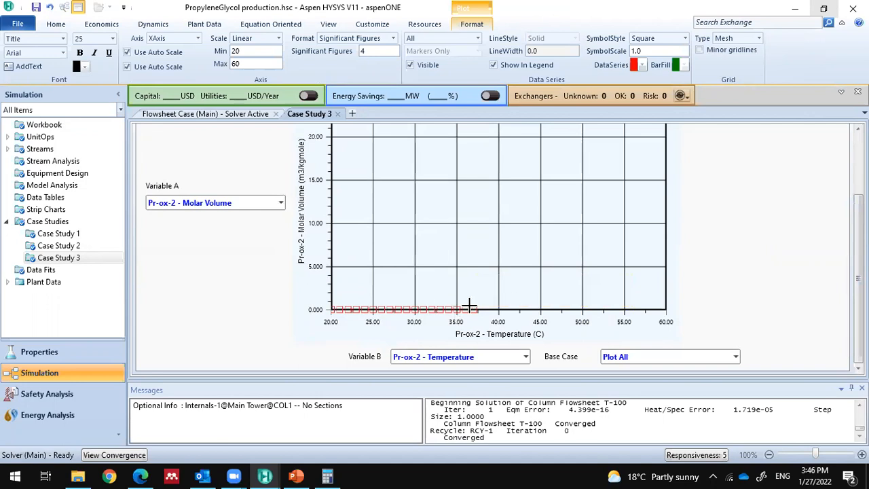
{"action": "scroll", "coordinate": [464, 188], "scroll_direction": "up", "scroll_amount": 4}
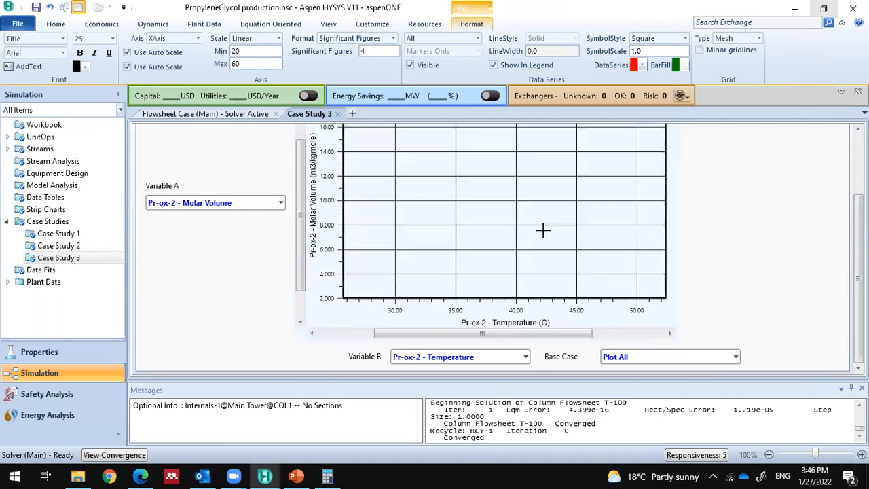
{"action": "scroll", "coordinate": [591, 248], "scroll_direction": "down", "scroll_amount": 2}
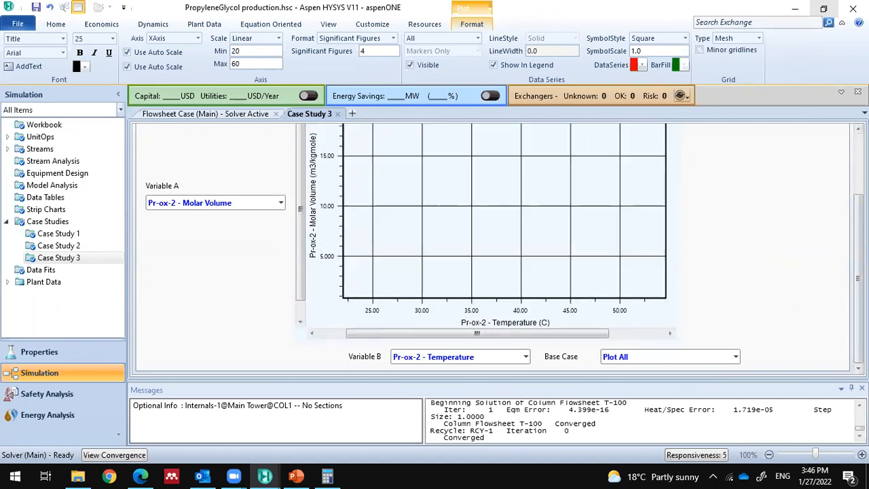
{"action": "scroll", "coordinate": [489, 245], "scroll_direction": "up", "scroll_amount": 2}
{"action": "scroll", "coordinate": [594, 262], "scroll_direction": "down", "scroll_amount": 3}
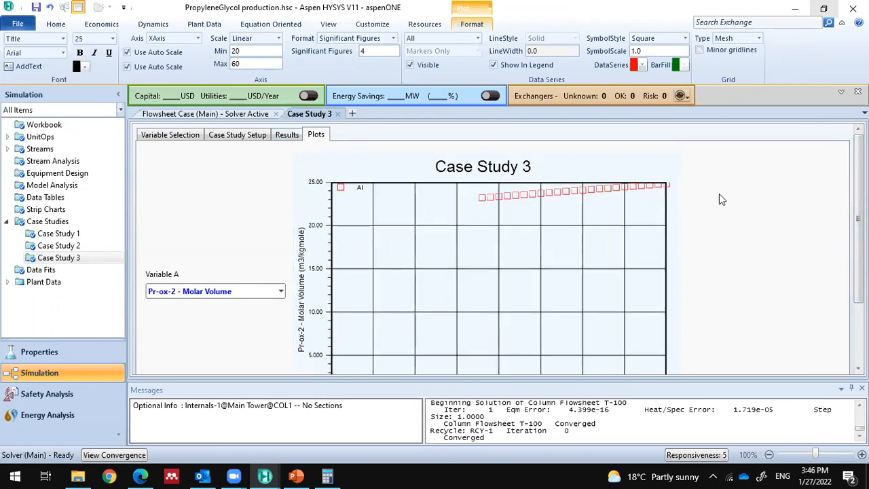
{"action": "scroll", "coordinate": [729, 202], "scroll_direction": "down", "scroll_amount": 2}
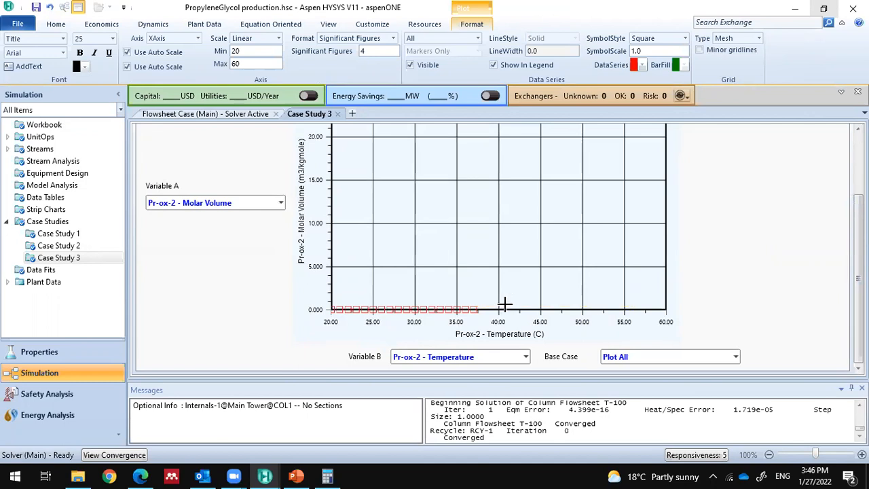
{"action": "scroll", "coordinate": [720, 292], "scroll_direction": "up", "scroll_amount": 2}
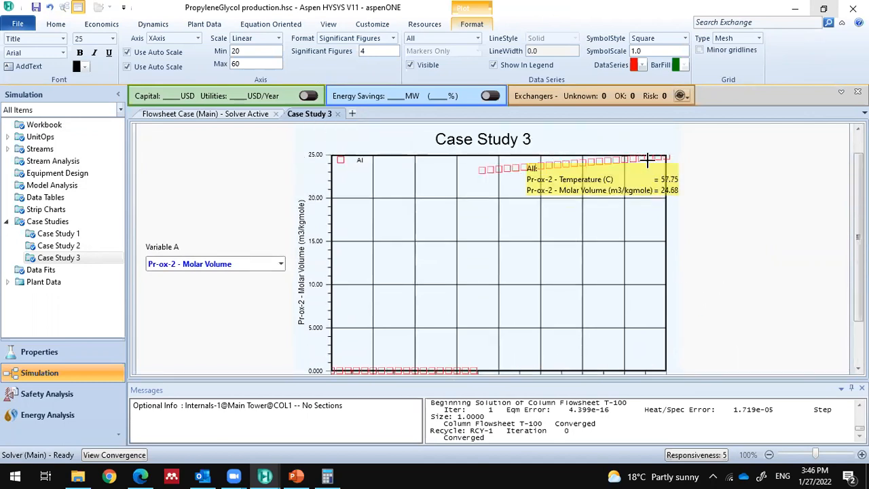
{"action": "mouse_move", "coordinate": [660, 157]}
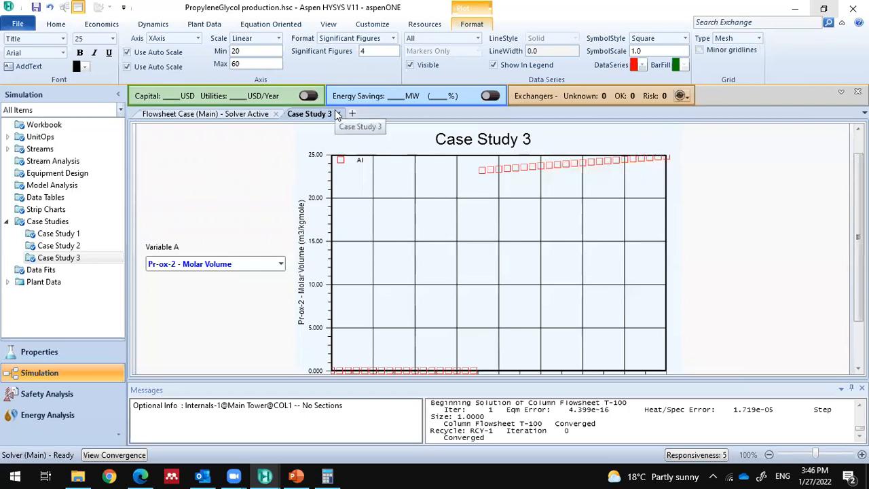
{"action": "left_click", "coordinate": [337, 113]}
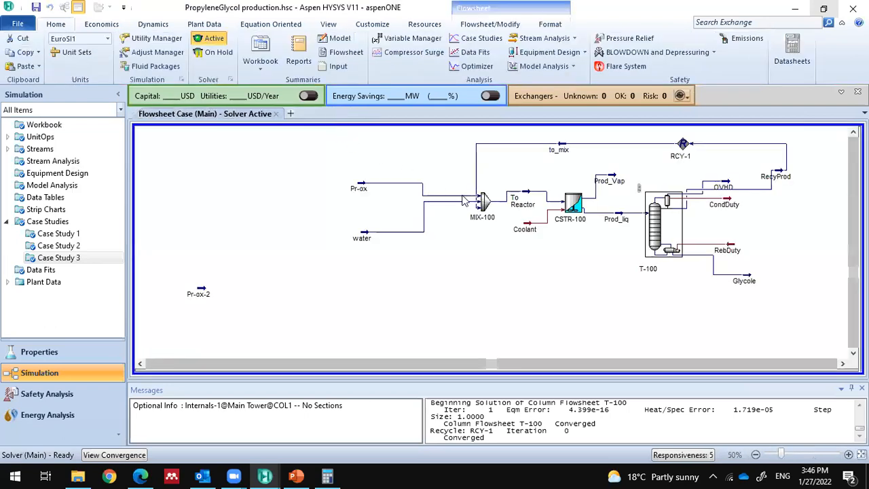
{"action": "left_click", "coordinate": [514, 365]}
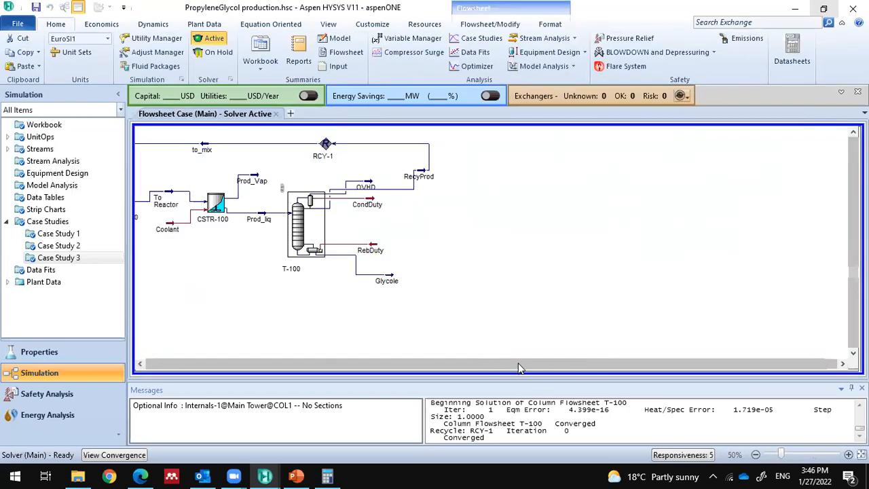
{"action": "left_click", "coordinate": [474, 366]}
{"action": "mouse_move", "coordinate": [363, 194]}
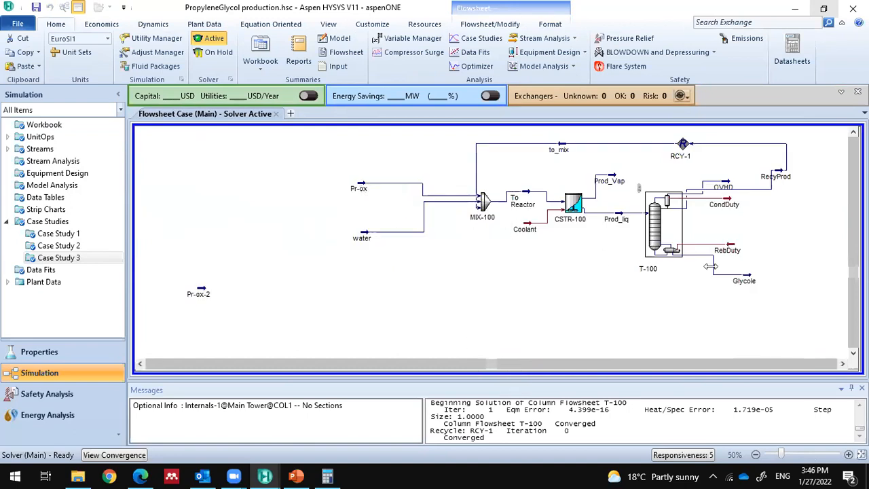
{"action": "mouse_move", "coordinate": [749, 282]}
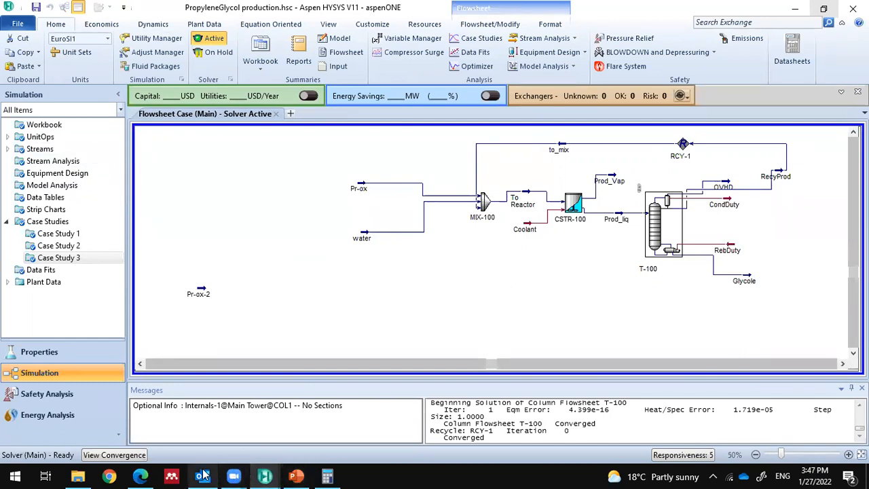
Step: Switch to the CHE_212_Final_Manual PDF in Edge, go to Chapter 1 from its table of contents and skim the chapter
{"action": "left_click", "coordinate": [141, 475]}
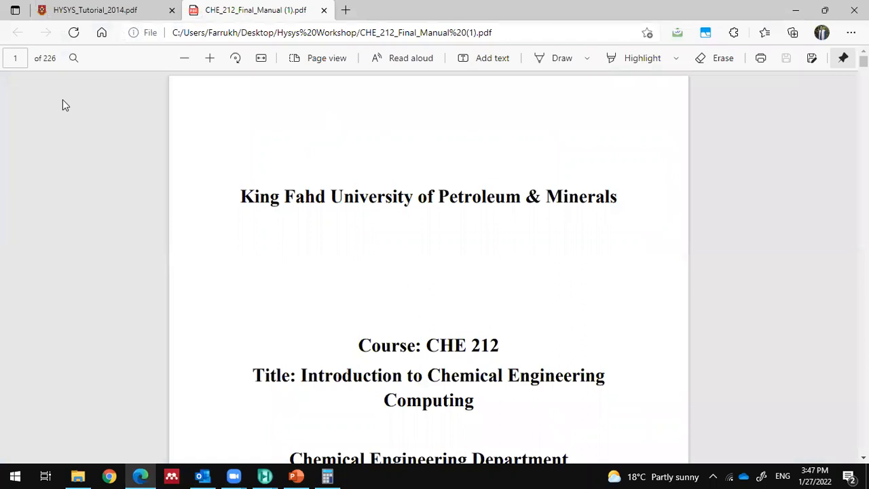
{"action": "scroll", "coordinate": [694, 286], "scroll_direction": "down", "scroll_amount": 3}
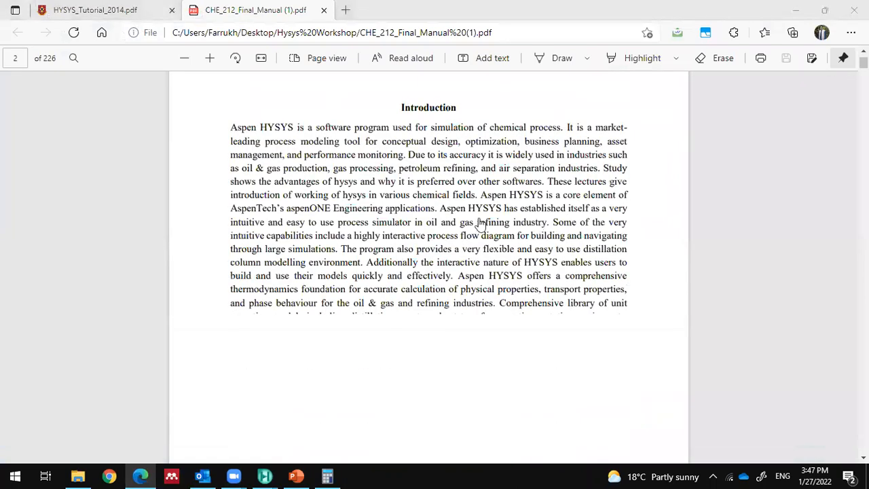
{"action": "scroll", "coordinate": [514, 223], "scroll_direction": "down", "scroll_amount": 3}
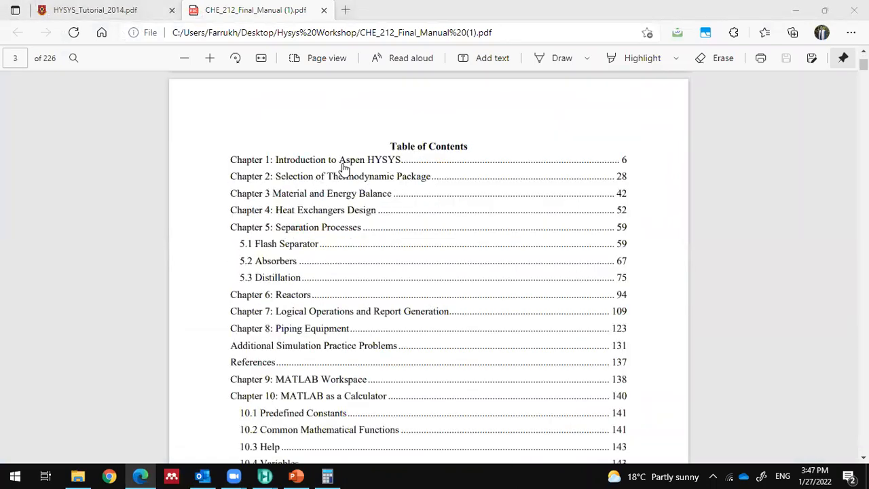
{"action": "left_click", "coordinate": [356, 168]}
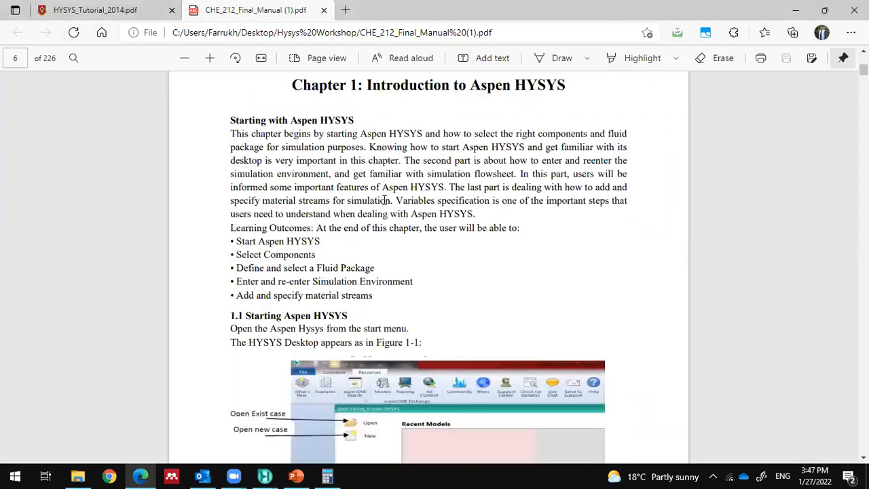
{"action": "scroll", "coordinate": [415, 308], "scroll_direction": "down", "scroll_amount": 20}
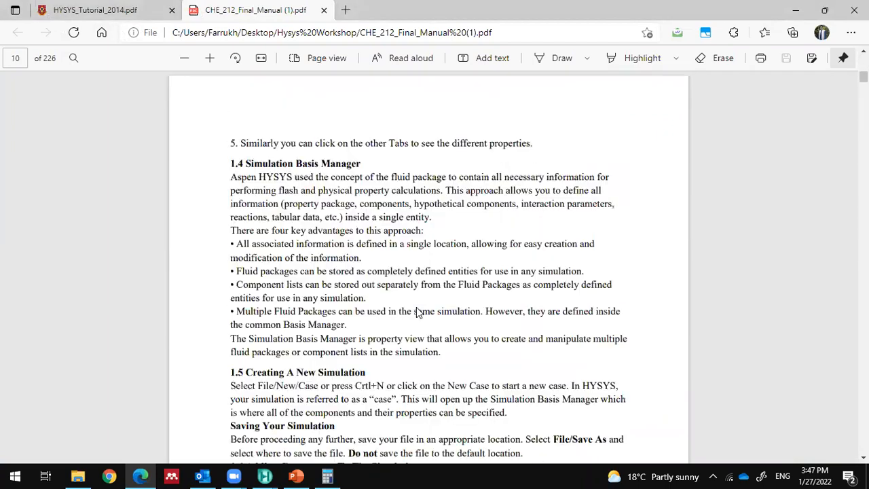
Step: Skim the manual from section 1.4 through the thermodynamic package, absorber and distillation material to the Balance operation on page 110
{"action": "scroll", "coordinate": [417, 312], "scroll_direction": "down", "scroll_amount": 20}
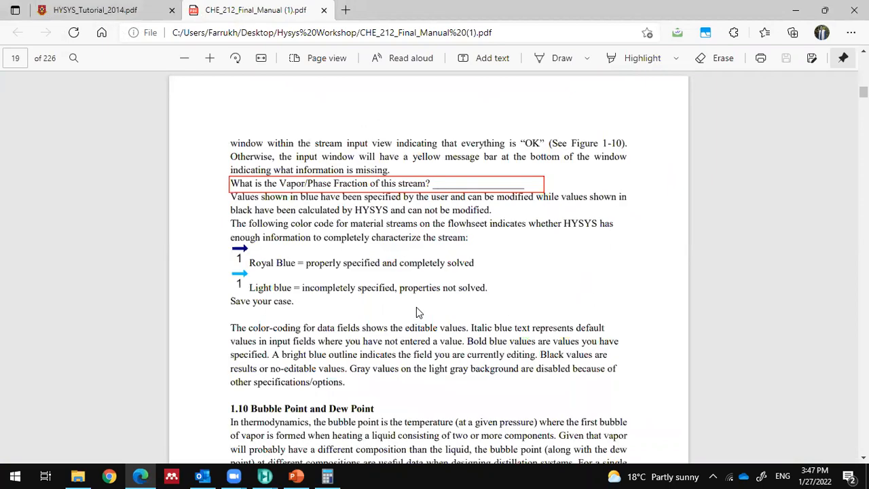
{"action": "scroll", "coordinate": [416, 311], "scroll_direction": "down", "scroll_amount": 20}
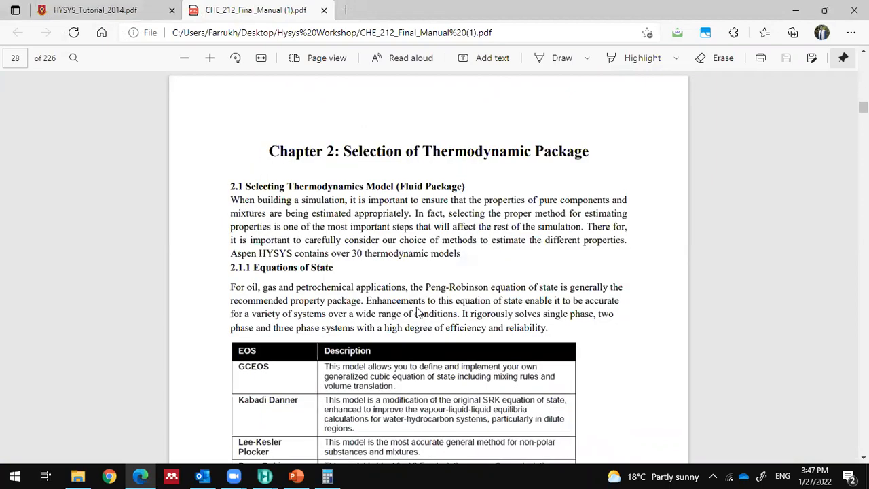
{"action": "scroll", "coordinate": [419, 311], "scroll_direction": "down", "scroll_amount": 15}
{"action": "scroll", "coordinate": [418, 311], "scroll_direction": "down", "scroll_amount": 20}
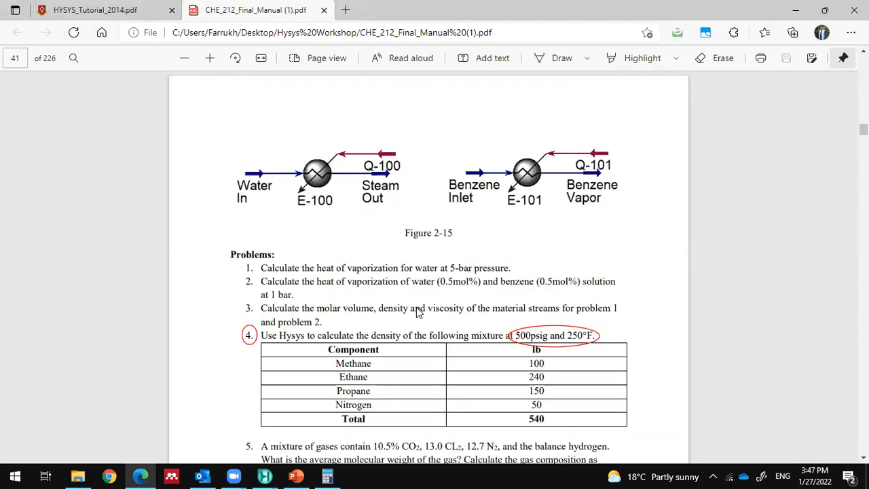
{"action": "scroll", "coordinate": [418, 311], "scroll_direction": "down", "scroll_amount": 20}
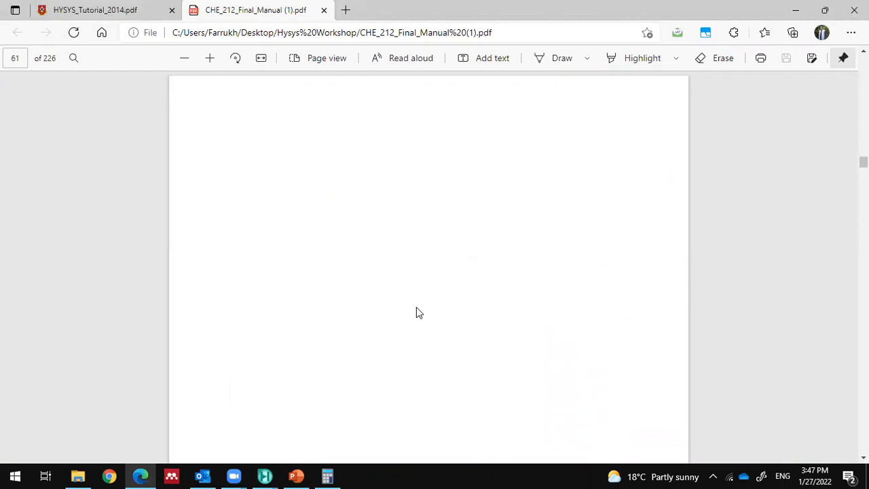
{"action": "scroll", "coordinate": [418, 311], "scroll_direction": "down", "scroll_amount": 20}
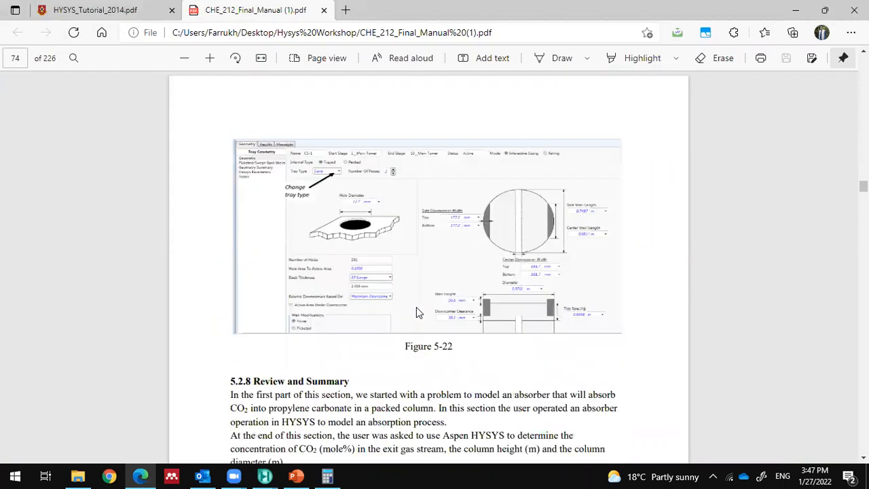
{"action": "scroll", "coordinate": [417, 308], "scroll_direction": "down", "scroll_amount": 20}
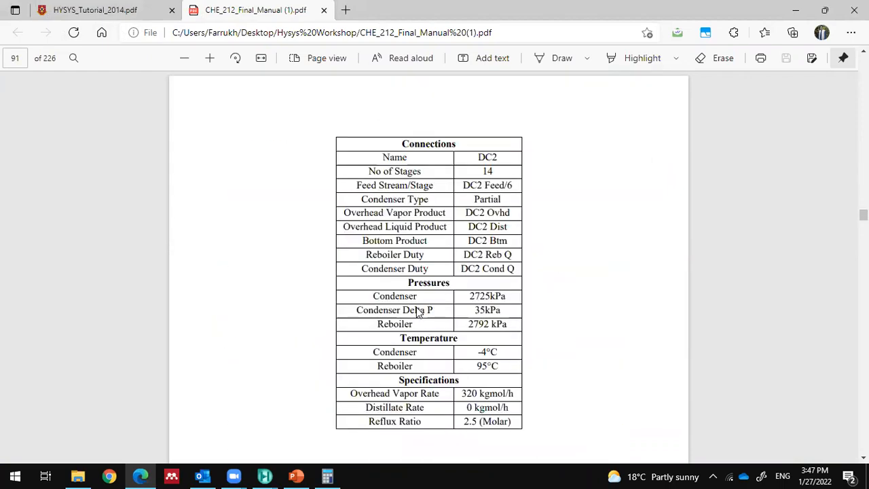
{"action": "scroll", "coordinate": [416, 308], "scroll_direction": "down", "scroll_amount": 20}
{"action": "scroll", "coordinate": [418, 312], "scroll_direction": "down", "scroll_amount": 20}
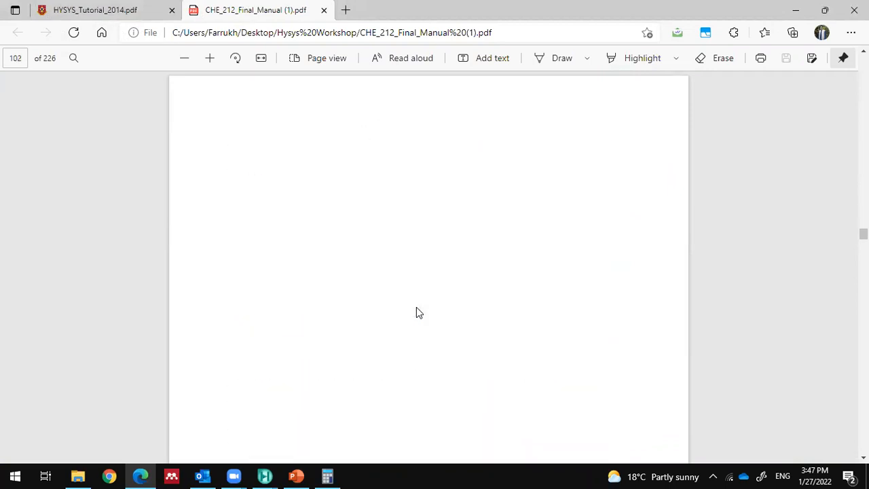
{"action": "scroll", "coordinate": [417, 313], "scroll_direction": "down", "scroll_amount": 20}
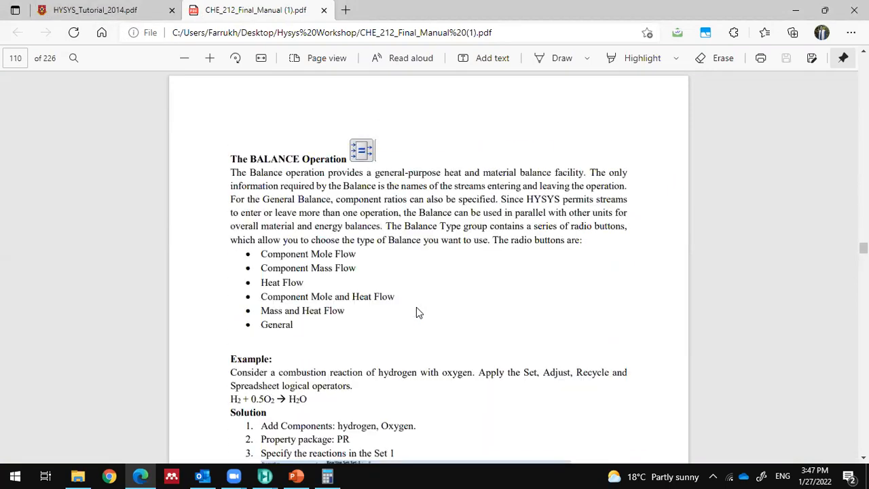
Step: Review the hydrogen combustion example using the Set, Adjust, Recycle and Spreadsheet operators, through to the report datasheets and Data Tables section
{"action": "scroll", "coordinate": [416, 307], "scroll_direction": "down", "scroll_amount": 8}
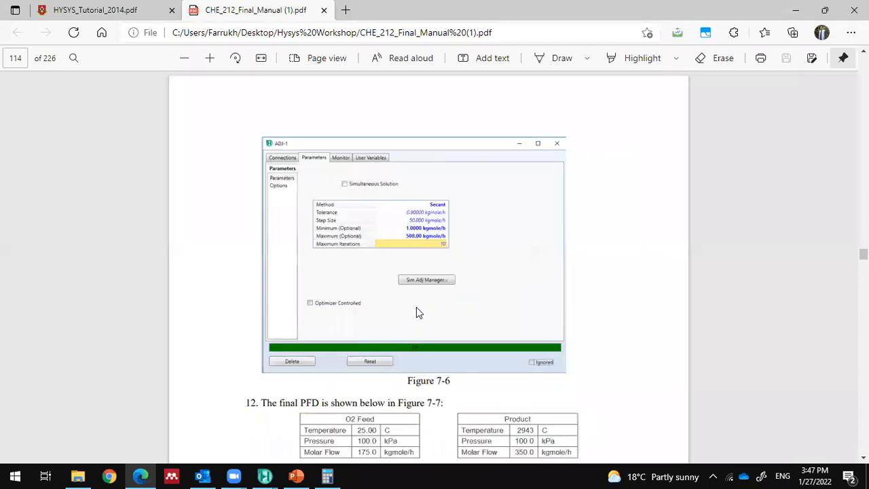
{"action": "scroll", "coordinate": [417, 307], "scroll_direction": "up", "scroll_amount": 3}
{"action": "scroll", "coordinate": [416, 307], "scroll_direction": "up", "scroll_amount": 20}
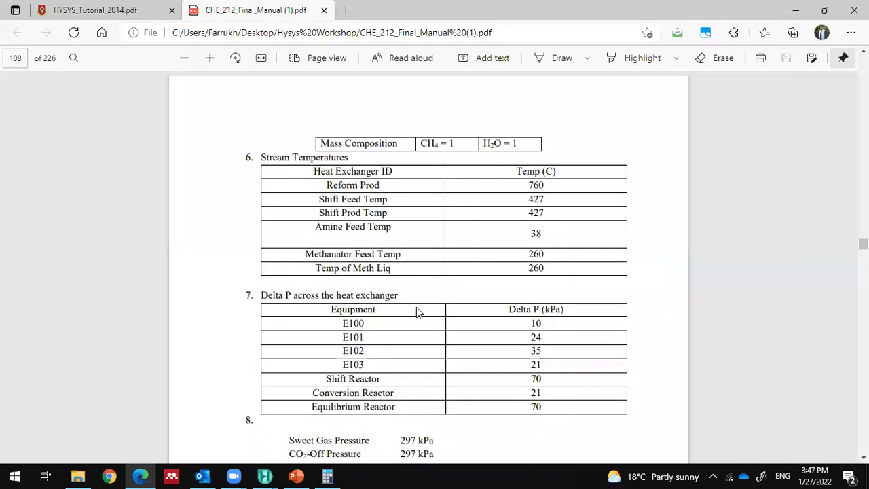
{"action": "scroll", "coordinate": [417, 312], "scroll_direction": "down", "scroll_amount": 5}
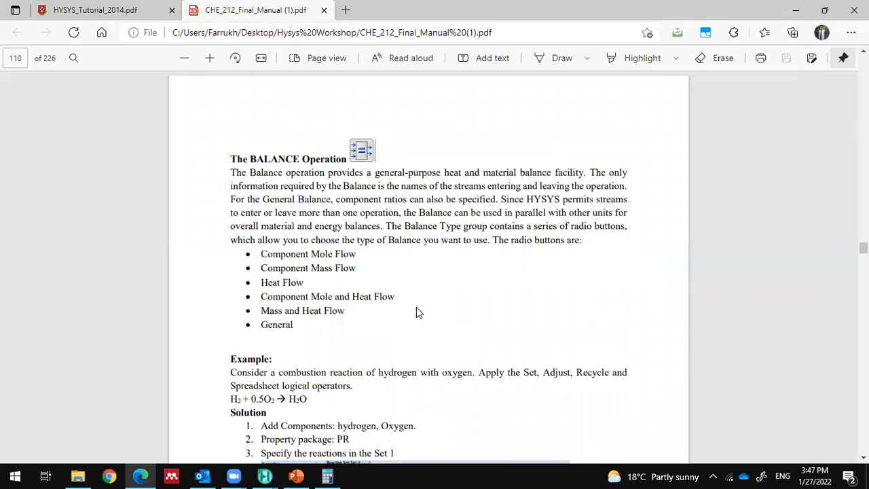
{"action": "scroll", "coordinate": [417, 312], "scroll_direction": "down", "scroll_amount": 5}
{"action": "scroll", "coordinate": [418, 312], "scroll_direction": "down", "scroll_amount": 12}
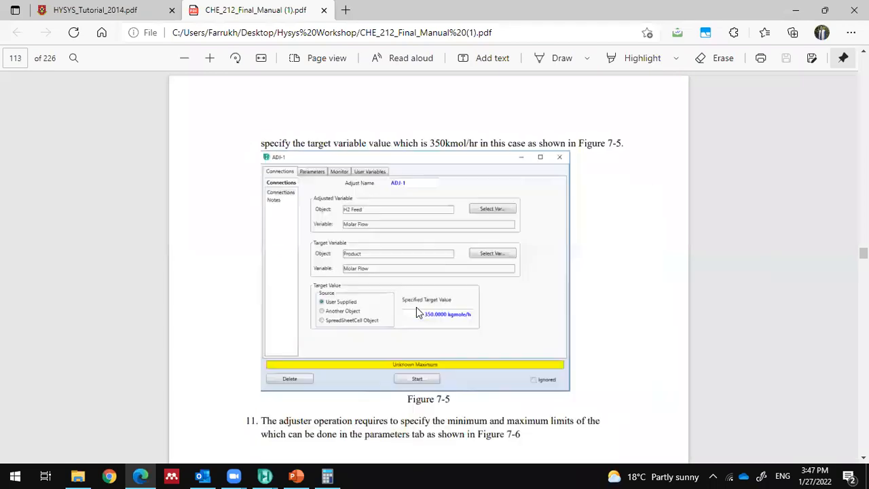
{"action": "scroll", "coordinate": [416, 312], "scroll_direction": "down", "scroll_amount": 15}
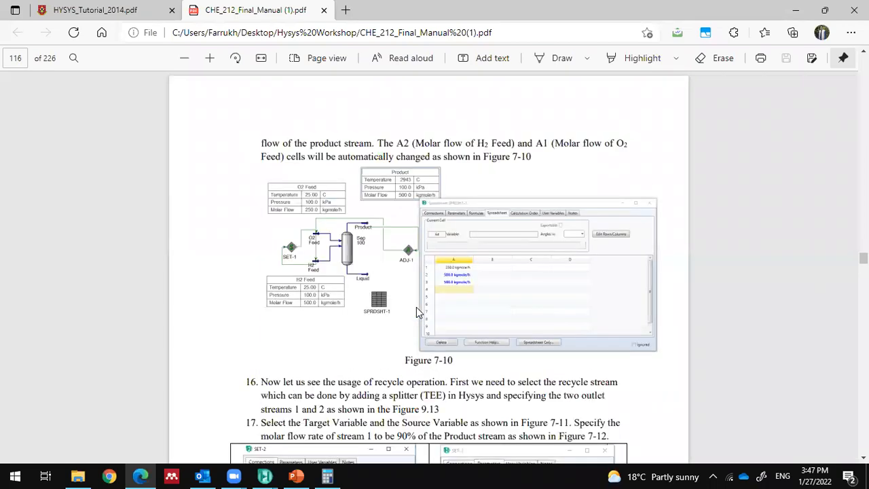
{"action": "scroll", "coordinate": [417, 312], "scroll_direction": "down", "scroll_amount": 15}
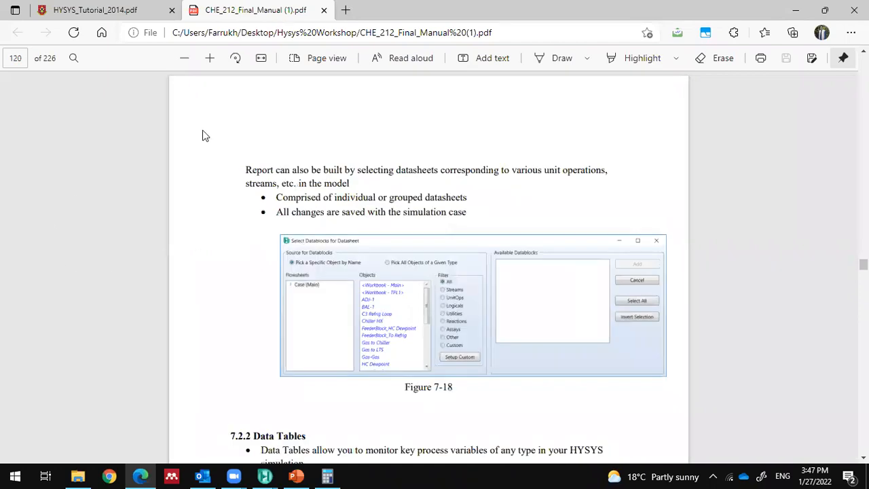
{"action": "mouse_move", "coordinate": [219, 12]}
{"action": "left_mouse_down"}
{"action": "mouse_move", "coordinate": [170, 25]}
{"action": "mouse_move", "coordinate": [226, 25]}
{"action": "left_mouse_up"}
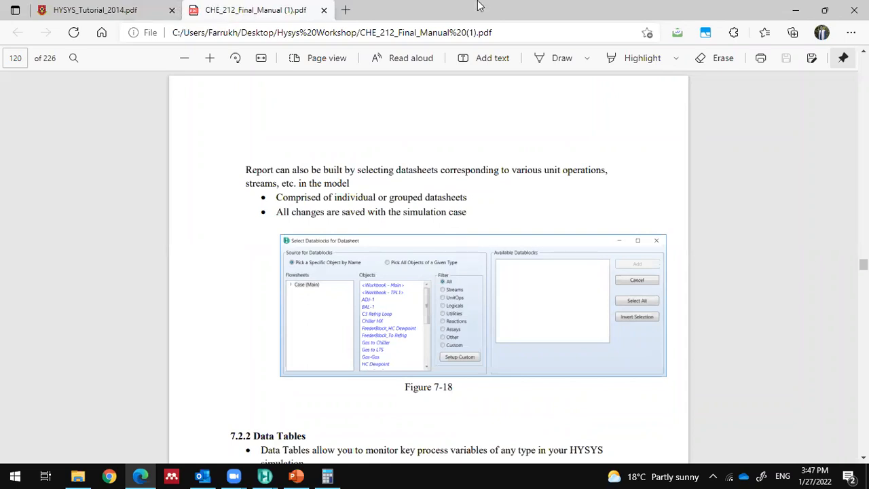